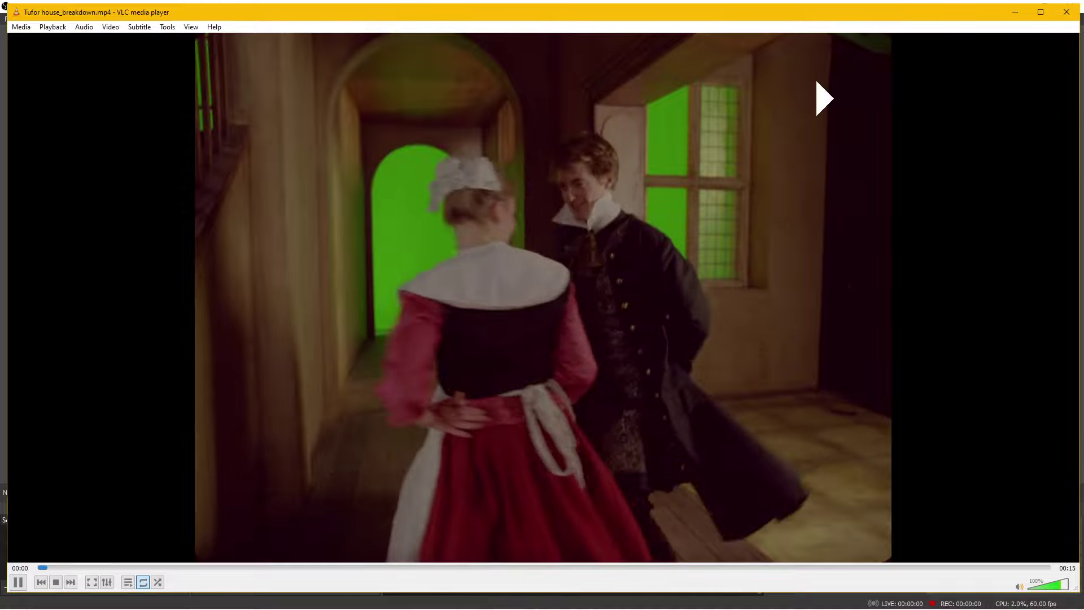
- Mute the breakdown clip in VLC and watch it full size, then close VLC and switch to NukeX
left_click(1020, 586)
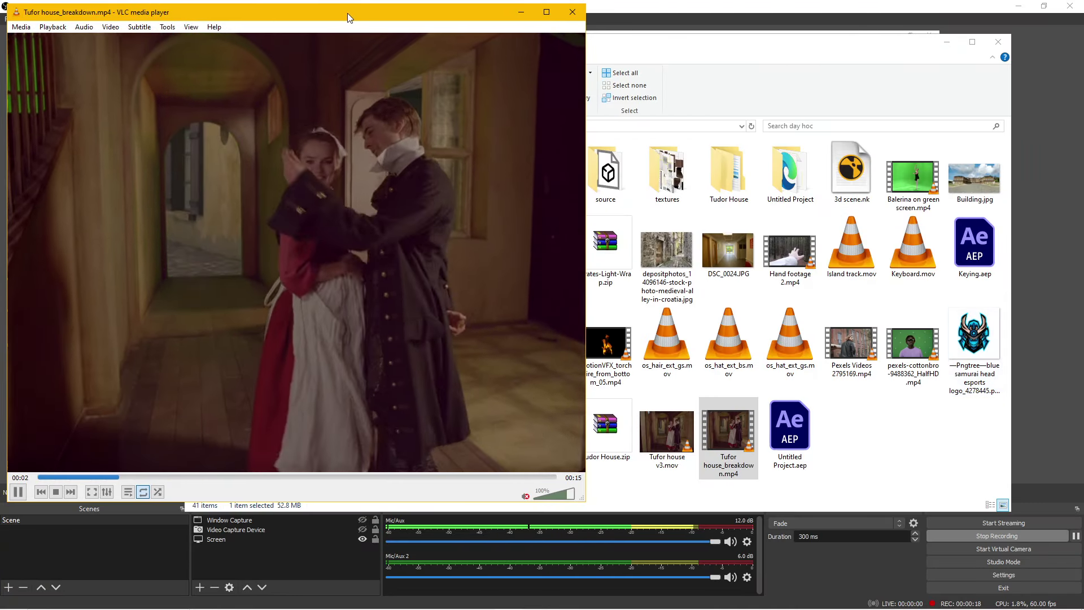
double_click(348, 13)
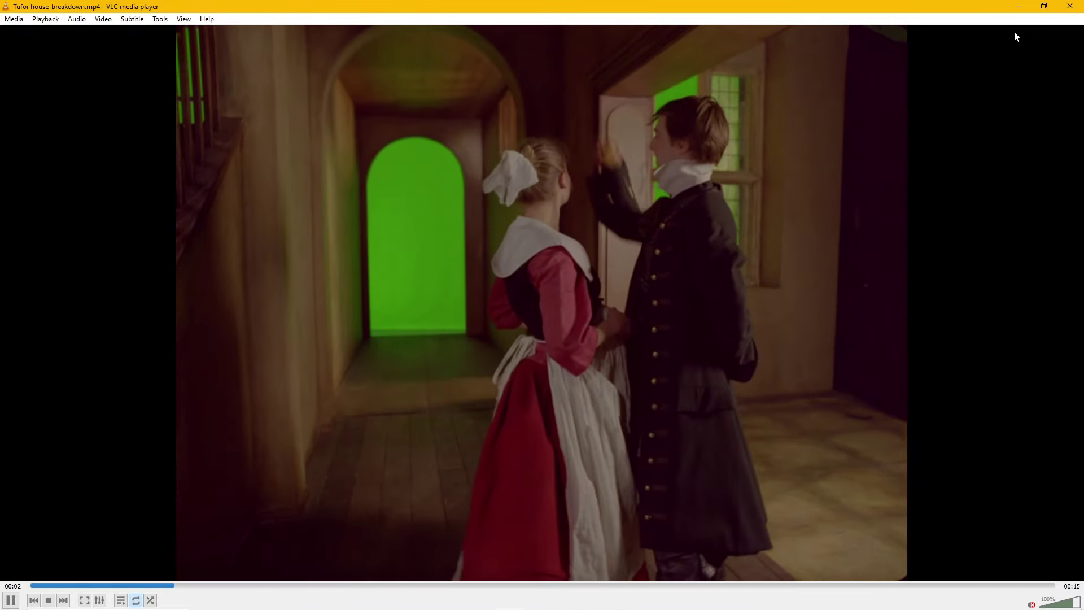
left_click(1065, 8)
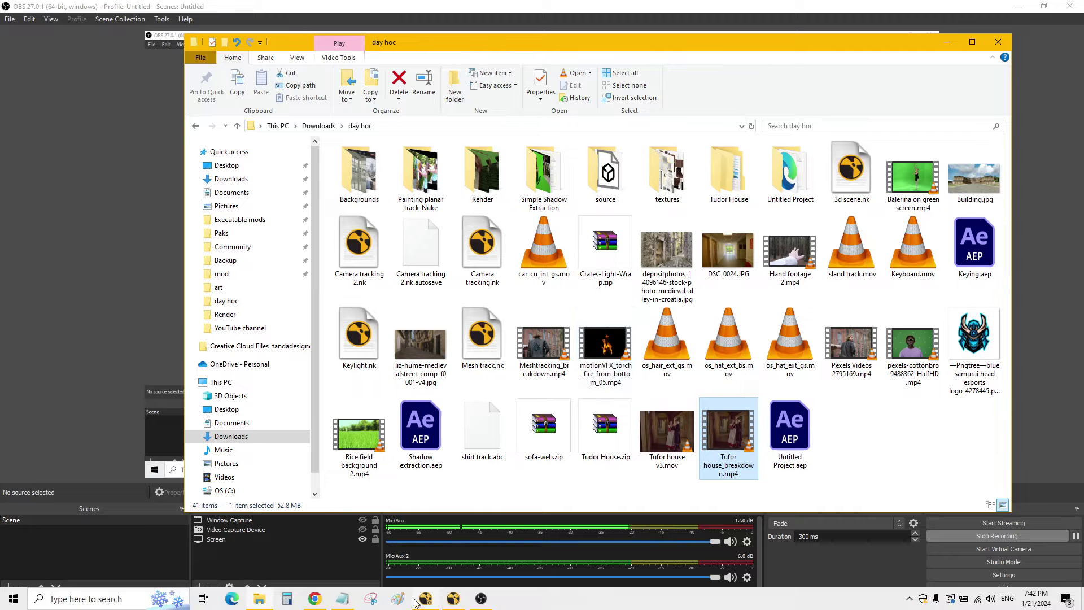
left_click(455, 600)
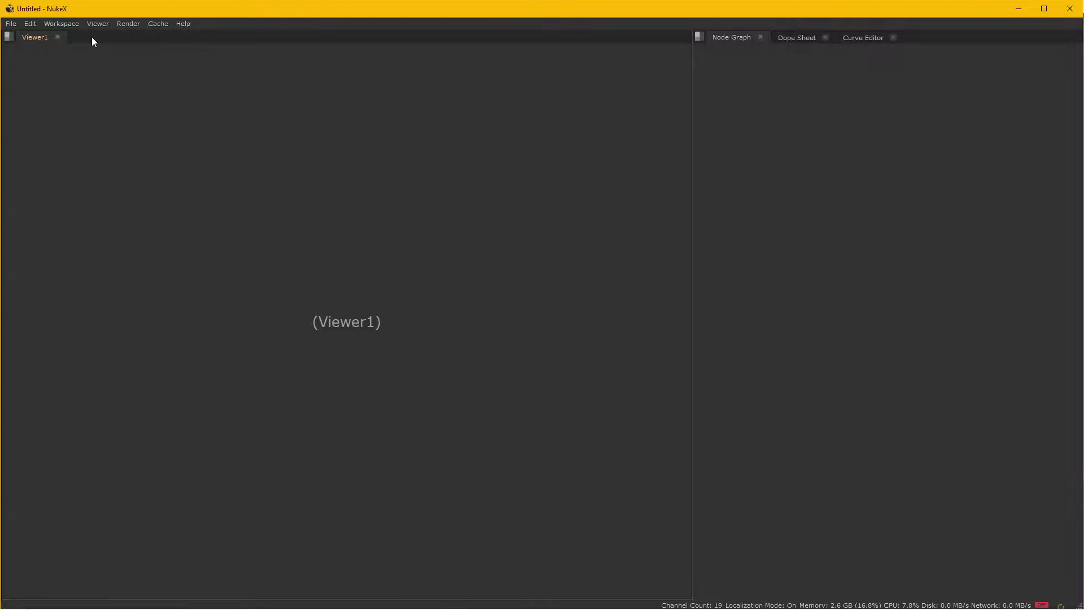
- Add a Viewer1 node to the empty node graph through the 'viewer' node search
left_click(66, 26)
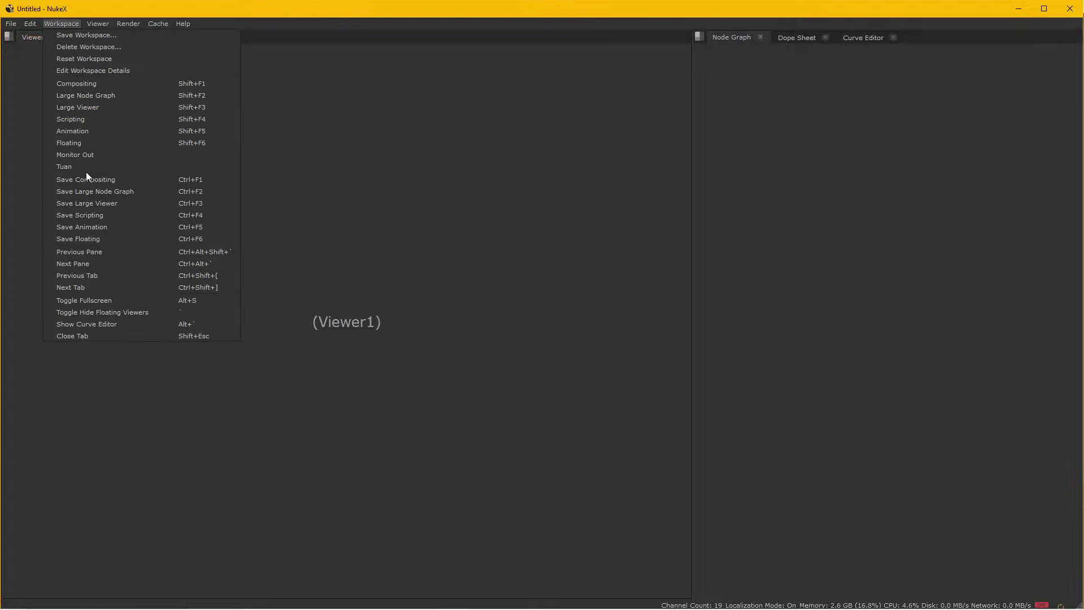
left_click(195, 97)
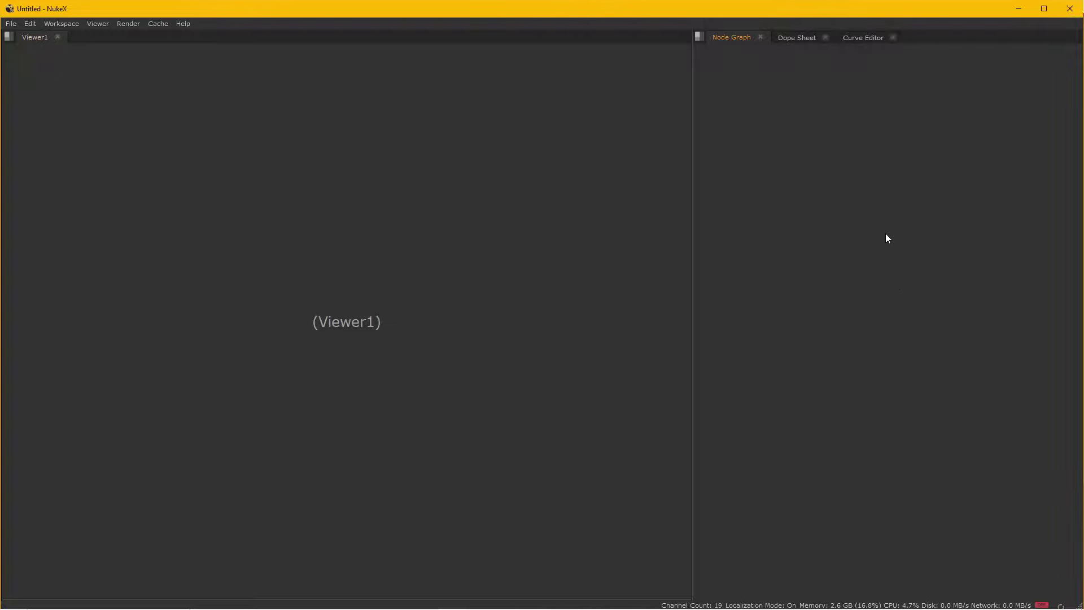
key("Tab")
type("vi")
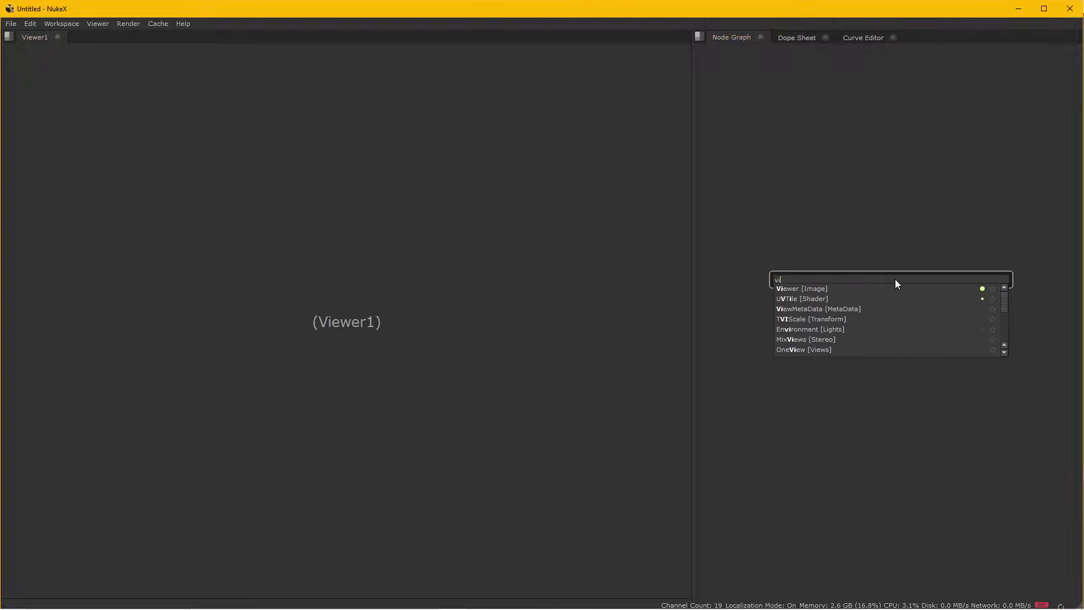
type("e")
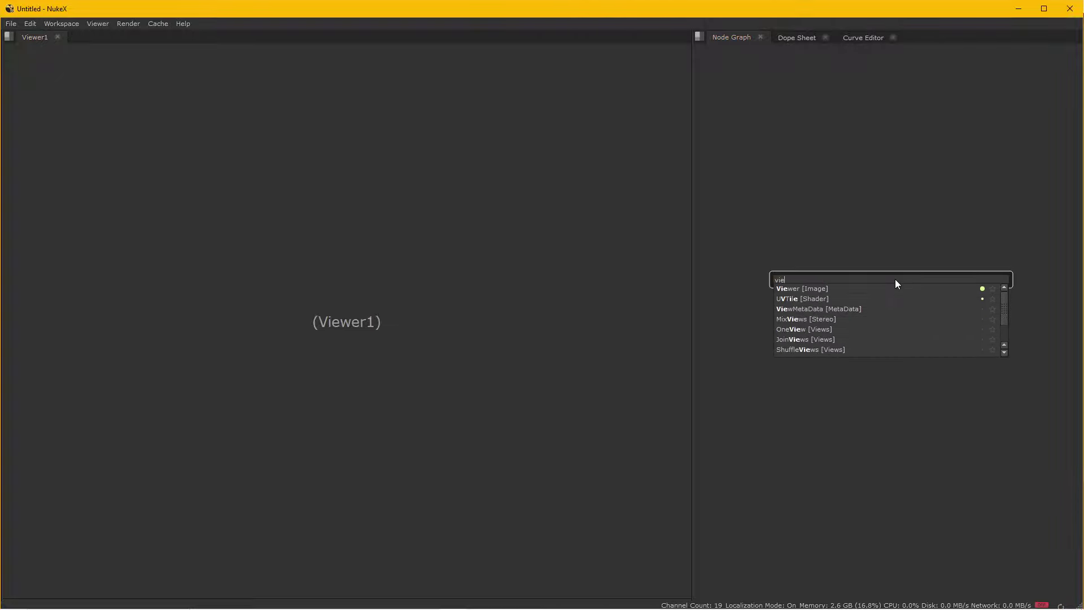
type("wer")
key("Return")
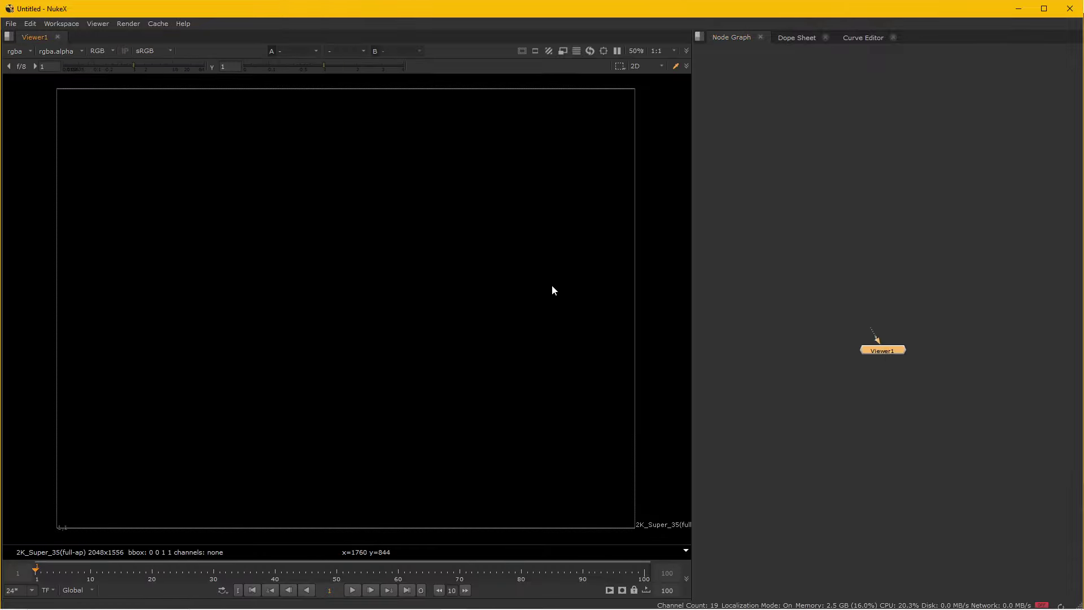
- Inspect the empty frame in the 3D view, then return to 2D and deselect Viewer1
left_click_drag(551, 285, 543, 294)
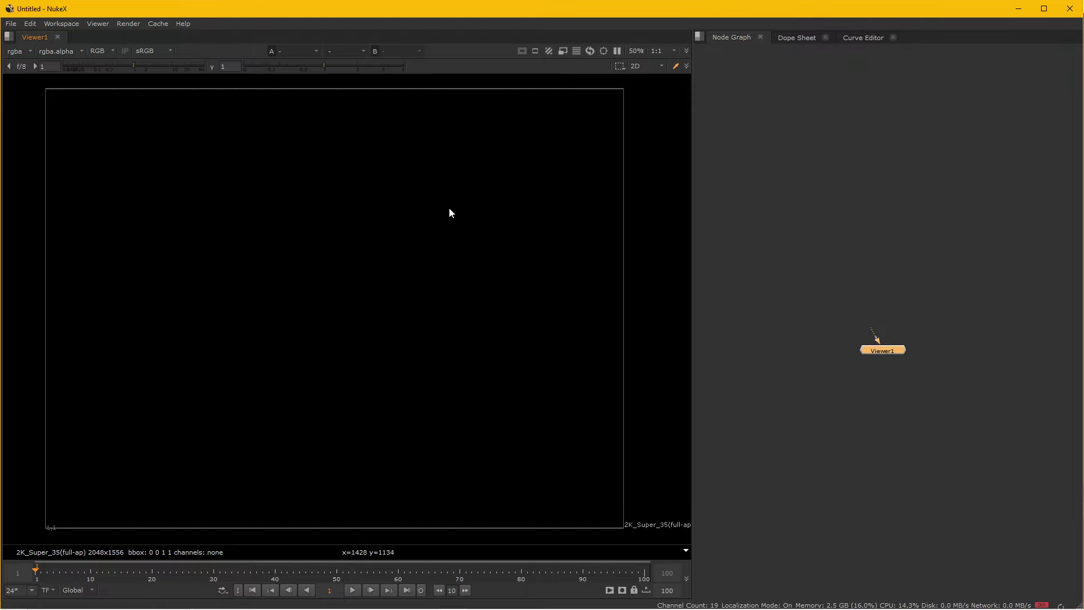
key("Tab")
scroll(405, 333, "down", 2)
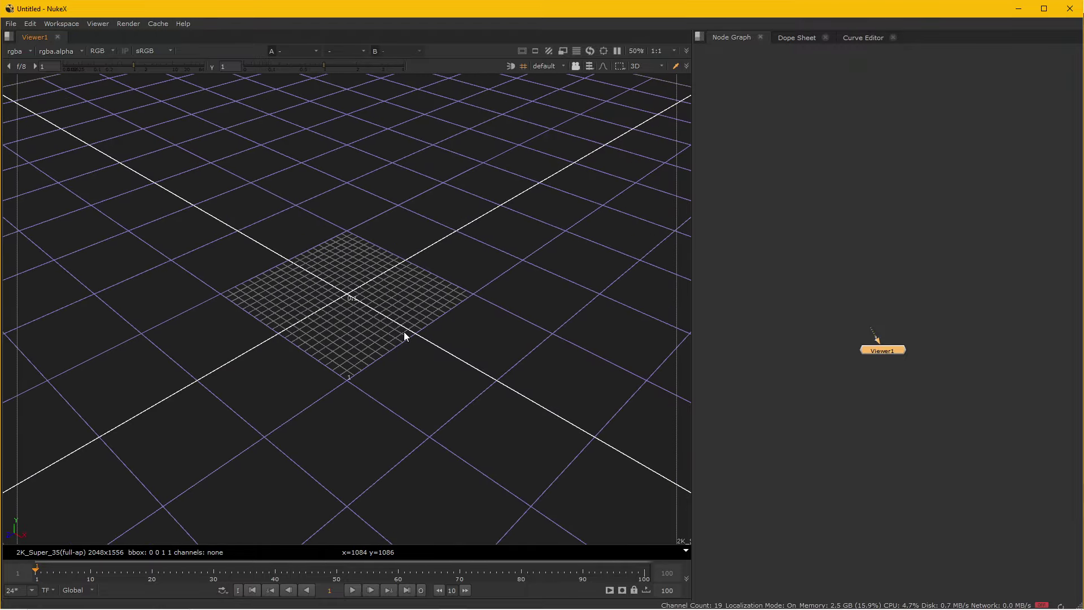
mouse_move(391, 332)
left_mouse_down()
mouse_move(379, 296)
mouse_move(476, 287)
mouse_move(219, 300)
mouse_move(436, 286)
mouse_move(398, 300)
mouse_move(486, 301)
mouse_move(243, 301)
mouse_move(433, 303)
mouse_move(399, 307)
left_mouse_up()
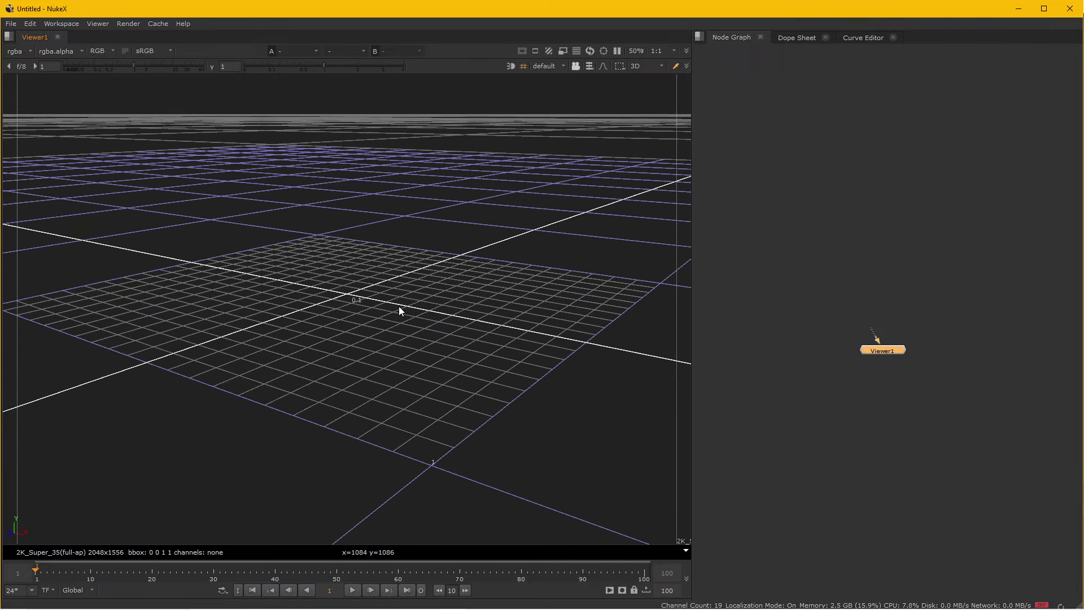
mouse_move(398, 306)
left_mouse_down()
mouse_move(404, 279)
mouse_move(438, 322)
mouse_move(440, 272)
mouse_move(387, 317)
mouse_move(367, 269)
mouse_move(365, 279)
left_mouse_up()
key("Tab")
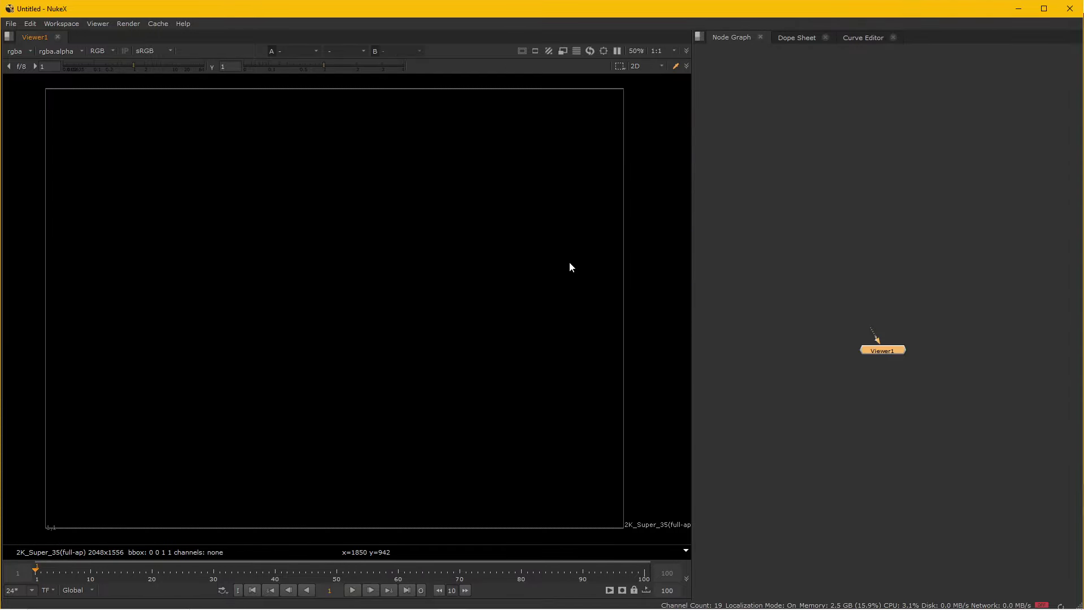
left_click(867, 231)
- Import SofaWeb.fbx from the day hoc source folder as a ReadGeo1 node
mouse_move(305, 591)
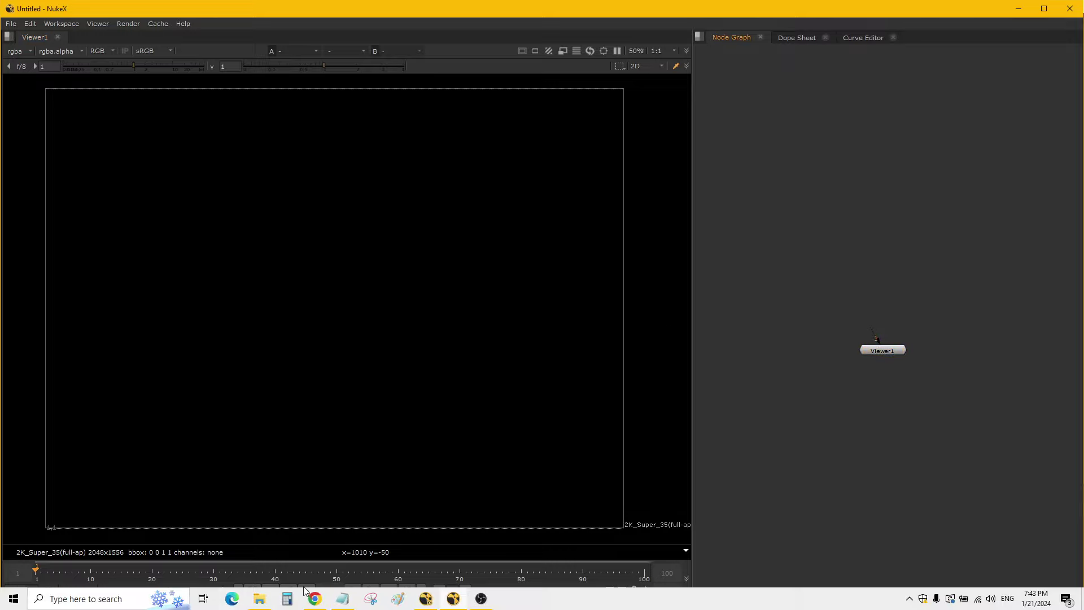
key("r")
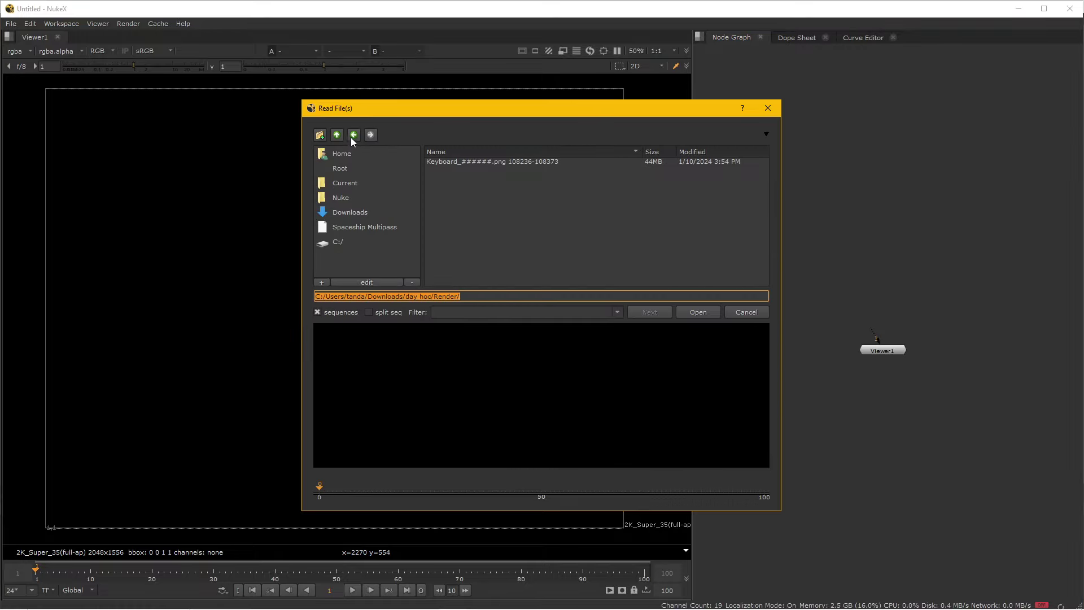
left_click(336, 136)
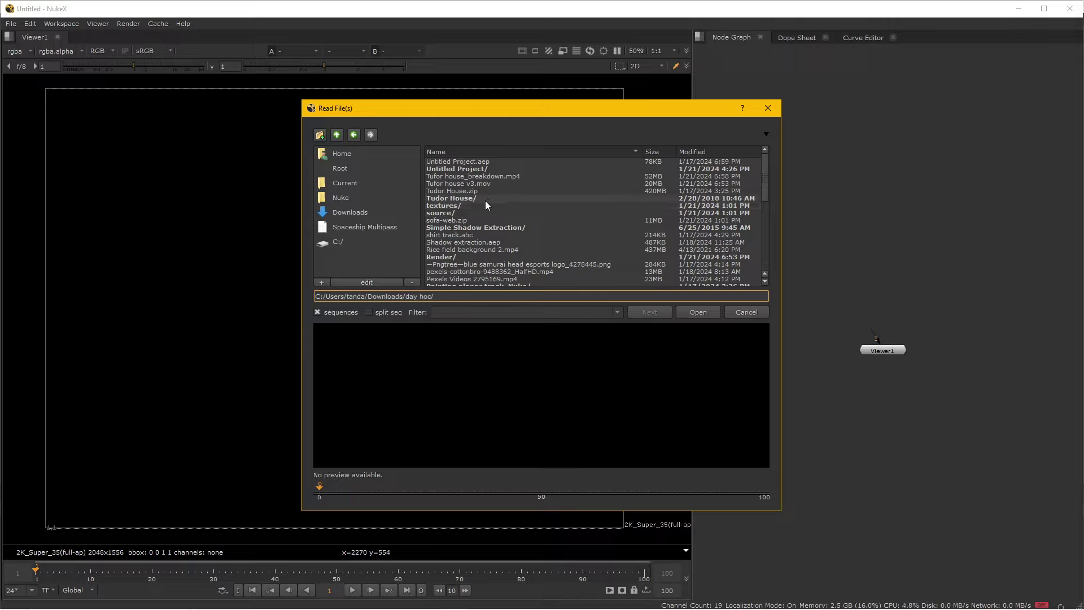
double_click(472, 207)
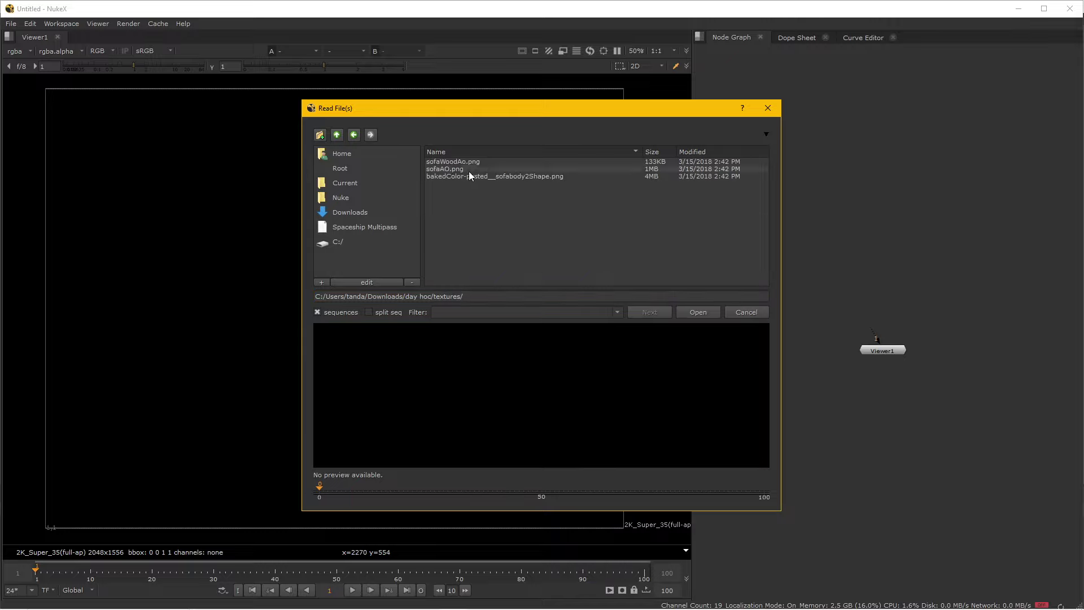
left_click(341, 137)
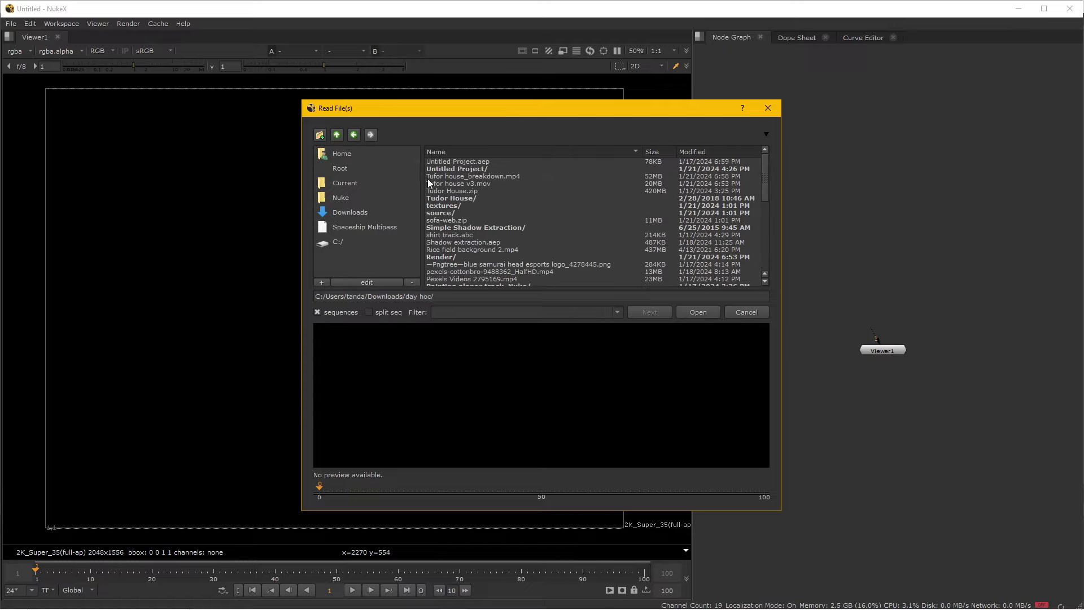
double_click(460, 212)
double_click(455, 161)
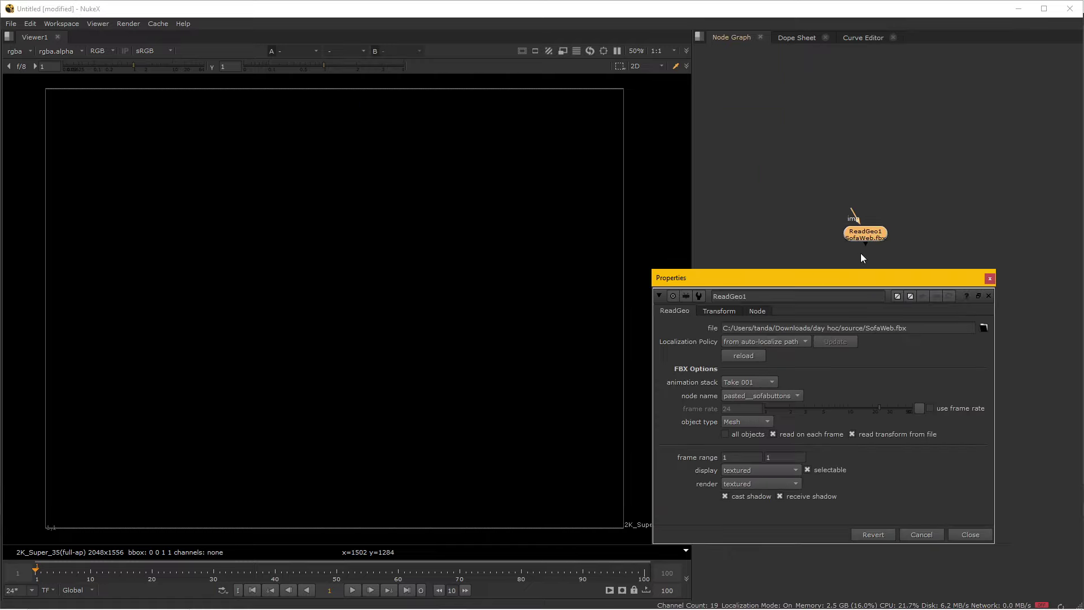
- Close the ReadGeo1 properties and move the node higher in the graph
scroll(884, 188, "up", 2)
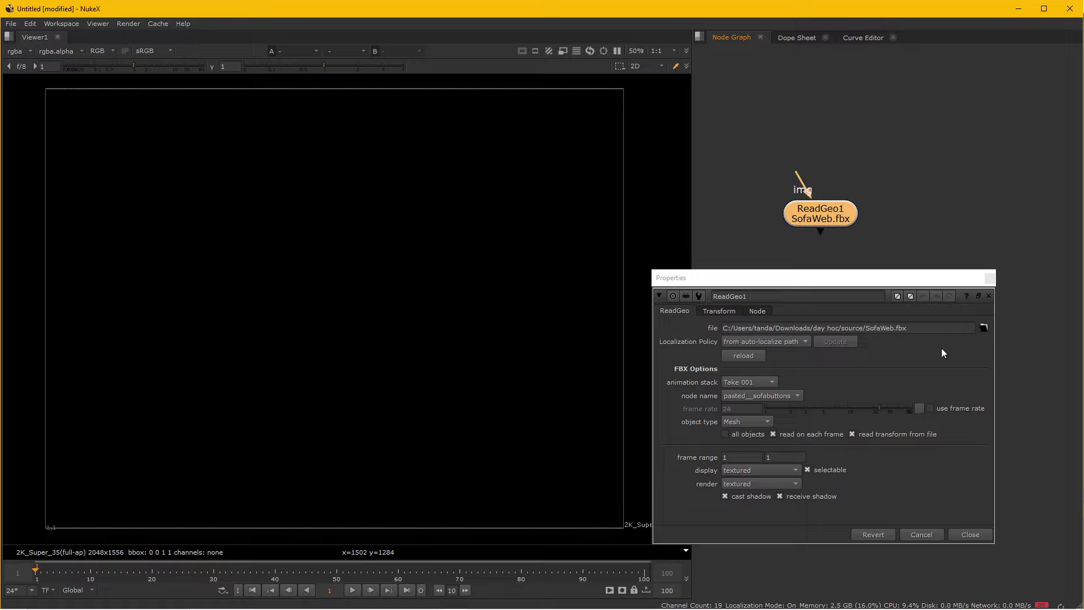
left_click(975, 536)
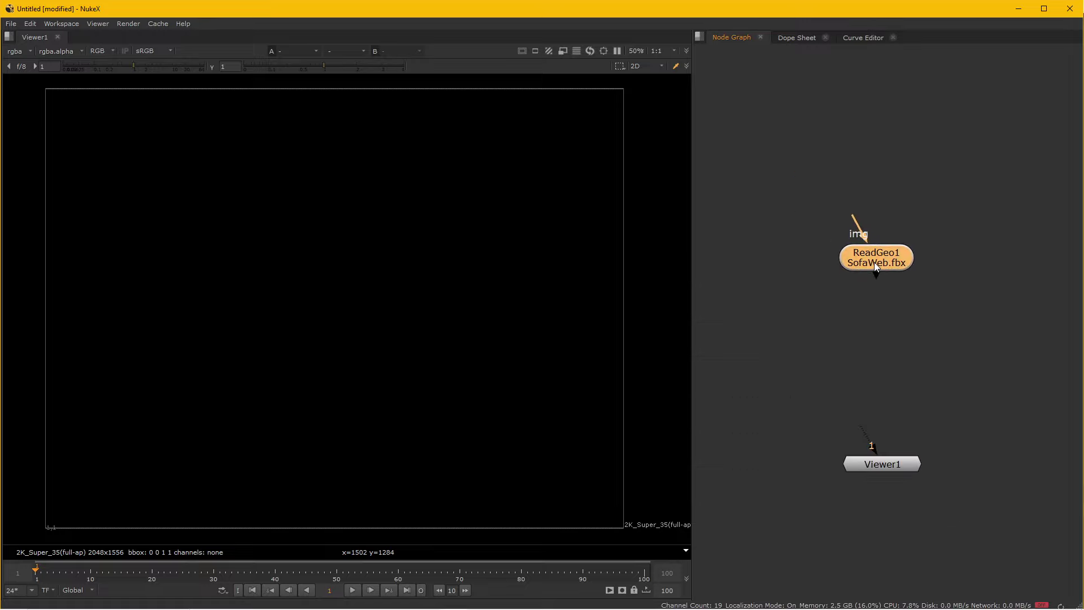
left_click_drag(868, 239, 871, 225)
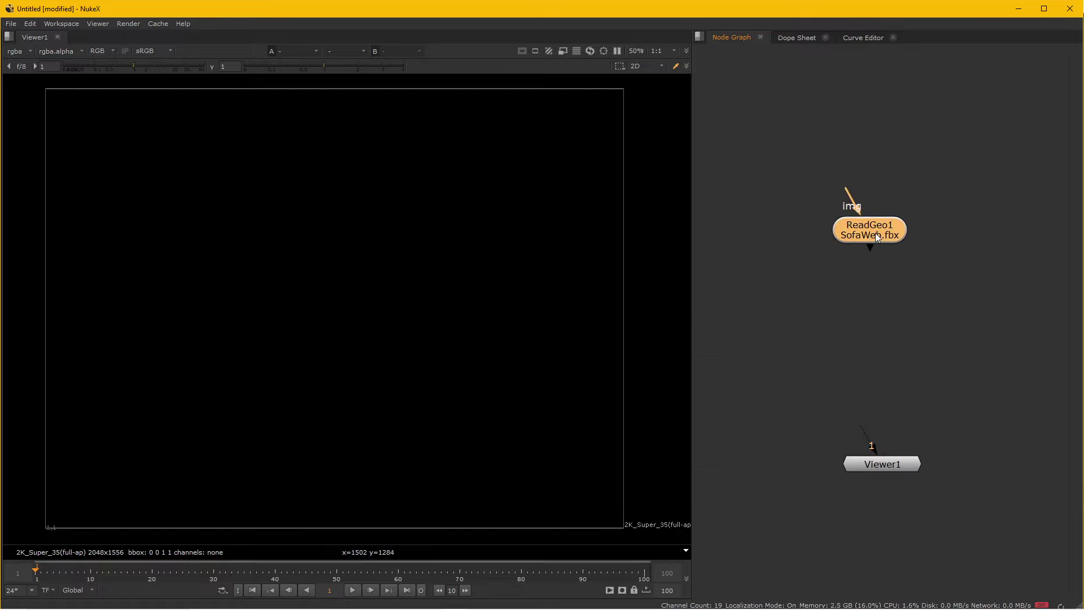
- Connect ReadGeo1 to Viewer1 and display its geometry in the 3D view
left_click(875, 263)
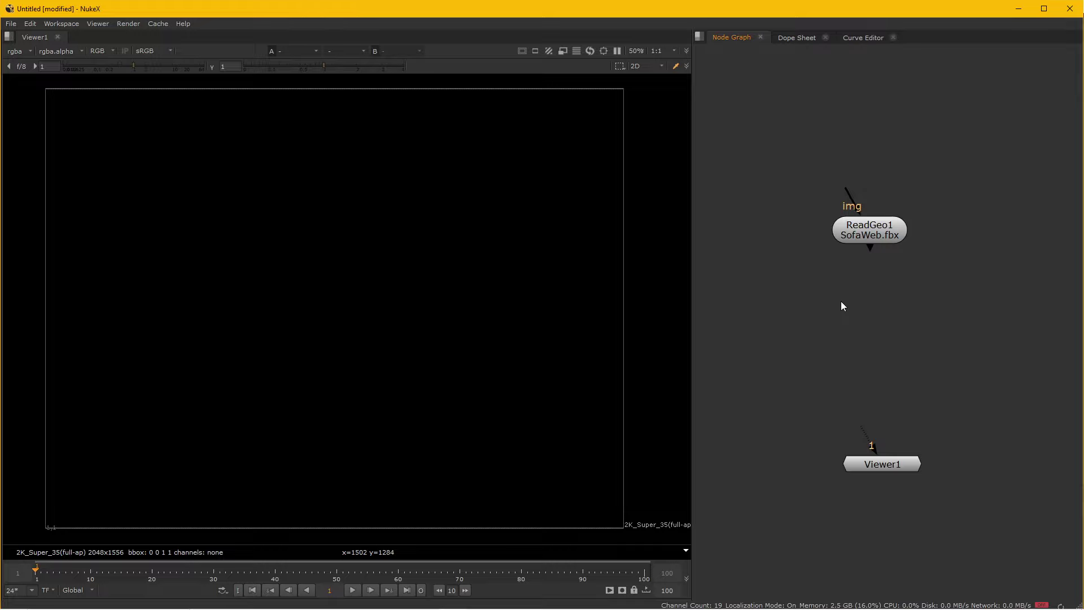
key("Tab")
type("read")
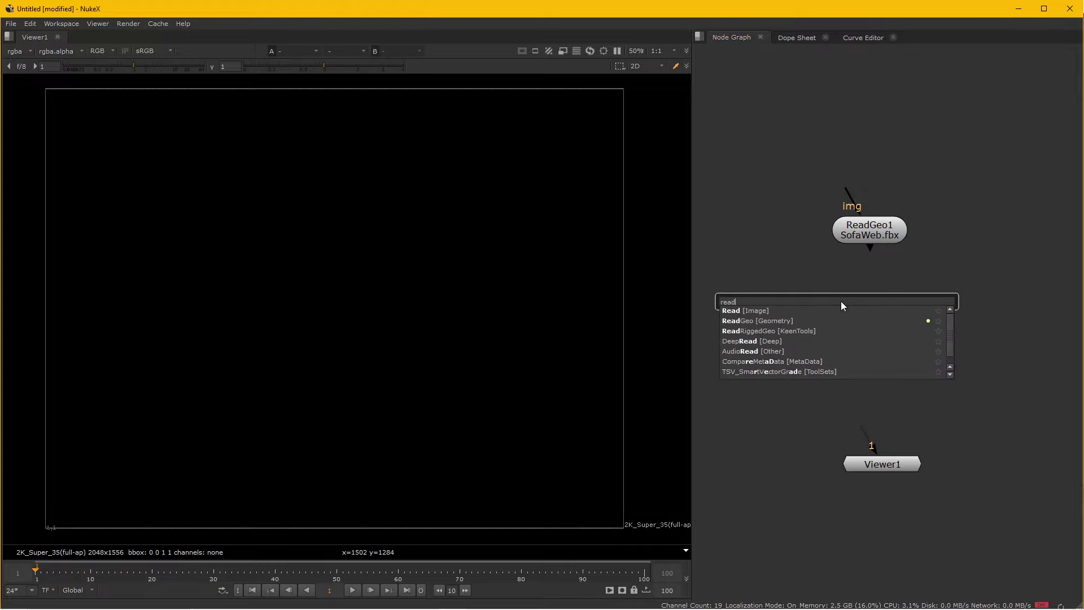
type("geo")
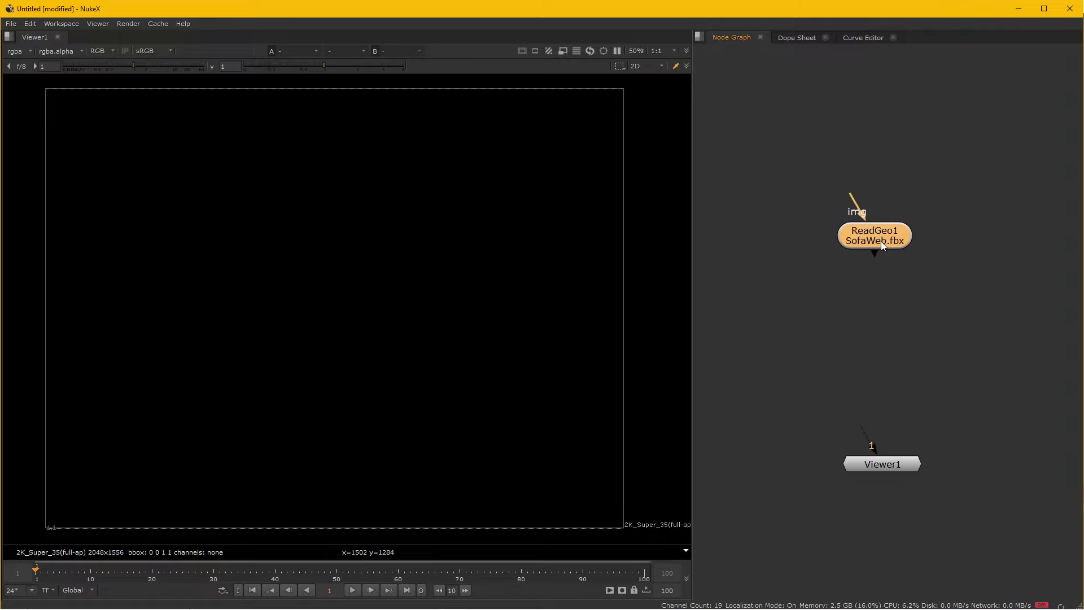
left_click(883, 260)
left_click_drag(889, 260, 885, 258)
key("1")
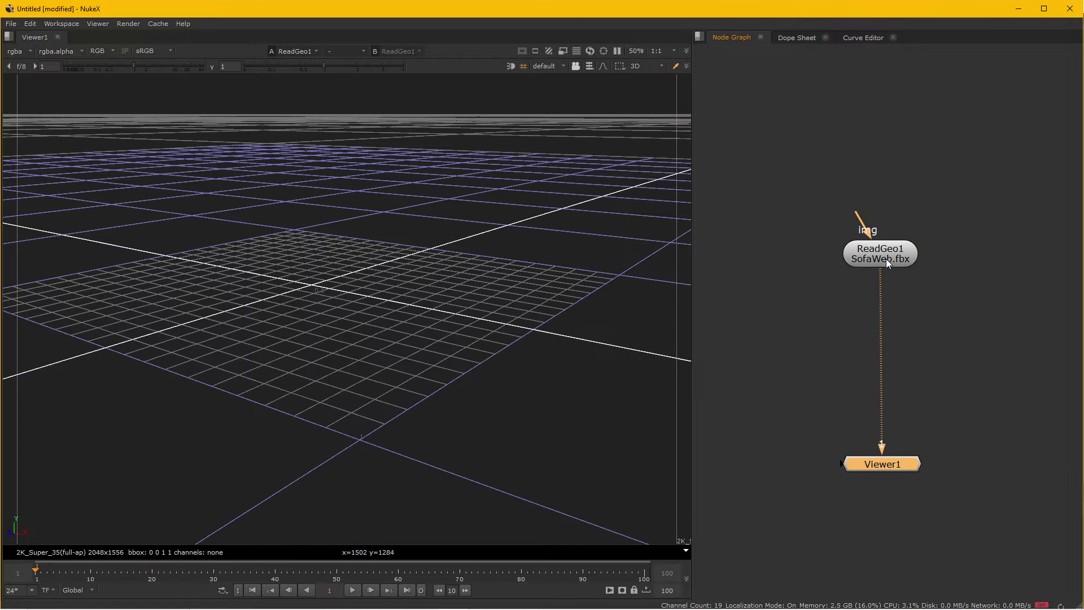
- Zoom out and orbit around the green point geometry, then open and reposition ReadGeo1's settings panel
scroll(408, 321, "down", 3)
scroll(407, 320, "down", 3)
scroll(408, 317, "down", 3)
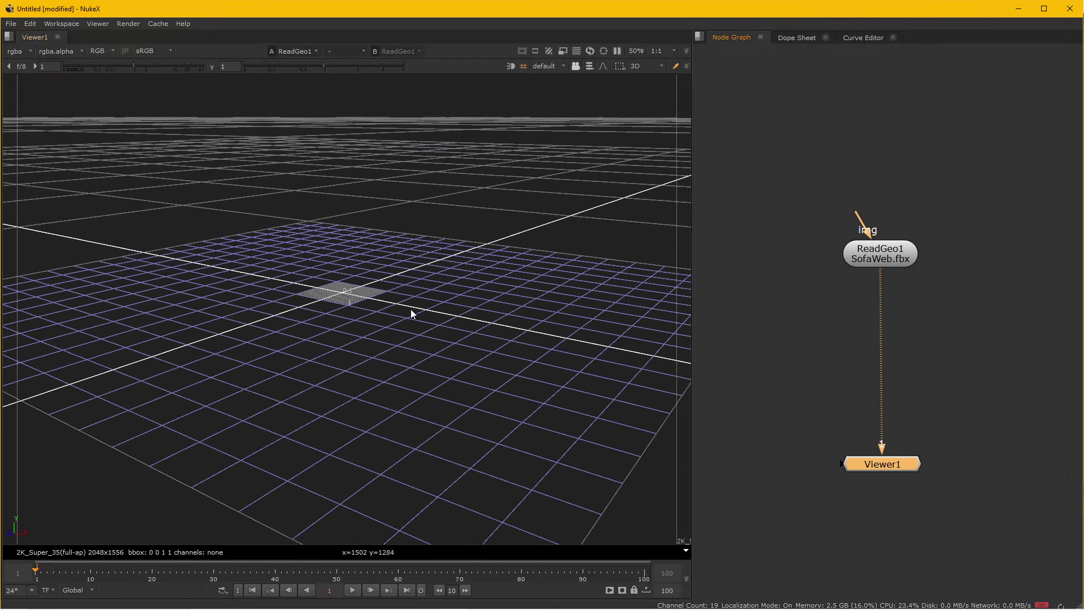
scroll(411, 309, "down", 3)
scroll(411, 308, "down", 3)
scroll(411, 308, "down", 3)
scroll(412, 308, "down", 3)
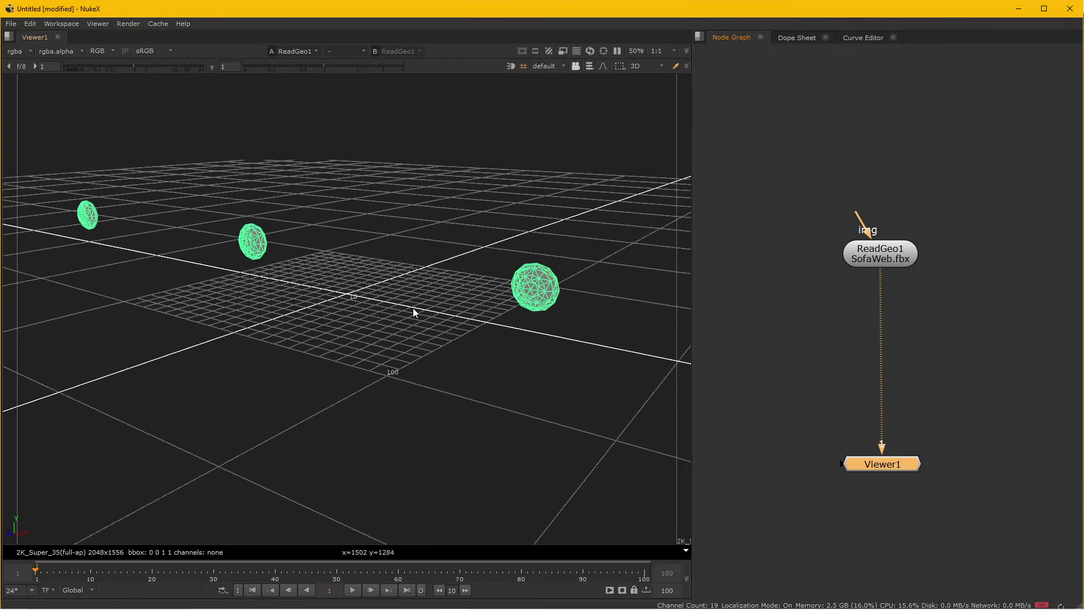
scroll(412, 308, "down", 3)
scroll(414, 309, "down", 3)
scroll(423, 296, "down", 3)
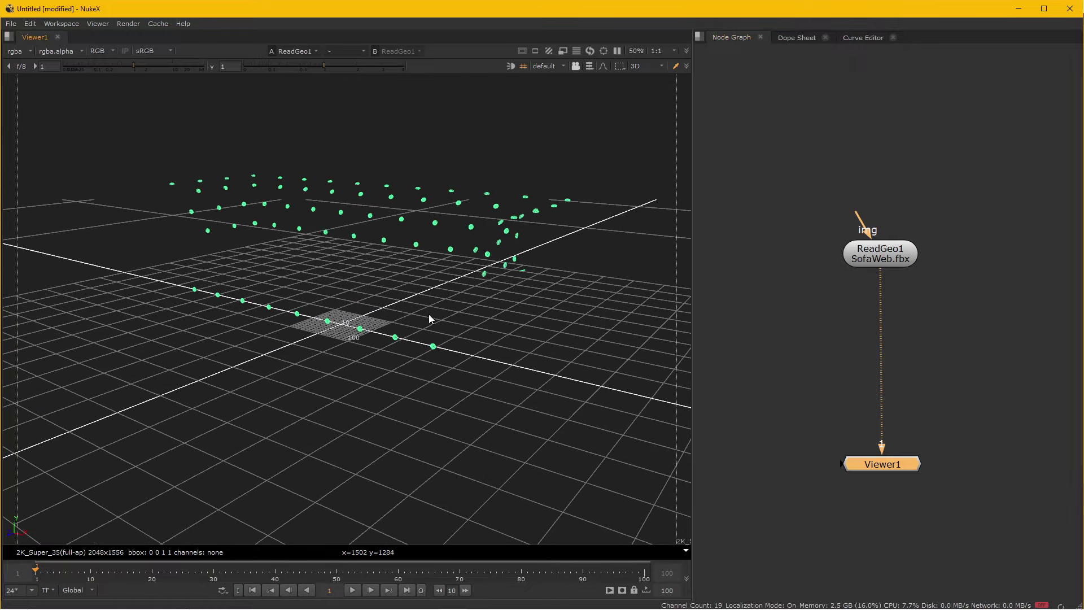
scroll(430, 310, "up", 3)
mouse_move(433, 303)
left_mouse_down()
mouse_move(303, 297)
mouse_move(445, 264)
mouse_move(440, 300)
mouse_move(552, 283)
left_mouse_up()
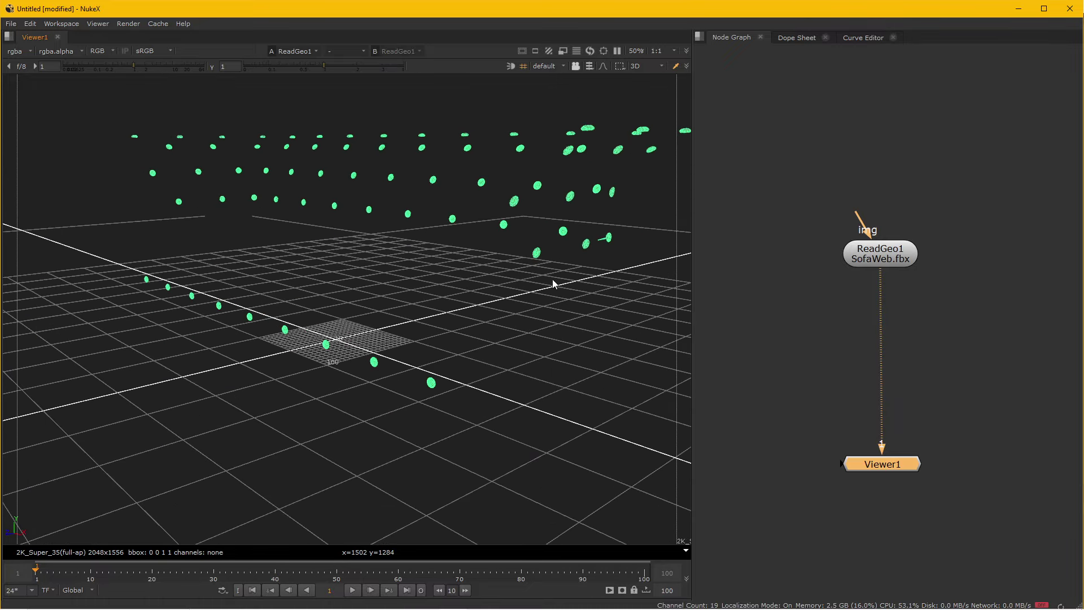
double_click(886, 249)
left_click_drag(780, 279, 761, 293)
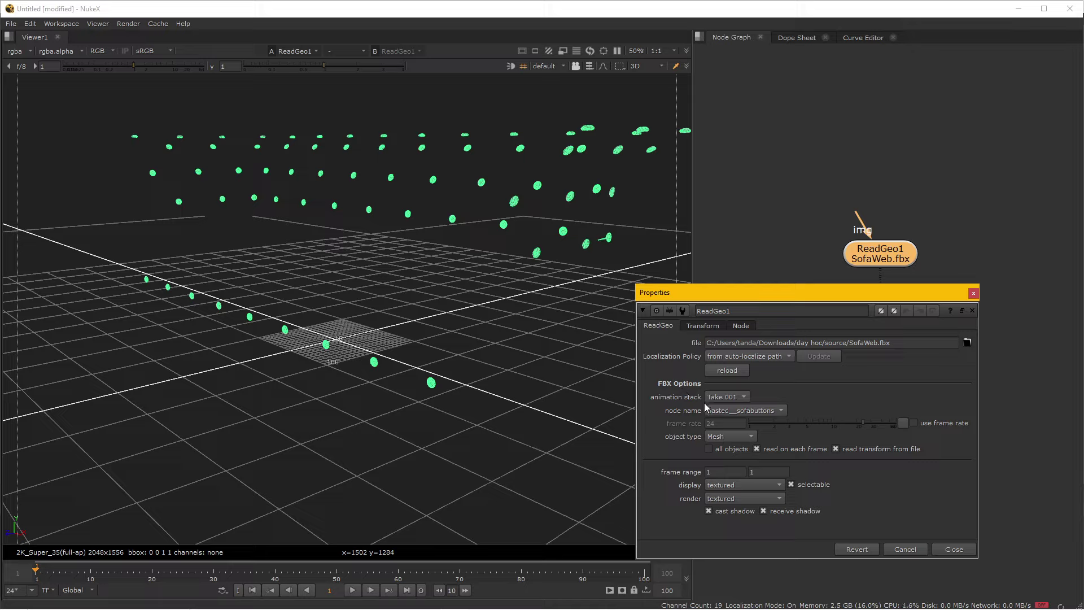
- Preview the individual FBX meshes: sofalegs, sodametals, then pasted__sofabody2
left_click(737, 413)
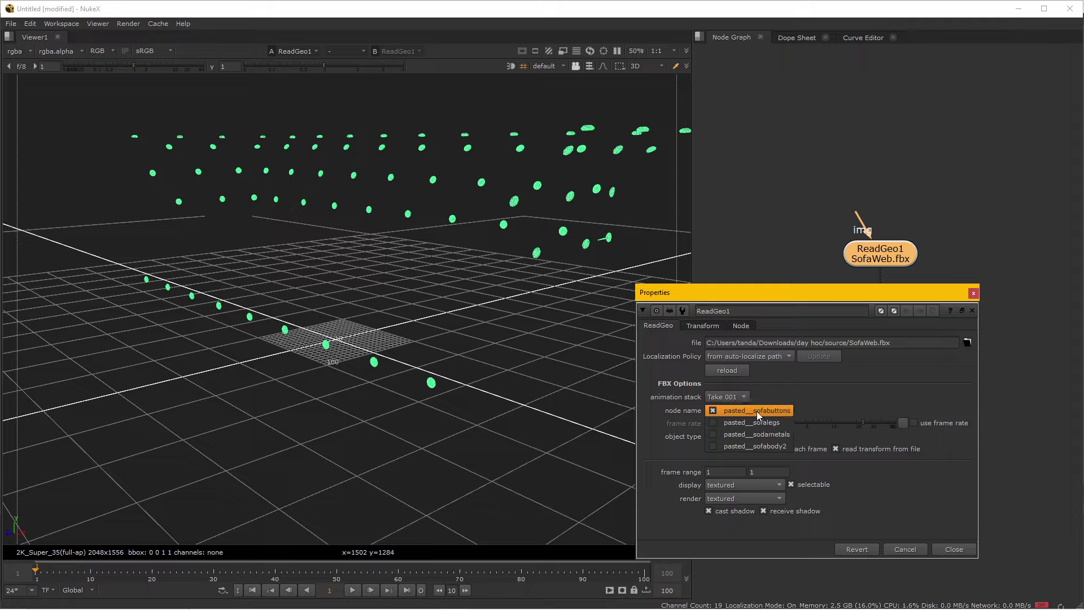
left_click(777, 422)
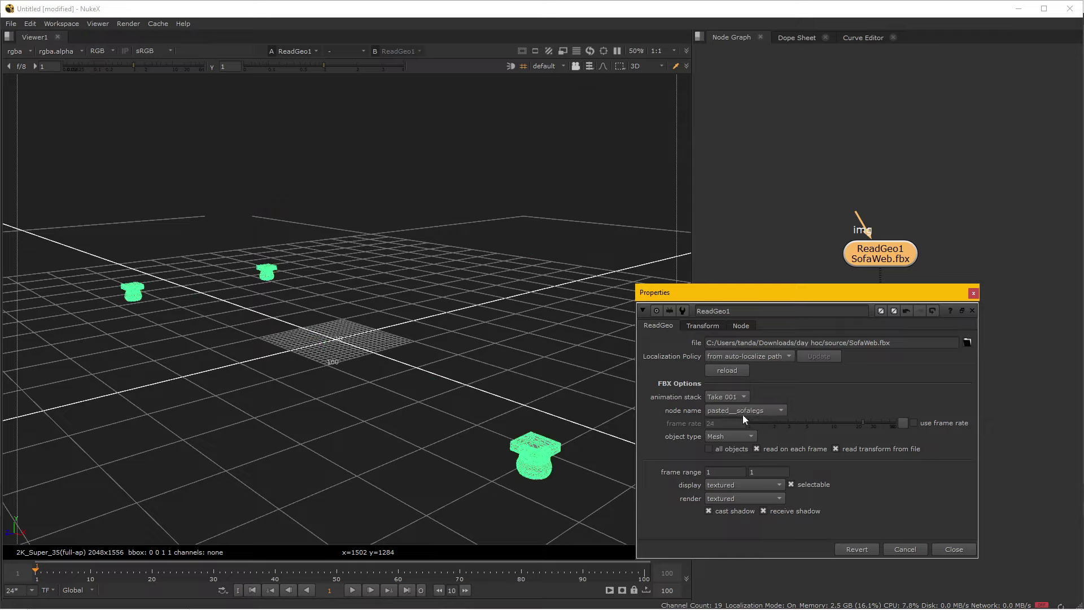
left_click(760, 411)
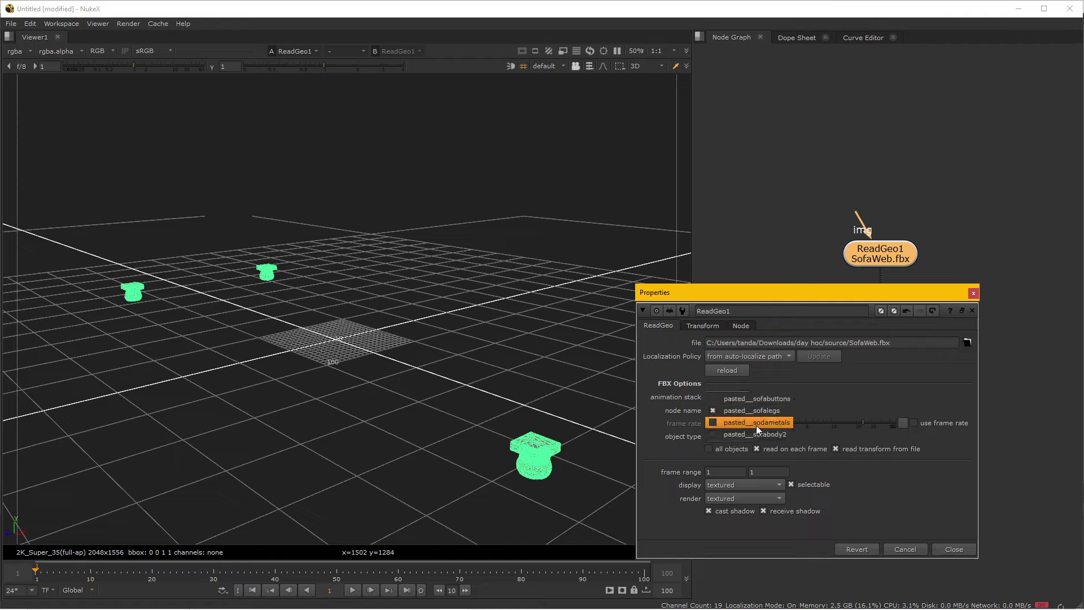
left_click(756, 424)
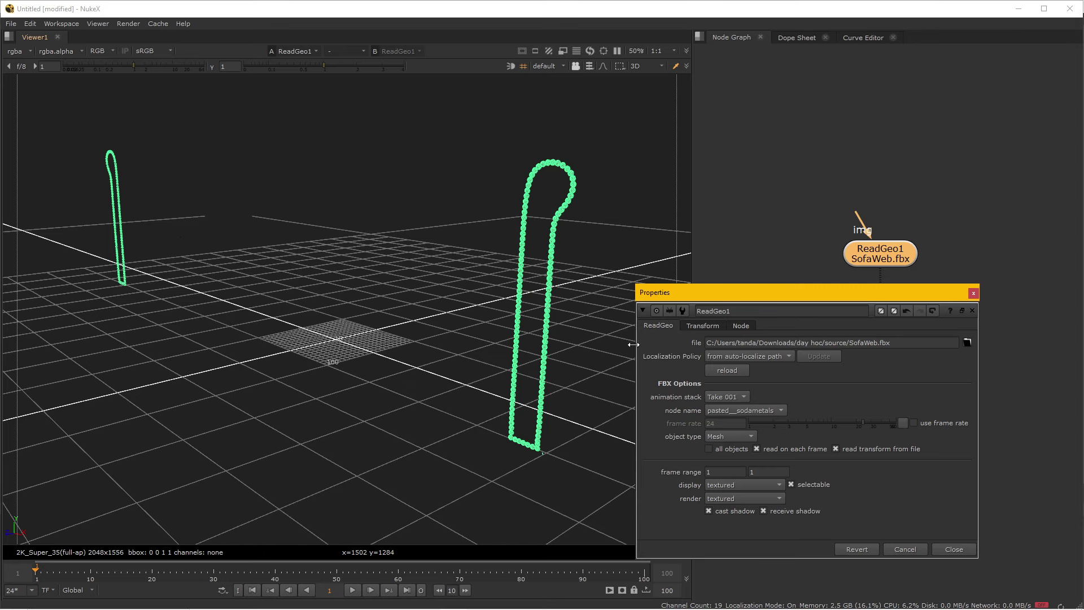
left_click(753, 410)
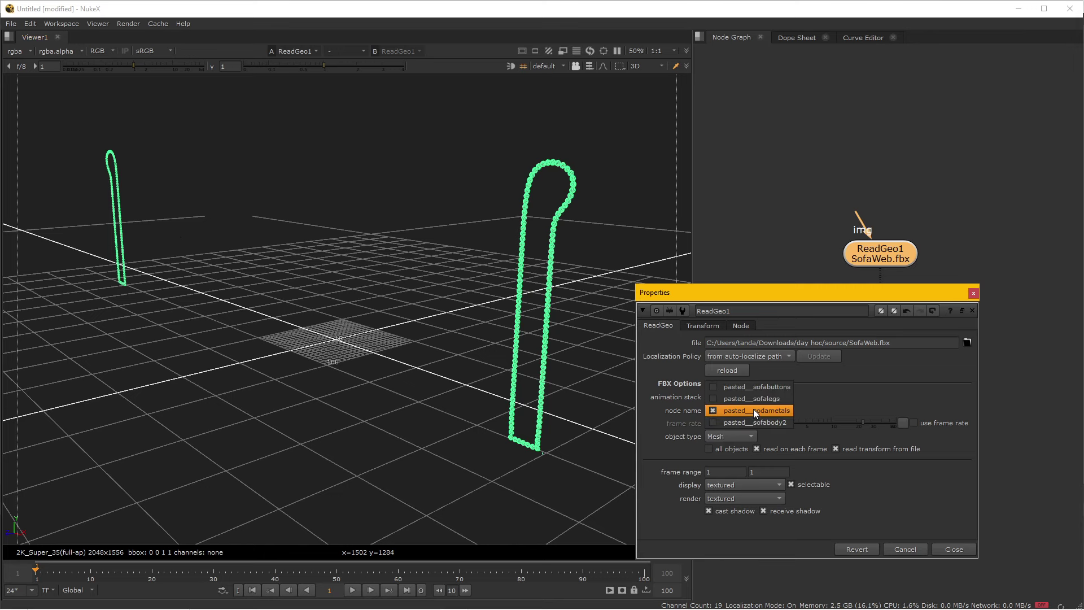
left_click(754, 418)
scroll(455, 405, "down", 3)
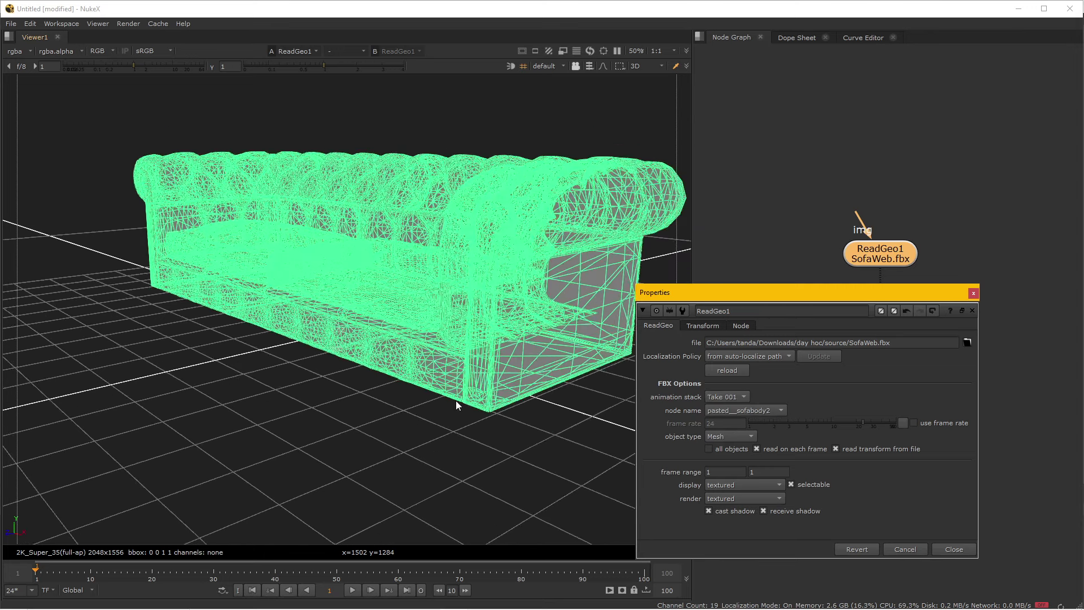
scroll(455, 405, "down", 3)
mouse_move(454, 408)
left_mouse_down()
mouse_move(354, 375)
mouse_move(454, 408)
left_mouse_up()
scroll(455, 409, "up", 1)
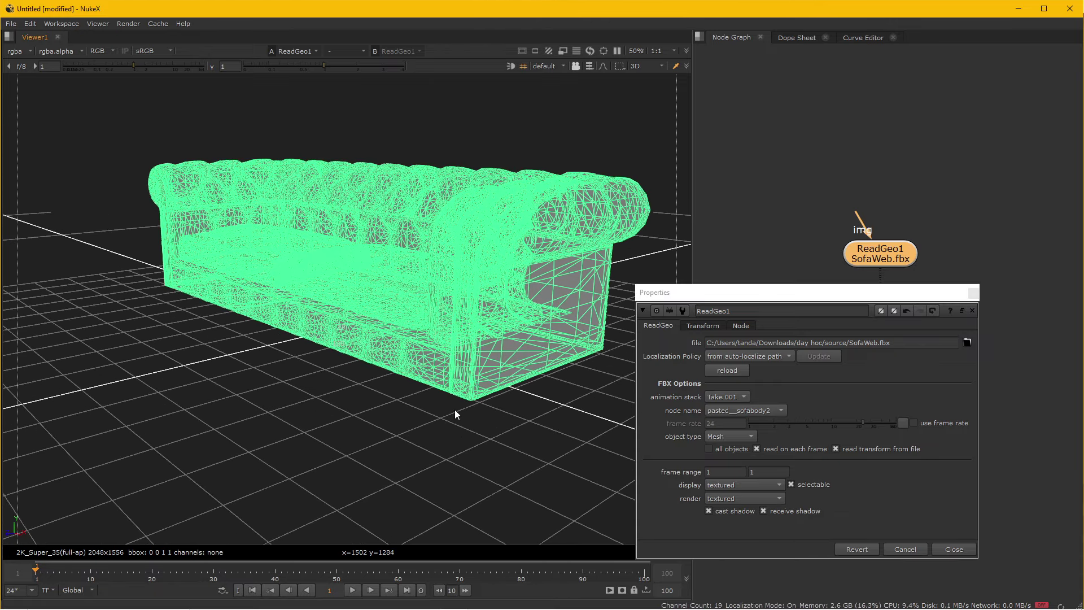
- Load all objects as mesh so the full grey sofa appears, then close the settings
left_click(709, 448)
left_click(483, 455)
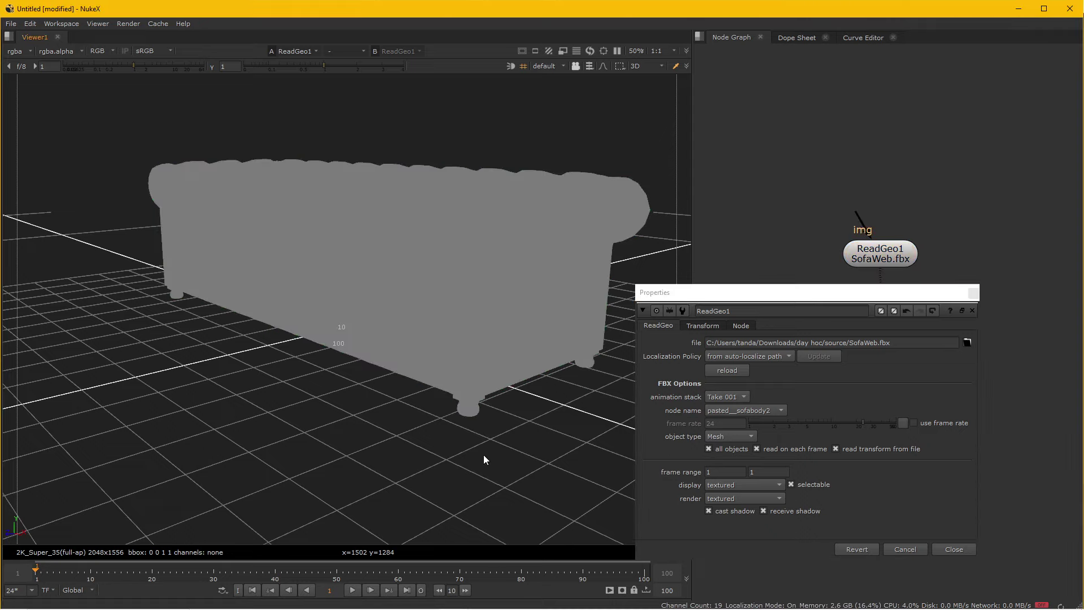
mouse_move(483, 455)
left_mouse_down()
mouse_move(225, 428)
mouse_move(438, 429)
mouse_move(496, 481)
mouse_move(476, 471)
left_mouse_up()
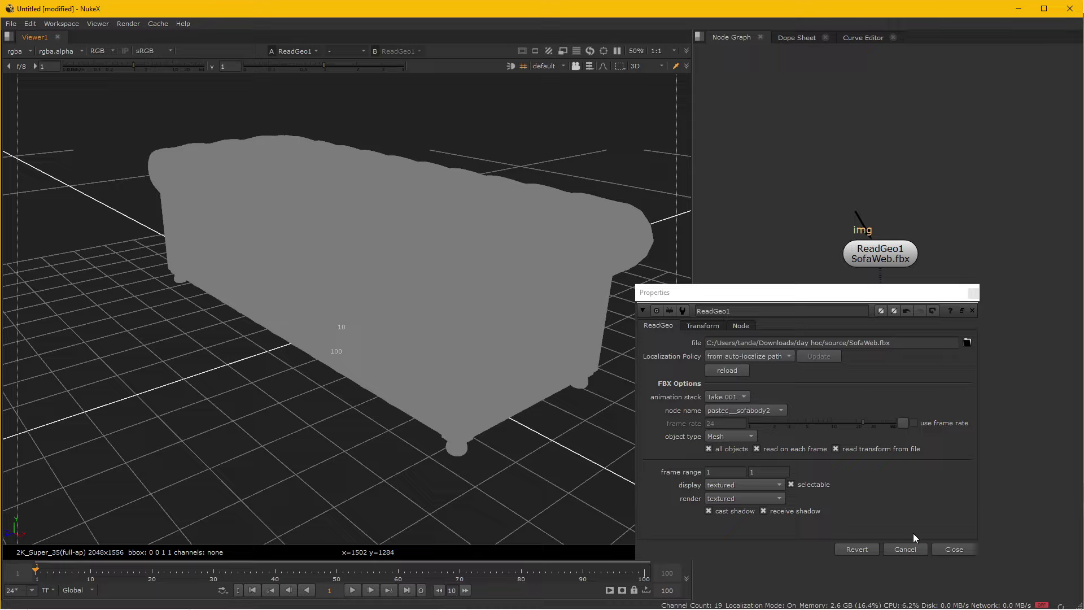
left_click(960, 546)
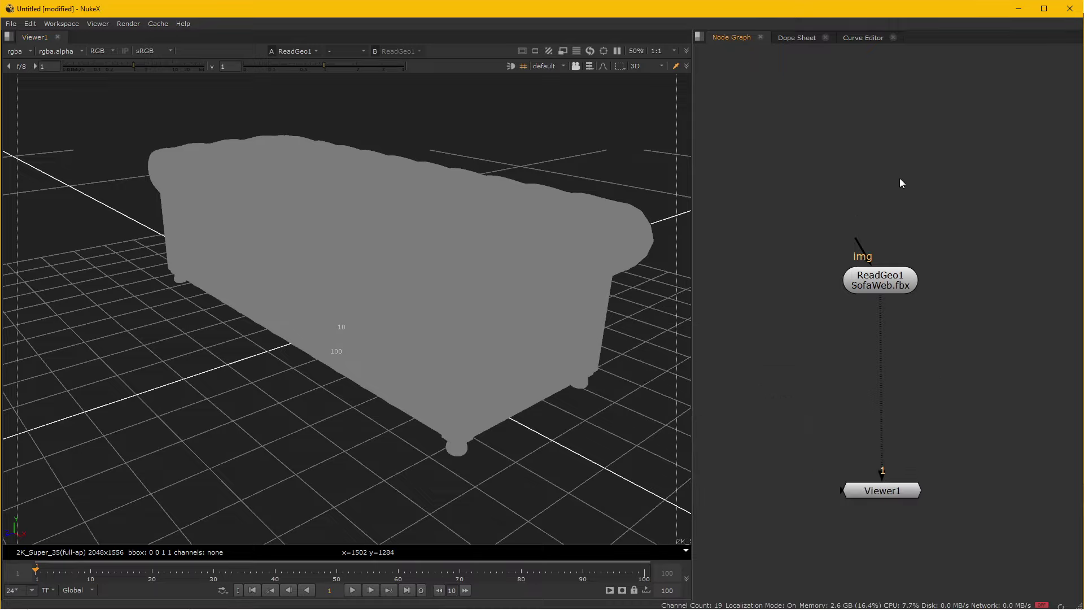
- Read in bakedColor-pasted__sofabody2Shape.png from the textures folder and place Read1 above ReadGeo1
key("r")
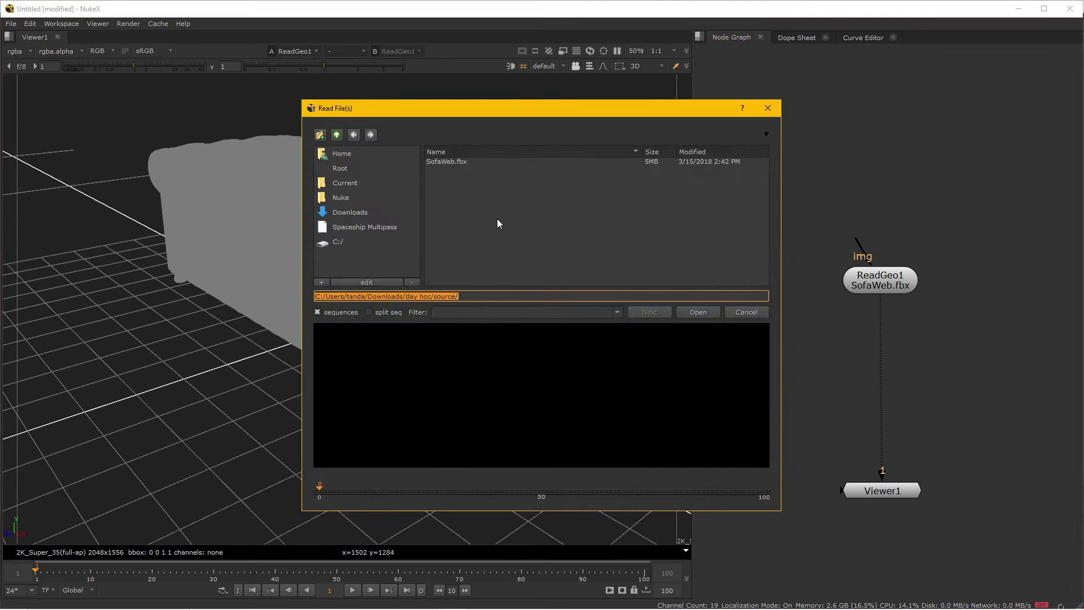
left_click(336, 134)
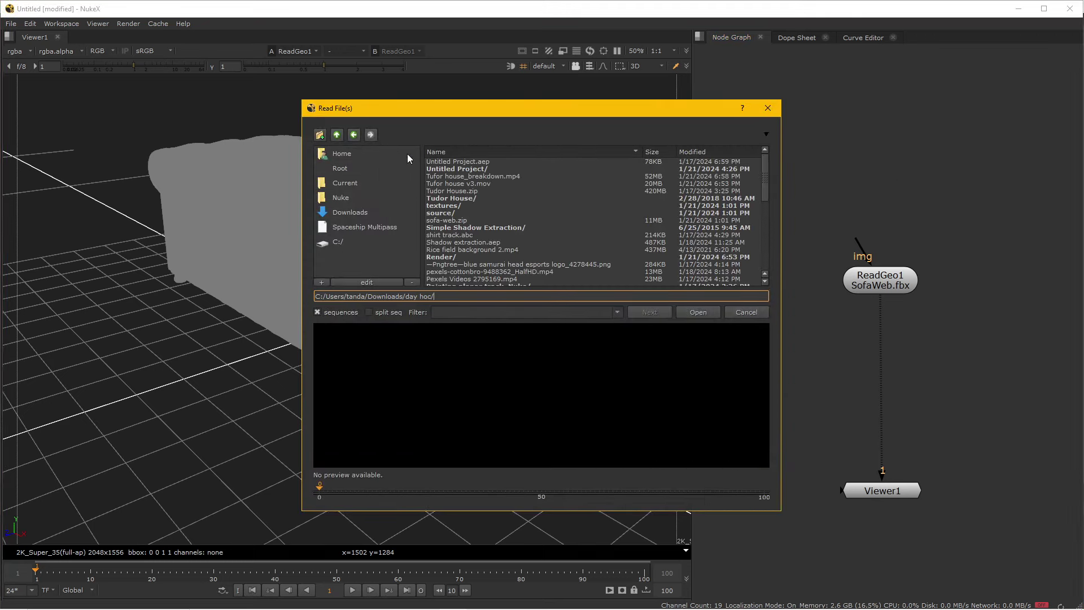
double_click(453, 205)
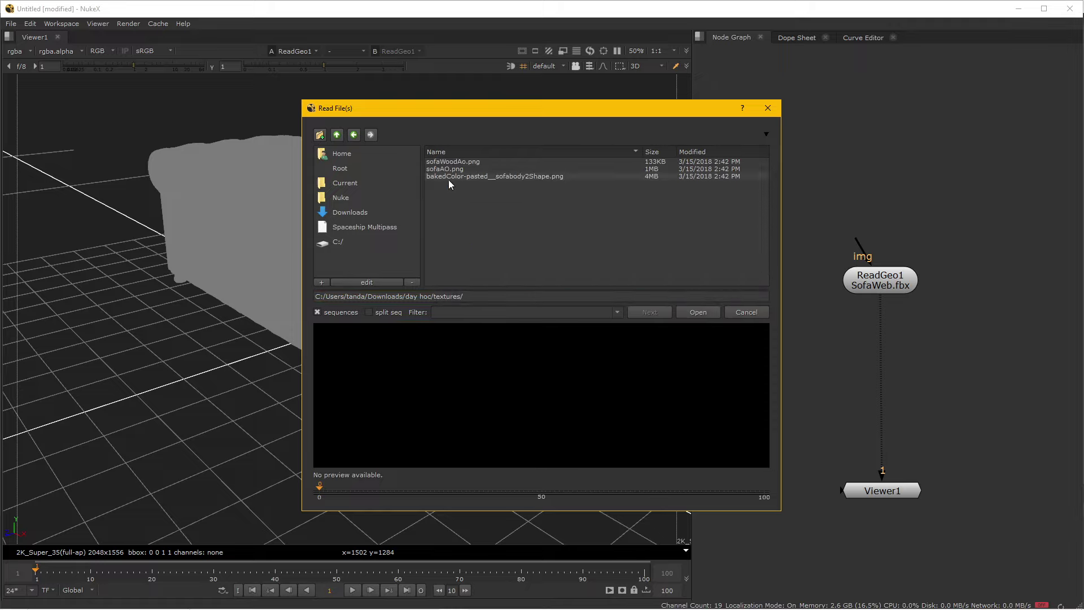
left_click(450, 177)
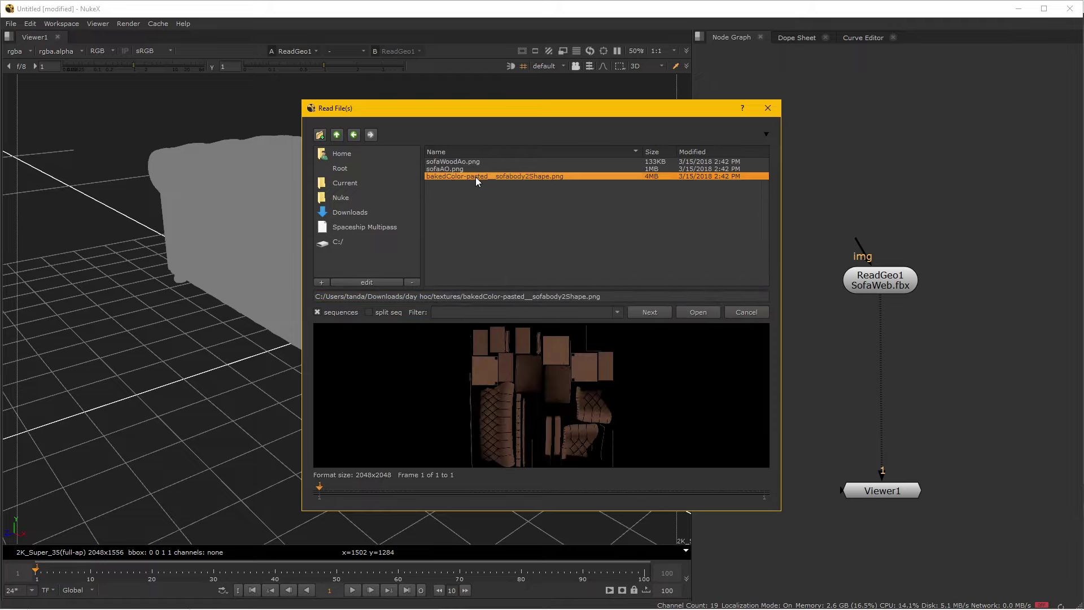
double_click(525, 175)
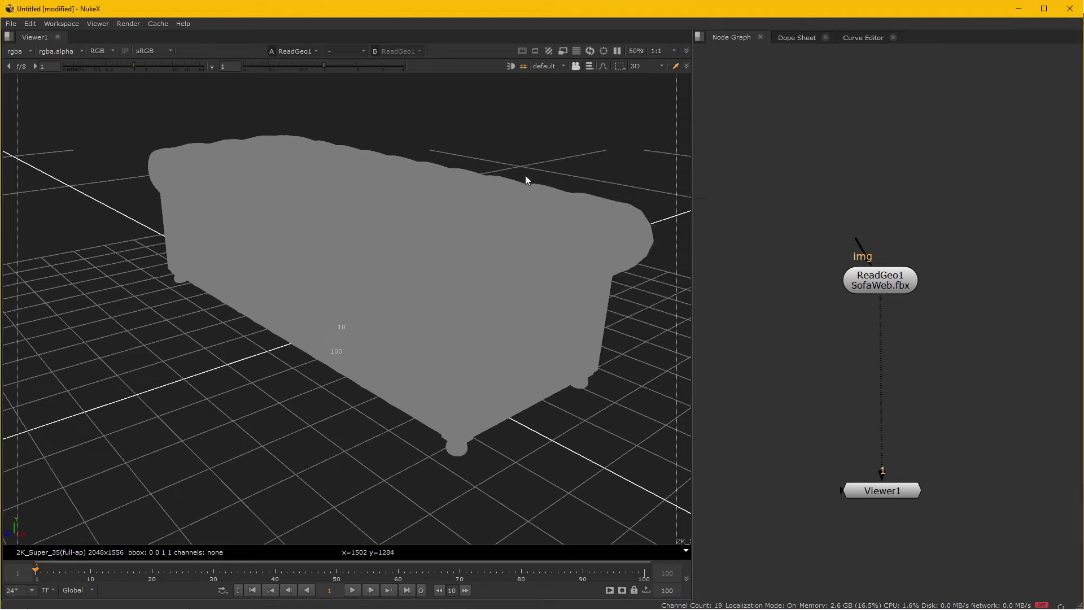
left_click(849, 162)
- Connect Read1 into ReadGeo1's img input and orbit around the brown textured sofa
left_click(779, 328)
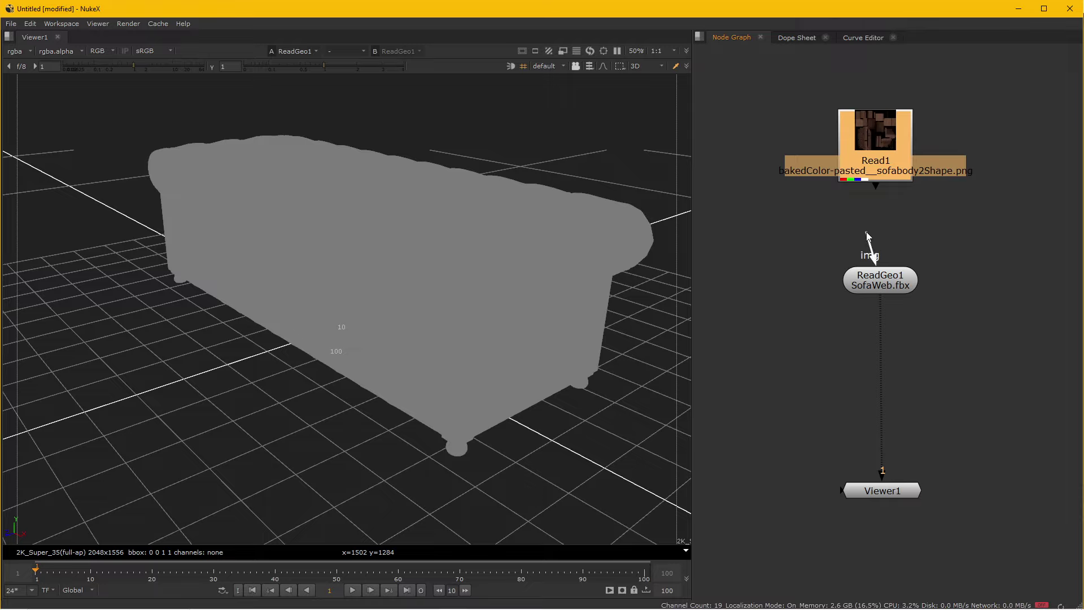
left_click_drag(875, 248, 878, 136)
scroll(293, 404, "down", 1)
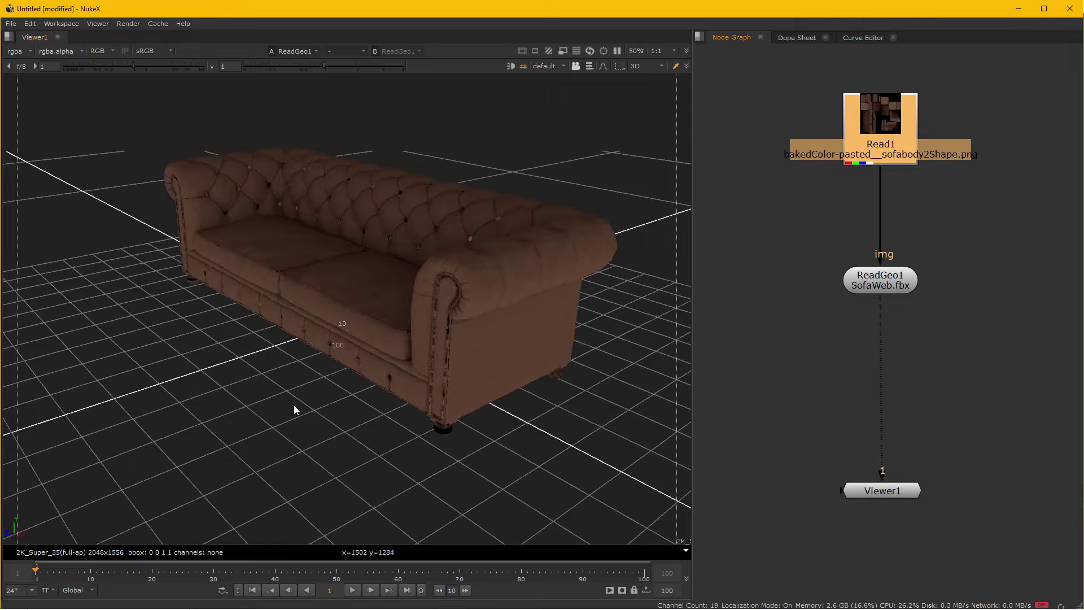
mouse_move(326, 378)
left_mouse_down()
mouse_move(328, 432)
mouse_move(445, 404)
mouse_move(324, 402)
mouse_move(554, 404)
mouse_move(353, 411)
mouse_move(406, 401)
mouse_move(378, 372)
left_mouse_up()
scroll(375, 402, "down", 3)
scroll(379, 373, "down", 2)
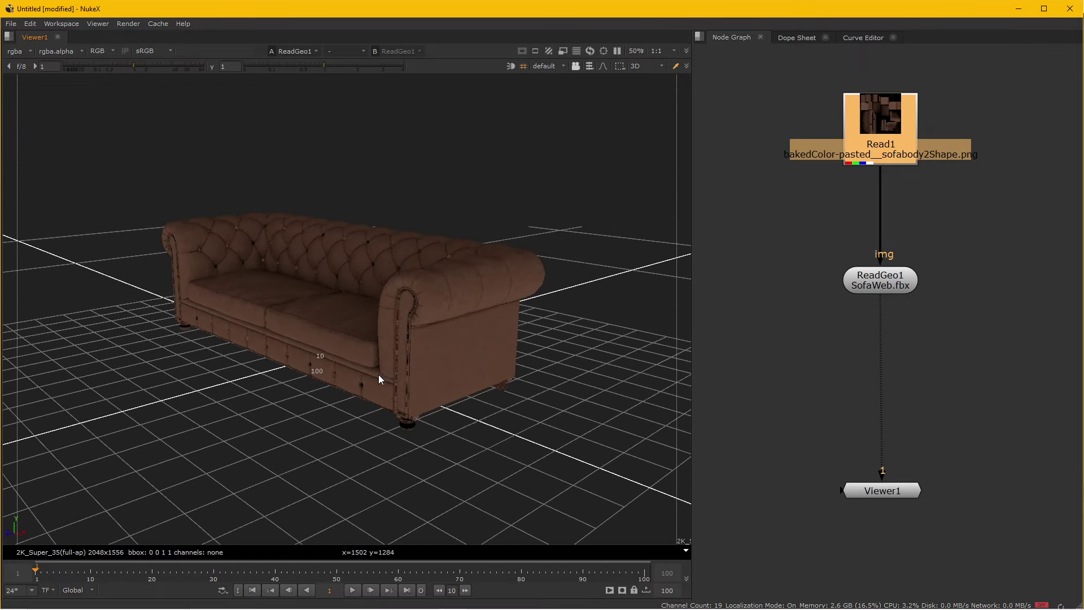
scroll(378, 375, "down", 3)
scroll(378, 376, "up", 4)
left_click_drag(367, 357, 387, 383)
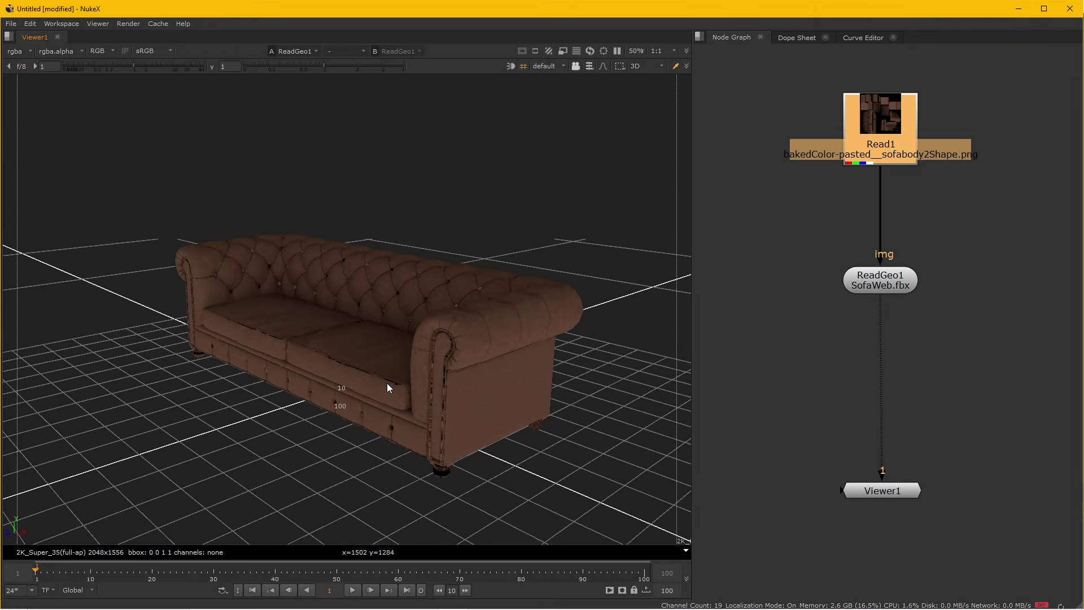
- Check the fitted 2D frame, then return the viewer to the 3D scene and deselect Read1
key("Tab")
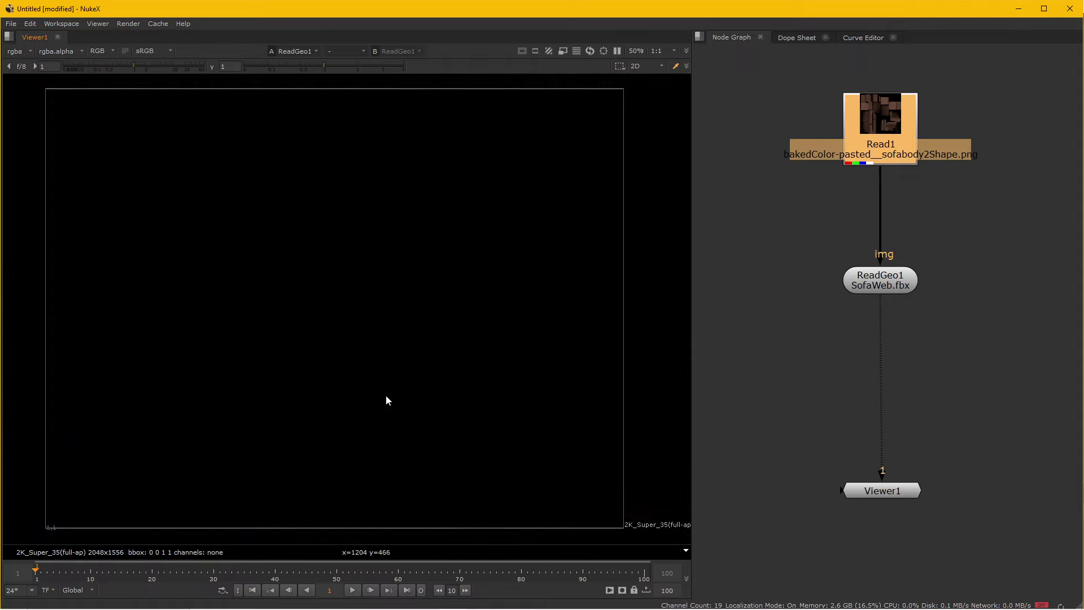
key("f")
left_click_drag(384, 407, 366, 393)
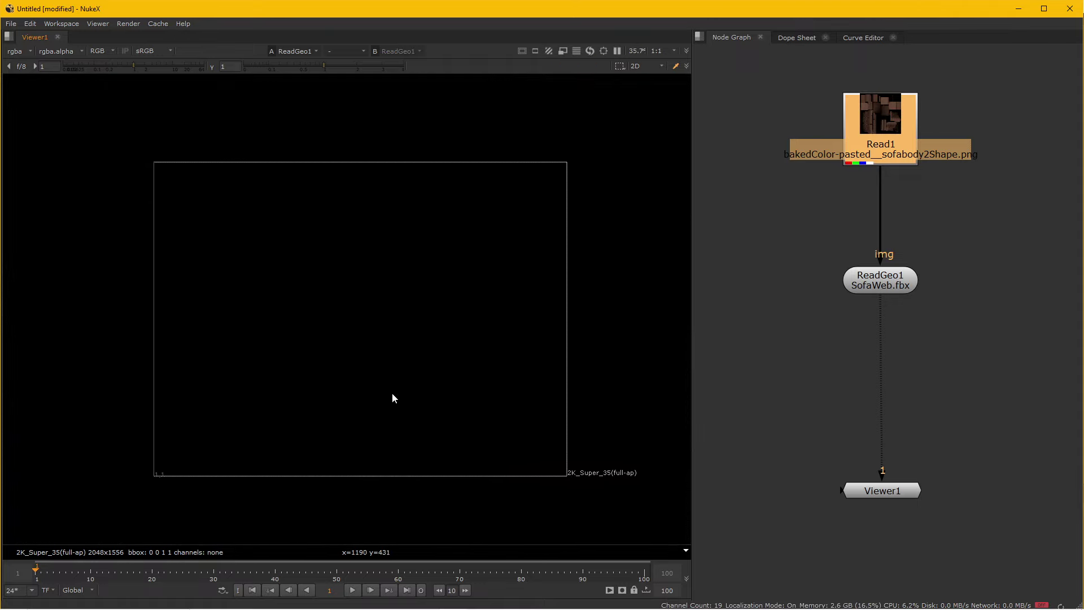
key("Tab")
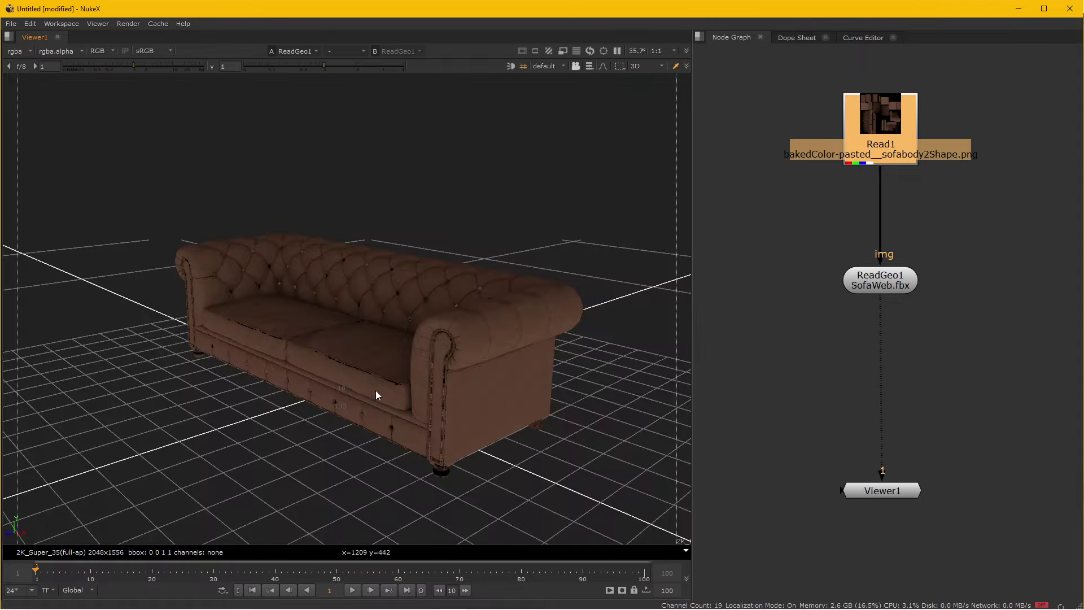
left_click(822, 339)
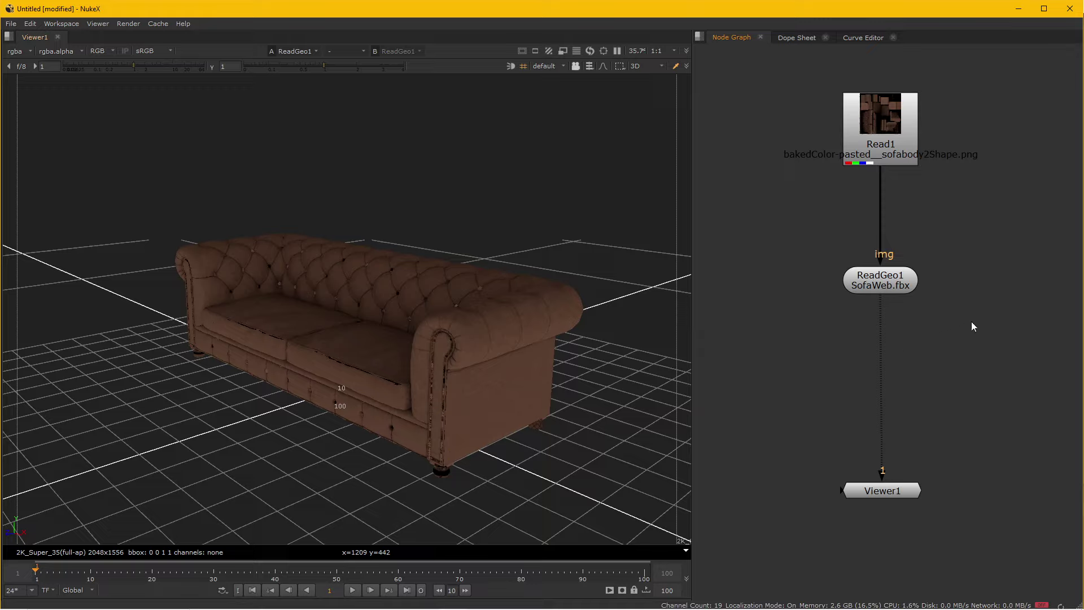
key("Tab")
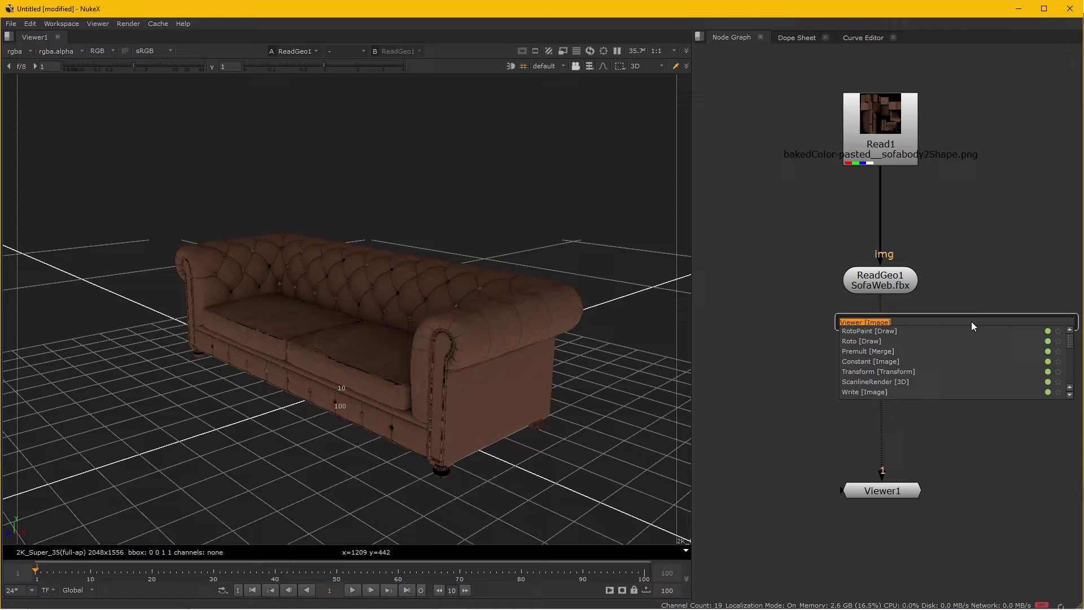
- Add a Scene1 node and move Scene1 and Viewer1 lower in the graph
type("scene")
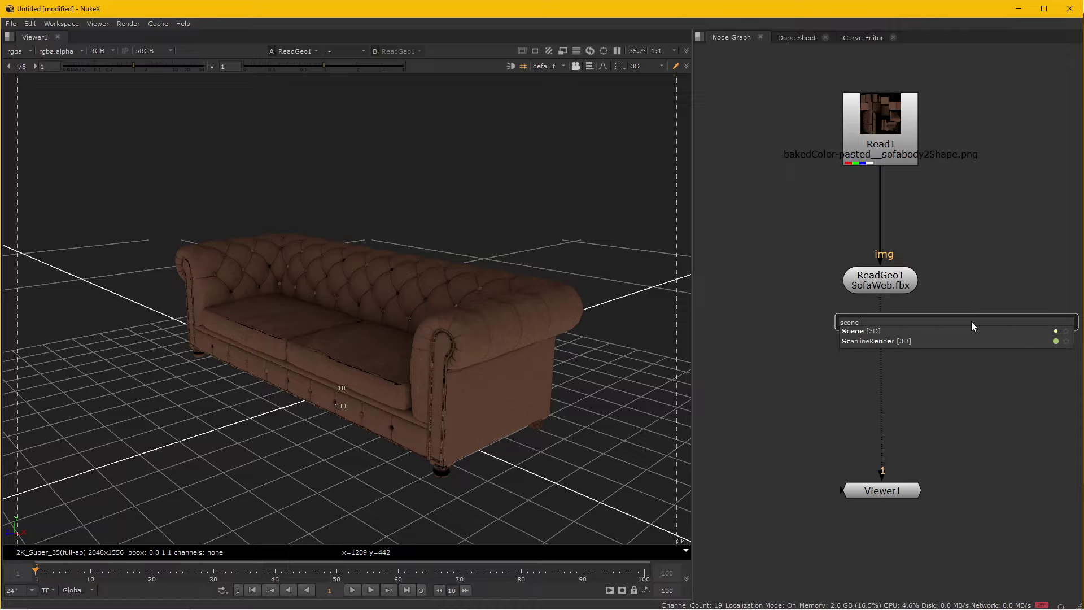
left_click(879, 330)
left_click_drag(968, 358, 954, 411)
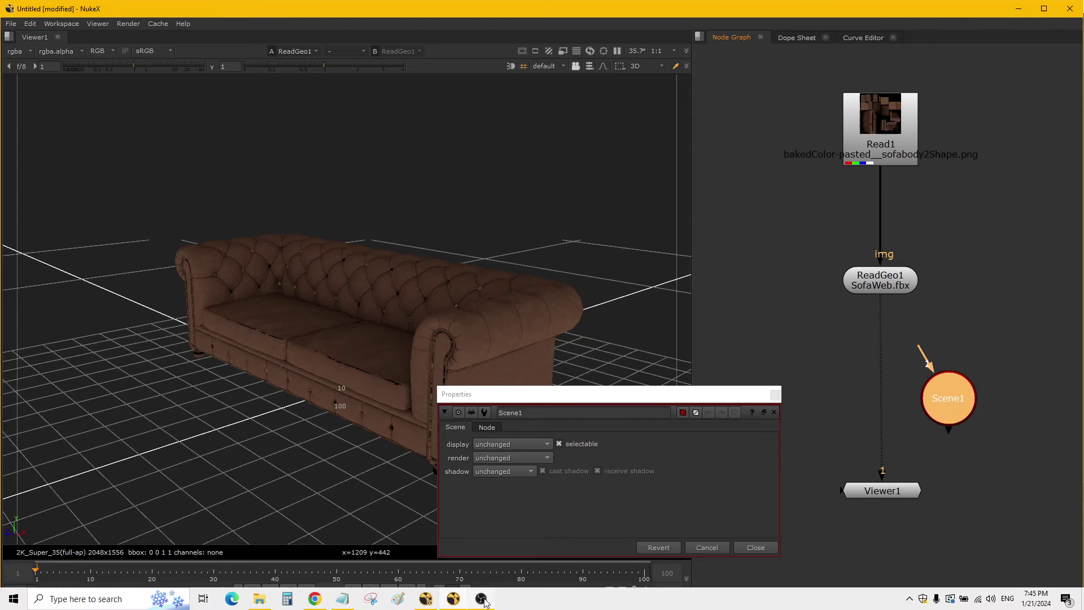
left_click(481, 598)
left_click(453, 599)
left_click_drag(904, 491, 902, 568)
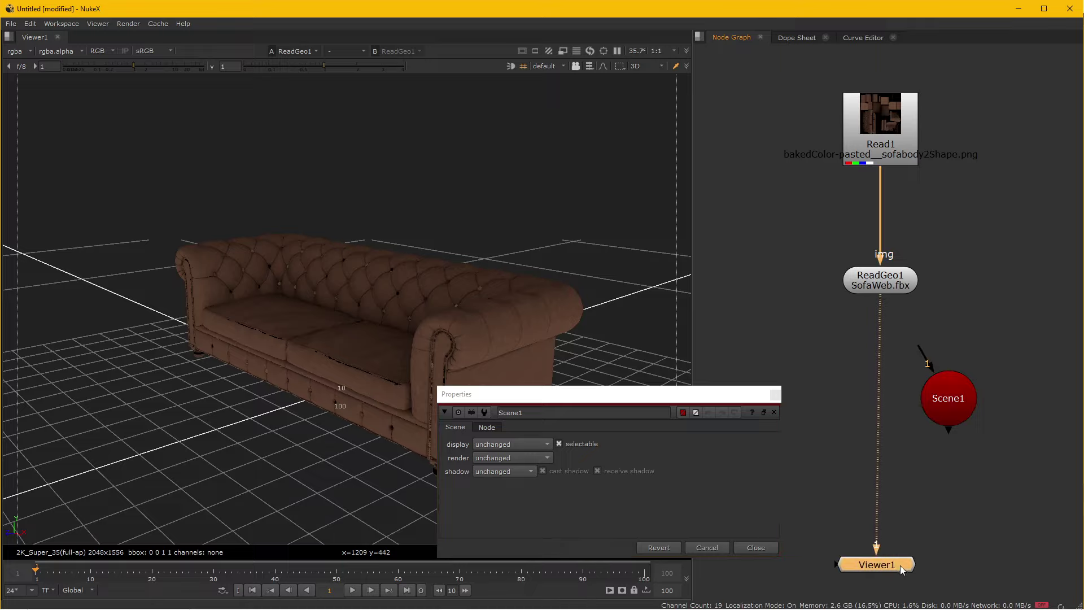
scroll(921, 492, "down", 2)
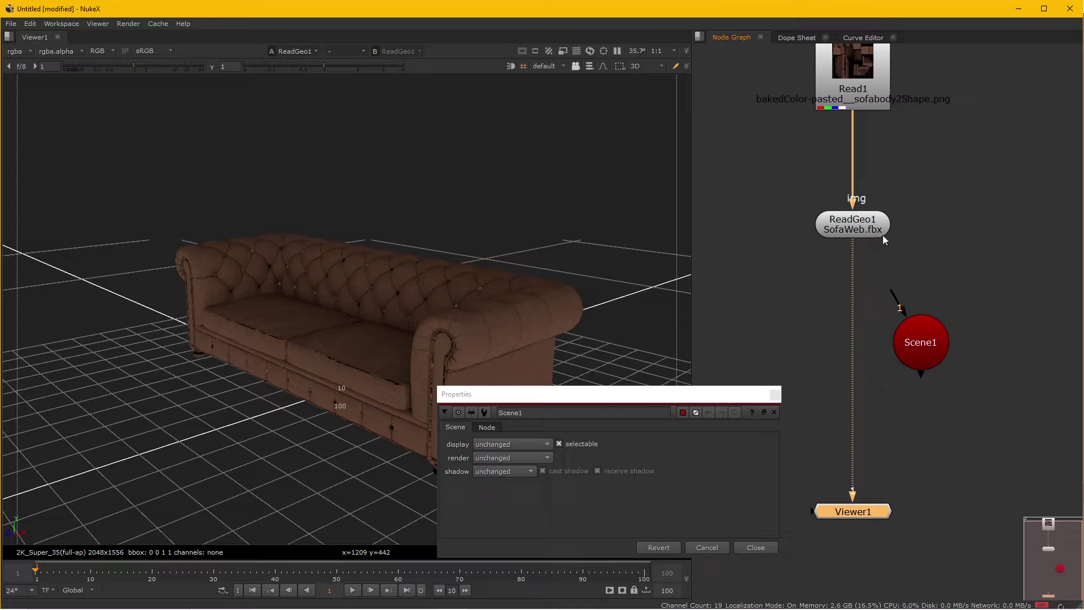
- Connect the textured sofa geometry into Scene1's input and select Scene1
mouse_move(892, 295)
left_mouse_down()
mouse_move(855, 232)
mouse_move(839, 313)
left_mouse_up()
left_click(882, 400)
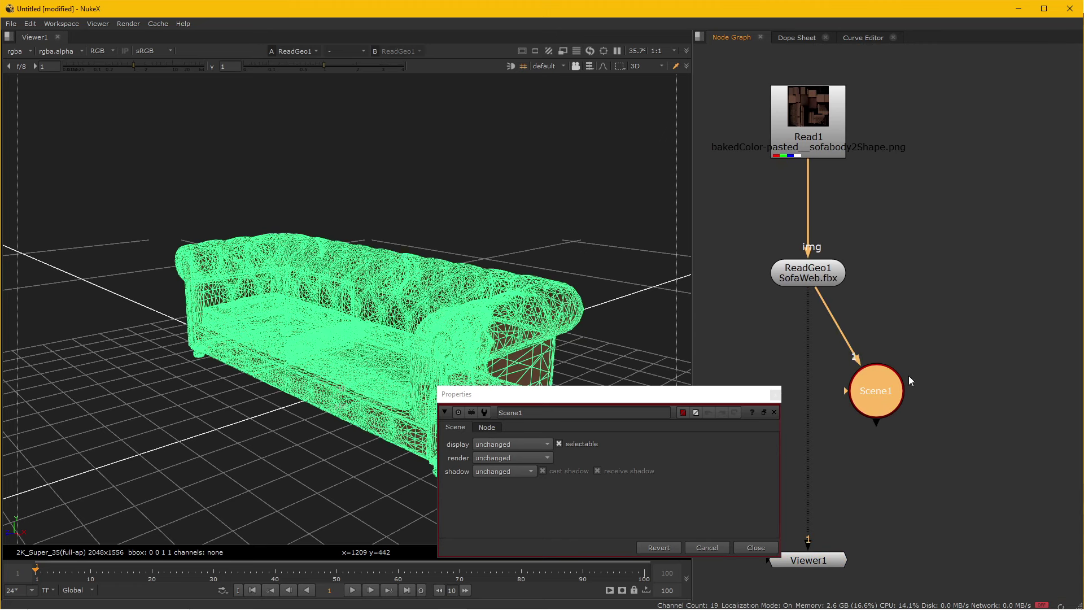
key("Tab")
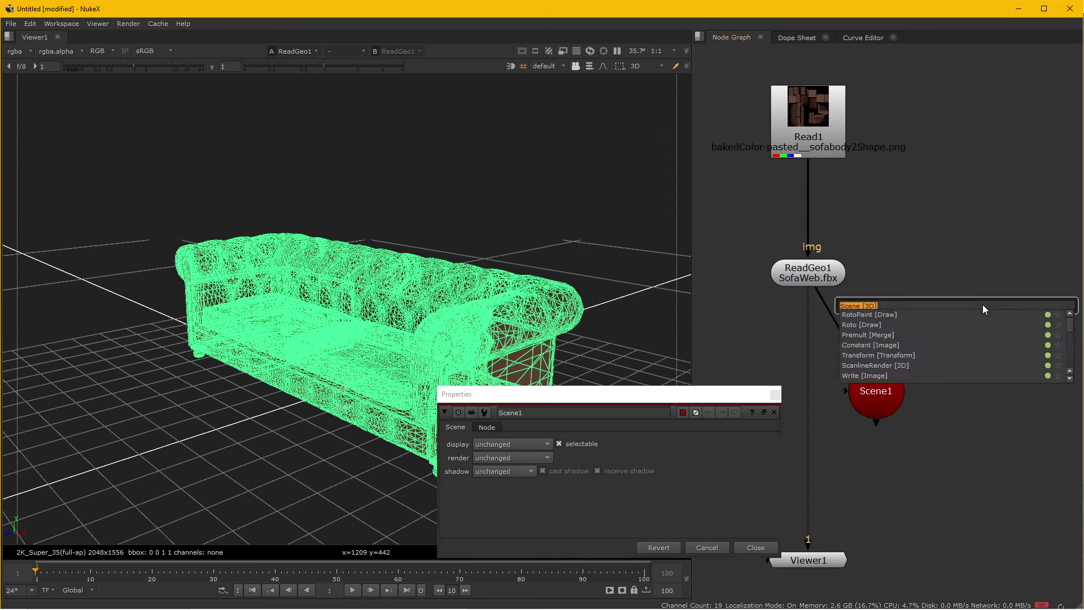
- Add Camera1, connect it to Scene1's second input and open its settings
type("came")
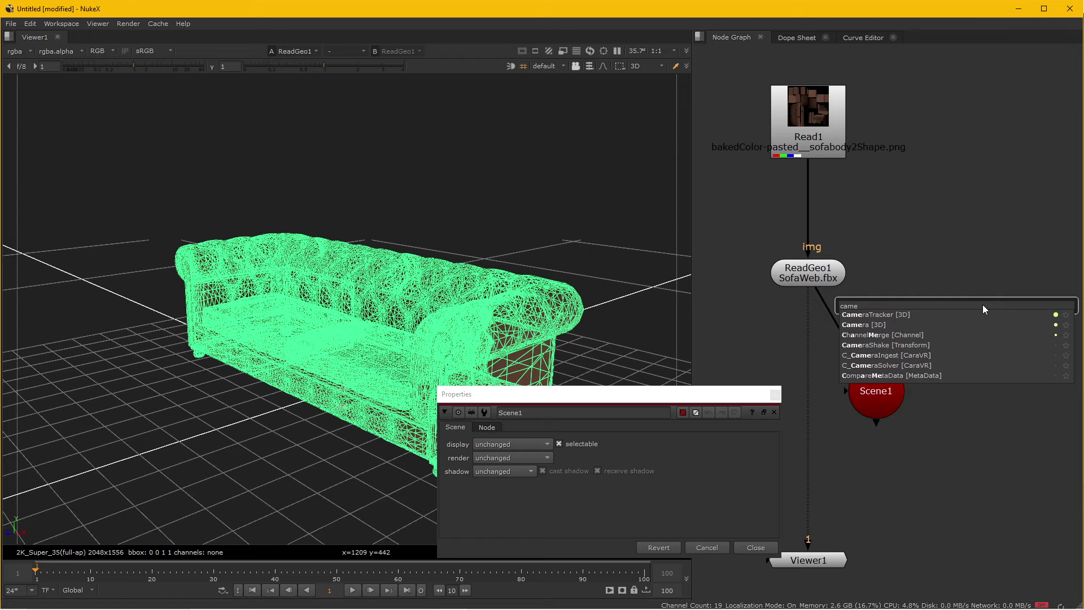
left_click(864, 325)
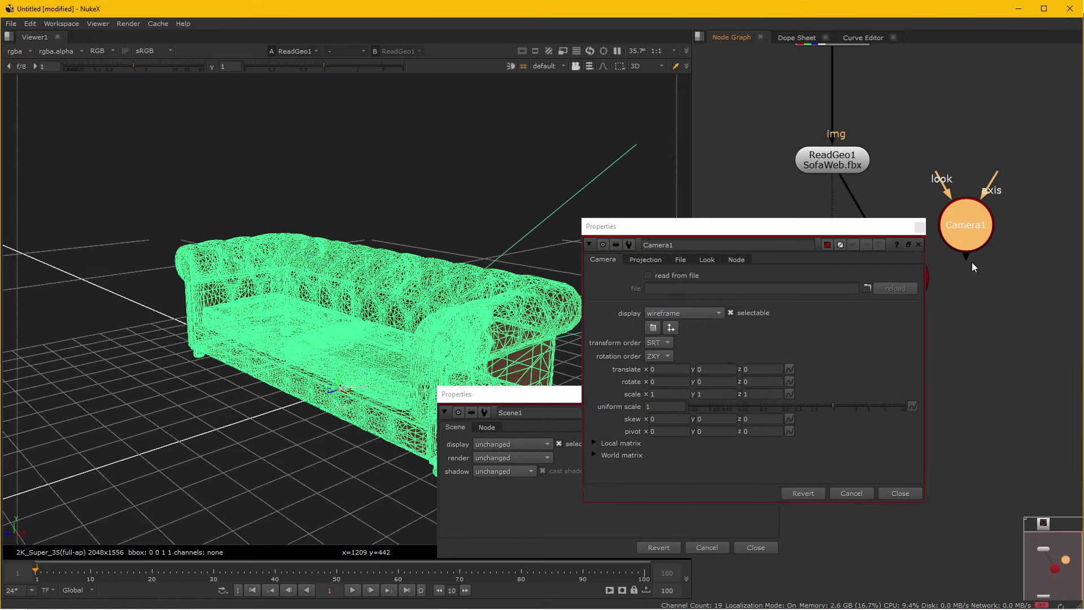
left_click(900, 493)
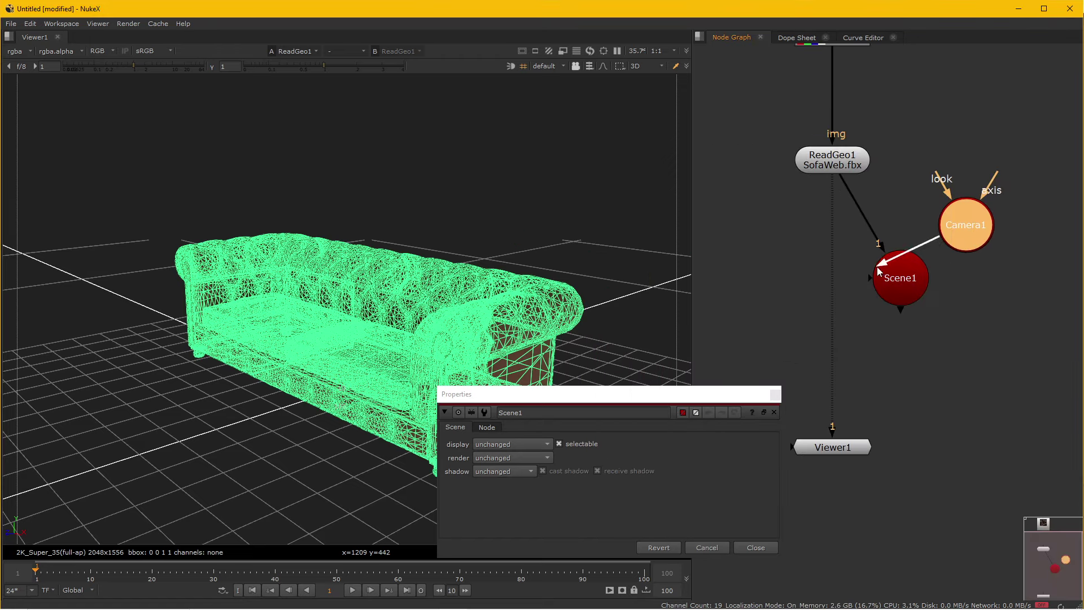
left_click_drag(955, 261, 901, 275)
scroll(551, 302, "down", 3)
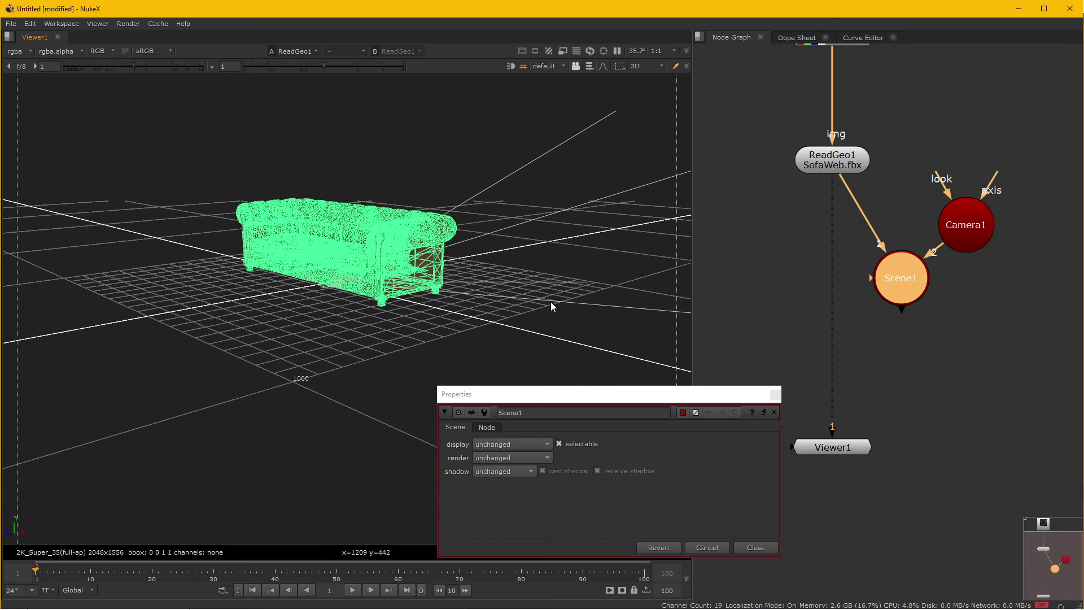
scroll(551, 301, "down", 2)
scroll(551, 295, "down", 1)
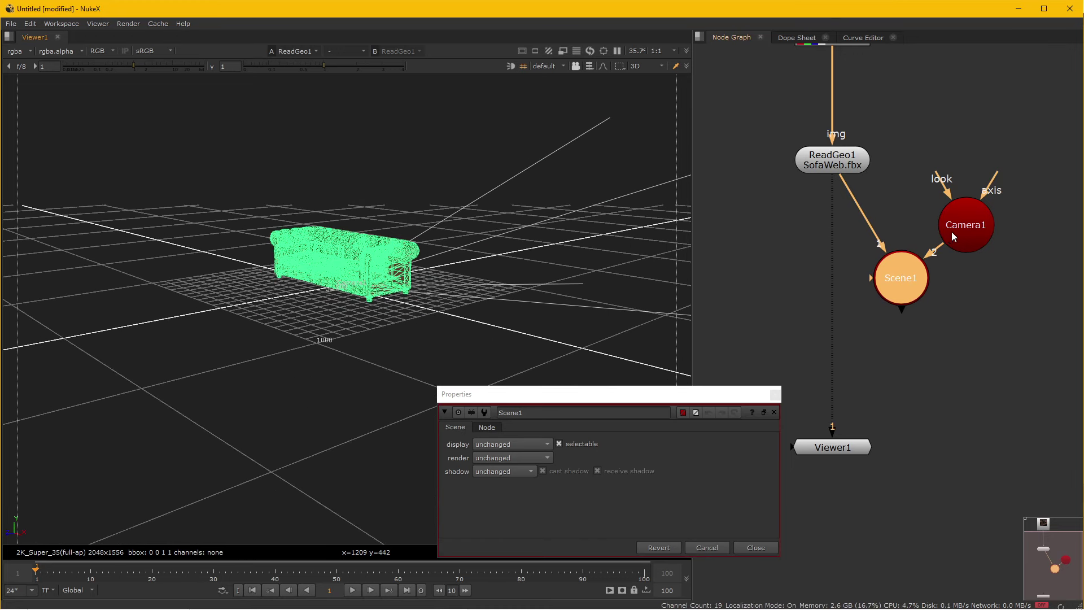
double_click(983, 216)
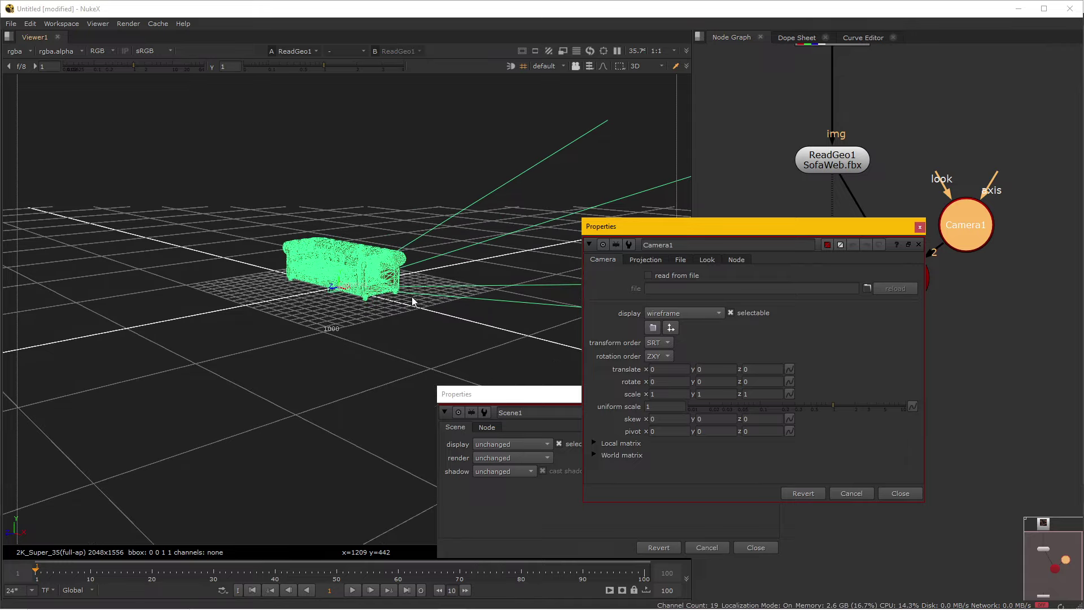
- Move the camera up and back to translate y 175, z 3204 to frame the sofa
mouse_move(413, 298)
left_mouse_down()
mouse_move(358, 313)
mouse_move(330, 304)
mouse_move(371, 327)
left_mouse_up()
scroll(371, 324, "up", 2)
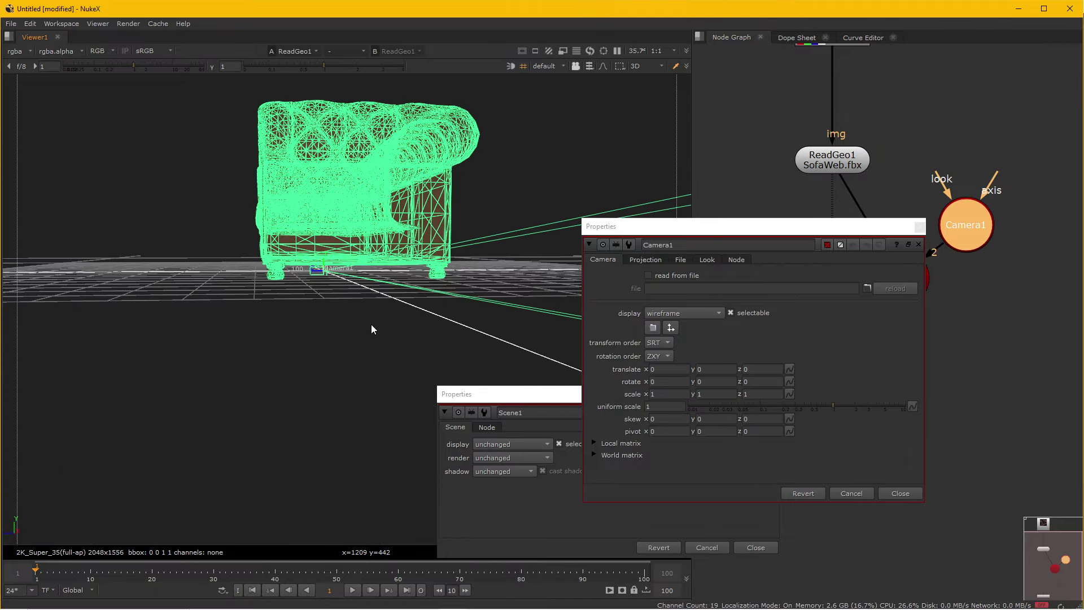
scroll(371, 322, "up", 2)
scroll(371, 322, "up", 3)
scroll(303, 284, "down", 2)
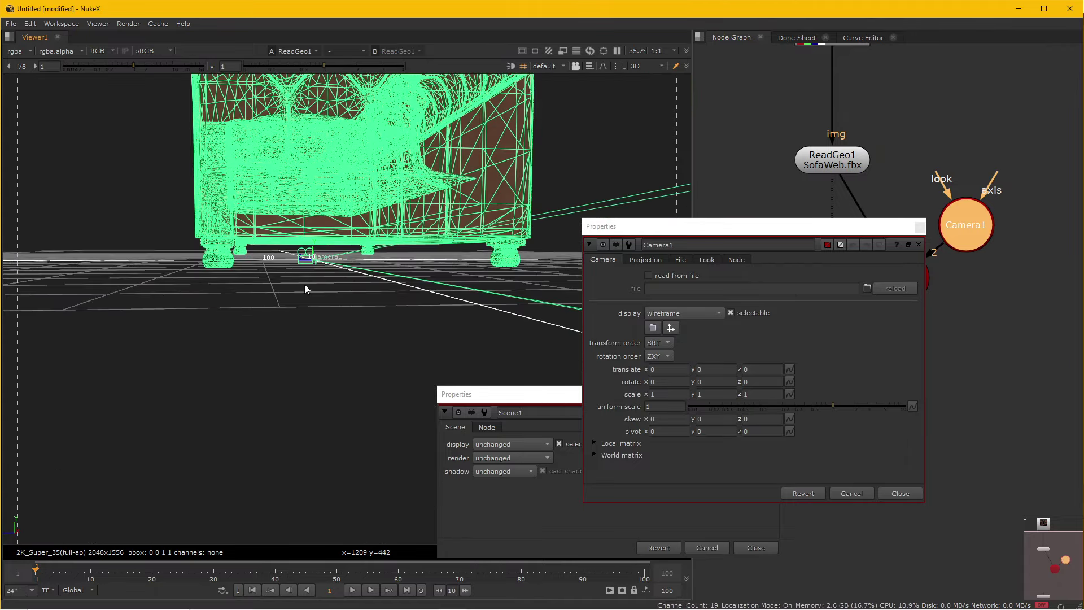
scroll(323, 293, "down", 2)
scroll(324, 296, "down", 2)
scroll(275, 319, "down", 2)
mouse_move(275, 324)
left_mouse_down()
mouse_move(375, 373)
mouse_move(418, 373)
mouse_move(388, 348)
mouse_move(320, 358)
mouse_move(328, 298)
left_mouse_up()
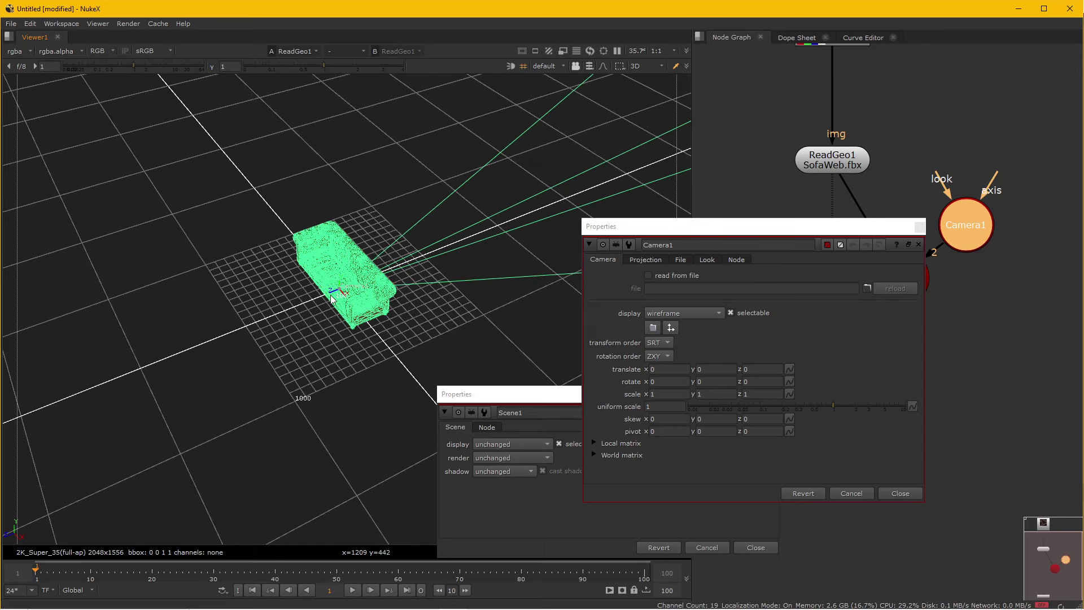
mouse_move(270, 318)
left_mouse_down()
mouse_move(125, 374)
mouse_move(205, 306)
mouse_move(273, 295)
left_mouse_up()
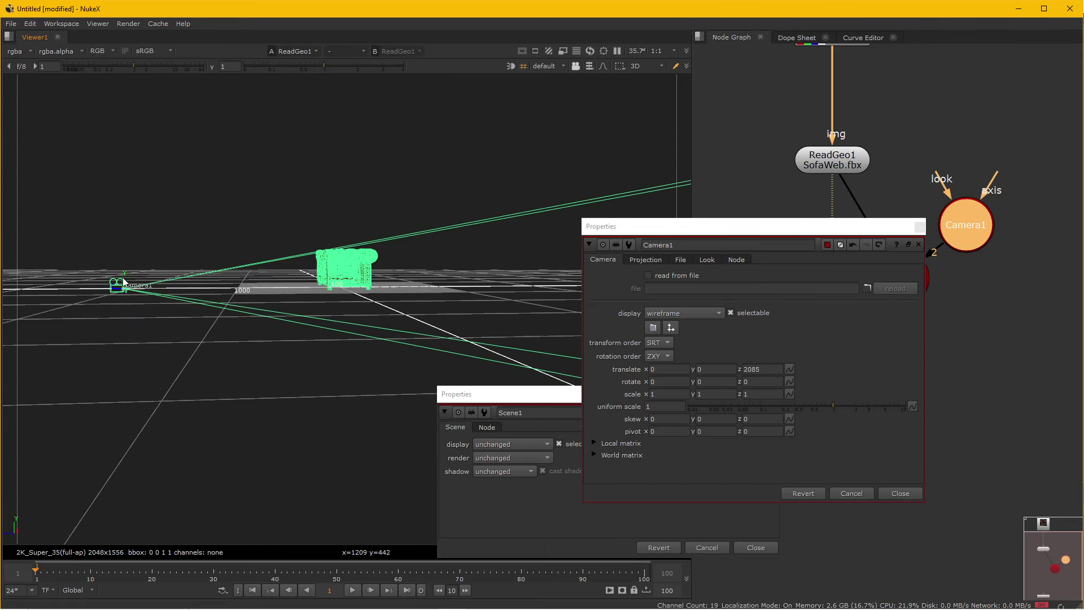
left_click_drag(124, 282, 122, 265)
mouse_move(208, 266)
left_mouse_down()
mouse_move(293, 298)
mouse_move(473, 396)
mouse_move(370, 442)
left_mouse_up()
left_click_drag(312, 496, 286, 588)
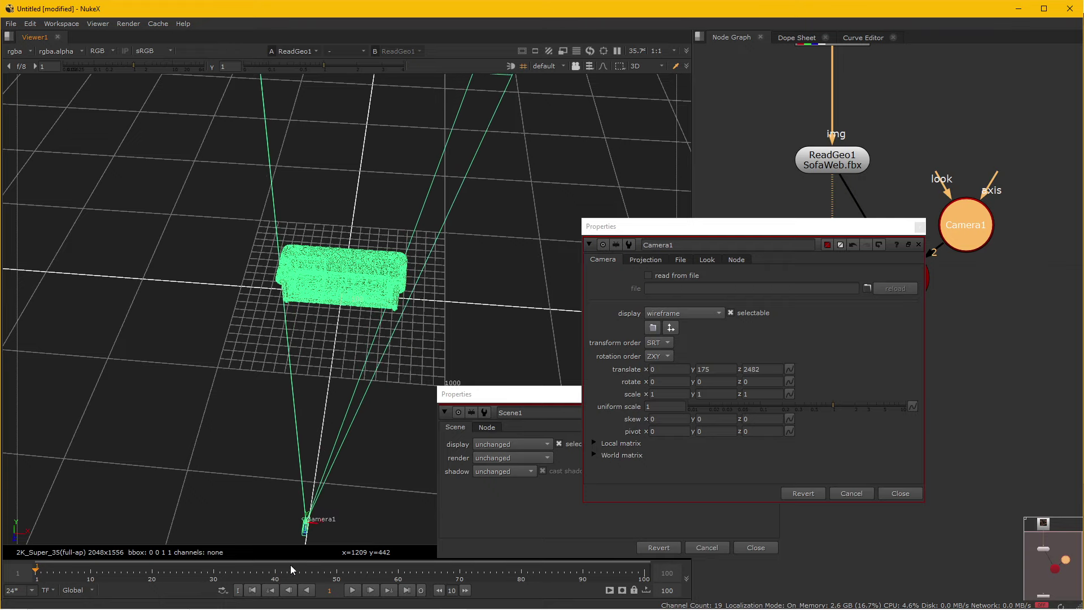
mouse_move(327, 436)
left_mouse_down()
mouse_move(91, 447)
mouse_move(17, 500)
mouse_move(324, 268)
left_mouse_up()
left_click(324, 269)
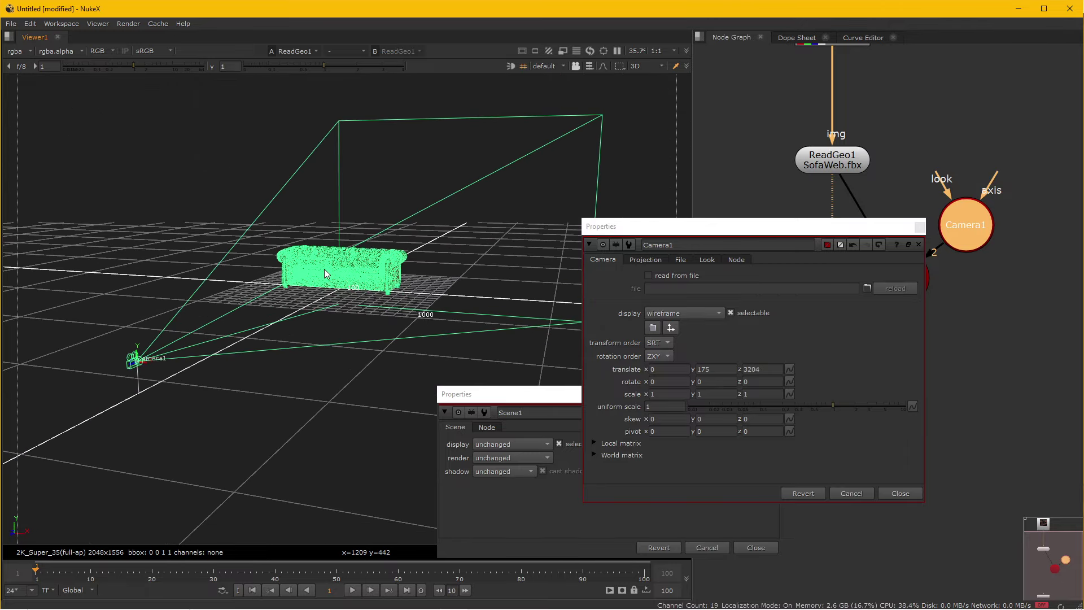
- View Scene1's output in the 2D viewer and move Viewer1 directly below Scene1
key("Escape")
key("Escape")
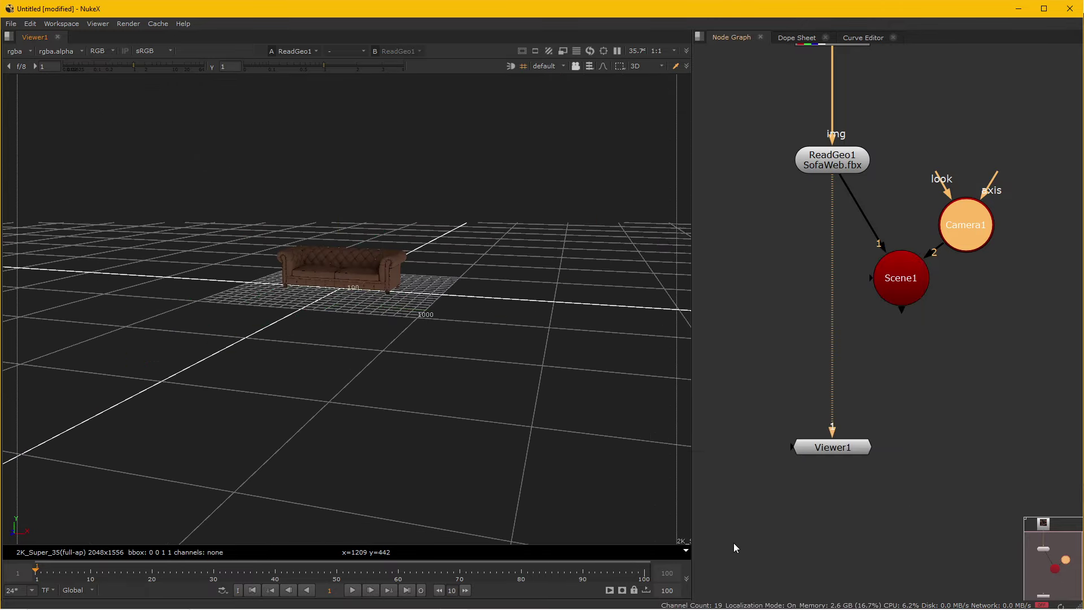
left_click(451, 349)
key("Tab")
left_click_drag(448, 353, 451, 362)
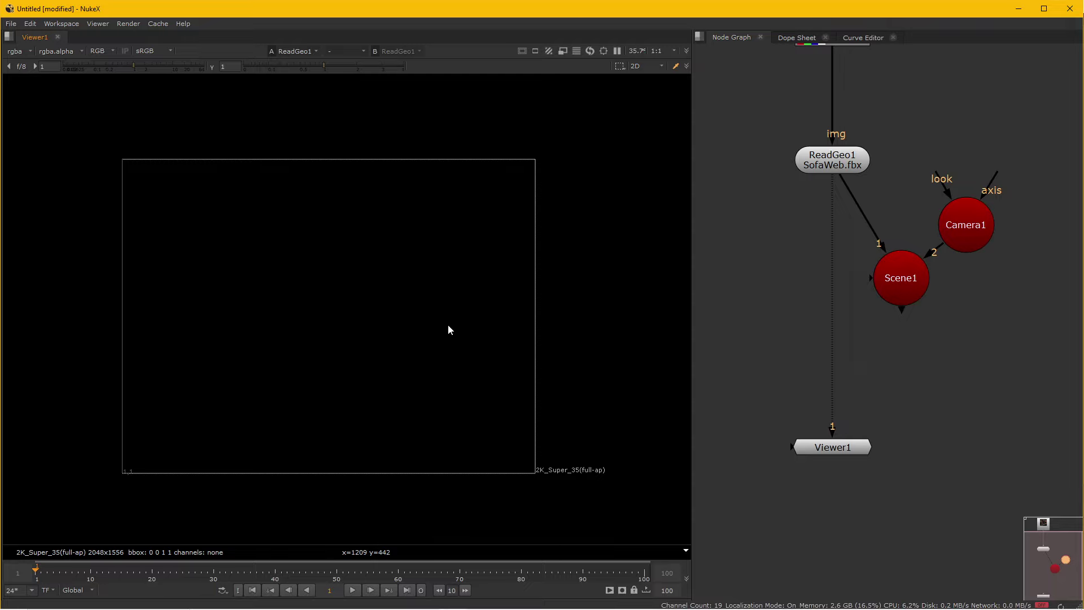
left_click(889, 291)
key("1")
key("Tab")
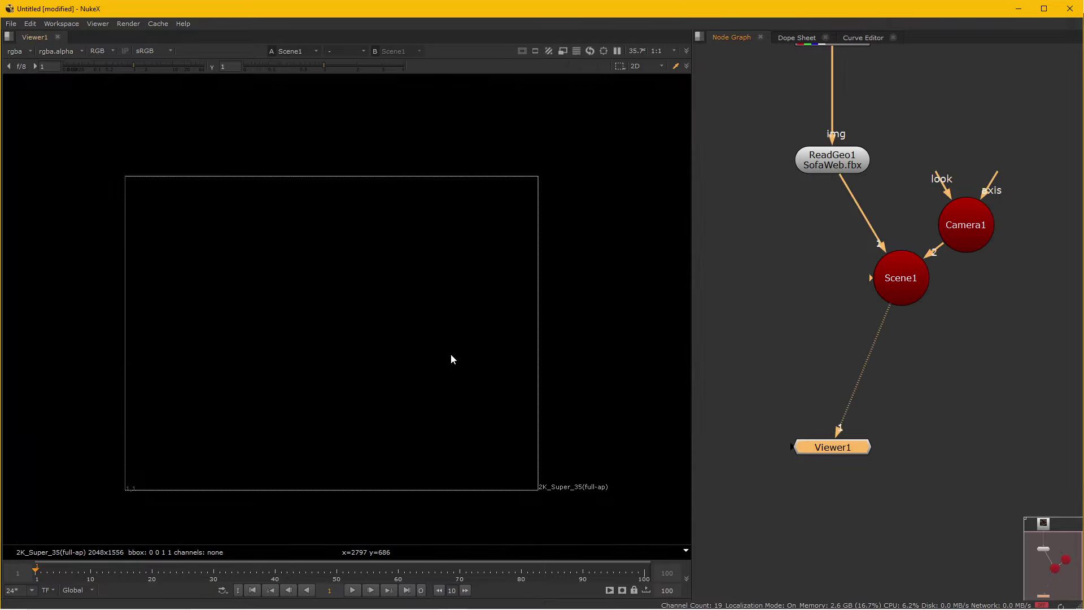
left_click_drag(862, 450, 922, 538)
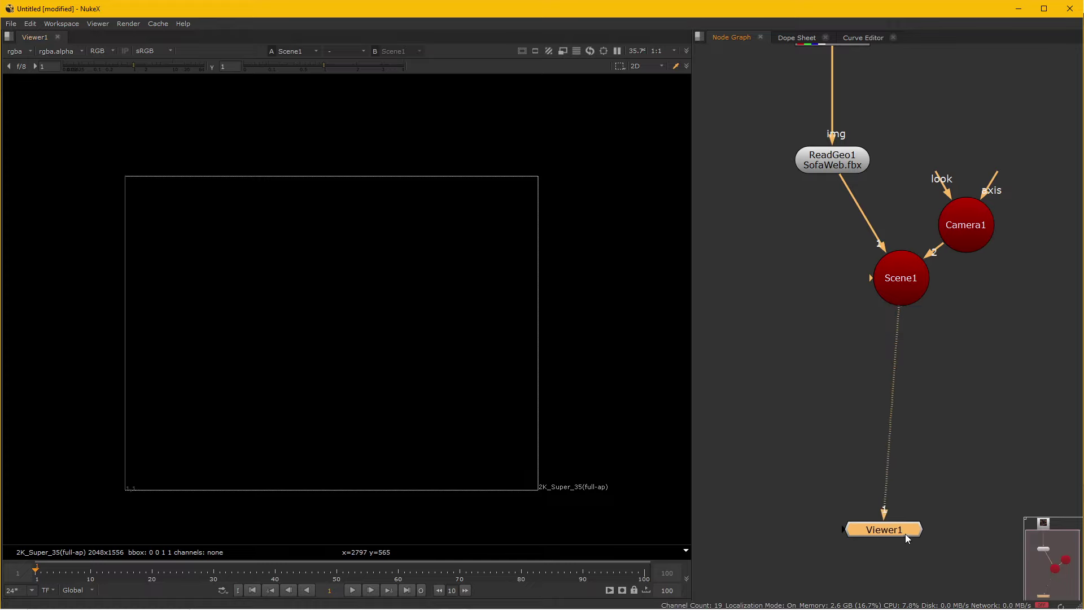
left_click_drag(875, 424, 861, 483)
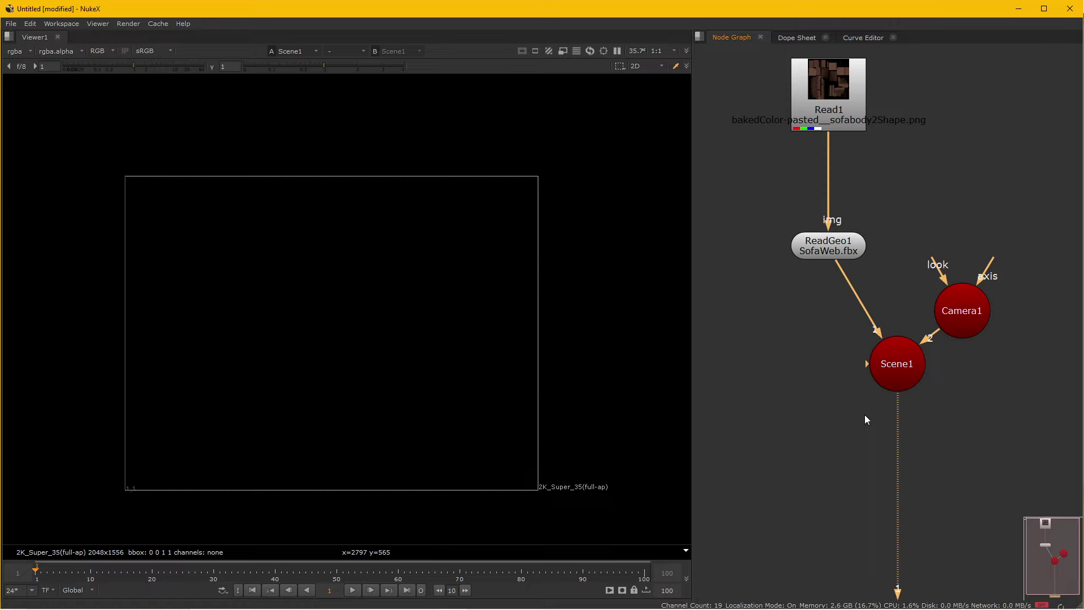
- Add a ScanlineRender1 node below Scene1, leaving its background input unconnected
left_click(899, 365)
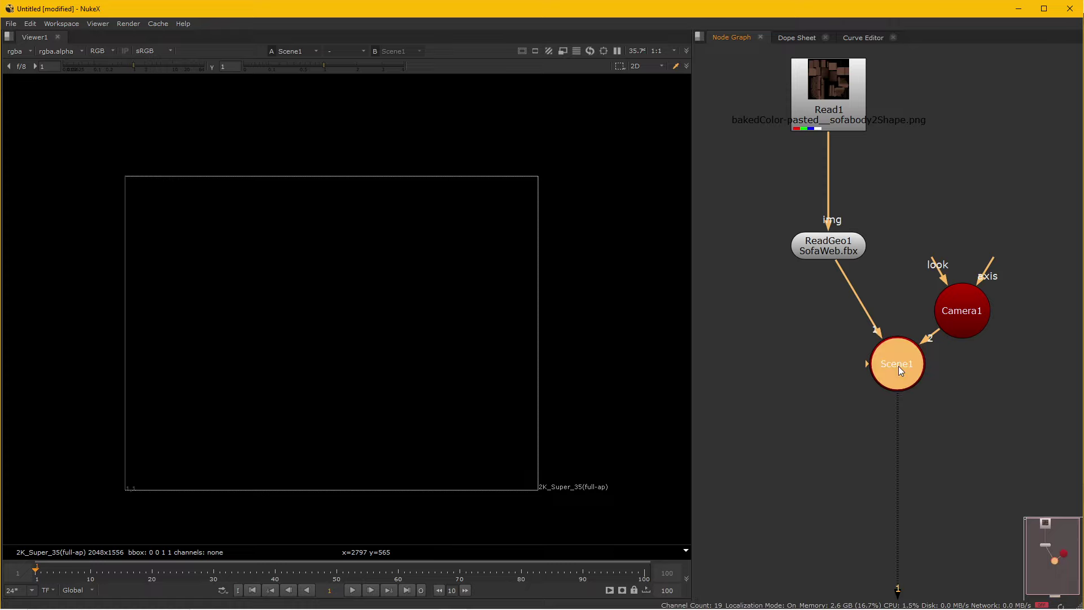
key("Tab")
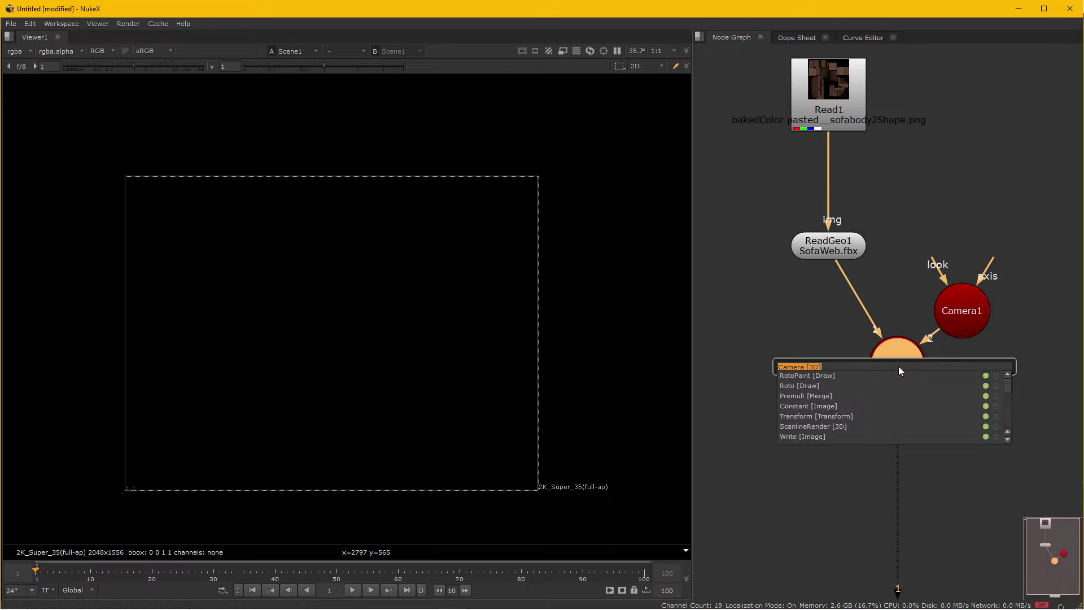
type("scan")
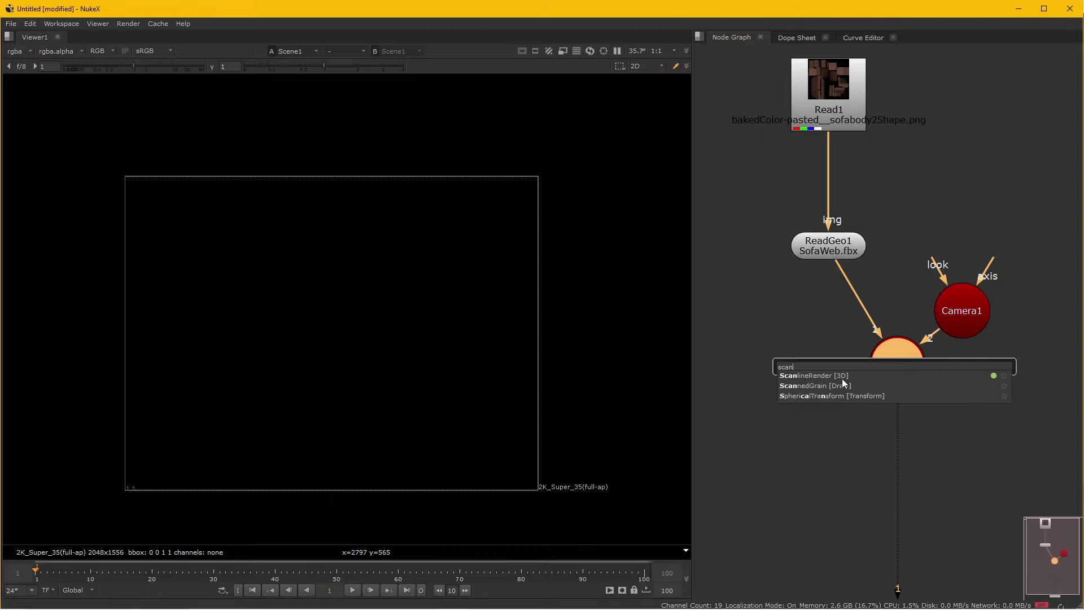
key("Return")
mouse_move(913, 397)
left_mouse_down()
mouse_move(997, 371)
mouse_move(900, 492)
mouse_move(833, 424)
mouse_move(965, 328)
left_mouse_up()
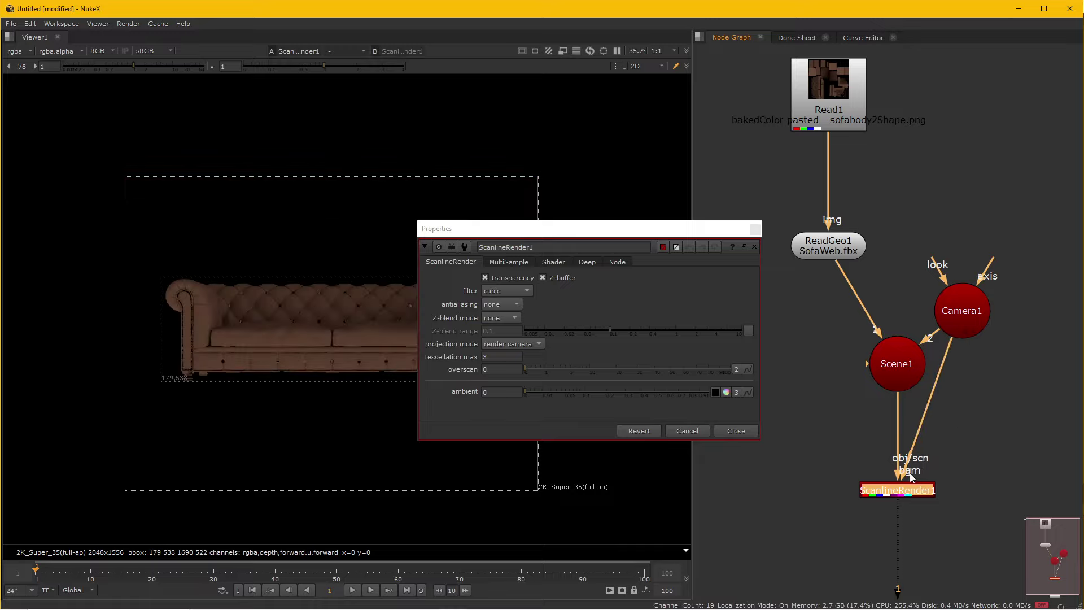
left_click_drag(936, 499, 1013, 522)
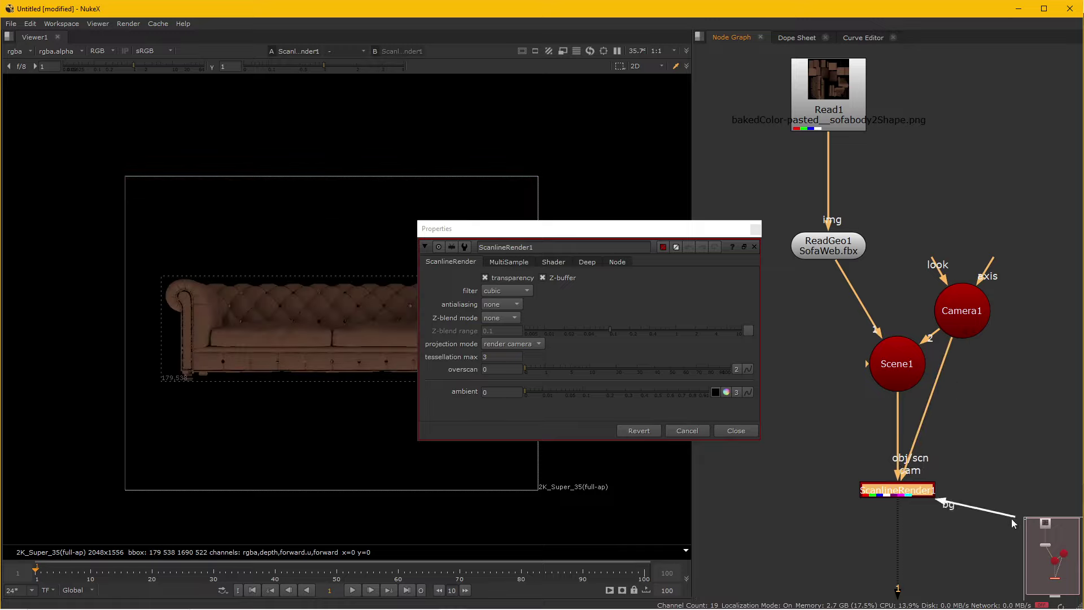
left_click_drag(797, 522, 802, 480)
left_click_drag(801, 480, 903, 492)
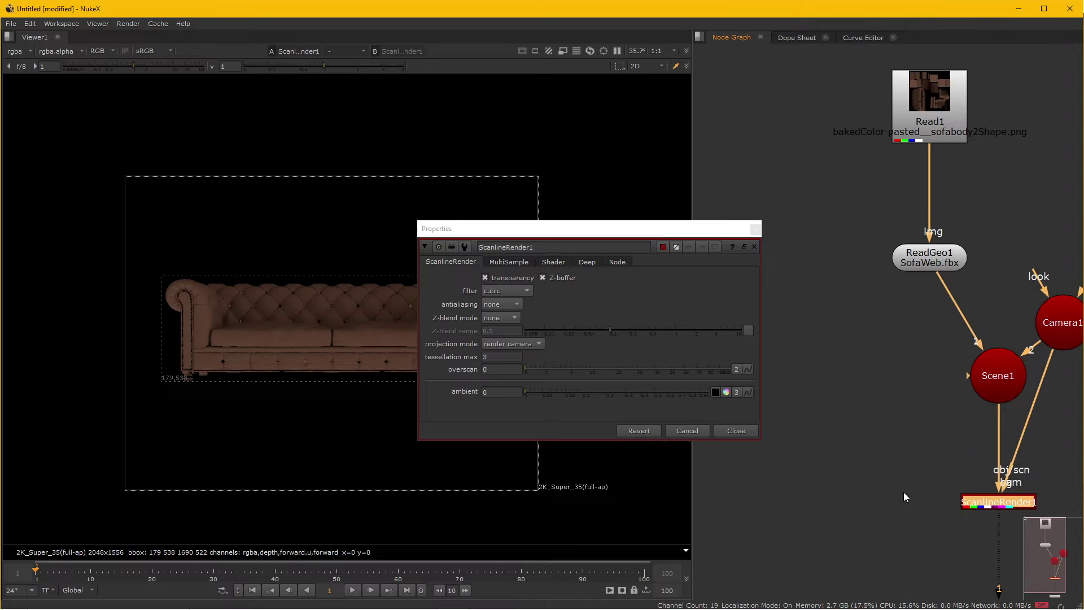
- Create a Constant node and set its colour to white
left_click(858, 409)
key("Tab")
type("con")
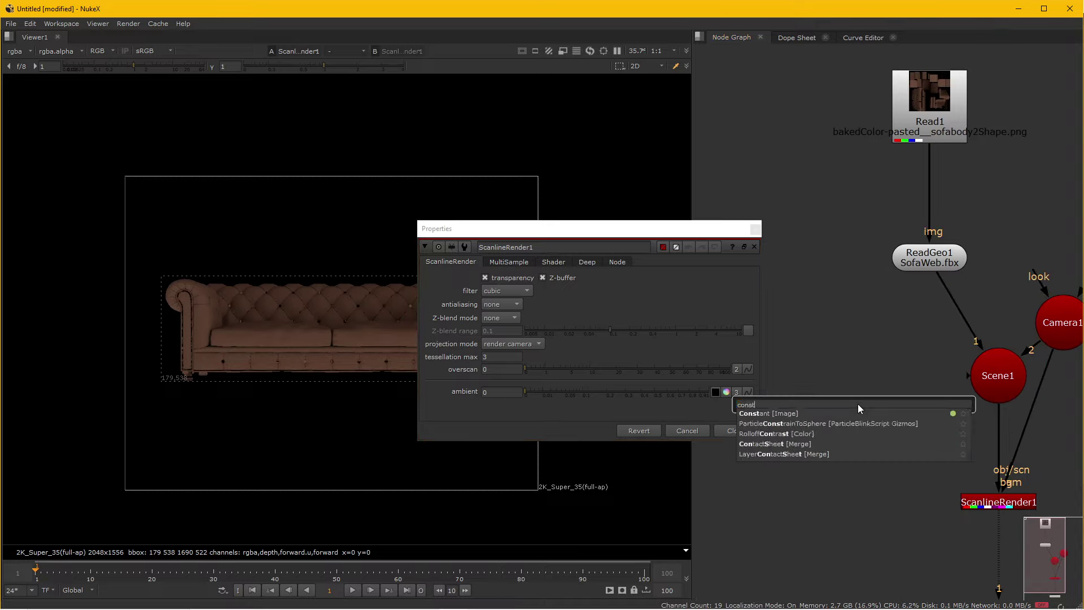
type("stant")
left_click(798, 409)
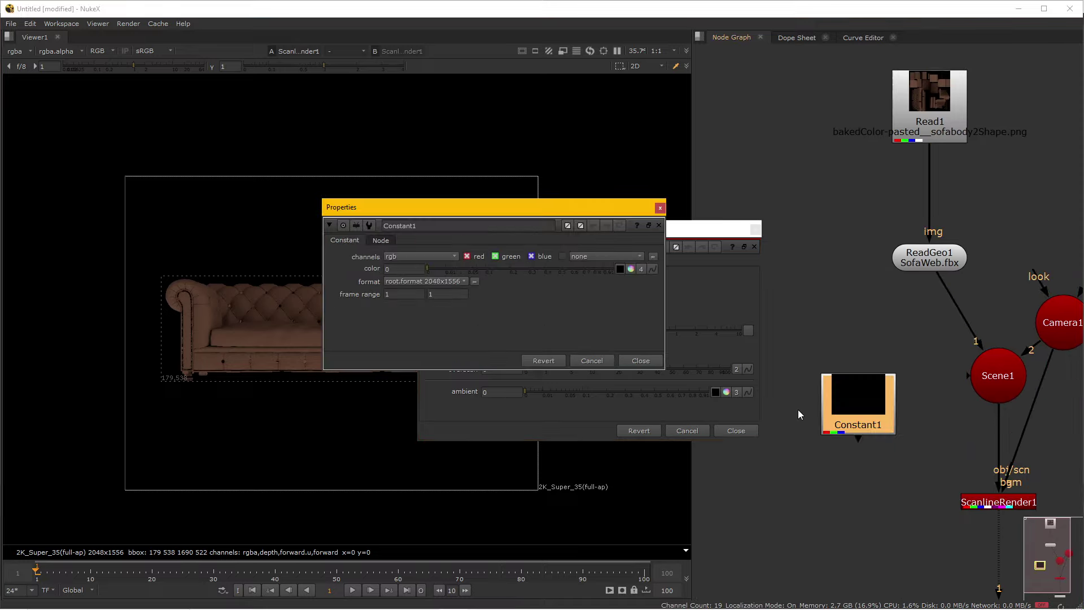
left_click(630, 269)
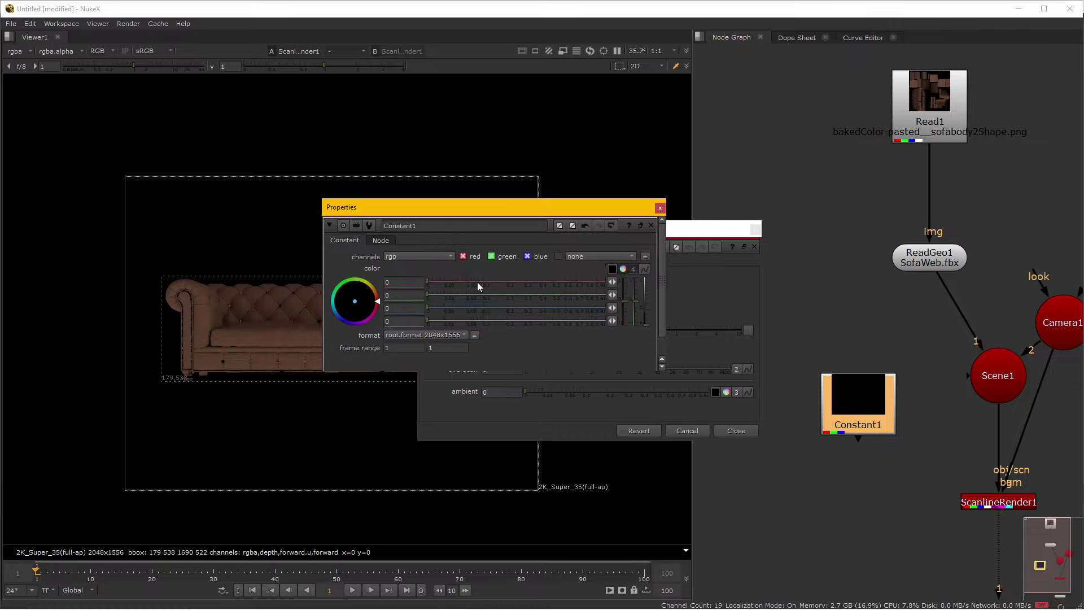
left_click_drag(476, 282, 604, 282)
left_click(525, 295)
left_click_drag(525, 298, 635, 312)
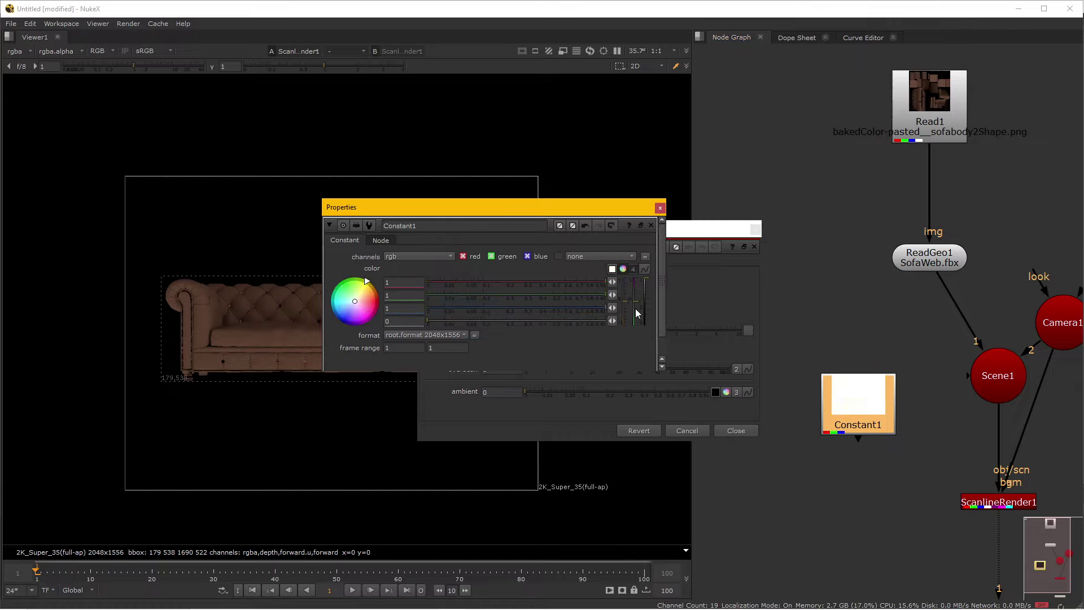
left_click(650, 226)
- Connect Constant1 to ScanlineRender1's bg input and pan the rendered sofa in the viewer
left_click(735, 430)
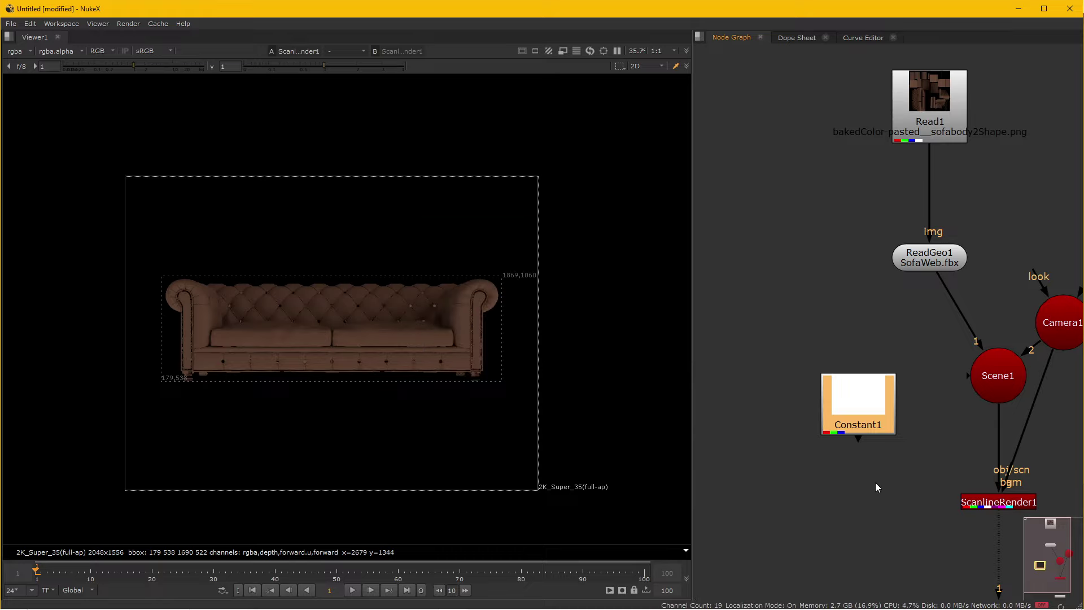
left_click_drag(981, 475, 914, 408)
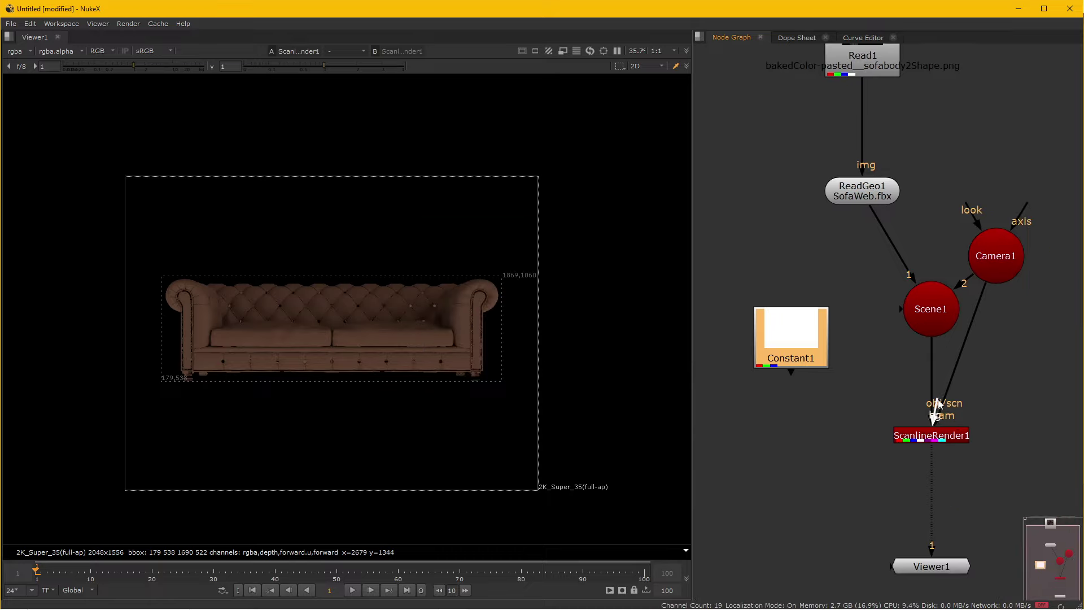
left_click_drag(948, 443, 811, 357)
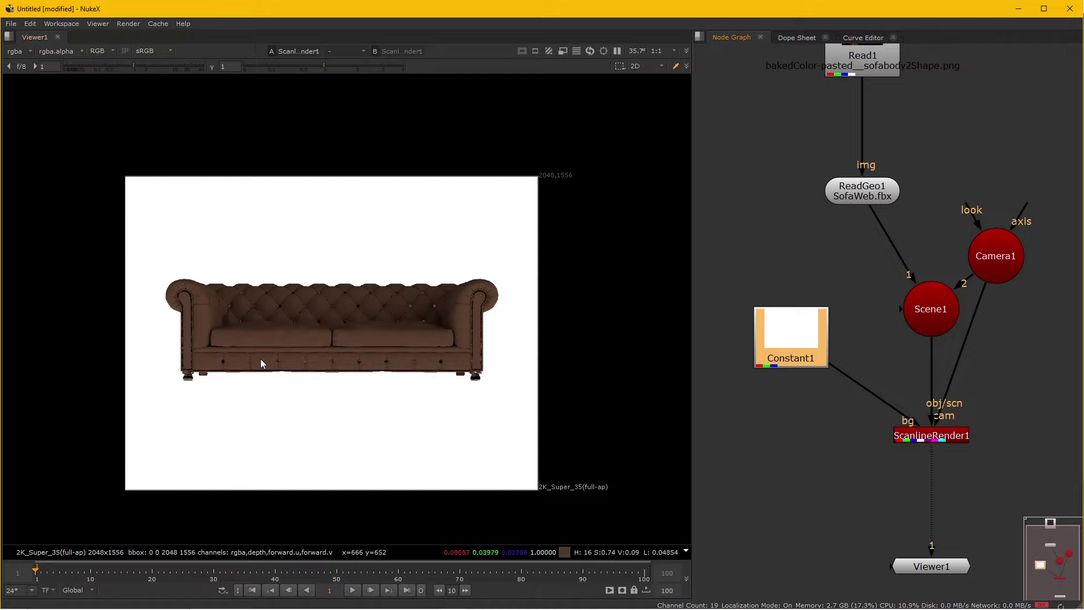
left_click_drag(307, 388, 336, 392)
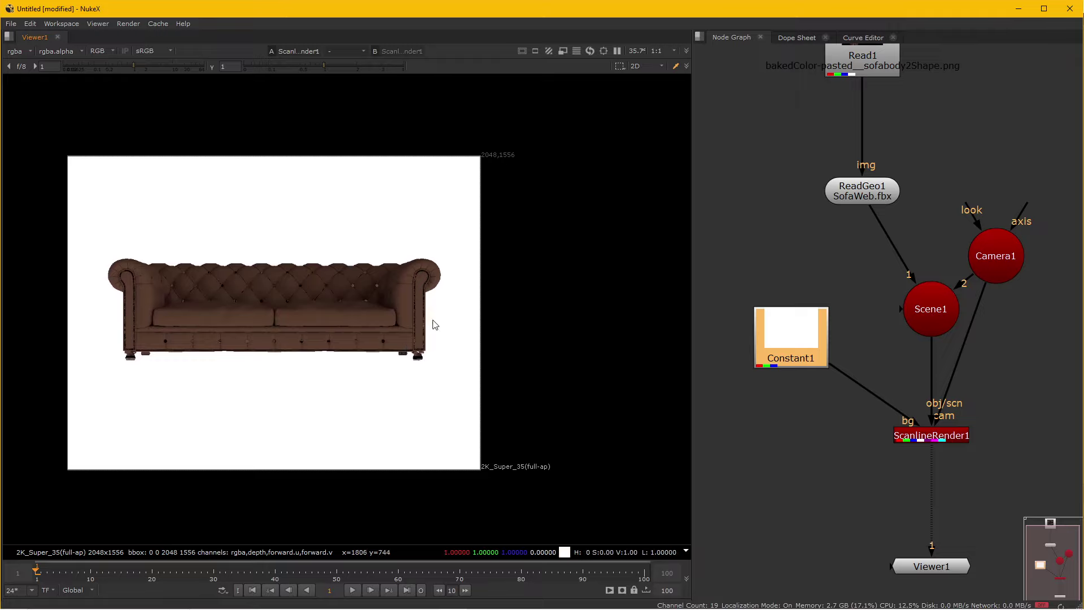
scroll(846, 435, "down", 1)
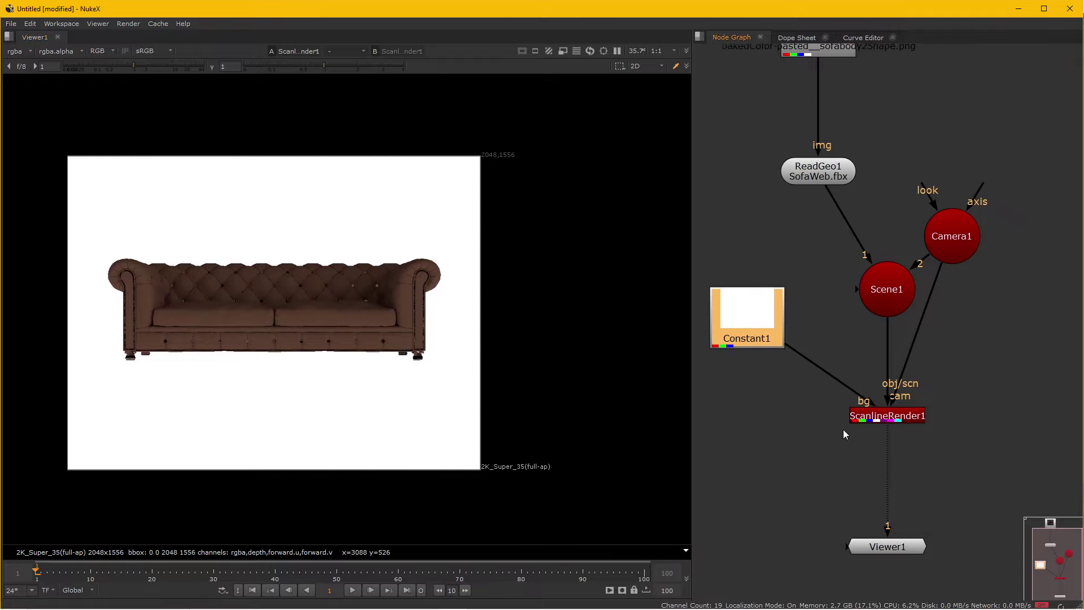
scroll(849, 434, "down", 2)
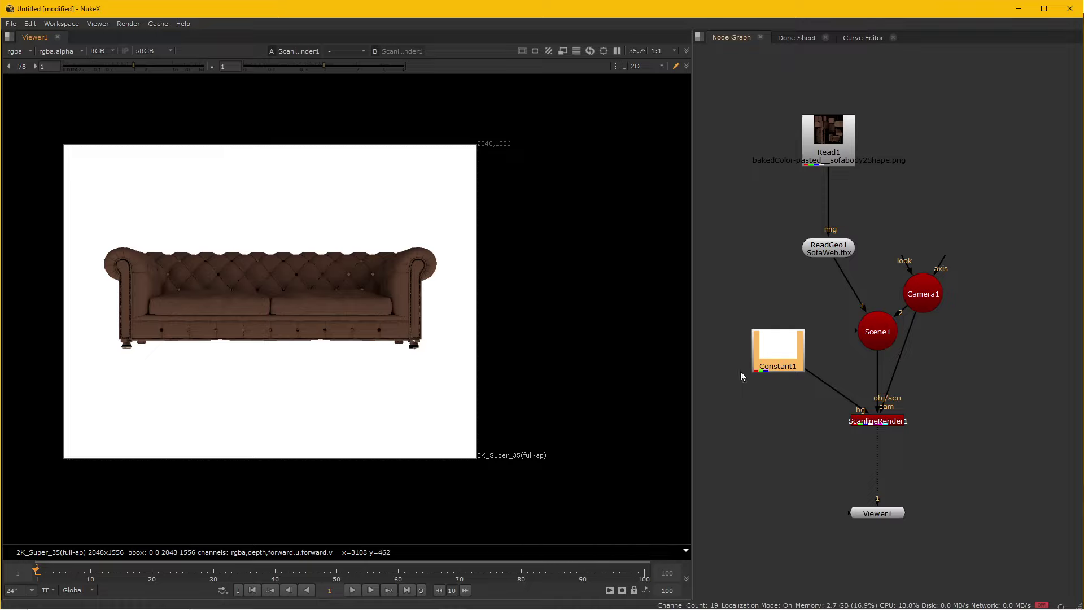
- Add a Viewer2 node to the node graph beside a lowered Viewer1
left_click_drag(981, 429, 962, 354)
left_click_drag(859, 438, 798, 480)
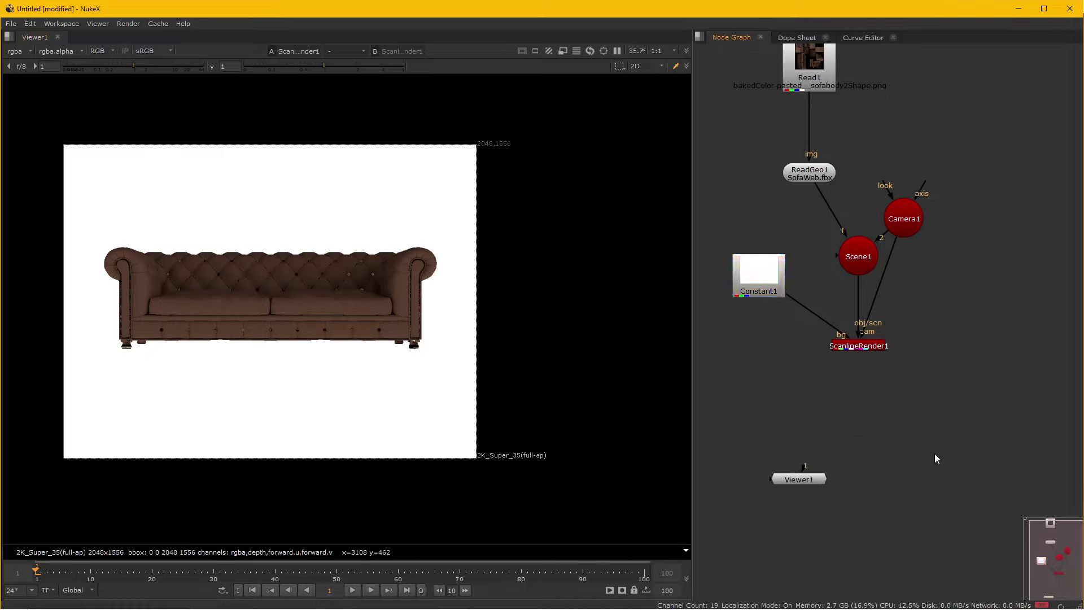
key("Tab")
type("vi")
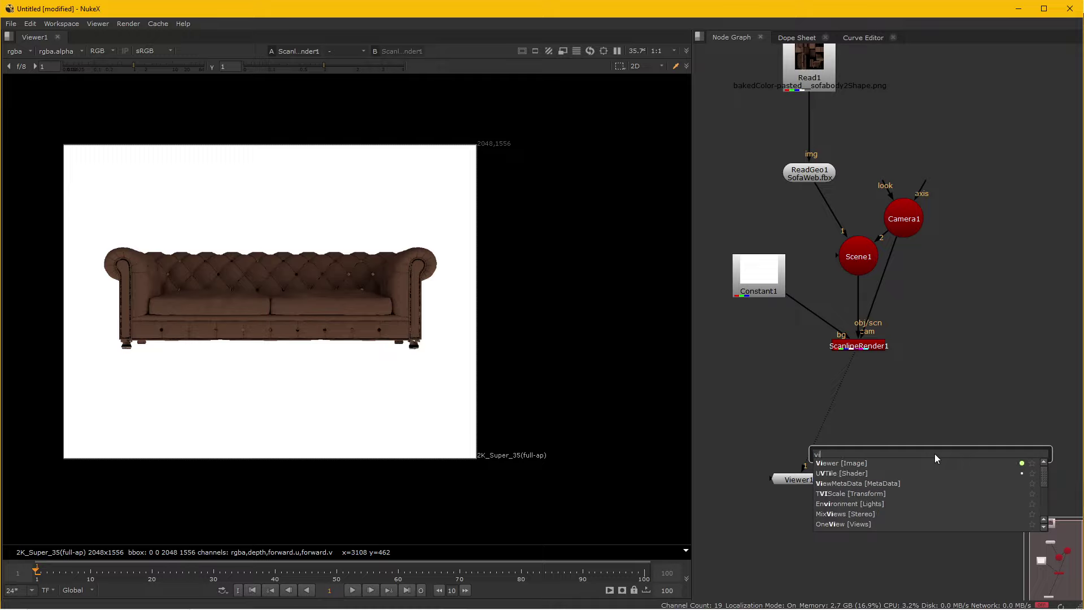
type("ewer")
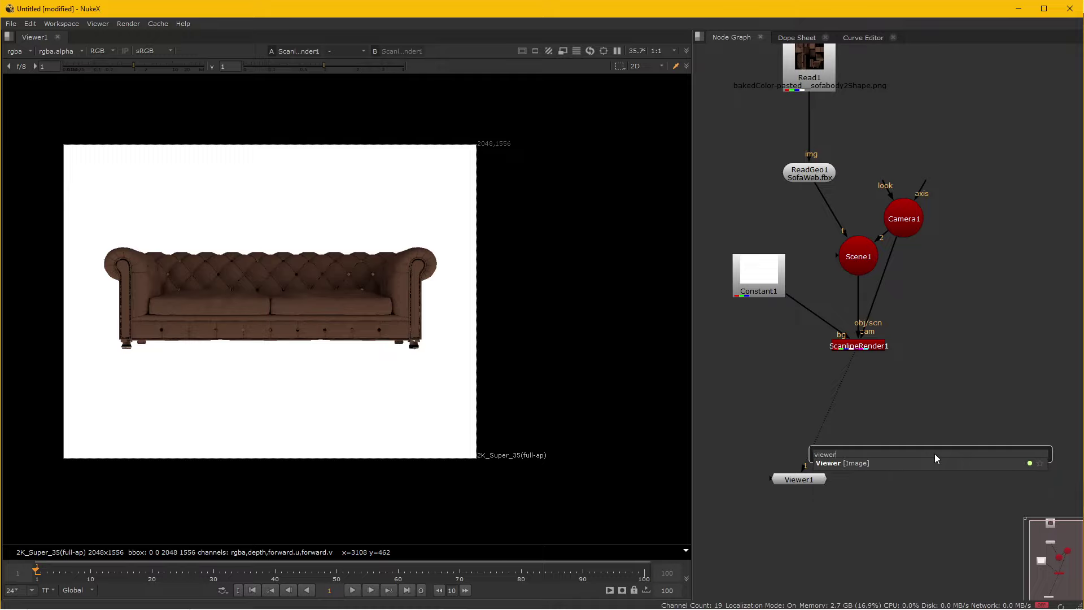
key("Return")
left_click_drag(934, 453, 938, 479)
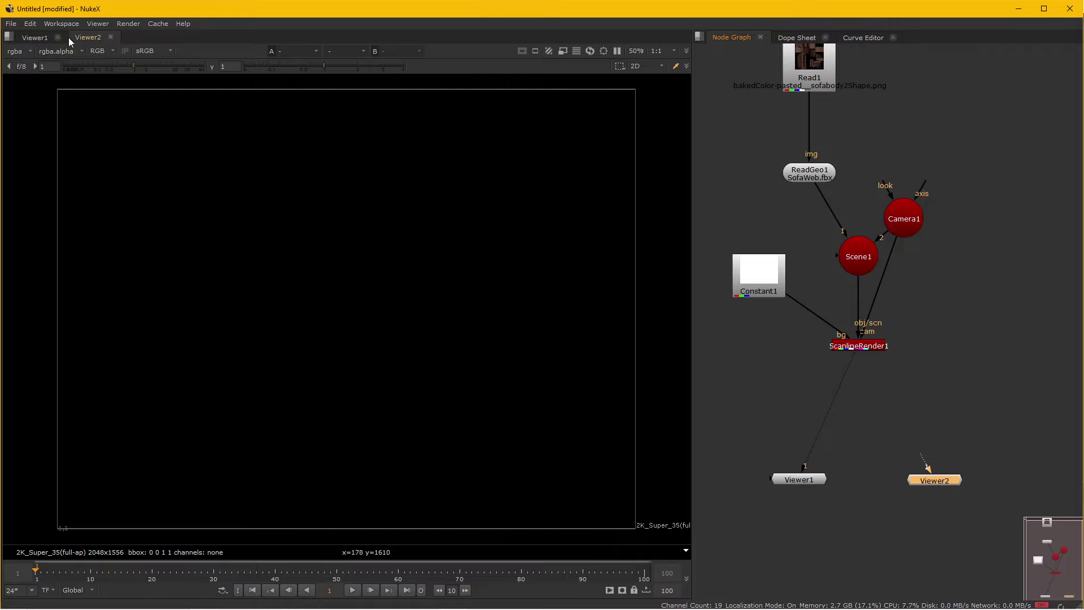
- Dock the Viewer2 panel beside Viewer1, fit the sofa in Viewer1, and make Viewer2 active
left_click_drag(83, 37, 681, 148)
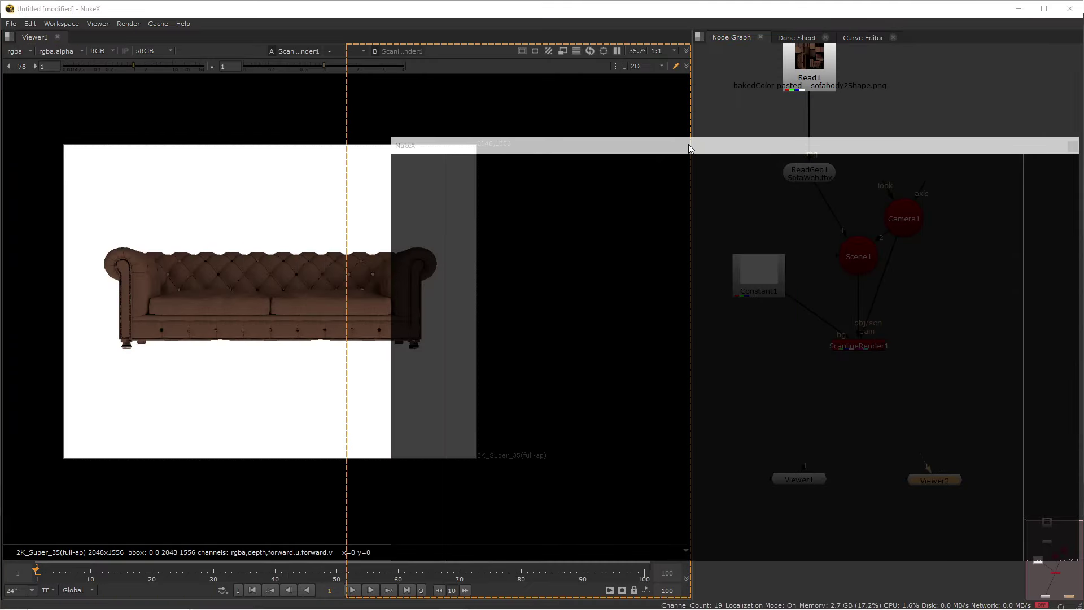
left_click_drag(680, 147, 689, 144)
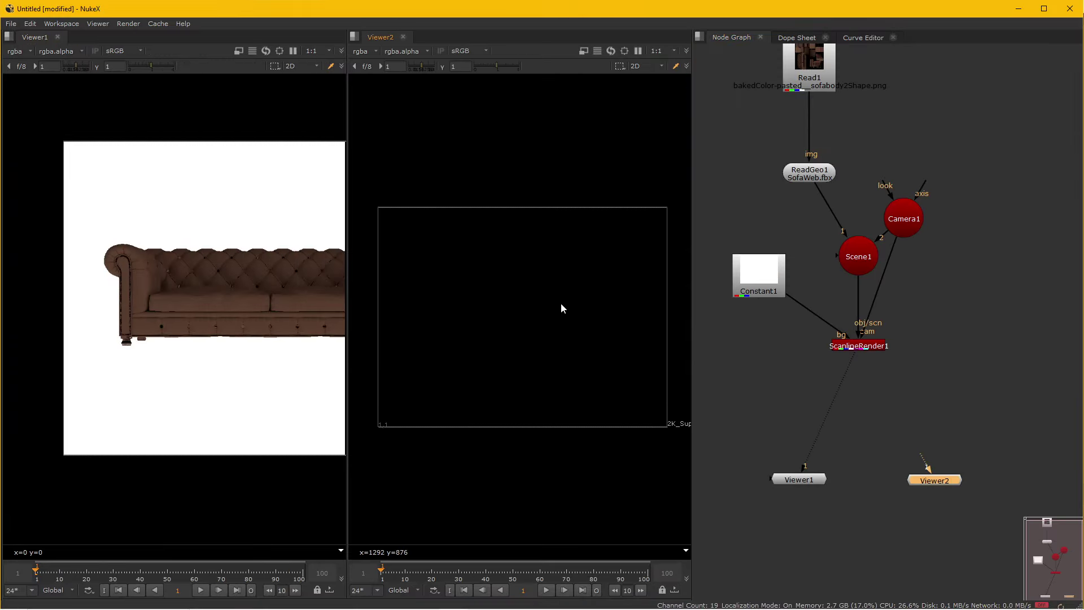
left_click_drag(263, 372, 190, 384)
key("f")
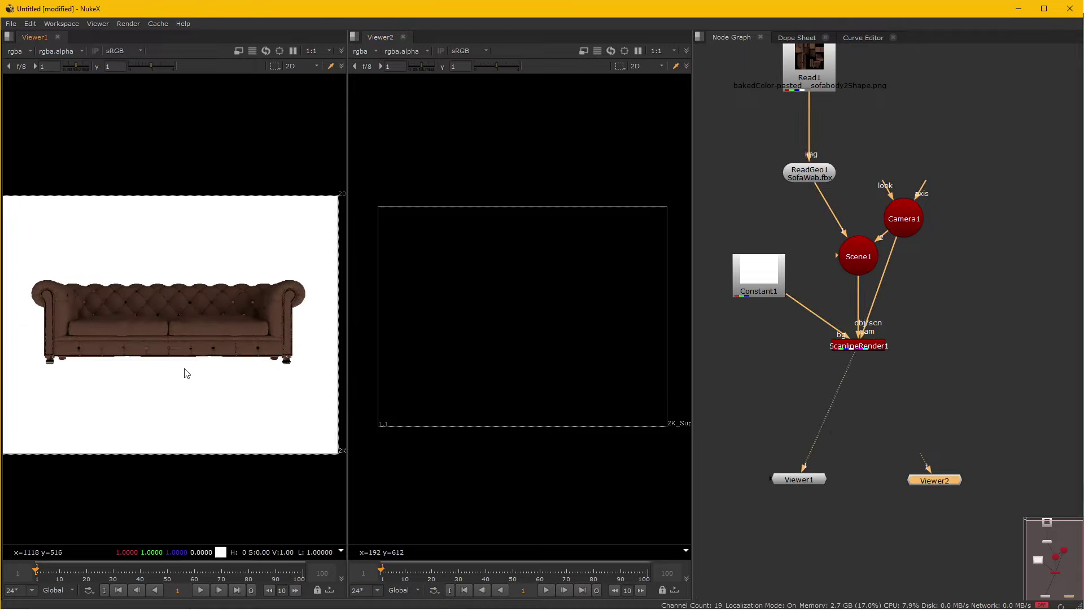
left_click(520, 318)
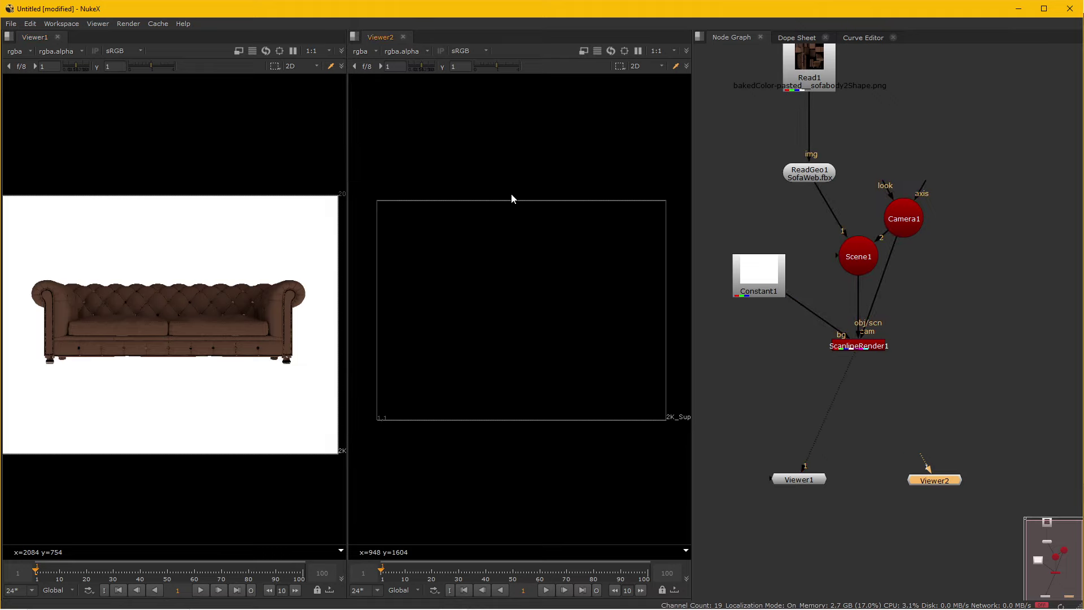
- Switch Viewer2 to the 3D perspective view and zoom and orbit to a lower angle
key("Tab")
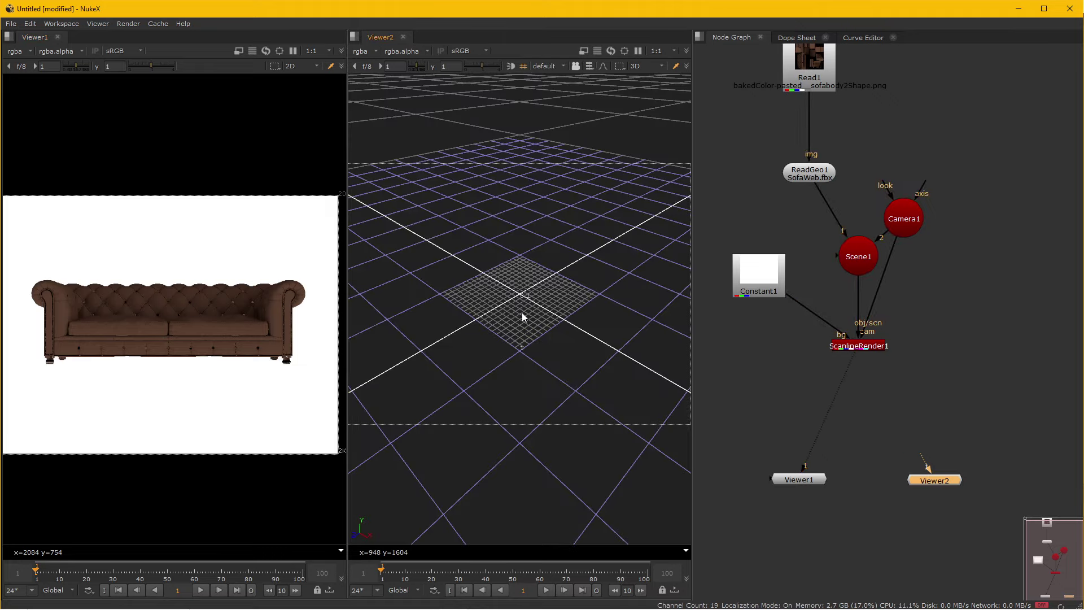
scroll(524, 308, "down", 10)
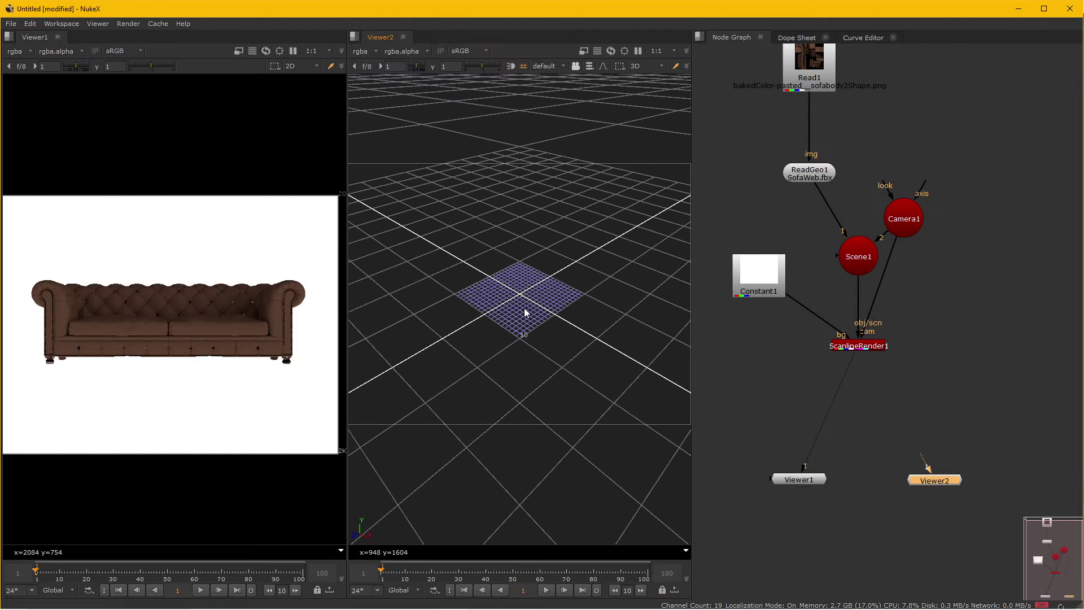
scroll(524, 309, "down", 10)
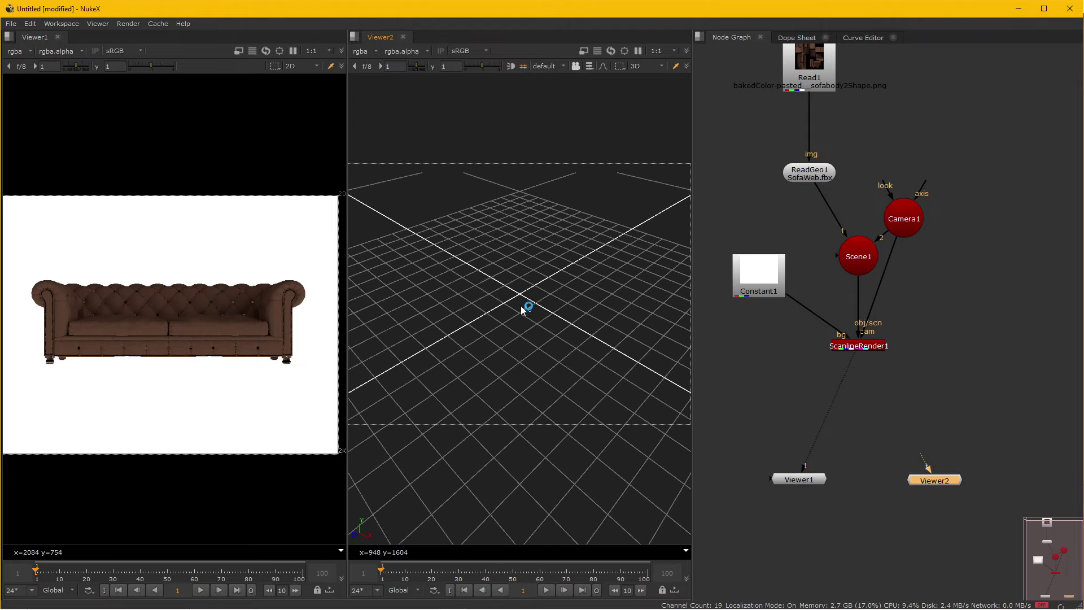
scroll(524, 309, "up", 10)
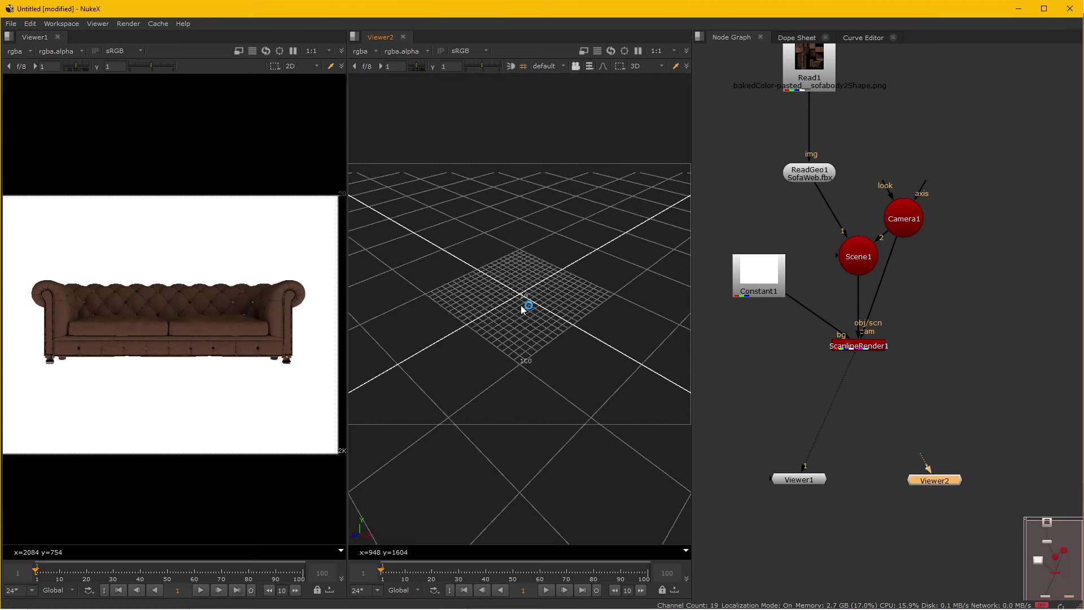
scroll(521, 305, "up", 5)
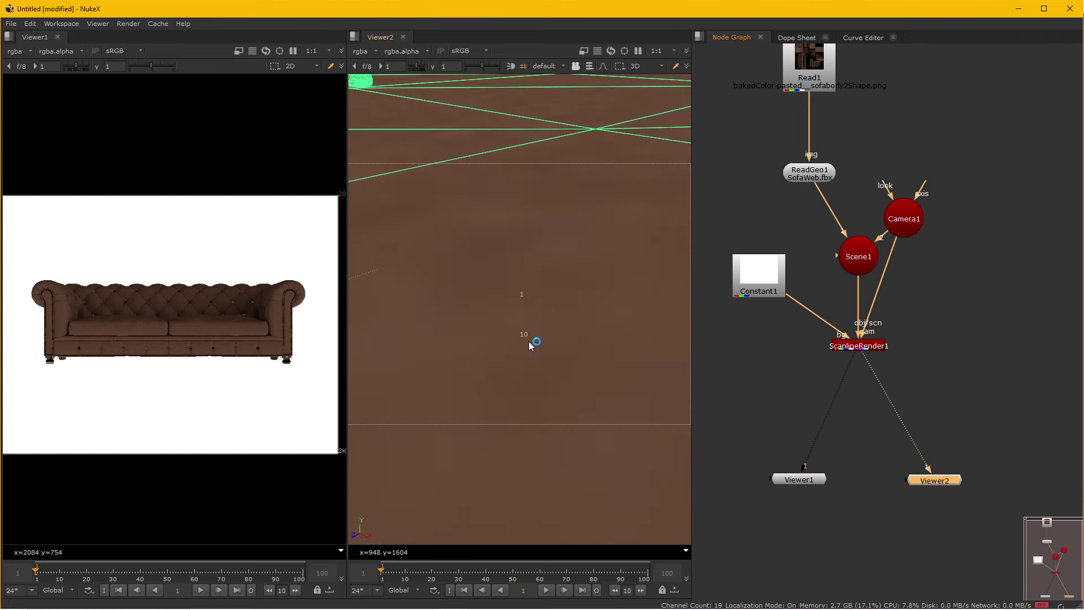
scroll(530, 338, "down", 5)
scroll(529, 334, "down", 3)
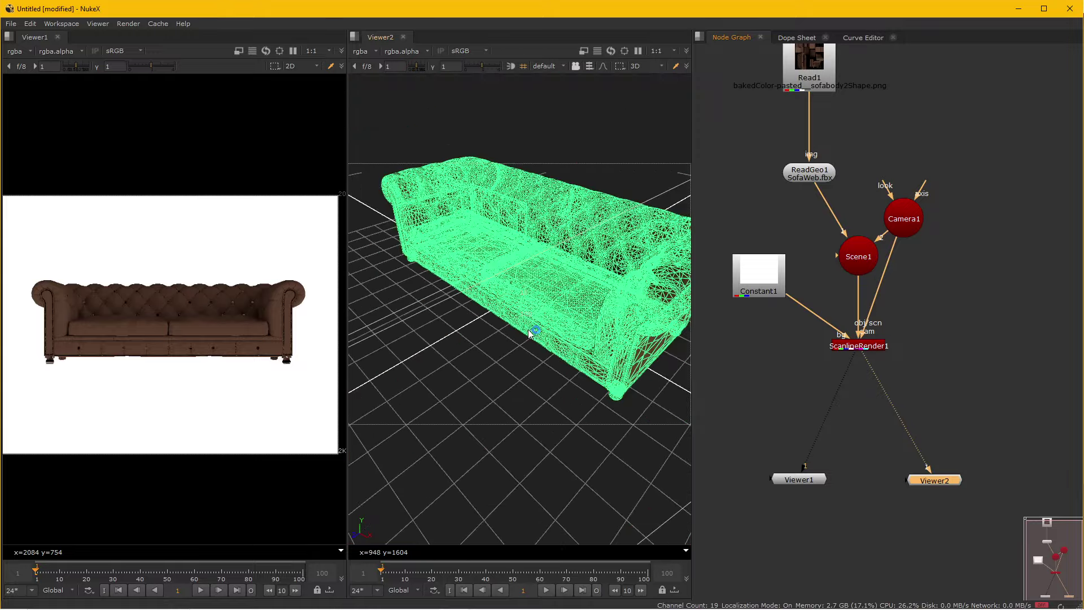
scroll(528, 327, "down", 2)
scroll(528, 316, "down", 3)
scroll(537, 373, "down", 3)
mouse_move(538, 380)
left_mouse_down()
mouse_move(486, 337)
mouse_move(576, 362)
left_mouse_up()
- Reposition Camera1 in the node graph and orbit around the textured sofa in 3D
left_click_drag(903, 228, 948, 268)
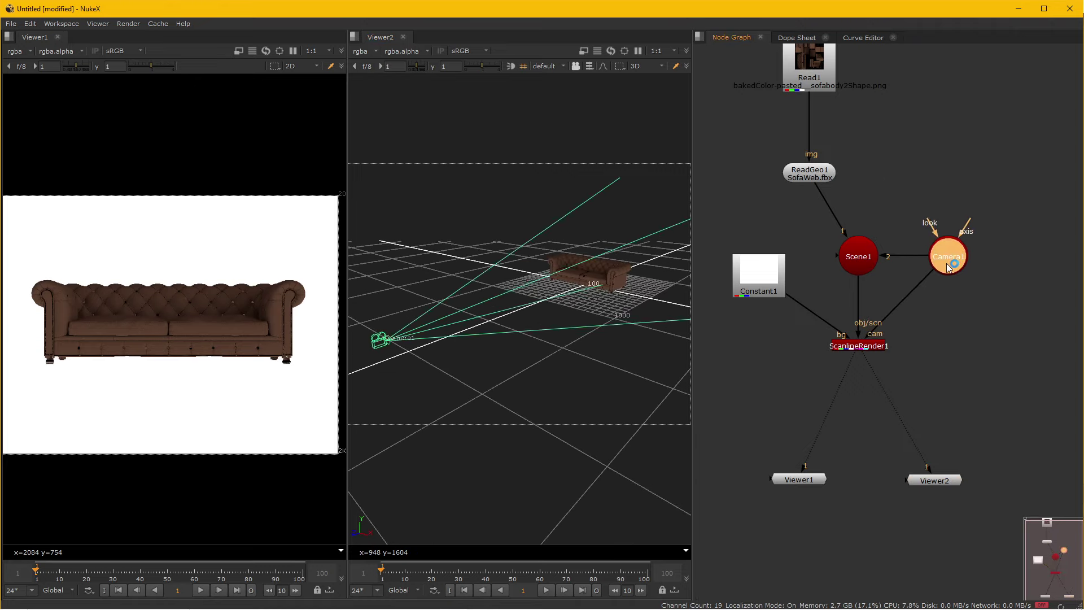
scroll(948, 261, "up", 1)
scroll(949, 262, "up", 1)
left_click_drag(855, 236, 907, 336)
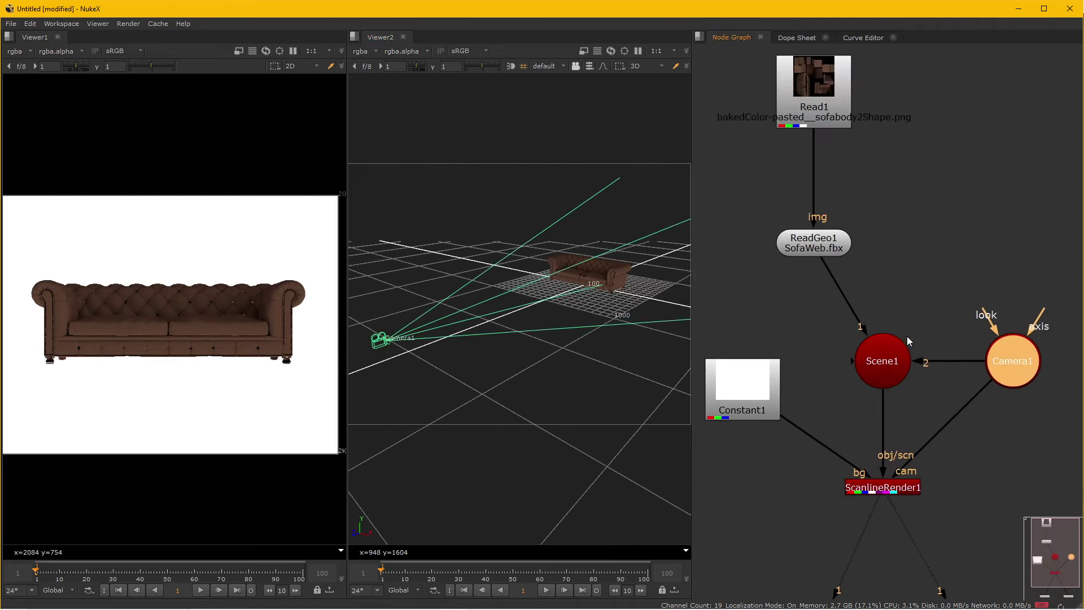
left_click_drag(861, 206, 892, 246)
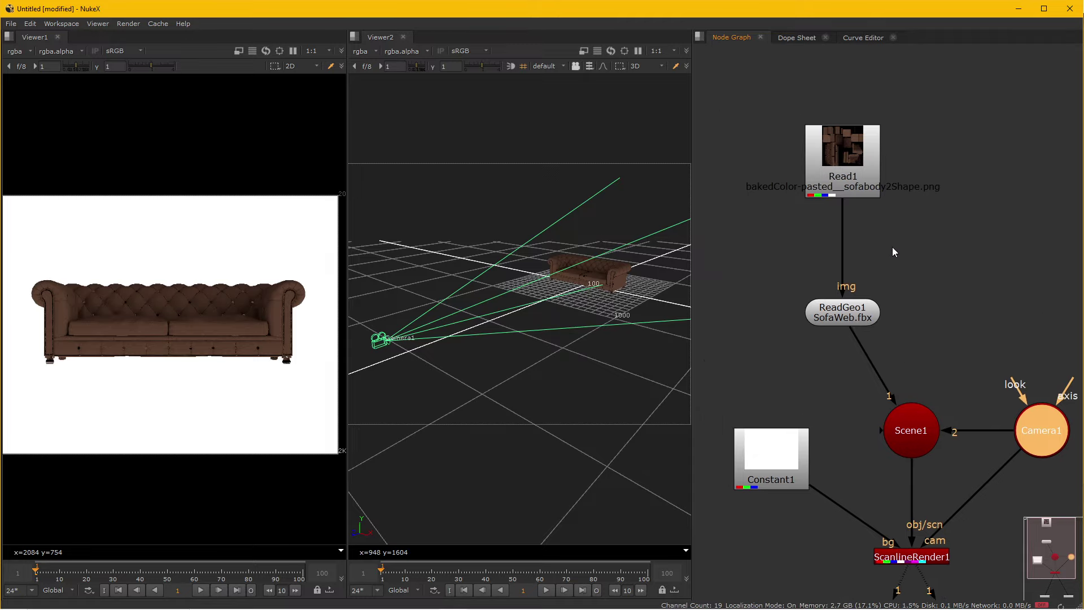
left_click(859, 314)
scroll(578, 321, "up", 3)
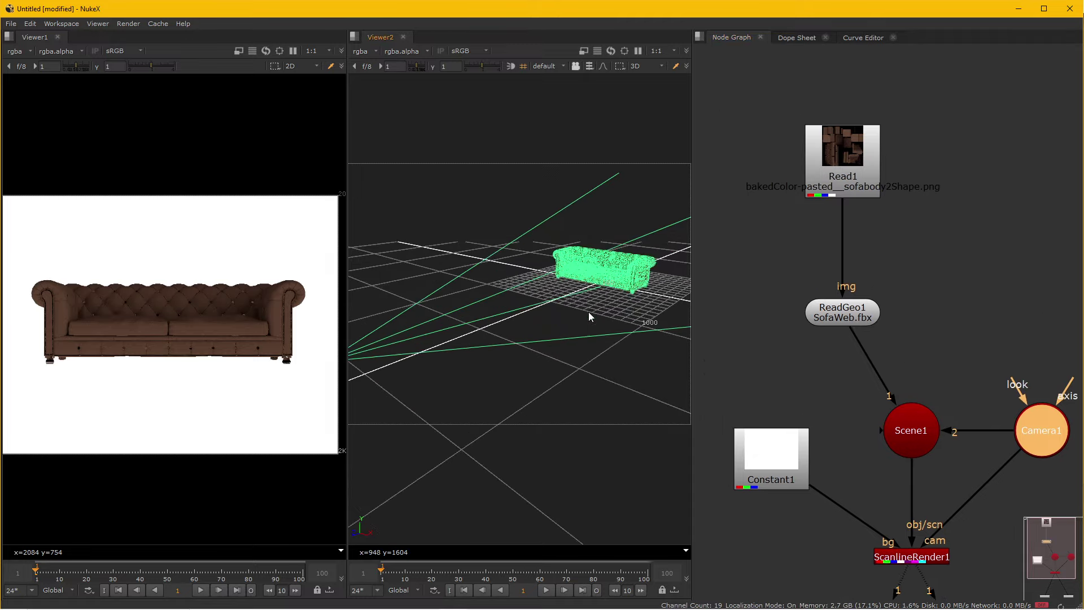
scroll(589, 312, "up", 2)
left_click_drag(605, 310, 635, 358)
left_click(903, 252)
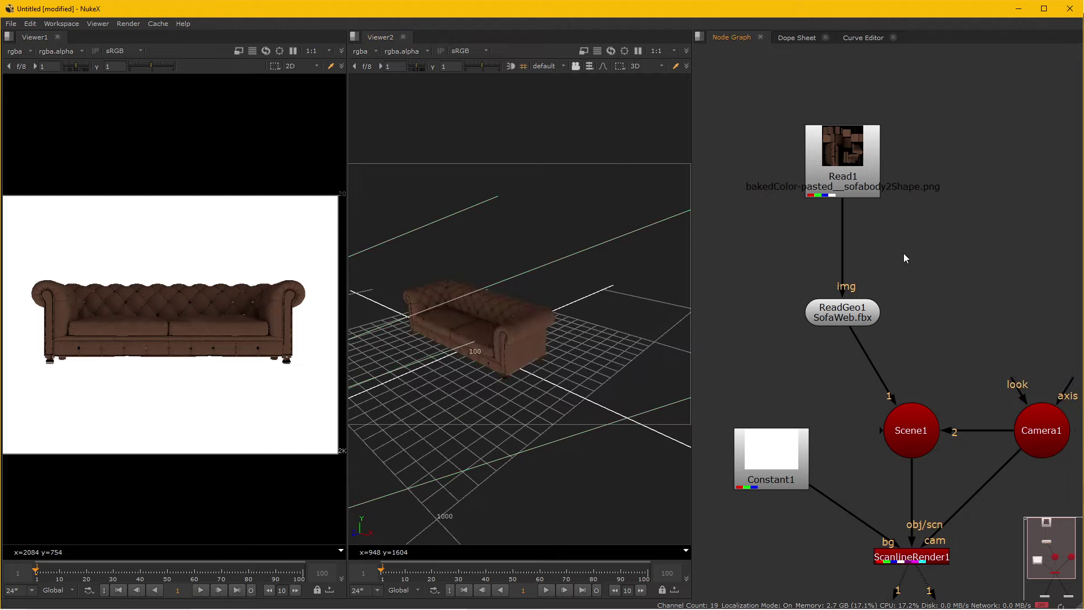
- Create a Phong1 shader node
key("Tab")
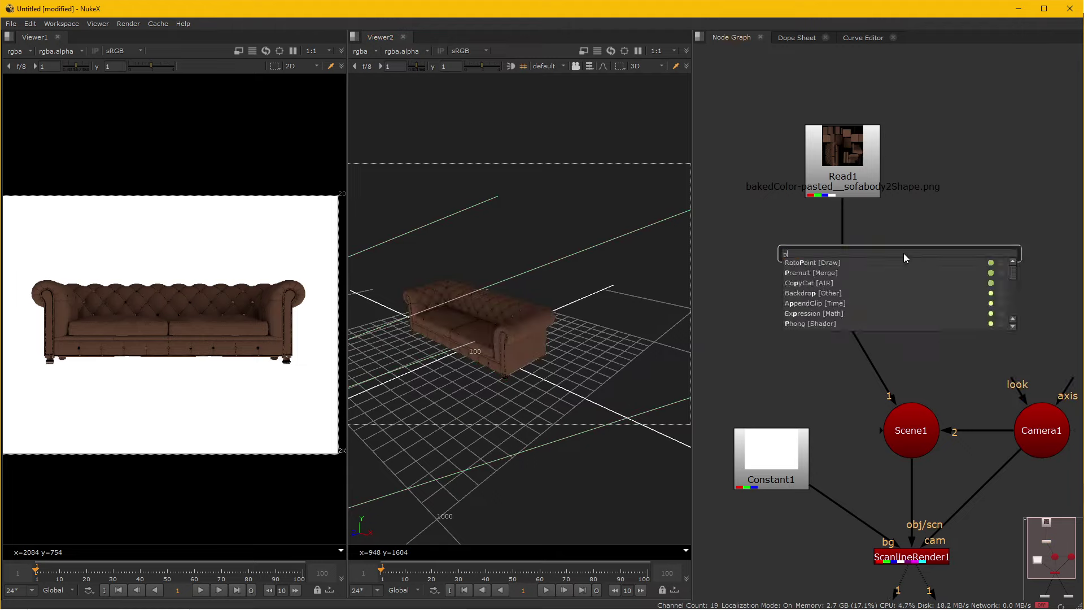
type("phong")
left_click(845, 263)
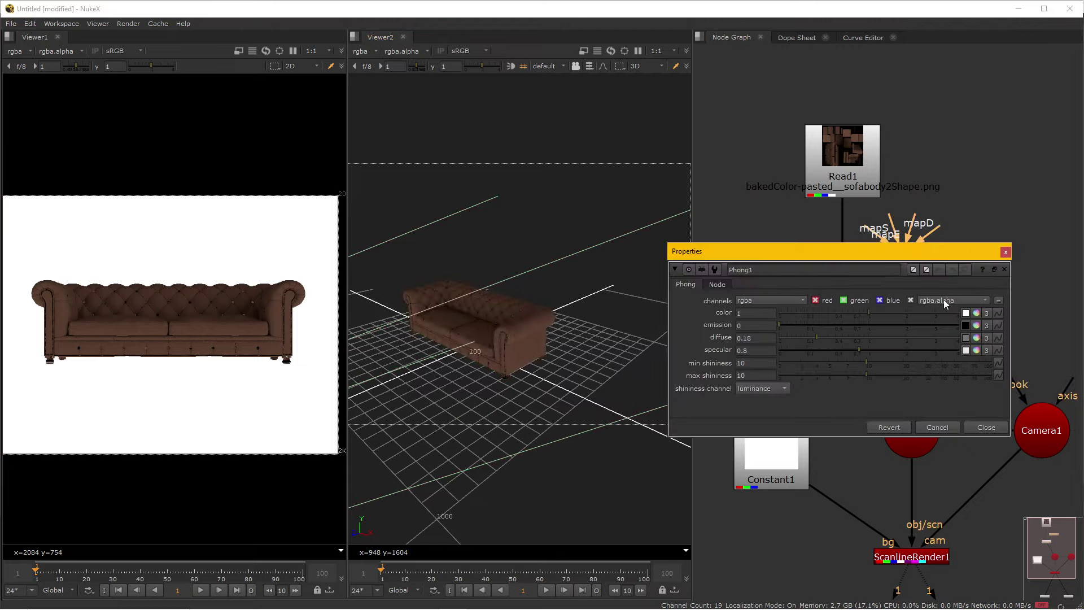
left_click_drag(929, 253, 401, 362)
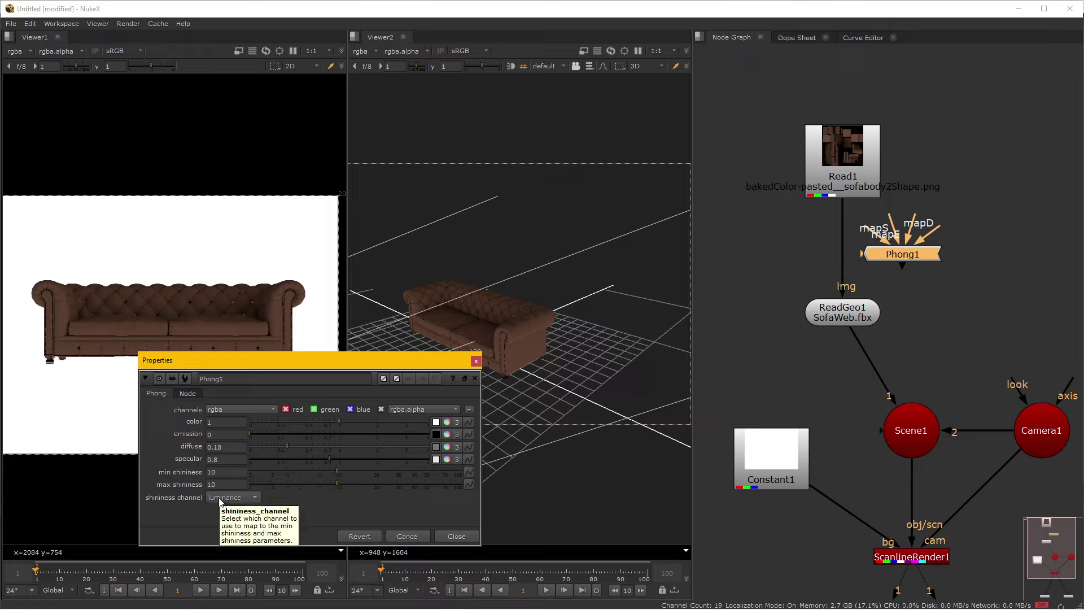
left_click(456, 536)
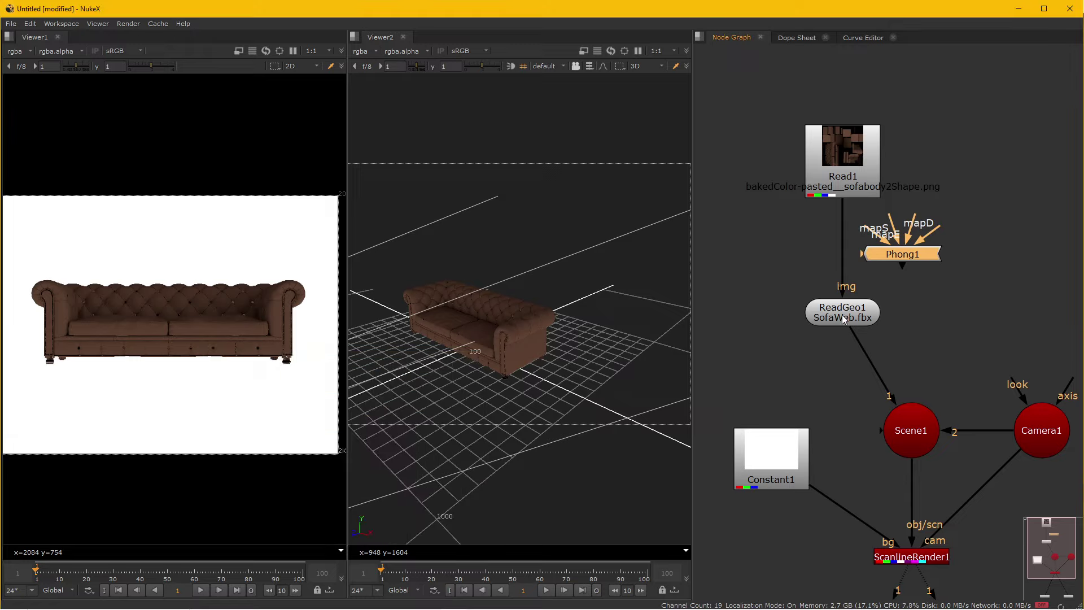
- Connect Read1's texture into Phong1's mapD input and orbit the 3D view around the sofa
left_click_drag(844, 319, 842, 323)
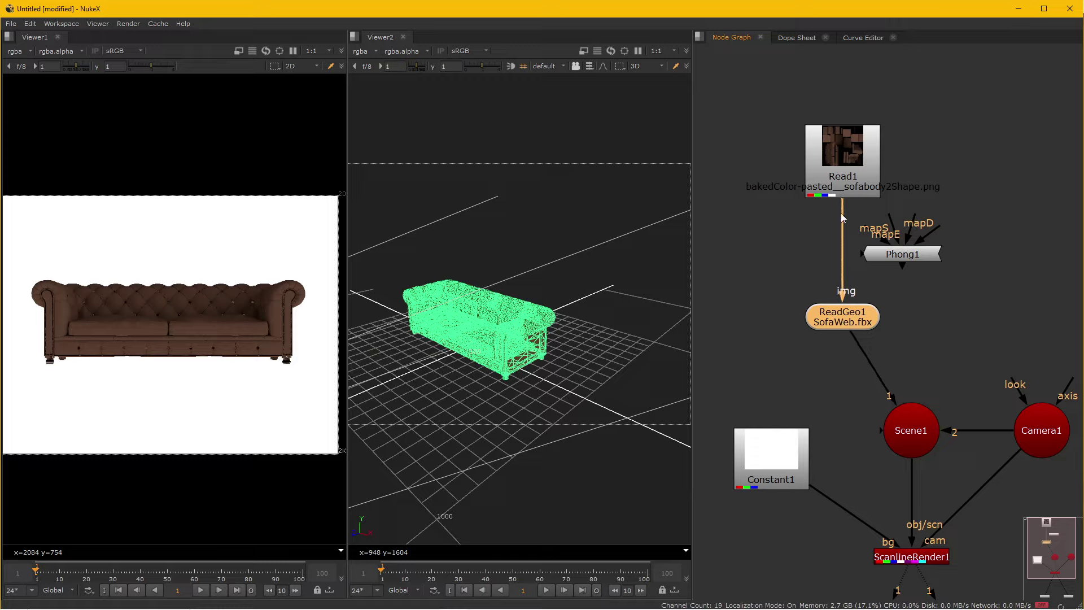
mouse_move(841, 195)
left_mouse_down()
mouse_move(842, 174)
mouse_move(900, 258)
mouse_move(859, 254)
mouse_move(847, 193)
mouse_move(859, 164)
left_mouse_up()
left_click(861, 150)
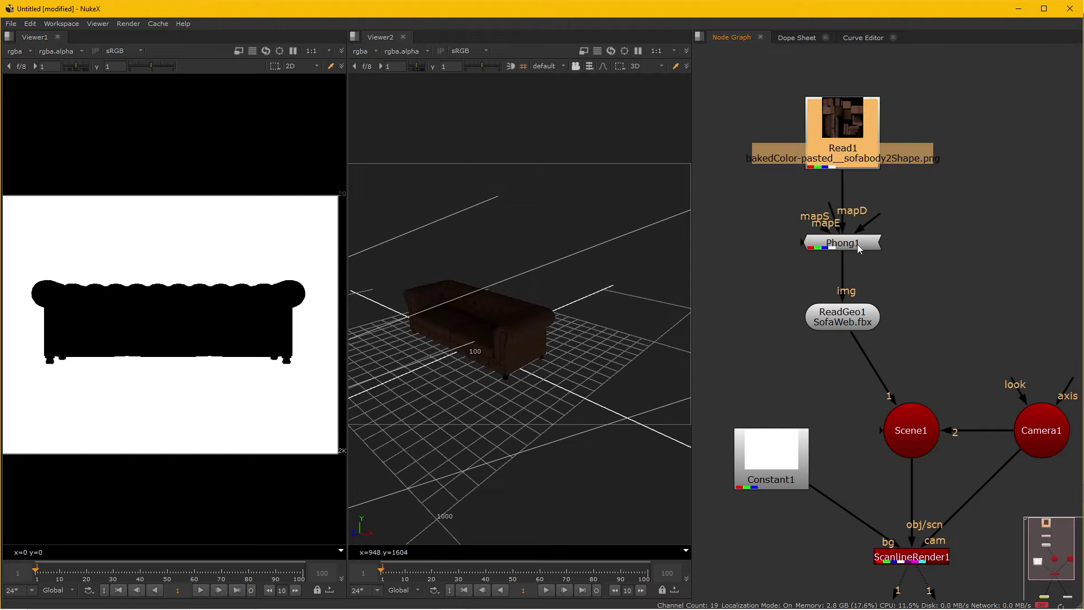
scroll(429, 368, "up", 2)
scroll(479, 373, "up", 2)
scroll(478, 370, "up", 1)
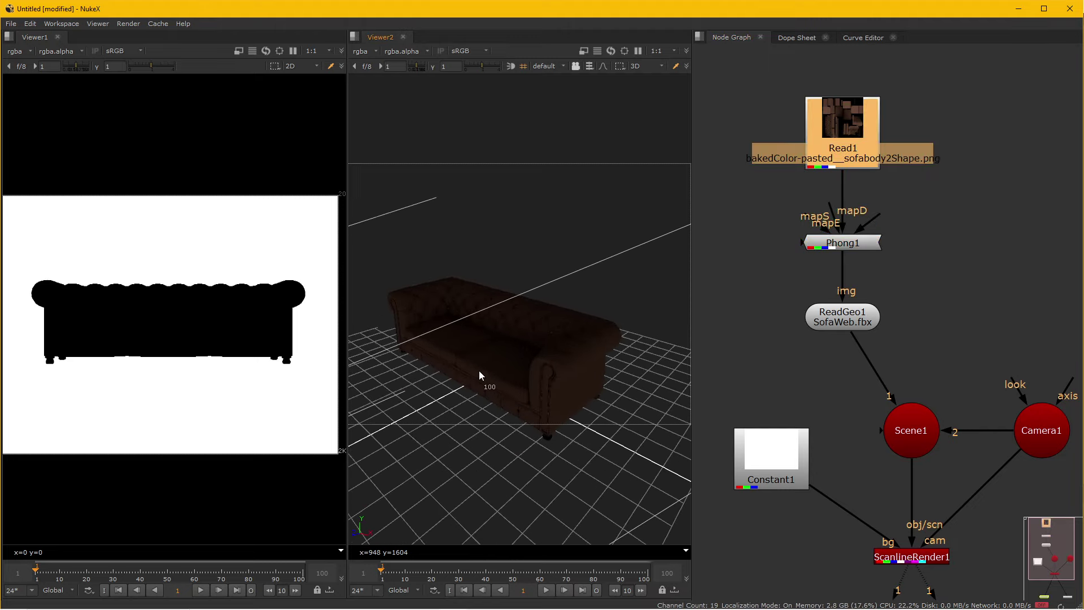
scroll(493, 354, "up", 1)
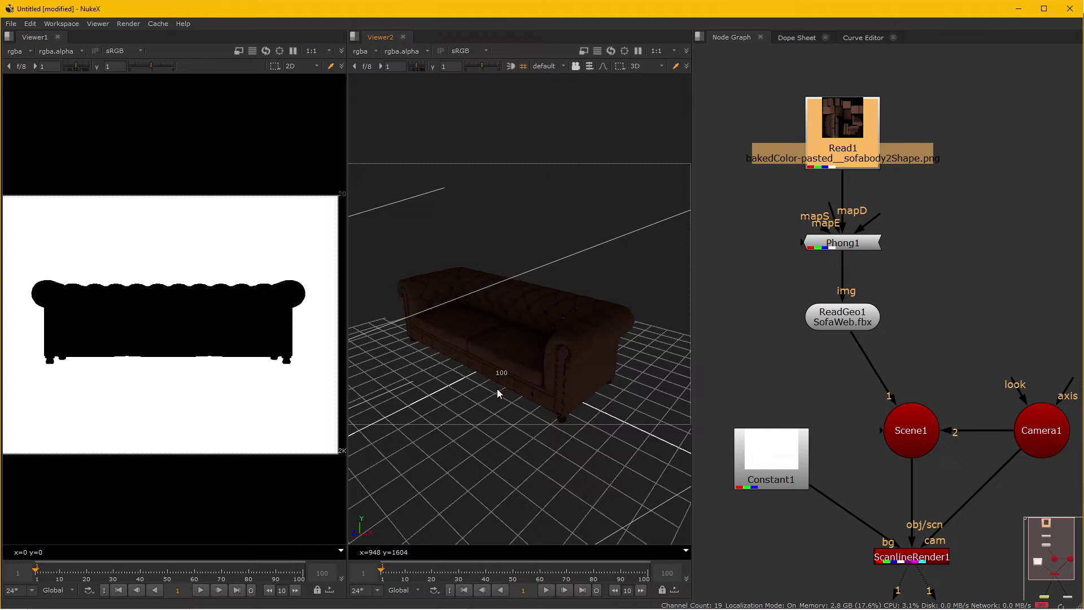
mouse_move(479, 389)
left_mouse_down()
mouse_move(586, 402)
mouse_move(513, 411)
mouse_move(596, 389)
left_mouse_up()
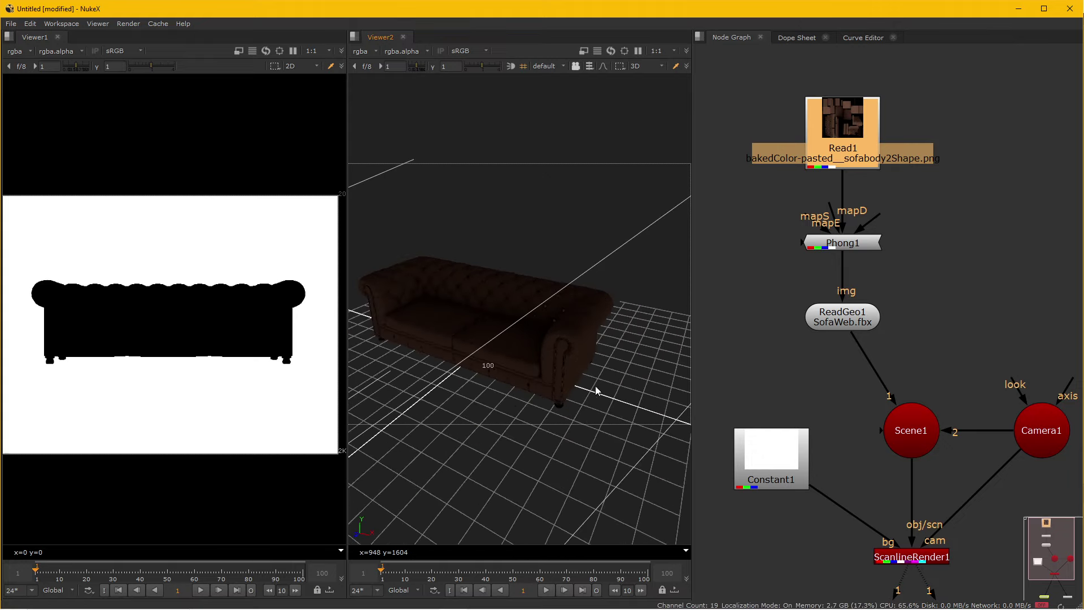
left_click_drag(907, 327, 883, 257)
left_click(935, 236)
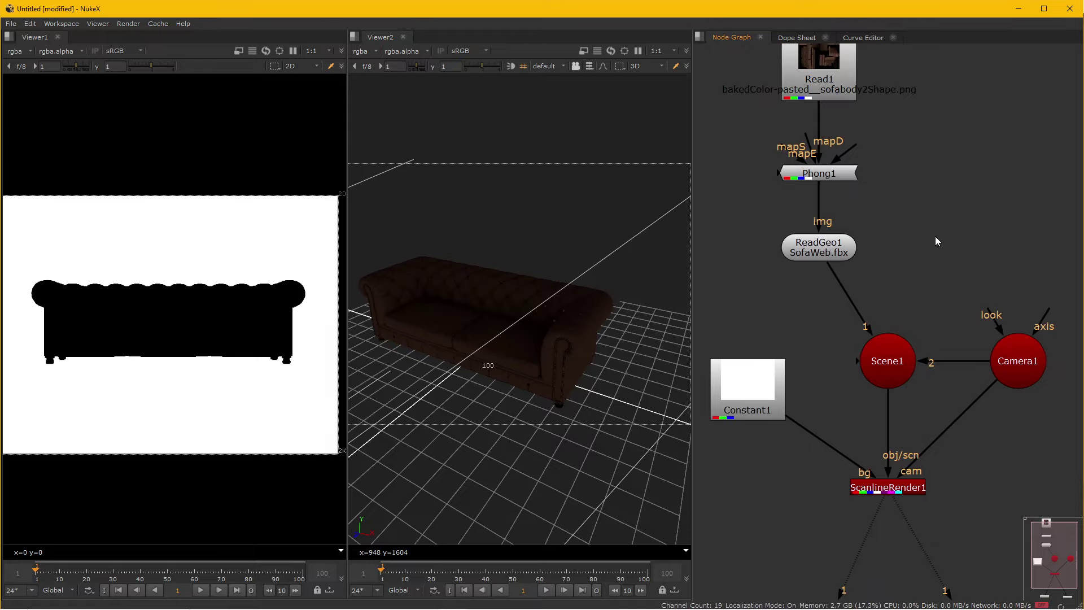
- Create a Light1 node and connect it to Scene1's third input
key("Tab")
type("lig")
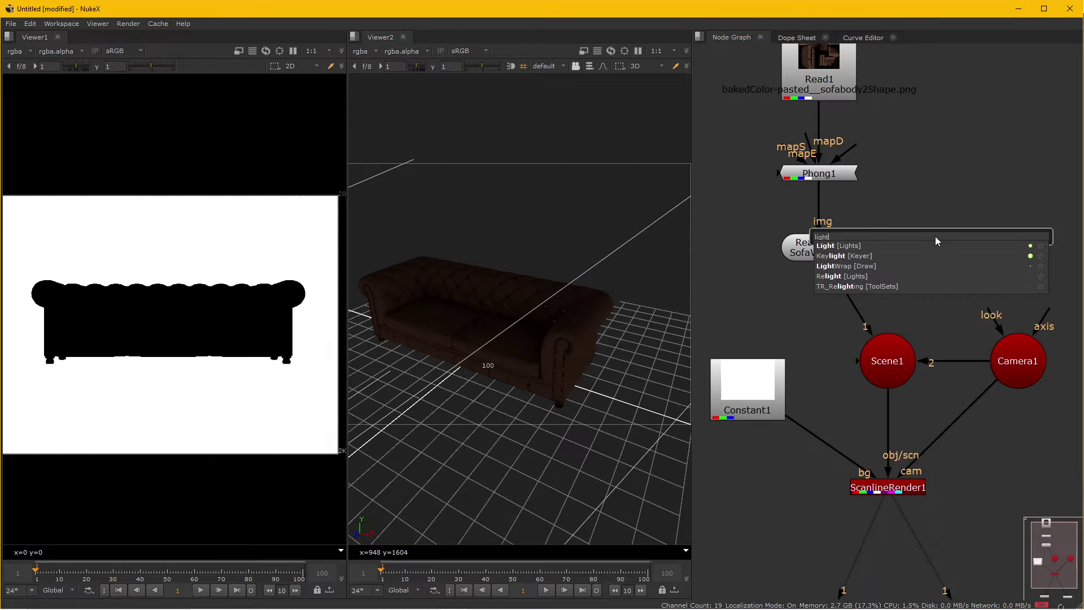
left_click(862, 245)
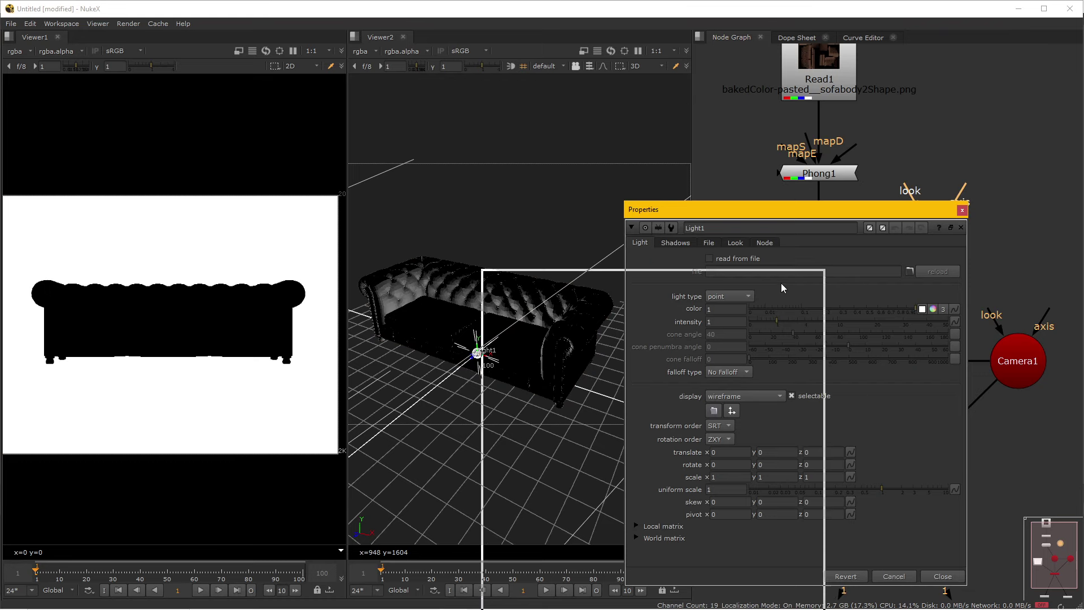
left_click_drag(930, 224, 670, 466)
left_click_drag(932, 270, 892, 345)
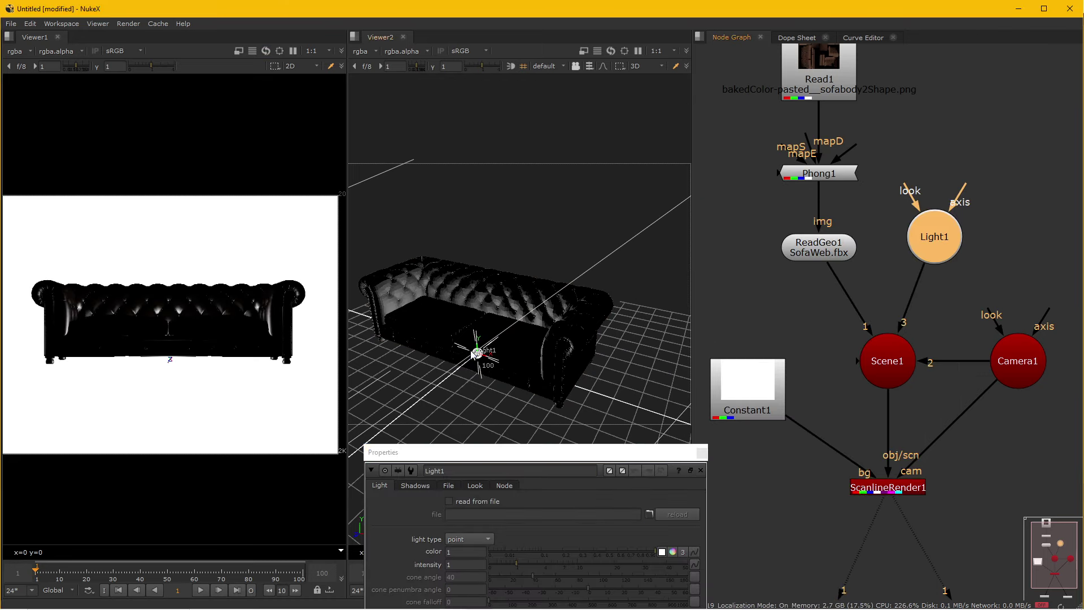
- Raise Light1 straight up above the sofa and widen the render view to show the whole sofa
left_click_drag(584, 387, 489, 393)
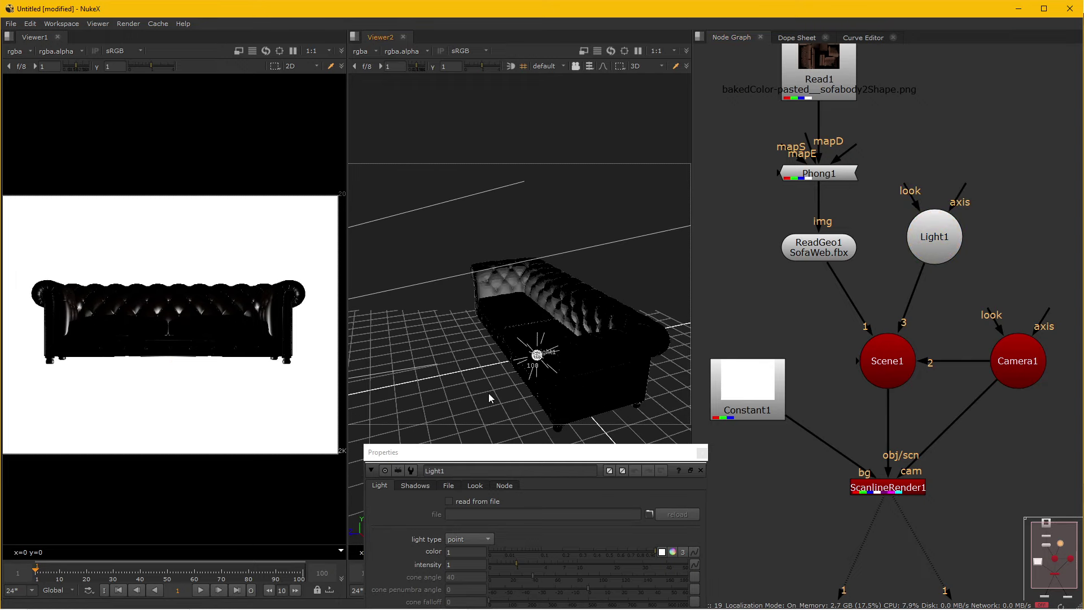
left_click(947, 236)
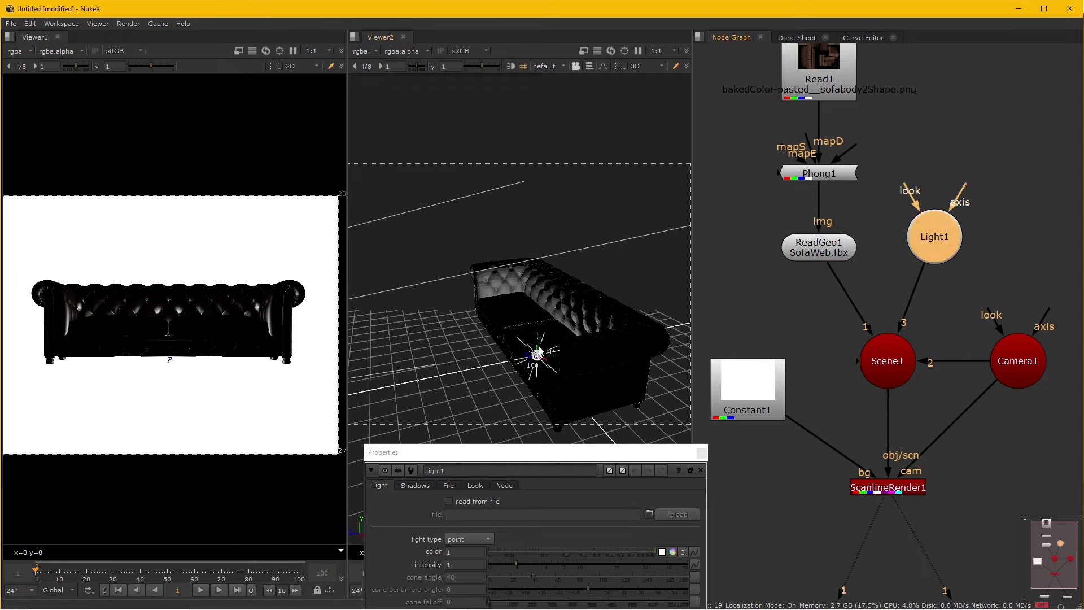
left_click_drag(536, 297, 552, 147)
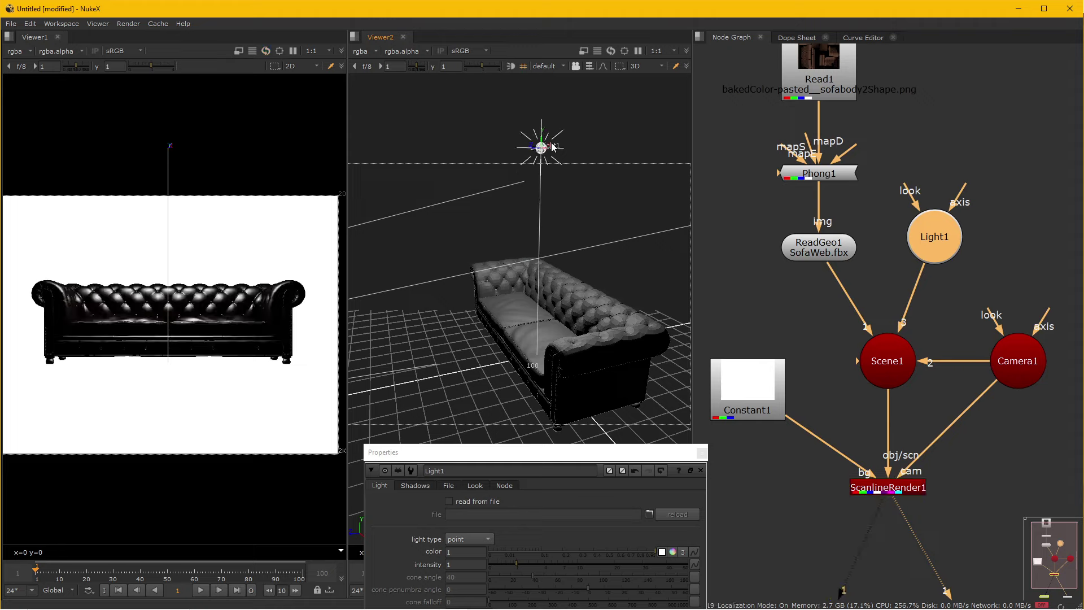
left_click_drag(479, 355, 604, 377)
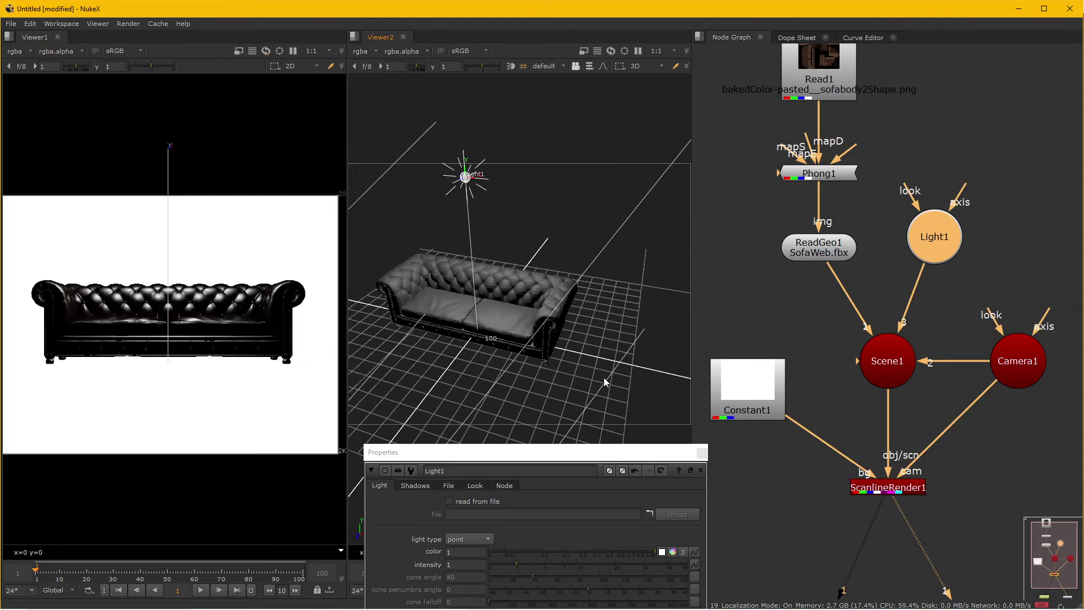
left_click_drag(527, 185, 372, 183)
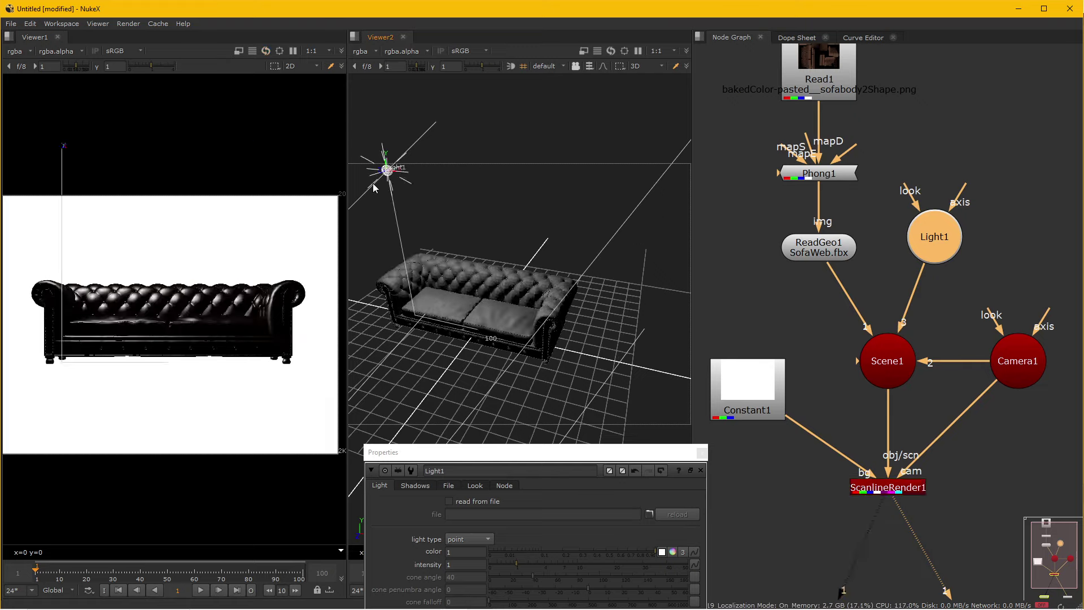
left_click_drag(373, 186, 499, 216)
key("ctrl+z")
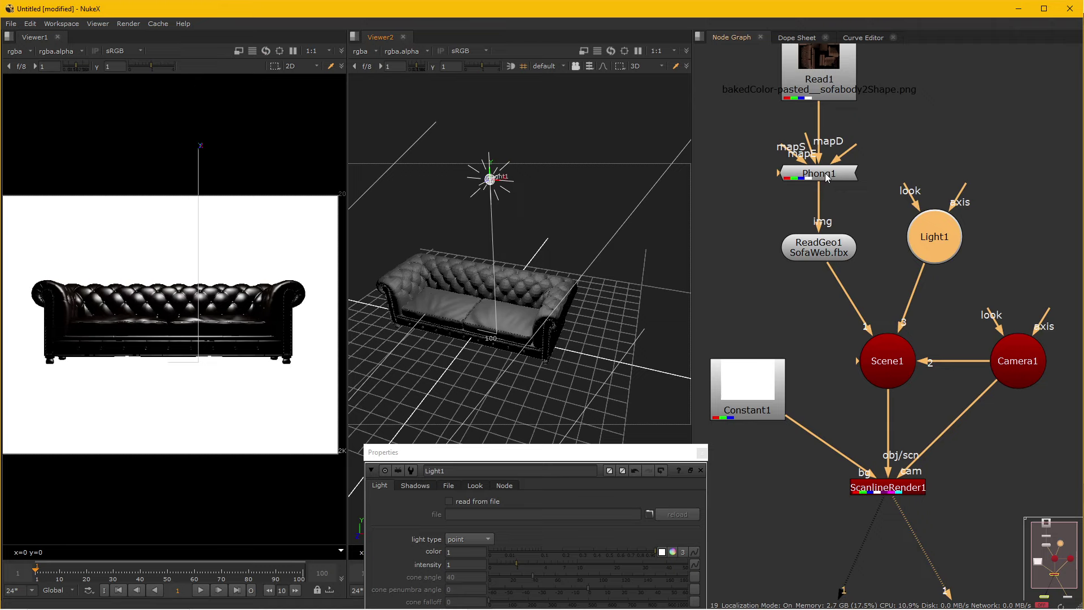
scroll(213, 335, "up", 2)
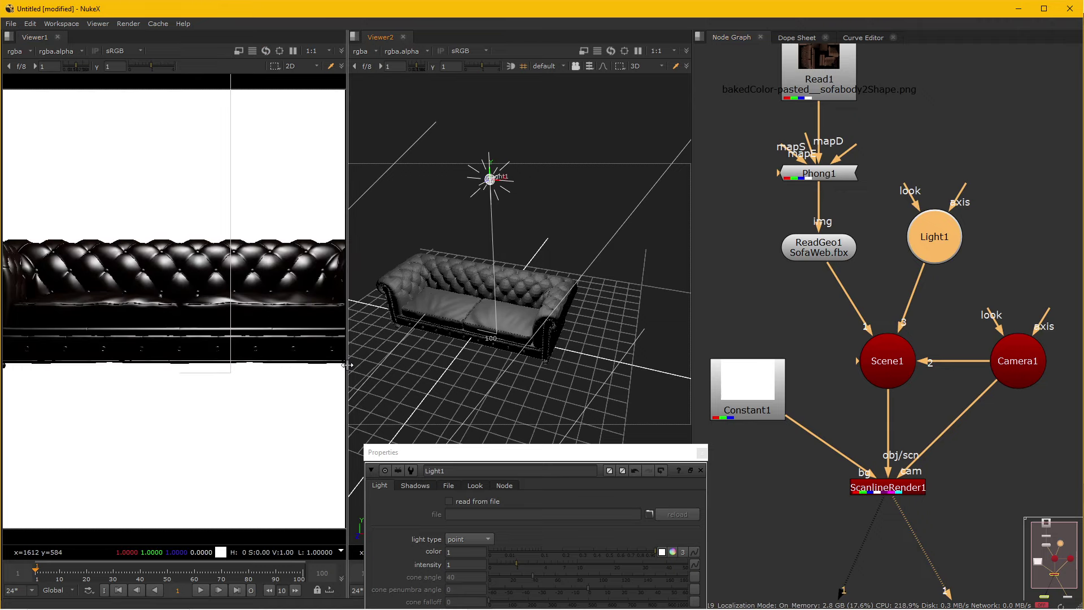
left_click_drag(347, 376, 437, 376)
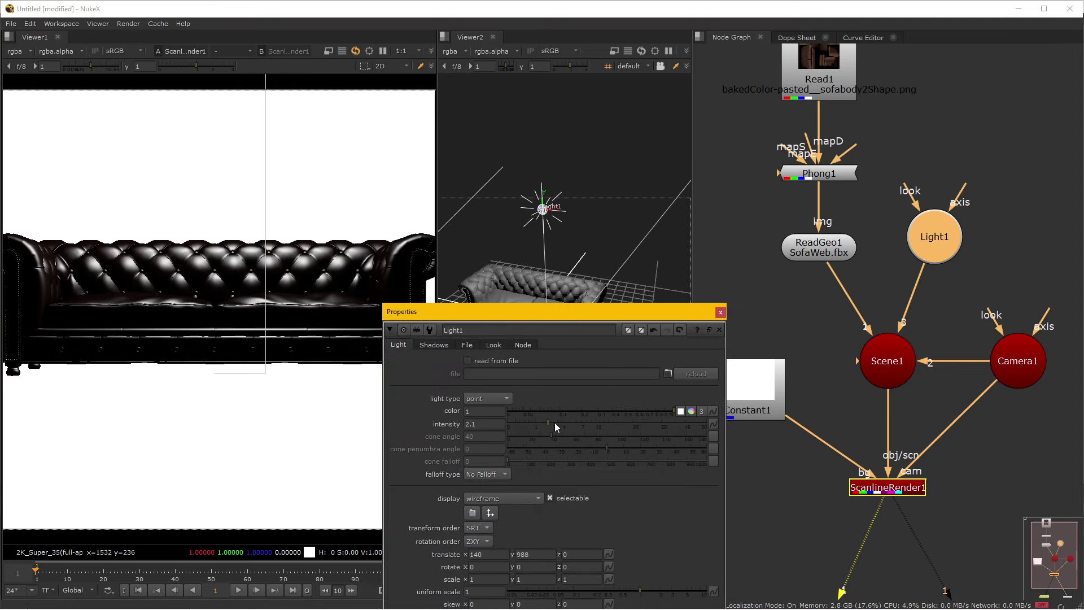
- Raise Light1 intensity to 6.6 and Phong1 diffuse from 0.37 to 0.9
left_click_drag(543, 422, 580, 420)
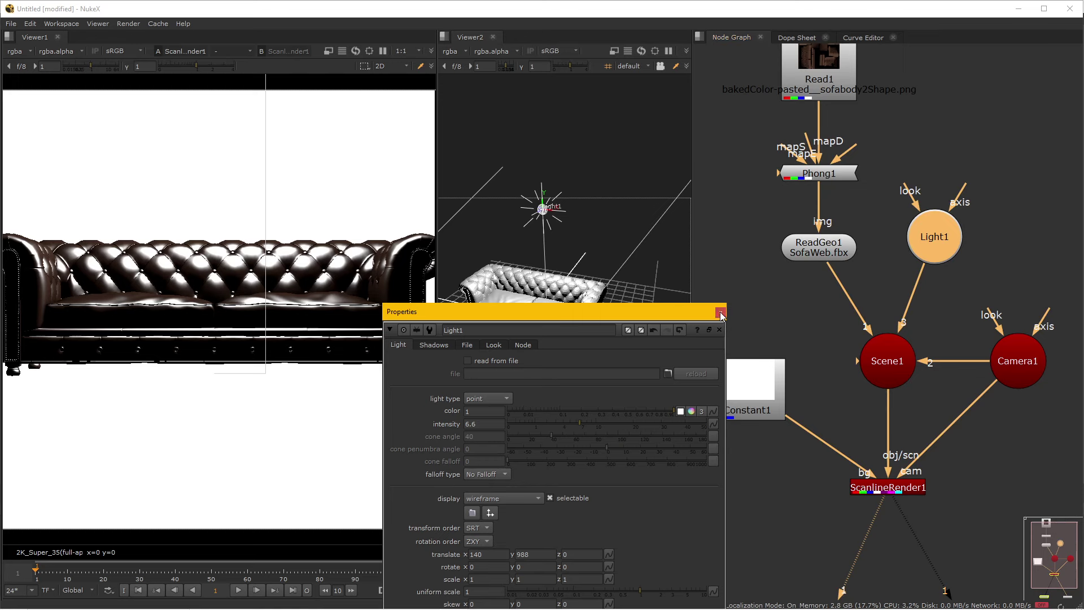
double_click(803, 175)
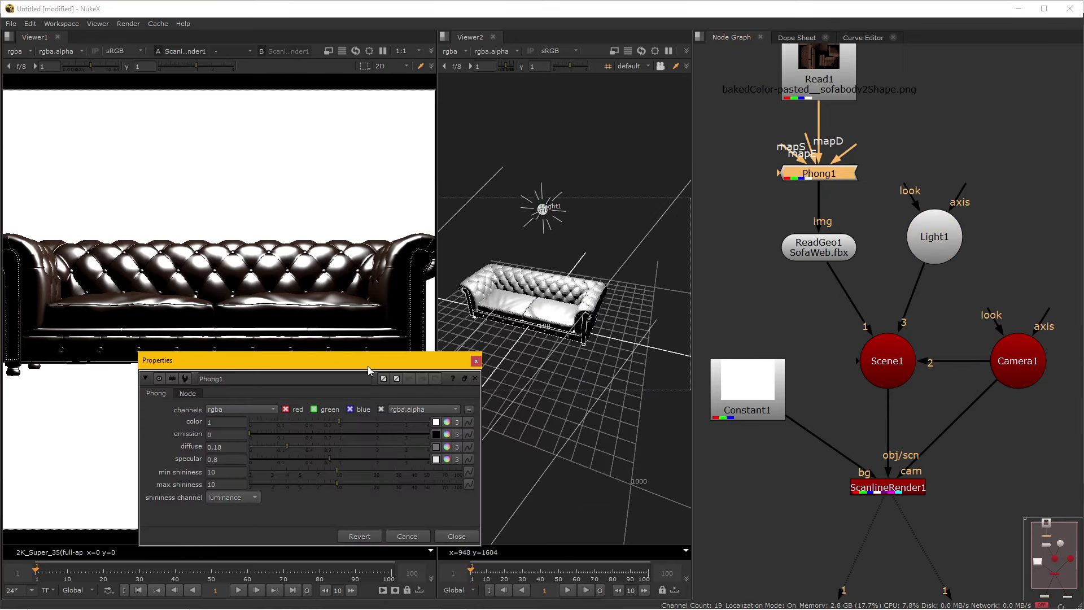
left_click_drag(368, 368, 708, 300)
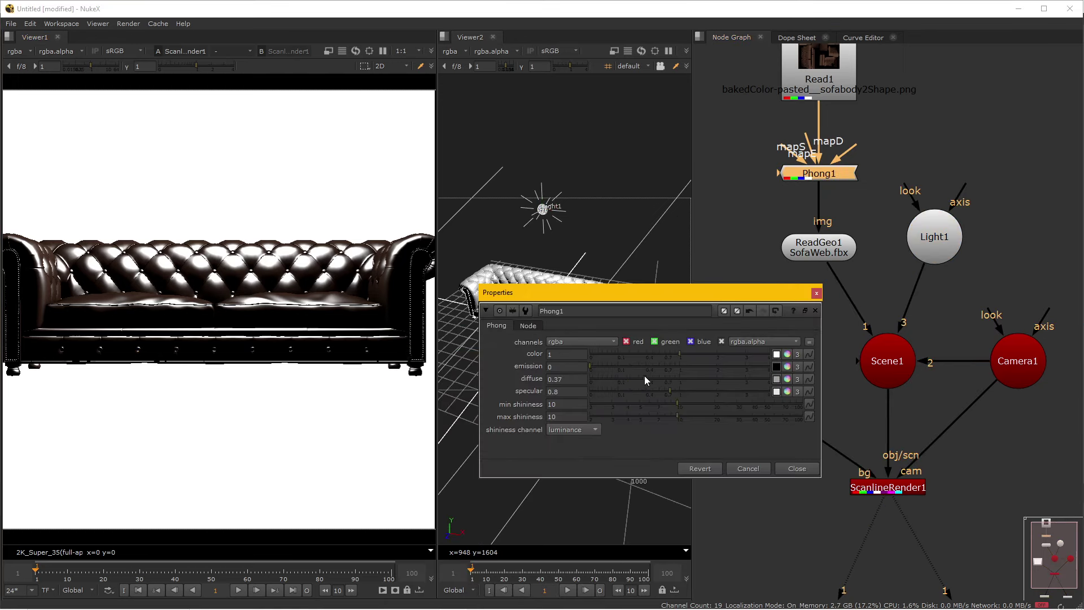
left_click_drag(645, 378, 676, 378)
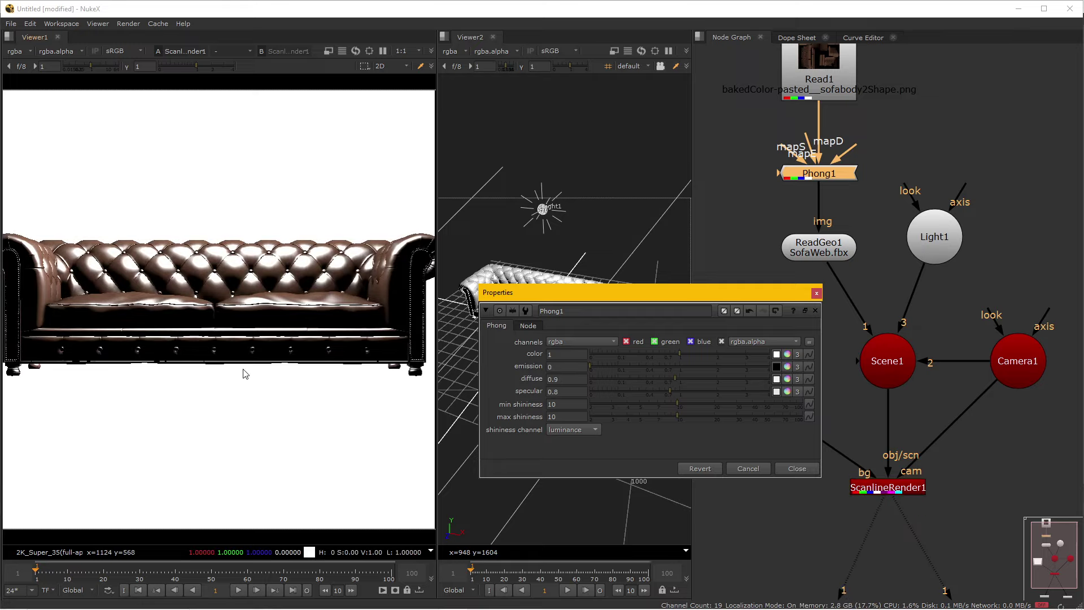
- Lower Phong1's specular from 0.8 to 0.22
scroll(316, 333, "up", 2)
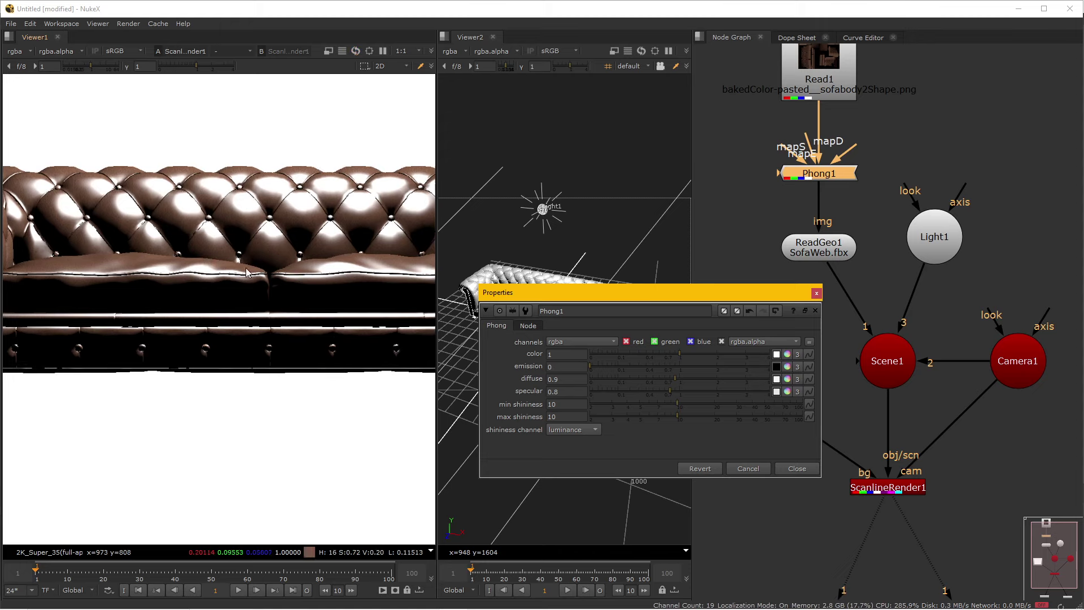
scroll(259, 296, "down", 2)
scroll(265, 299, "down", 1)
scroll(294, 304, "down", 1)
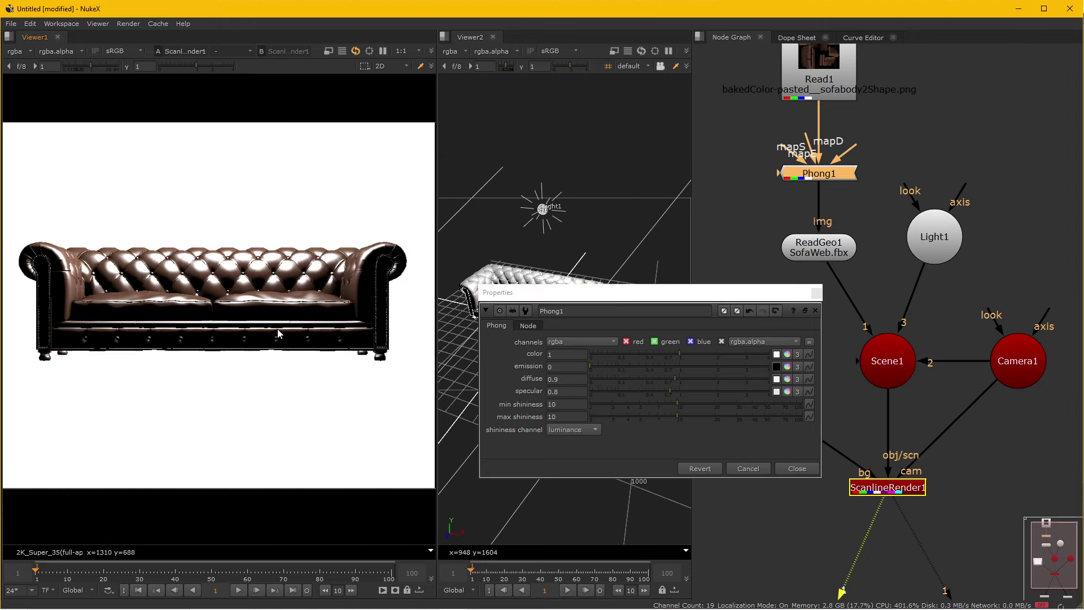
left_click_drag(666, 390, 618, 390)
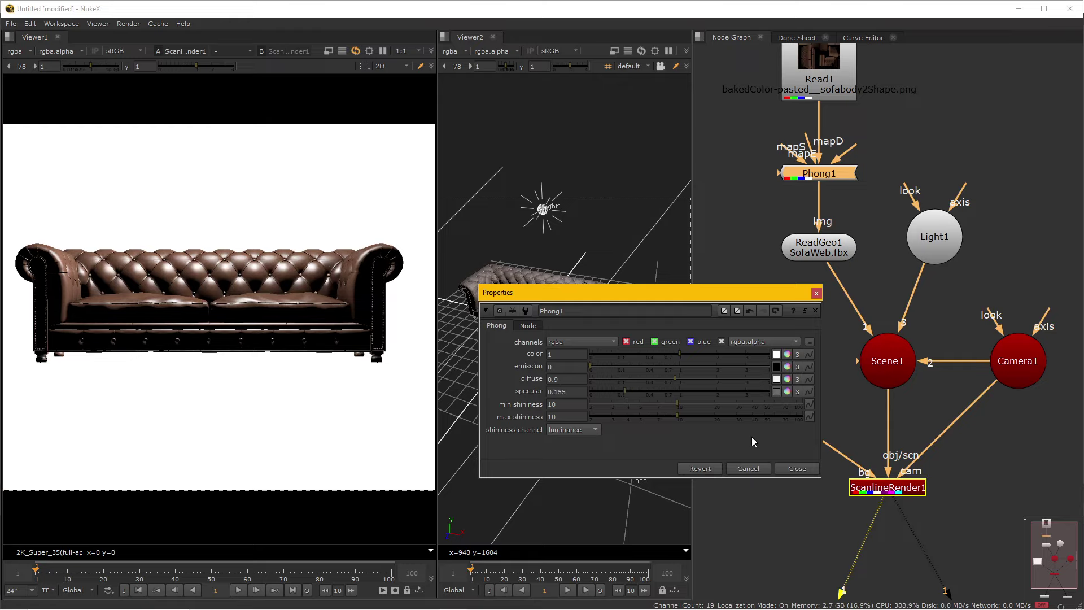
- Close Phong1's settings, fit the node graph, and save the script as test.nk in Downloads
left_click(796, 469)
scroll(817, 429, "down", 2)
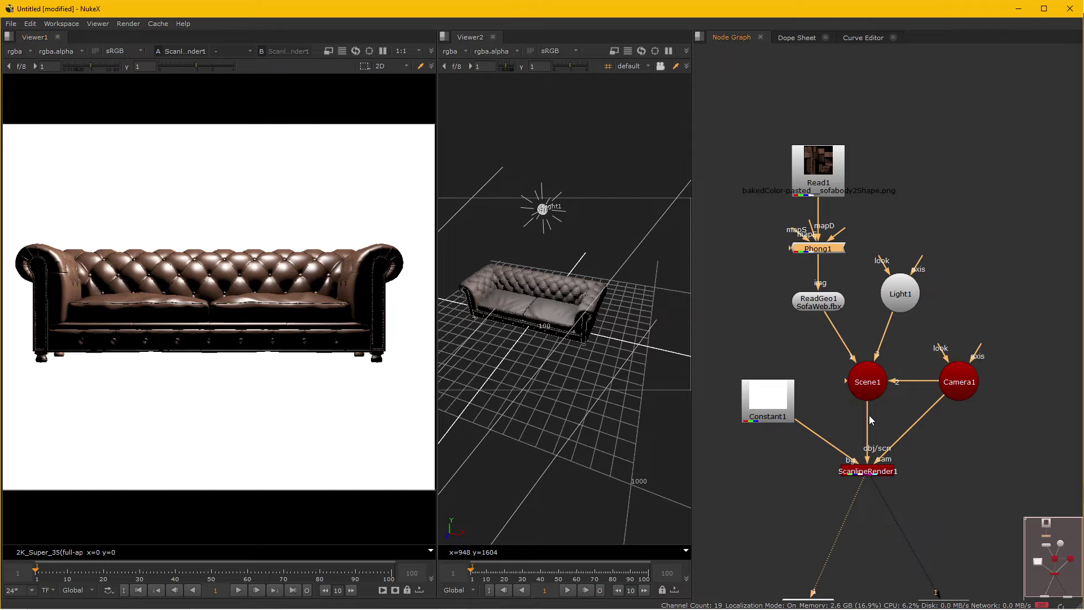
key("f")
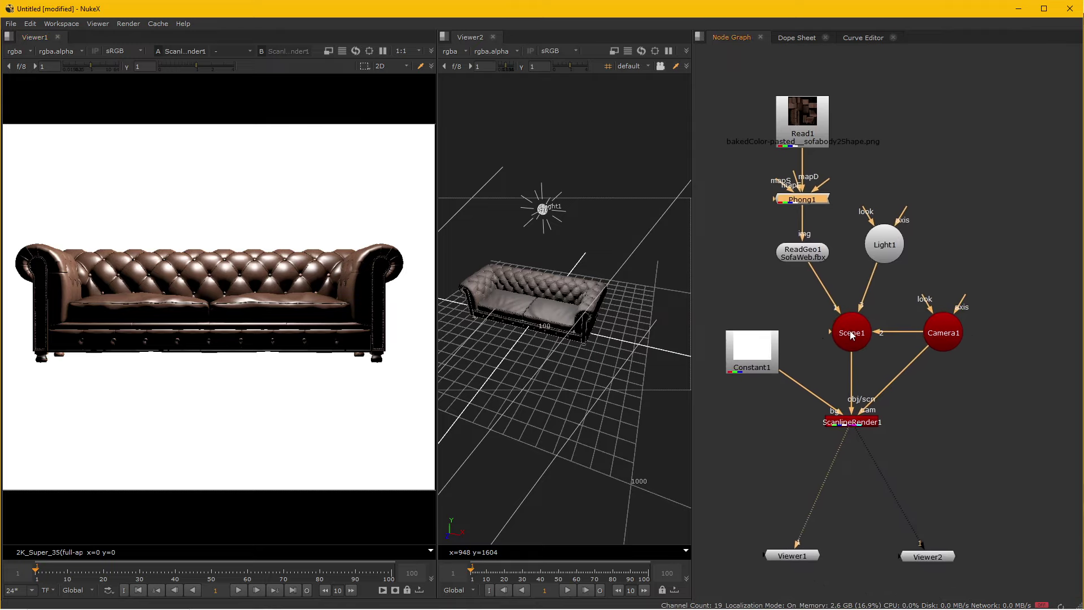
key("ctrl+s")
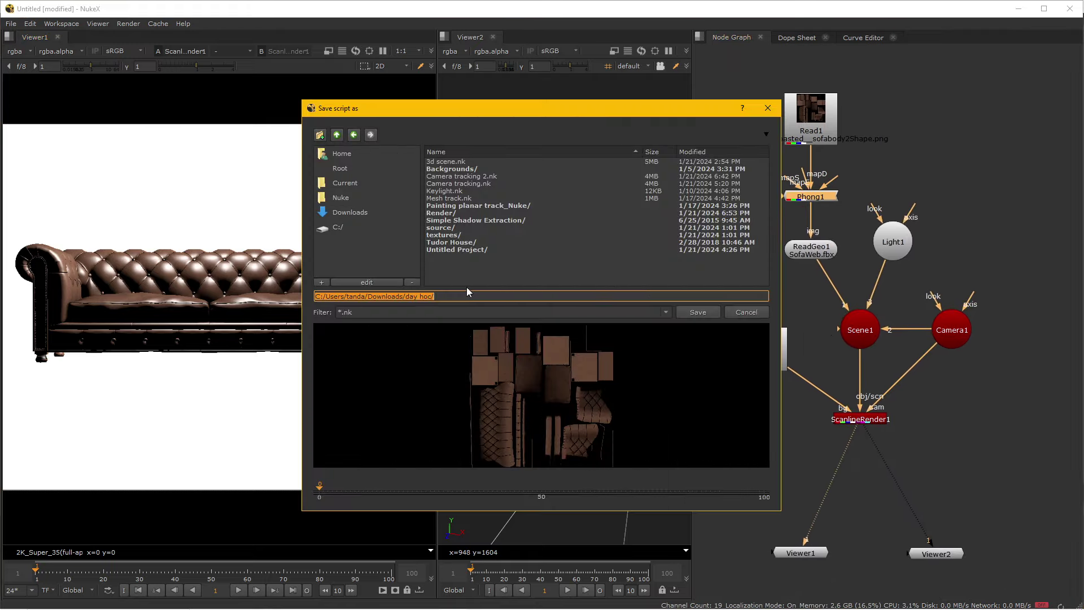
left_click(357, 216)
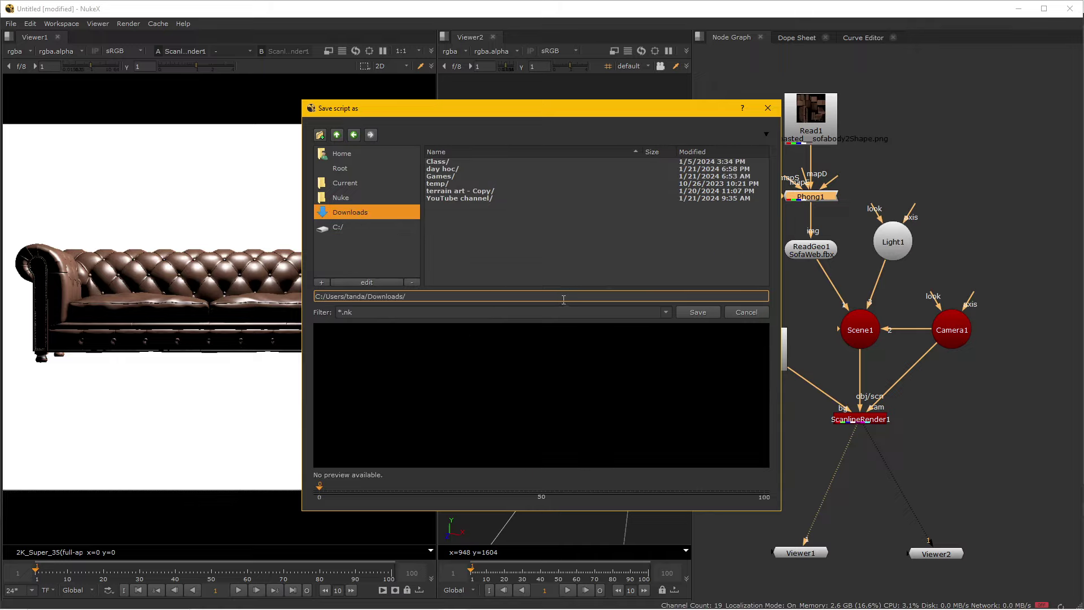
type("test")
left_click(700, 311)
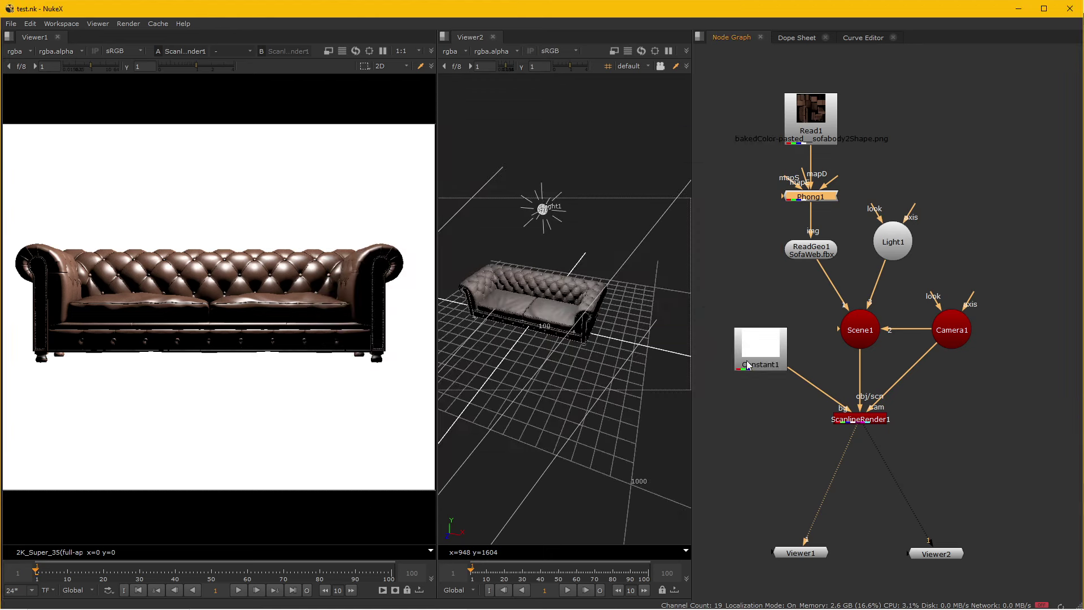
- Close the Viewer2 panel, widen Viewer1, and open the Read File(s) browser
left_click_drag(966, 370, 798, 367)
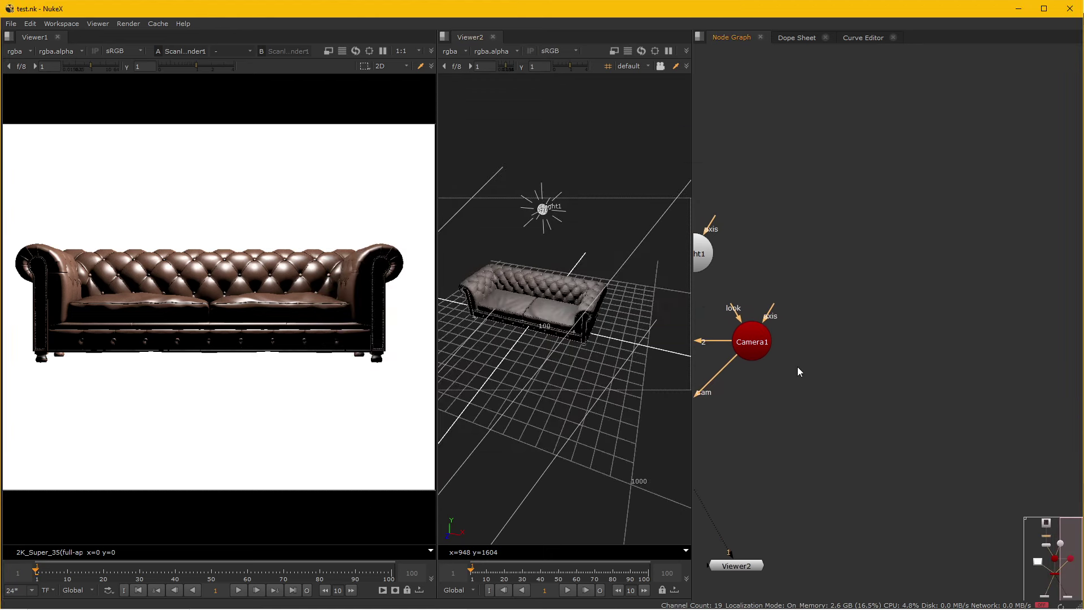
left_click_drag(884, 346, 976, 377)
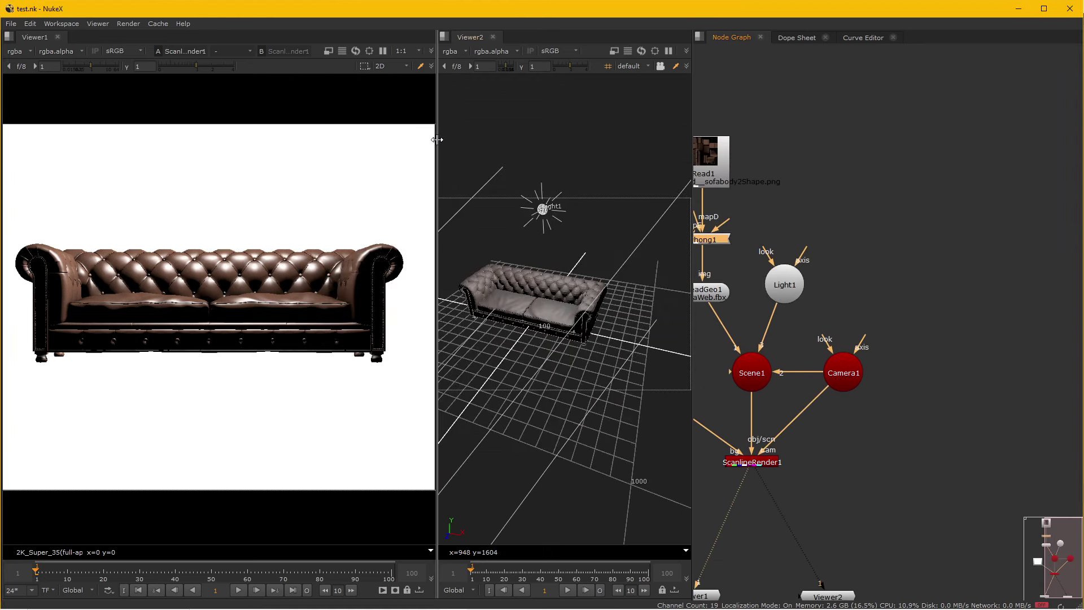
left_click_drag(537, 149, 605, 150)
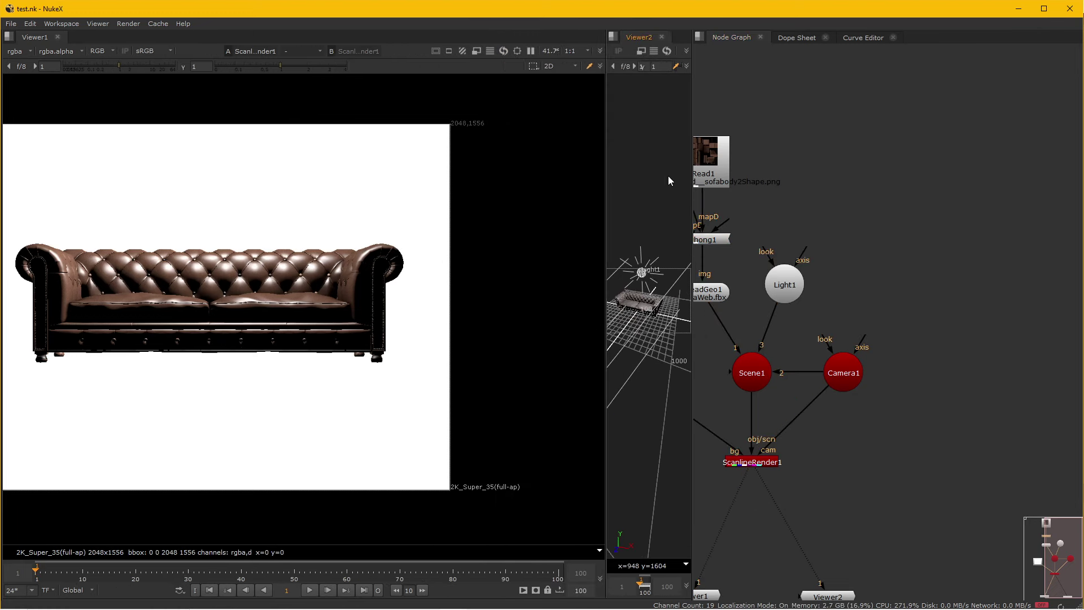
left_click(663, 36)
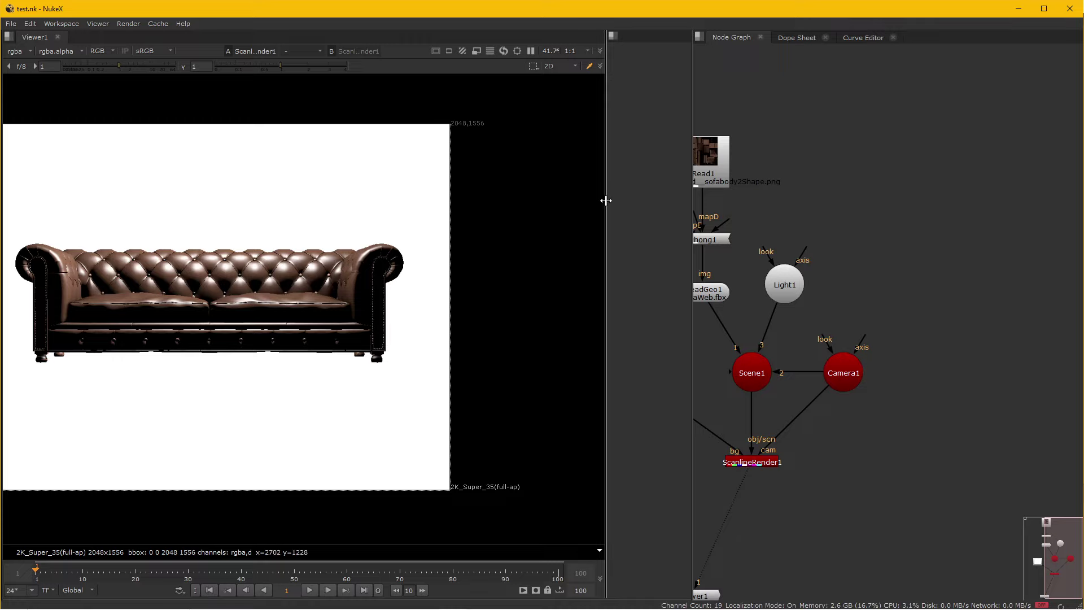
left_click_drag(606, 200, 654, 201)
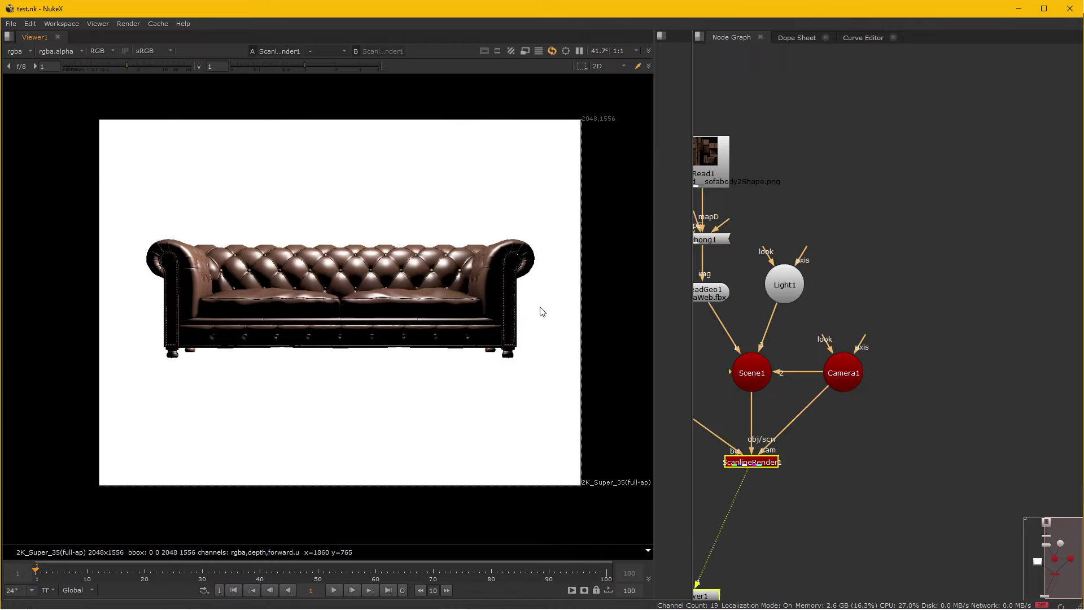
left_click(874, 361)
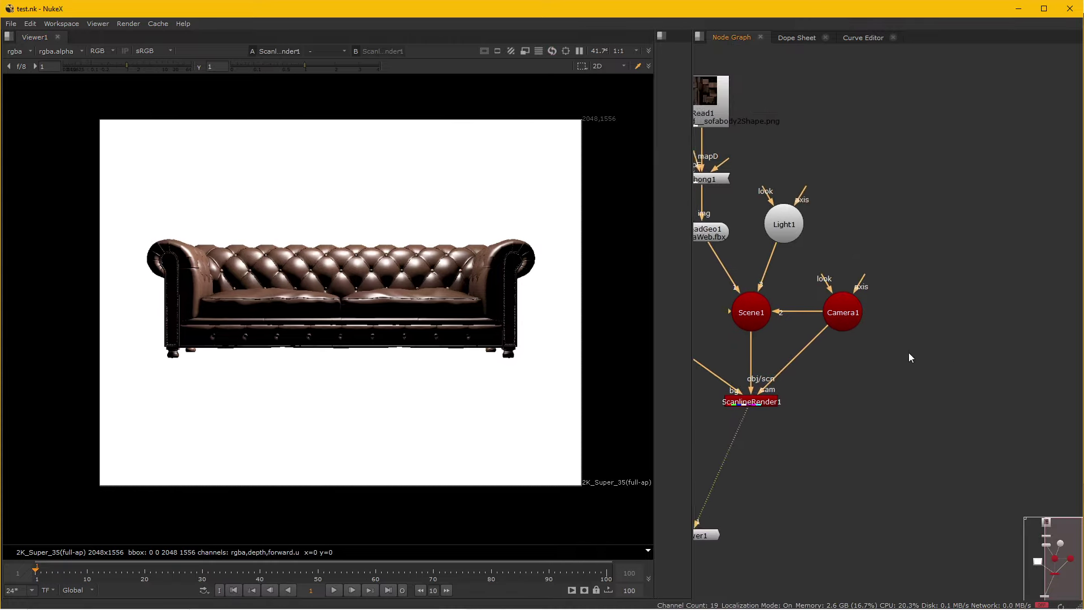
key("r")
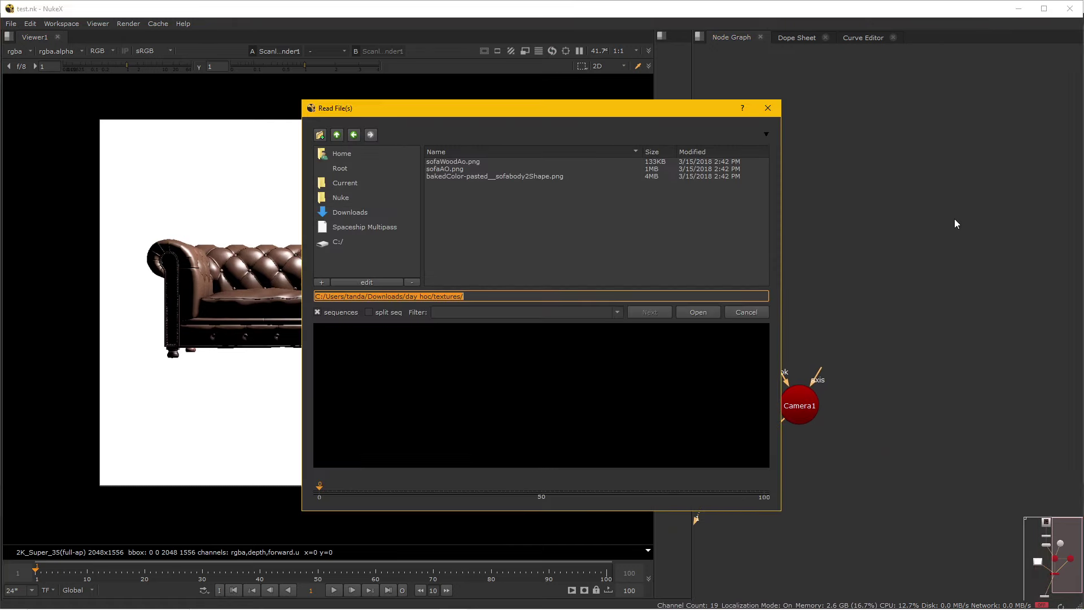
- Load top_08_gs_bg_v####.jpg from Tudor House/Footage/Live Action as a new Read2 node
left_click(339, 136)
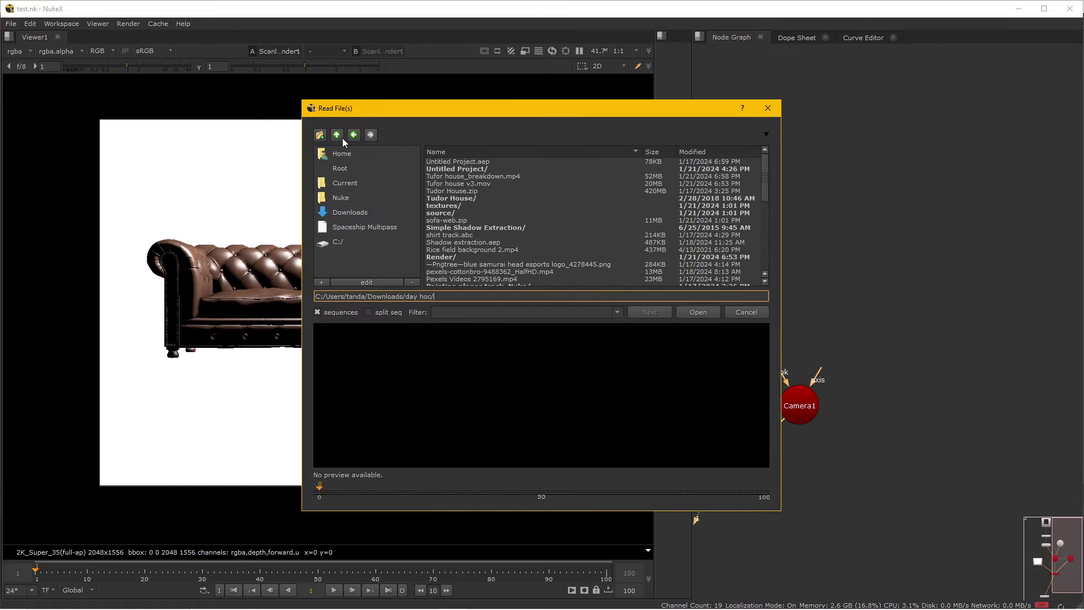
scroll(512, 260, "down", 2)
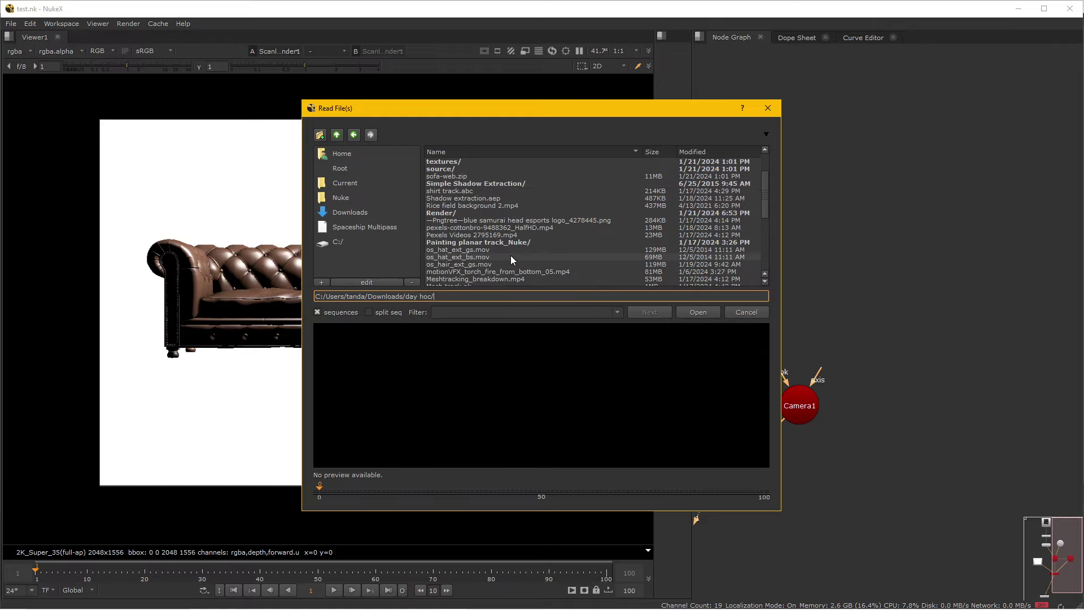
scroll(512, 260, "down", 2)
scroll(512, 260, "down", 2)
scroll(512, 260, "down", 3)
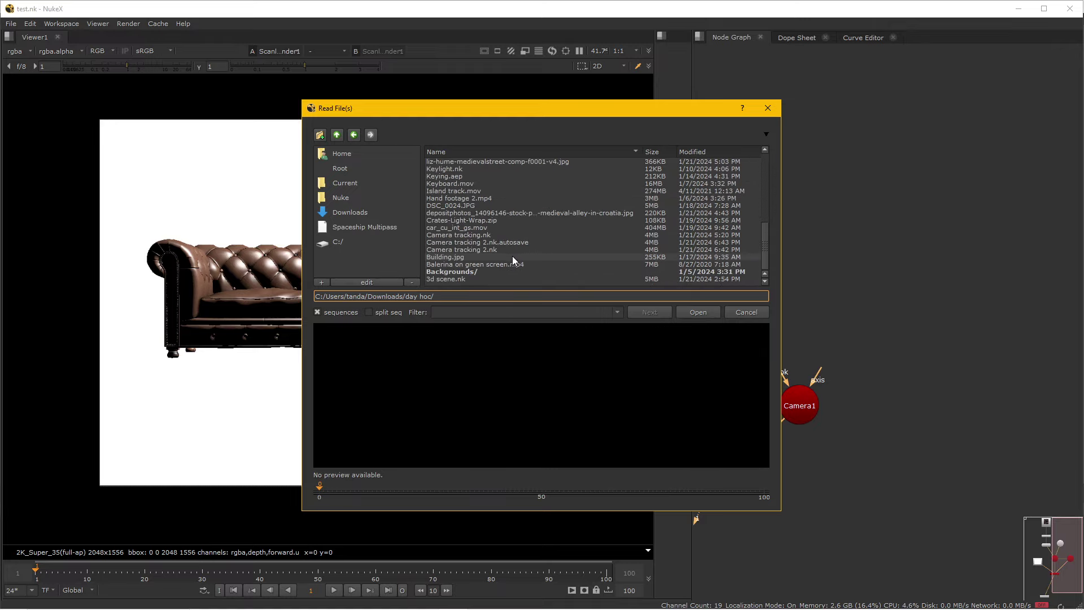
scroll(468, 271, "up", 3)
scroll(468, 259, "up", 3)
scroll(466, 237, "up", 3)
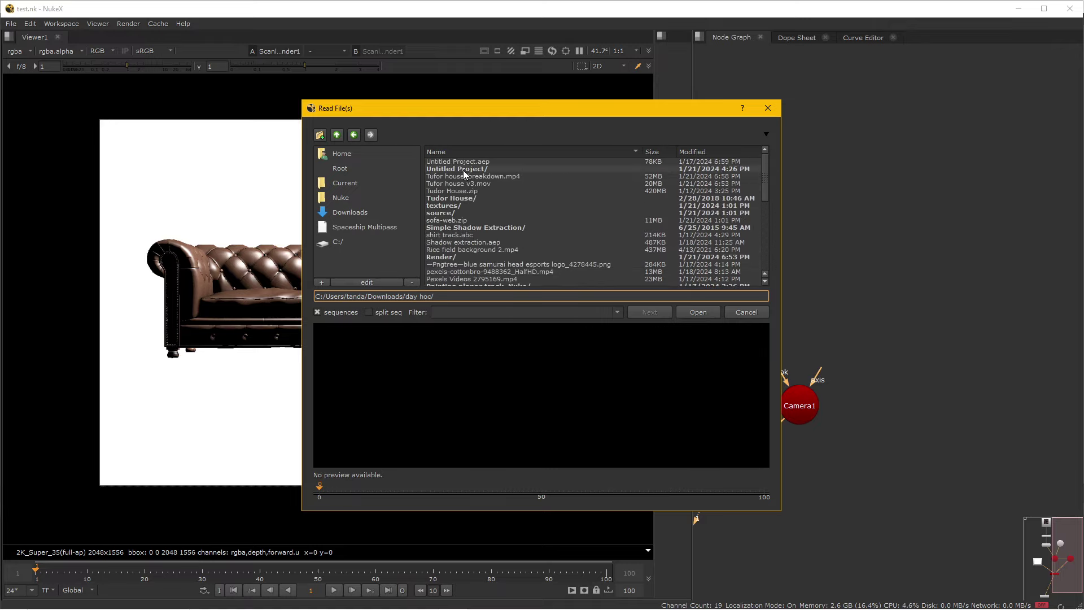
double_click(462, 199)
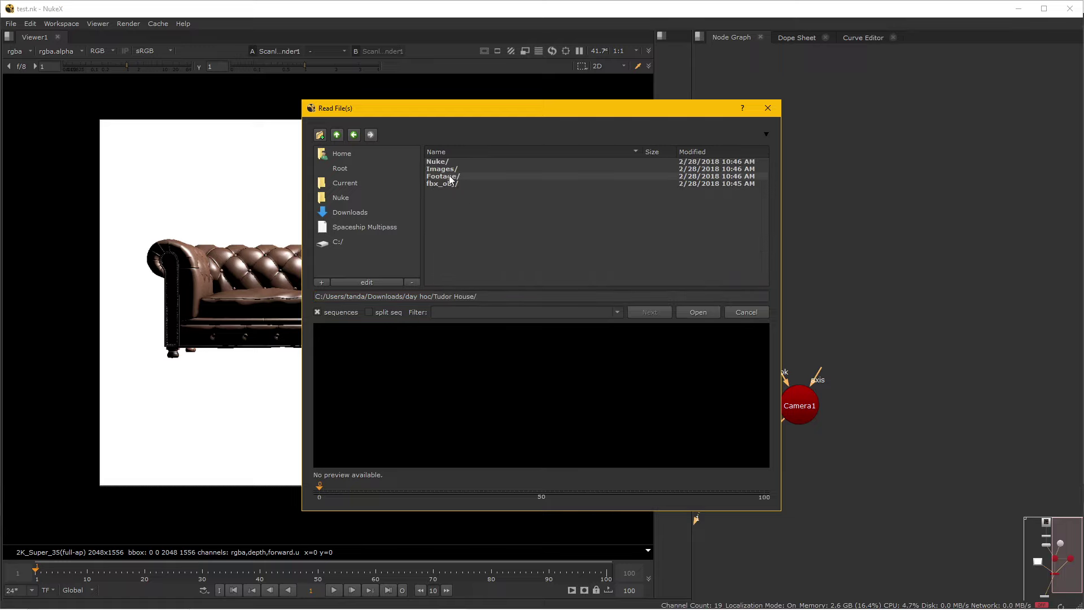
double_click(449, 177)
double_click(458, 169)
double_click(468, 162)
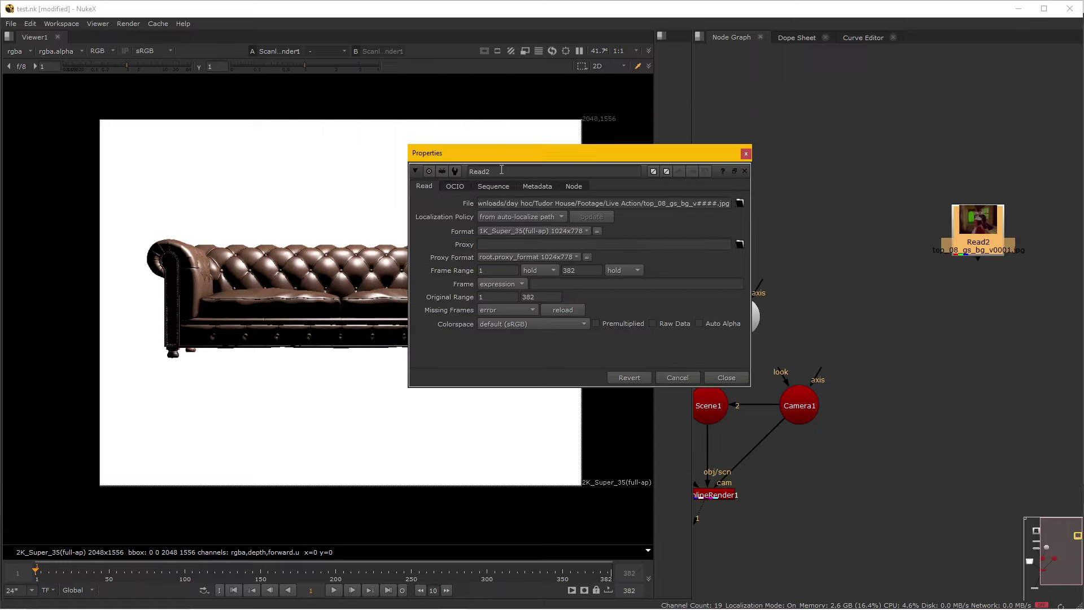
- Display Read2 in Viewer1 and place the Viewer1 node below Read2
left_click(725, 379)
scroll(969, 316, "down", 5)
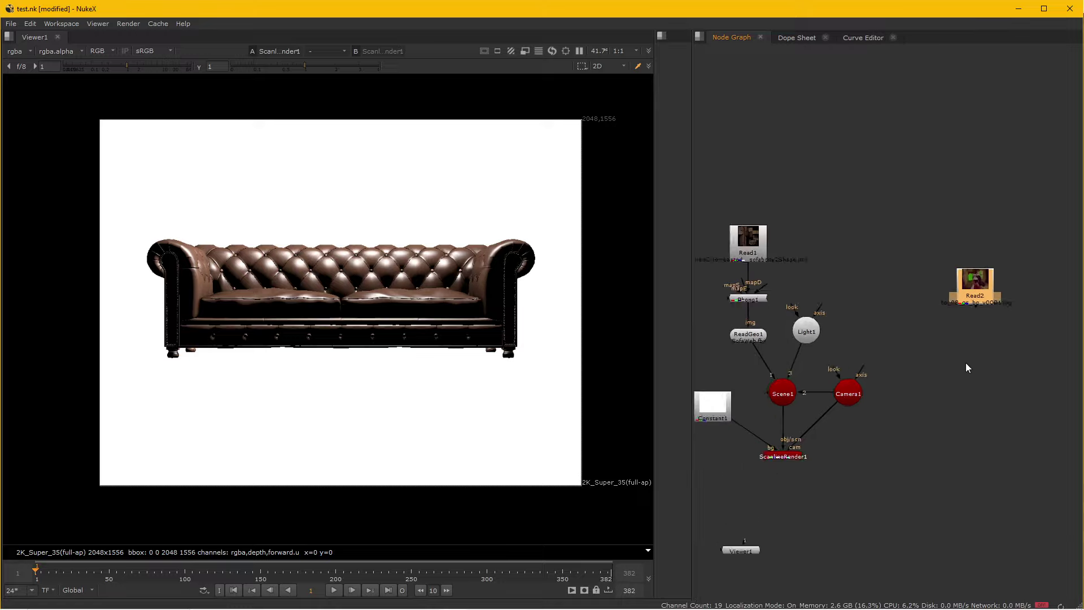
left_click_drag(748, 425, 967, 432)
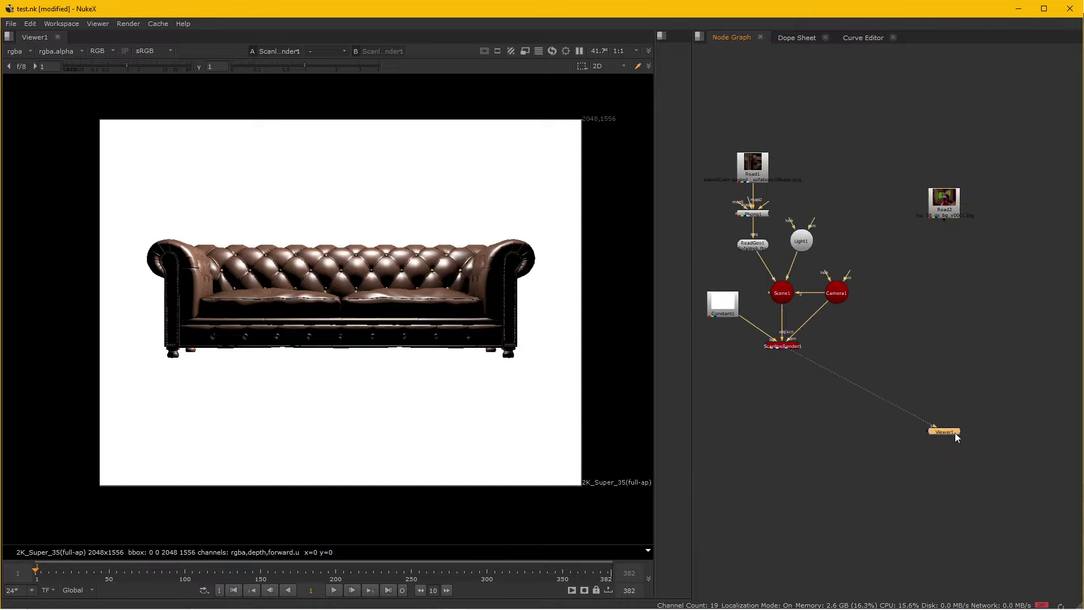
left_click(949, 209)
key("1")
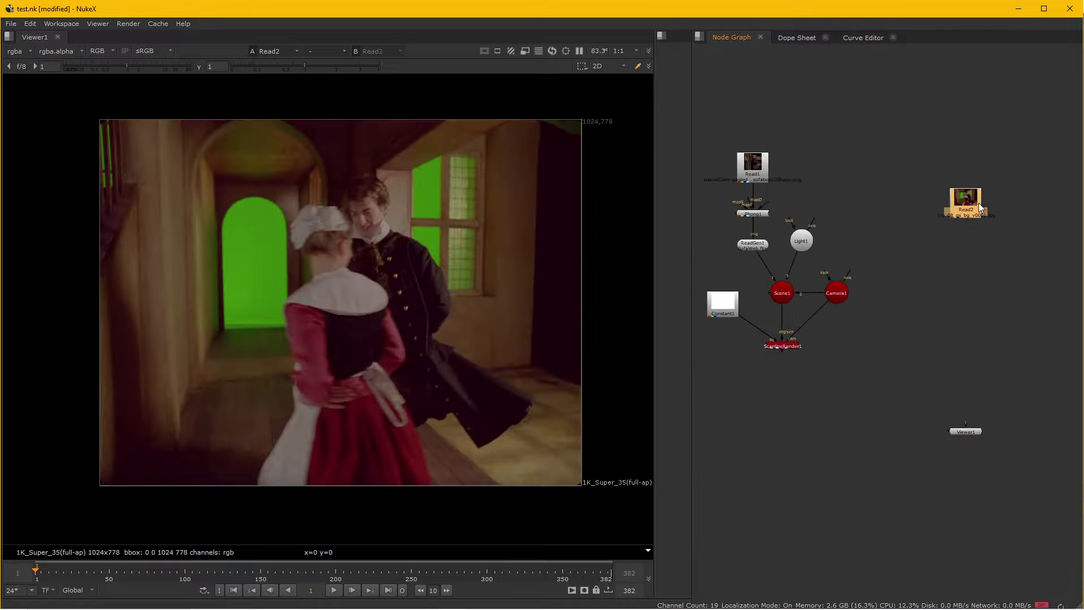
left_click_drag(948, 209, 1027, 214)
mouse_move(990, 416)
left_mouse_down()
mouse_move(821, 429)
mouse_move(863, 439)
left_mouse_up()
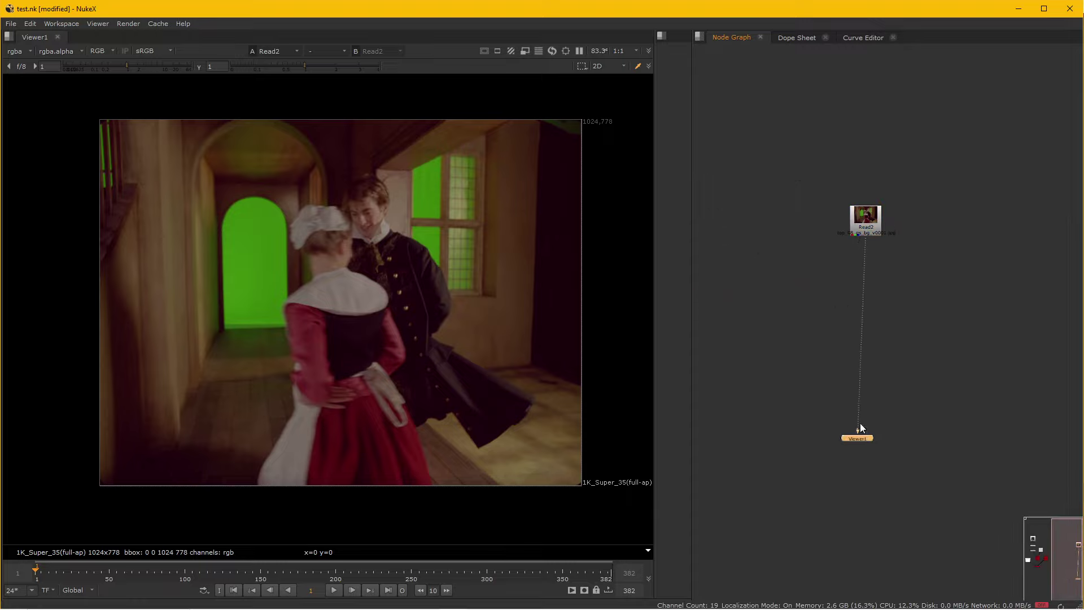
- Switch the timeline range from Global to Input and play through the top_08_gs_bg clip
scroll(876, 299, "up", 2)
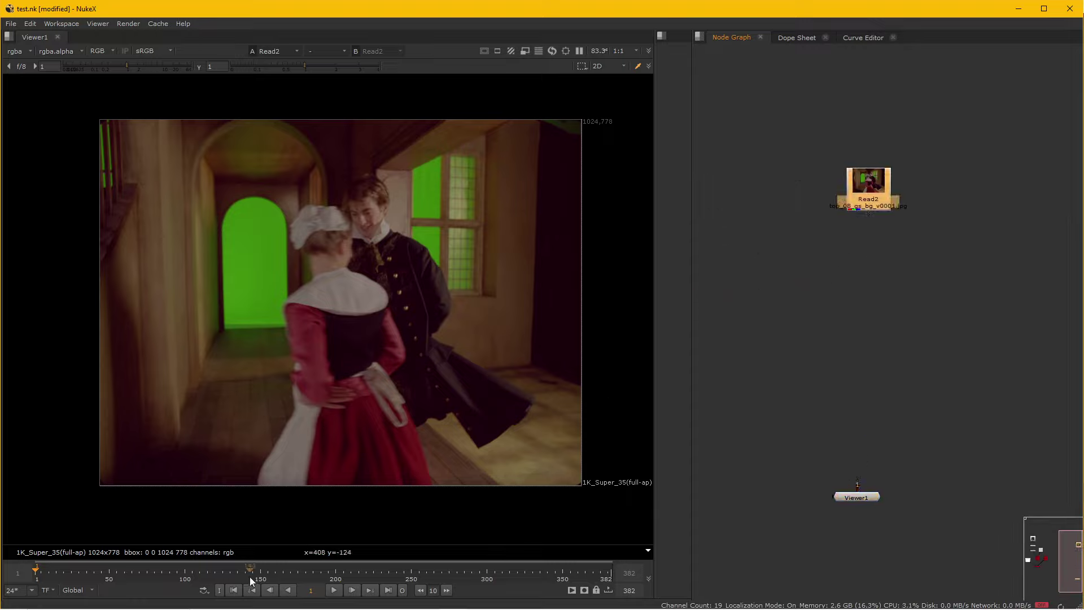
left_click(76, 590)
left_click(85, 556)
left_click(334, 591)
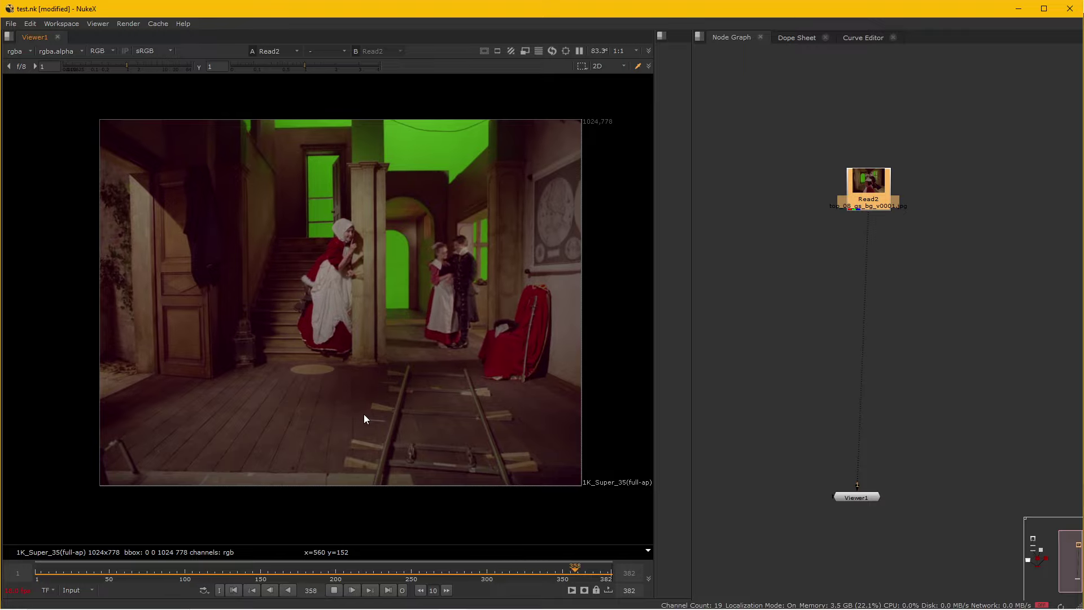
left_click(334, 593)
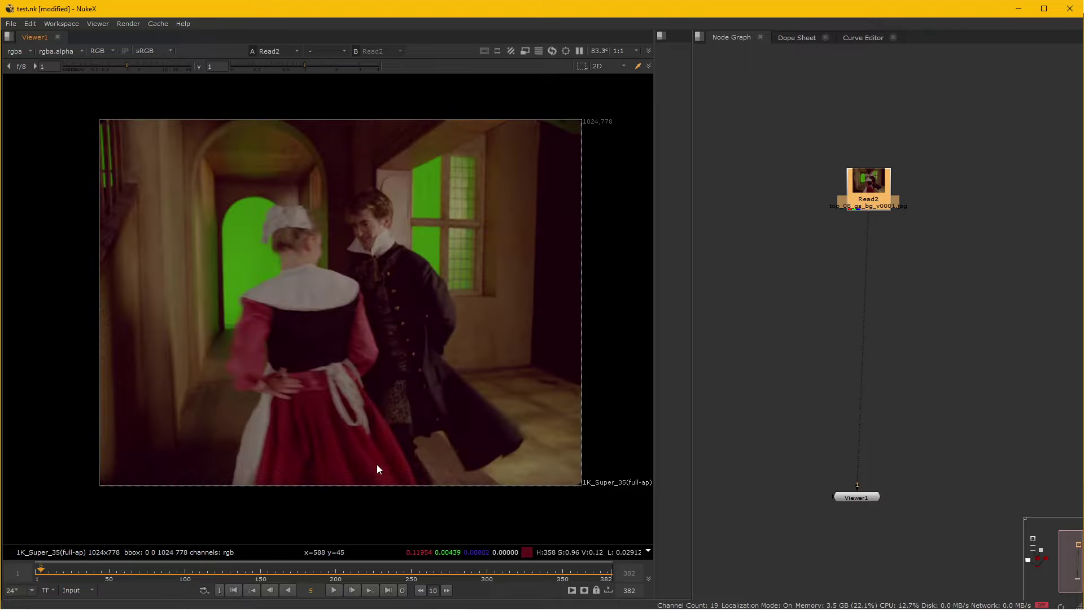
scroll(919, 241, "up", 3)
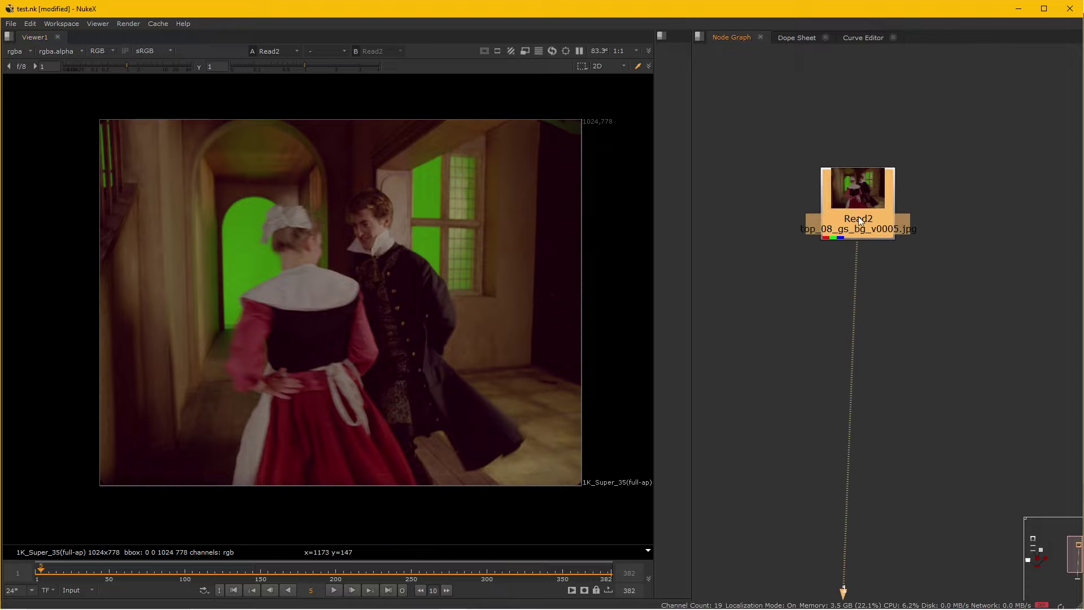
mouse_move(922, 277)
left_mouse_down()
mouse_move(852, 273)
mouse_move(925, 256)
left_mouse_up()
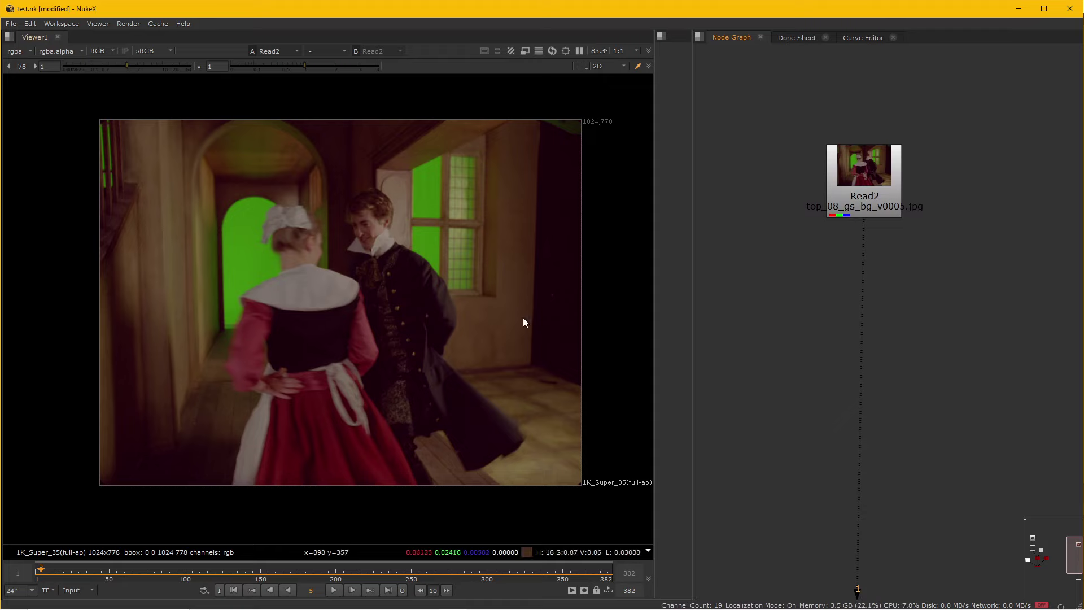
scroll(392, 353, "up", 2)
left_click_drag(392, 353, 426, 370)
scroll(869, 329, "down", 1)
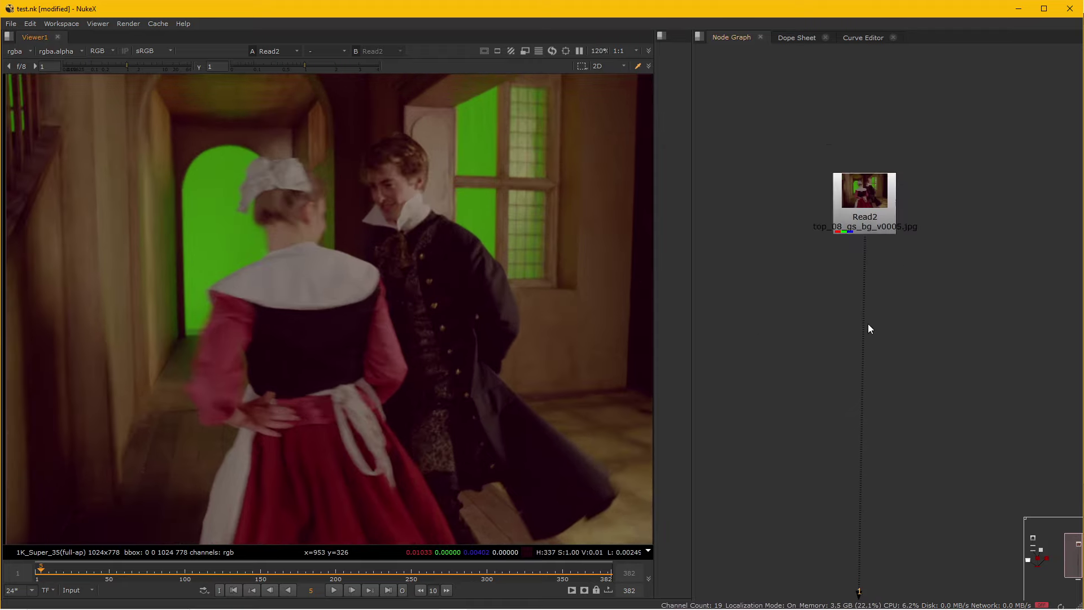
- Create a Read node and load the Noisy Sample Clip mp4 from the Downloads folder
key("r")
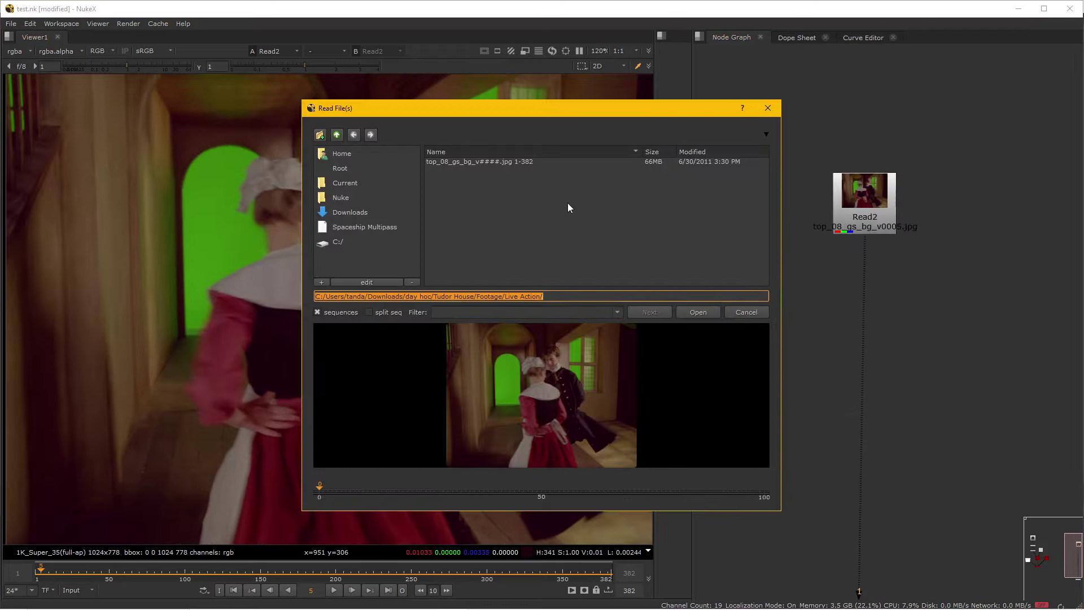
left_click(335, 135)
left_click(335, 135)
left_click(335, 135)
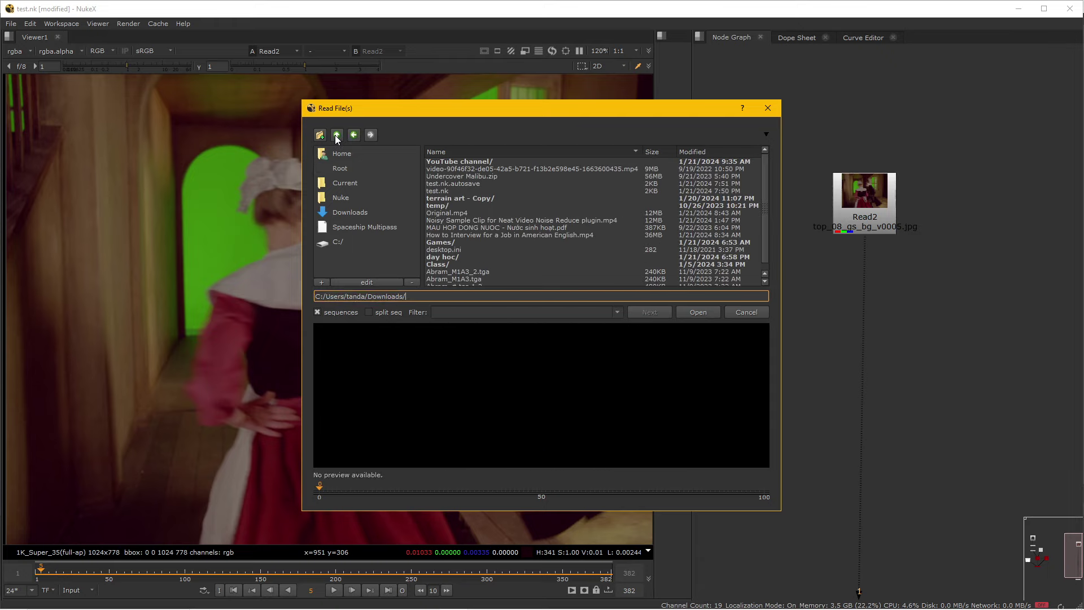
left_click(335, 135)
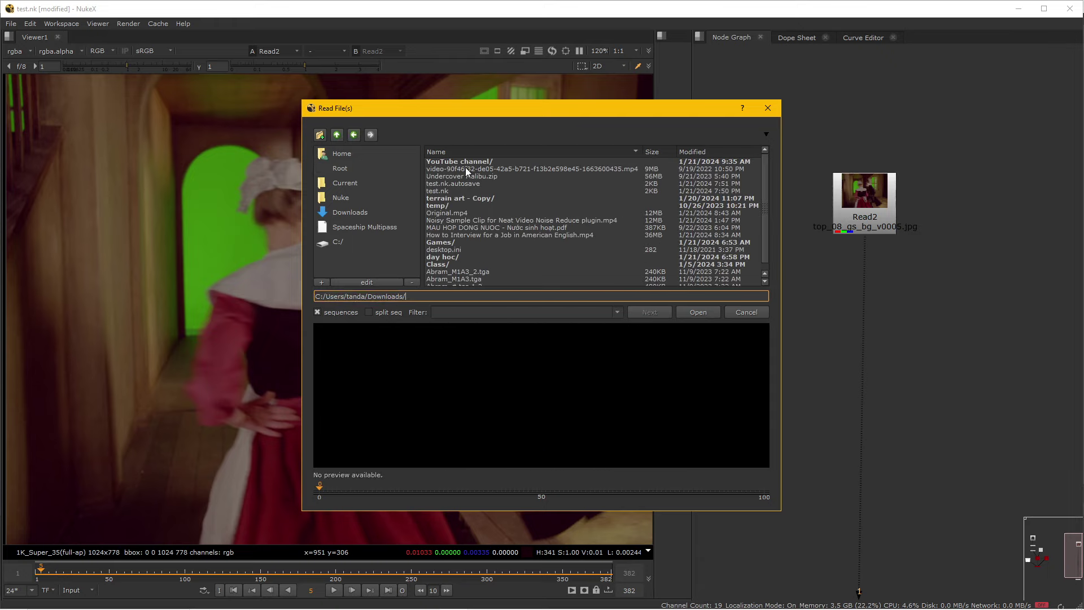
double_click(486, 220)
- Move Read3 to the right, show it in Viewer1, select it and bring up node search
left_click(902, 321)
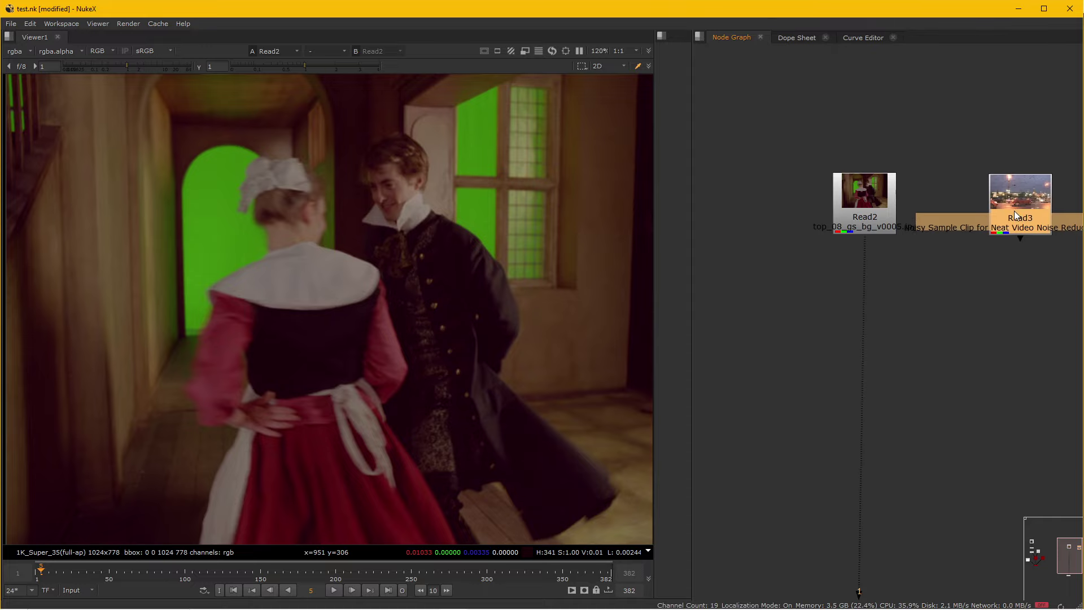
left_click_drag(889, 235, 950, 234)
key("1")
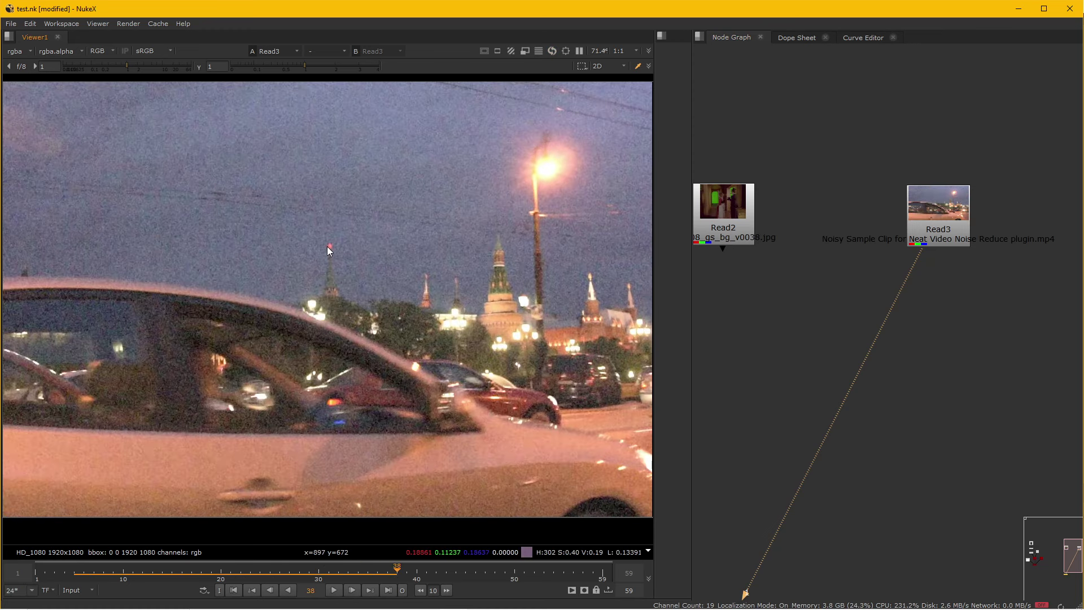
scroll(326, 247, "up", 3)
left_click(930, 231)
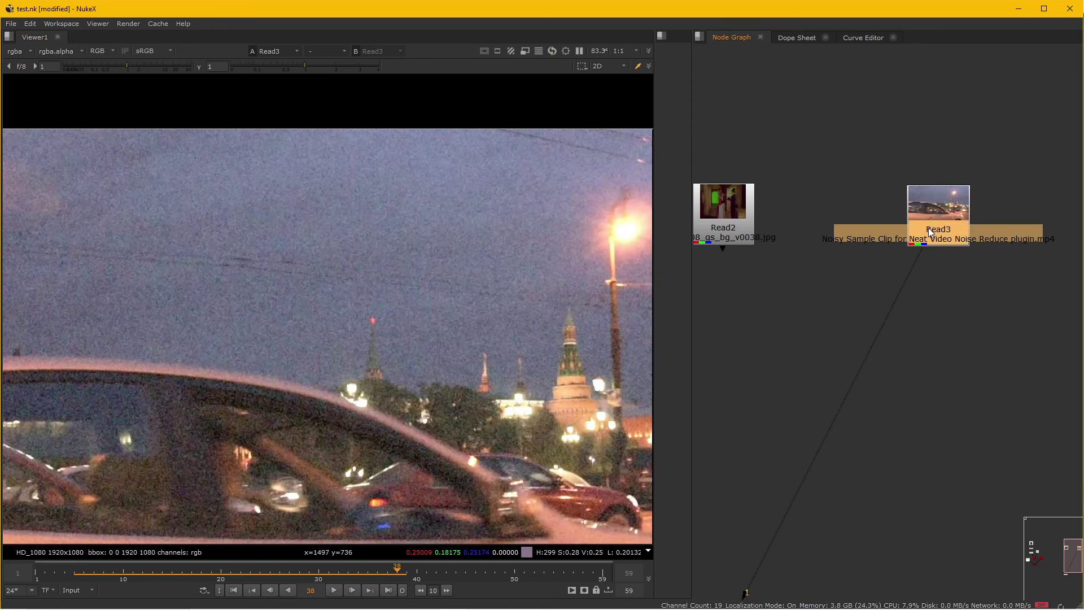
key("Tab")
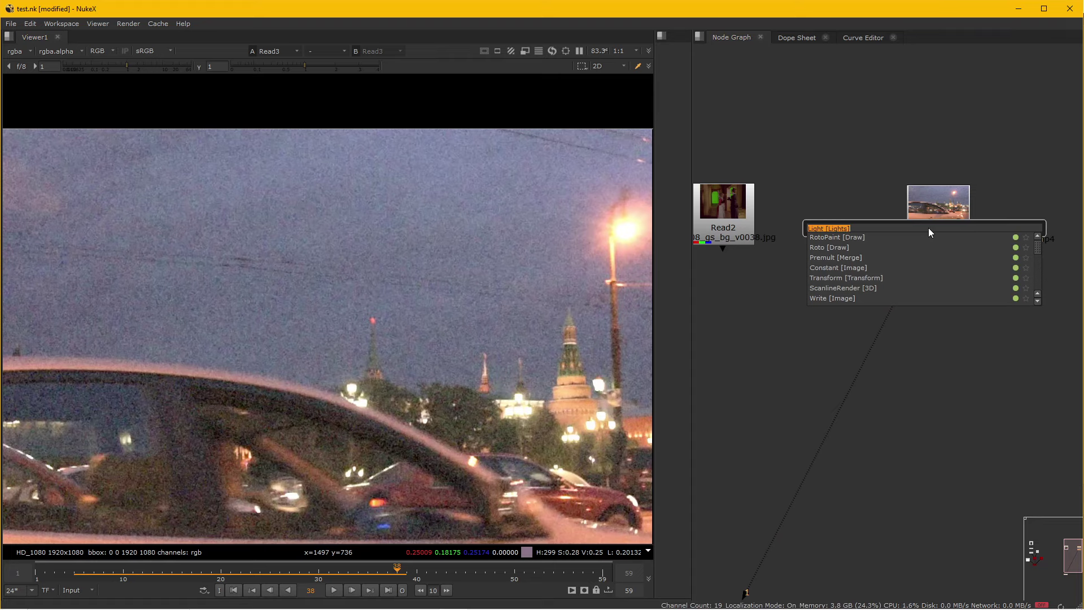
- Add a Denoise node after Read3 and position it below the Read node
type("denoise")
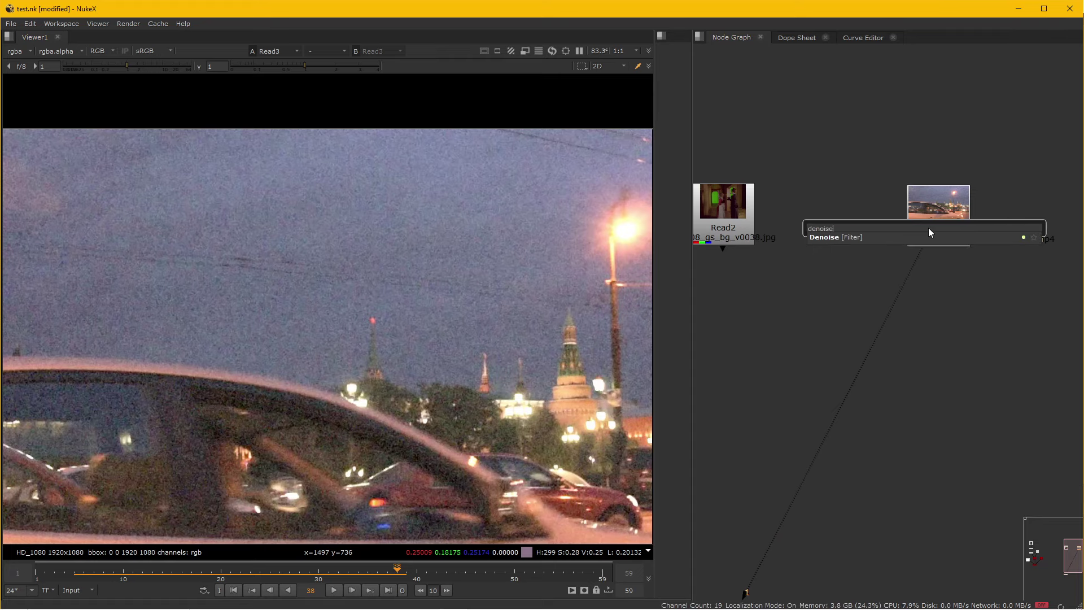
left_click(912, 239)
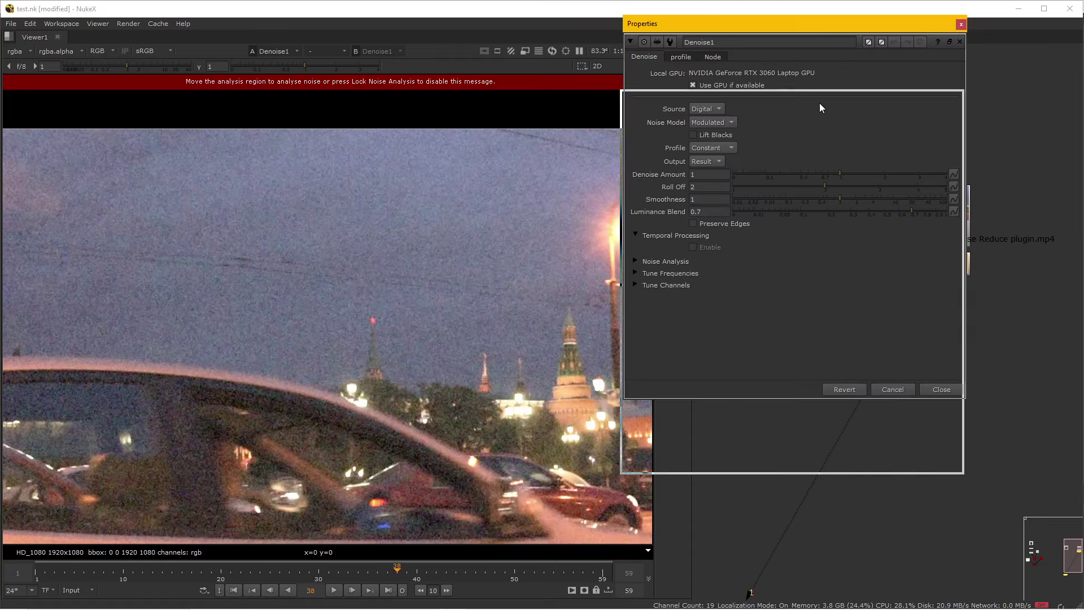
left_click_drag(819, 24, 705, 159)
left_click(962, 328)
left_click_drag(960, 333, 952, 305)
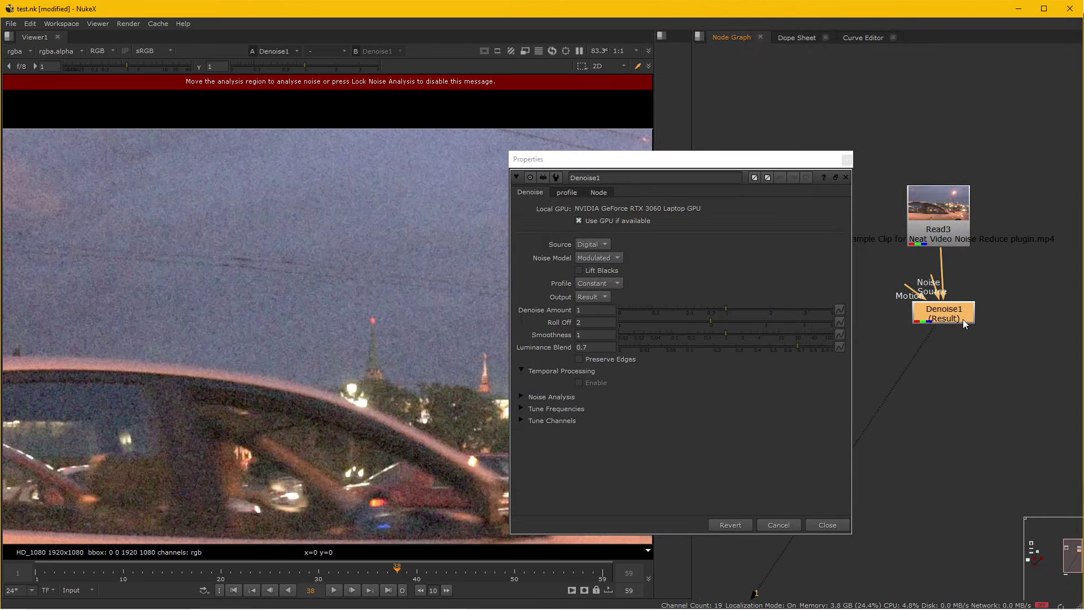
scroll(271, 347, "down", 5)
scroll(237, 373, "up", 2)
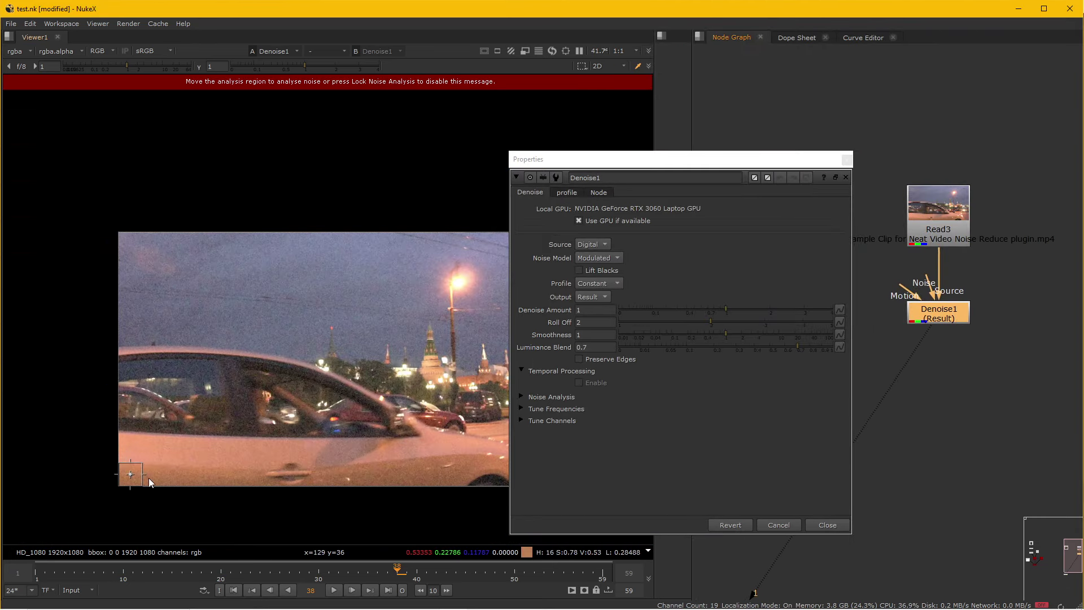
- Place the noise analysis region on the plain sky and set Denoise Amount to 4
left_click_drag(131, 476, 174, 448)
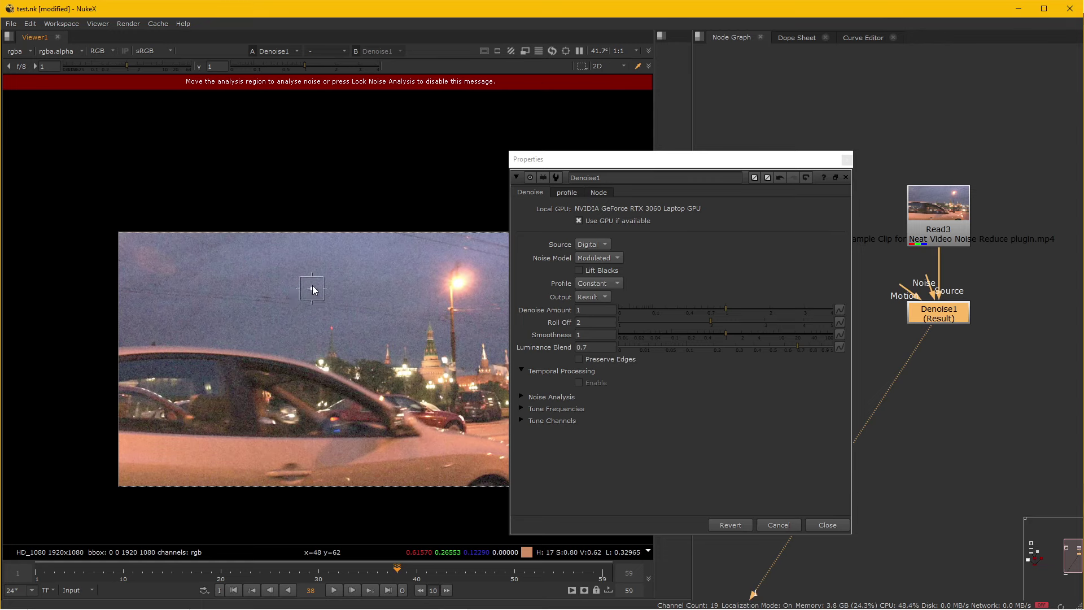
scroll(284, 326, "up", 2)
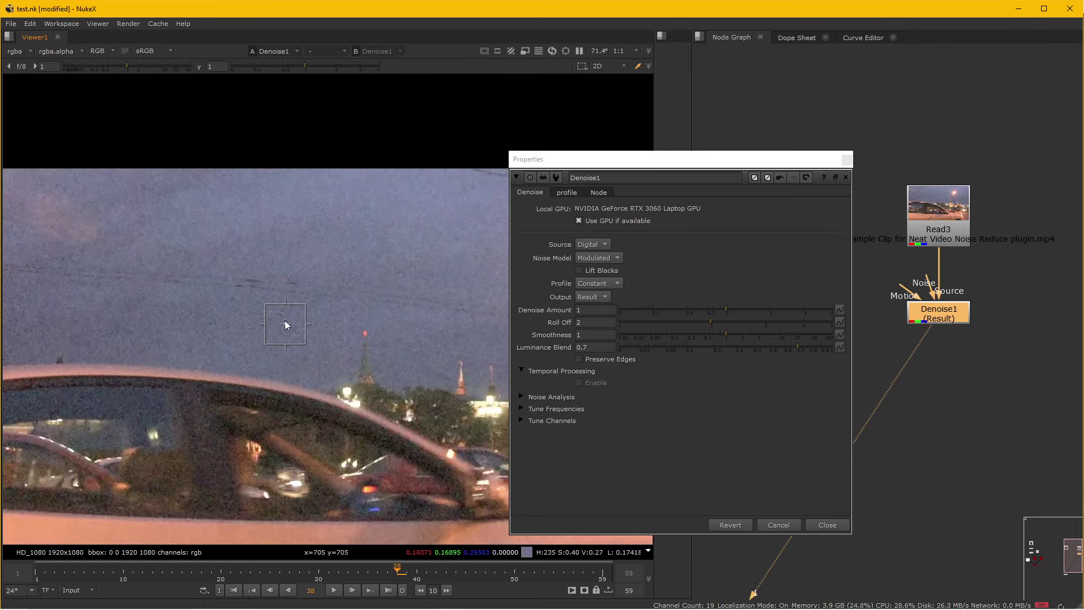
scroll(285, 330, "up", 1)
scroll(287, 336, "up", 1)
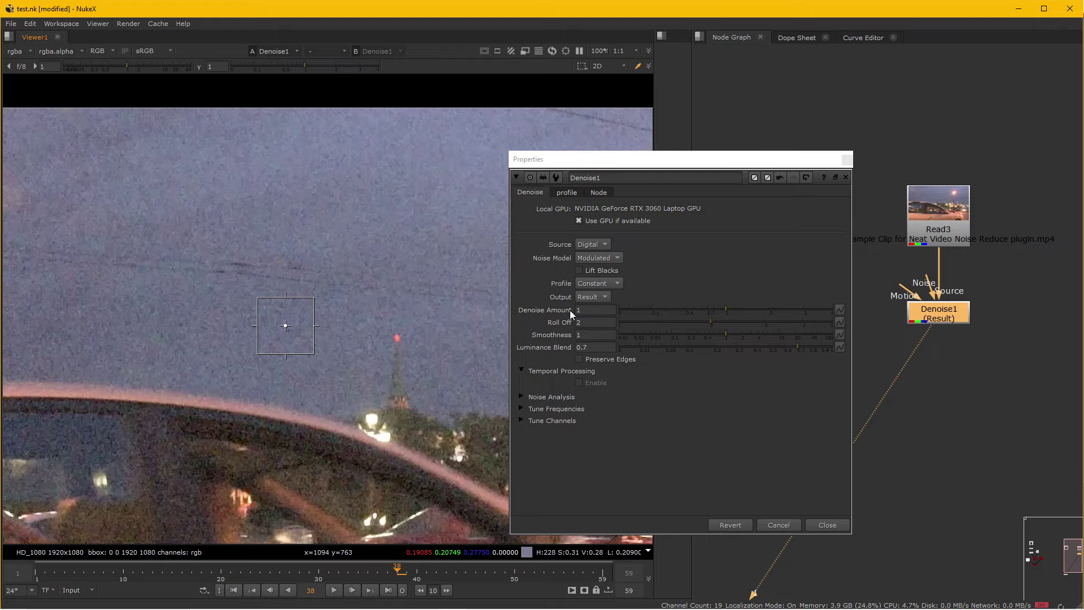
left_click_drag(578, 162, 585, 160)
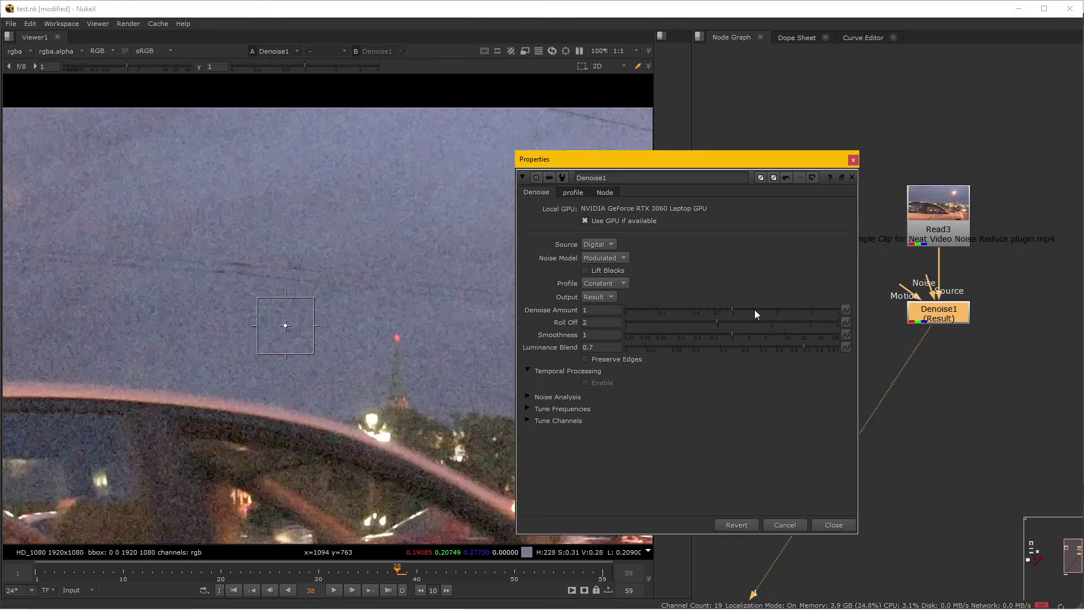
left_click_drag(817, 311, 838, 309)
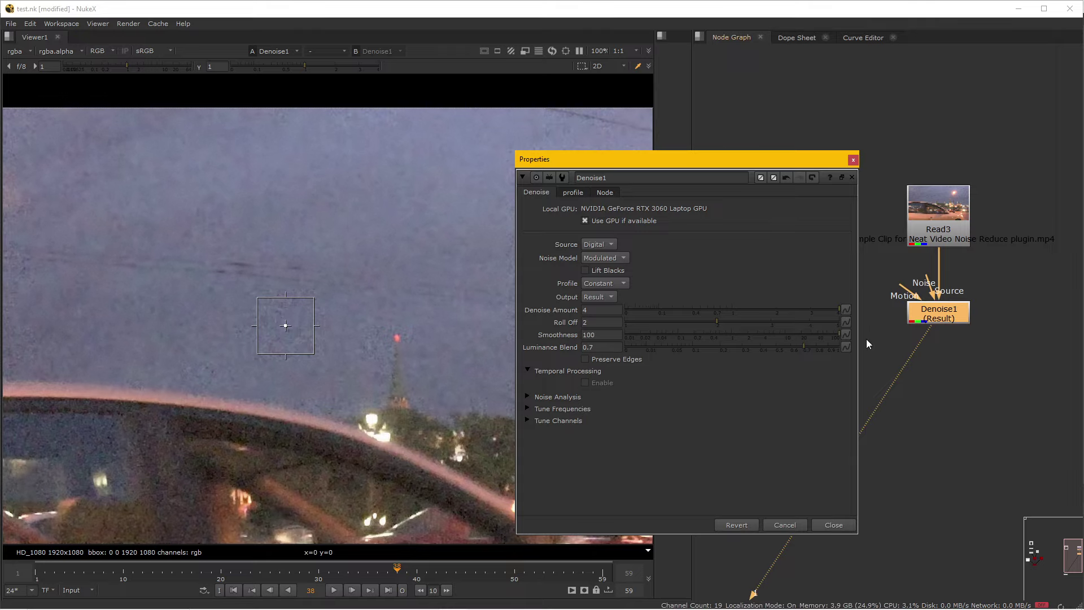
- Toggle Denoise1 on and off to compare with the noisy original, then delete it
scroll(356, 379, "down", 1)
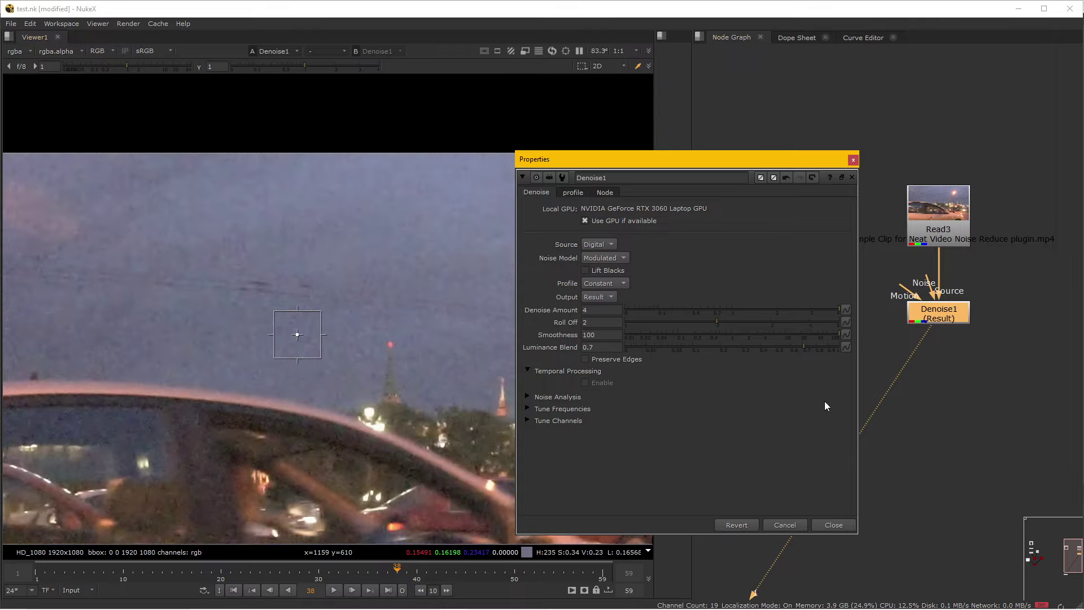
left_click(943, 320)
key("d")
key("d")
scroll(377, 364, "up", 1)
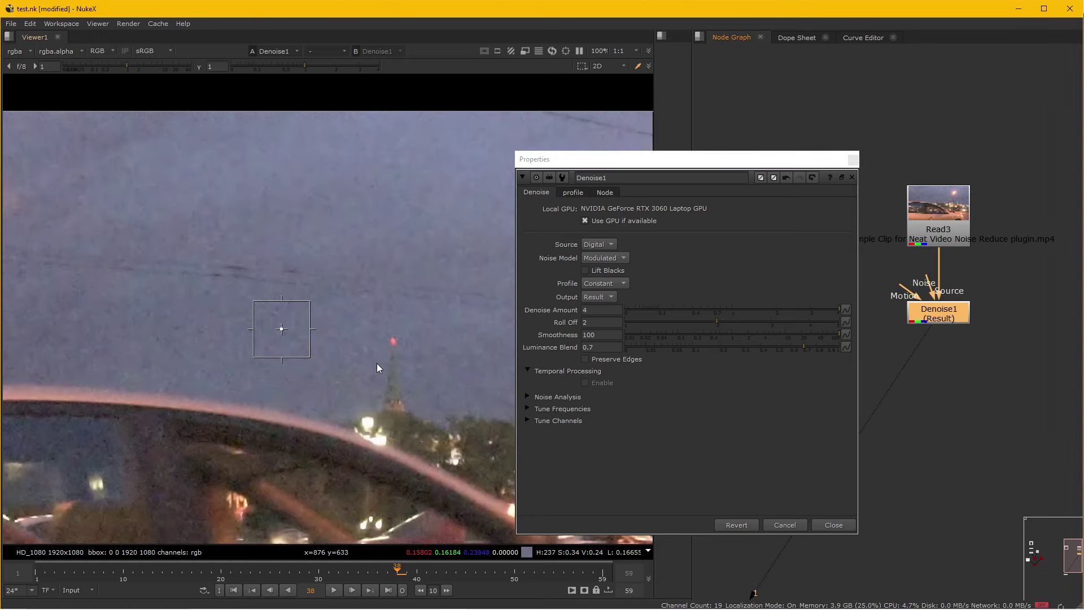
key("d")
key("d")
key("d")
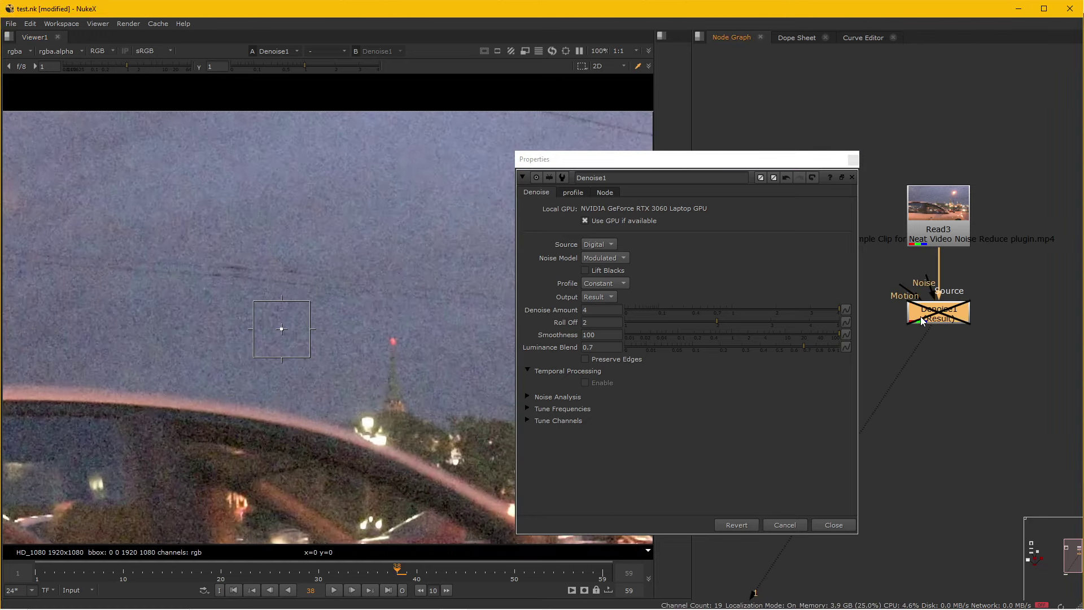
key("d")
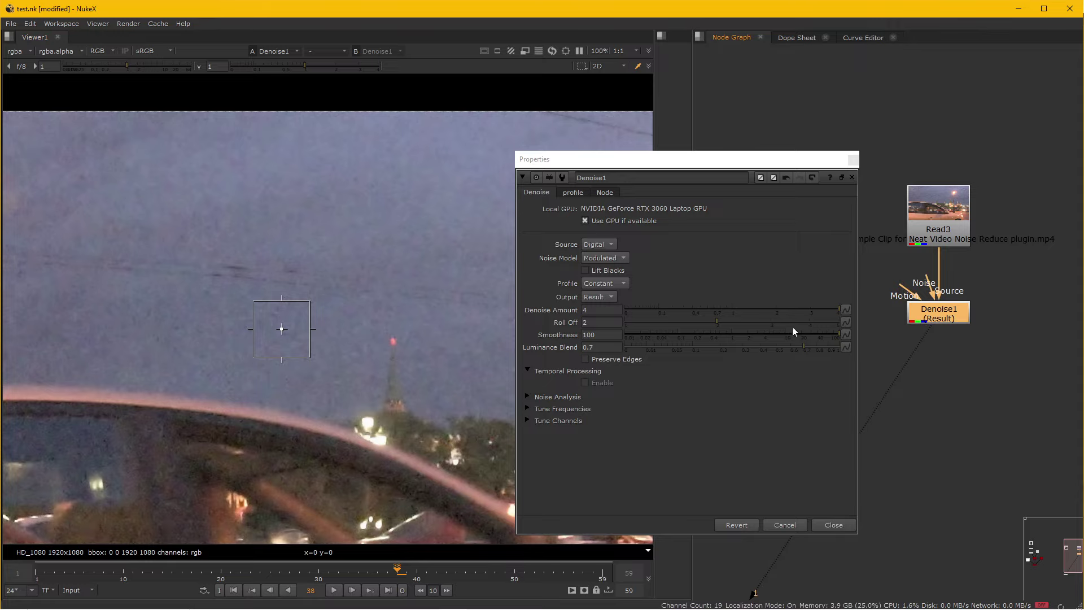
key("d")
key("d")
scroll(266, 400, "down", 1)
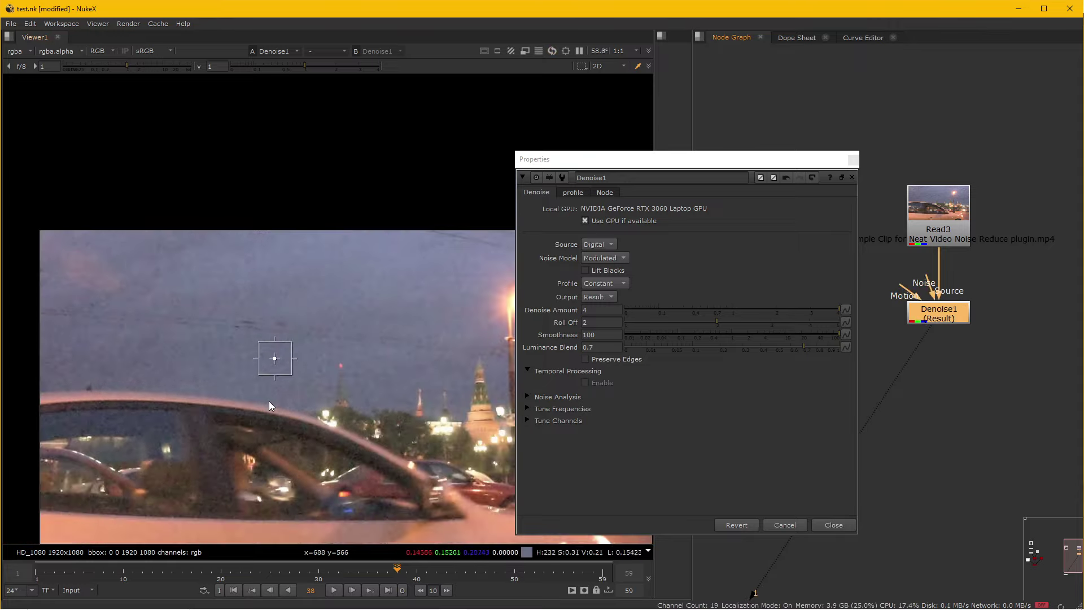
scroll(268, 401, "down", 2)
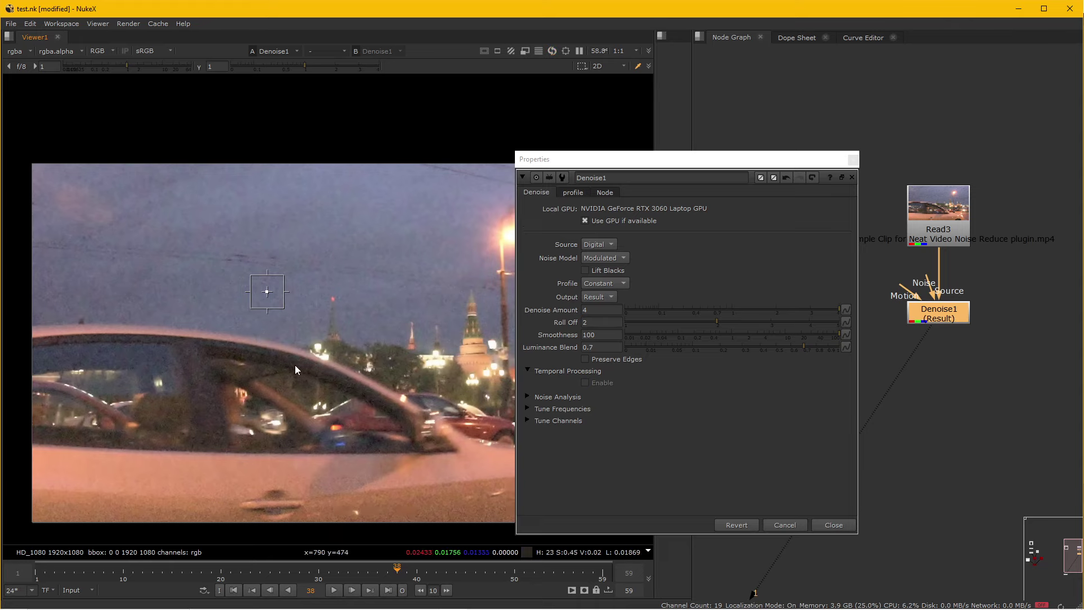
scroll(283, 366, "up", 1)
key("d")
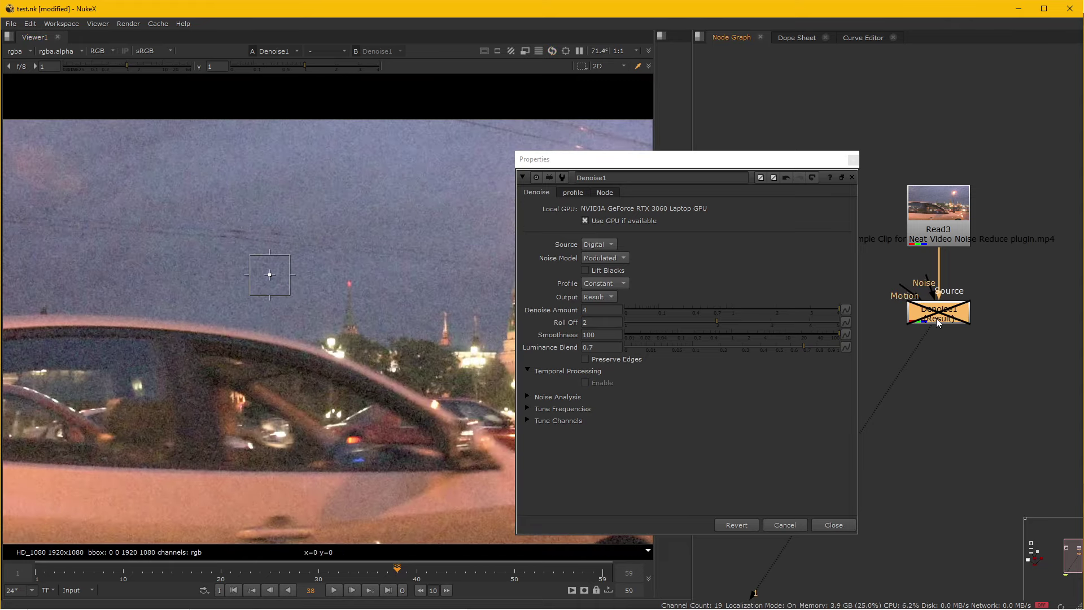
key("d")
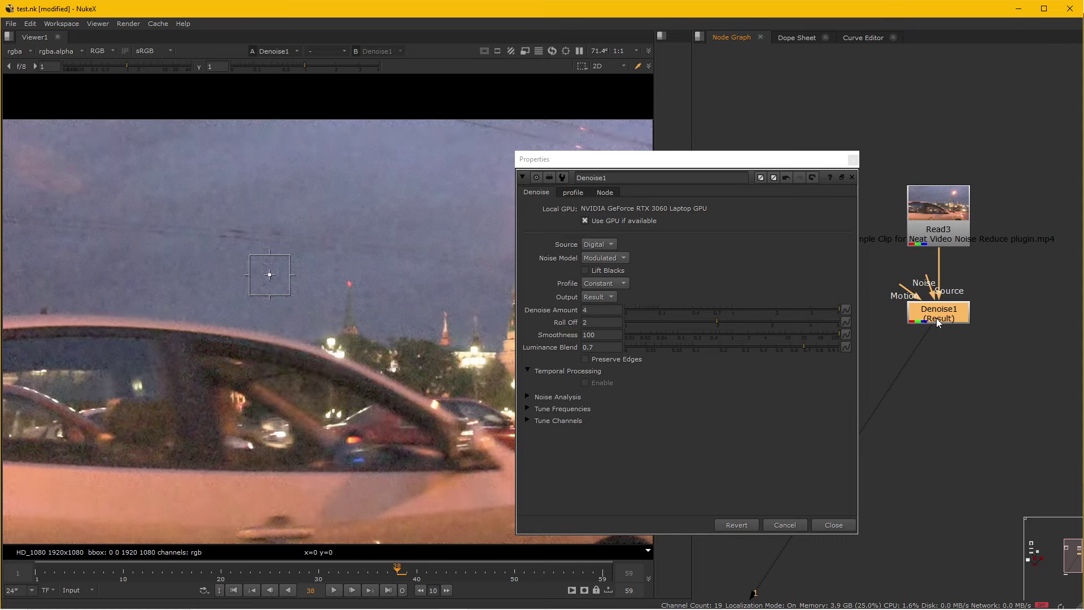
key("Delete")
- View the Read2 green-screen clip and add a Denoise node below it
left_click_drag(804, 298, 921, 306)
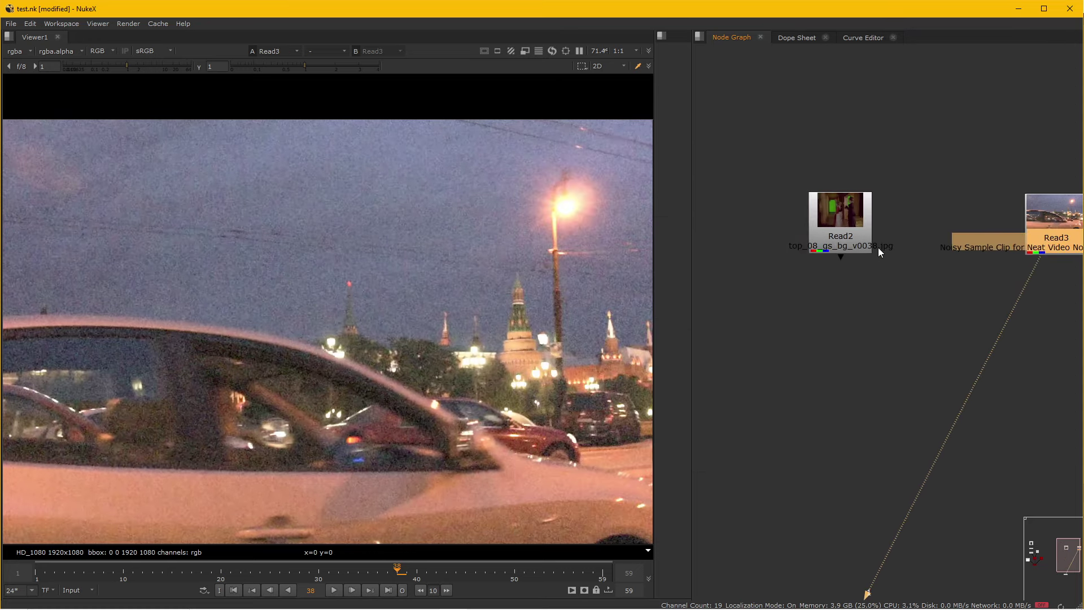
left_click(853, 228)
key("1")
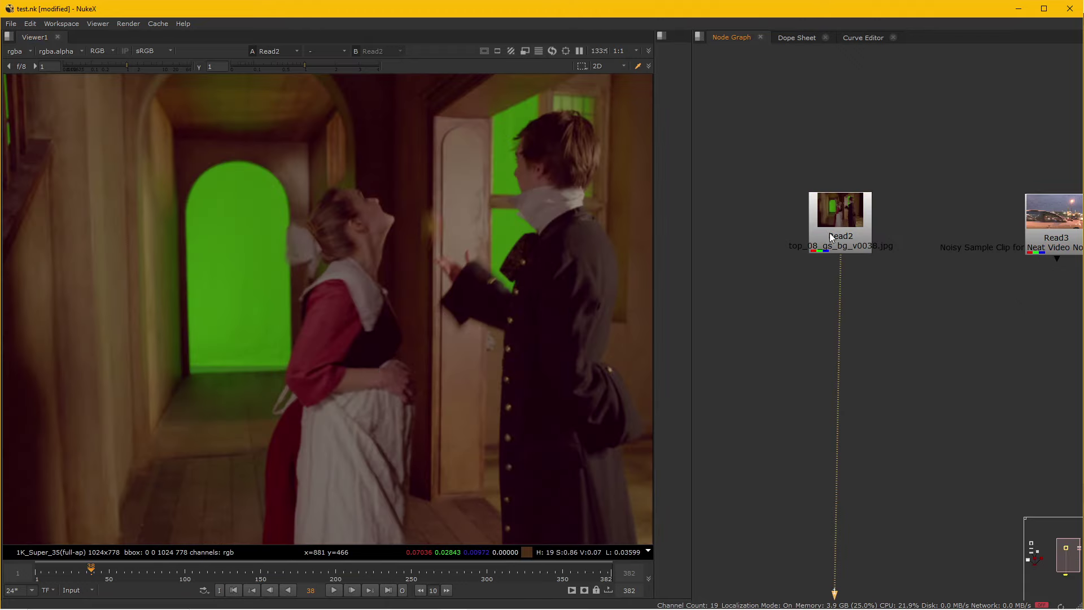
key("Tab")
type("deno")
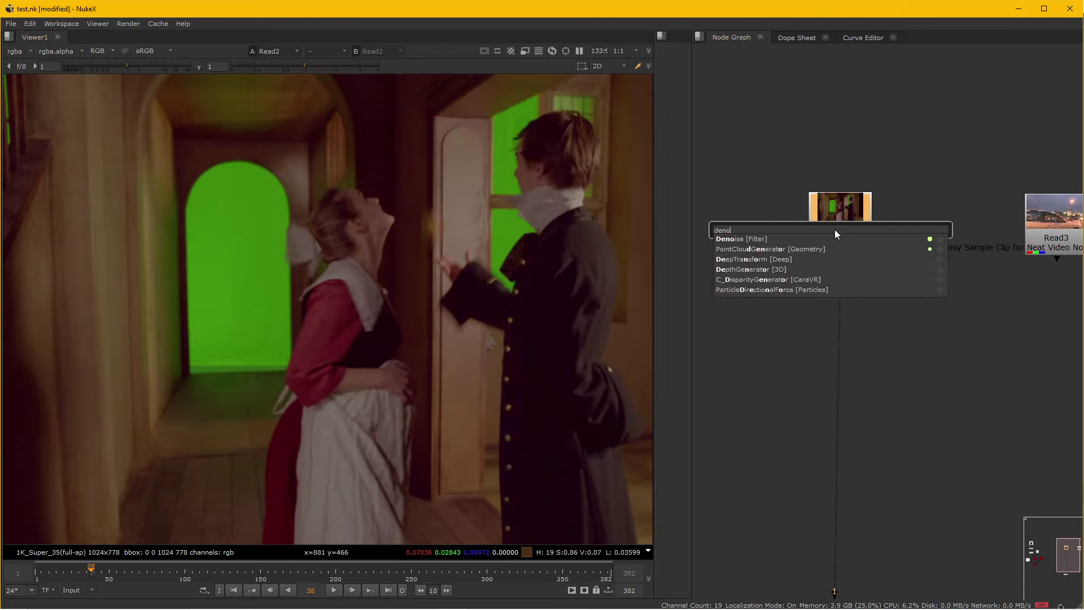
type("ise")
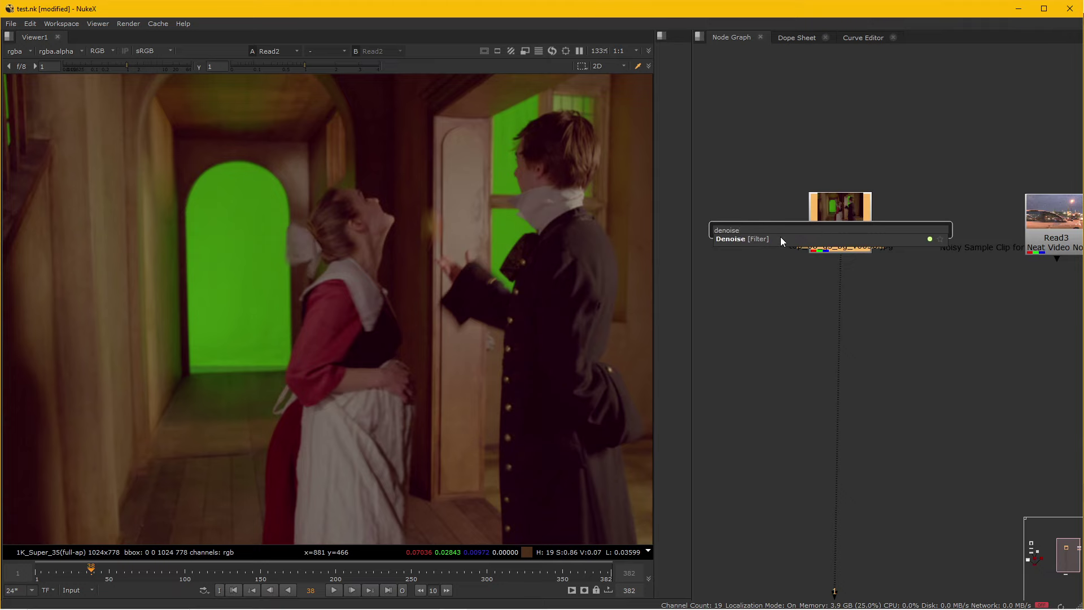
left_click(780, 236)
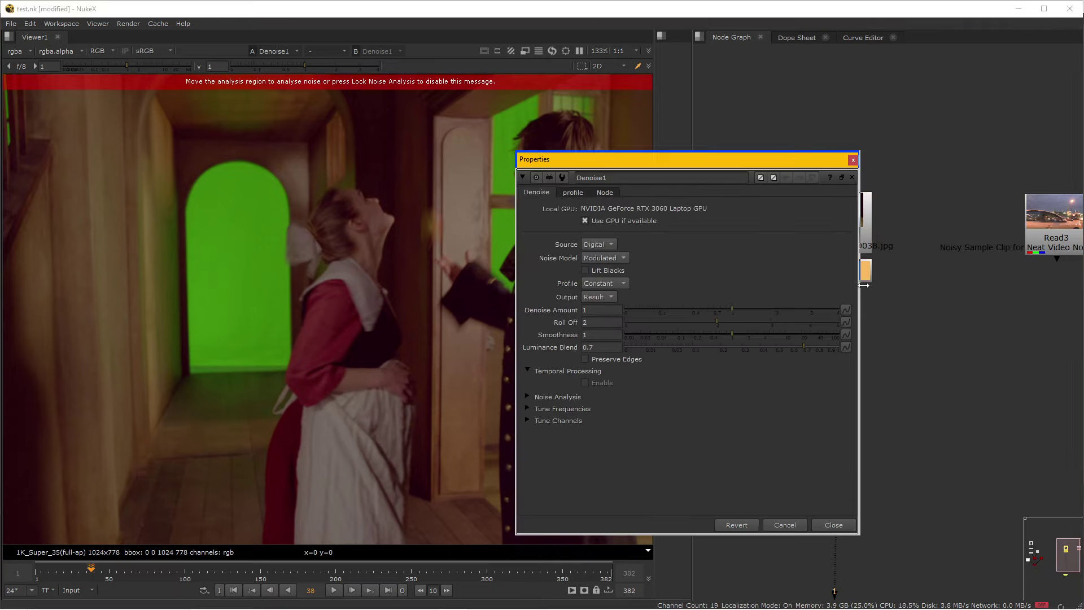
- Place the analysis region on the plain wall; set Denoise Amount 2.26 and Smoothness 10
mouse_move(745, 162)
left_mouse_down()
mouse_move(760, 234)
mouse_move(595, 375)
left_mouse_up()
scroll(296, 350, "down", 2)
scroll(296, 351, "down", 2)
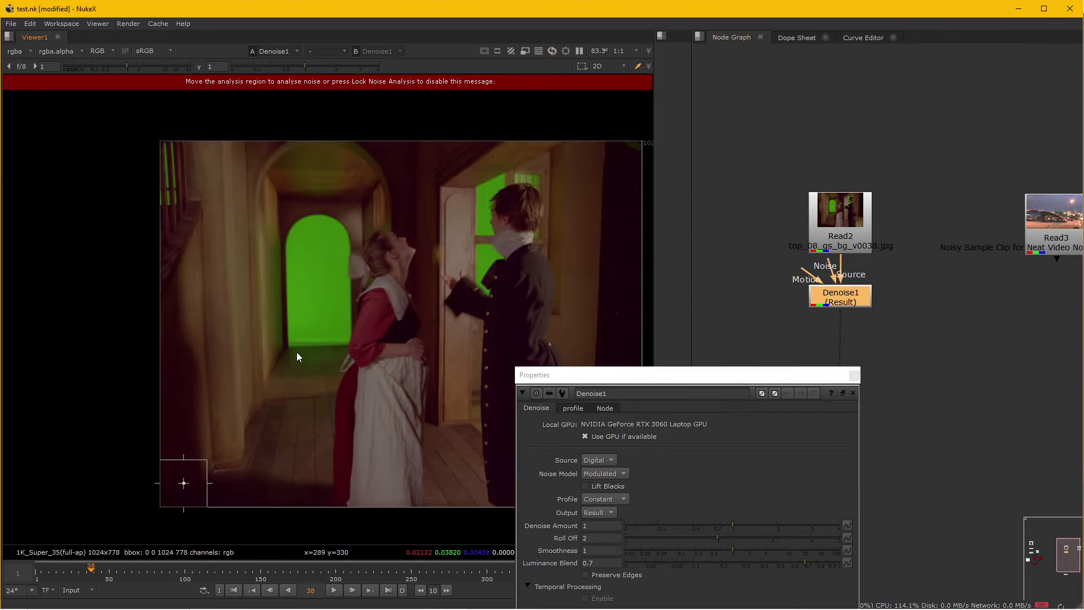
mouse_move(192, 484)
left_mouse_down()
mouse_move(78, 509)
mouse_move(136, 376)
left_mouse_up()
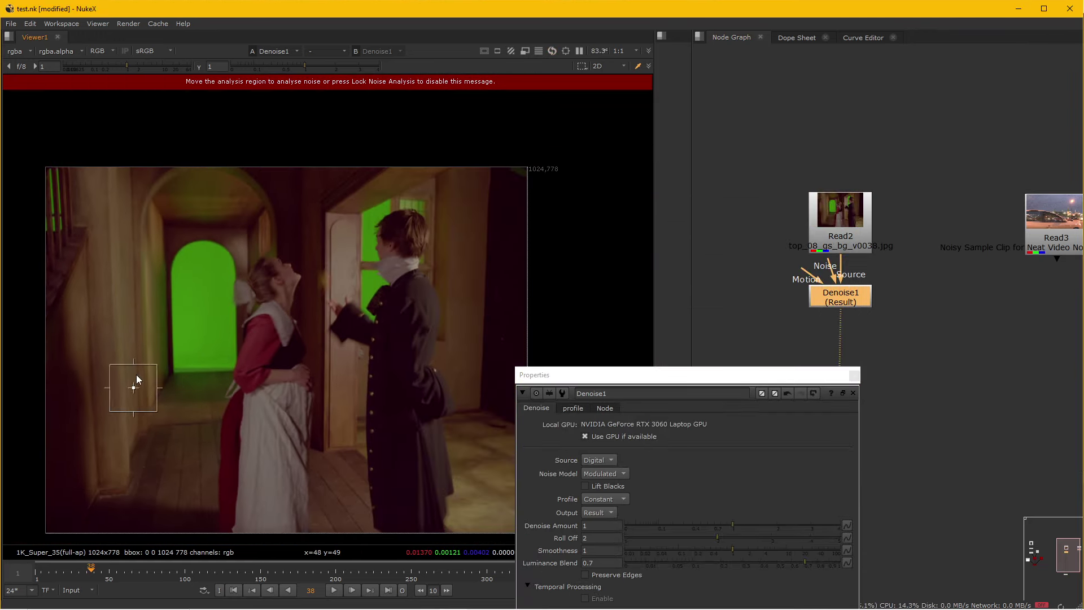
scroll(209, 364, "up", 1)
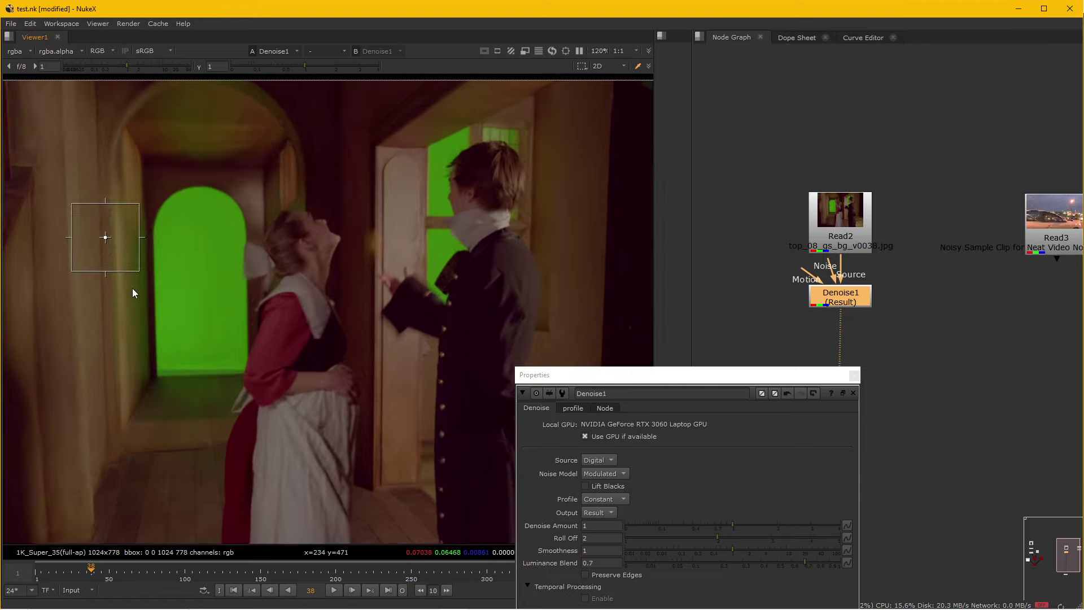
scroll(167, 310, "up", 1)
scroll(175, 311, "up", 1)
scroll(225, 319, "up", 1)
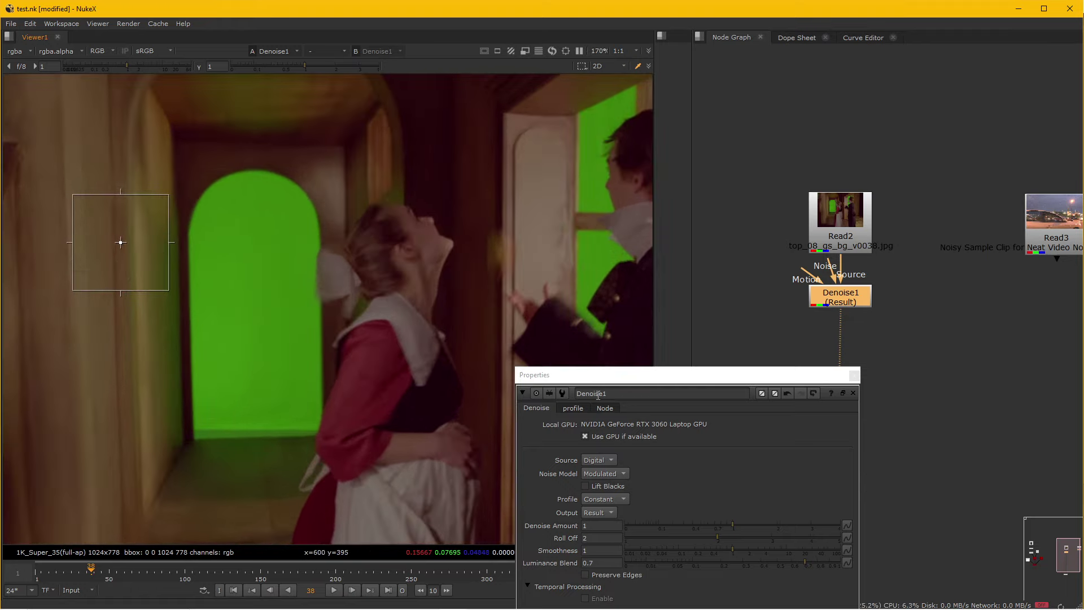
left_click_drag(742, 521, 796, 528)
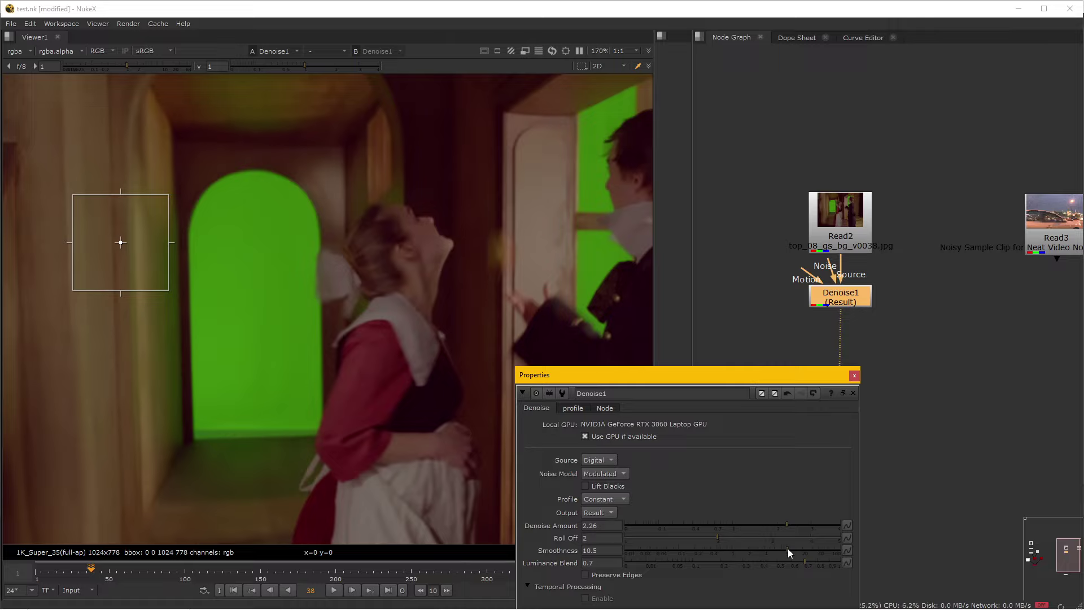
left_click_drag(787, 549, 786, 548)
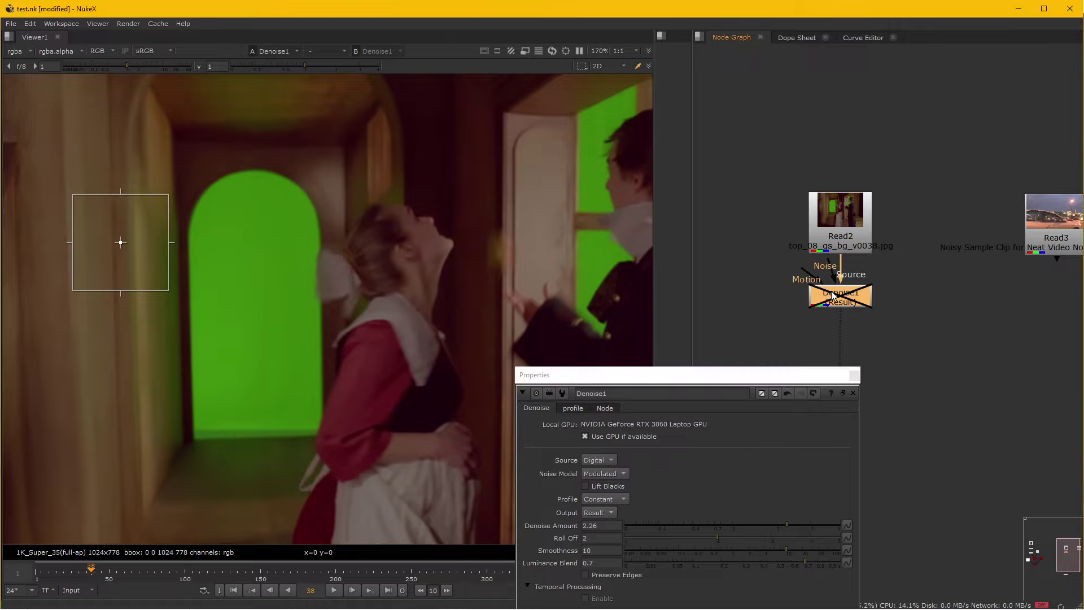
- Toggle Denoise1 to compare with the original, then close its properties and tidy the graph
scroll(406, 256, "up", 2)
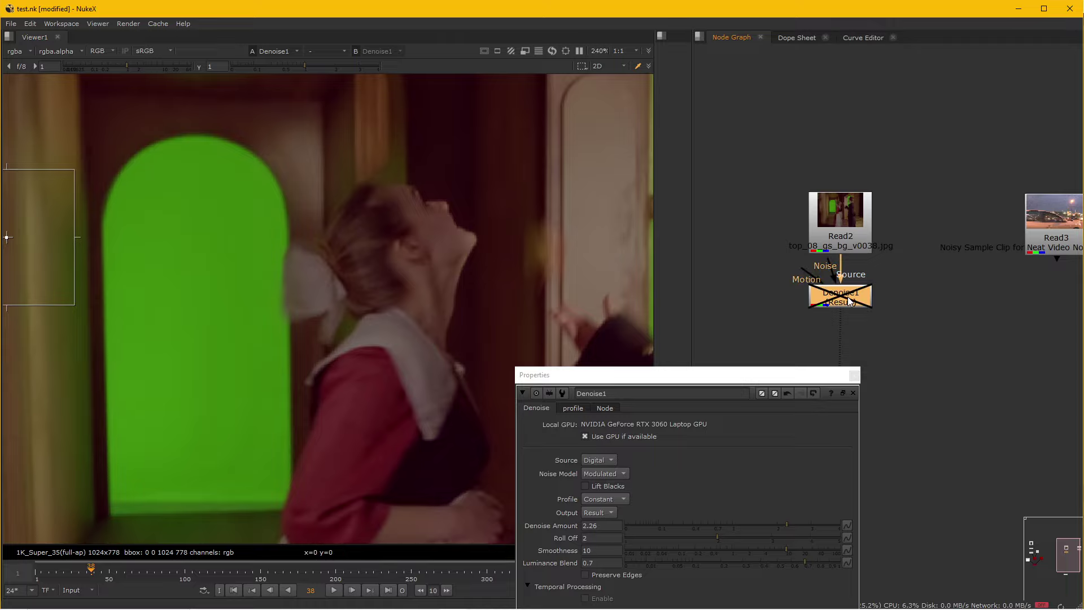
scroll(537, 282, "up", 2)
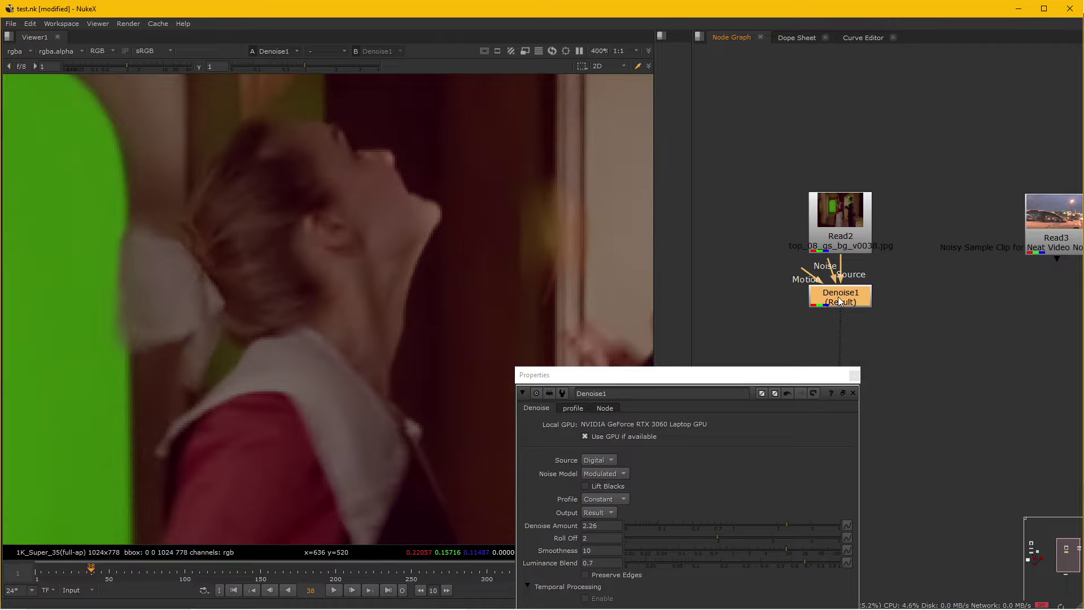
key("d")
key("d")
key("d")
key("d")
scroll(556, 278, "up", 2)
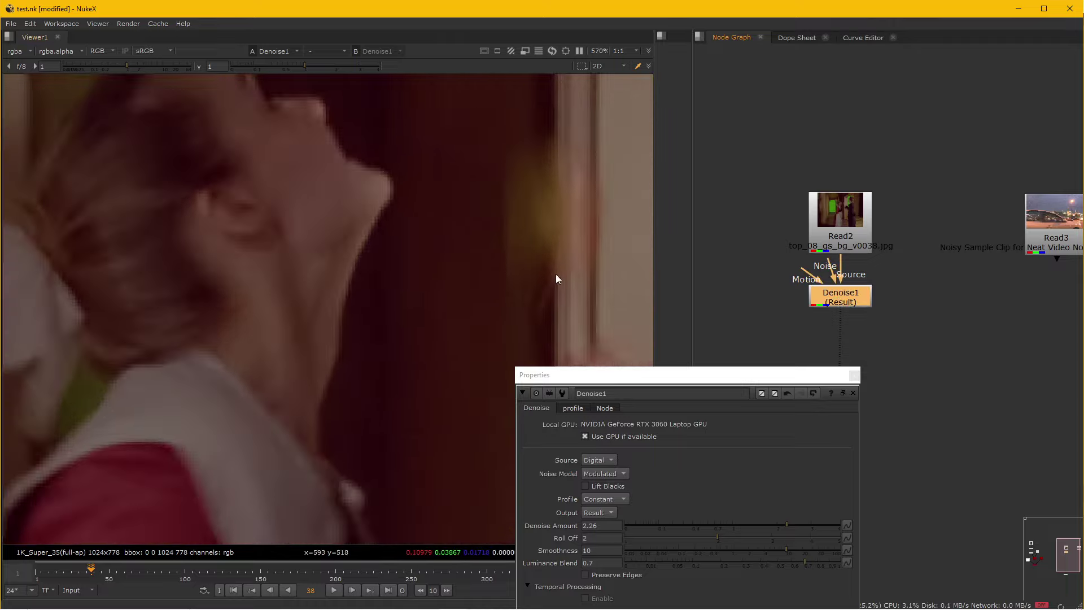
key("d")
key("d")
key("d")
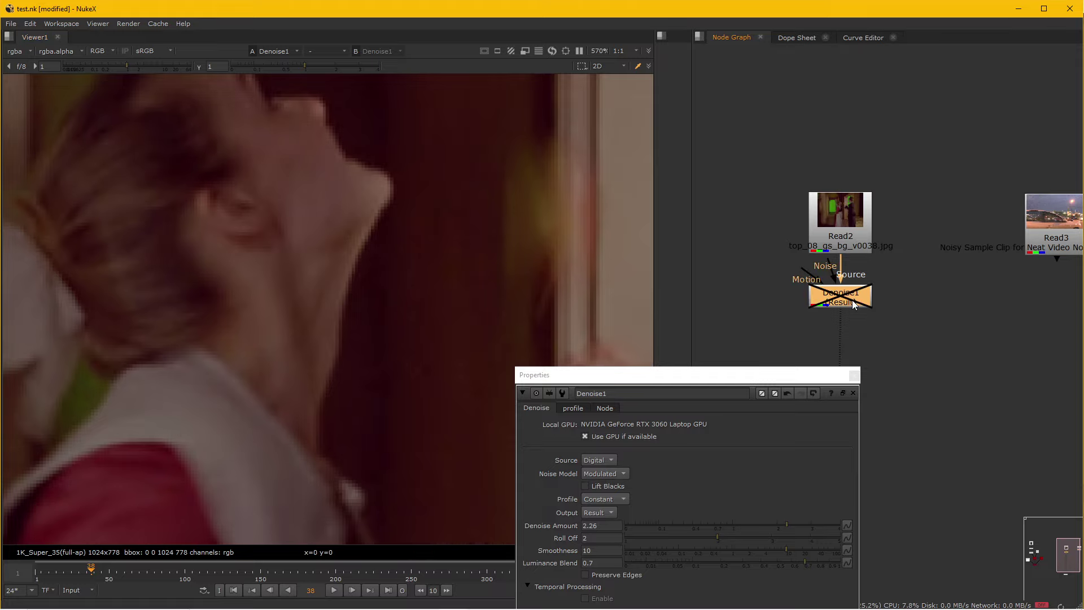
key("d")
scroll(462, 277, "down", 2)
scroll(462, 278, "down", 2)
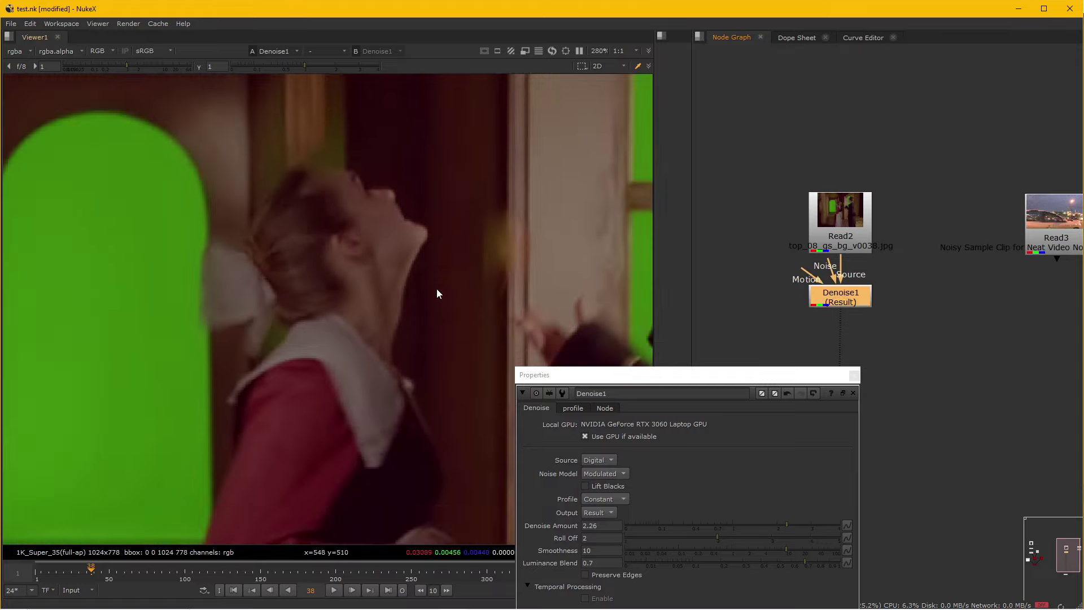
scroll(436, 289, "down", 1)
scroll(430, 299, "down", 2)
left_click(853, 376)
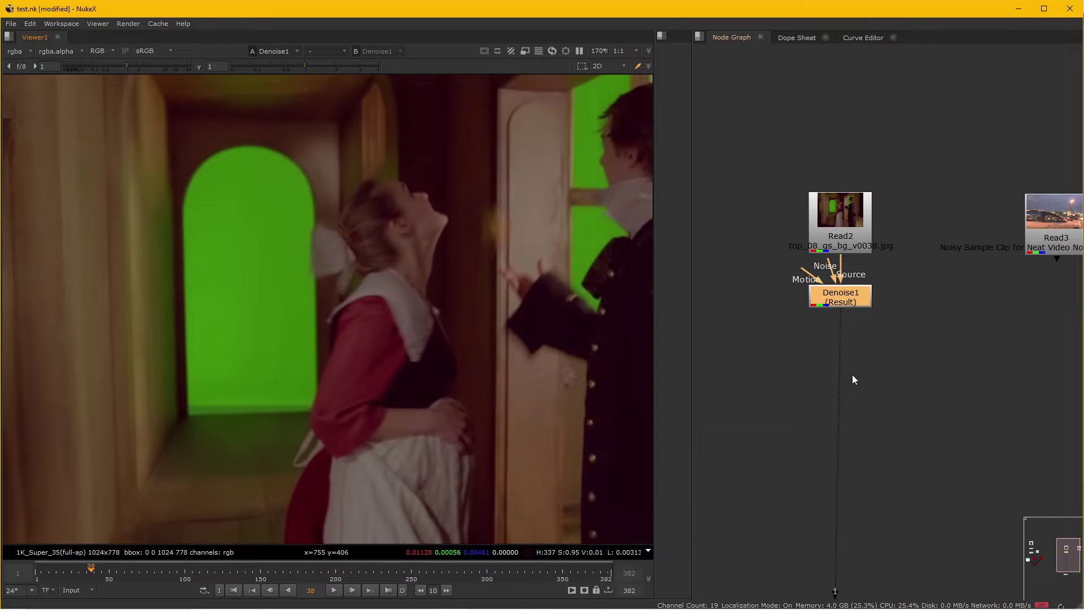
left_click_drag(843, 219, 843, 200)
left_click(843, 306)
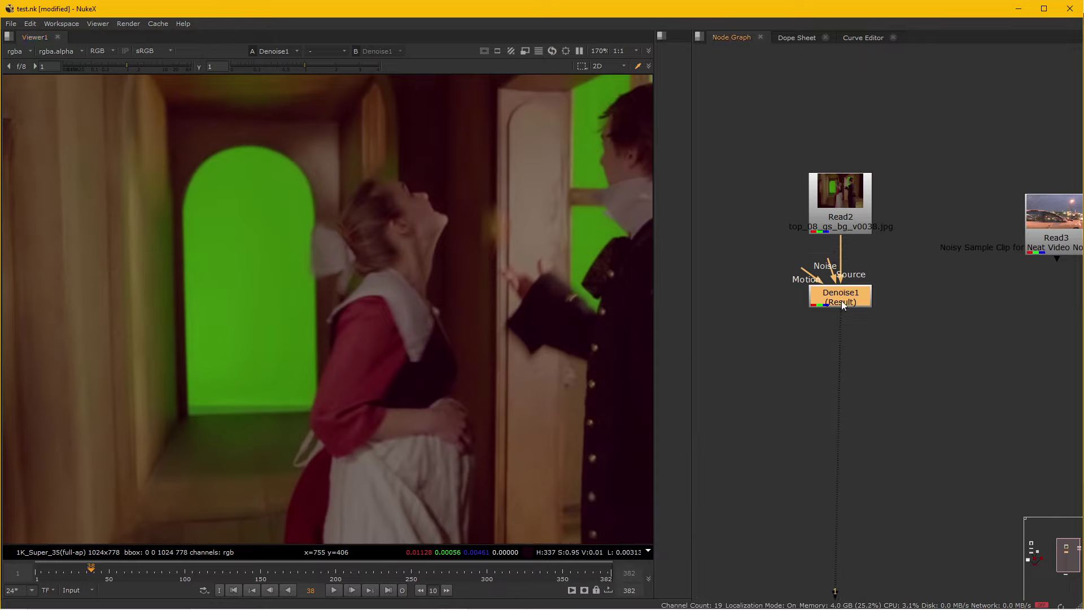
- Add a Sharpen node directly below Denoise1
key("Tab")
type("shar")
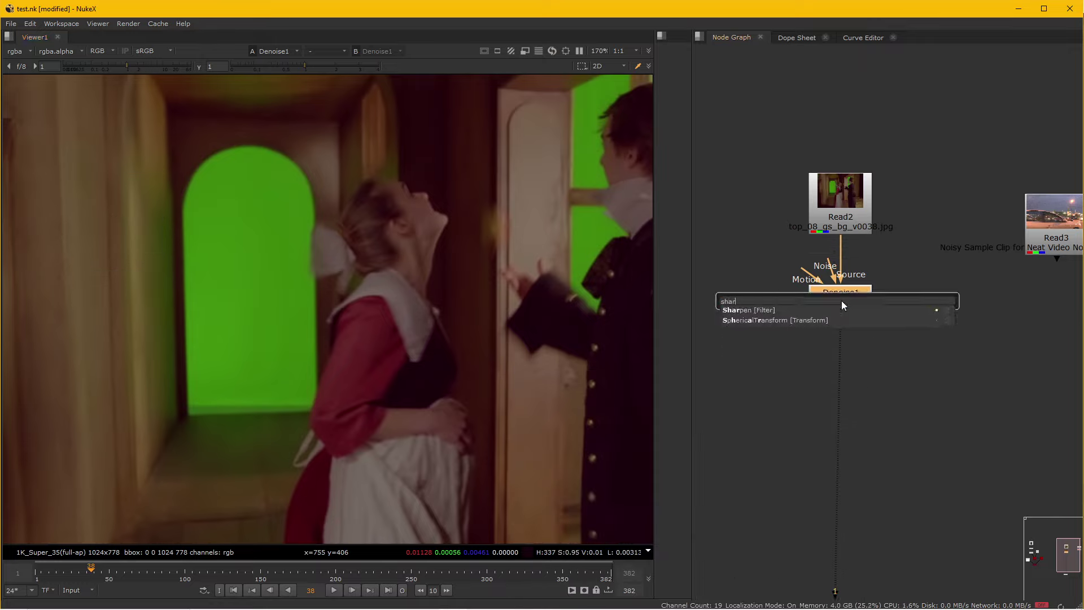
type("pe")
key("Return")
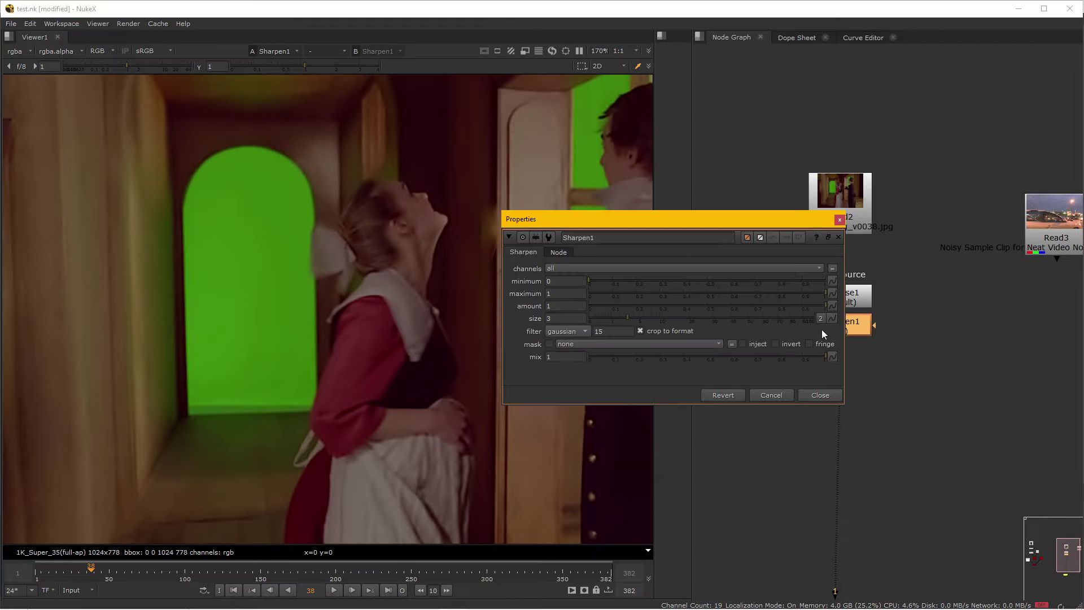
left_click_drag(858, 330, 861, 347)
scroll(331, 299, "up", 2)
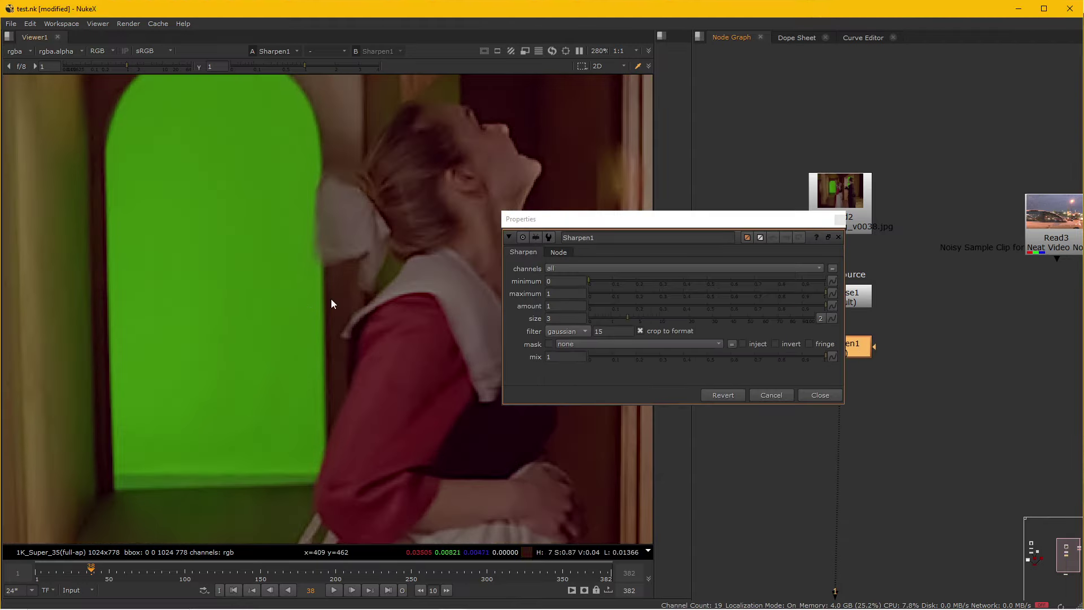
scroll(172, 421, "down", 3)
scroll(363, 535, "down", 1)
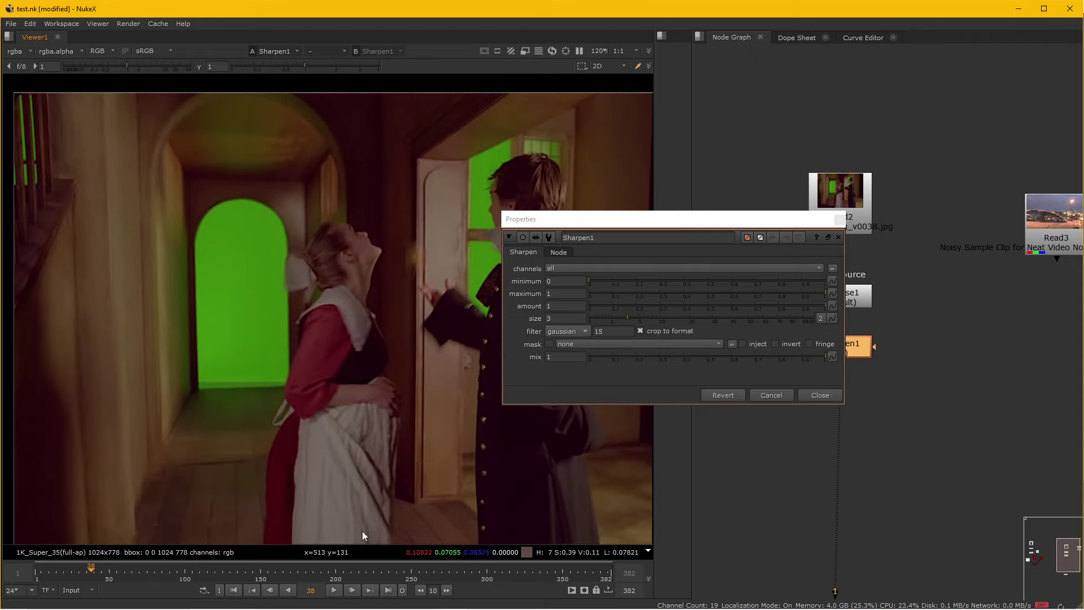
- Jump to frame 249 and toggle Sharpen1 on and off to compare the sharpening
left_click(411, 574)
scroll(368, 317, "up", 3)
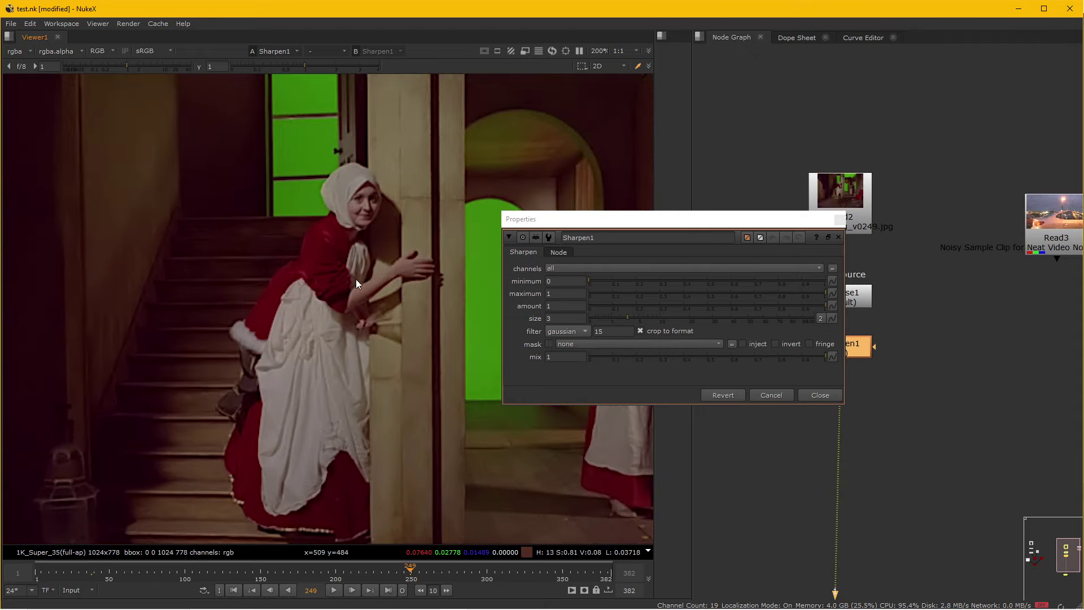
scroll(355, 279, "up", 1)
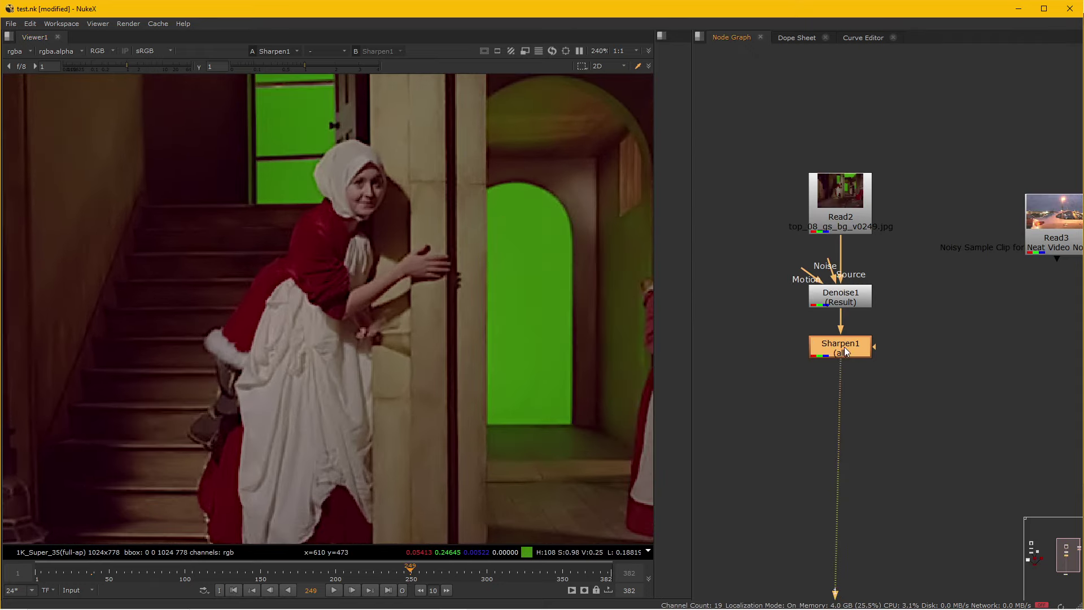
key("d")
key("d")
scroll(336, 273, "up", 2)
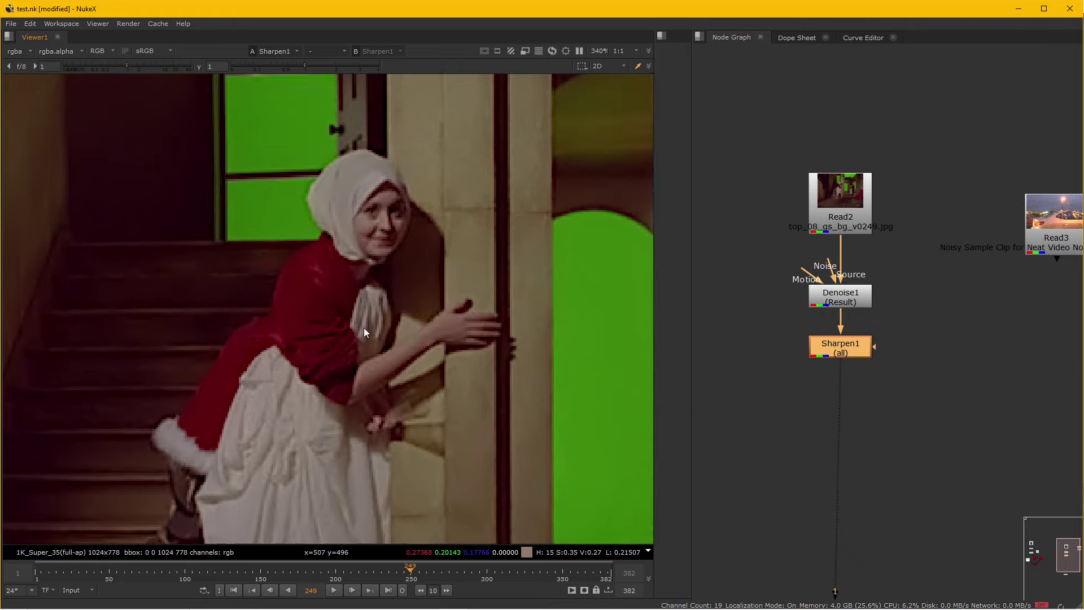
key("d")
key("d")
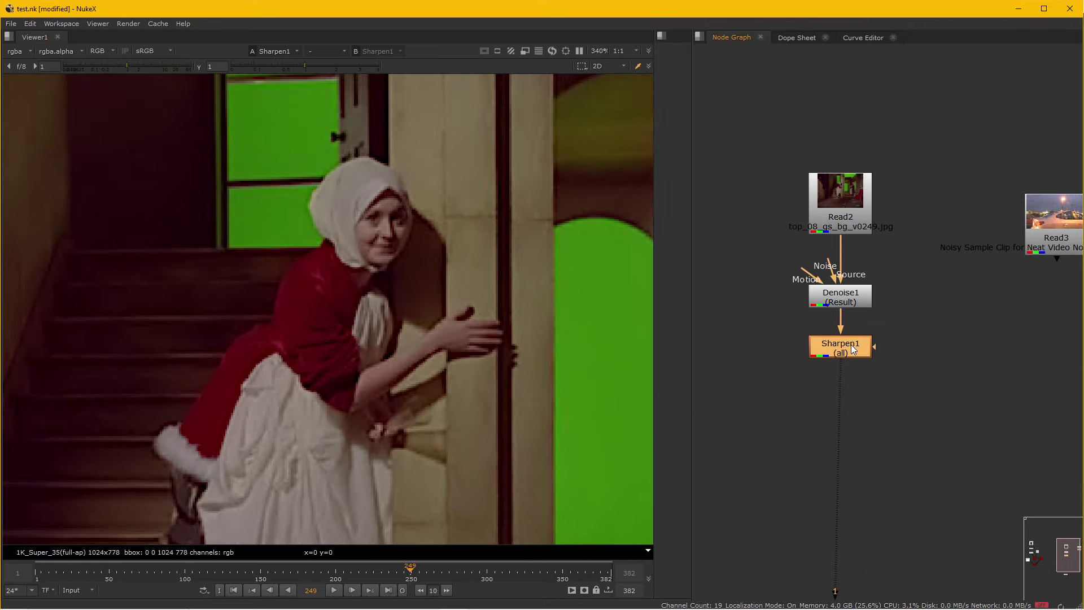
key("d")
key("d")
key("d")
key("d")
- Add a Grade node and place it below Sharpen1
key("Tab")
type("grade")
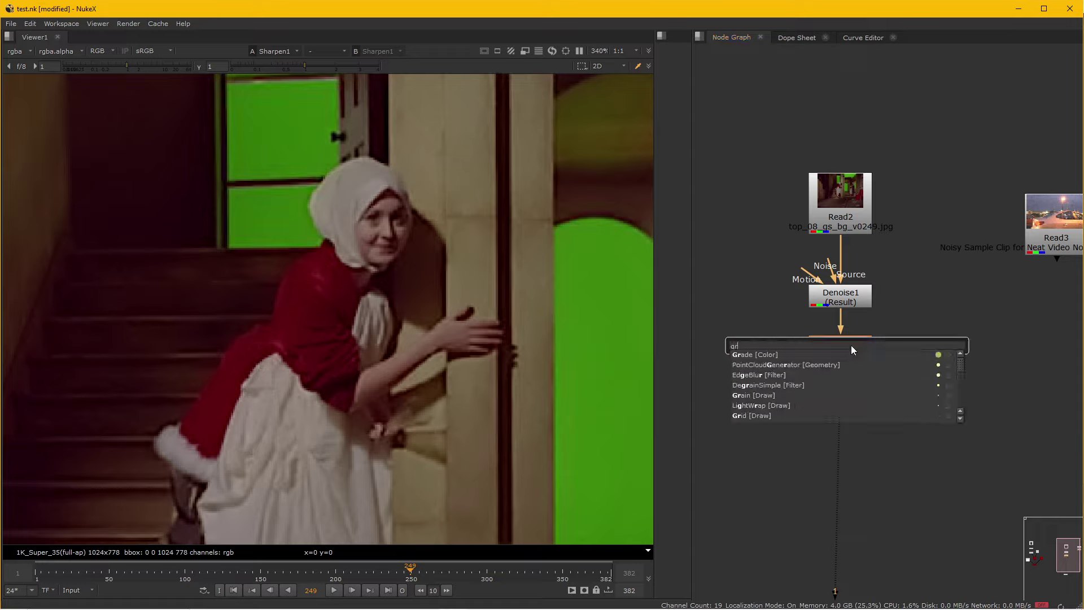
key("Return")
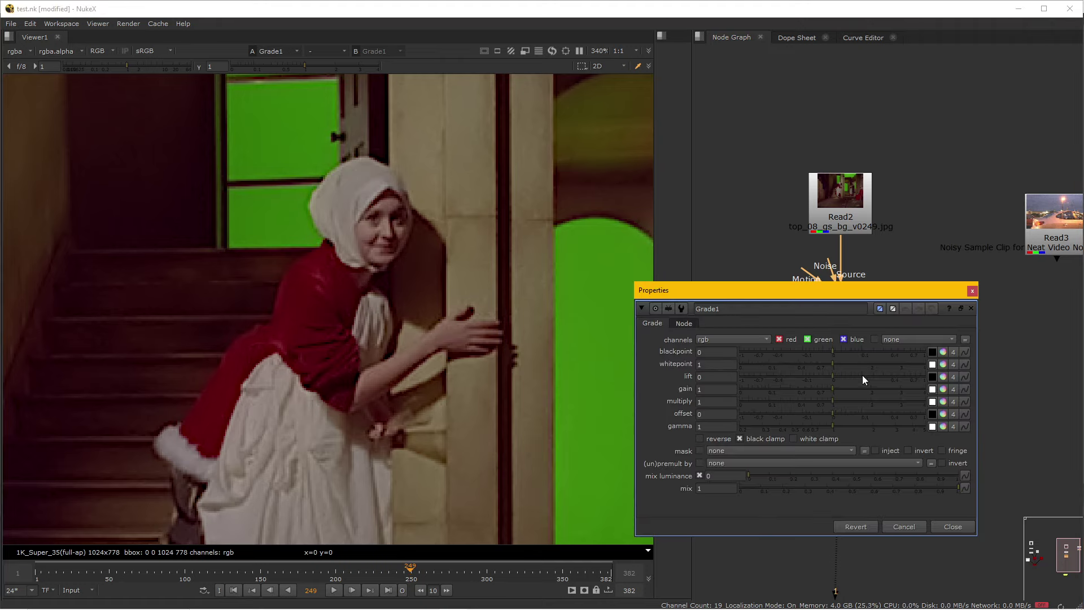
left_click_drag(860, 294, 685, 386)
left_click_drag(859, 375, 859, 407)
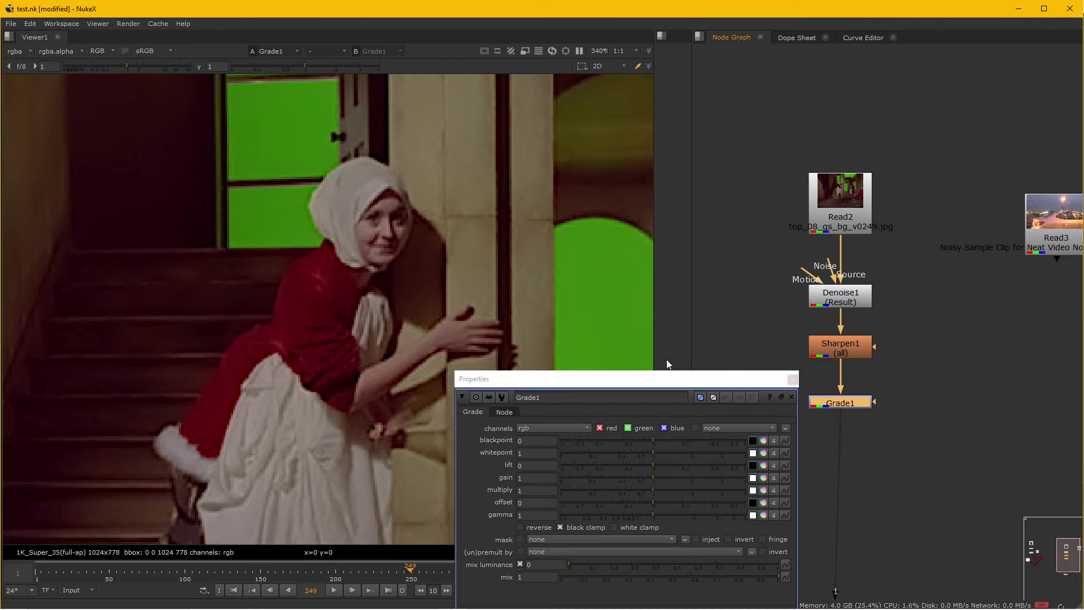
scroll(367, 336, "down", 1)
scroll(260, 325, "down", 2)
scroll(265, 319, "down", 1)
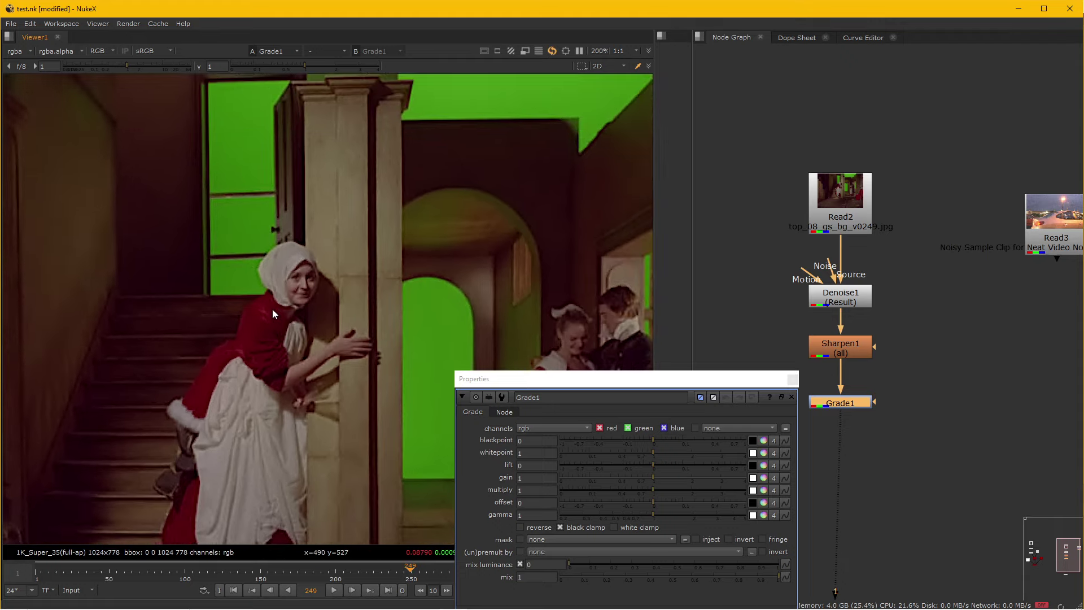
scroll(272, 309, "down", 1)
scroll(260, 316, "down", 1)
scroll(394, 208, "up", 5)
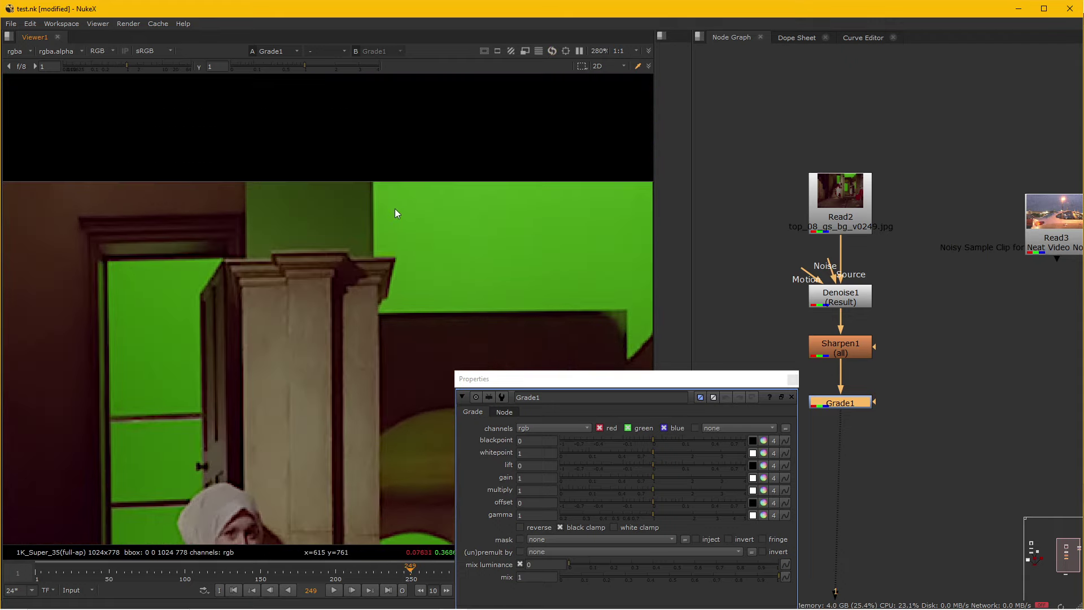
scroll(387, 280, "up", 1)
scroll(387, 280, "up", 2)
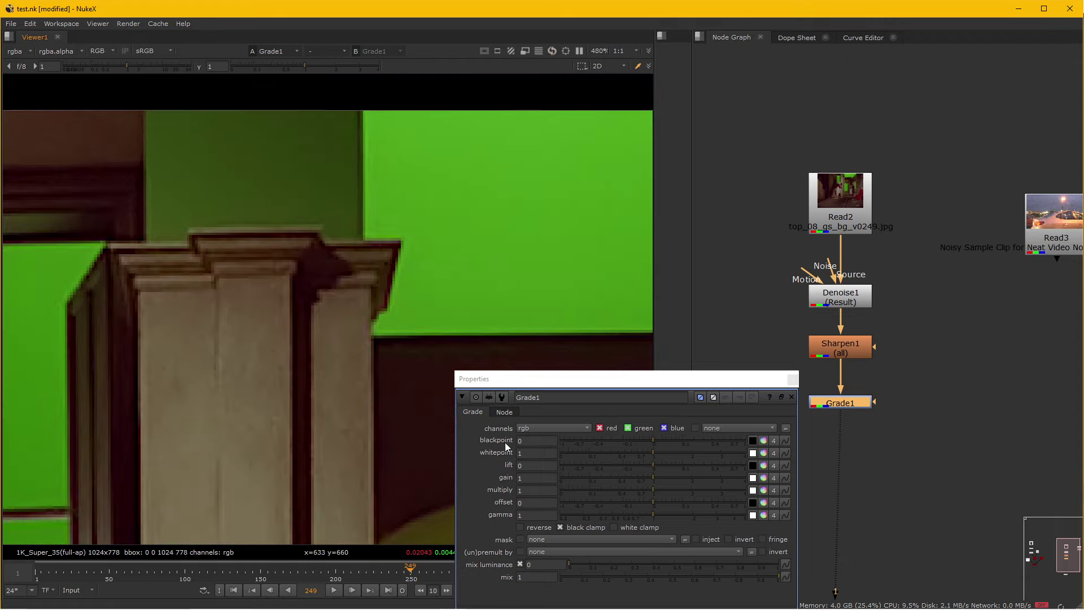
- Set Grade1 blackpoint to 0.004 and whitepoint to 0.9, then view the woman
left_click(656, 441)
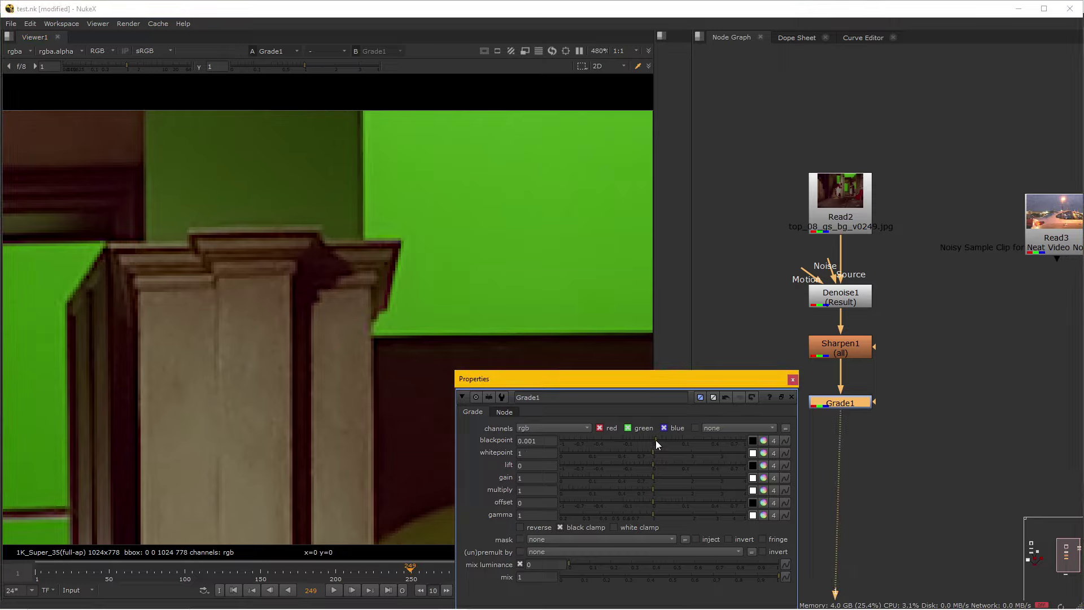
left_click_drag(656, 439, 649, 452)
scroll(374, 434, "down", 3)
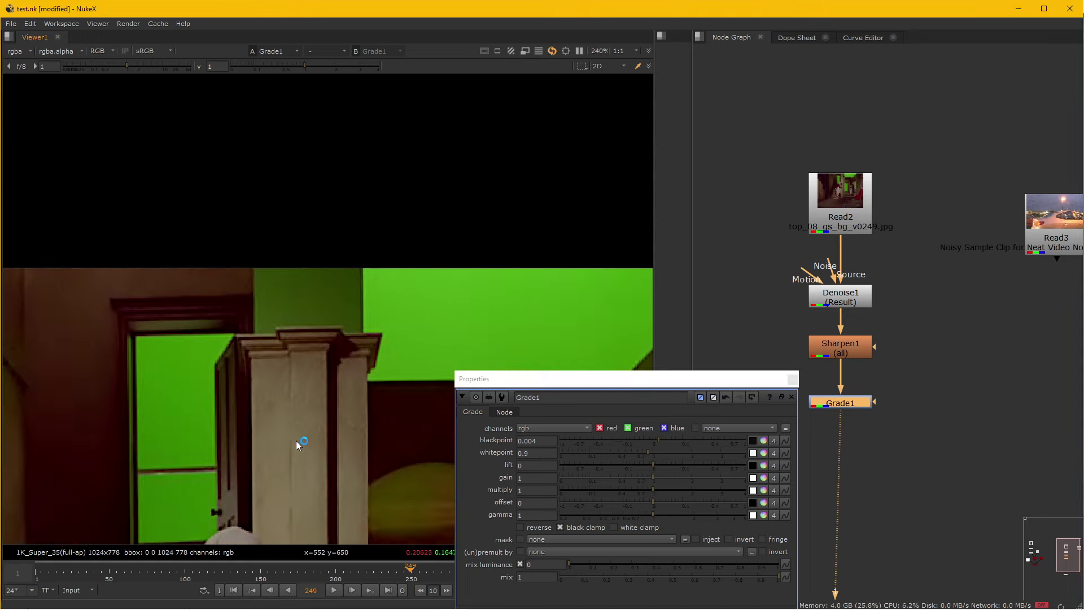
left_click_drag(296, 441, 285, 279)
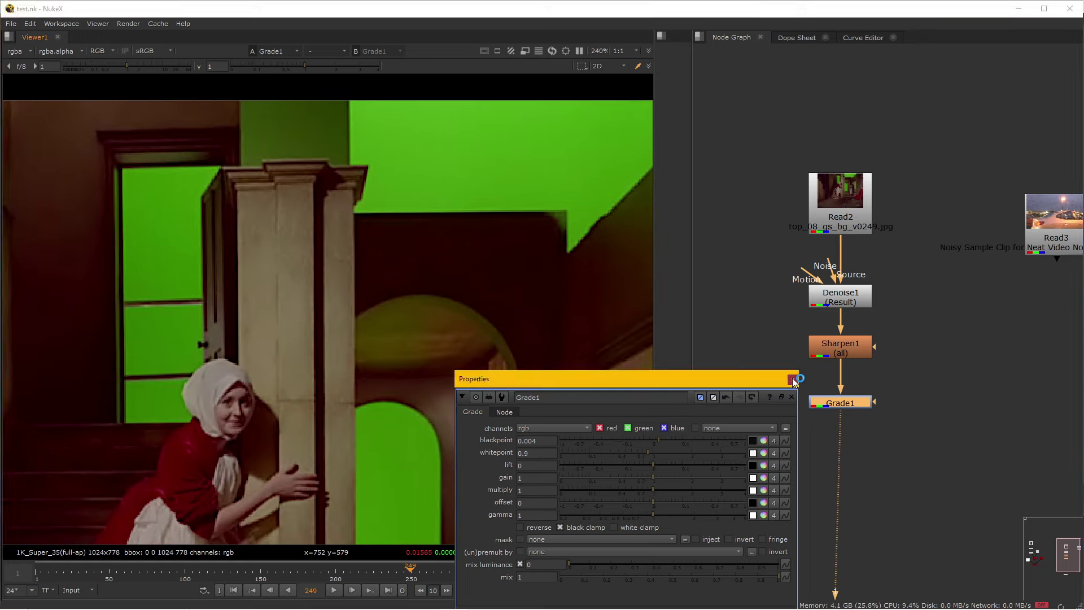
scroll(476, 358, "down", 2)
scroll(457, 387, "down", 1)
- Select the Denoise1, Sharpen1 and Grade1 nodes together and fit the viewer
left_click(851, 401)
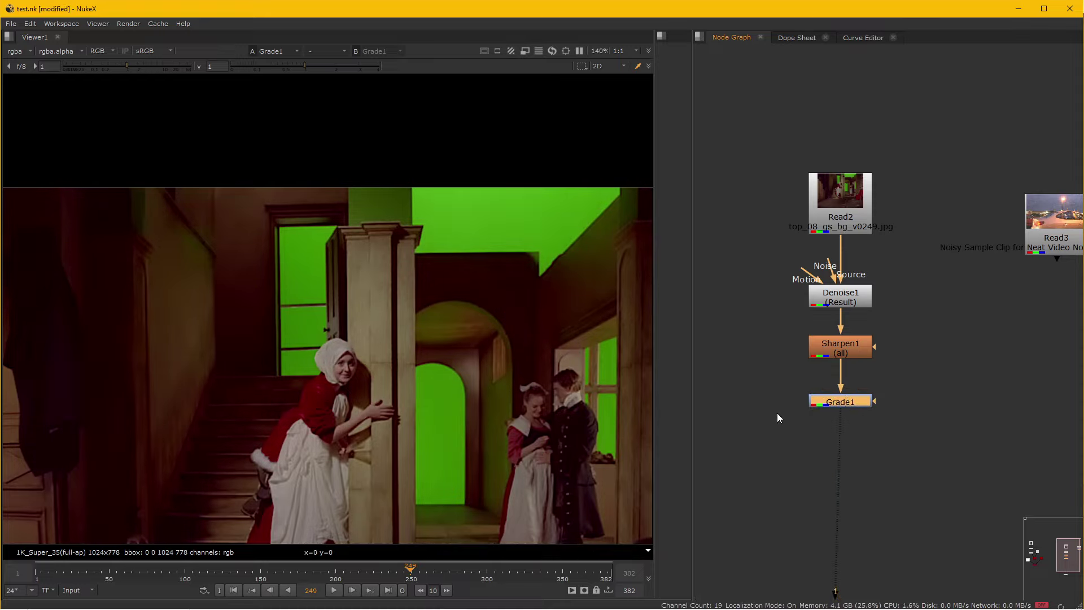
left_click_drag(733, 223, 878, 429)
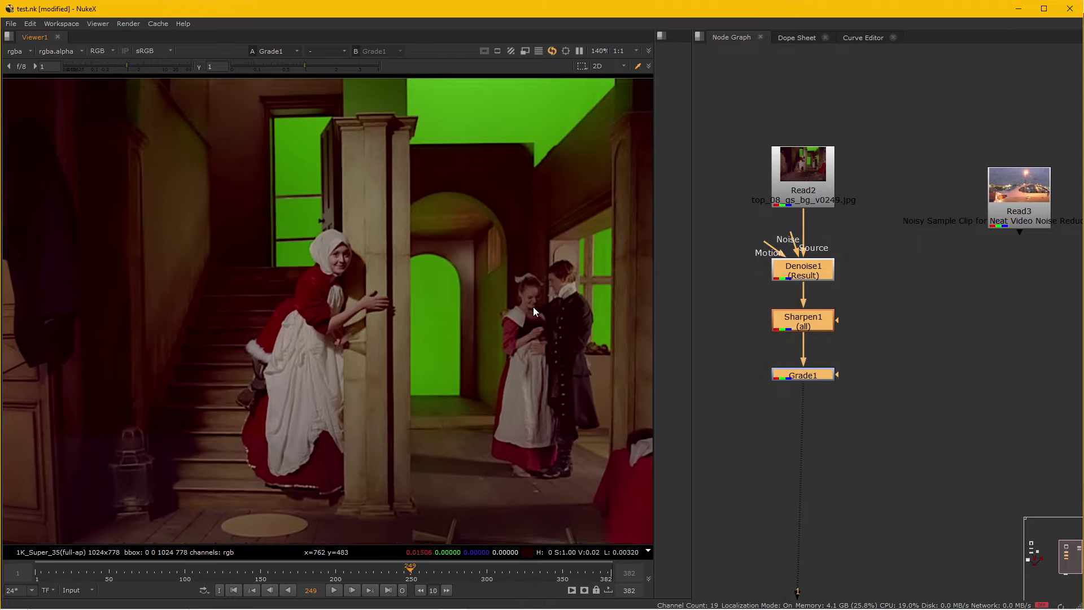
scroll(477, 361, "down", 1)
scroll(459, 336, "down", 1)
scroll(452, 384, "down", 1)
scroll(438, 435, "down", 1)
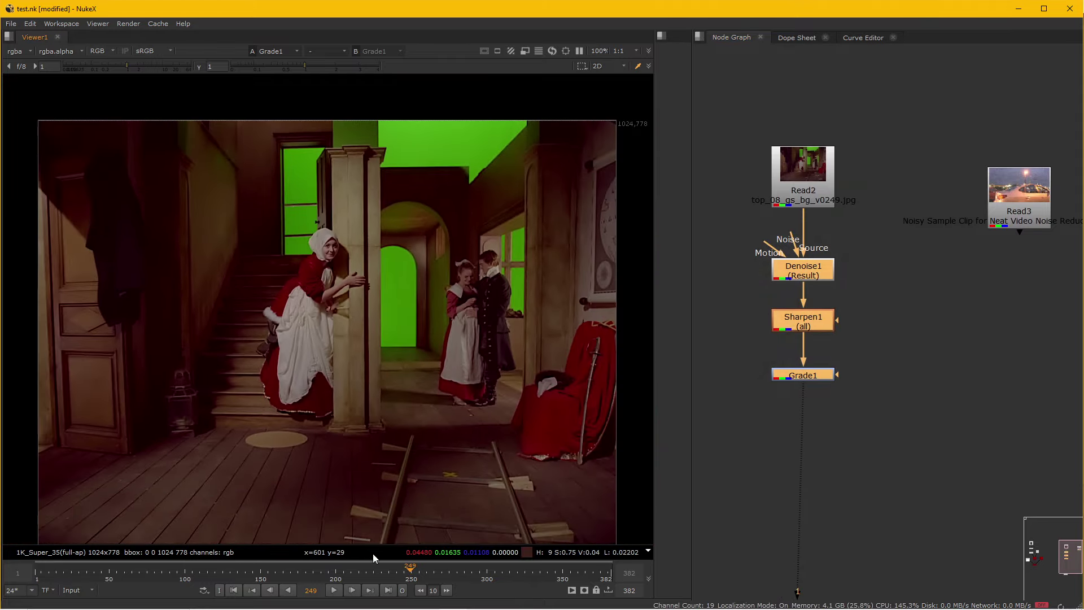
- Play the graded clip starting from frame 132
left_click(317, 575)
left_click(236, 573)
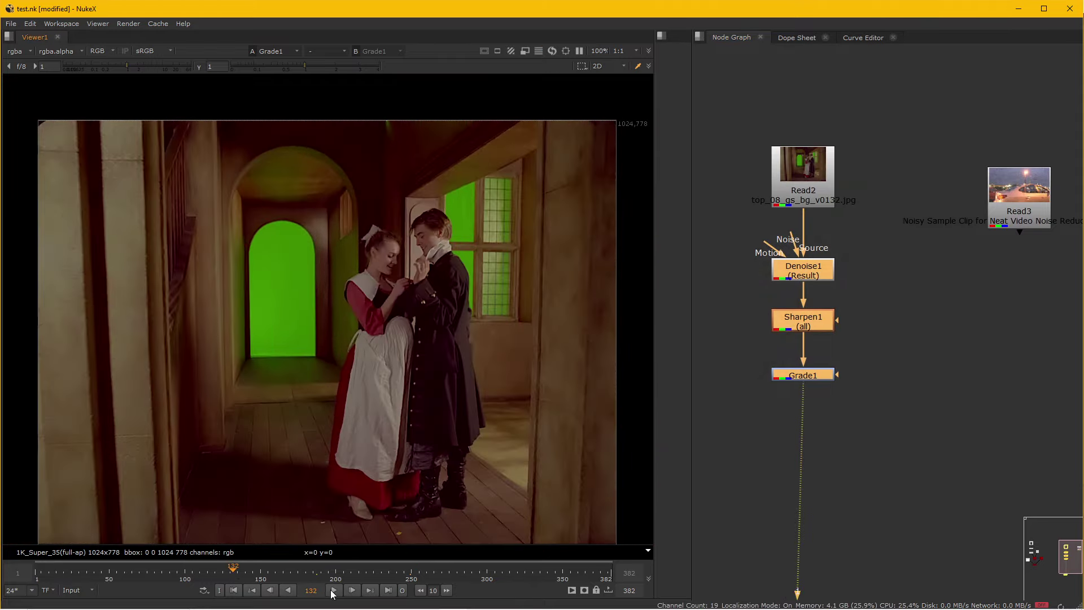
left_click(333, 589)
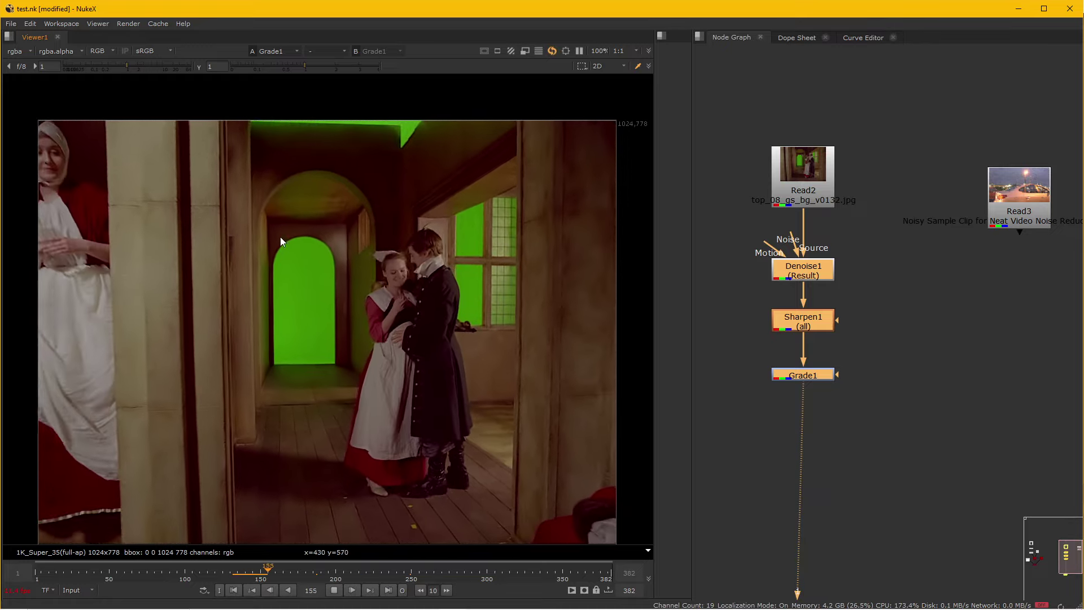
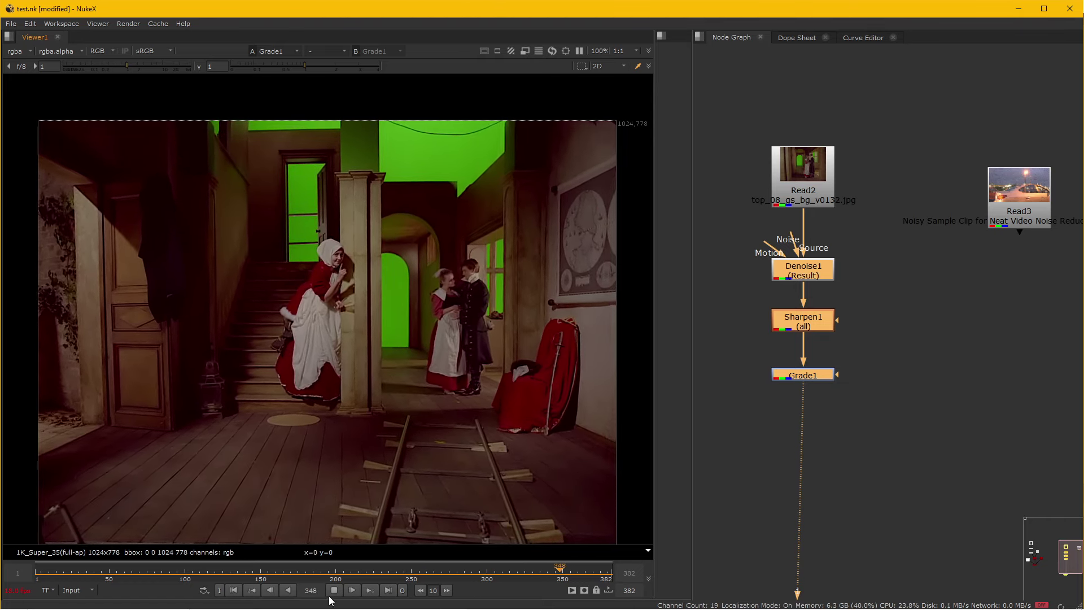
- Stop playback at frame 355 and nudge the Denoise1, Sharpen1 and Grade1 chain aside
left_click(862, 399)
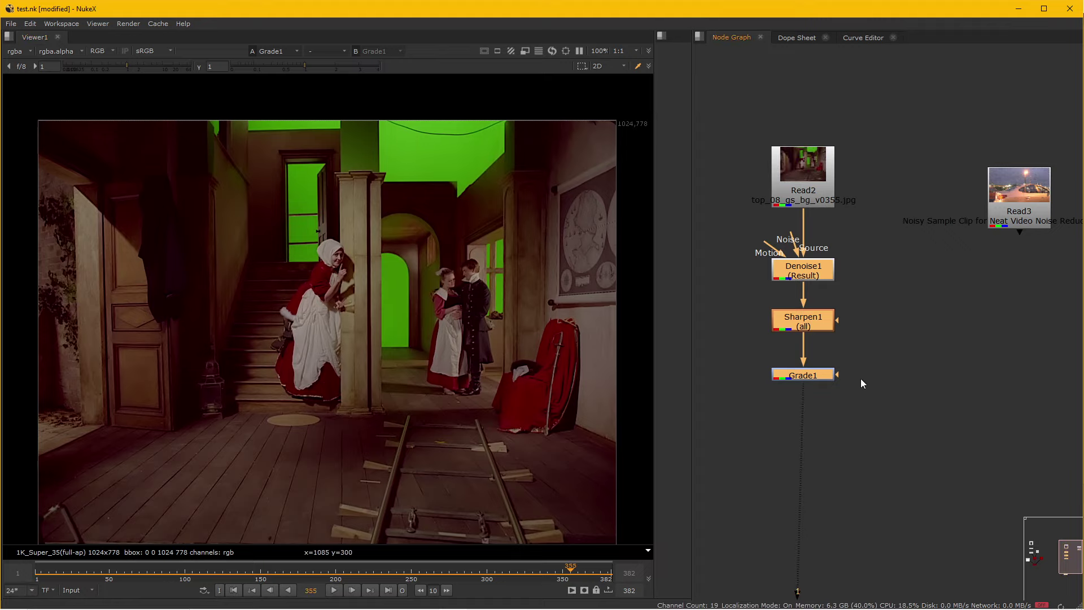
mouse_move(817, 271)
left_mouse_down()
mouse_move(774, 267)
mouse_move(784, 267)
left_mouse_up()
left_click(889, 271)
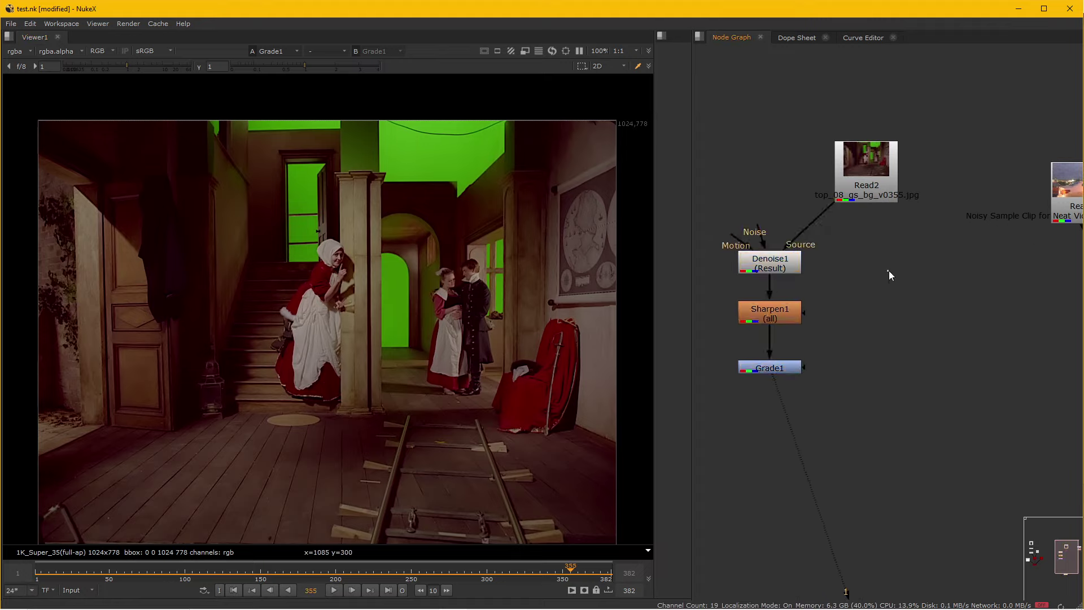
- Add a Roto node beside Read2, connect its bg to Read2, and view it framing the left woman
key("Tab")
type("roto")
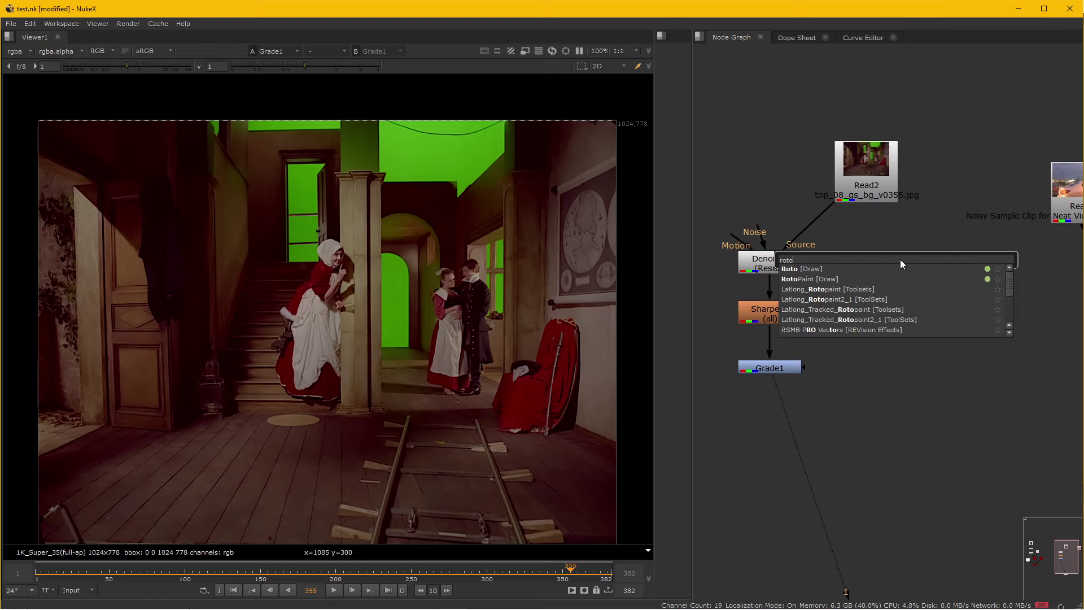
left_click(824, 266)
left_click_drag(923, 240, 749, 398)
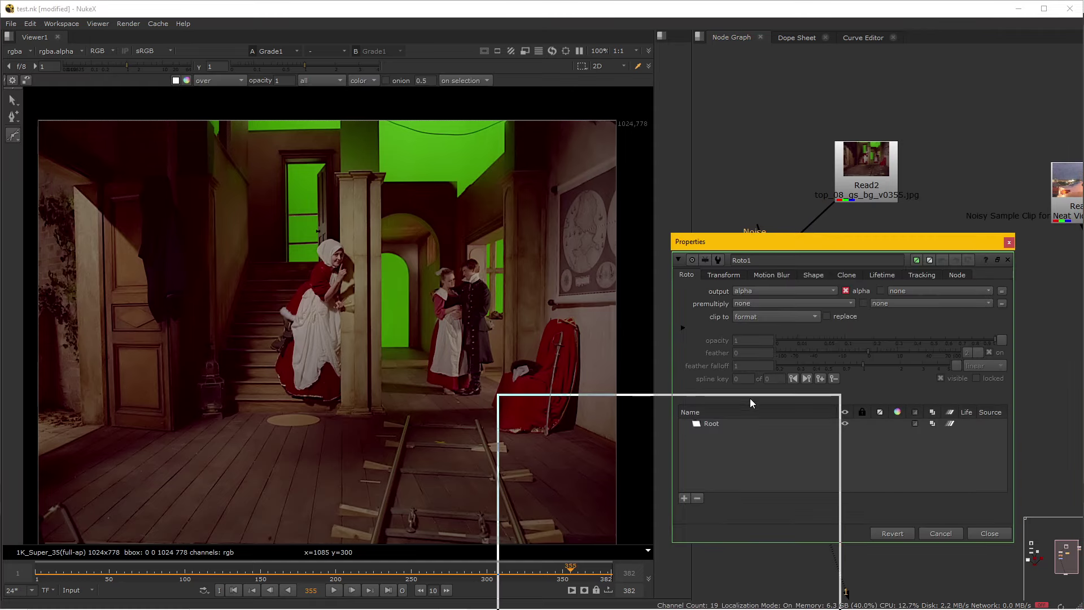
left_click_drag(888, 280, 918, 266)
left_click_drag(885, 197, 886, 197)
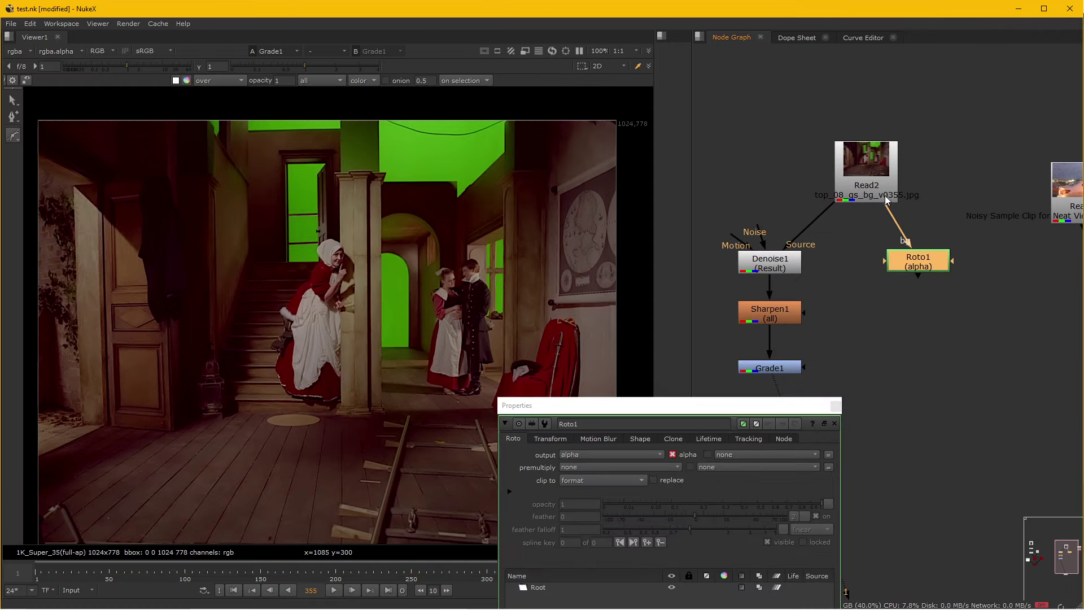
key("1")
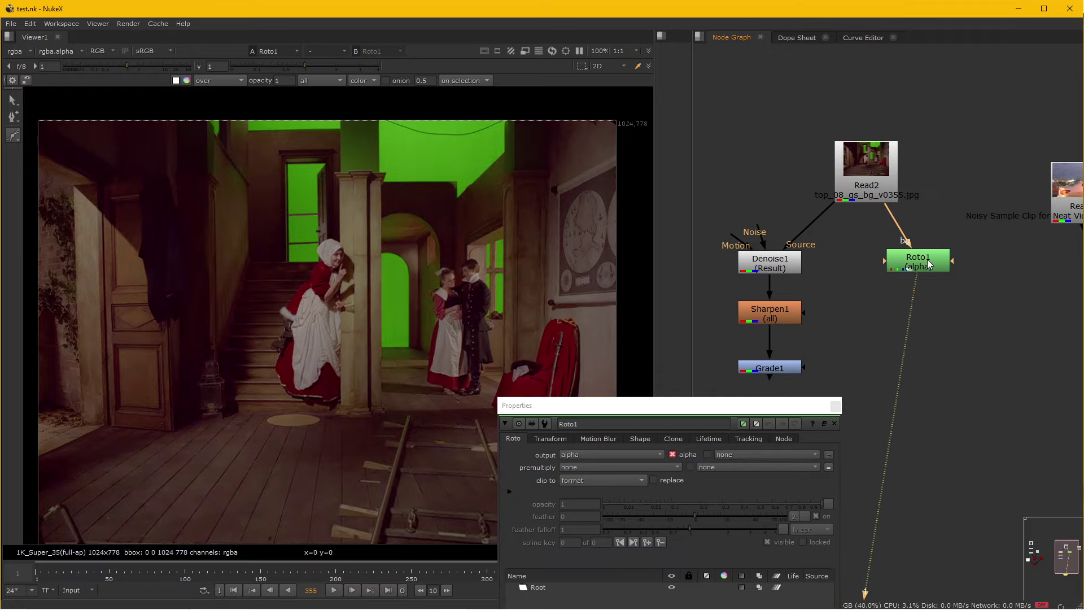
scroll(302, 362, "up", 2)
left_click_drag(279, 208, 177, 214)
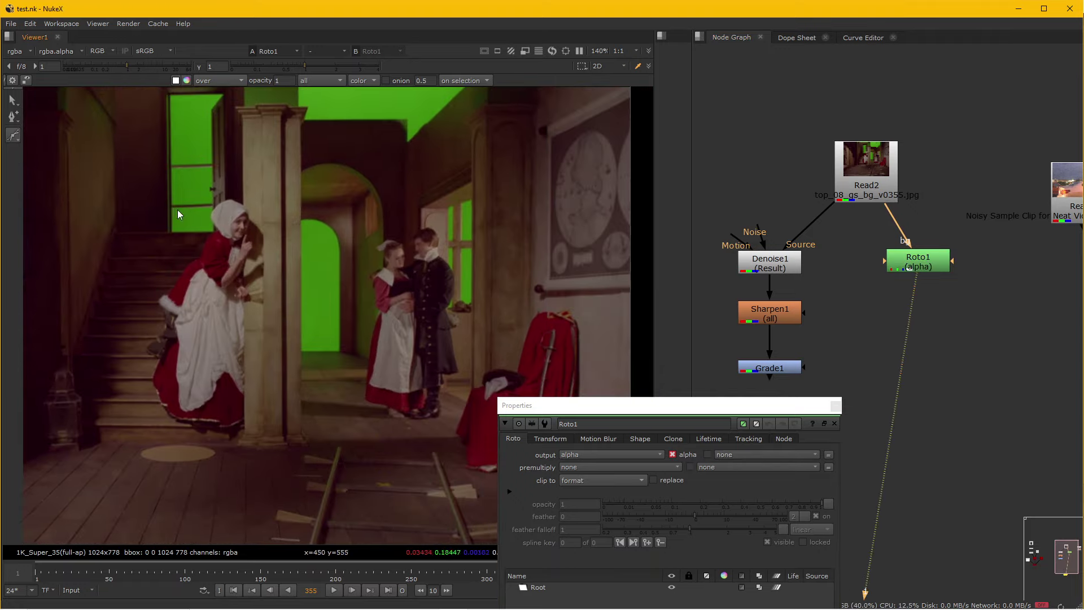
- Draw a closed Bezier shape around the woman by the stairs
left_click(207, 201)
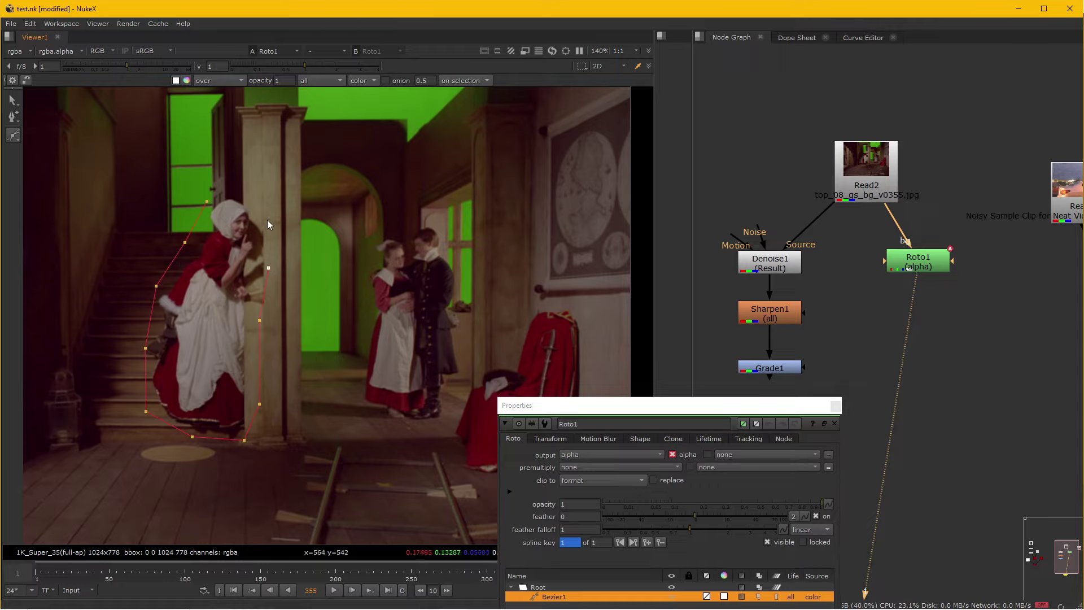
left_click(207, 201)
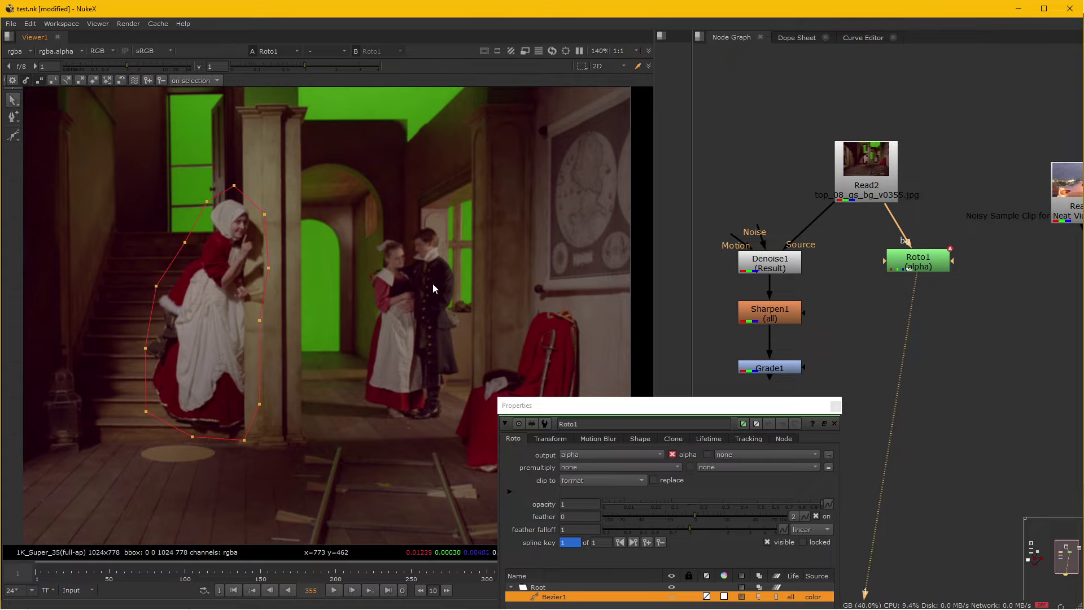
left_click_drag(432, 283, 344, 272)
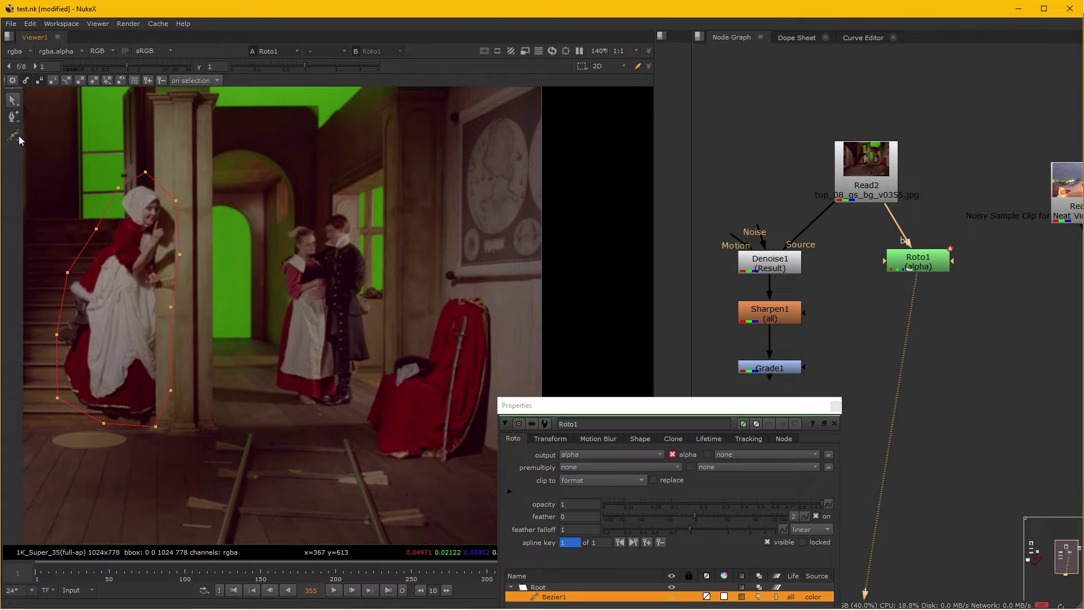
- Draw a second closed Bezier around the central couple, including their feet
left_click(19, 136)
left_click(281, 223)
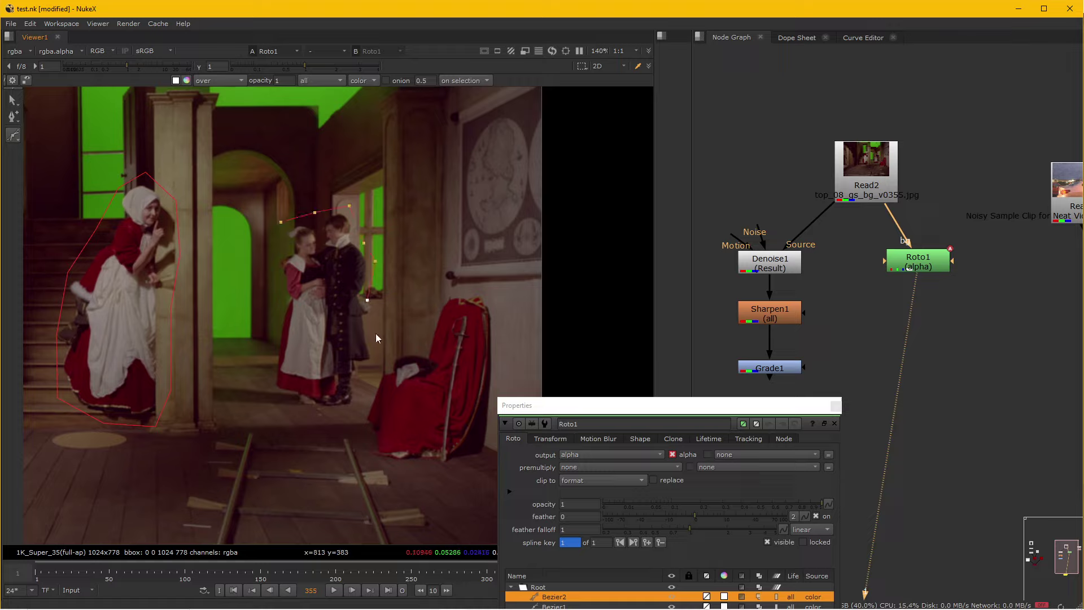
left_click(354, 412)
left_click(300, 415)
left_click(280, 223)
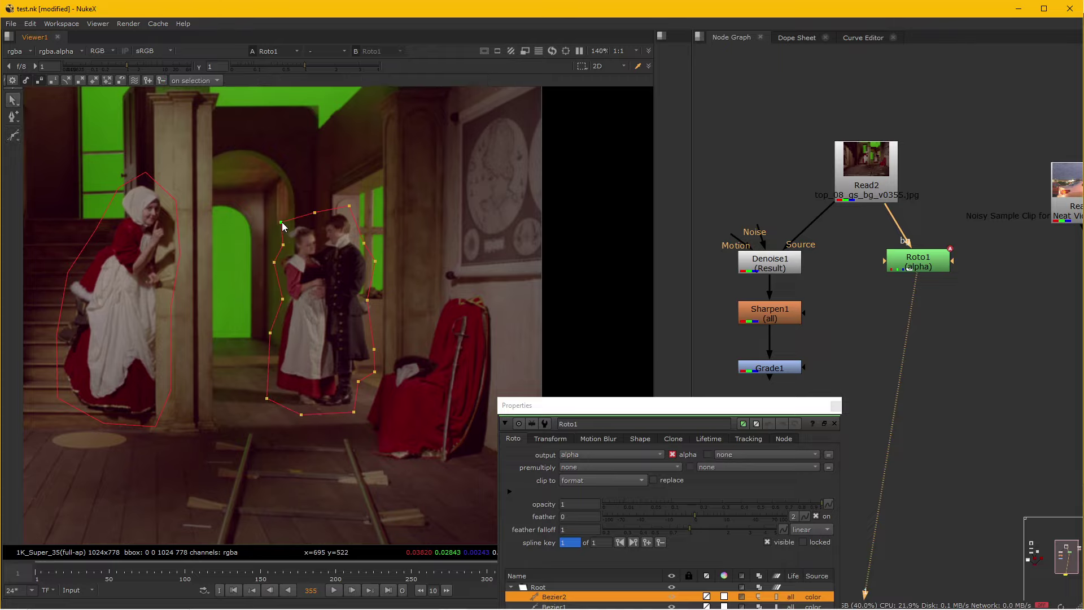
left_click_drag(198, 375, 247, 355)
- Key the couple's shape to follow them at frames 306, 327 and 258
left_click_drag(546, 413, 795, 378)
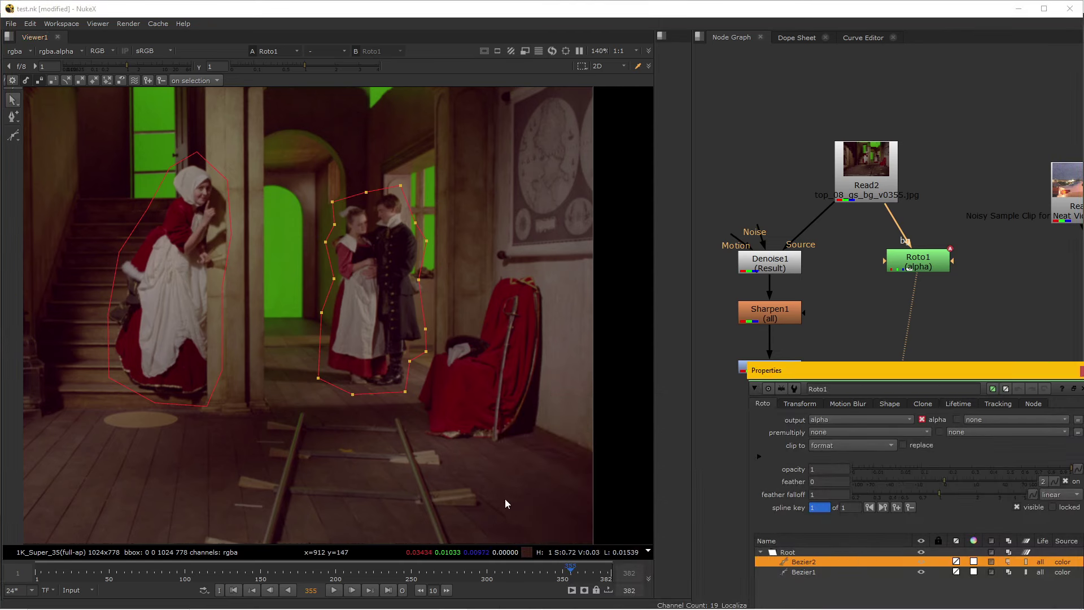
left_click(497, 574)
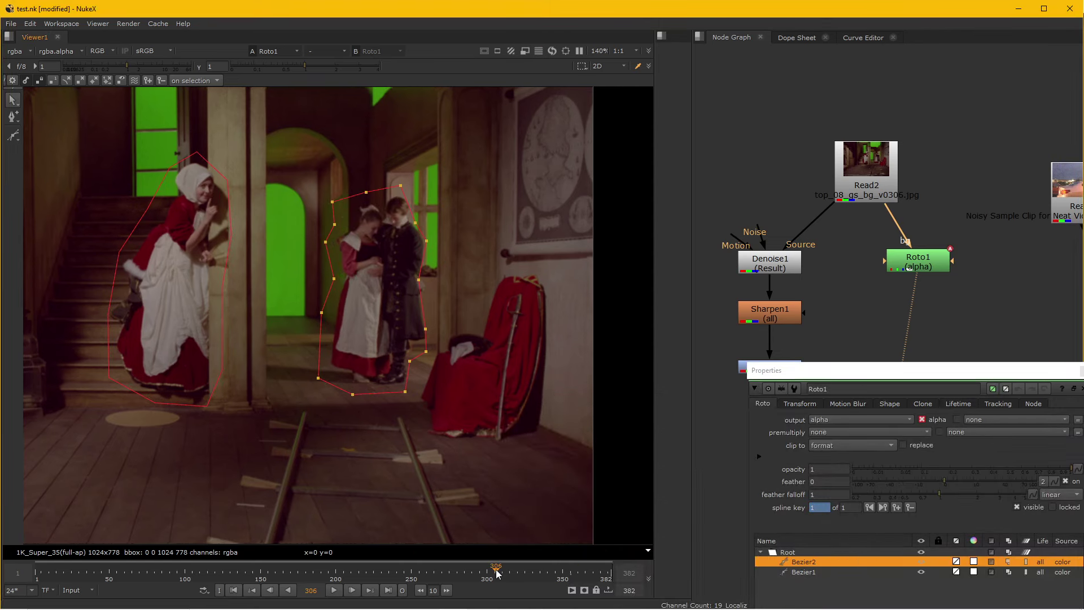
left_click(355, 226)
left_click_drag(405, 334, 413, 333)
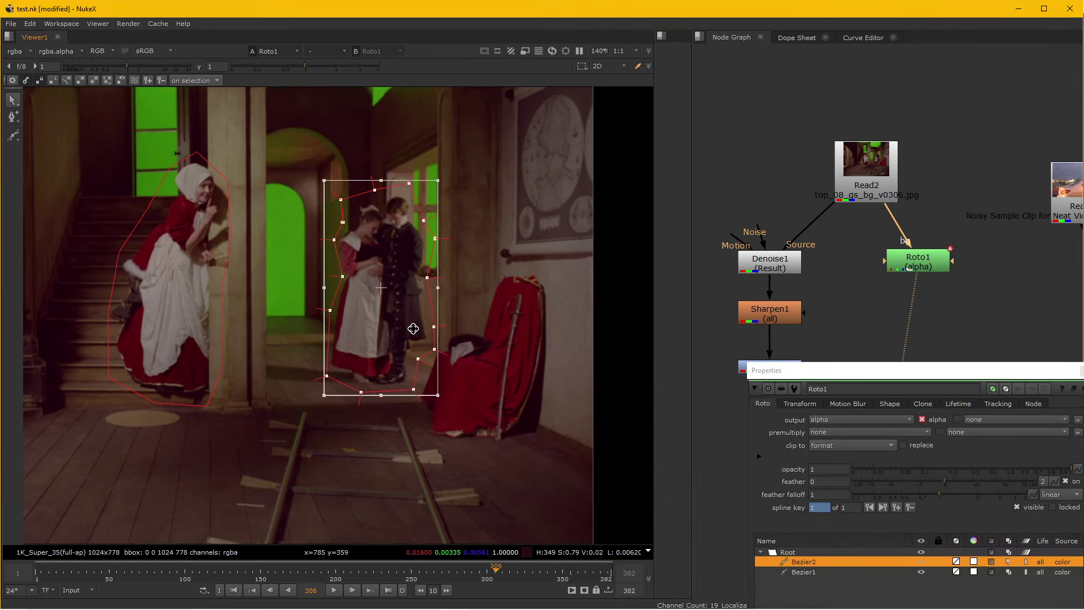
left_click(529, 575)
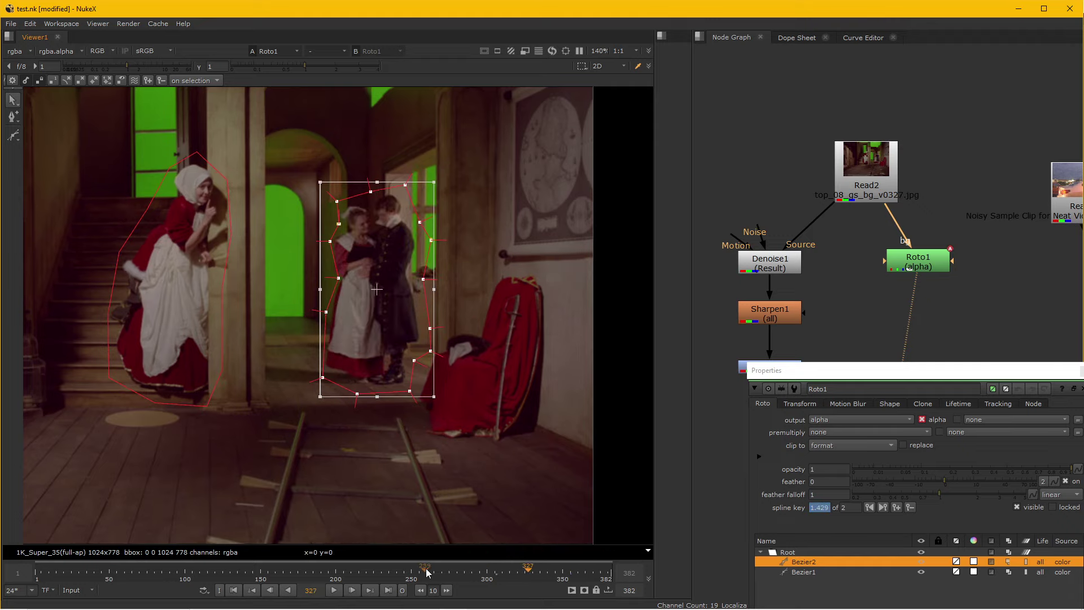
left_click_drag(412, 331, 409, 327)
left_click(422, 576)
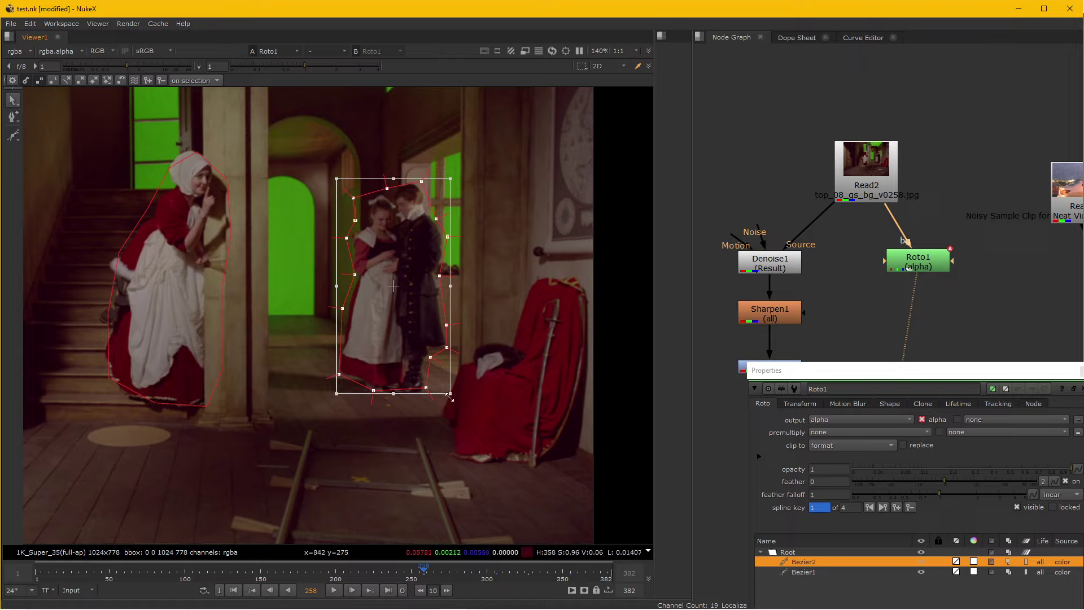
left_click_drag(445, 404, 464, 434)
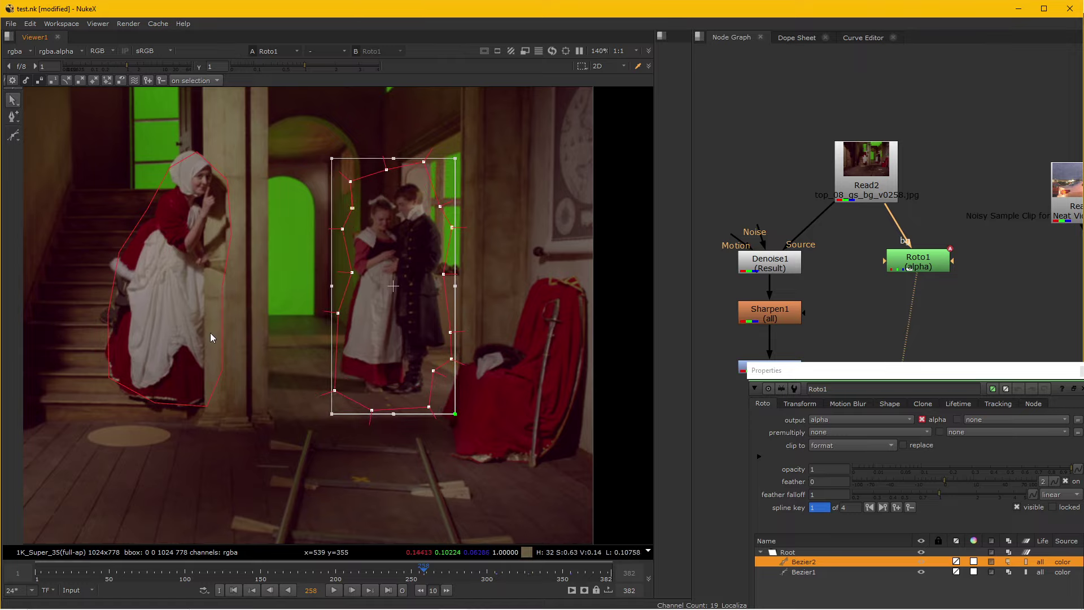
- Reshape the woman's Bezier at frame 258 around her head, skirt and arm
left_click(192, 216)
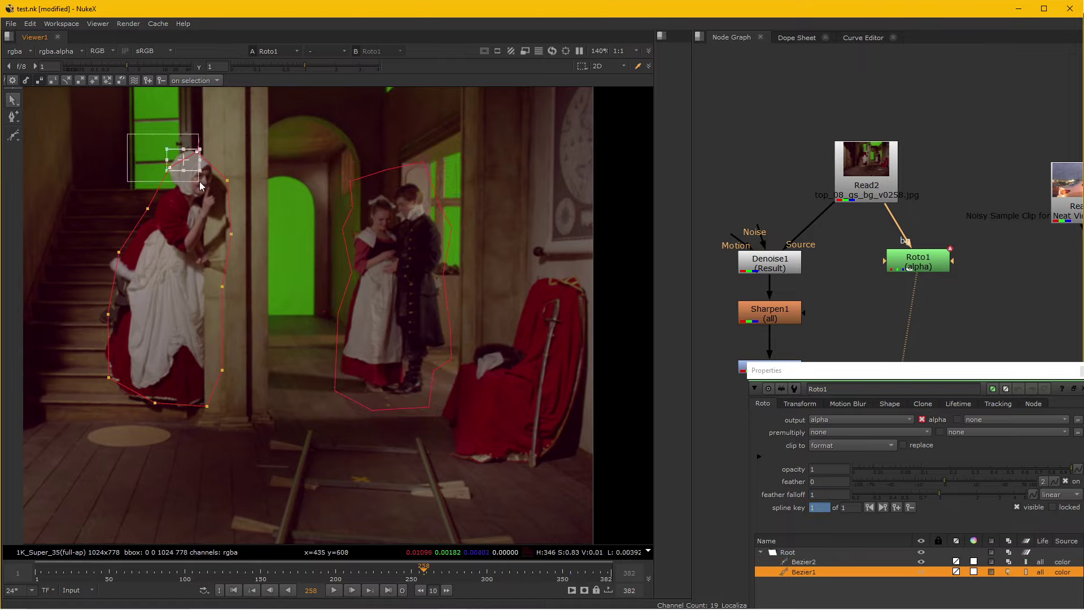
left_click_drag(190, 160, 189, 147)
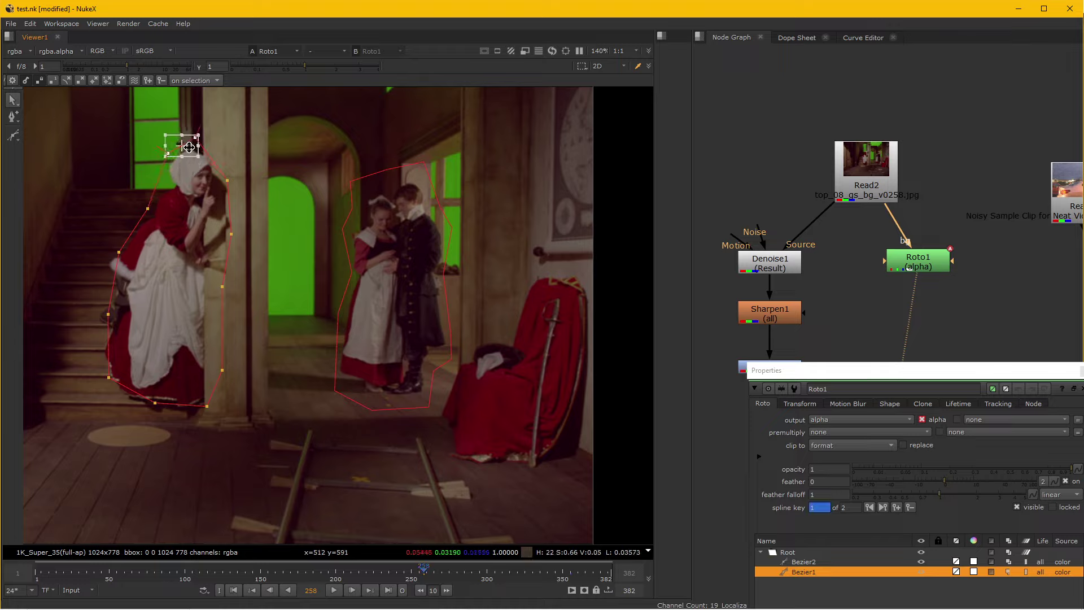
left_click(205, 263)
mouse_move(109, 378)
left_mouse_down()
mouse_move(97, 386)
mouse_move(151, 426)
left_mouse_up()
left_click_drag(207, 405, 212, 416)
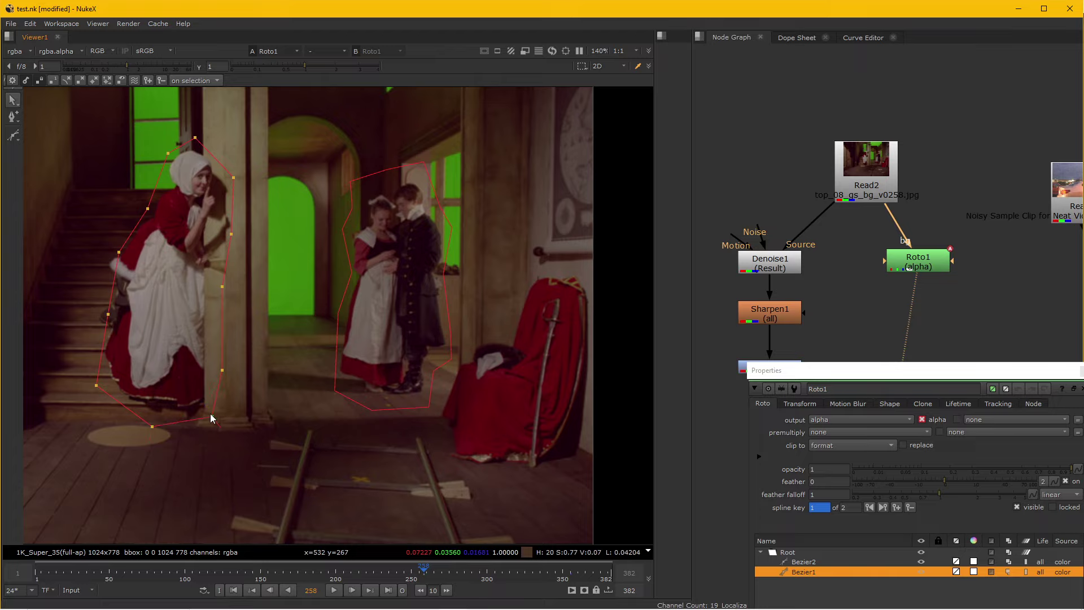
left_click_drag(118, 251, 100, 258)
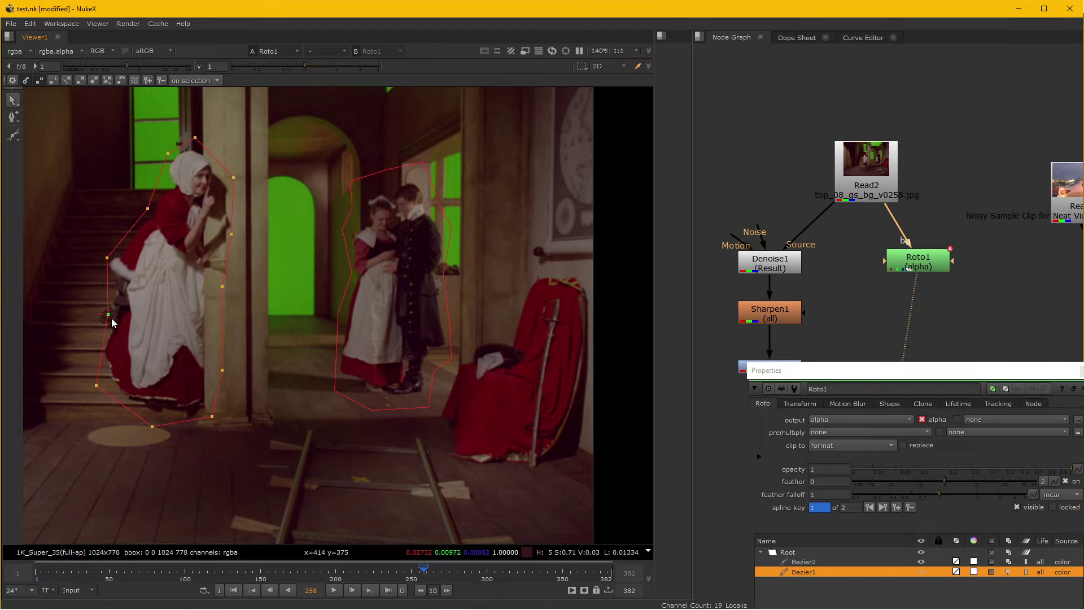
left_click_drag(107, 314, 96, 311)
- Move to frame 208 and return to the test.nk composite
left_click(353, 572)
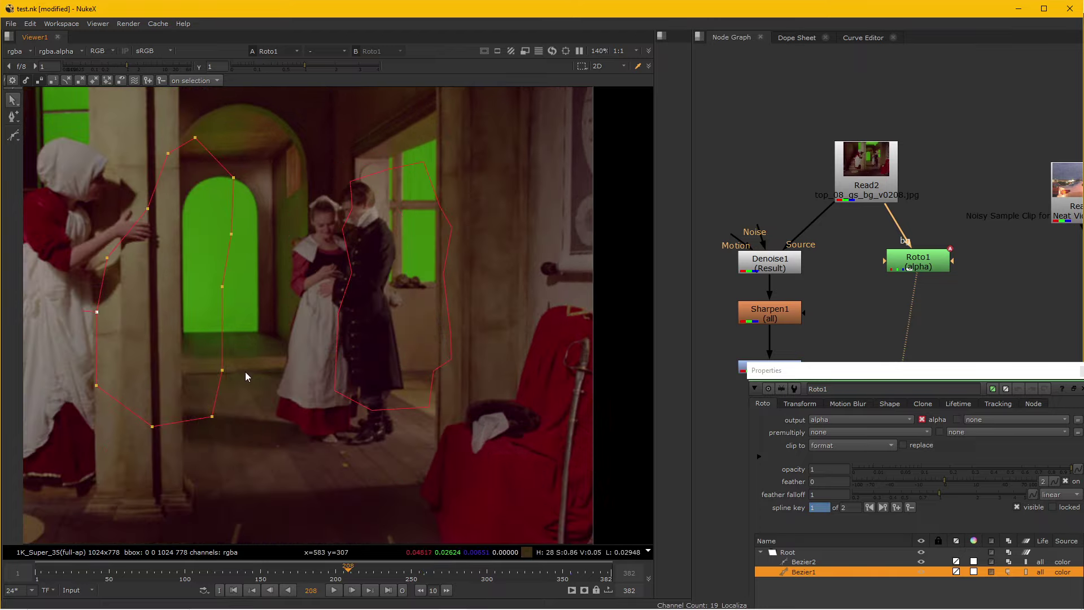
scroll(367, 339, "down", 4)
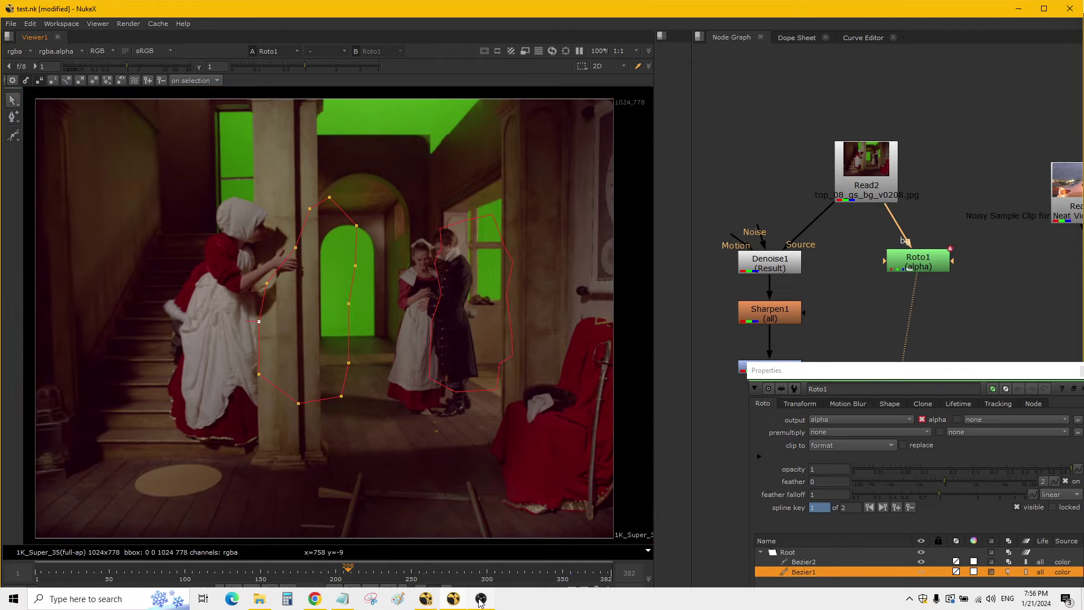
left_click(481, 599)
mouse_move(460, 587)
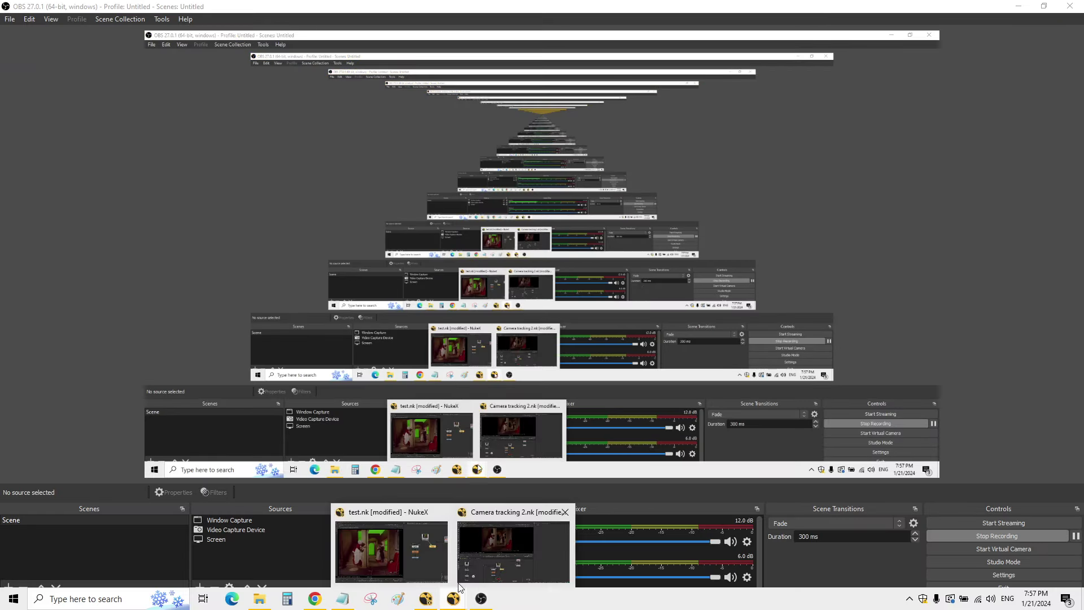
left_click(398, 553)
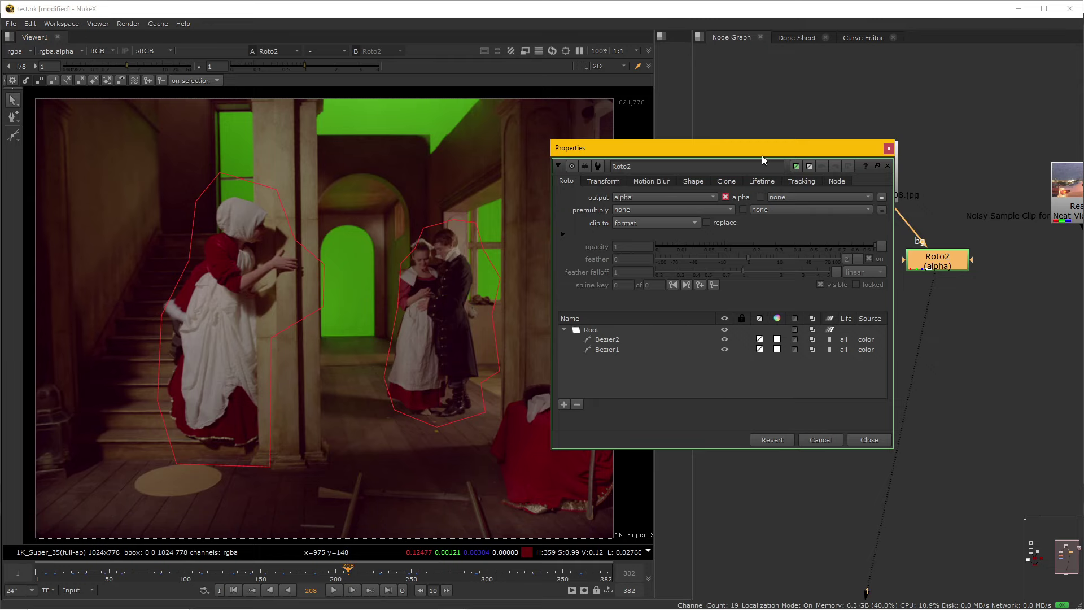
- Reopen Roto2's settings and scrub between frames 154 and 184 to check the shapes
left_click_drag(761, 155, 779, 266)
left_click(889, 551)
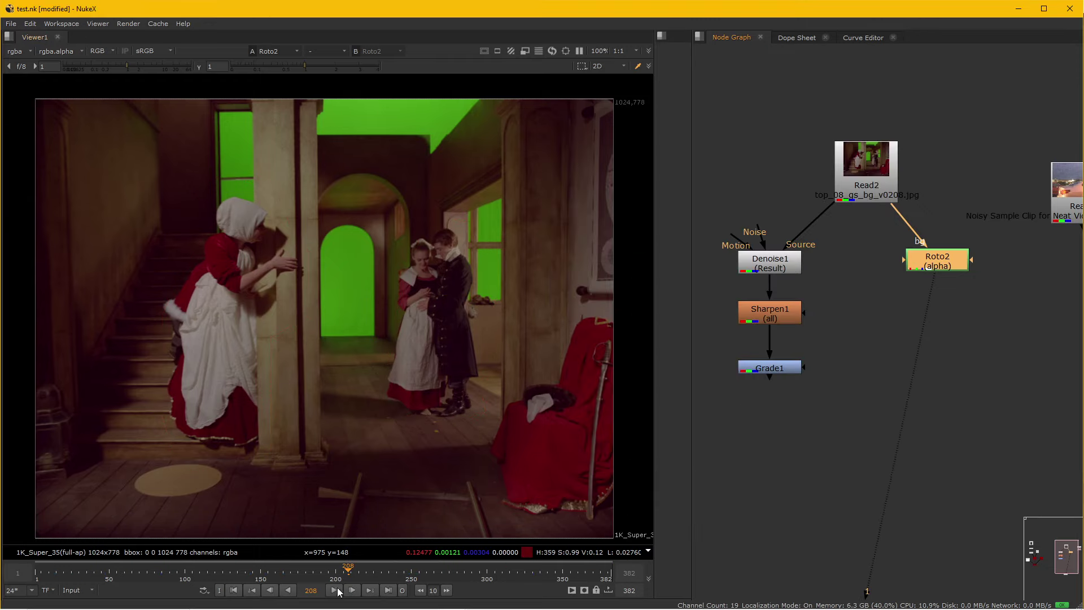
double_click(942, 260)
left_click(310, 574)
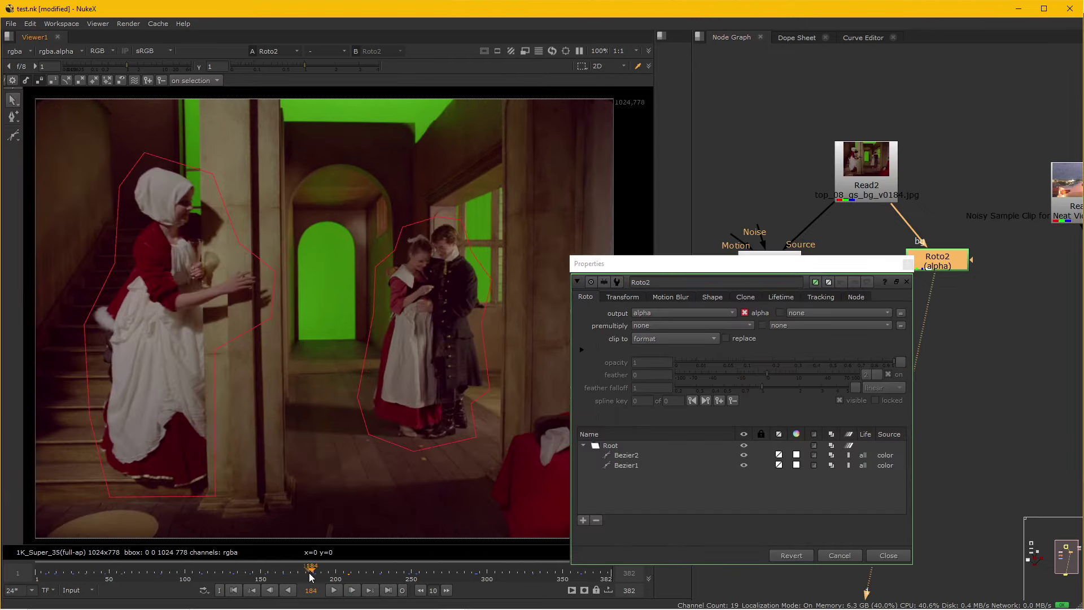
mouse_move(310, 576)
left_mouse_down()
mouse_move(266, 576)
mouse_move(365, 569)
mouse_move(65, 576)
left_mouse_up()
scroll(212, 539, "down", 2)
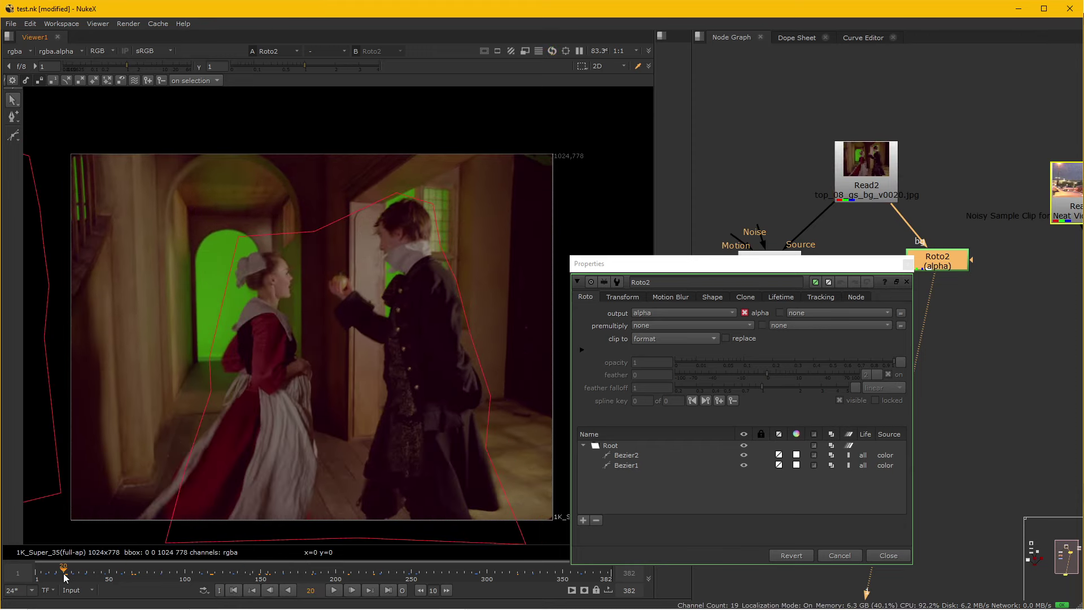
key("Right")
key("Right")
key("Right")
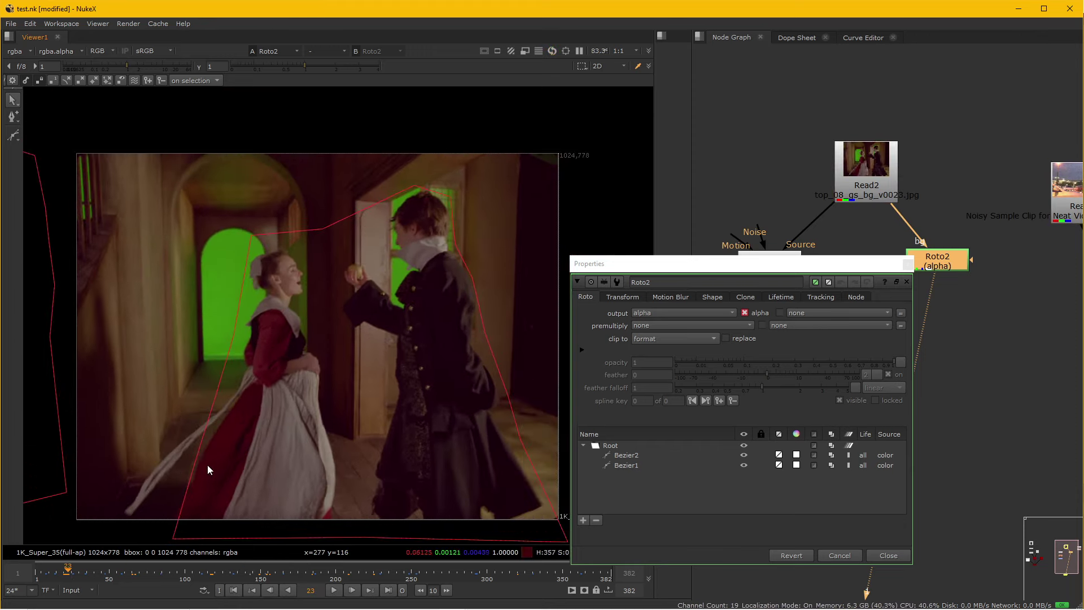
left_click(53, 572)
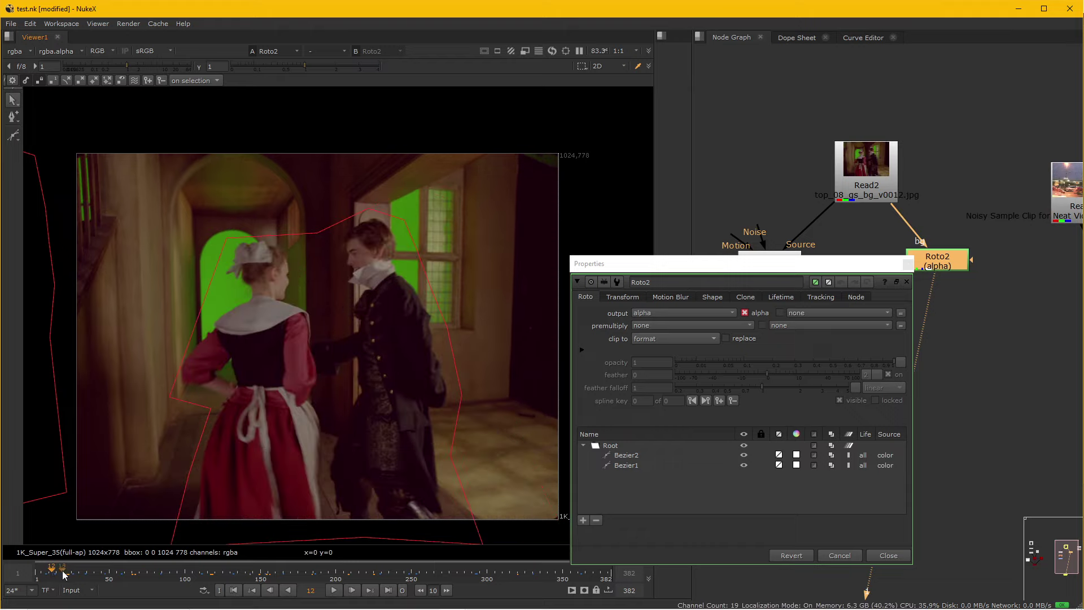
left_click_drag(64, 574, 373, 556)
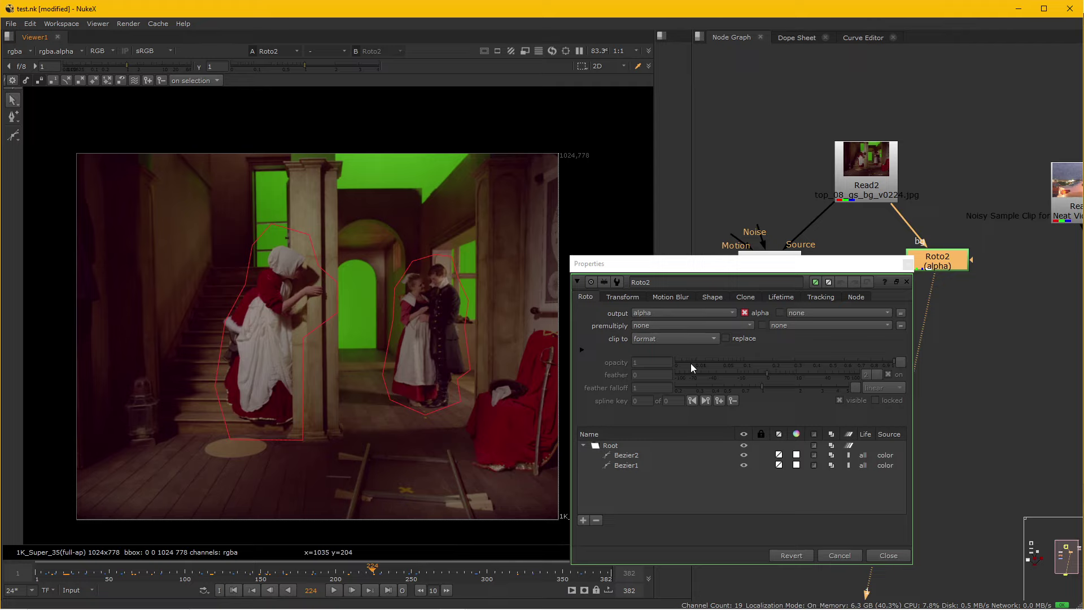
- Close the Roto2 settings and zoom the node graph with nothing selected
left_click(884, 555)
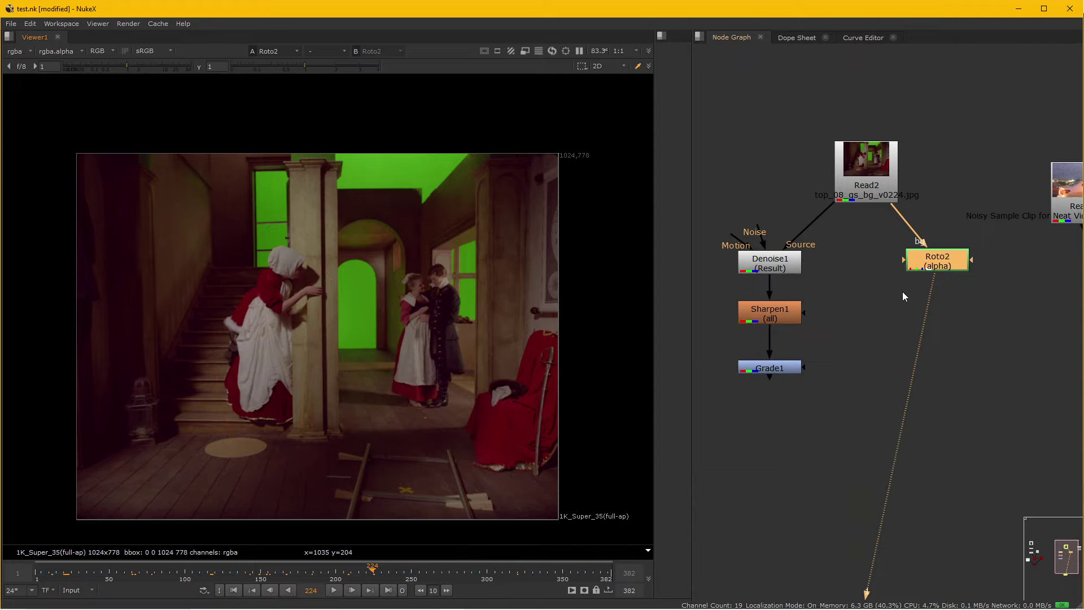
scroll(864, 407, "up", 1)
scroll(871, 405, "up", 1)
left_click(862, 443)
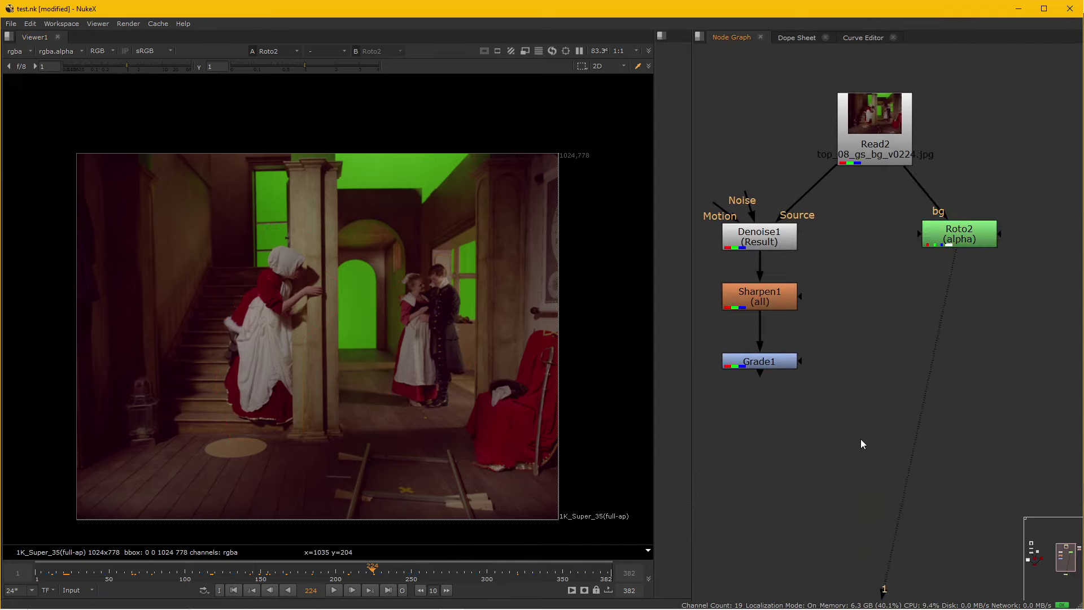
- Create a CameraTracker node and connect its Source to Grade1
key("Tab")
type("camera")
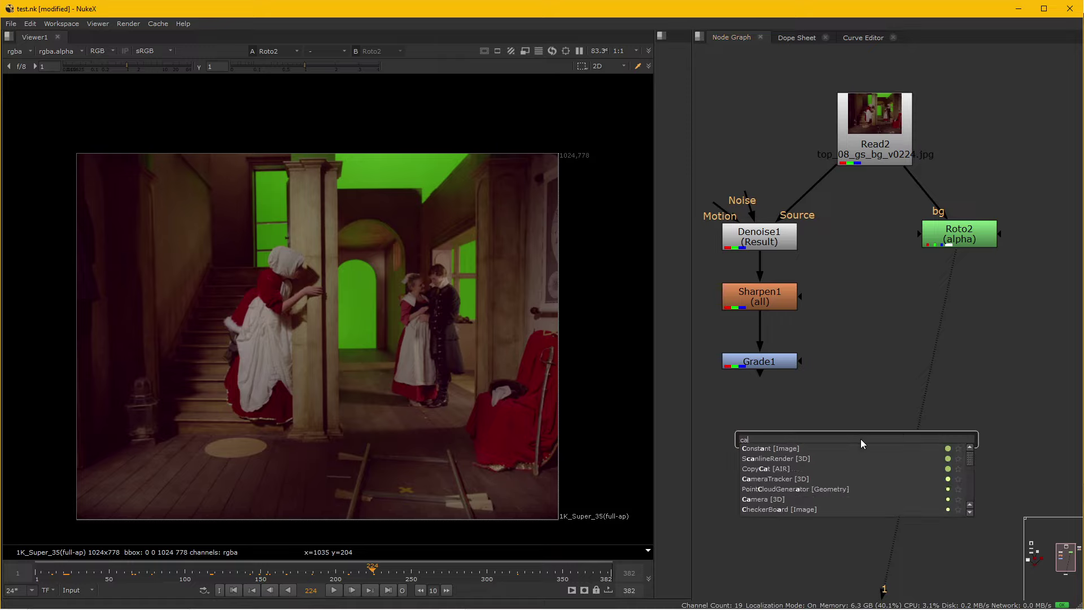
left_click(800, 459)
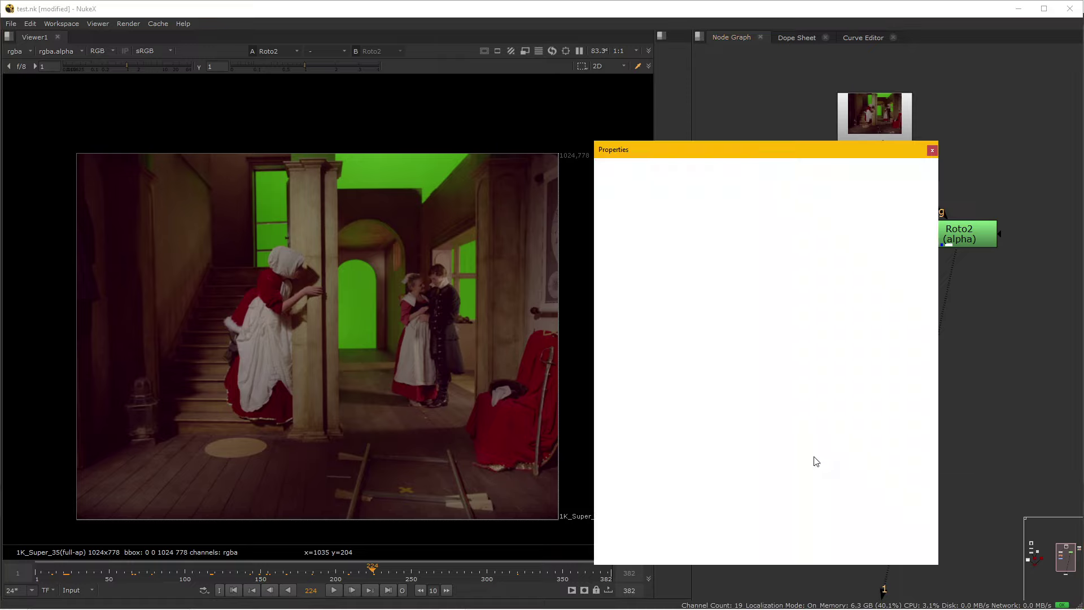
left_click(639, 182)
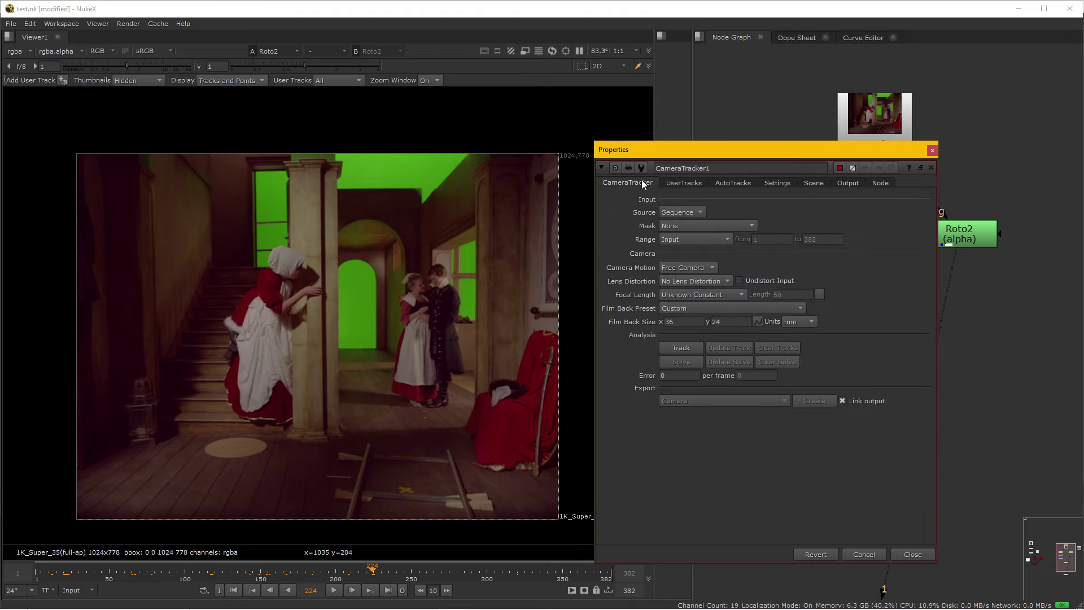
left_click_drag(754, 178, 656, 474)
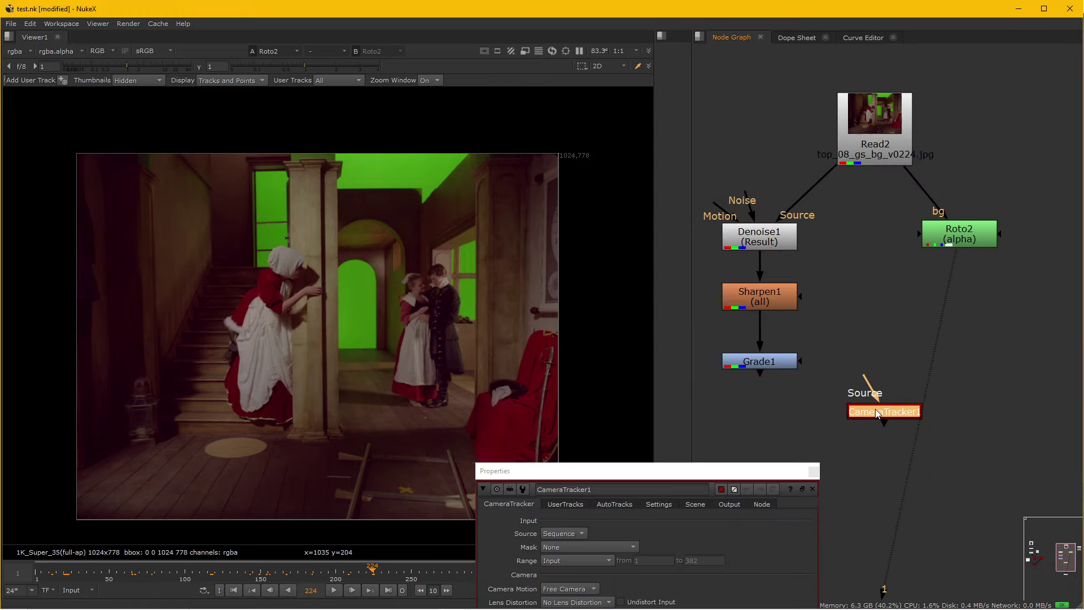
left_click_drag(869, 384, 890, 309)
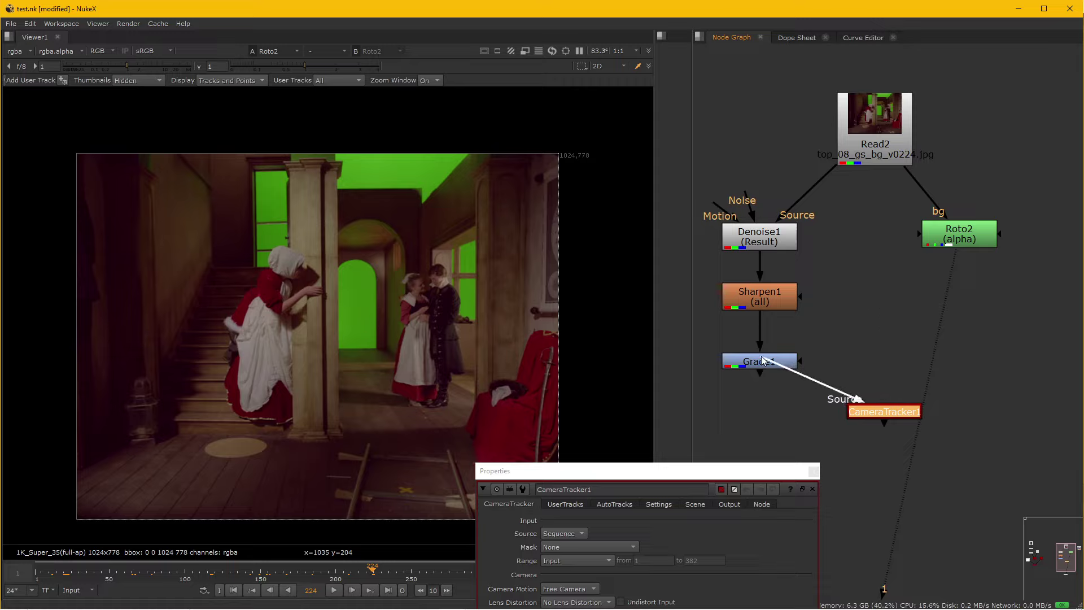
left_click_drag(891, 307, 761, 356)
- Briefly connect the tracker's Mask to Roto2, view CameraTracker1's output, then disconnect the mask
left_click_drag(702, 182, 808, 403)
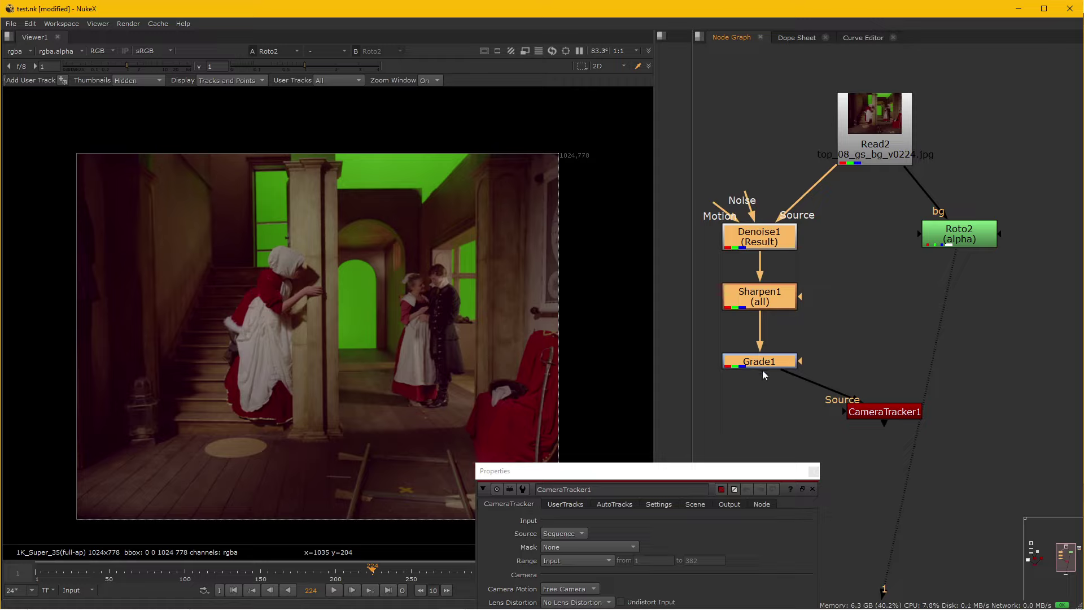
left_click(874, 415)
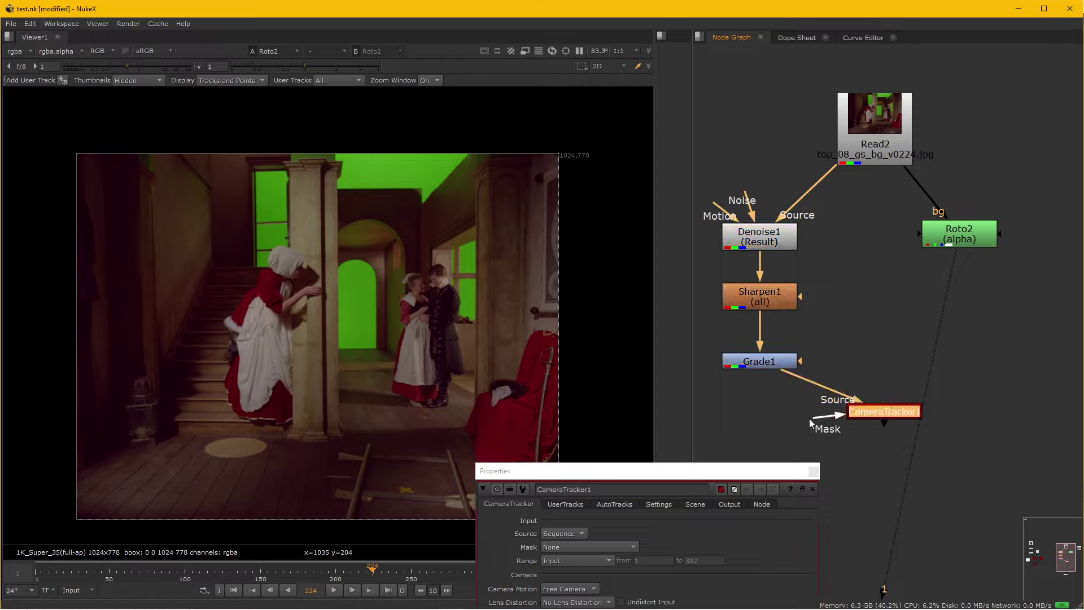
left_click_drag(810, 423, 956, 251)
left_click_drag(902, 416, 895, 426)
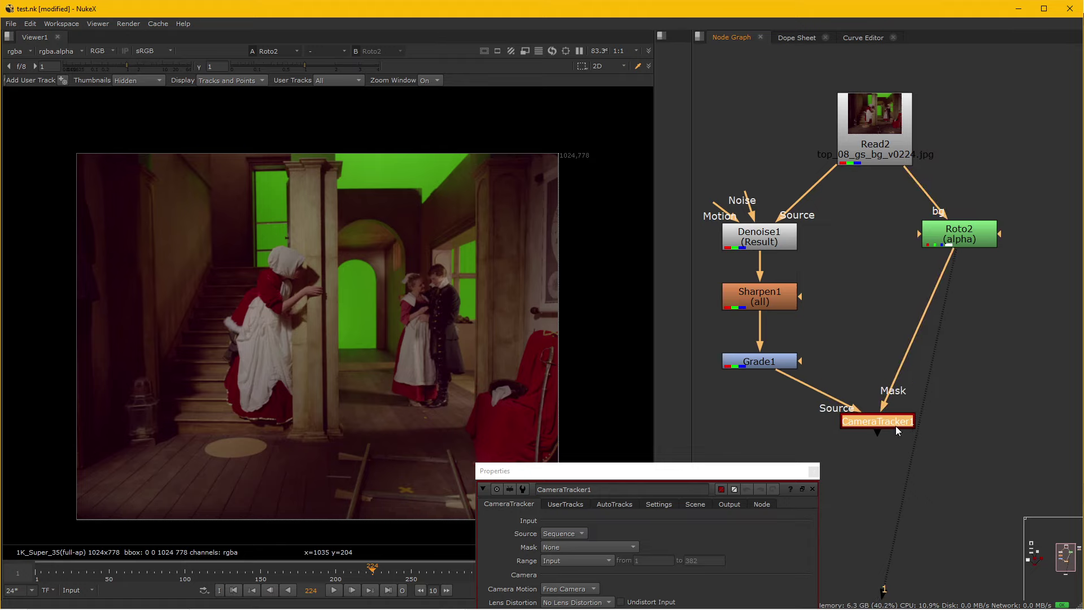
key("1")
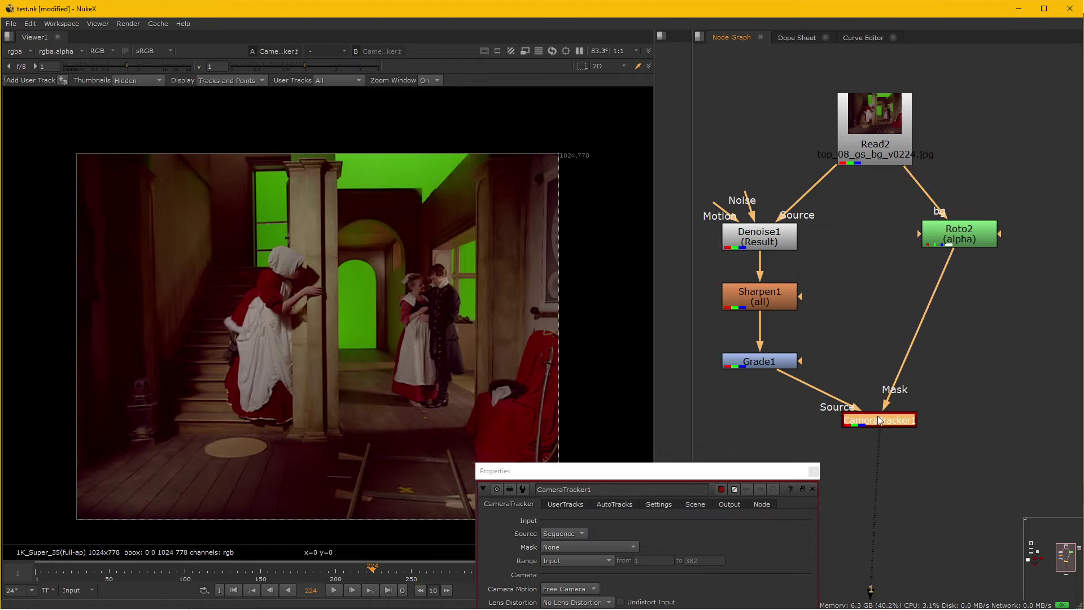
mouse_move(698, 478)
left_mouse_down()
mouse_move(795, 131)
mouse_move(658, 263)
left_mouse_up()
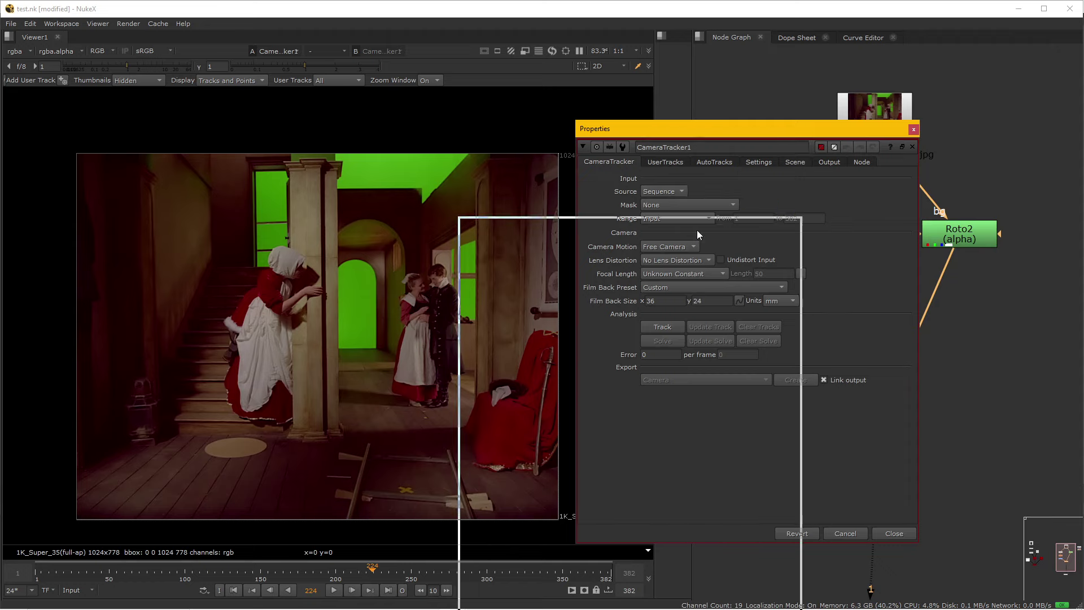
left_click_drag(956, 259, 888, 400)
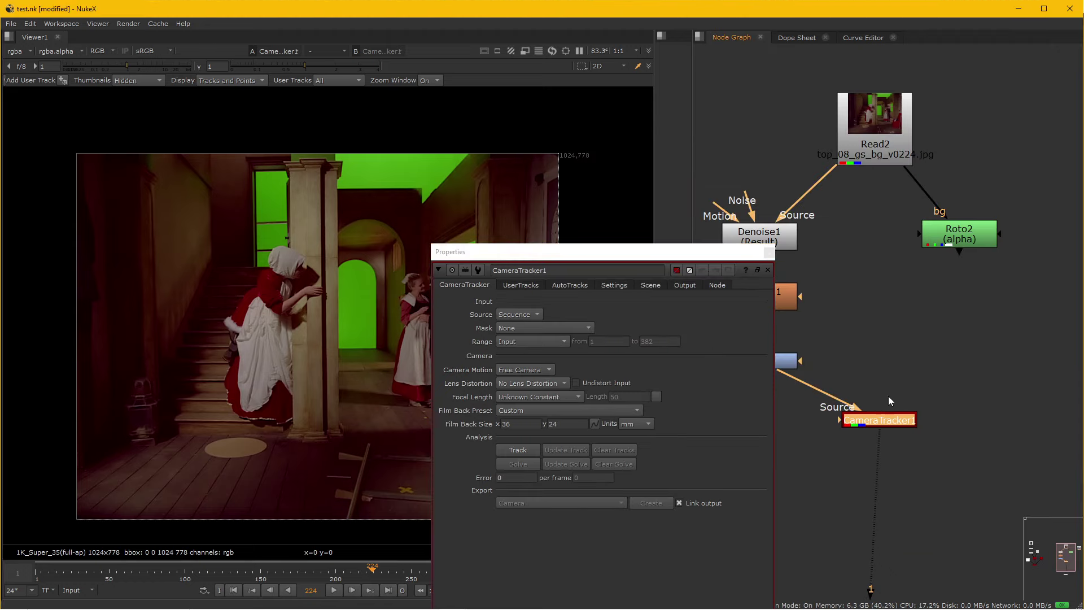
- Dock the tracker properties on the right and show its Settings tab
left_click_drag(737, 253, 939, 169)
scroll(385, 367, "up", 2)
scroll(469, 377, "up", 2)
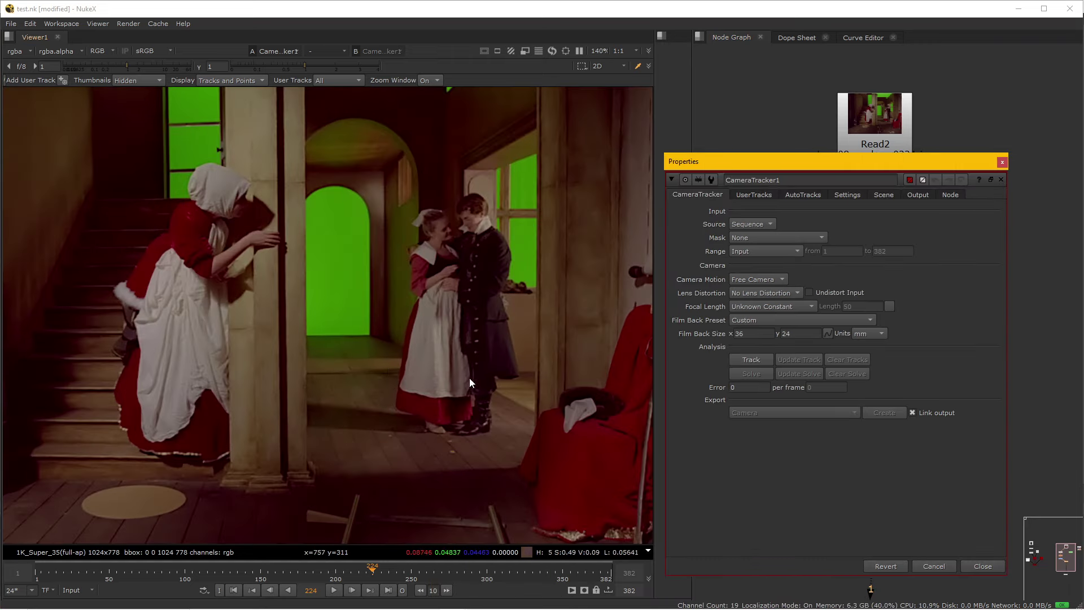
left_click(844, 195)
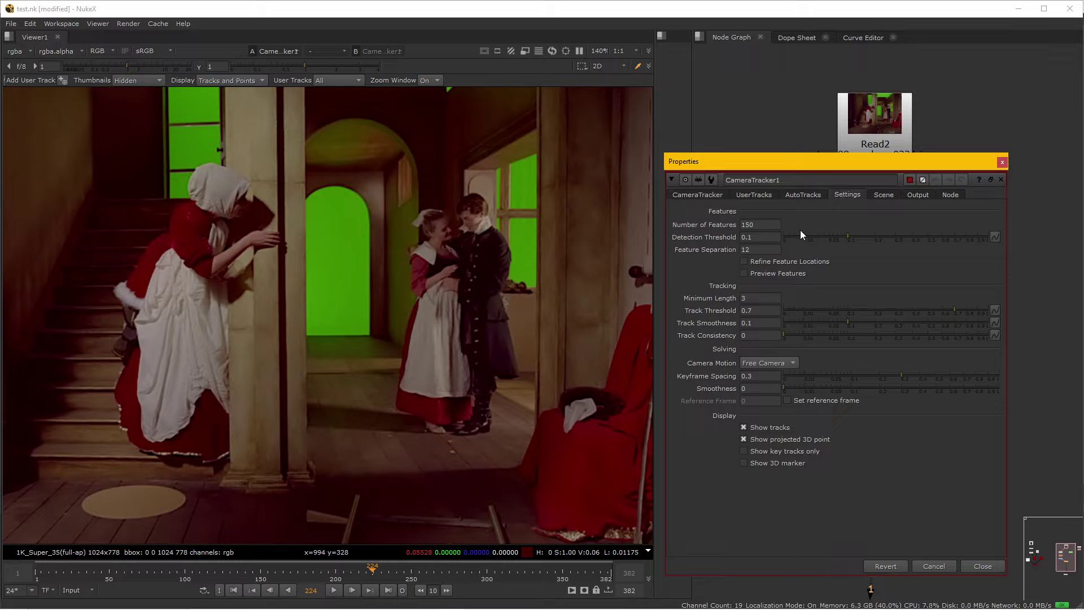
- Set CameraTracker1's Number of Features to 300
left_click(766, 224)
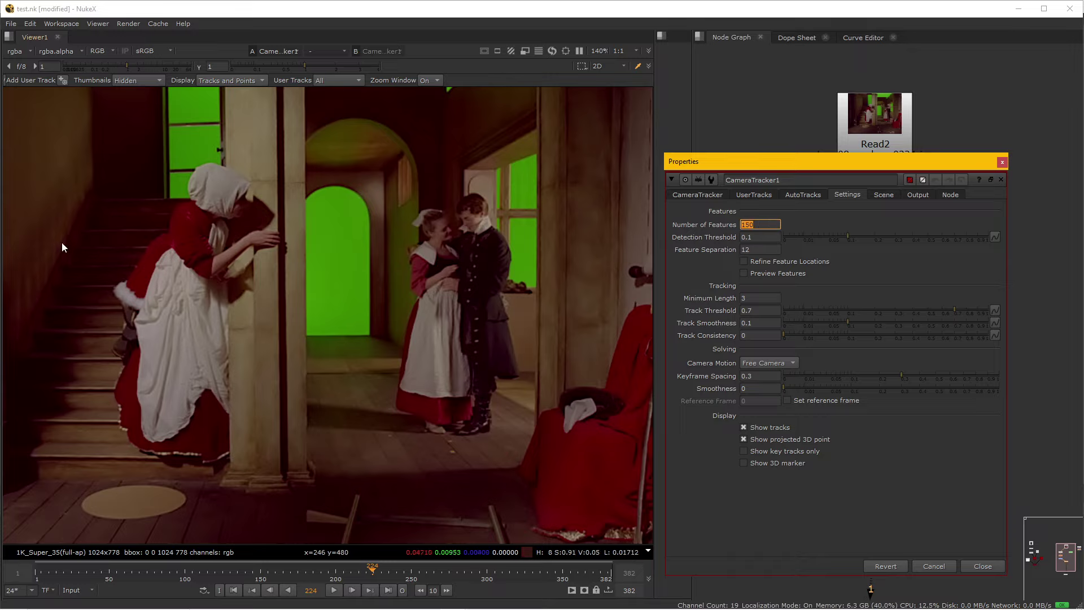
scroll(316, 266, "up", 2)
scroll(326, 315, "up", 1)
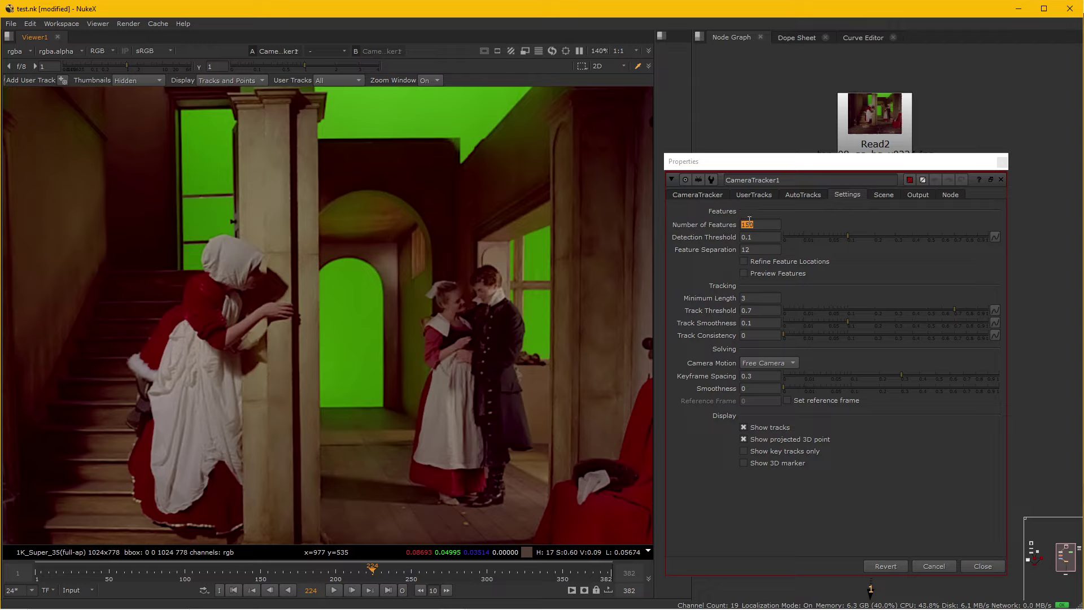
mouse_move(749, 219)
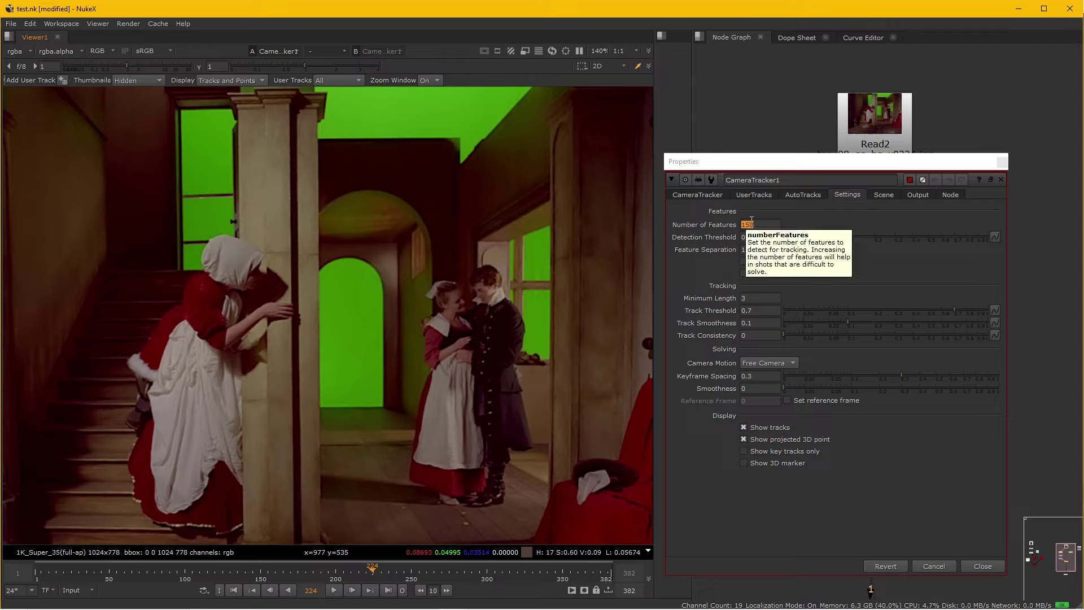
left_click(768, 226)
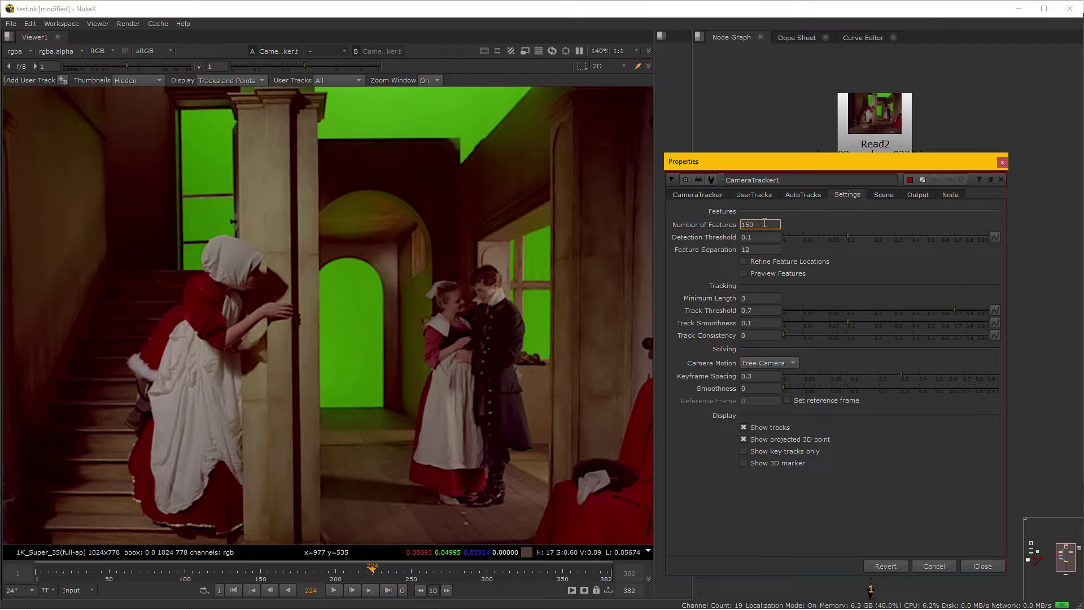
type("300")
key("Return")
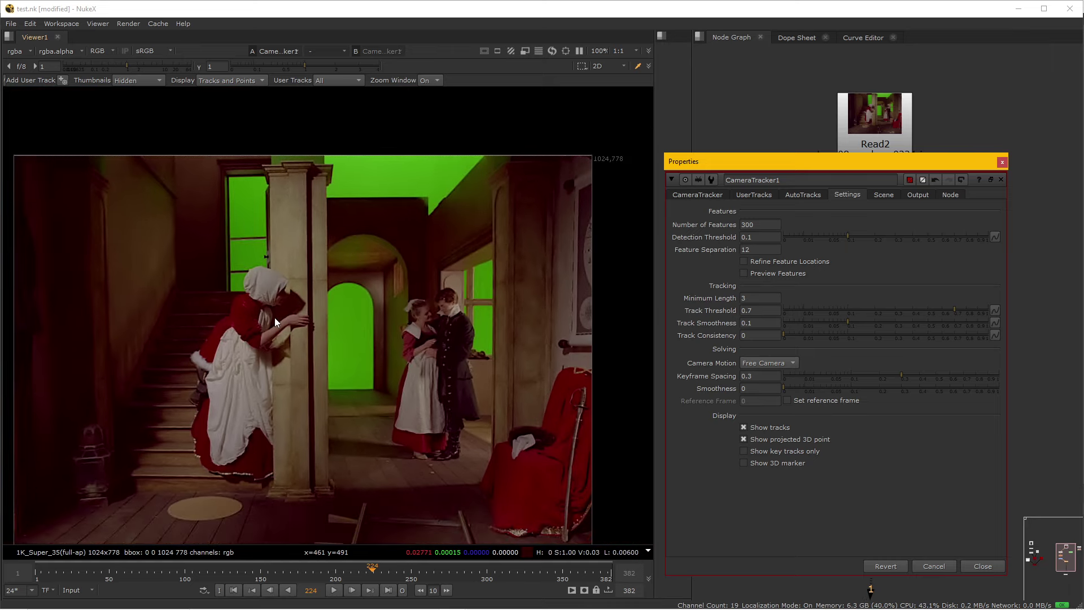
- Zoom and pan the viewer to inspect the plate's top-right corner
left_click(274, 317)
scroll(296, 327, "down", 2)
scroll(310, 321, "up", 2)
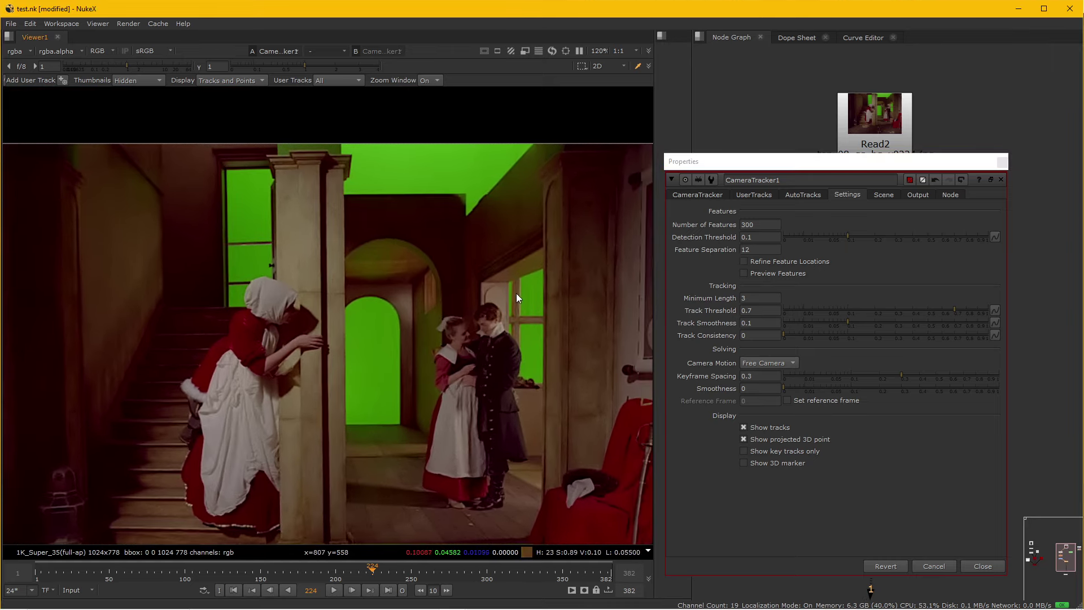
mouse_move(581, 342)
left_mouse_down()
mouse_move(495, 298)
mouse_move(249, 465)
left_mouse_up()
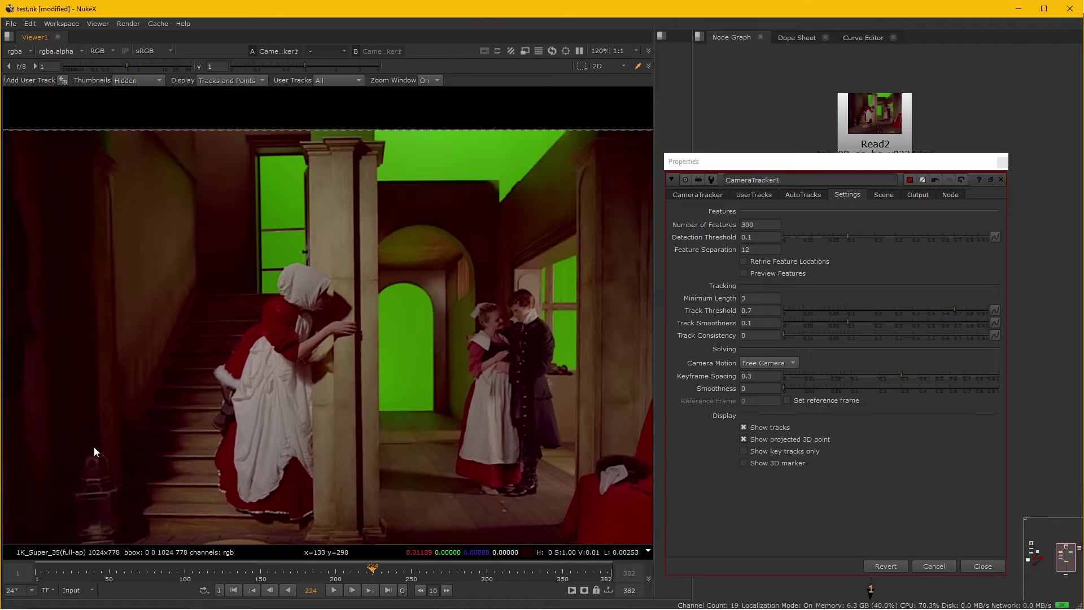
scroll(424, 333, "up", 1)
scroll(424, 333, "up", 1)
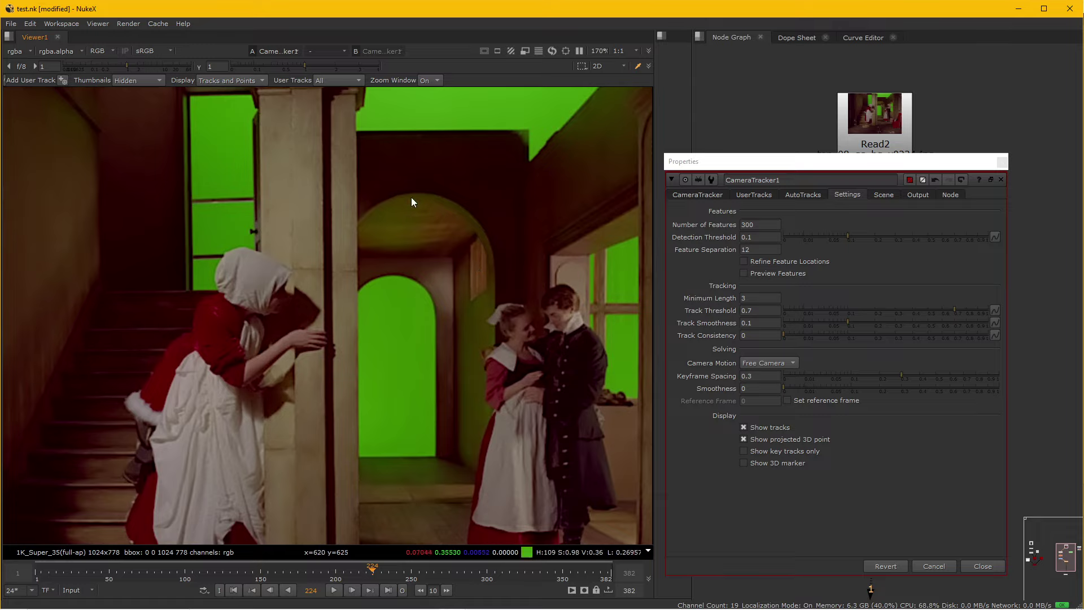
- Set Feature Separation to 8 and play through the shot to review
double_click(753, 249)
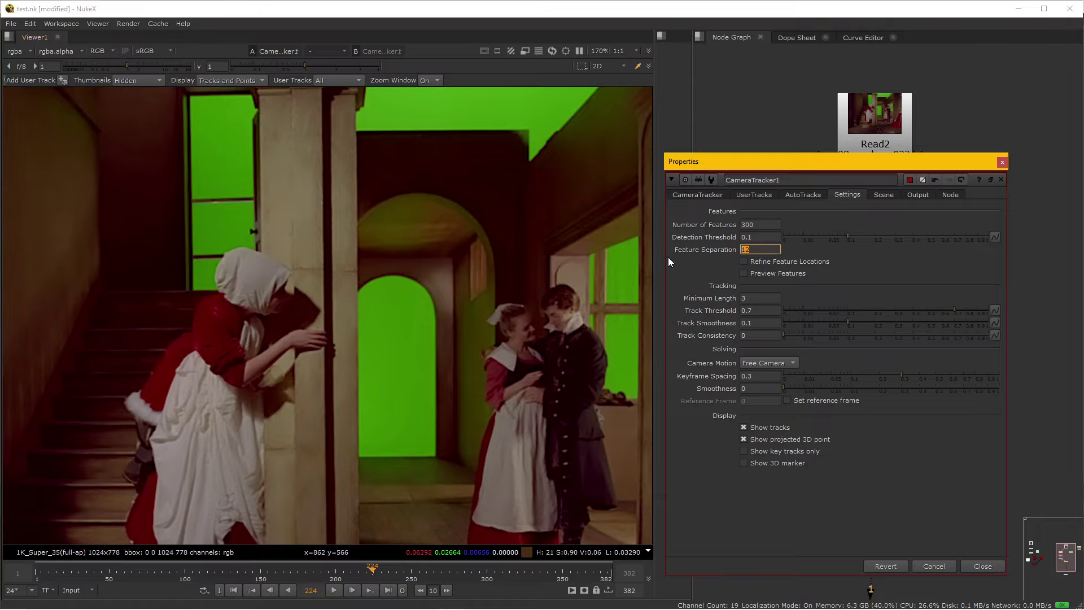
type("8")
key("Return")
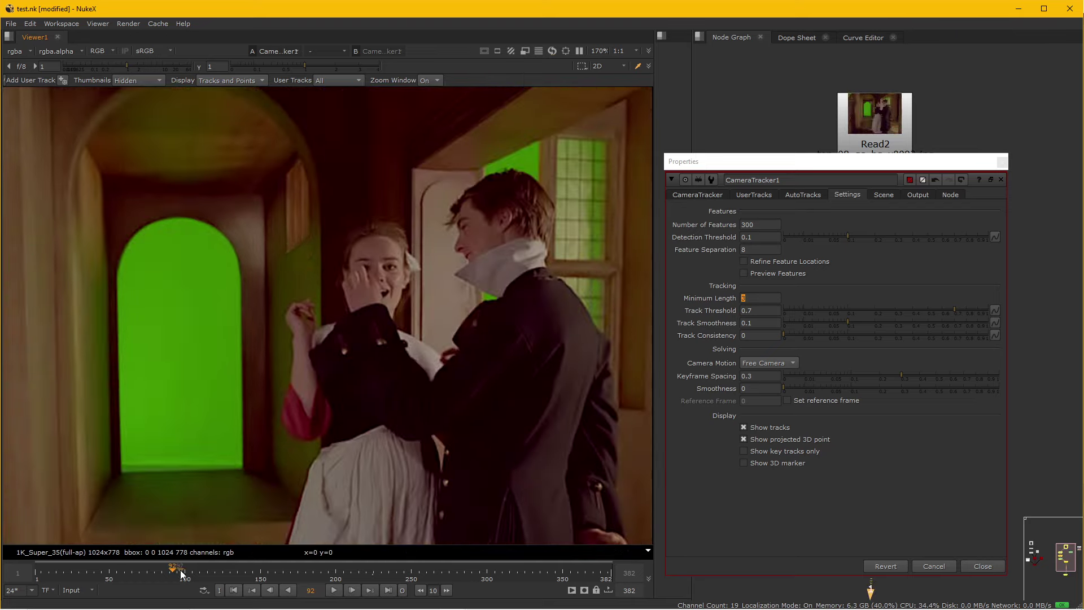
scroll(320, 517, "down", 1)
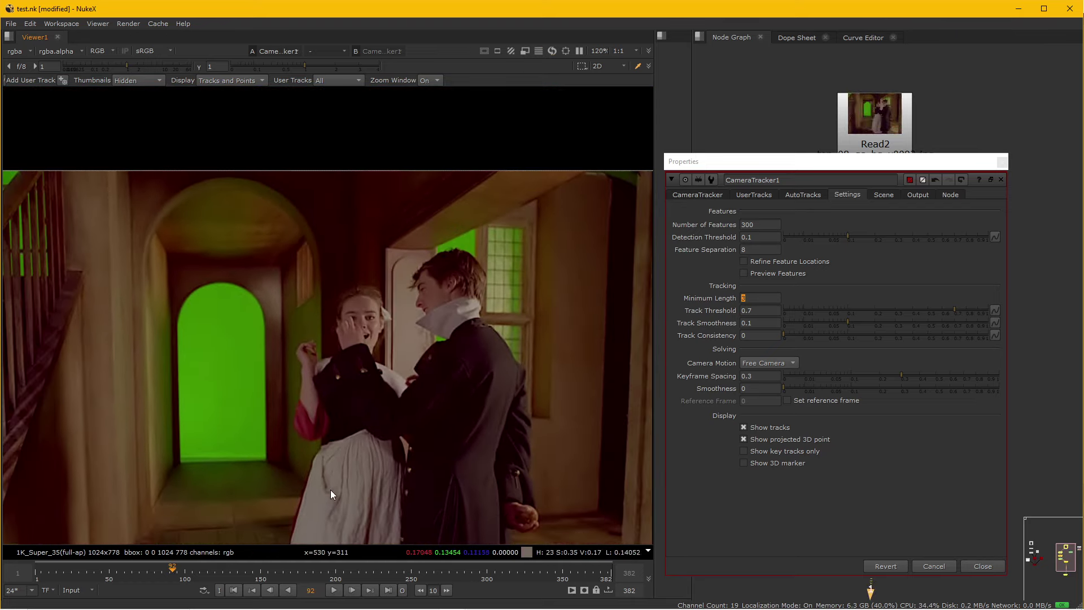
scroll(330, 489, "down", 1)
left_click(352, 590)
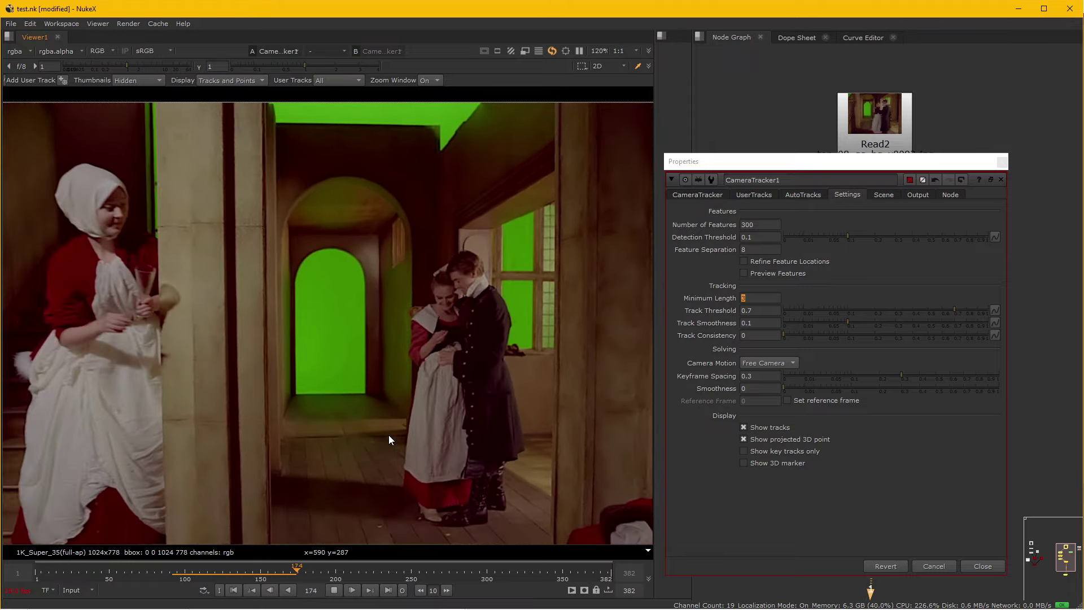
left_click(334, 590)
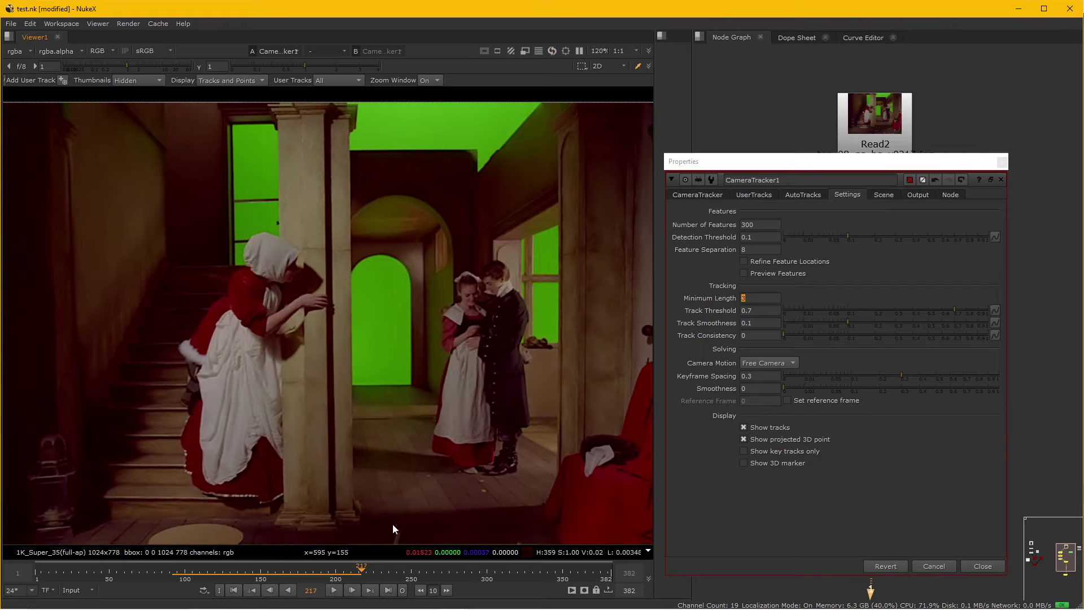
- Set Minimum Length to 8 and return to the main CameraTracker tab
left_click(751, 297)
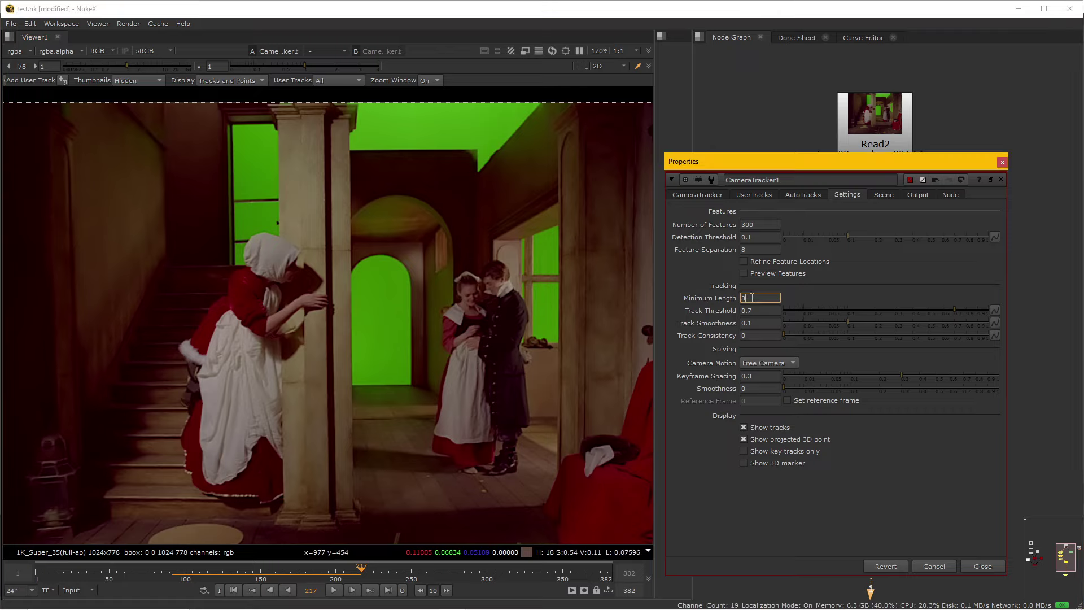
type("8")
left_click(666, 367)
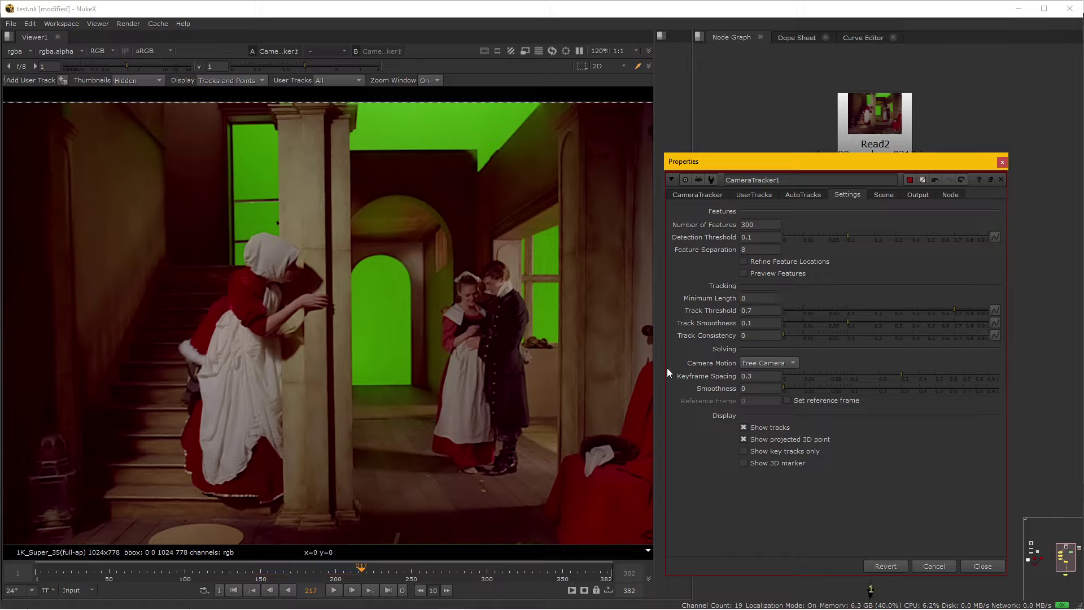
left_click(696, 195)
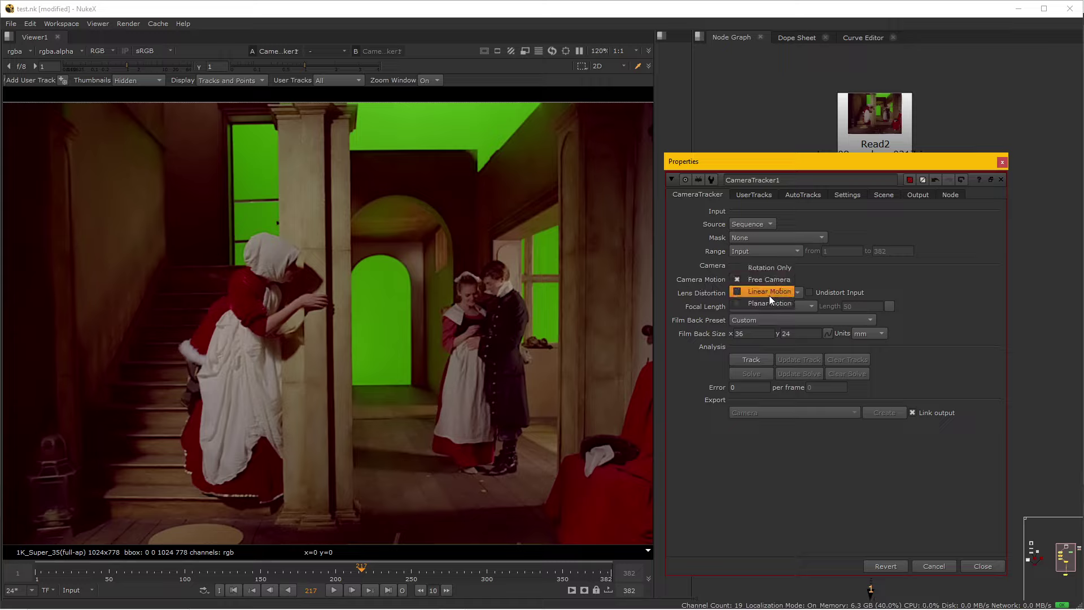
left_click(718, 275)
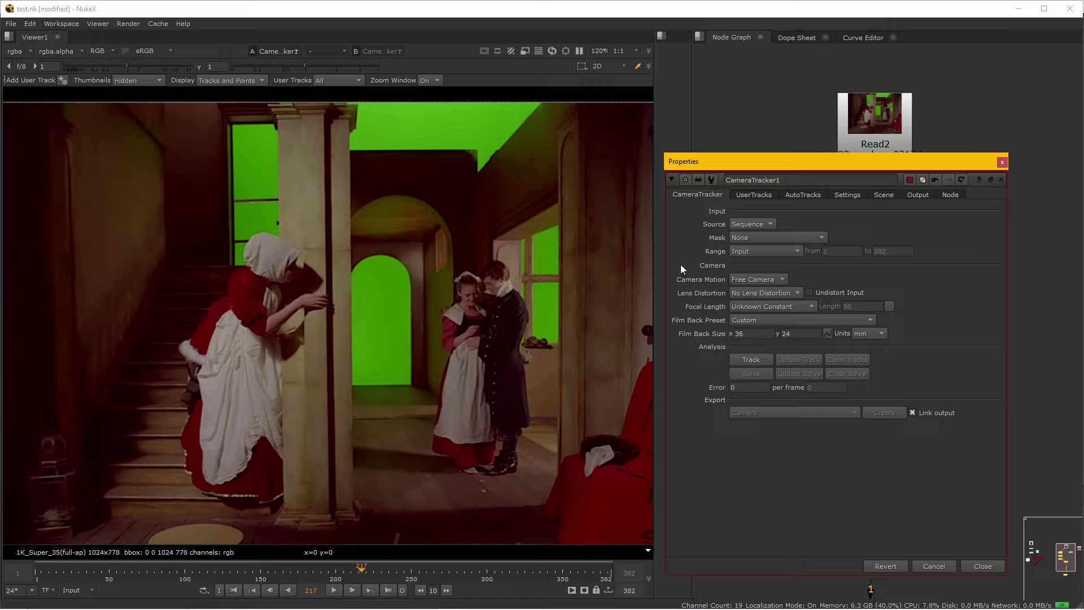
left_click(752, 307)
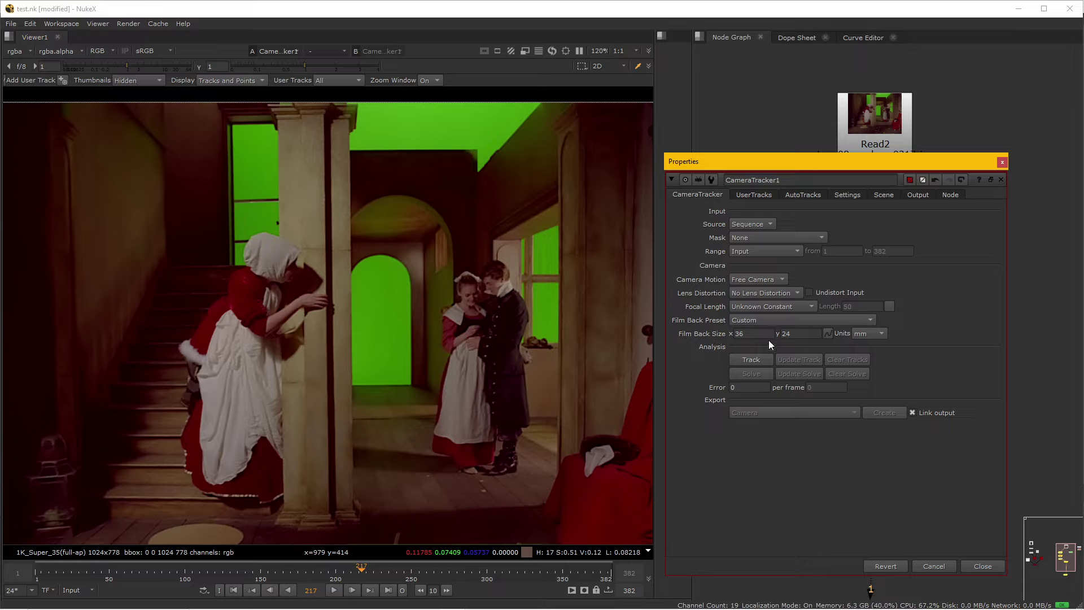
- Start a camera track, check the node graph, then cancel the track
left_click(744, 360)
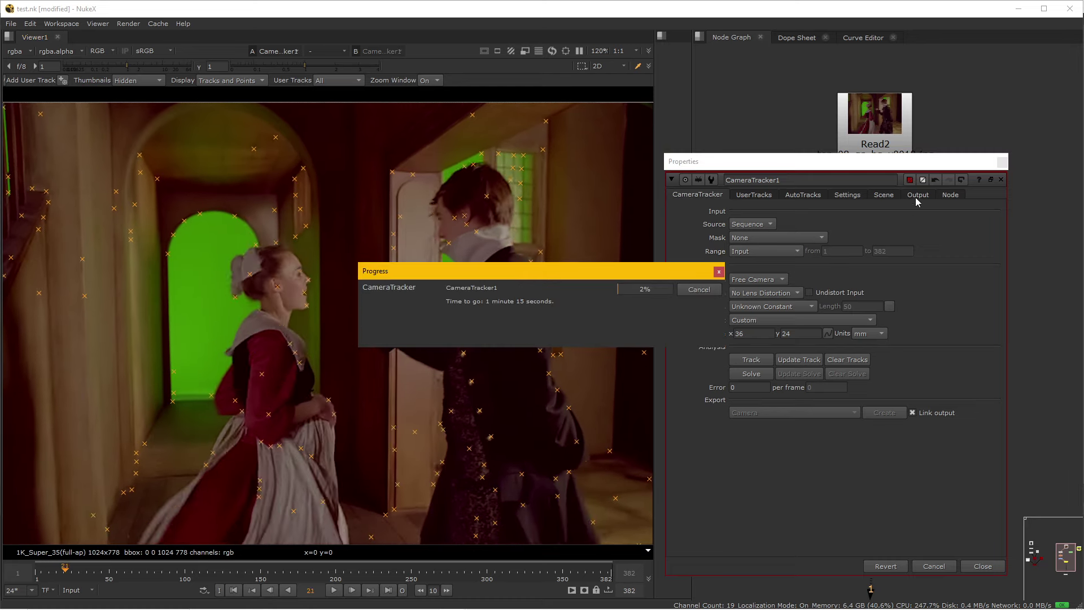
left_click_drag(946, 163, 836, 342)
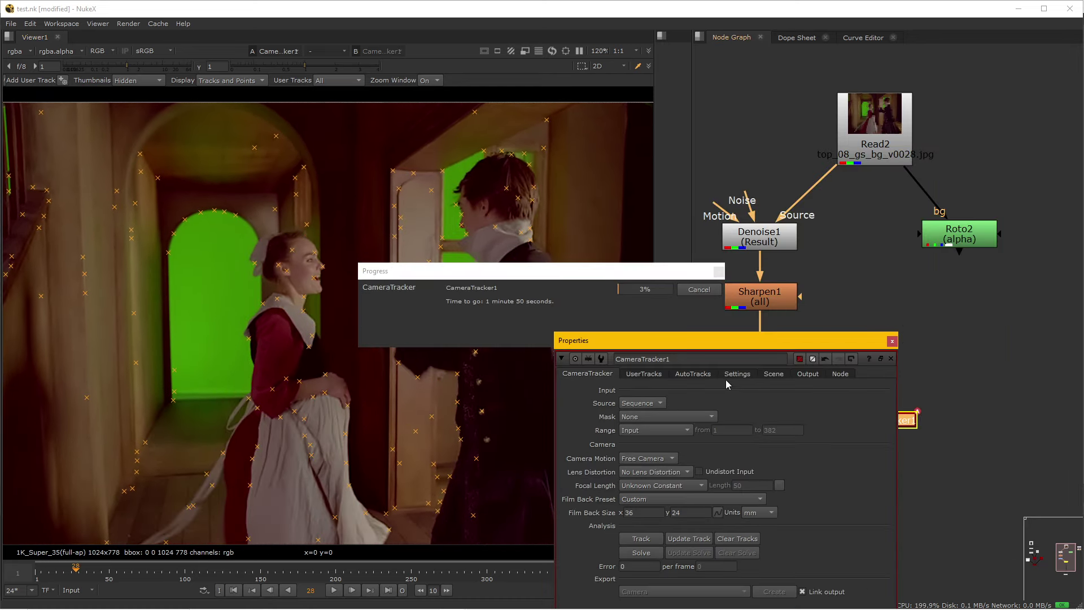
left_click_drag(726, 340, 591, 374)
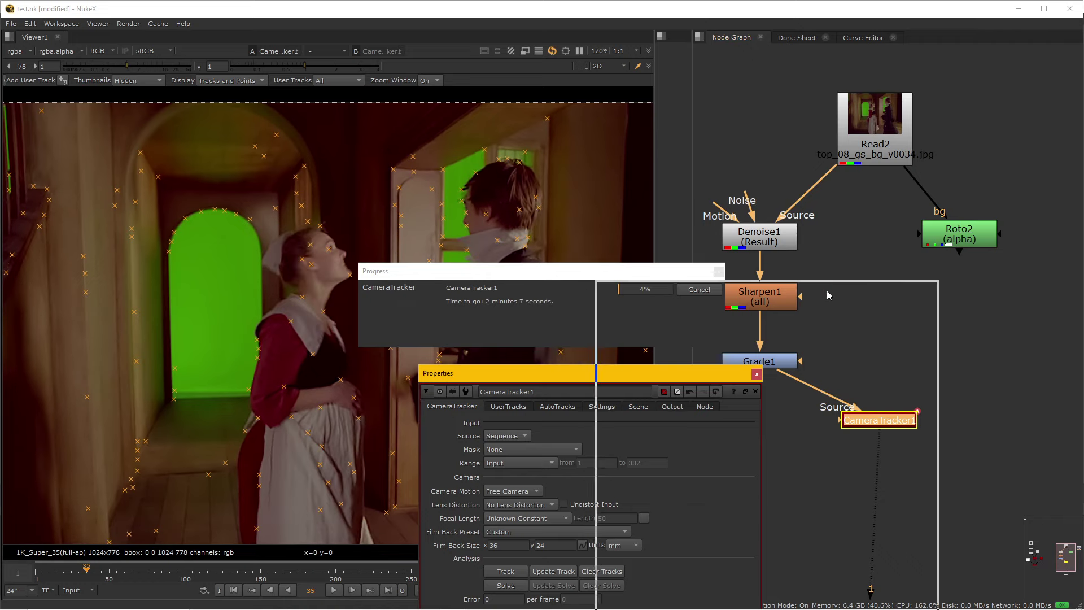
left_click_drag(677, 372, 948, 202)
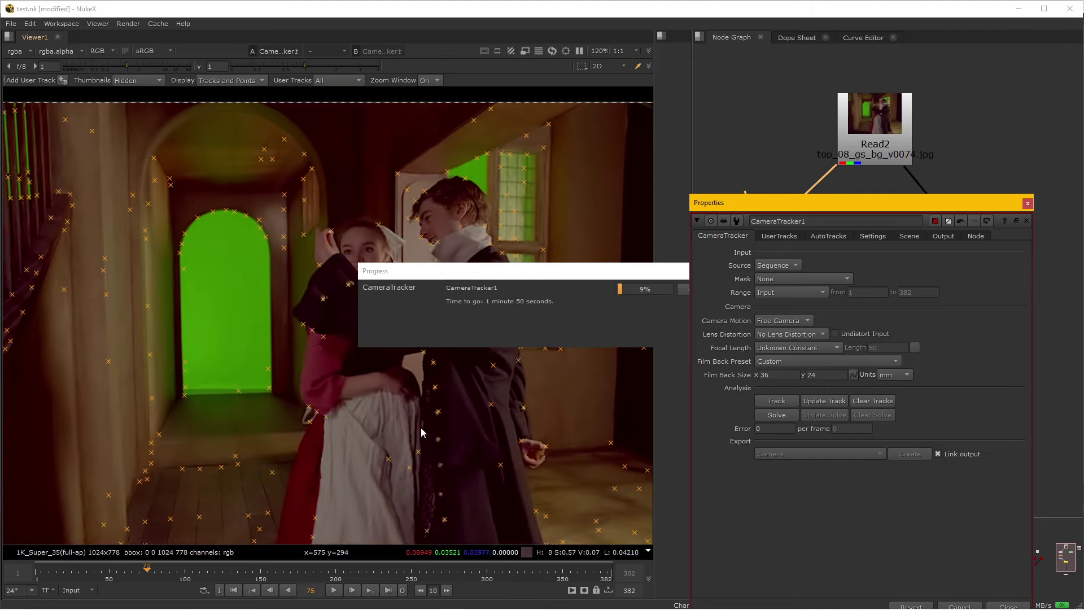
left_click(683, 289)
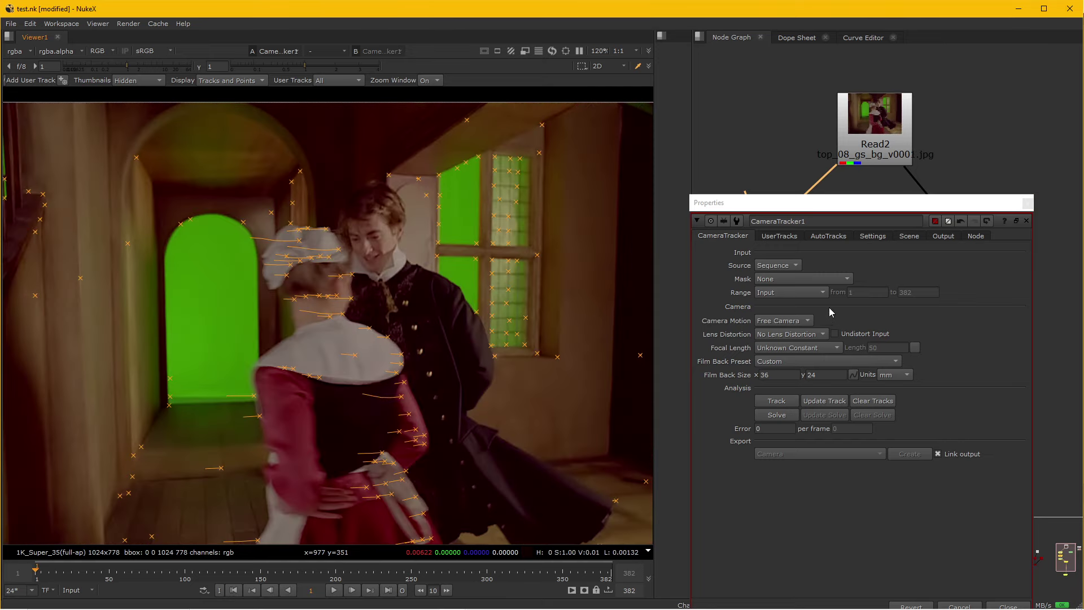
- Pull out the tracker's Mask input, then start and cancel a second track
left_click_drag(826, 203, 575, 240)
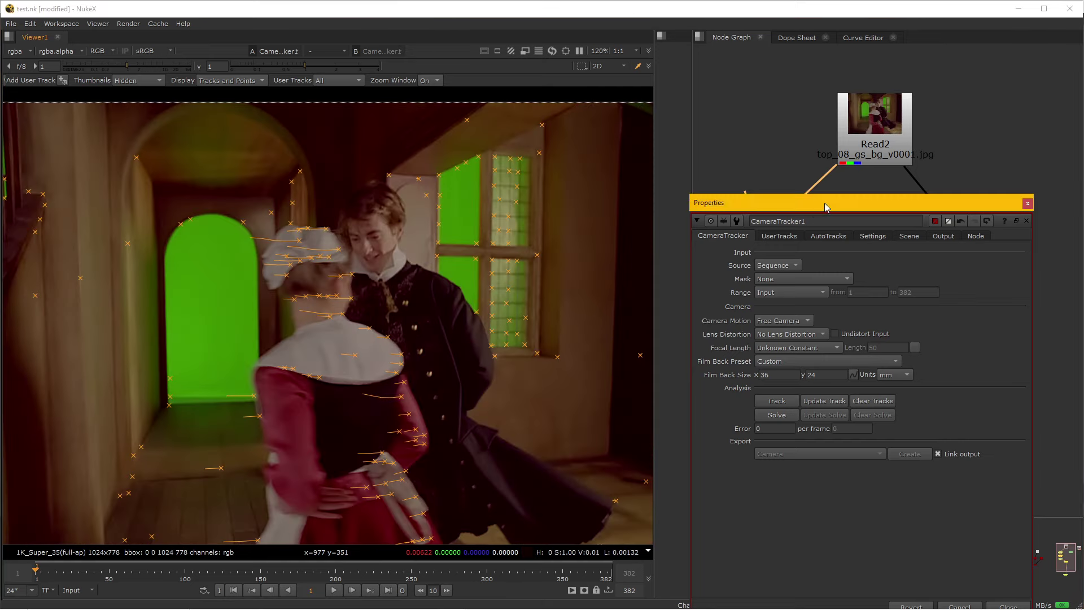
left_click_drag(835, 425, 780, 429)
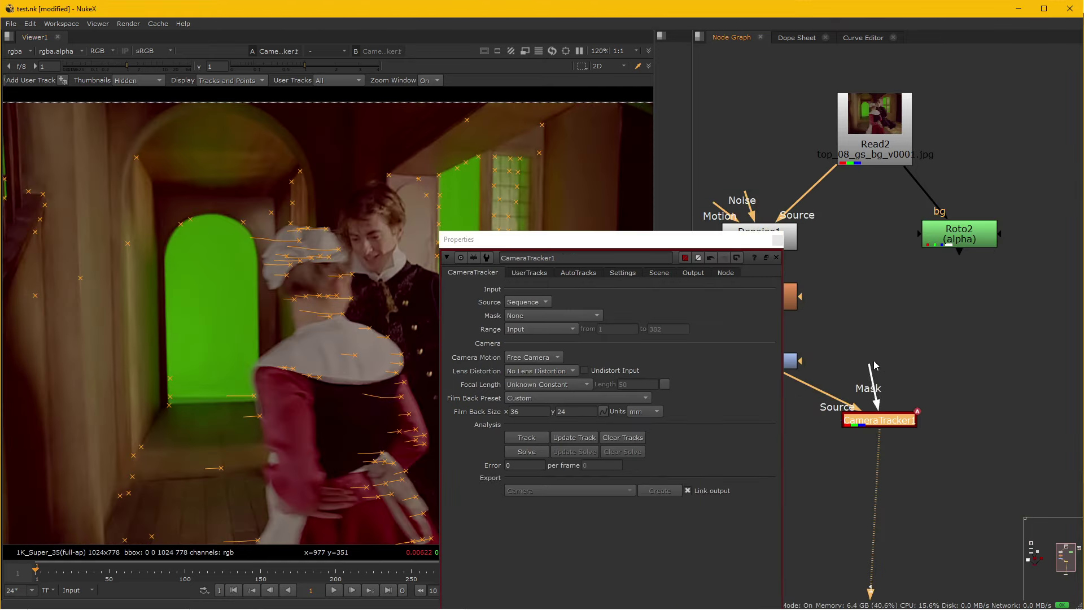
left_click_drag(693, 244, 932, 157)
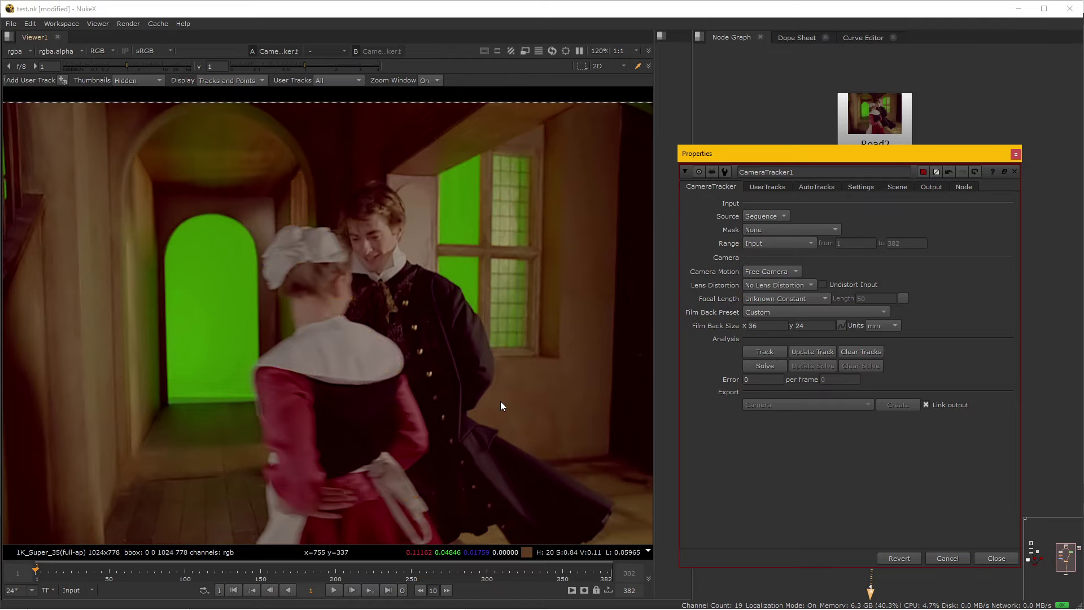
left_click(779, 354)
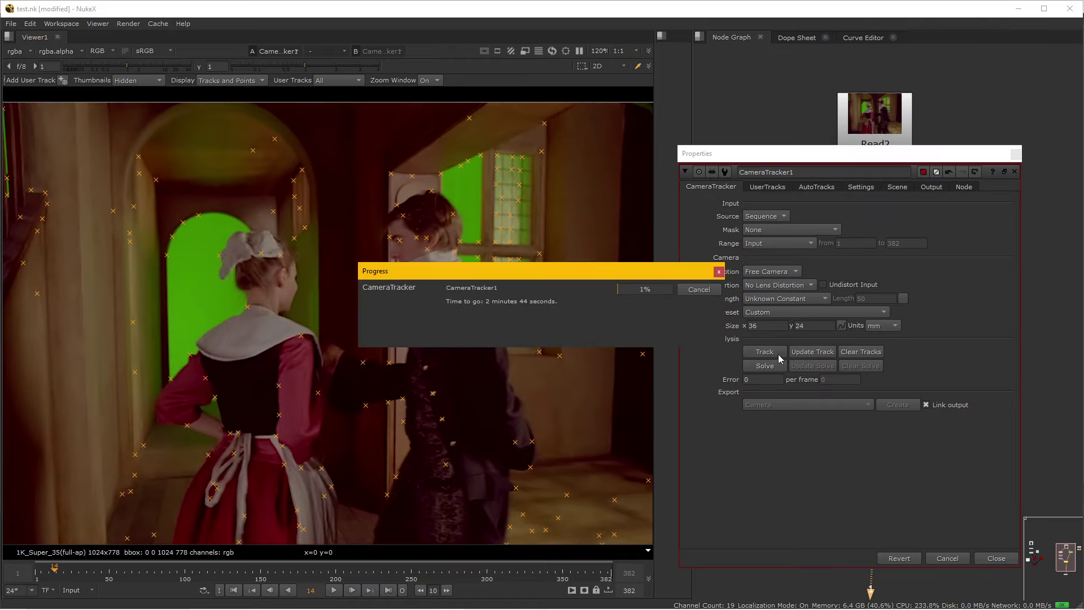
left_click(693, 291)
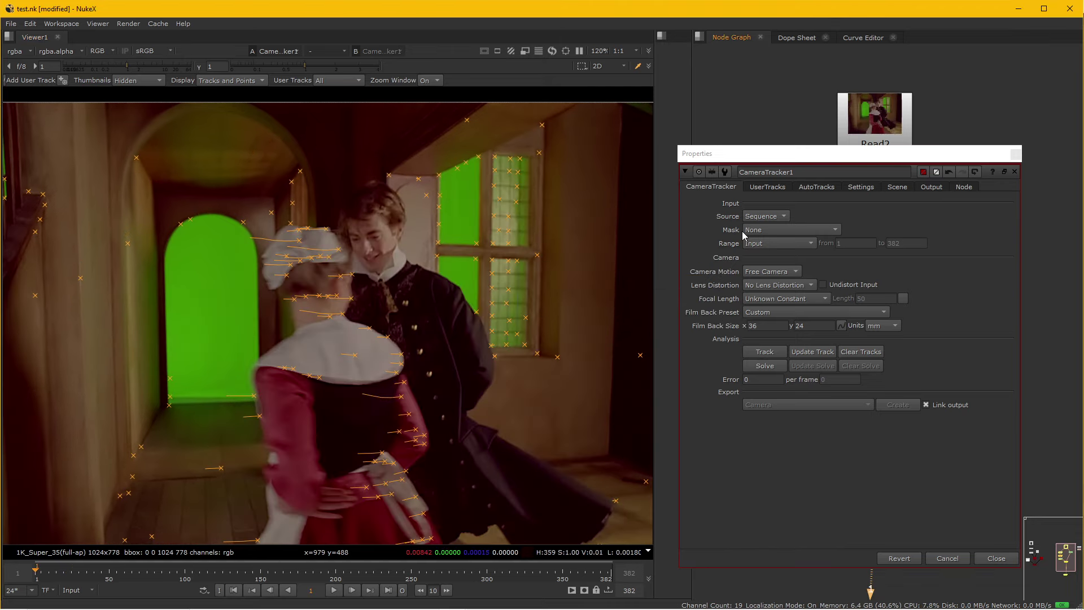
- Set Mask to Mask Alpha, connect Roto2 to the Mask input, and start tracking
left_click(762, 232)
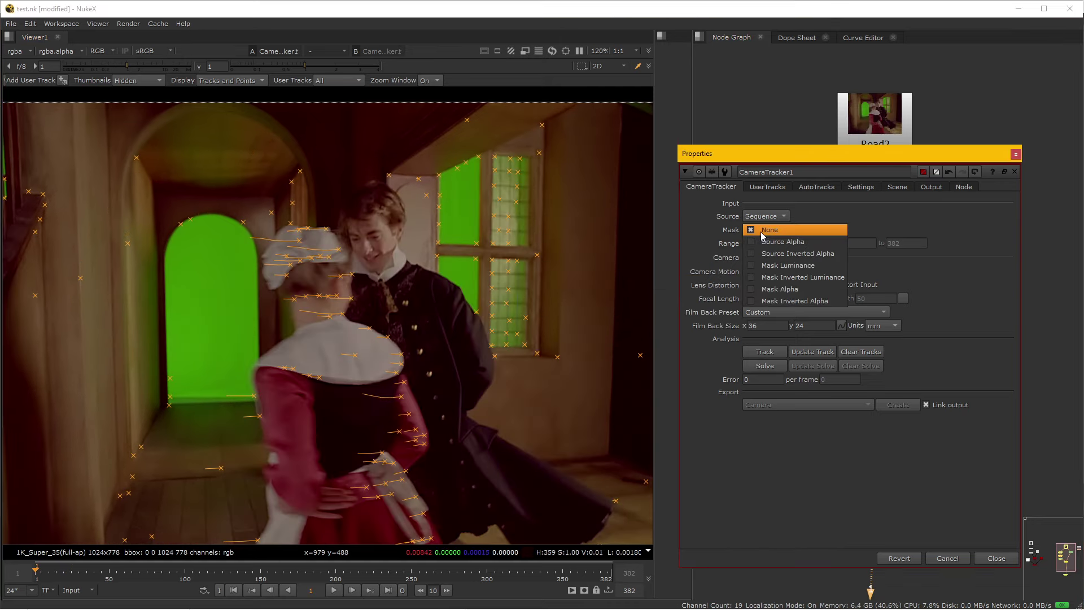
left_click(779, 290)
left_click_drag(900, 161, 666, 200)
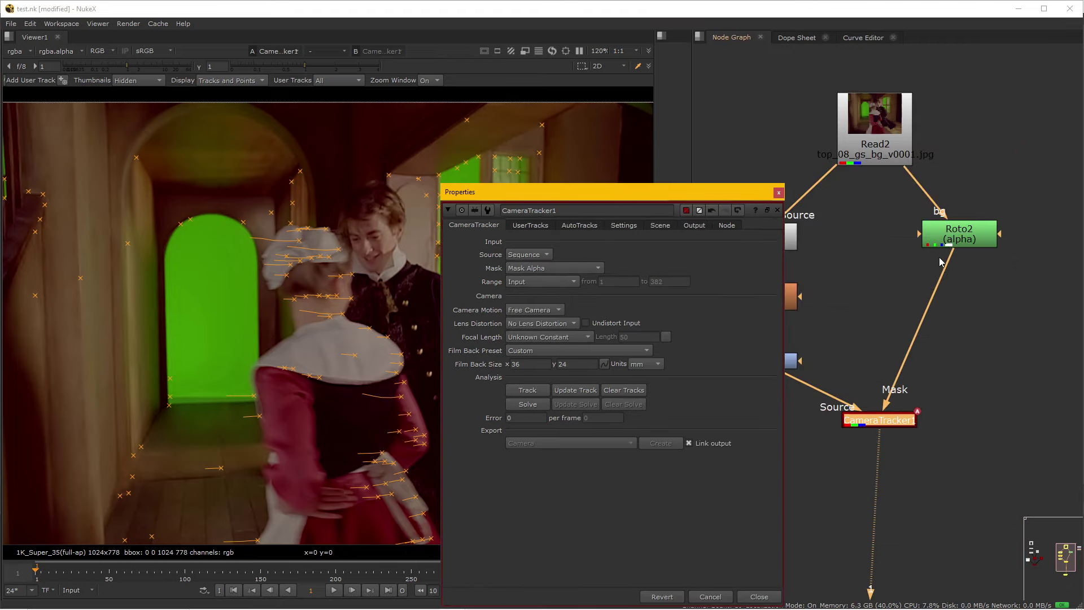
left_click_drag(948, 241, 964, 250)
left_click_drag(668, 206, 899, 171)
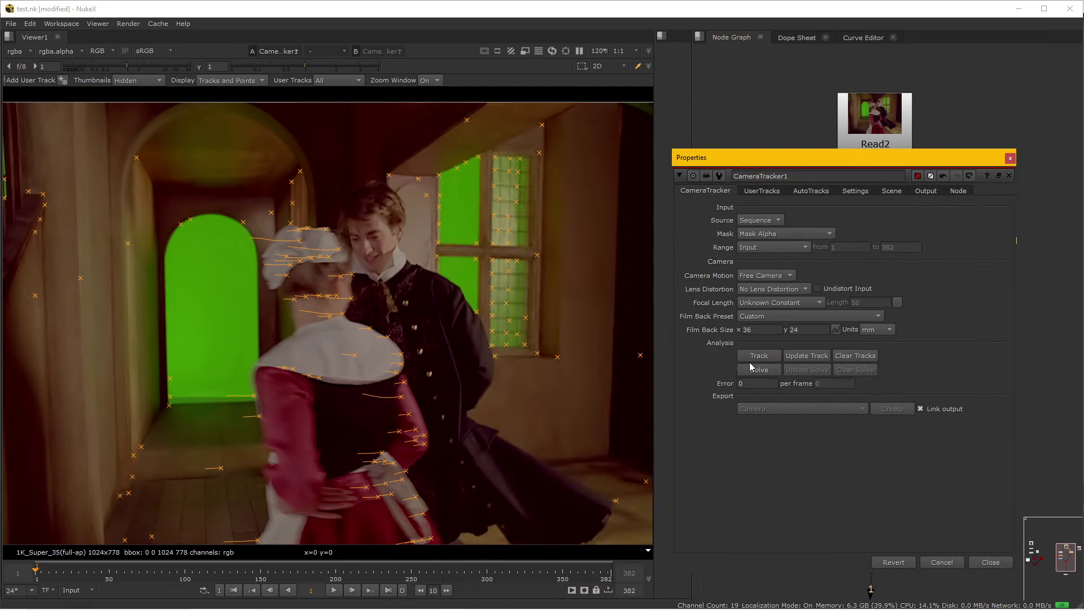
left_click(751, 357)
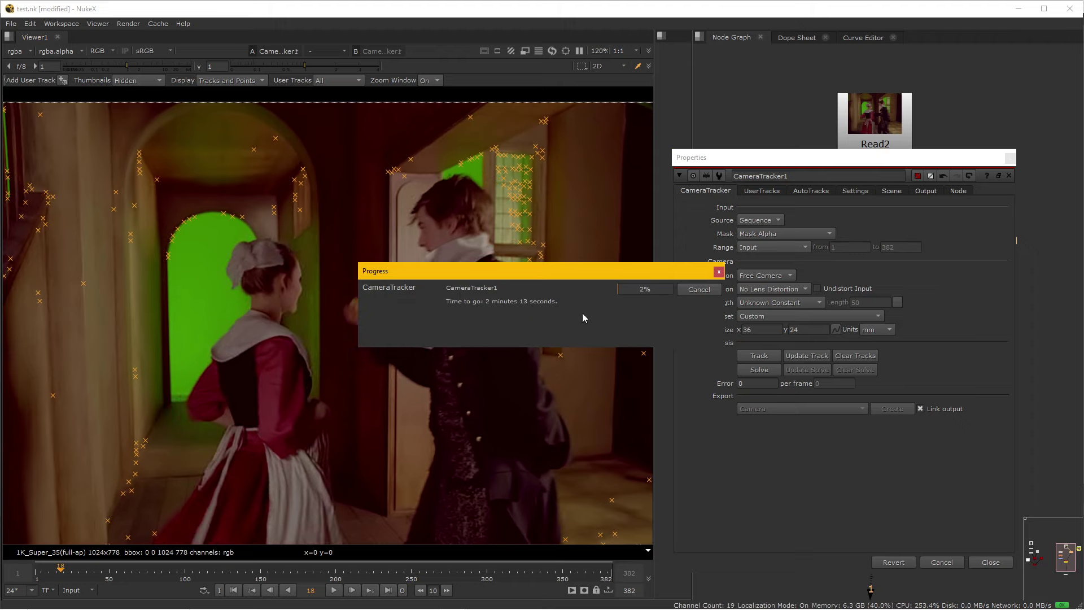
- Move the progress window off the plate and pan the viewer while the track completes
left_click_drag(457, 270, 736, 348)
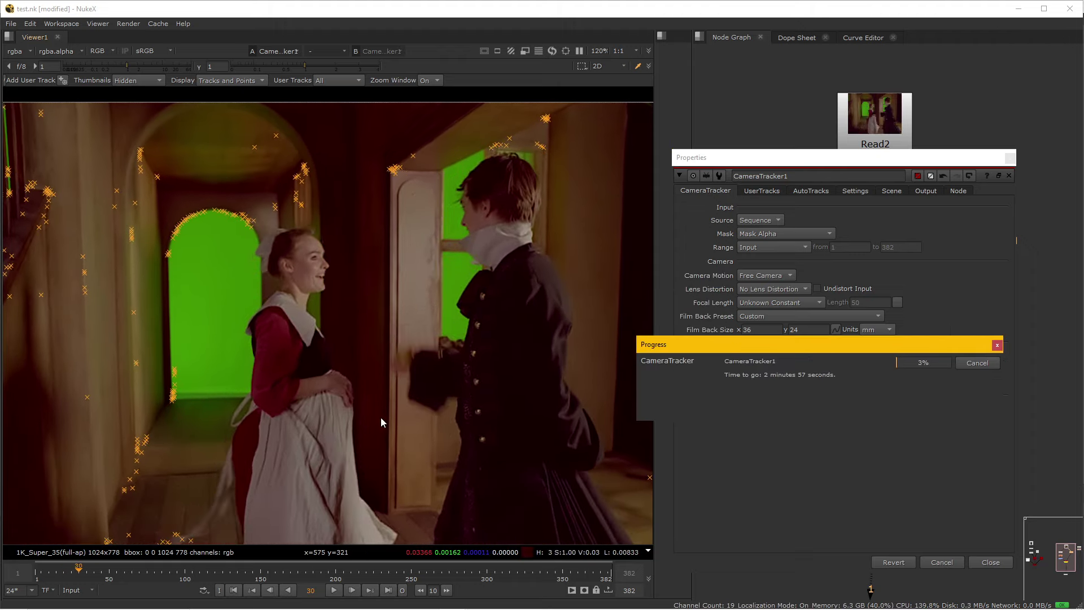
scroll(381, 418, "down", 1)
left_click_drag(381, 418, 376, 363)
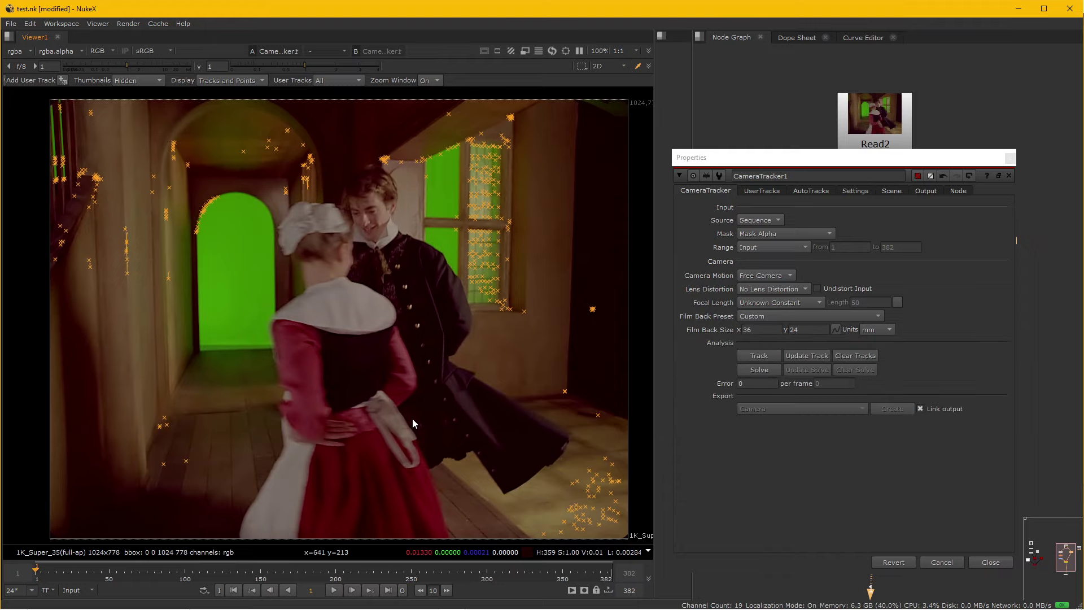
key("f")
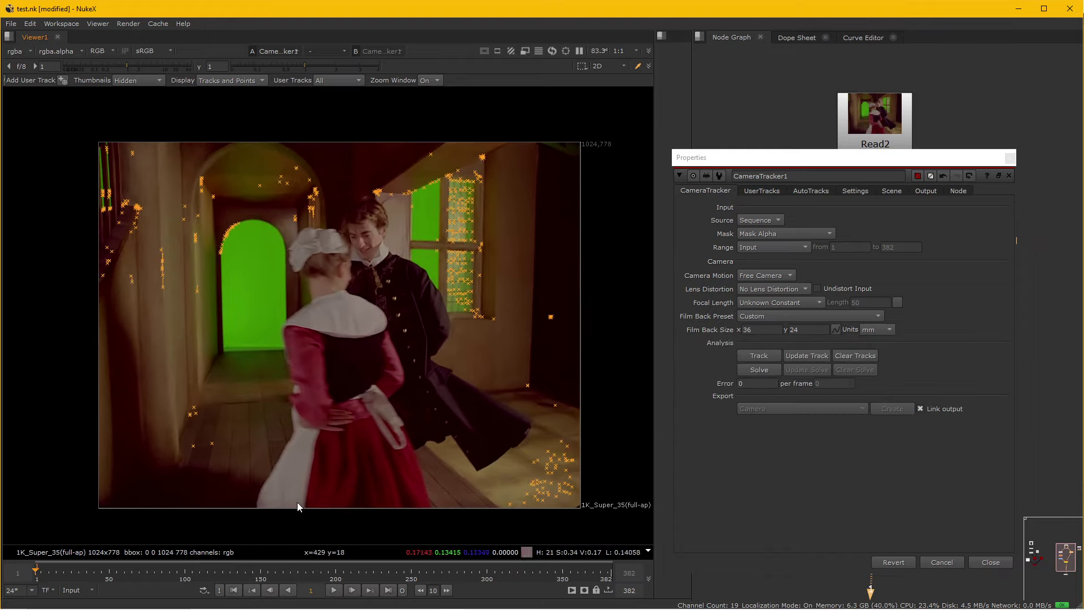
left_click(173, 571)
left_click_drag(172, 572, 275, 571)
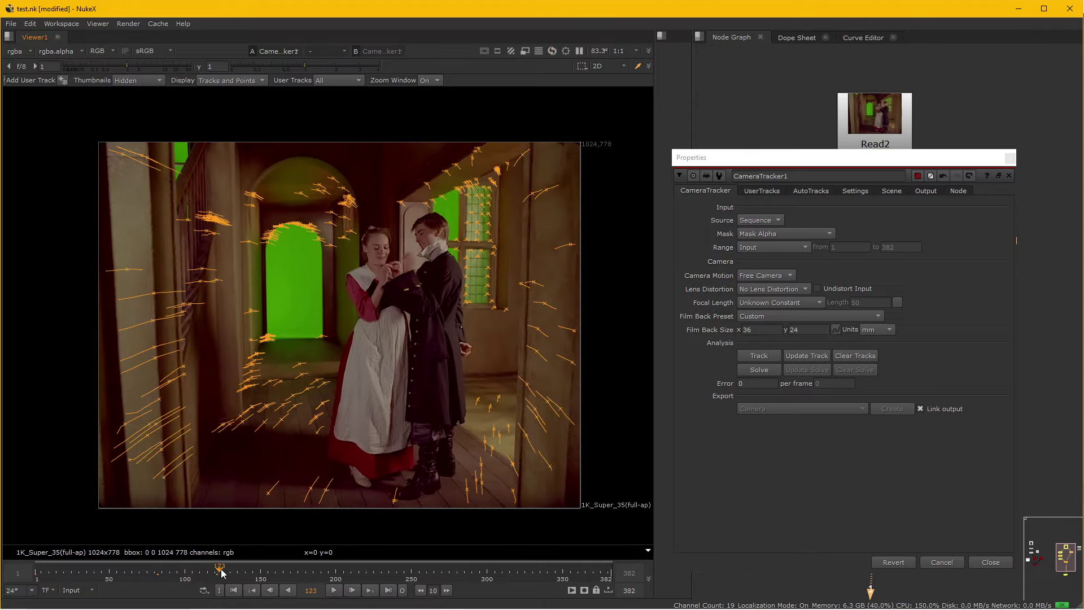
scroll(232, 428, "up", 2)
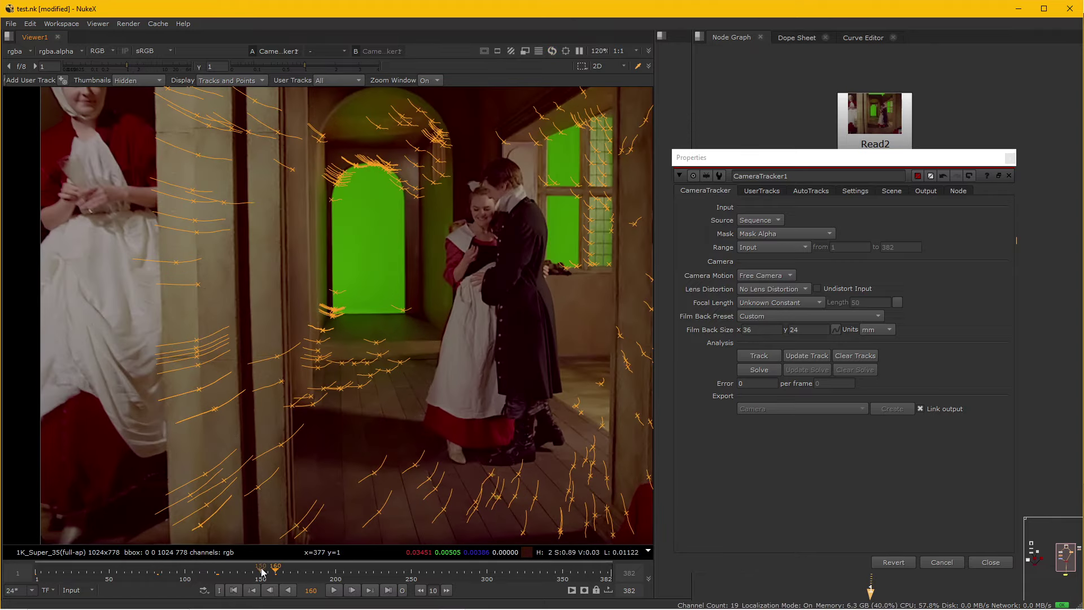
left_click_drag(261, 572, 238, 575)
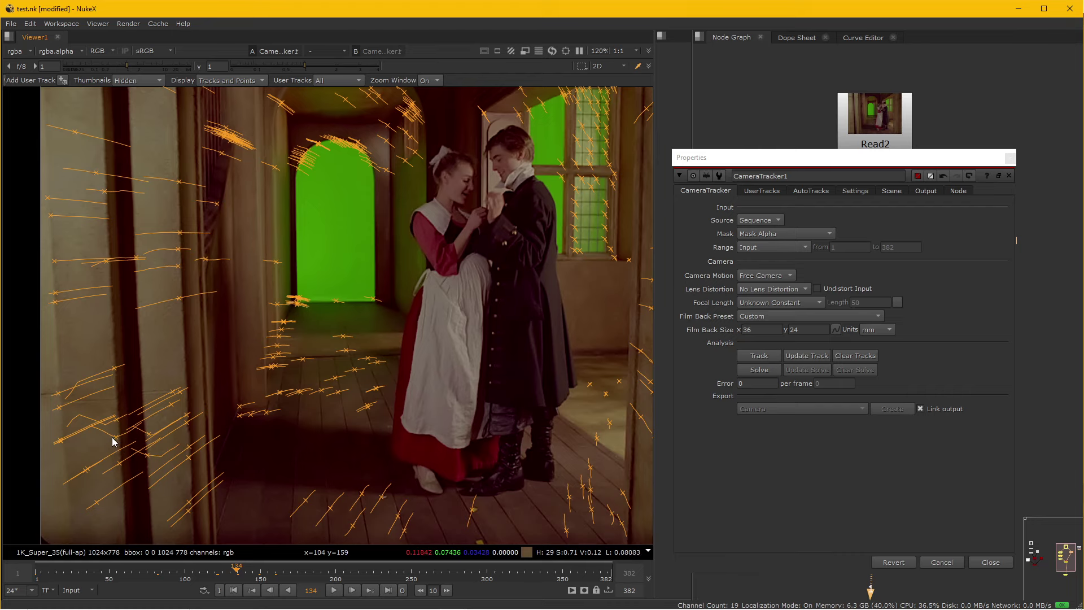
scroll(118, 440, "up", 2)
scroll(118, 420, "up", 2)
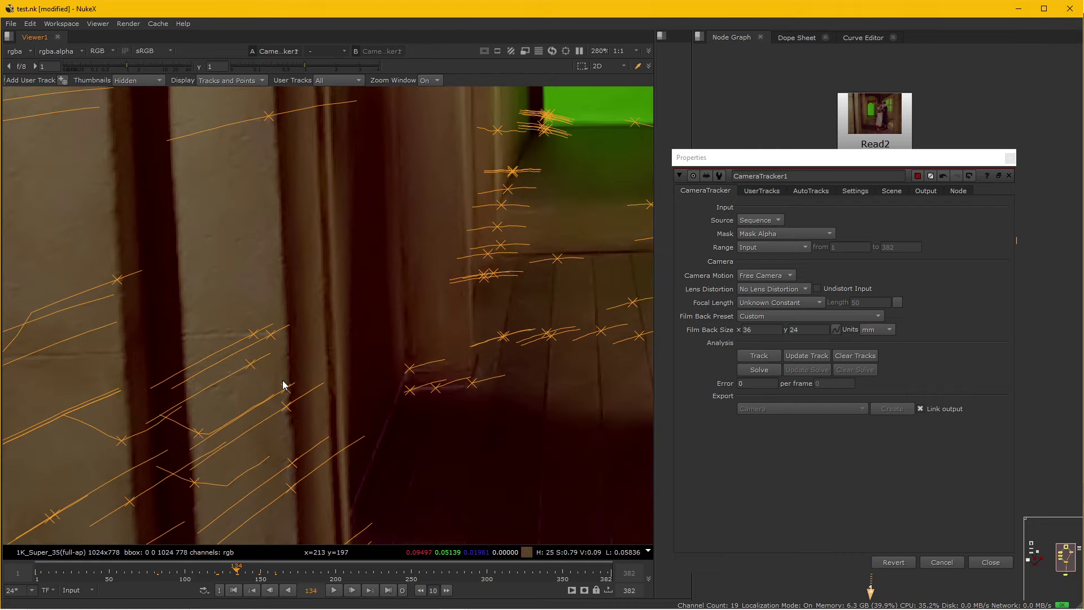
scroll(280, 376, "down", 3)
scroll(313, 322, "down", 2)
scroll(301, 368, "down", 1)
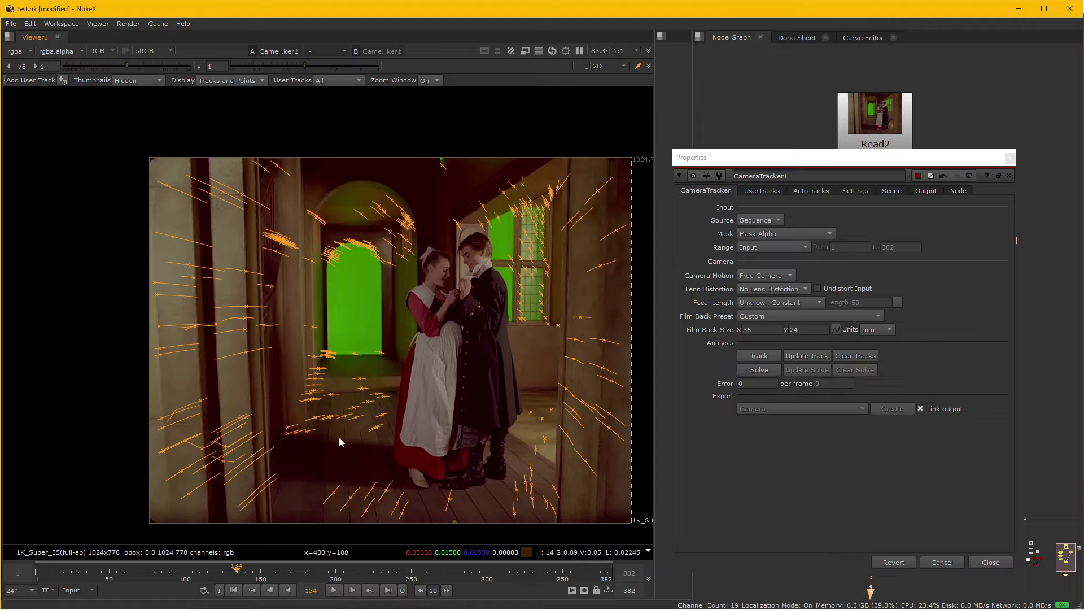
- Run Solve on CameraTracker1's tracks, giving a 0.88 solve error
left_click(760, 371)
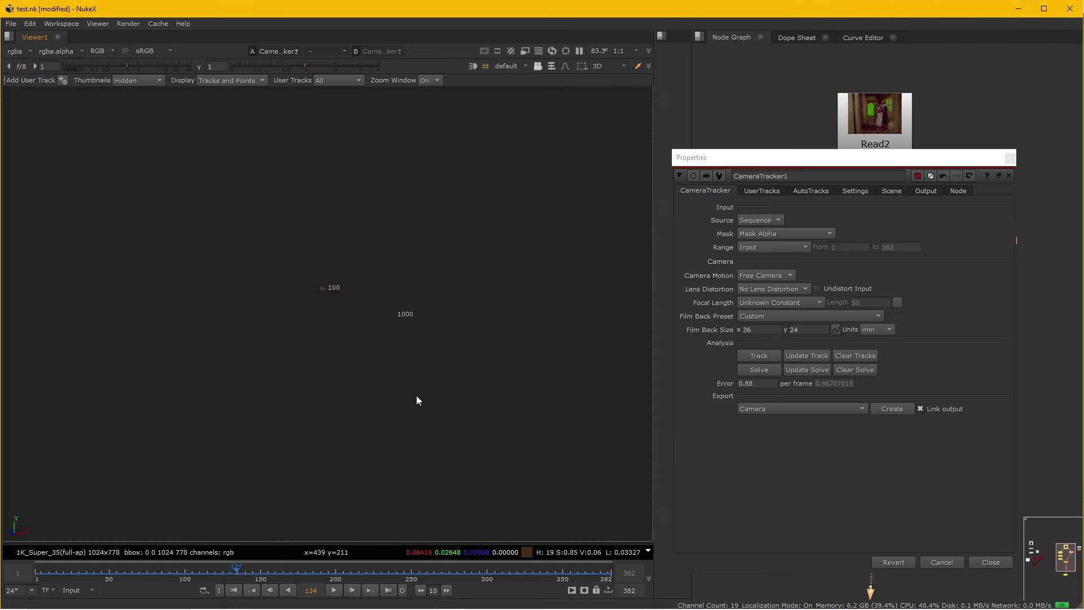
scroll(417, 374, "up", 2)
scroll(398, 359, "up", 1)
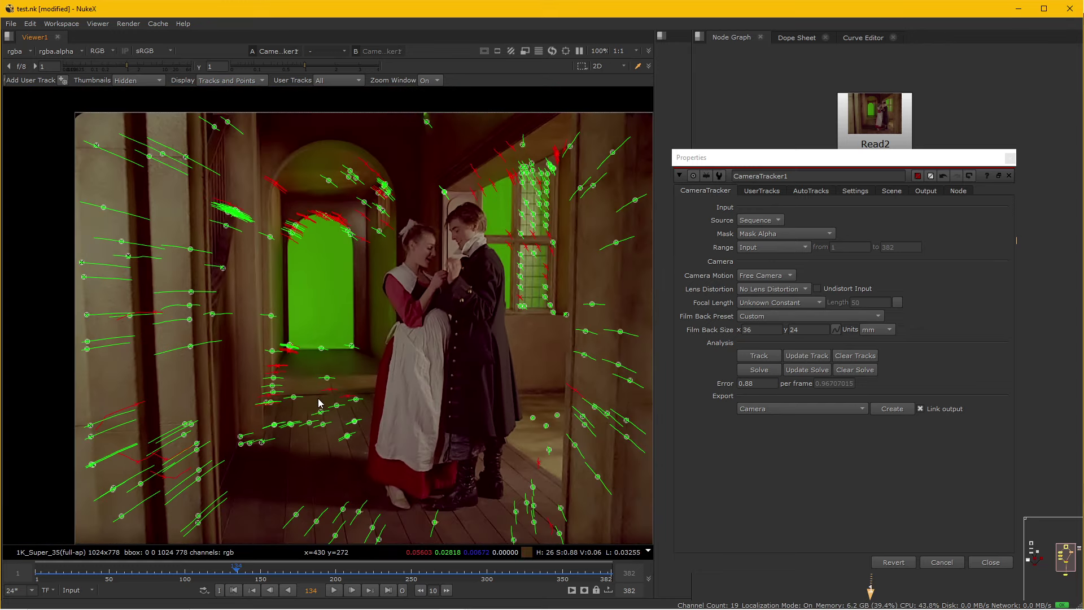
- Delete the rejected red tracks from CameraTracker1's AutoTracks tab
left_click(805, 194)
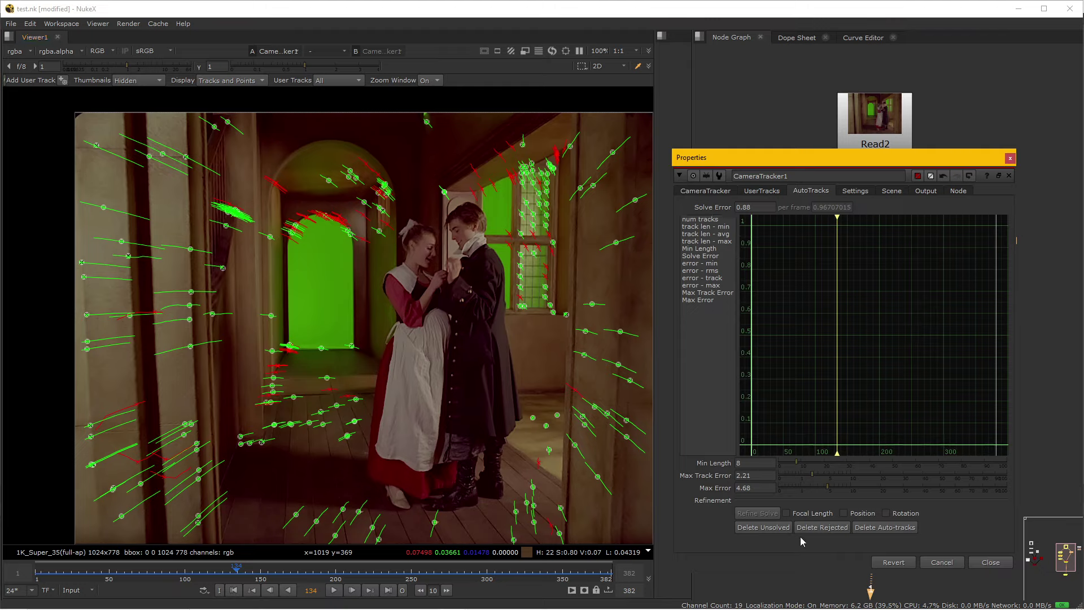
left_click(815, 529)
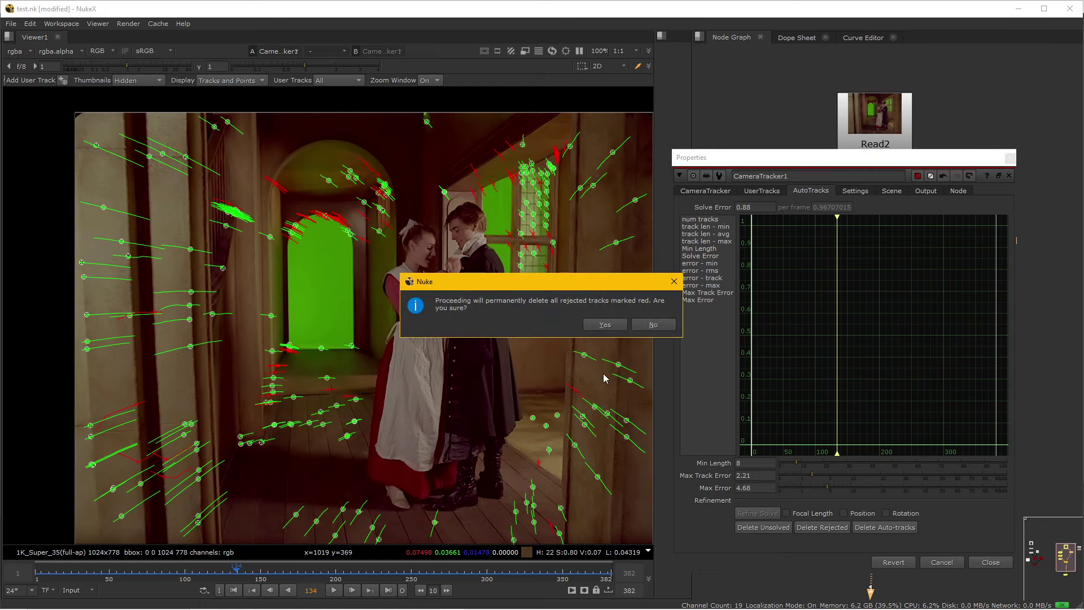
left_click(609, 328)
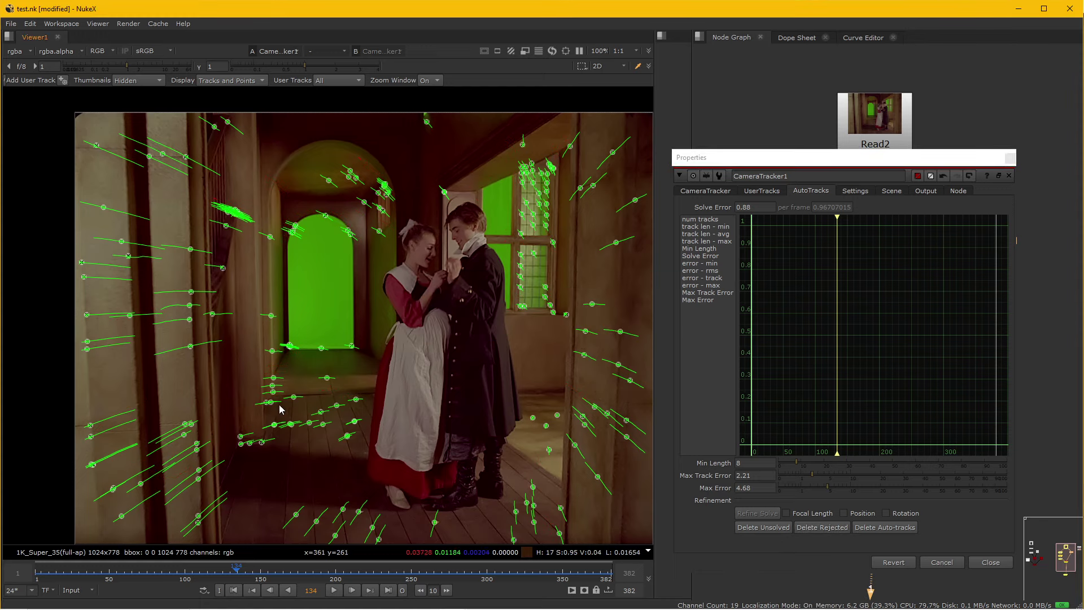
mouse_move(294, 573)
left_mouse_down()
mouse_move(498, 561)
mouse_move(326, 576)
left_mouse_up()
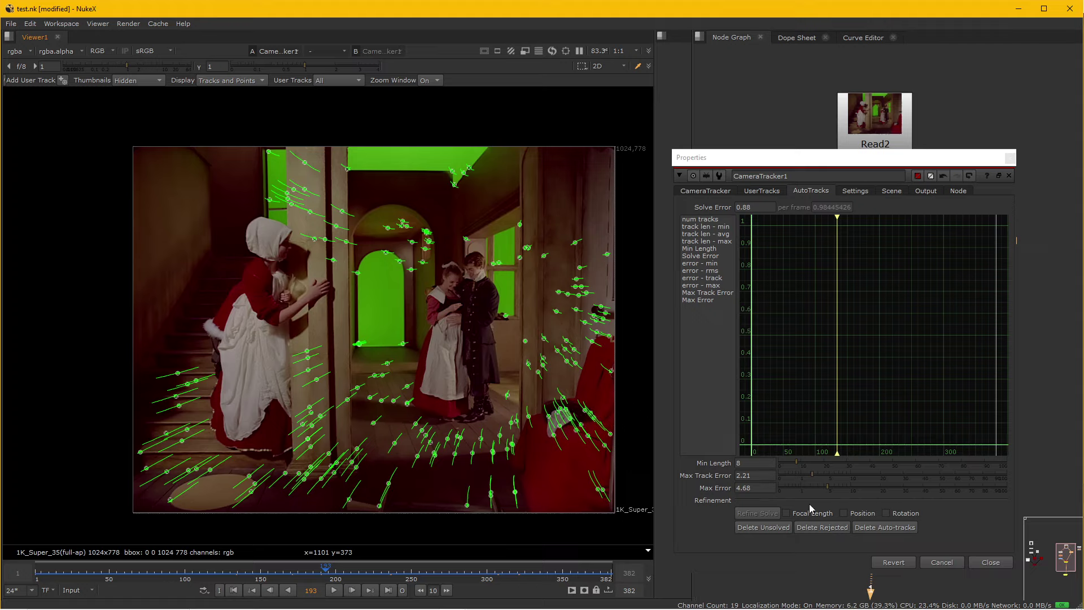
- Delete all unsolved tracks lacking a 3D point, back at frame 128
left_click(765, 529)
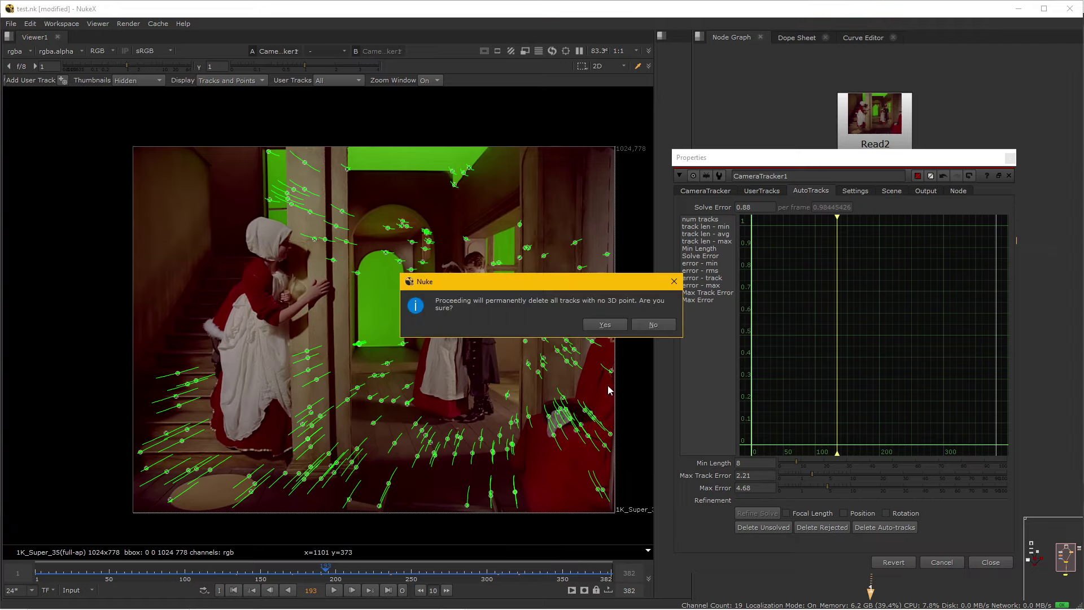
left_click(605, 326)
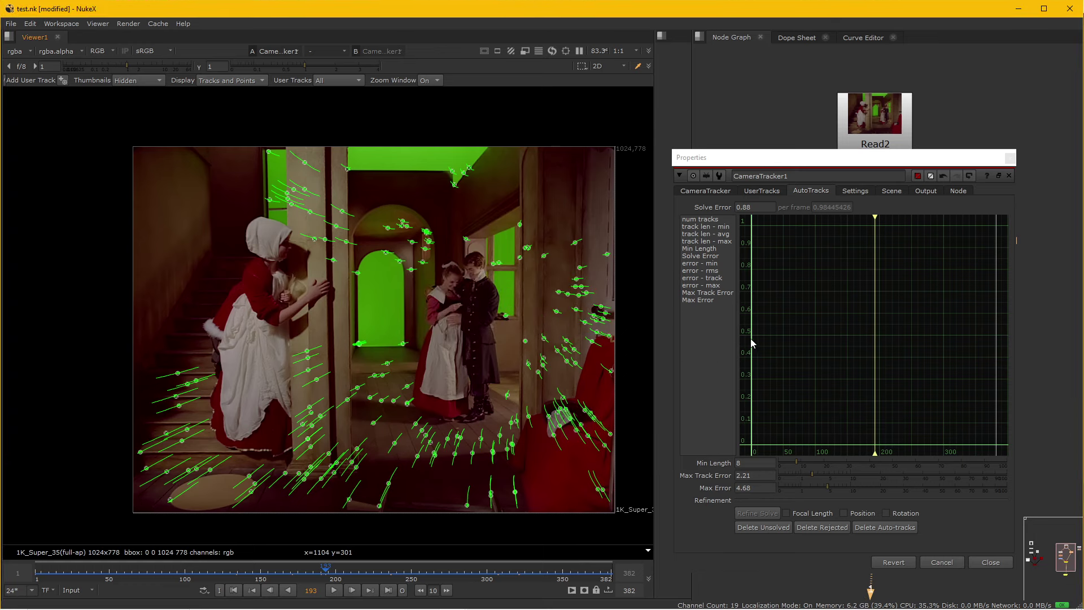
left_click(227, 570)
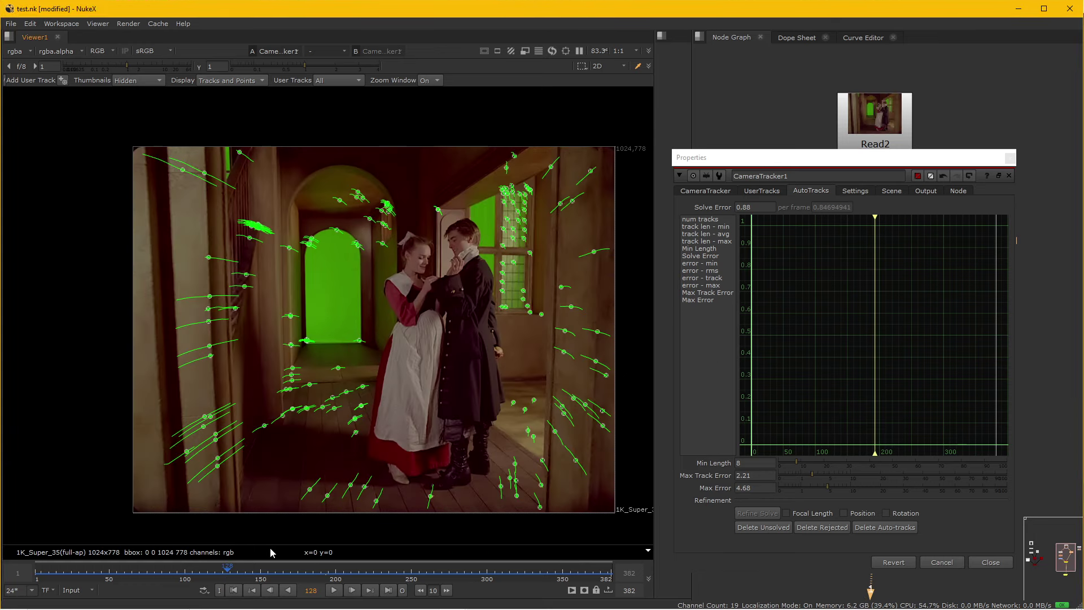
left_click(710, 192)
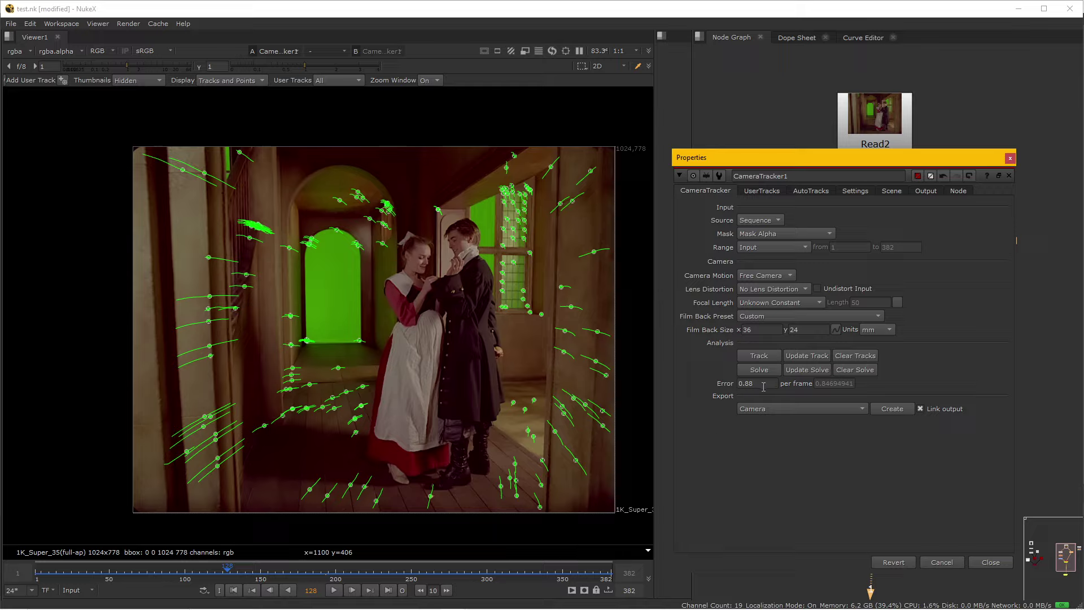
- Lower Max Error to about 3.9 and delete the newly rejected tracks
left_click(820, 198)
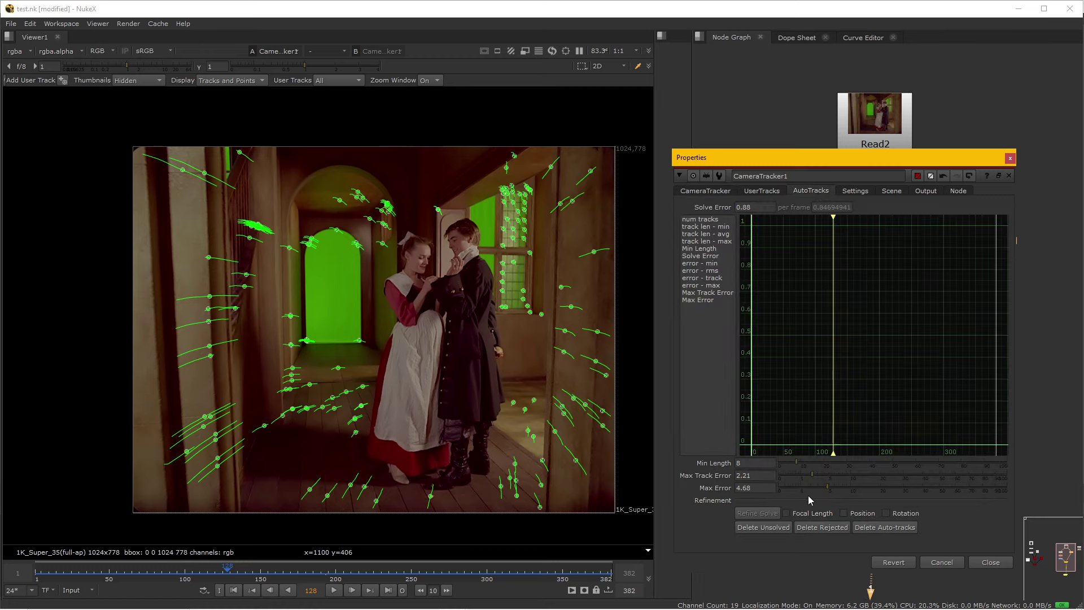
left_click_drag(827, 487, 824, 488)
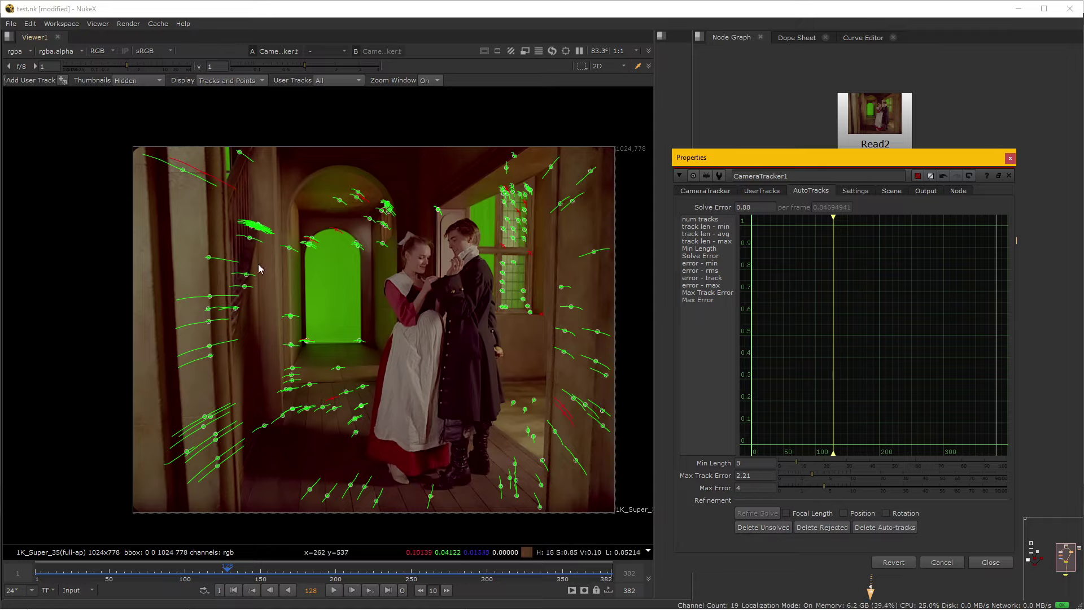
left_click(821, 489)
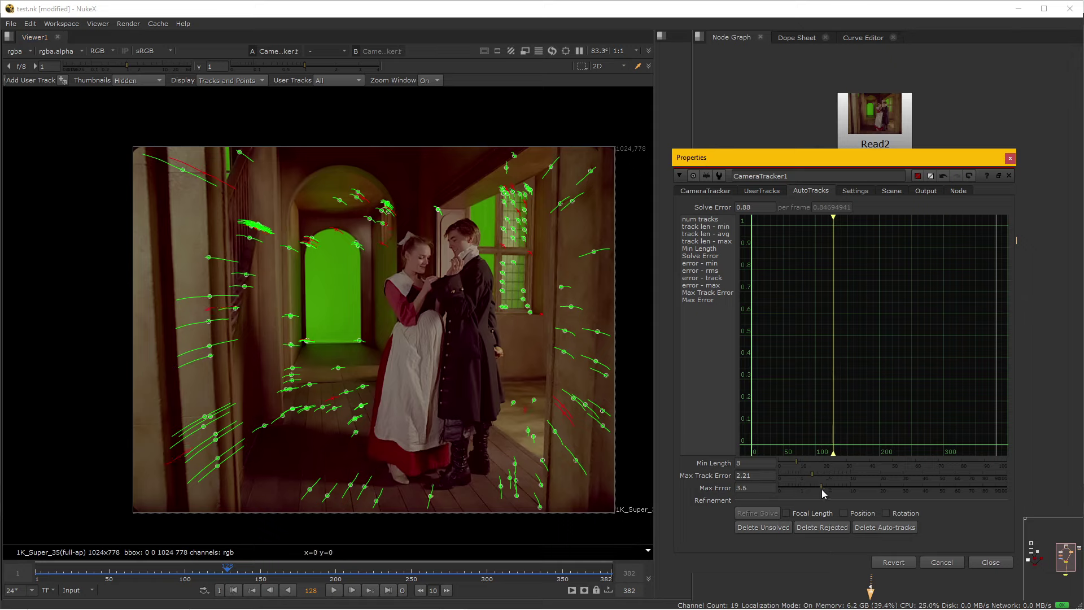
left_click_drag(822, 489, 821, 490)
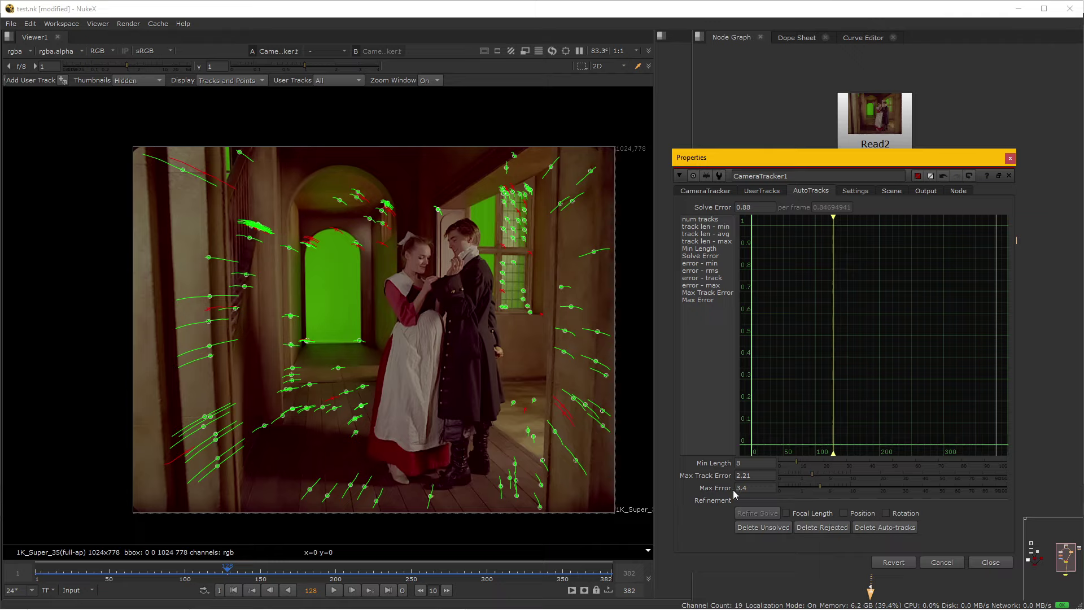
left_click_drag(821, 489, 823, 487)
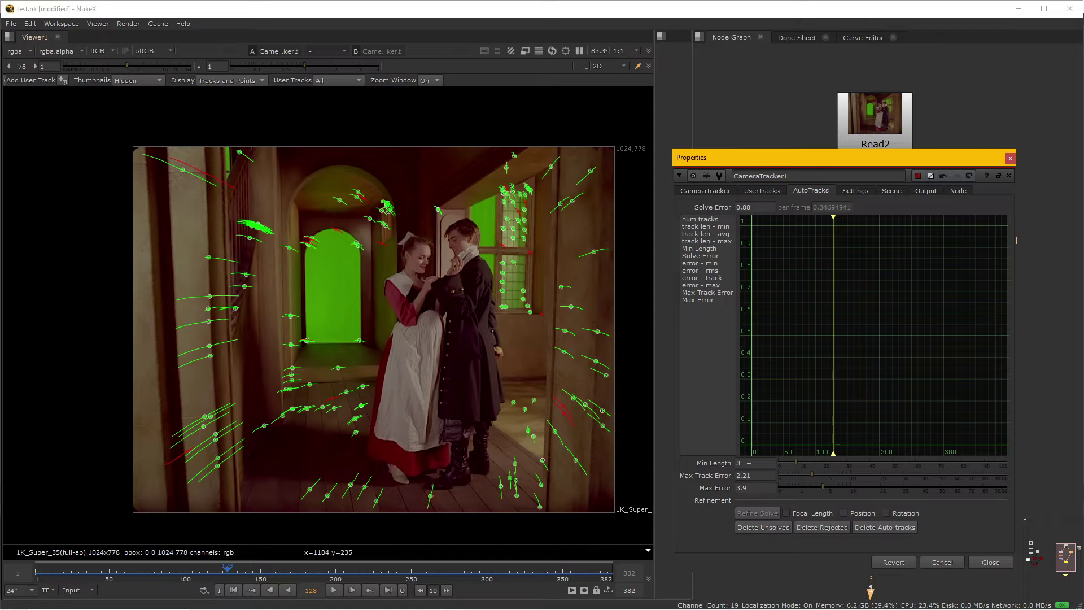
left_click(837, 528)
- Confirm the rejected-track deletion and refine the solve for Position and Rotation
left_click(619, 322)
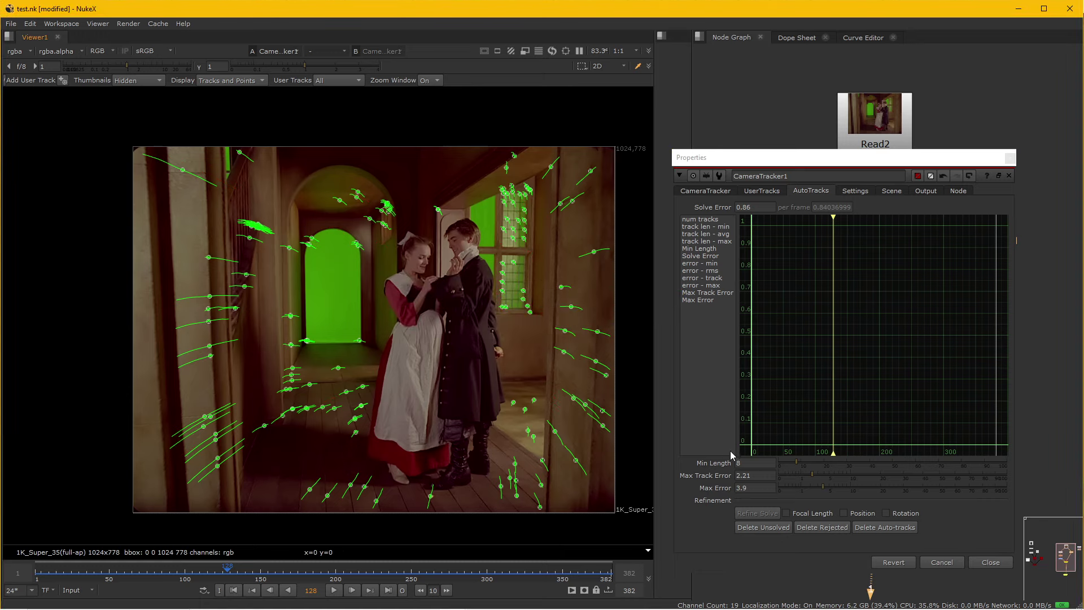
scroll(398, 438, "down", 1)
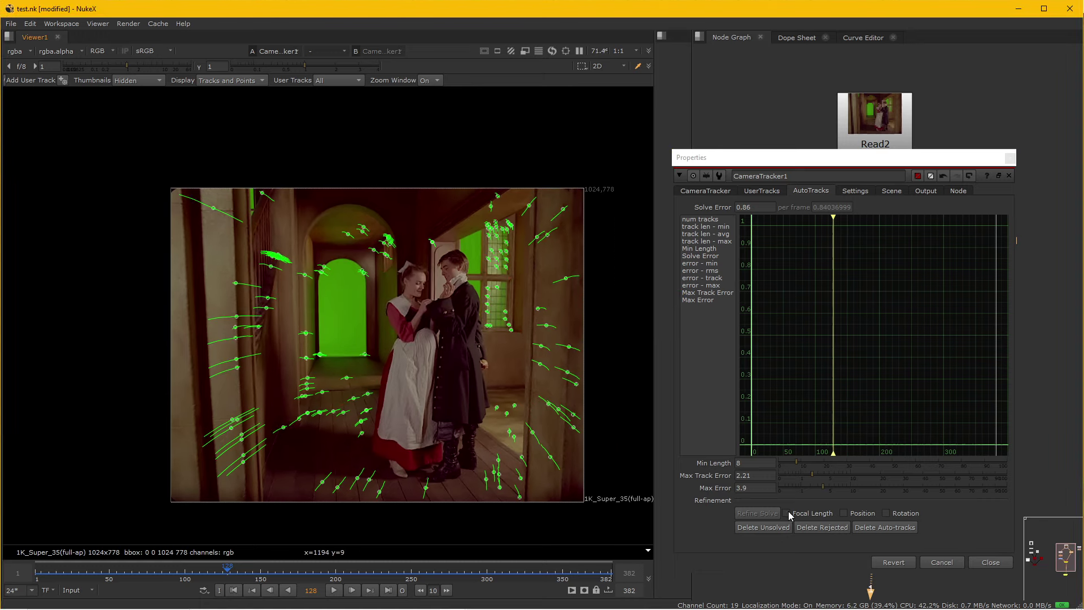
left_click(843, 513)
left_click(886, 513)
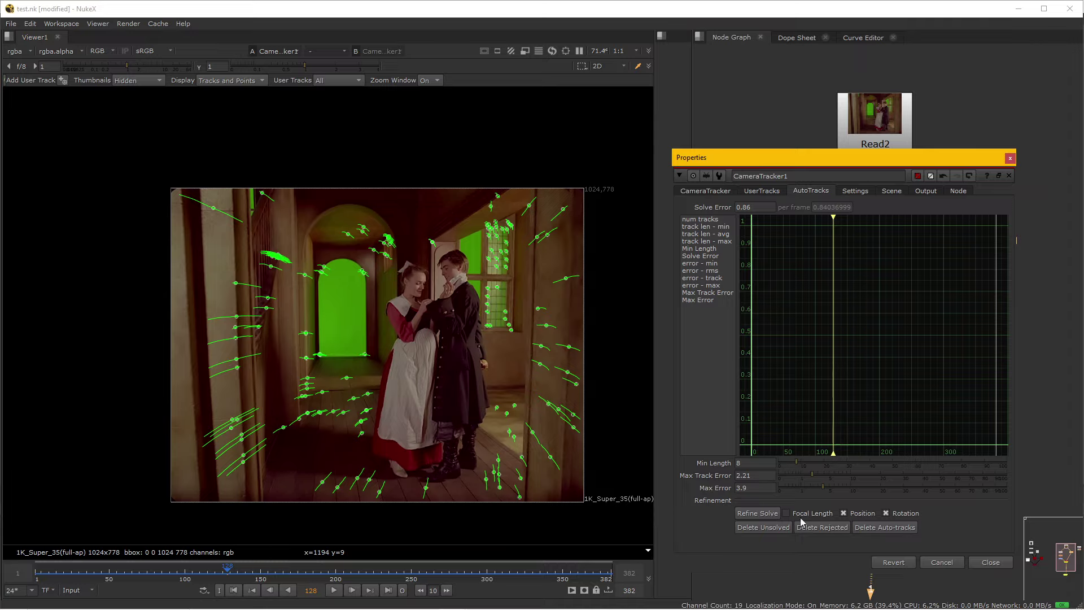
left_click(760, 513)
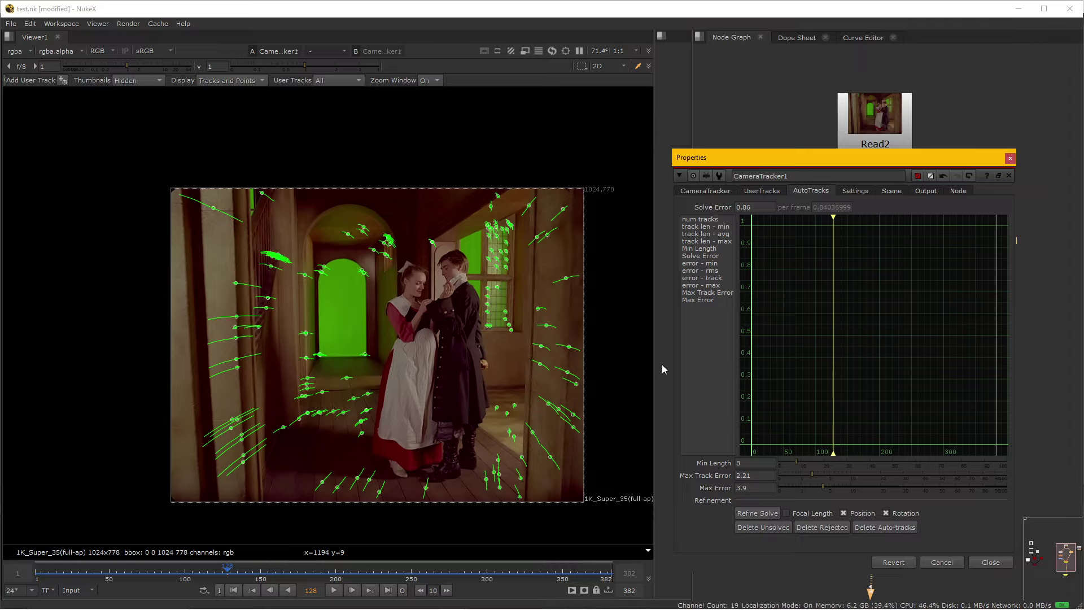
- Update the camera solve across frames 1–382, bringing the error to 0.83
left_click(706, 191)
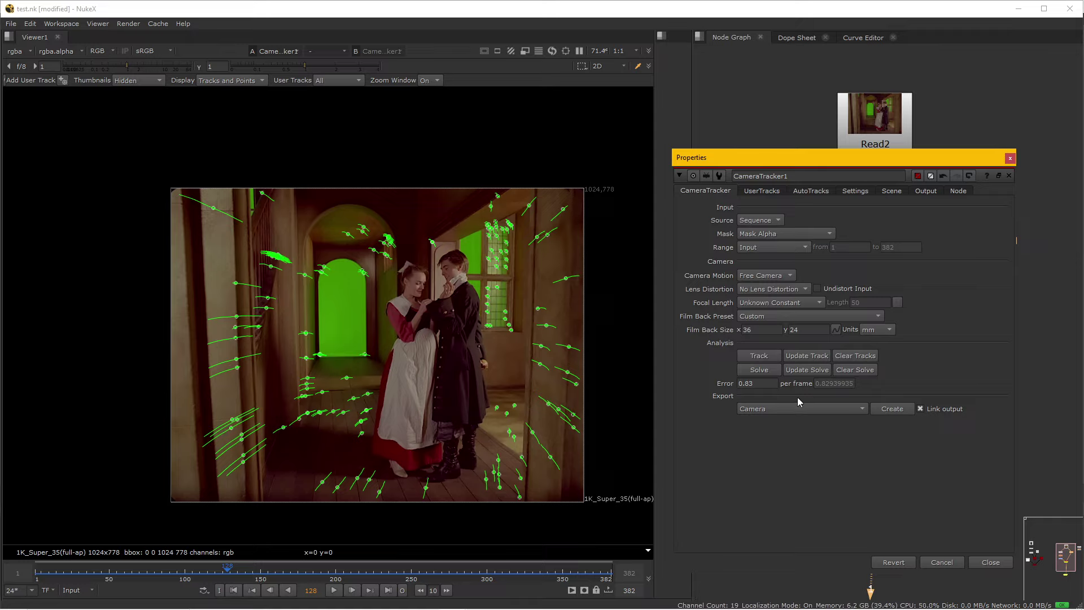
left_click(809, 371)
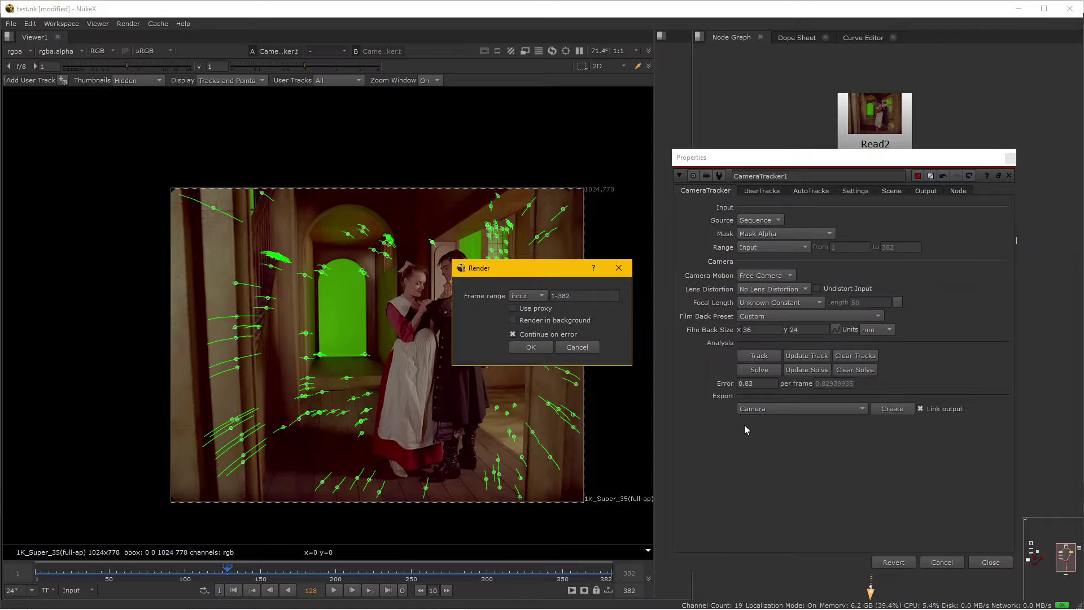
left_click(529, 347)
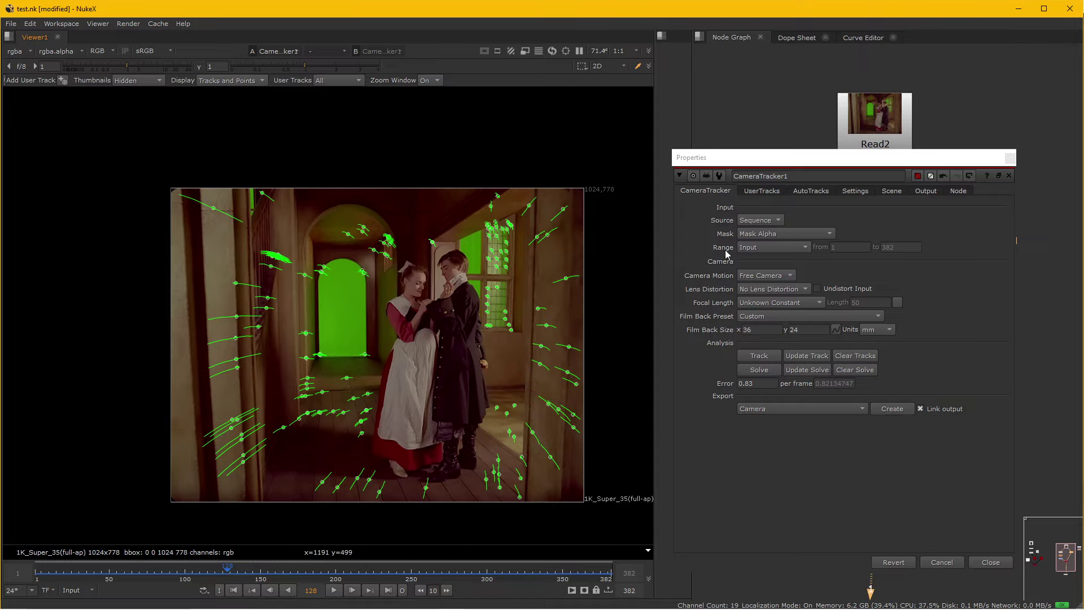
- Inspect the auto-tracks at frames 241, 329, 63 and 89
left_click(802, 192)
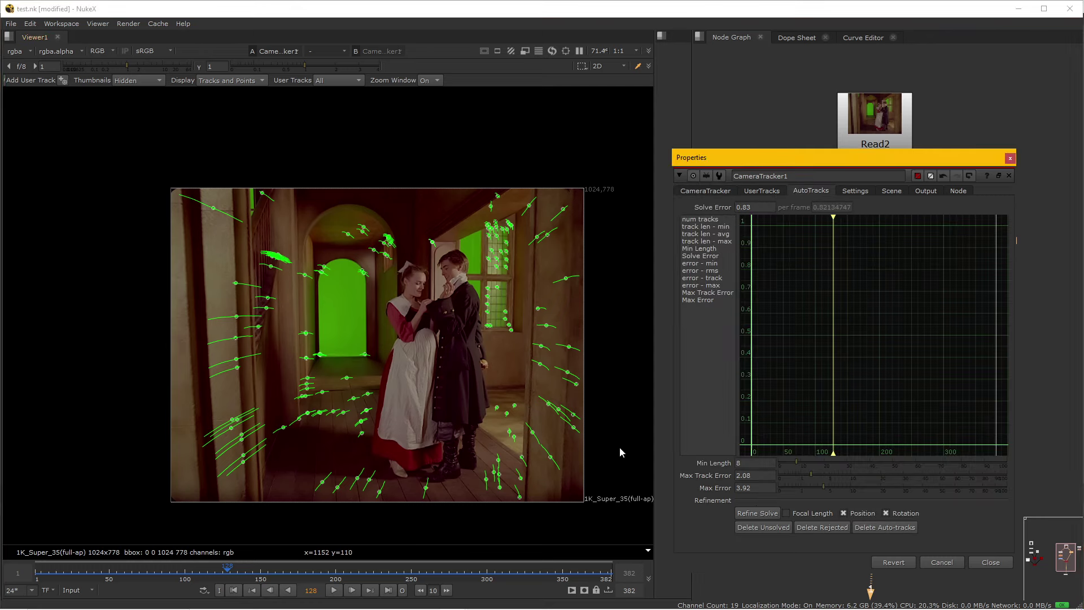
left_click(398, 574)
left_click_drag(398, 575, 531, 575)
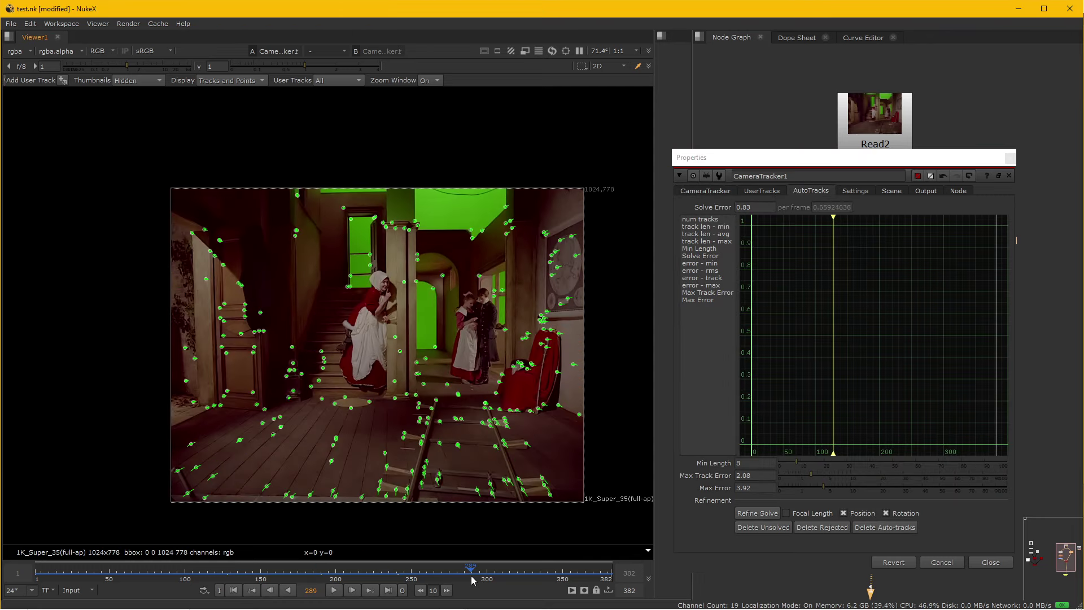
mouse_move(360, 438)
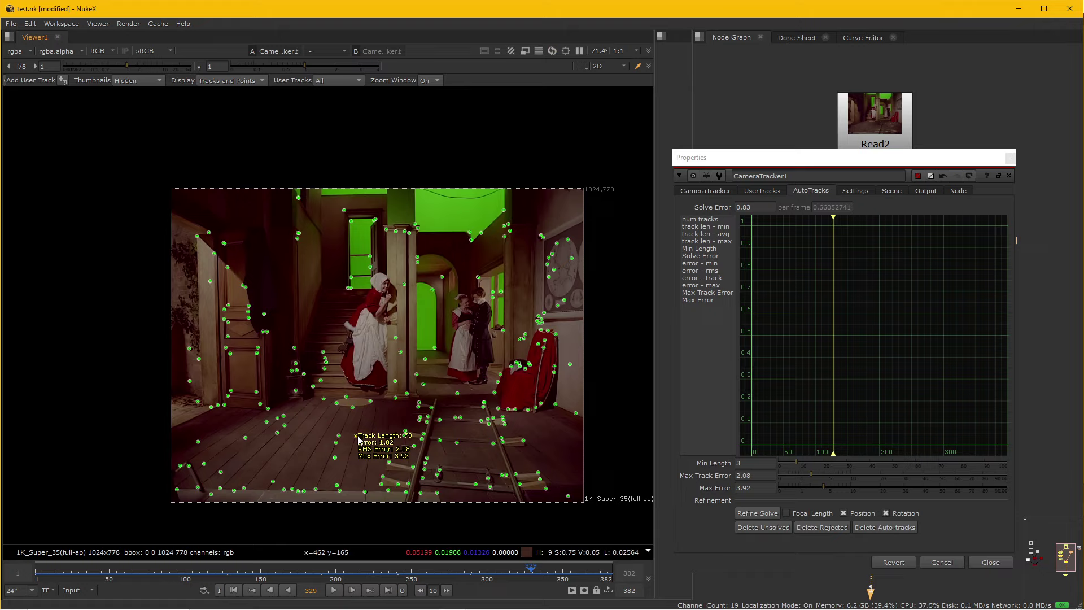
left_click(129, 572)
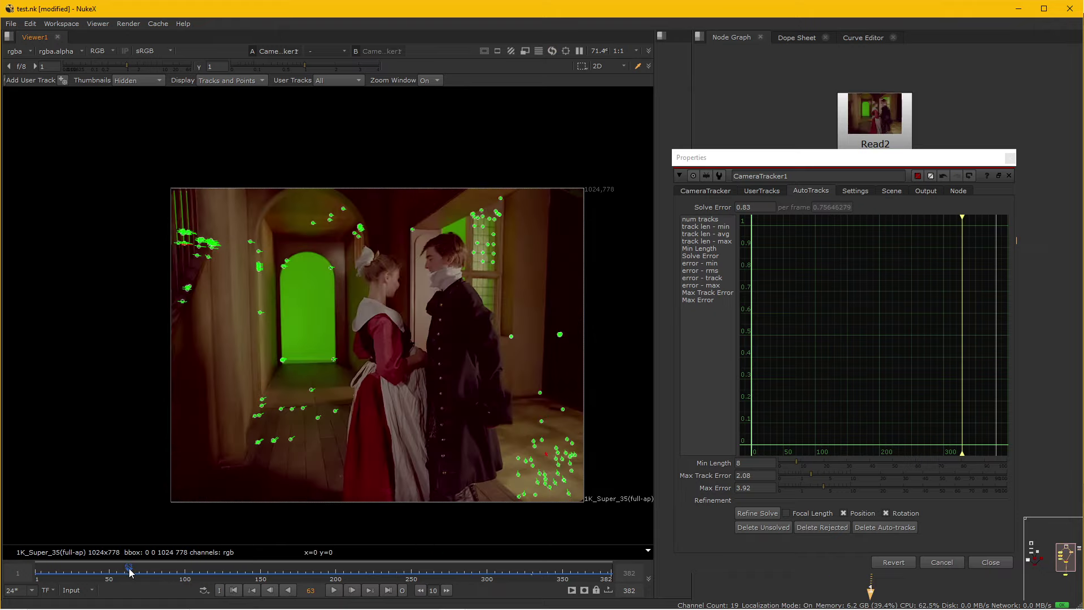
left_click_drag(129, 572, 172, 575)
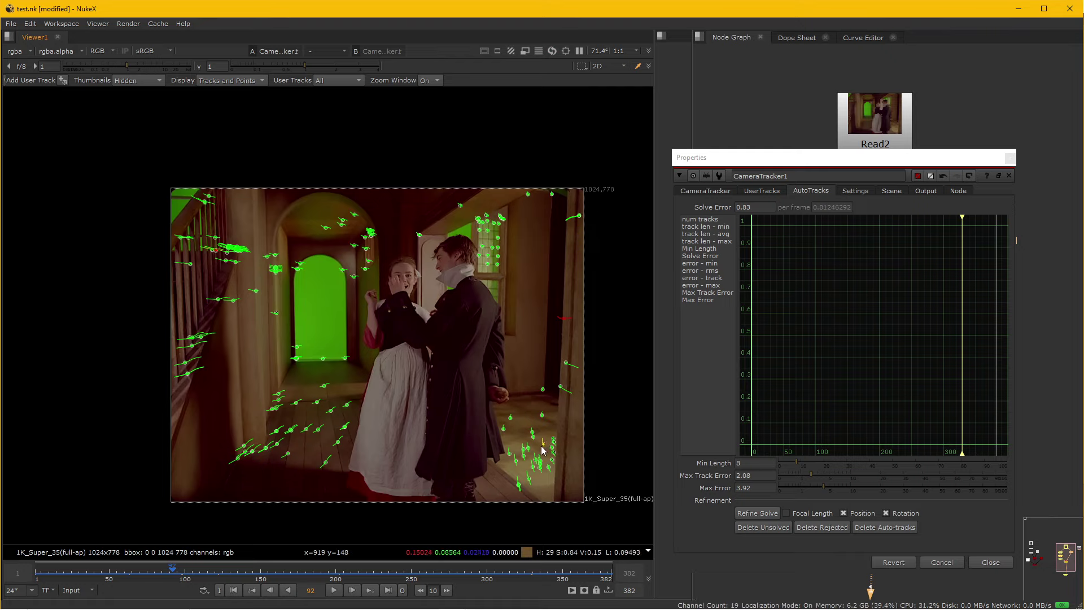
left_click_drag(77, 576, 169, 568)
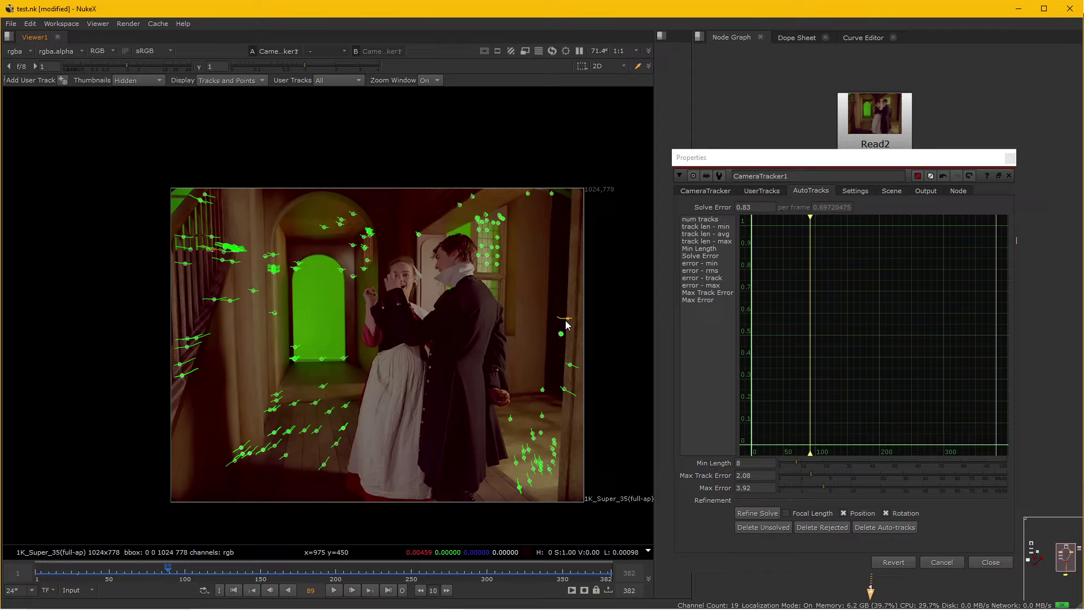
- Refine the camera solve again to a 0.82 error, reviewing frames 294 and 178
left_click(762, 514)
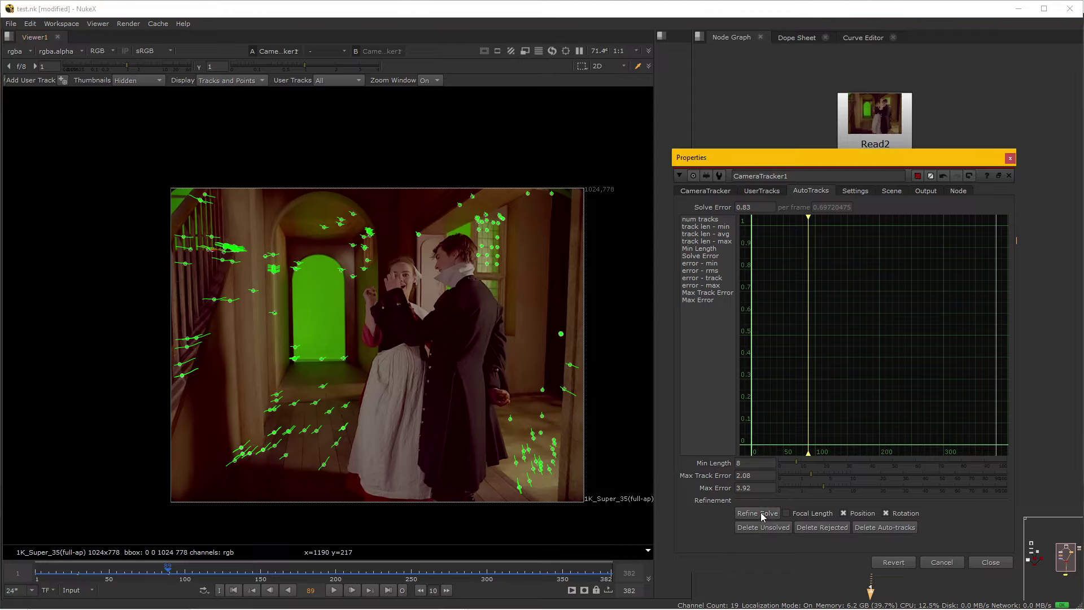
left_click(712, 192)
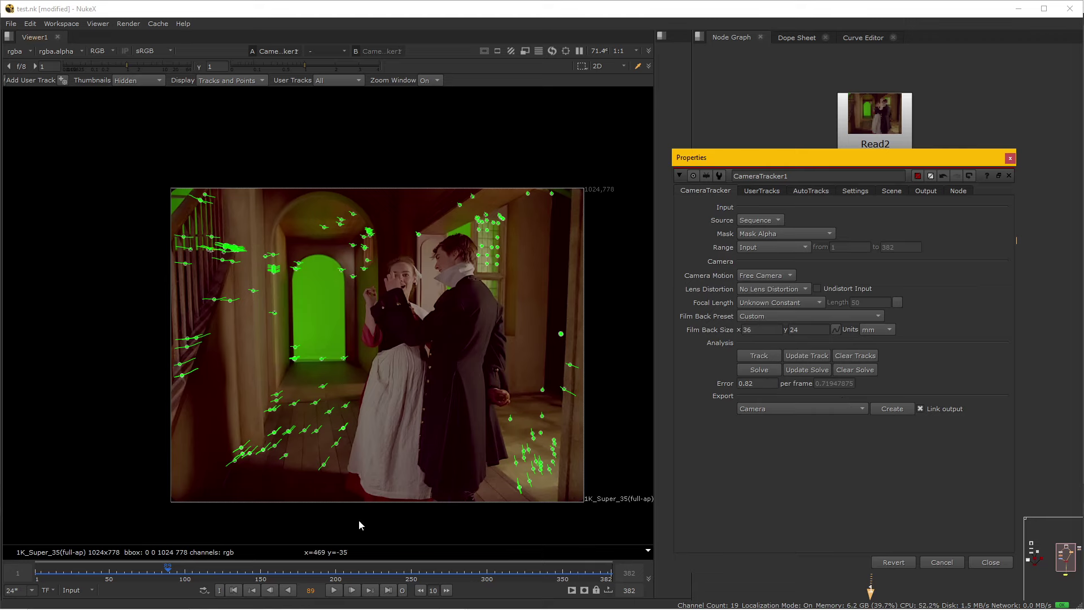
left_click_drag(345, 573, 480, 574)
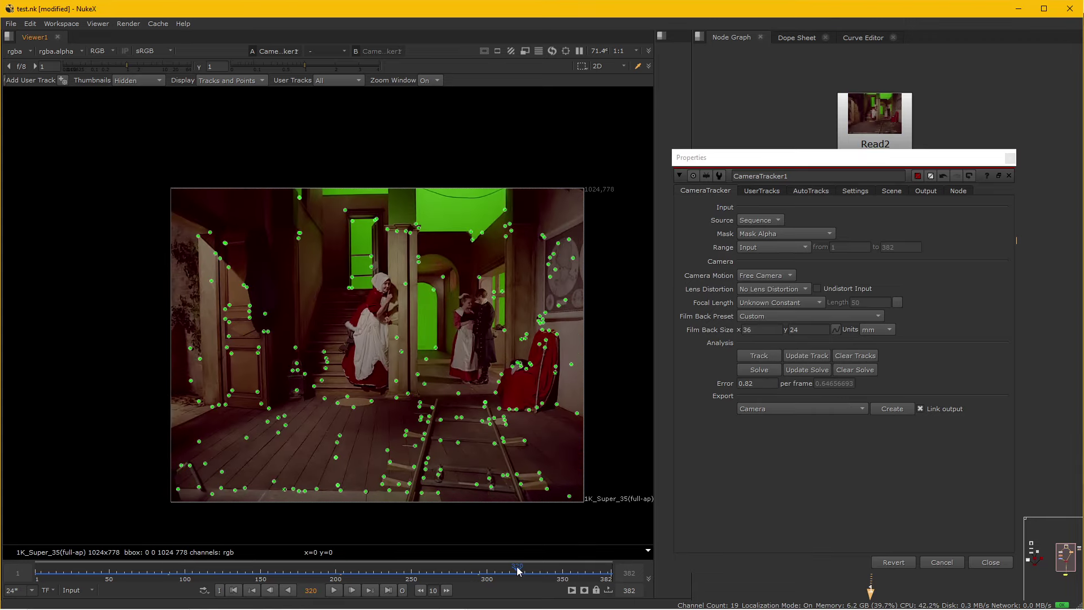
left_click(305, 576)
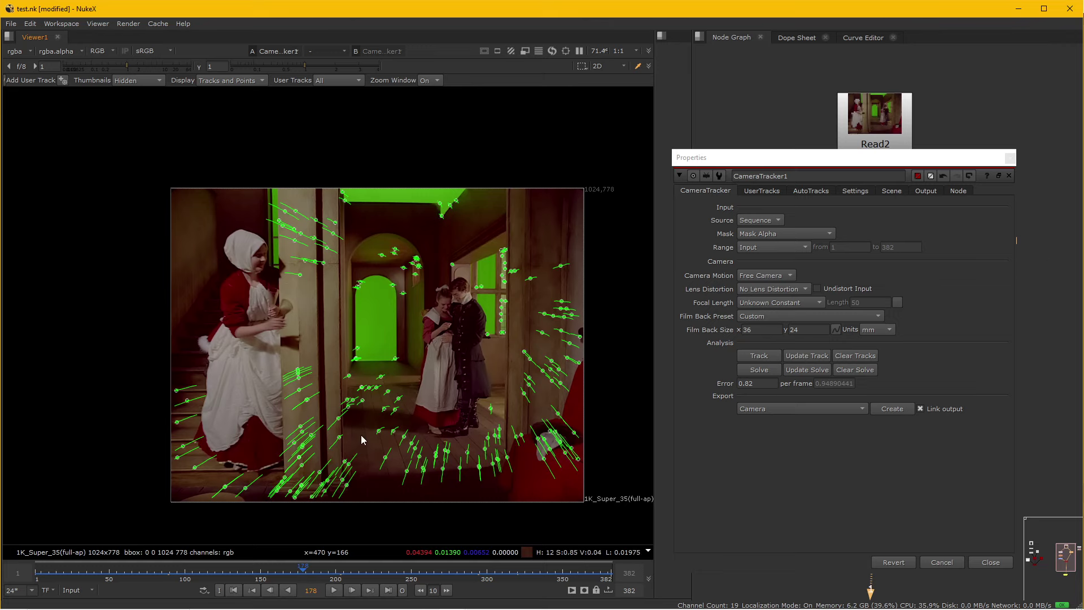
scroll(360, 435, "up", 1)
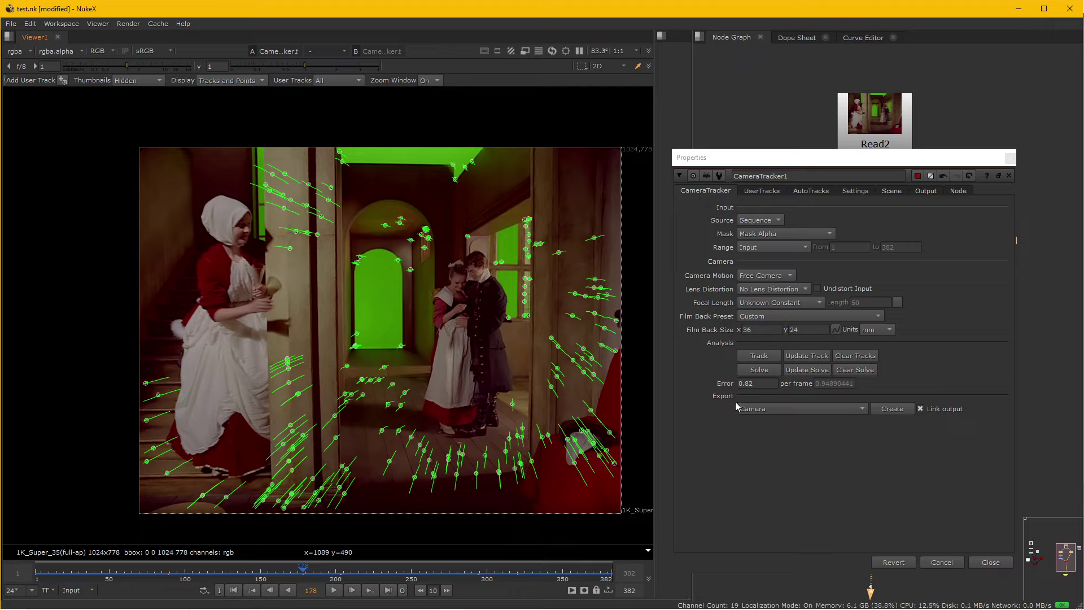
- Export CameraTracker1 as a Scene, creating Camera2, Scene2 and a point cloud node
left_click(801, 411)
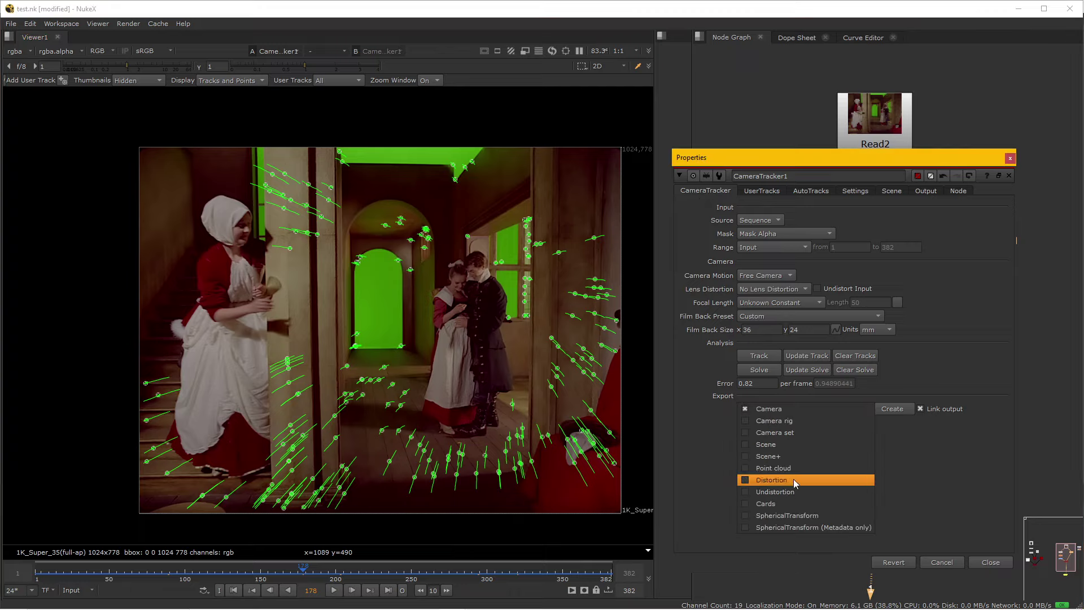
left_click(791, 443)
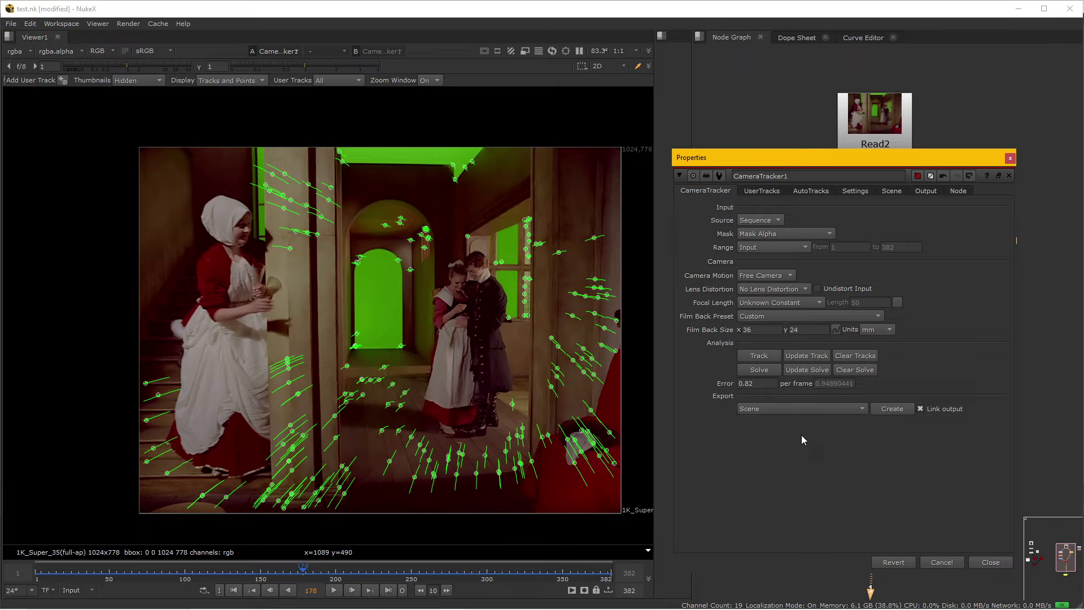
left_click(892, 409)
left_click(989, 561)
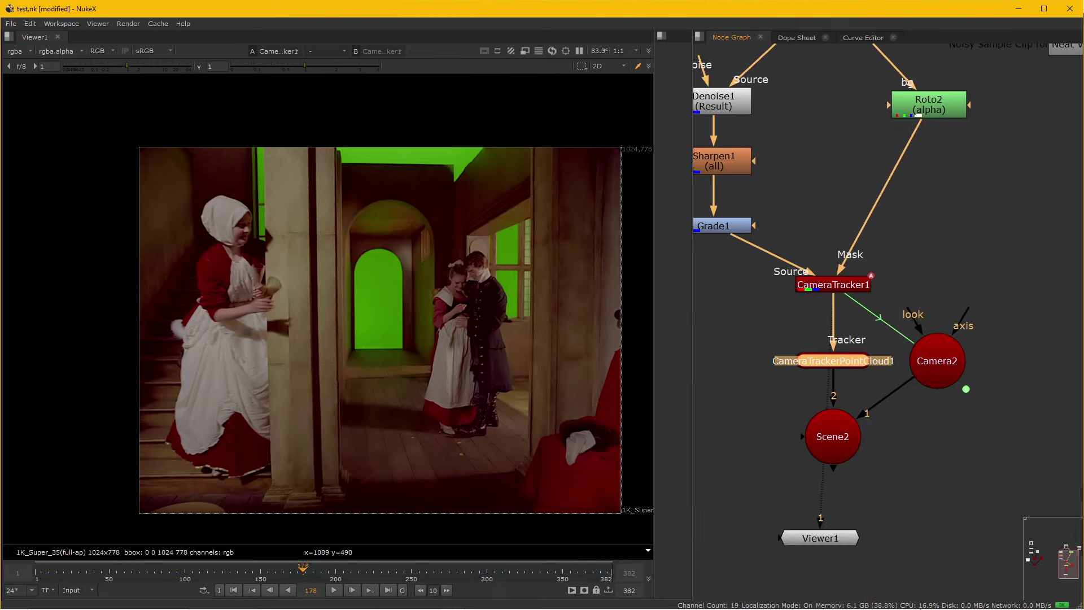
- Arrange the point cloud, Camera2 and Scene2 nodes neatly below CameraTracker1
mouse_move(885, 377)
left_mouse_down()
mouse_move(920, 383)
mouse_move(829, 370)
left_mouse_up()
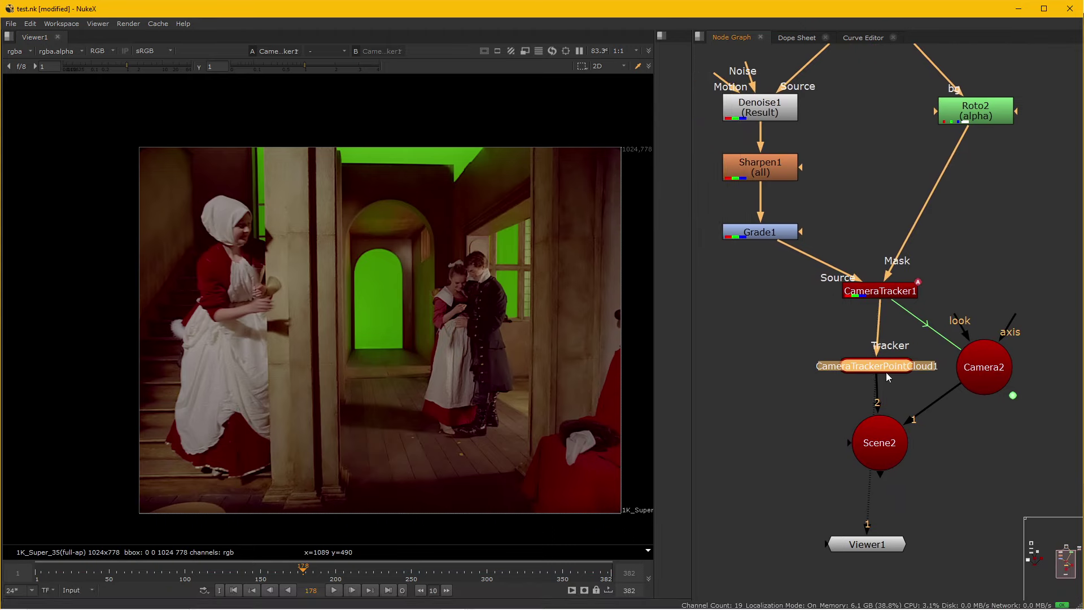
left_click(891, 461)
left_click_drag(890, 460, 896, 456)
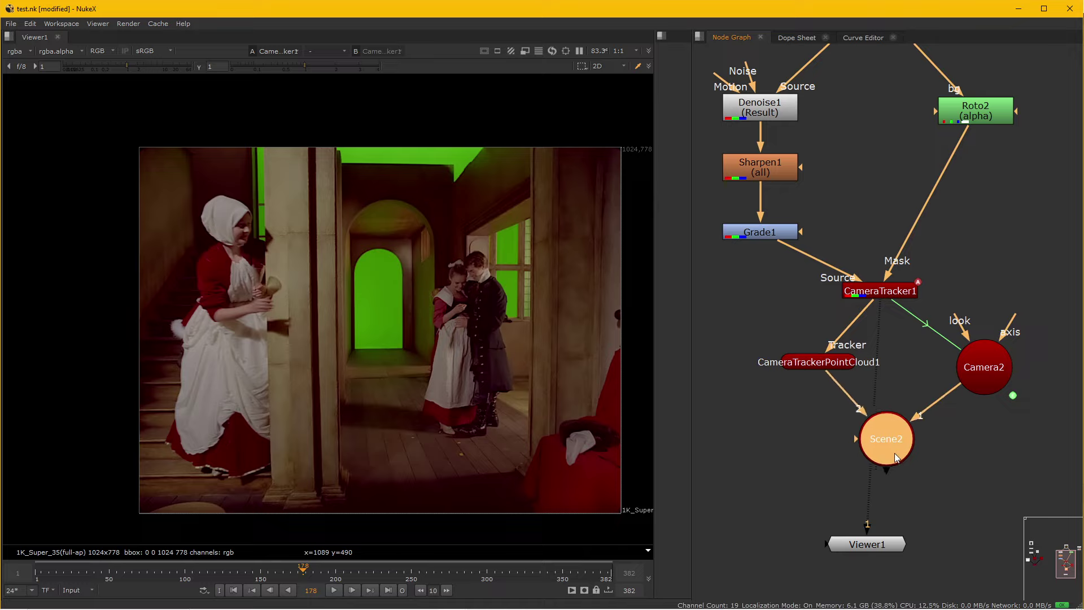
left_click_drag(821, 363, 829, 360)
left_click_drag(989, 369, 995, 369)
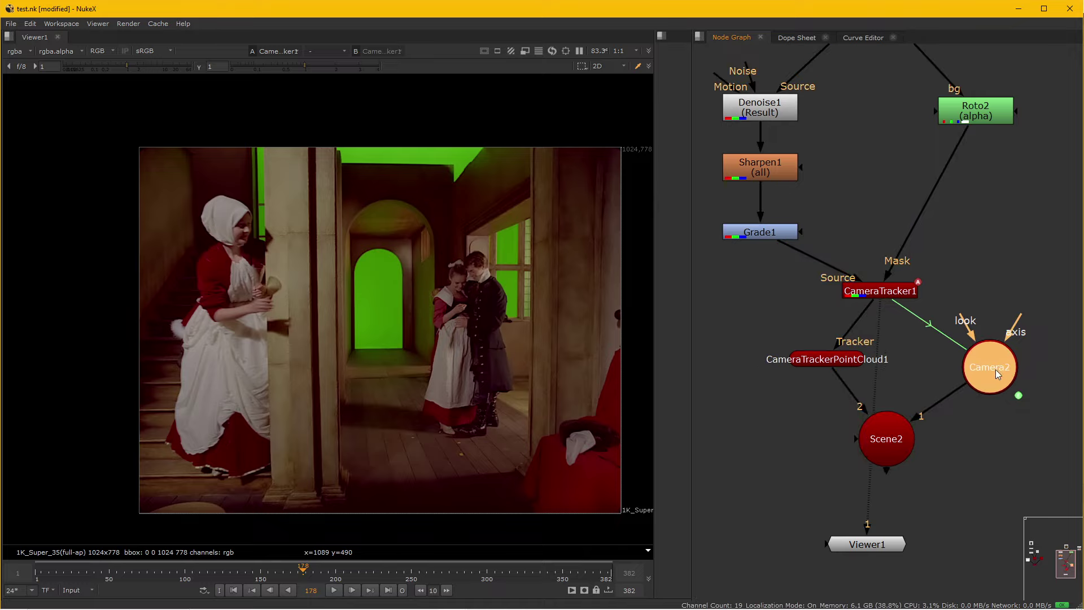
left_click_drag(898, 441, 900, 441)
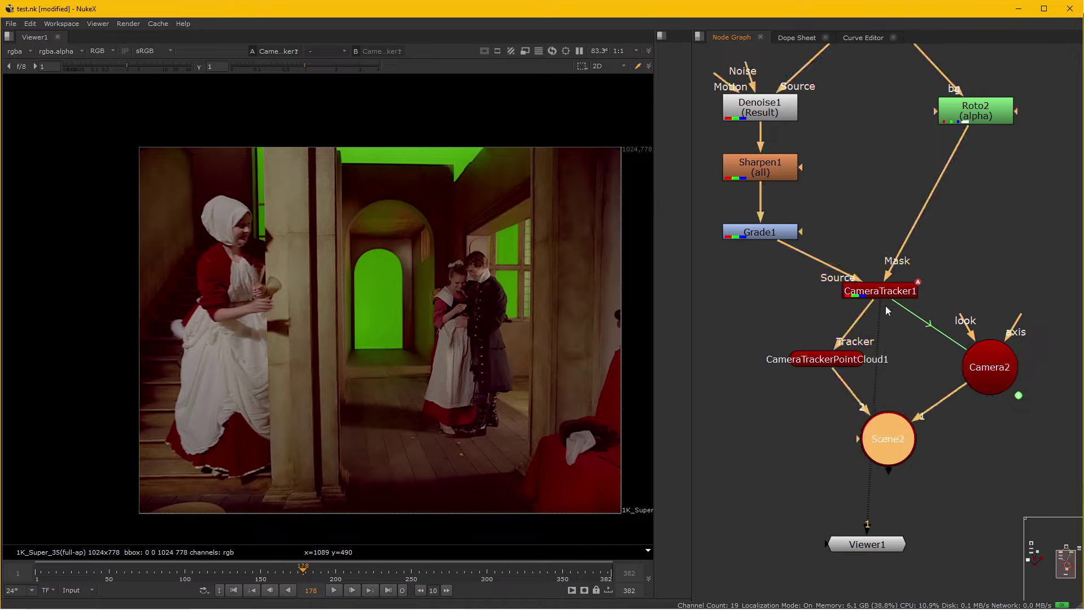
scroll(818, 371, "down", 3)
left_click_drag(819, 370, 957, 358)
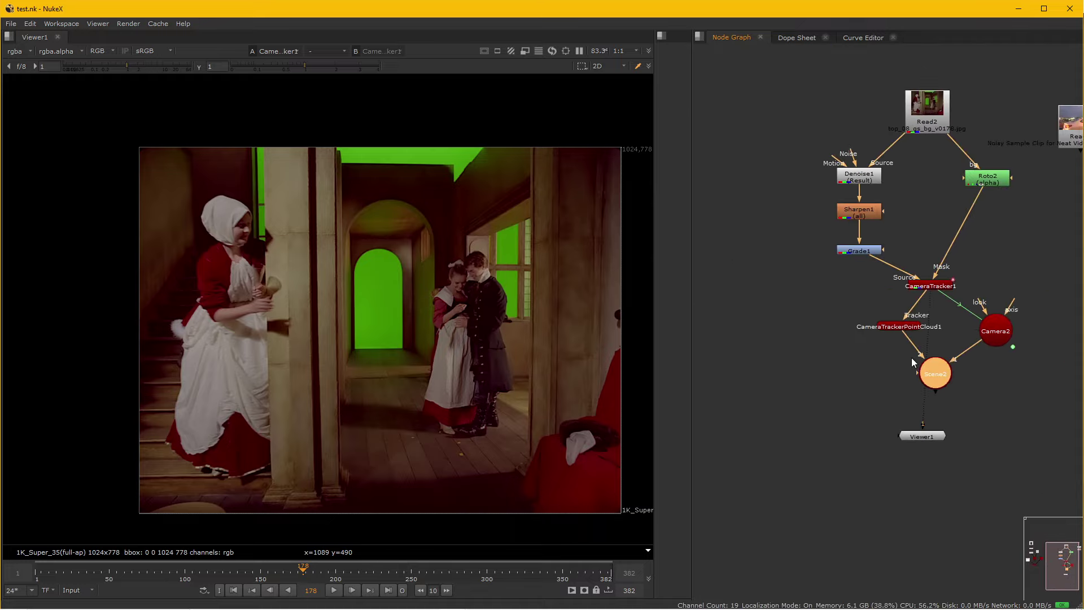
- Switch the Viewer to 3D, display Scene2, and centre Camera2 in the view
key("Tab")
scroll(438, 329, "down", 2)
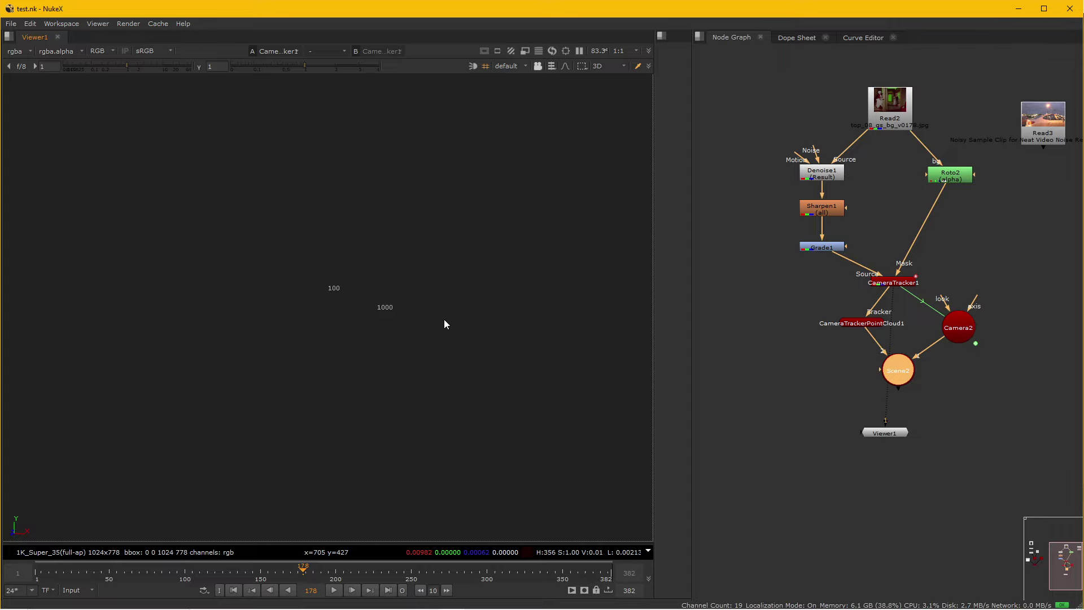
scroll(444, 325, "down", 2)
scroll(445, 327, "down", 2)
scroll(442, 326, "down", 2)
scroll(418, 339, "down", 2)
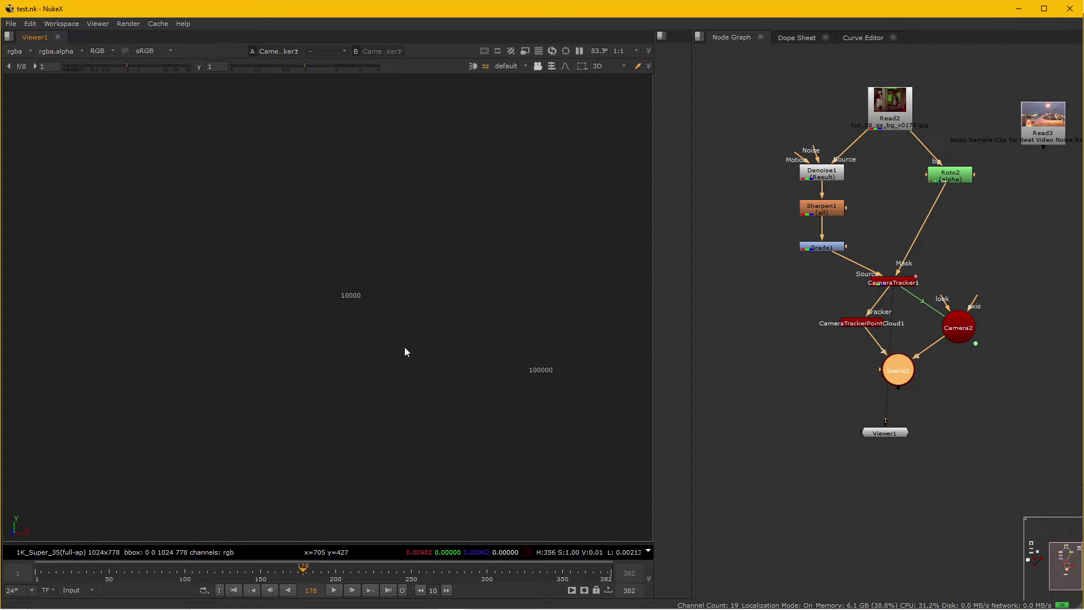
scroll(398, 350, "down", 2)
scroll(378, 353, "down", 2)
scroll(366, 359, "down", 2)
scroll(356, 361, "down", 2)
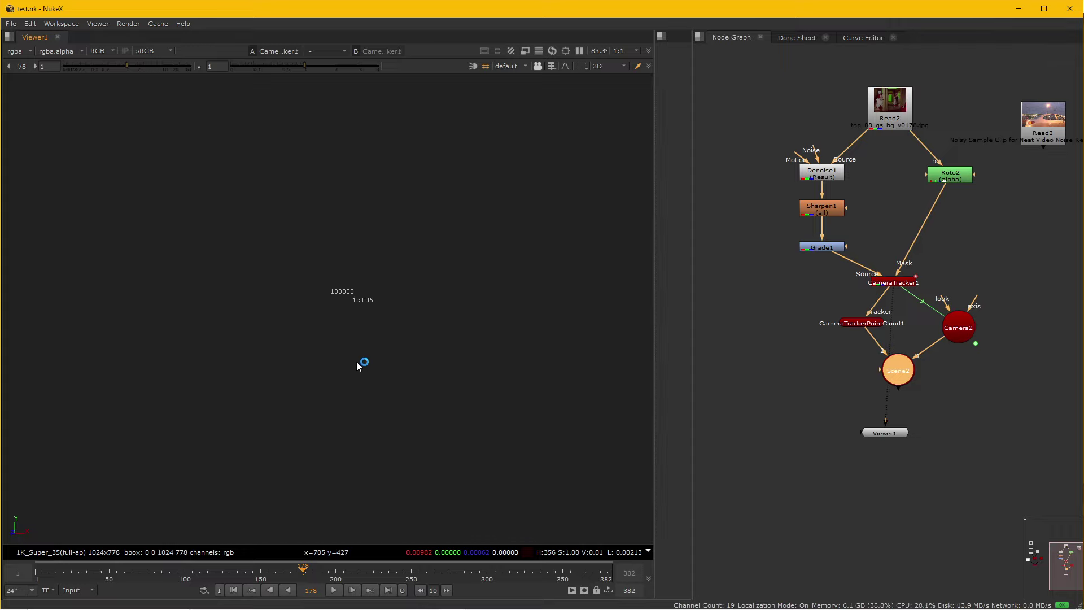
scroll(350, 362, "up", 2)
scroll(351, 360, "up", 2)
scroll(361, 328, "down", 3)
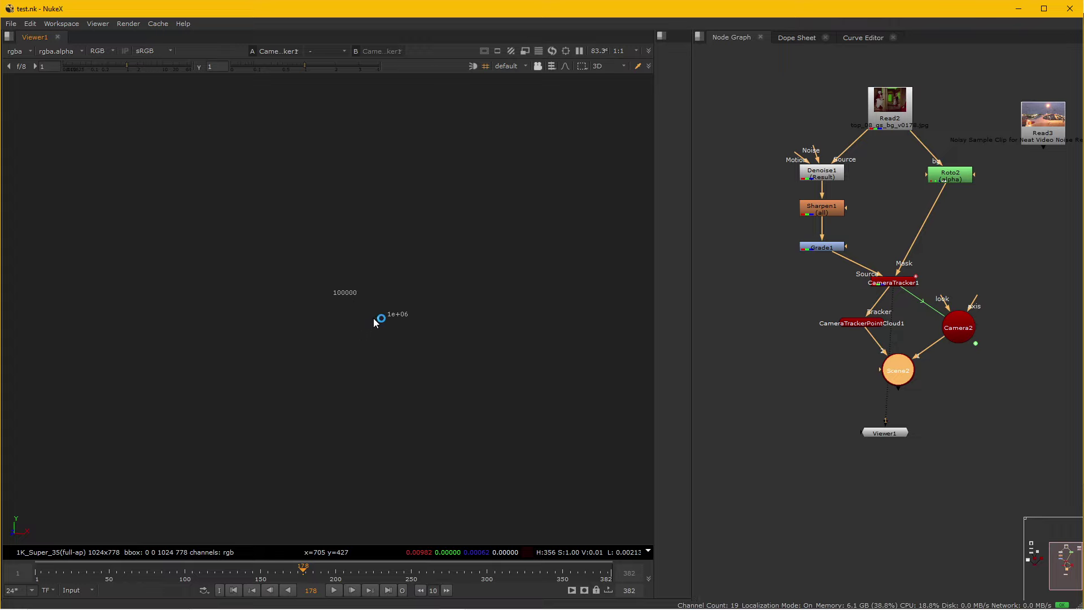
scroll(373, 318, "up", 1)
scroll(378, 317, "up", 2)
scroll(388, 318, "up", 2)
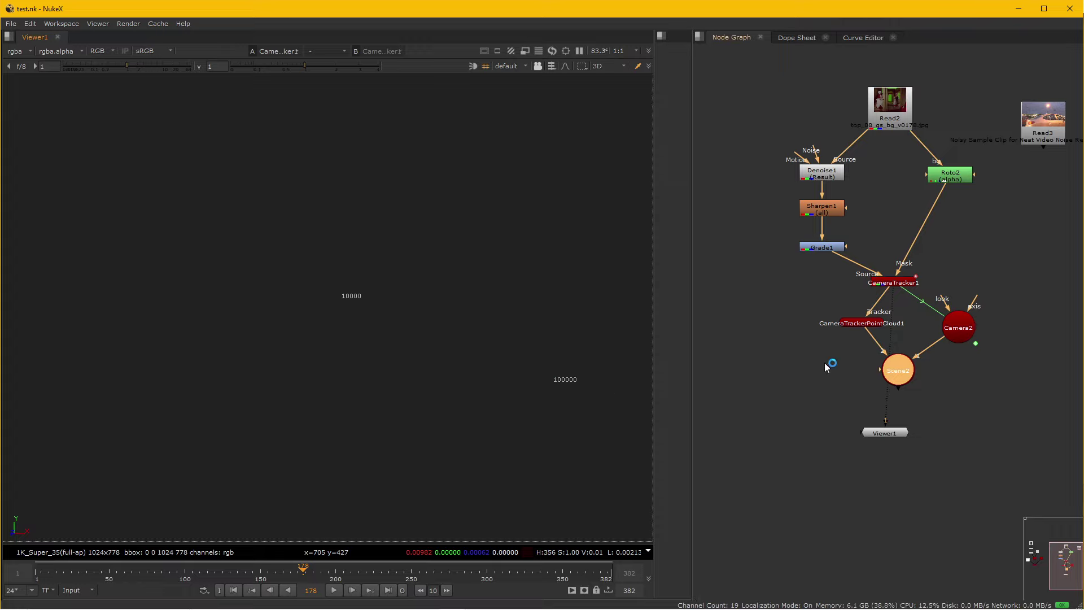
key("1")
scroll(354, 305, "up", 1)
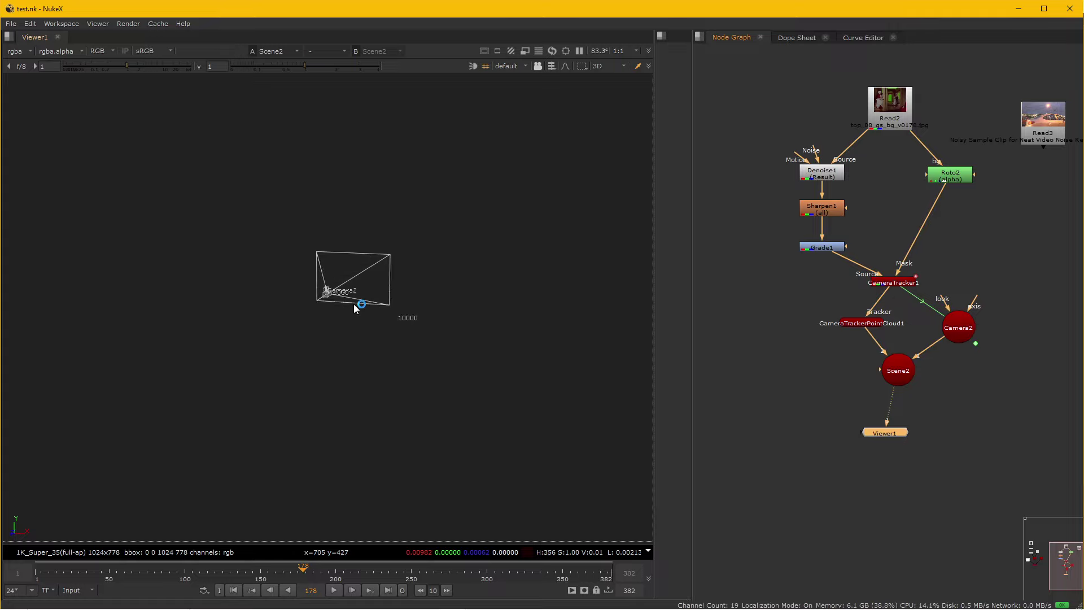
scroll(361, 303, "up", 2)
scroll(405, 330, "up", 2)
scroll(317, 357, "up", 3)
scroll(339, 305, "up", 1)
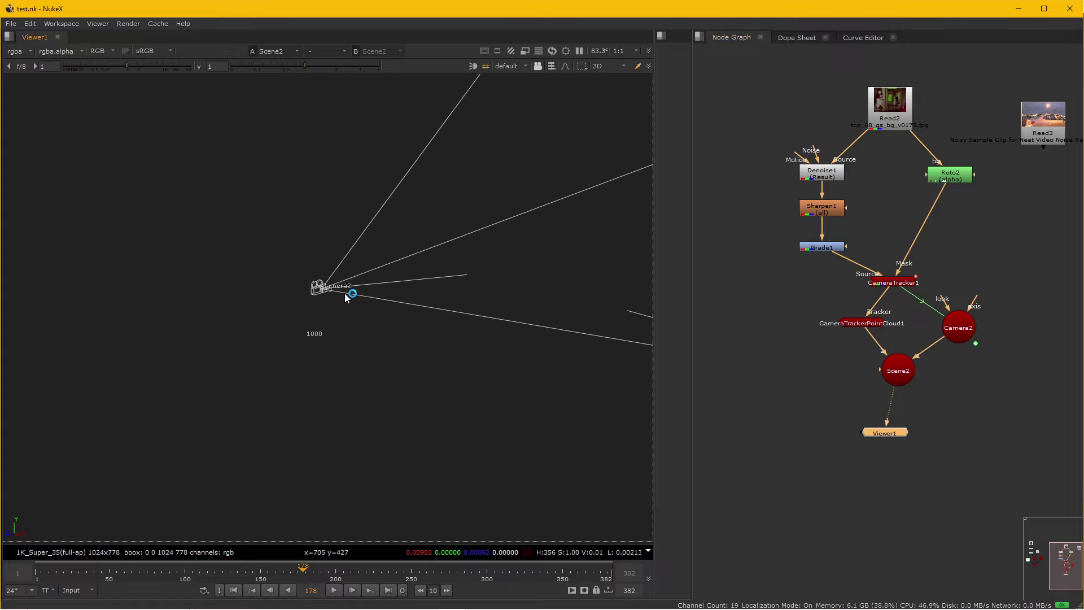
scroll(330, 281, "up", 1)
scroll(325, 275, "up", 2)
left_click_drag(322, 276, 291, 329)
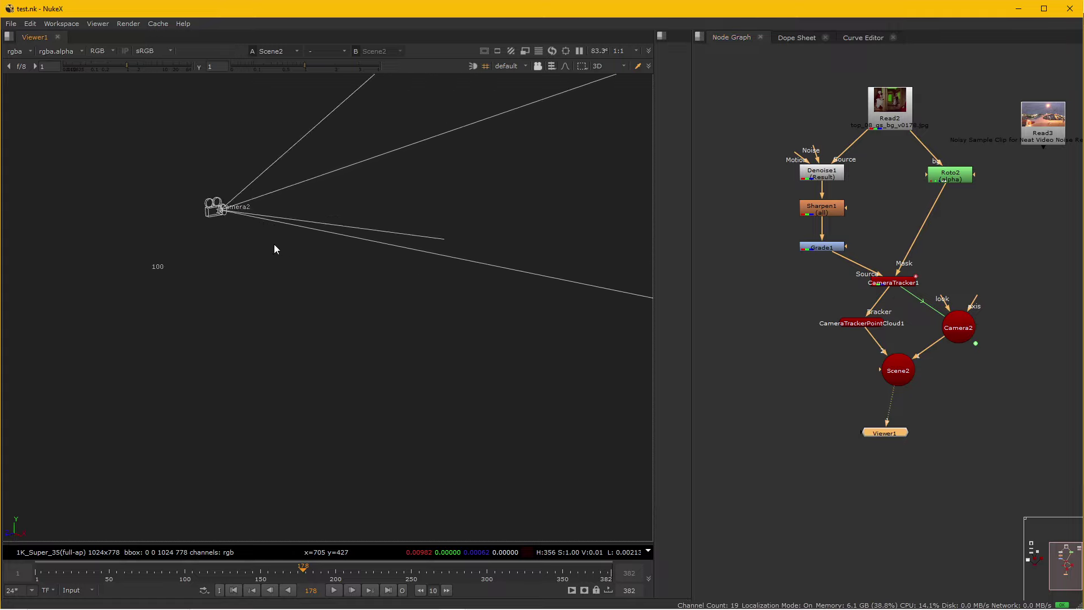
scroll(291, 328, "up", 2)
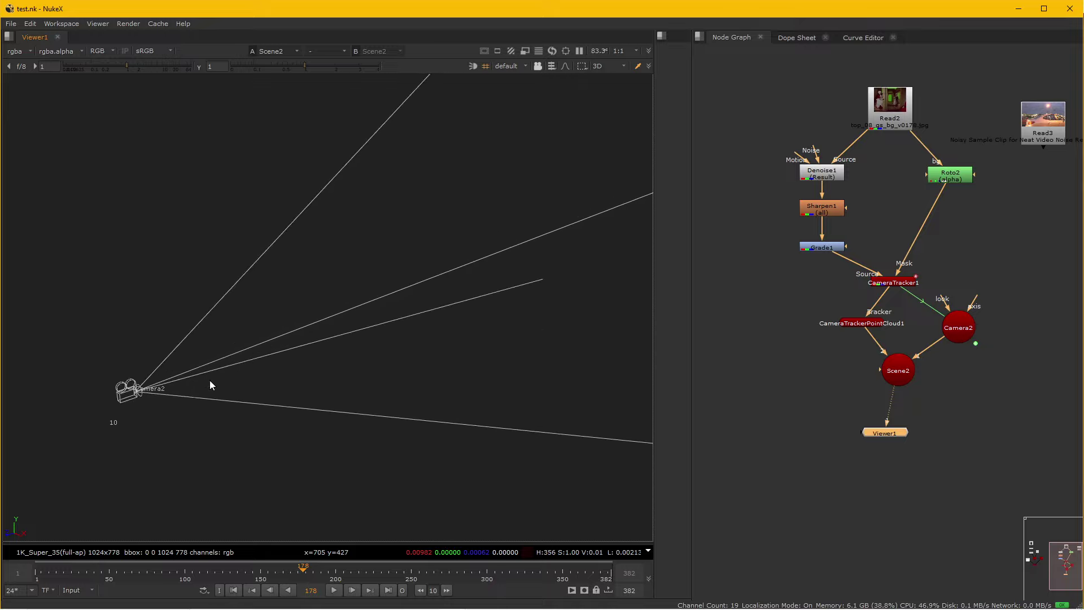
left_click_drag(212, 382, 336, 341)
scroll(380, 339, "up", 2)
scroll(460, 346, "down", 1)
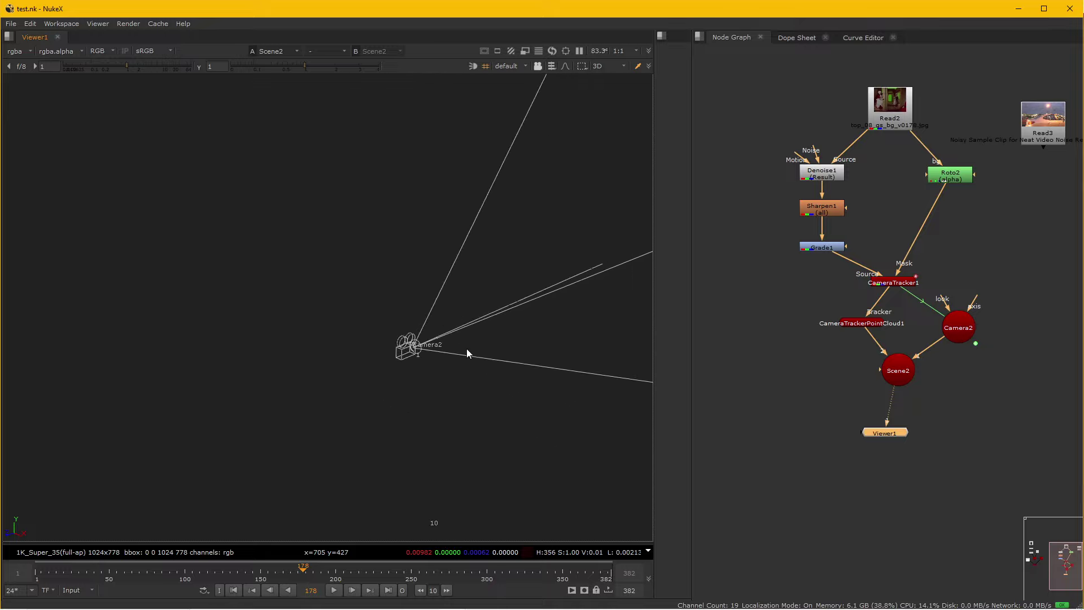
scroll(467, 347, "down", 1)
scroll(469, 340, "down", 1)
scroll(482, 297, "down", 1)
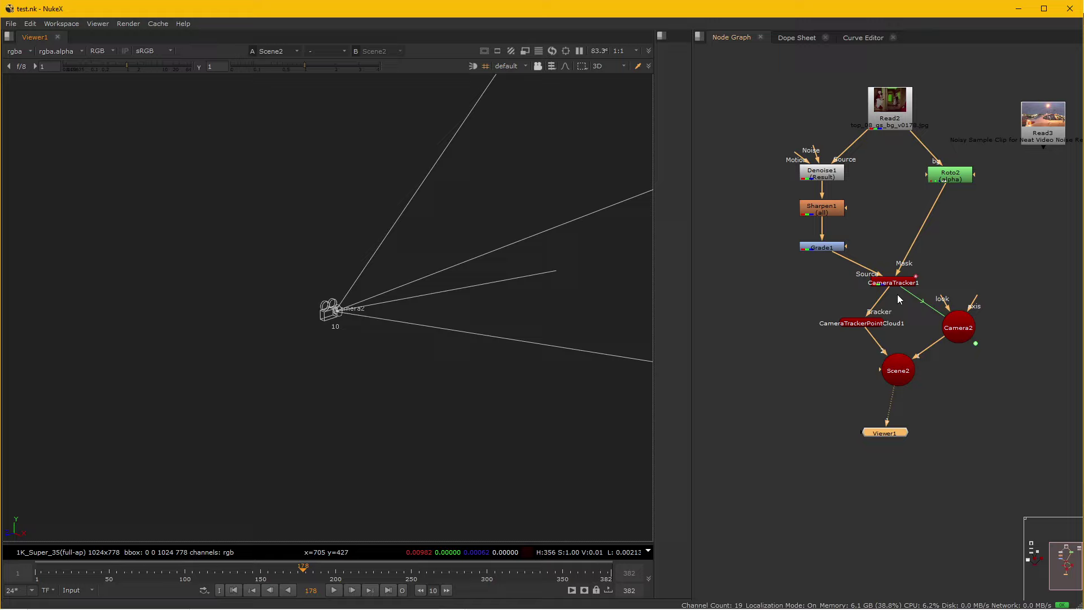
- Show CameraTrackerPointCloud1's tracked points around Camera2 and orbit to inspect them
double_click(870, 323)
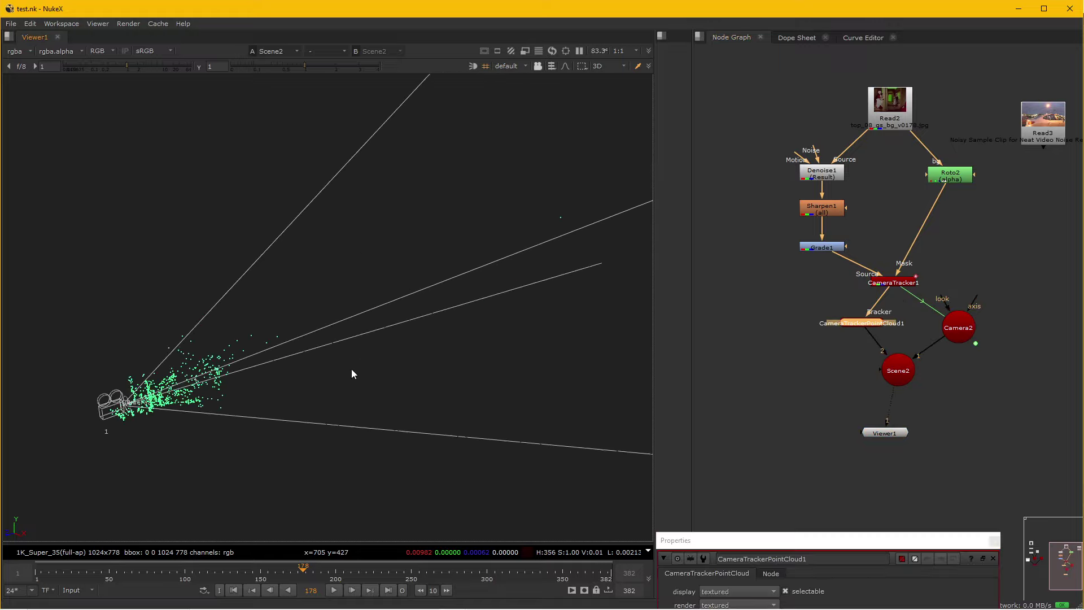
scroll(303, 347, "up", 3)
scroll(339, 319, "up", 5)
scroll(359, 317, "down", 1)
scroll(343, 345, "down", 1)
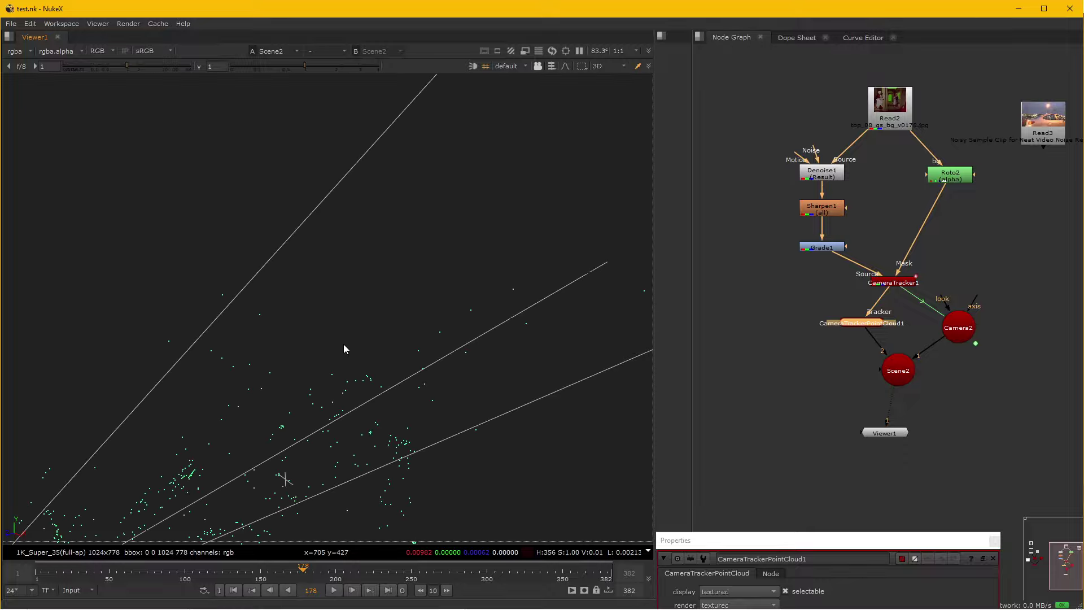
scroll(346, 333, "down", 1)
mouse_move(350, 327)
left_mouse_down()
mouse_move(339, 375)
mouse_move(329, 375)
mouse_move(344, 363)
left_mouse_up()
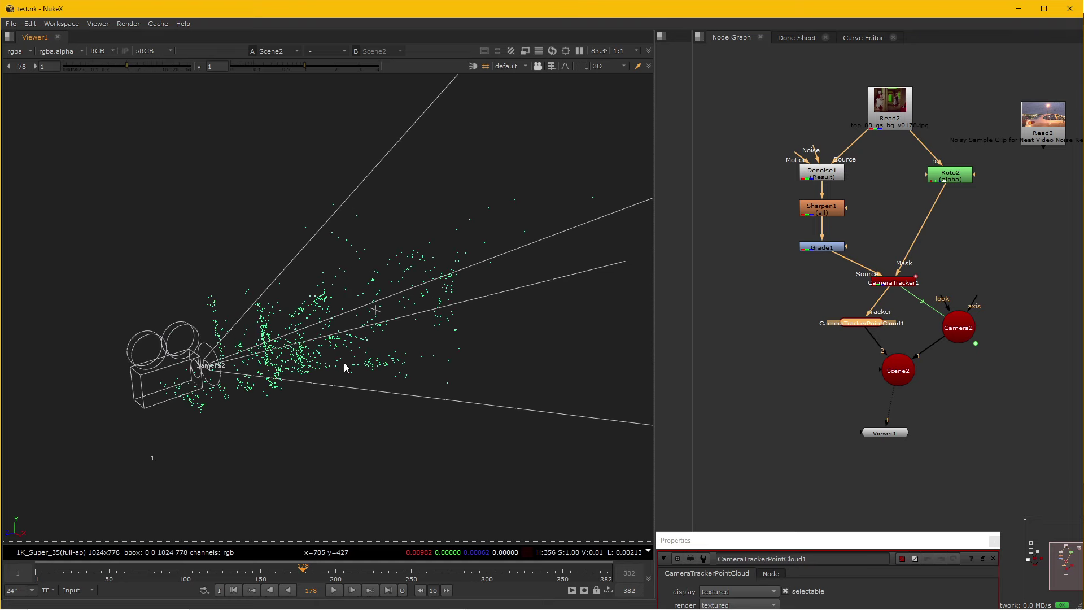
- Set CameraTracker1's Scene uniform scale to 100
left_click(895, 283)
double_click(895, 283)
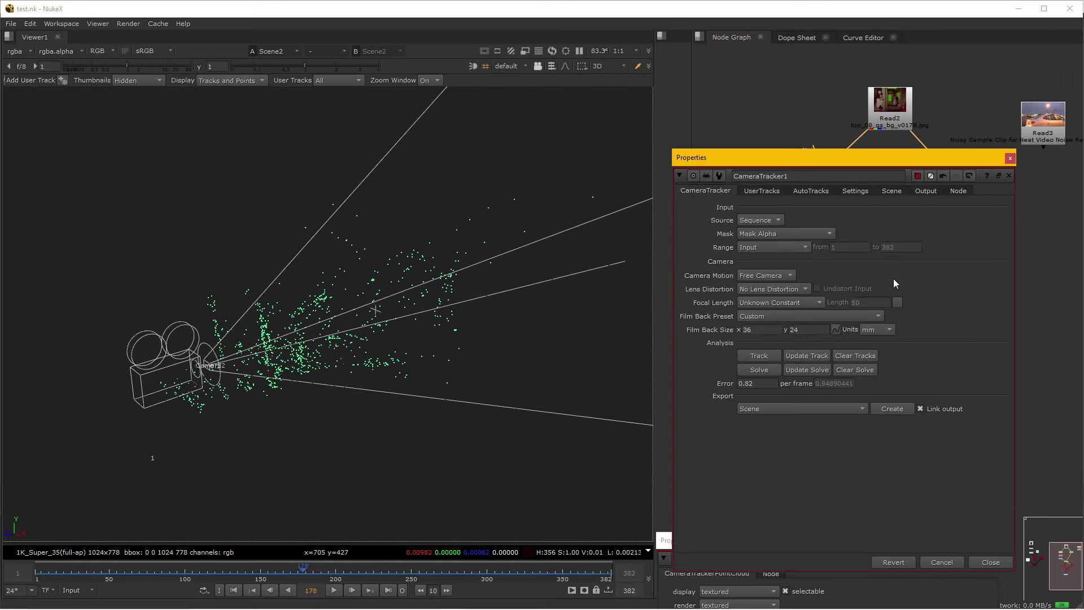
left_click(891, 190)
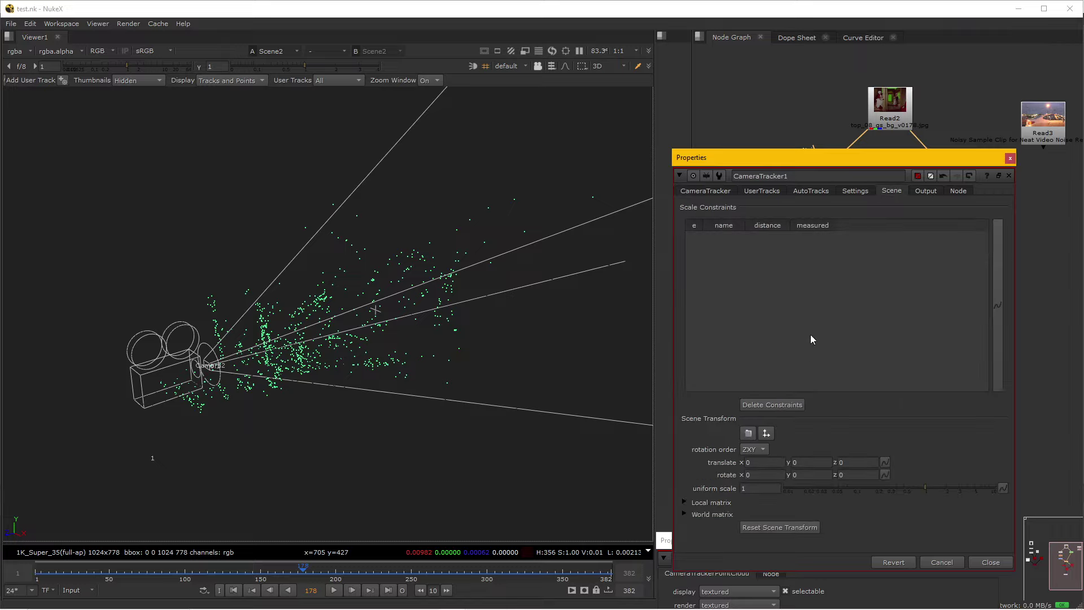
left_click(752, 489)
type("00")
key("Return")
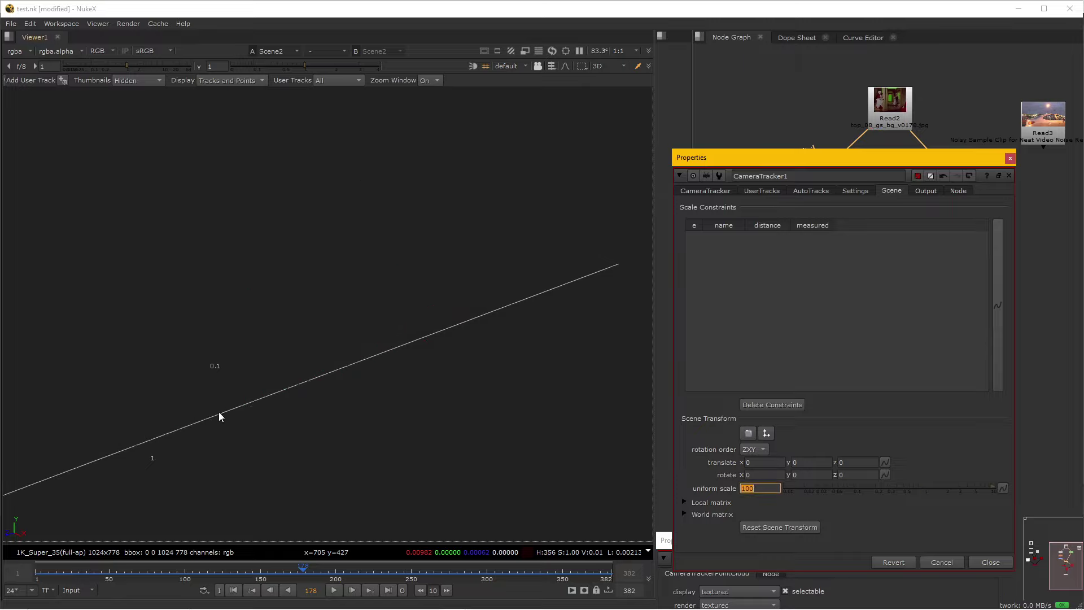
scroll(220, 416, "down", 3)
scroll(220, 401, "down", 2)
scroll(211, 391, "down", 2)
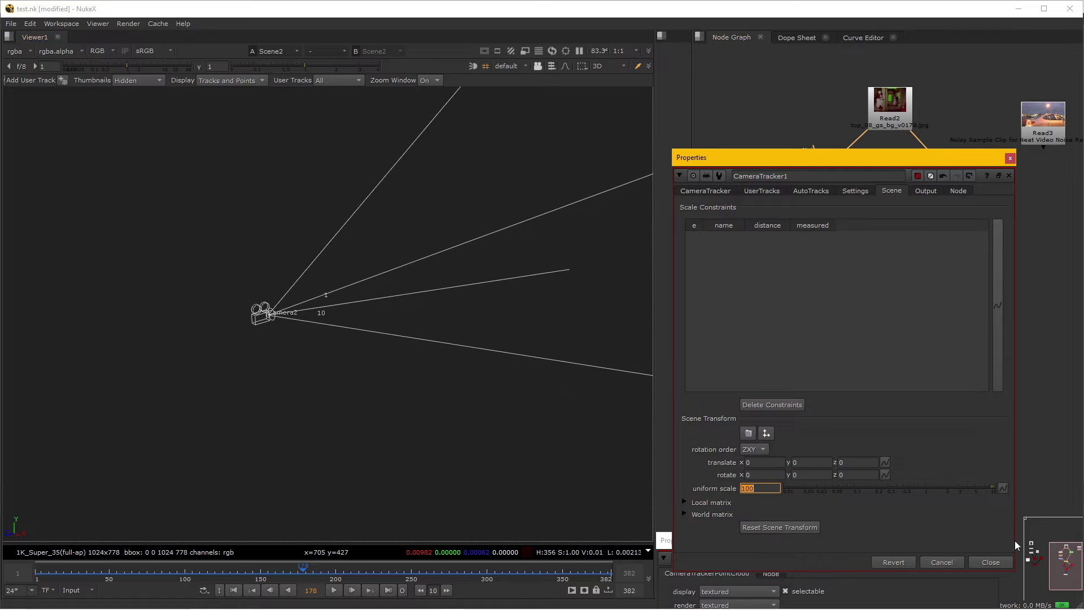
left_click(1001, 560)
- Orbit and scrub frames to watch Camera2's path through the point cloud, then return to 2D
left_click(878, 321)
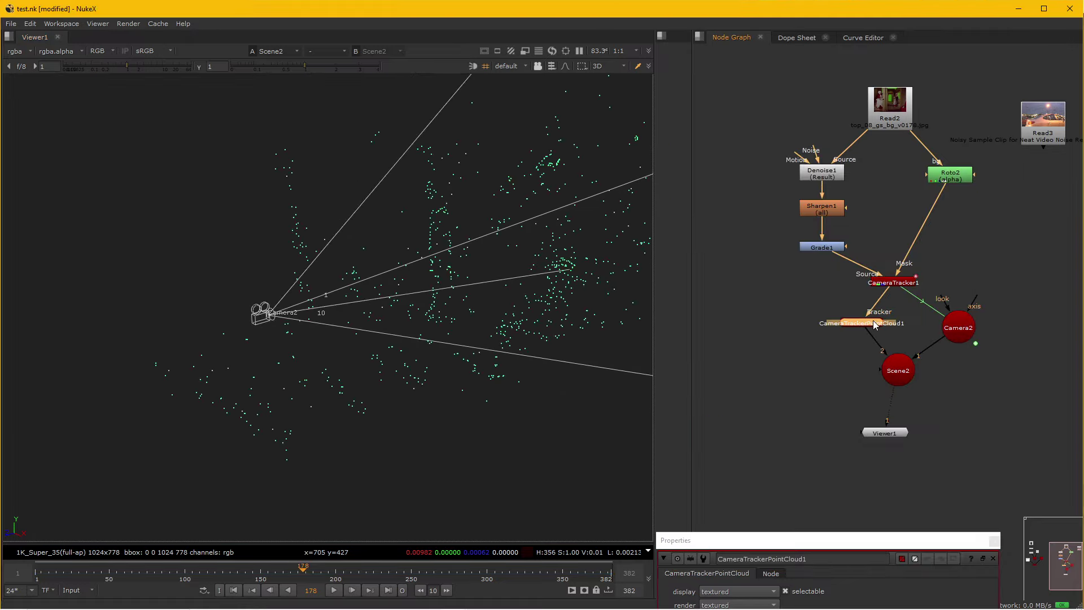
mouse_move(363, 356)
left_mouse_down()
mouse_move(405, 351)
mouse_move(362, 370)
mouse_move(399, 416)
mouse_move(554, 423)
mouse_move(387, 448)
mouse_move(377, 469)
mouse_move(395, 439)
mouse_move(364, 441)
mouse_move(342, 413)
mouse_move(513, 389)
mouse_move(544, 453)
mouse_move(584, 422)
mouse_move(602, 349)
mouse_move(382, 386)
mouse_move(358, 415)
mouse_move(410, 449)
mouse_move(574, 420)
mouse_move(495, 449)
mouse_move(271, 241)
left_mouse_up()
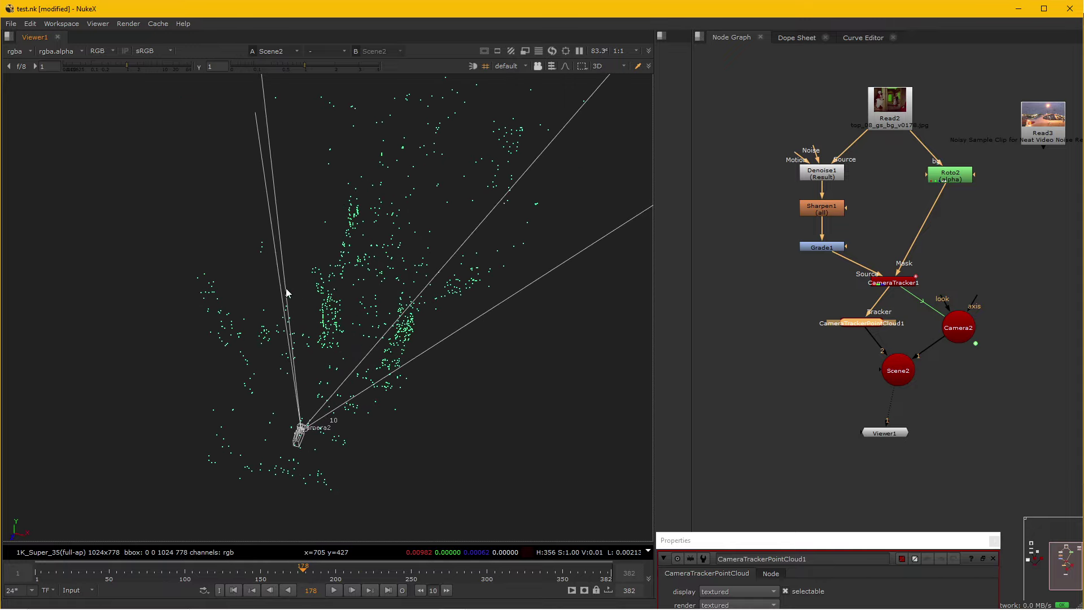
mouse_move(407, 214)
left_mouse_down()
mouse_move(380, 315)
mouse_move(441, 248)
left_mouse_up()
key("Right")
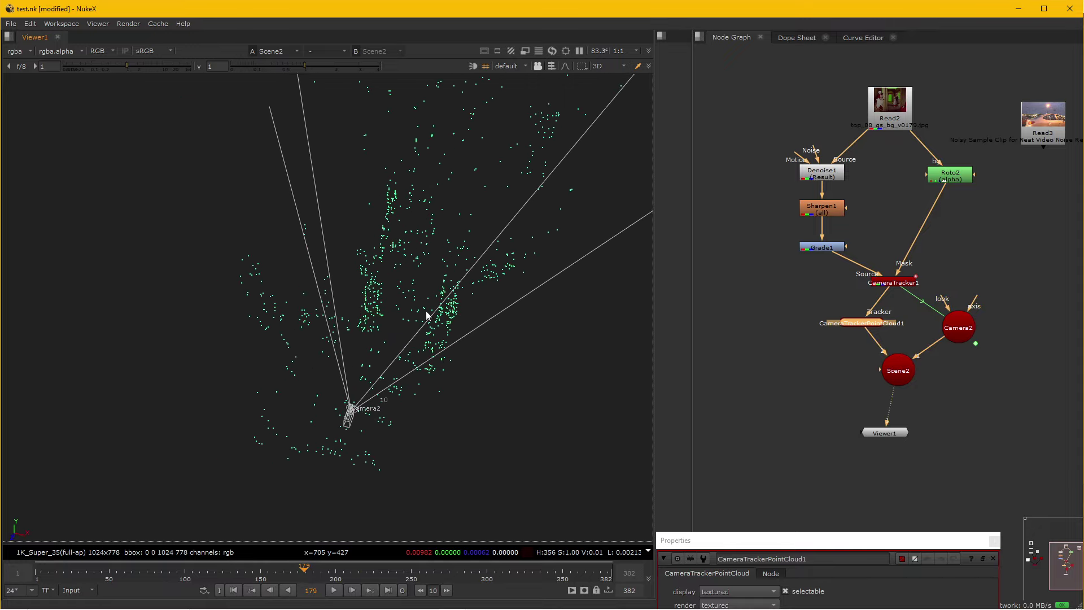
mouse_move(426, 315)
left_mouse_down()
mouse_move(459, 303)
mouse_move(413, 317)
mouse_move(435, 419)
mouse_move(279, 423)
mouse_move(331, 377)
left_mouse_up()
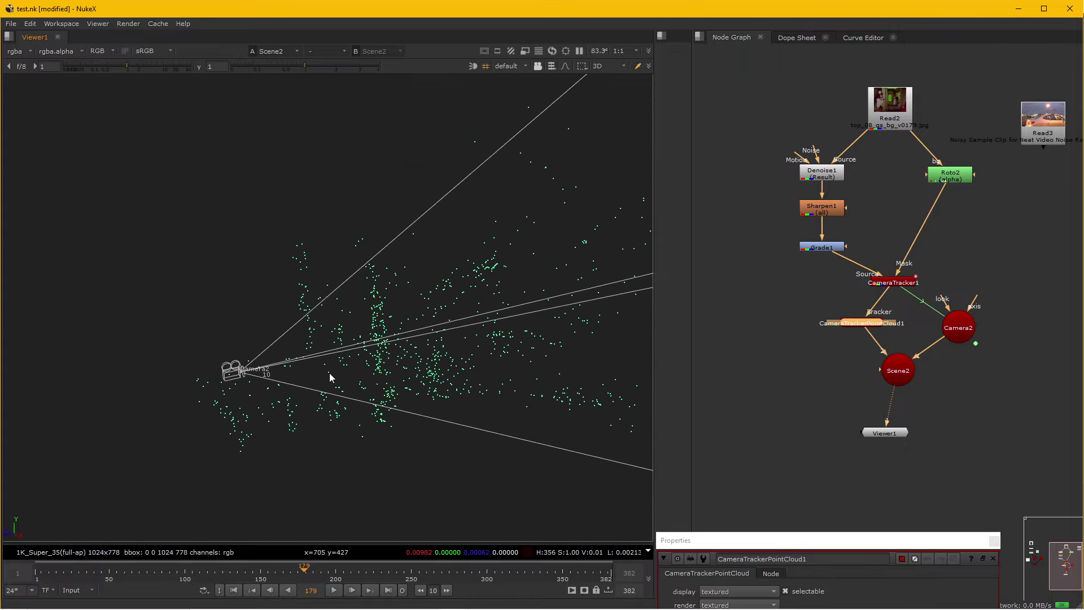
mouse_move(254, 582)
left_mouse_down()
mouse_move(457, 554)
mouse_move(284, 566)
left_mouse_up()
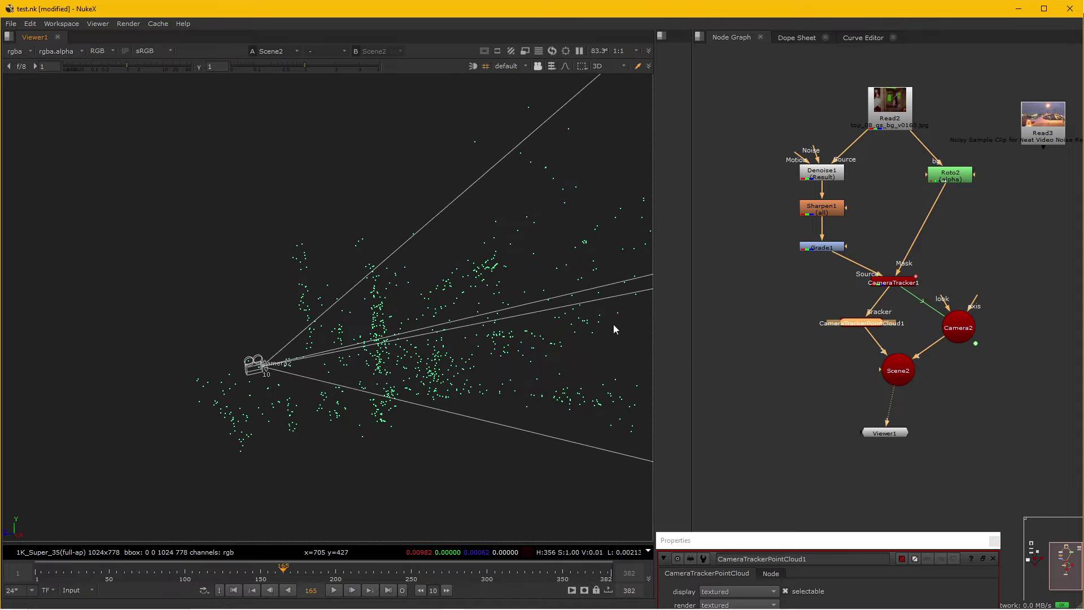
key("Tab")
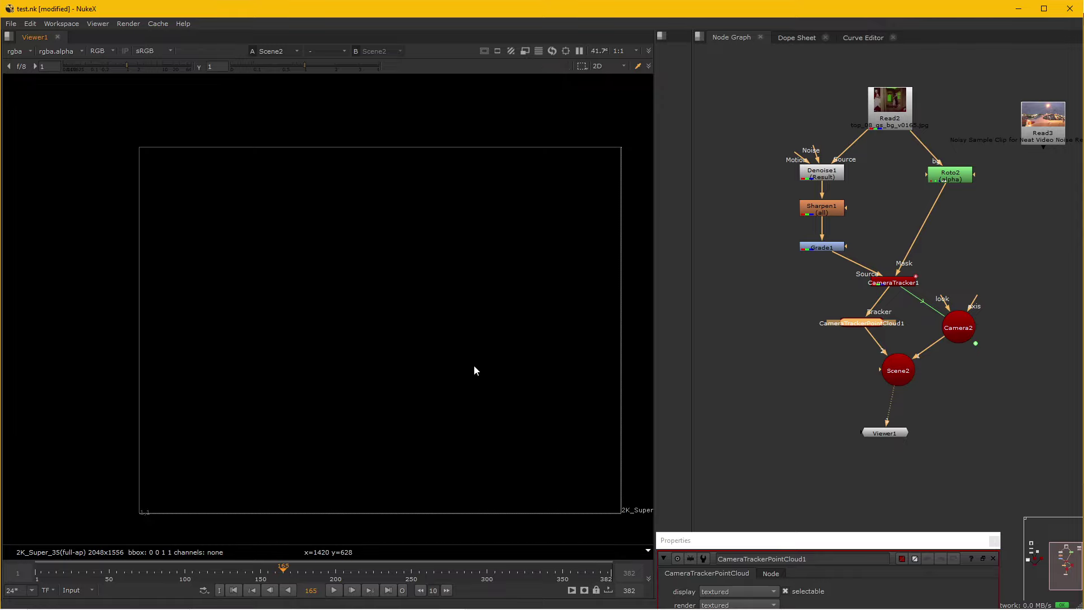
- Add a ScanlineRender node below Scene2
left_click_drag(474, 370, 425, 345)
left_click(884, 433)
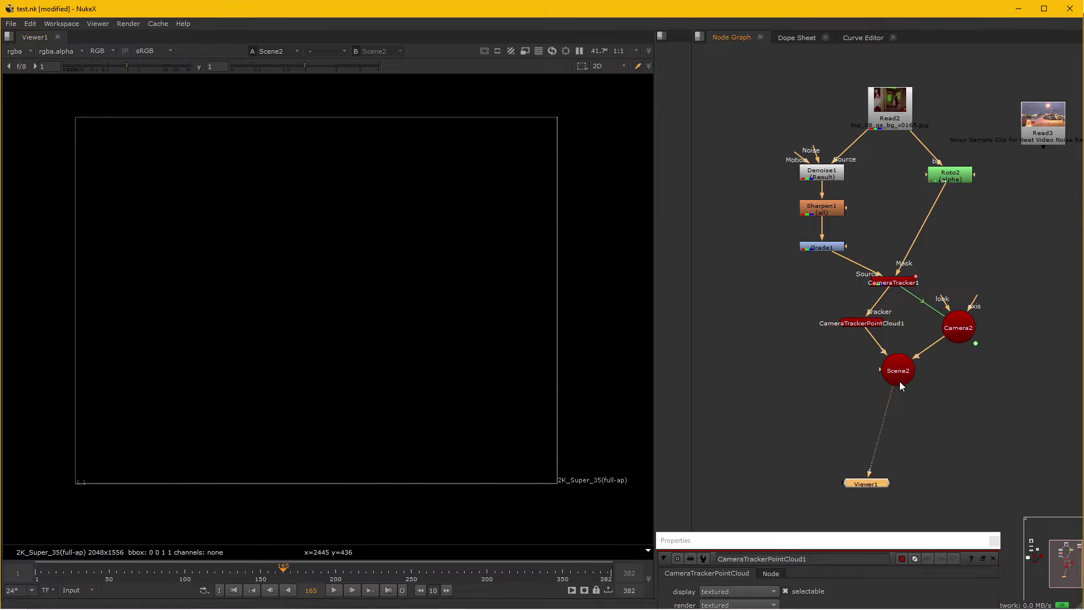
scroll(899, 381, "up", 5)
left_click(876, 350)
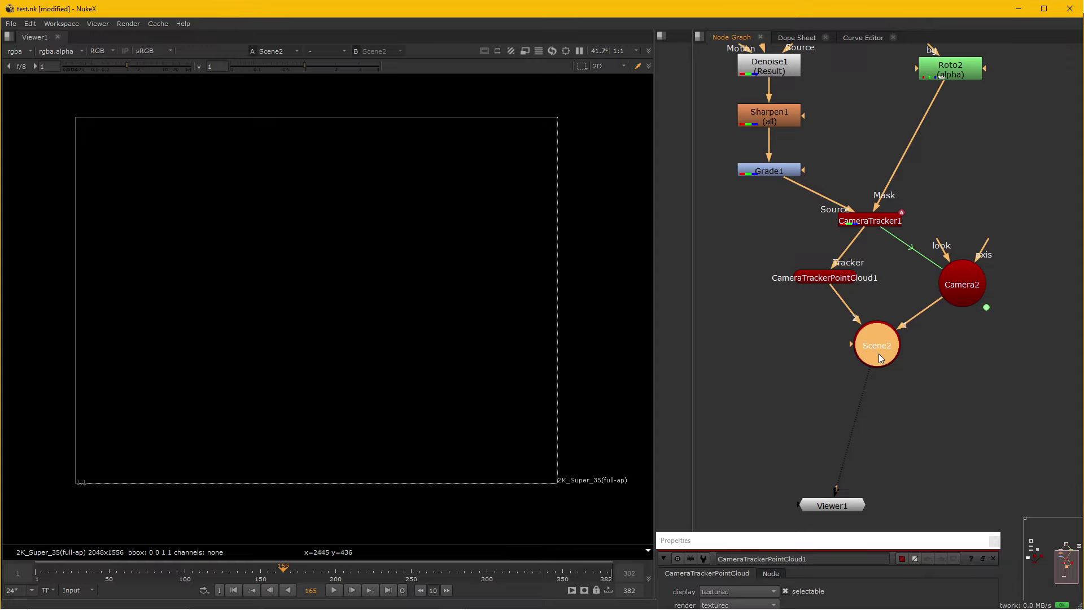
key("Tab")
type("scan")
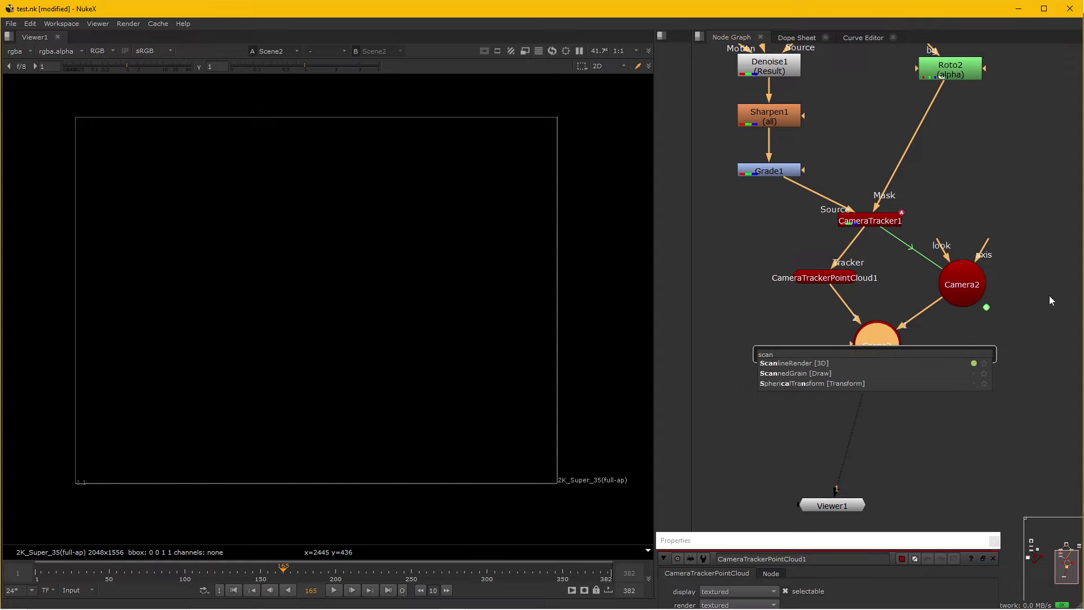
key("Return")
key("Escape")
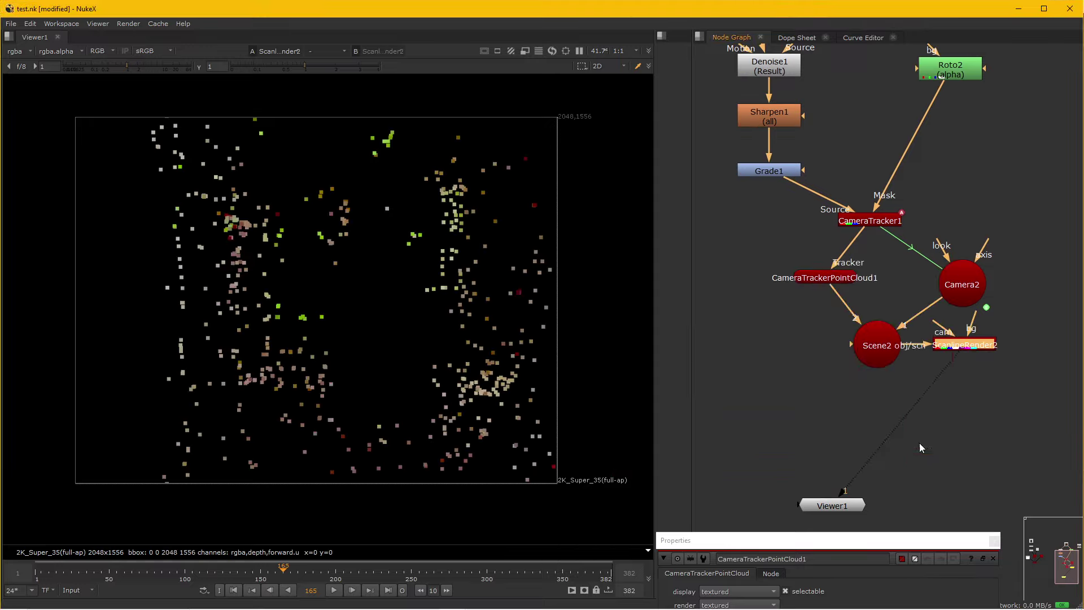
mouse_move(960, 360)
left_mouse_down()
mouse_move(879, 446)
mouse_move(967, 285)
left_mouse_up()
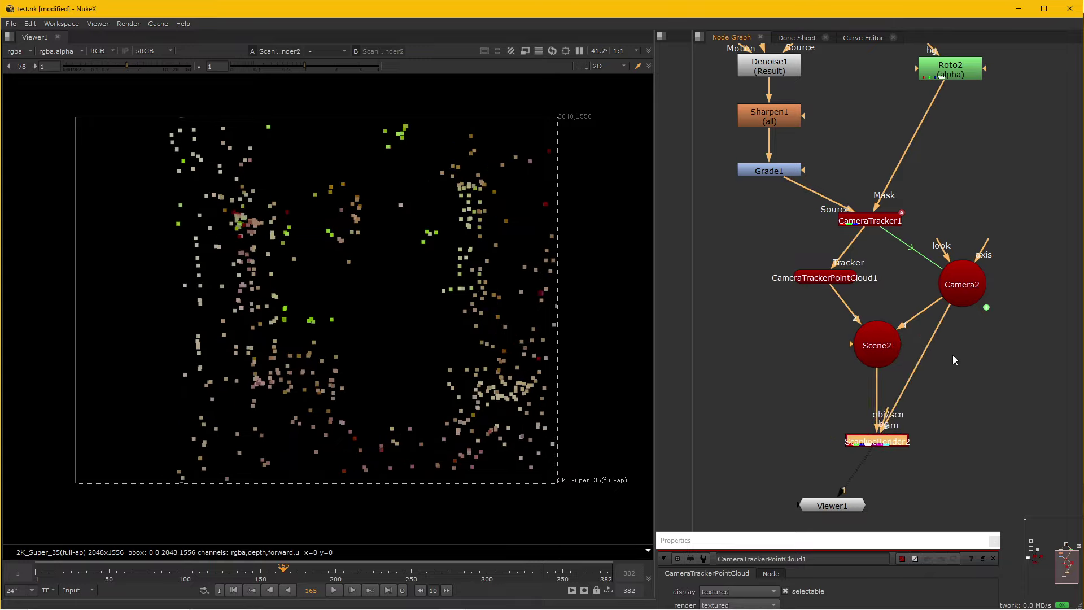
- Connect ScanlineRender2's bg input to the Read2 plate, routing the pipe through a Dot
left_click_drag(889, 415, 762, 350)
left_click_drag(762, 350, 951, 77)
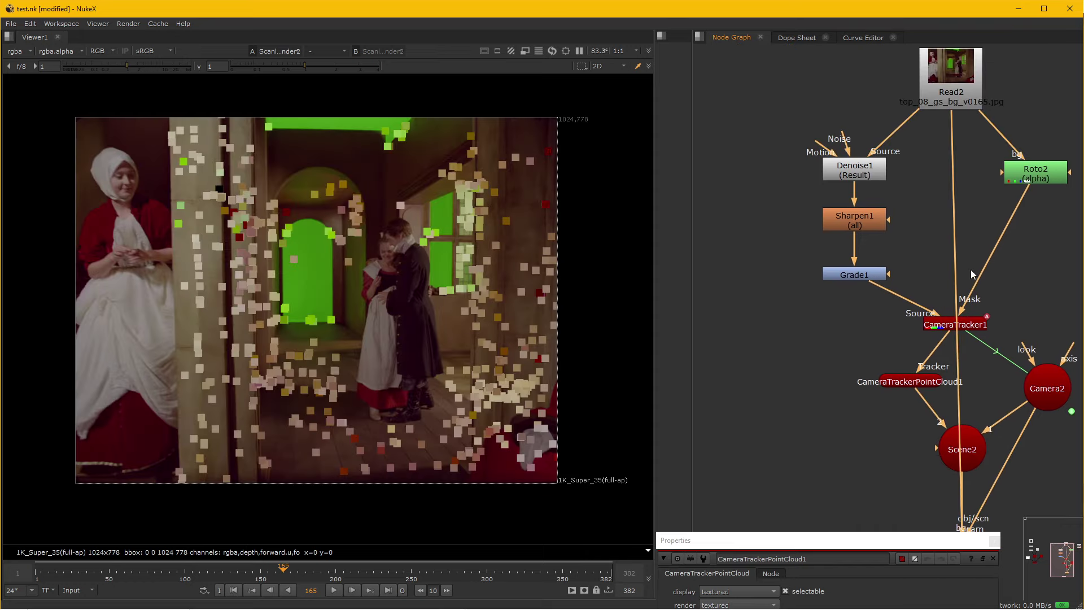
key("f")
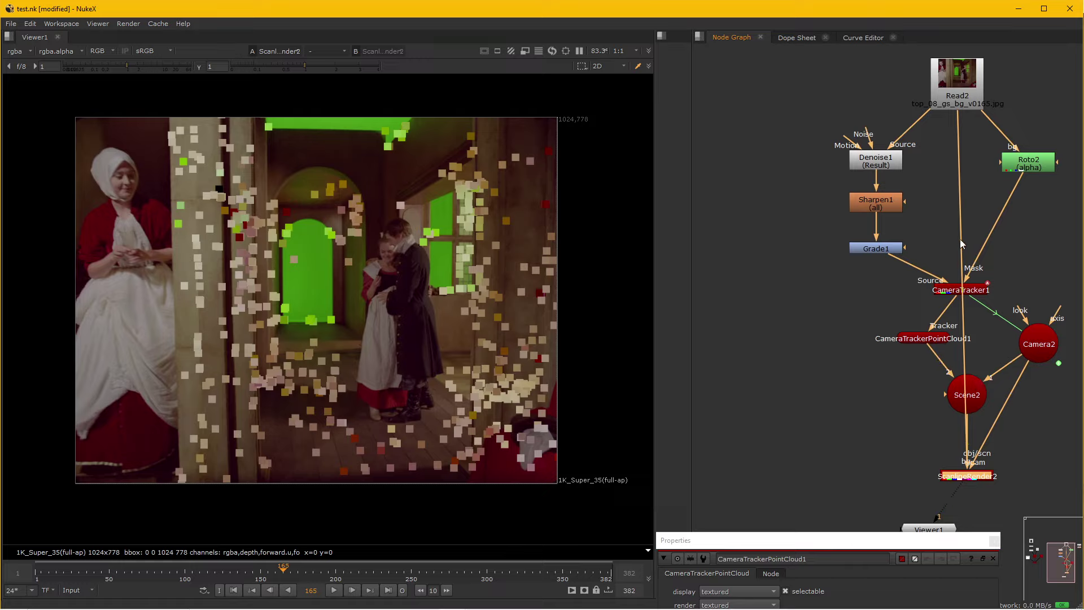
mouse_move(964, 291)
left_mouse_down()
mouse_move(978, 268)
mouse_move(768, 88)
left_mouse_up()
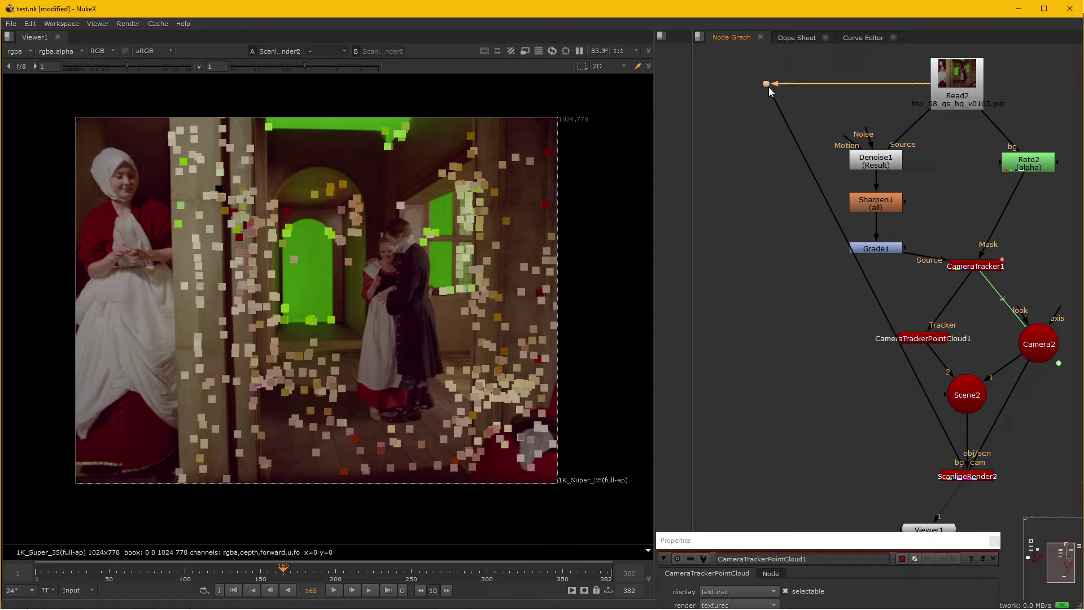
left_click_drag(985, 266, 982, 288)
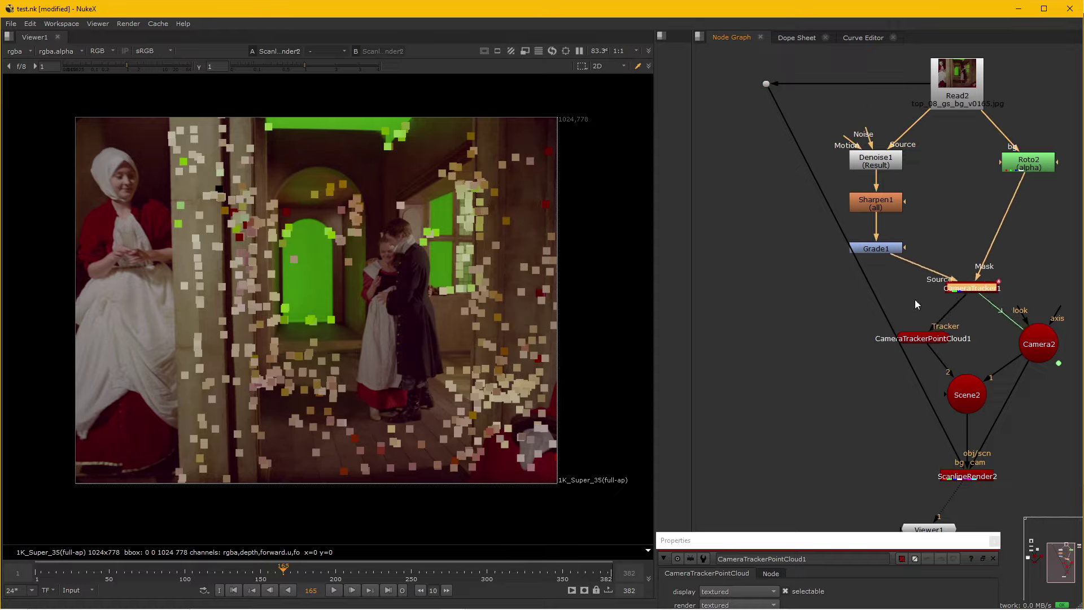
left_click_drag(866, 279, 766, 480, "ctrl")
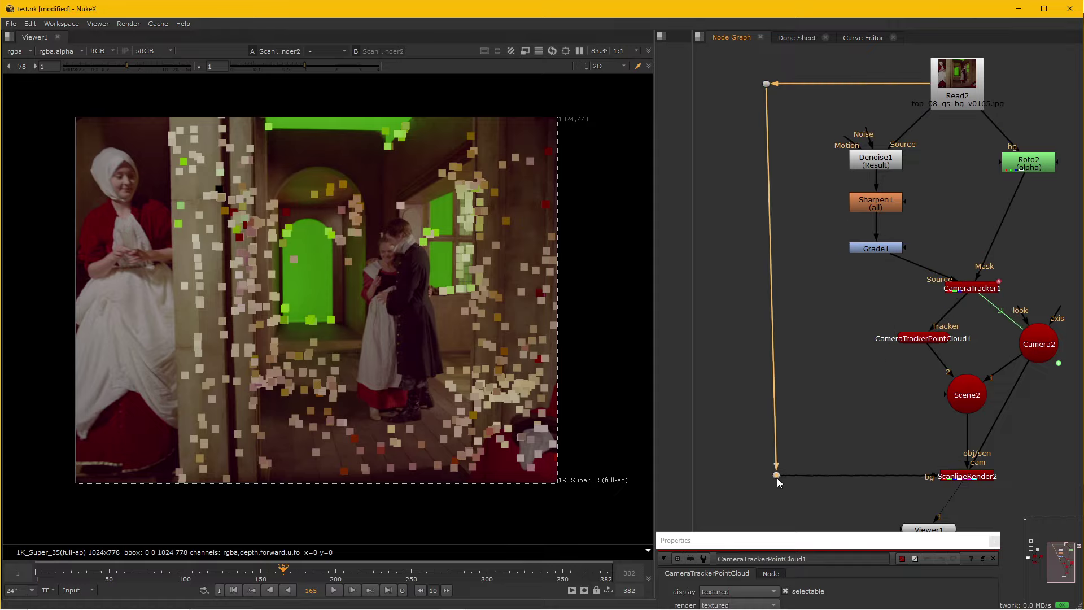
- Open CameraTrackerPointCloud1's settings floating over the viewer
scroll(896, 415, "down", 5)
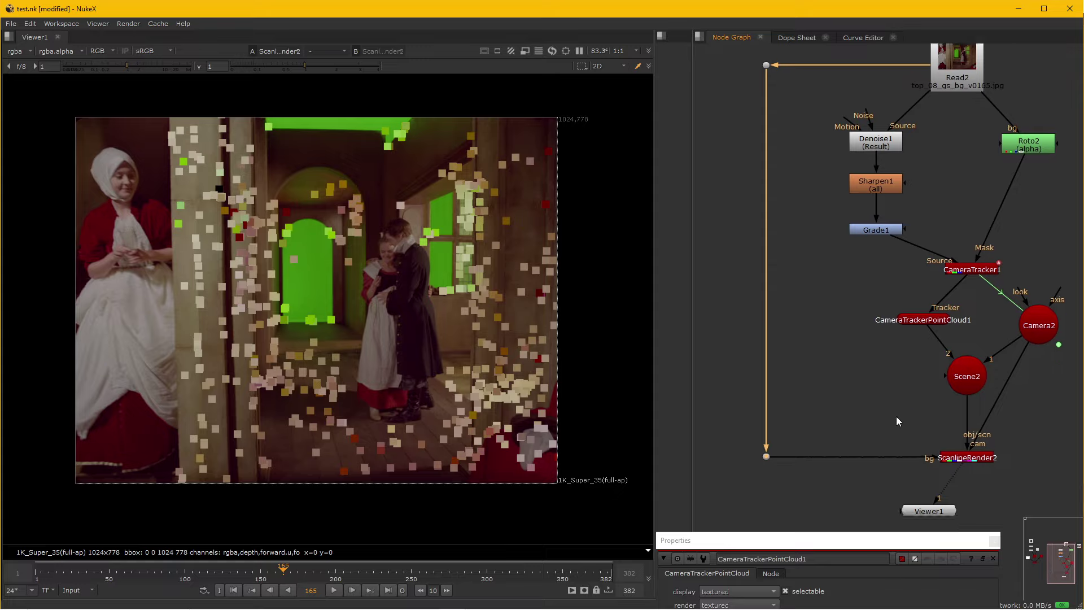
left_click(931, 241)
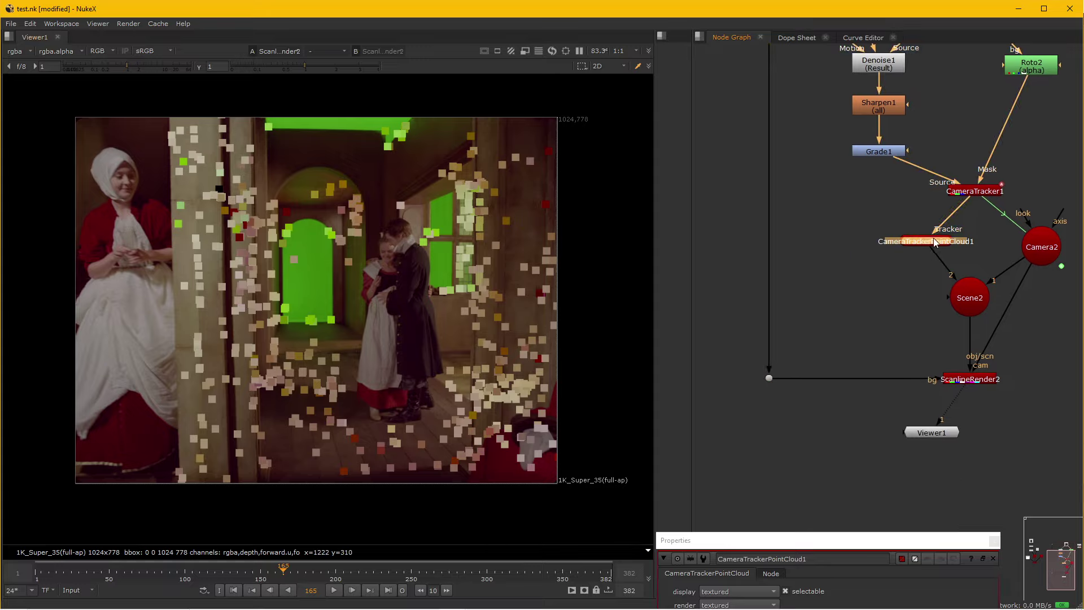
mouse_move(756, 542)
left_mouse_down()
mouse_move(767, 472)
mouse_move(751, 357)
left_mouse_up()
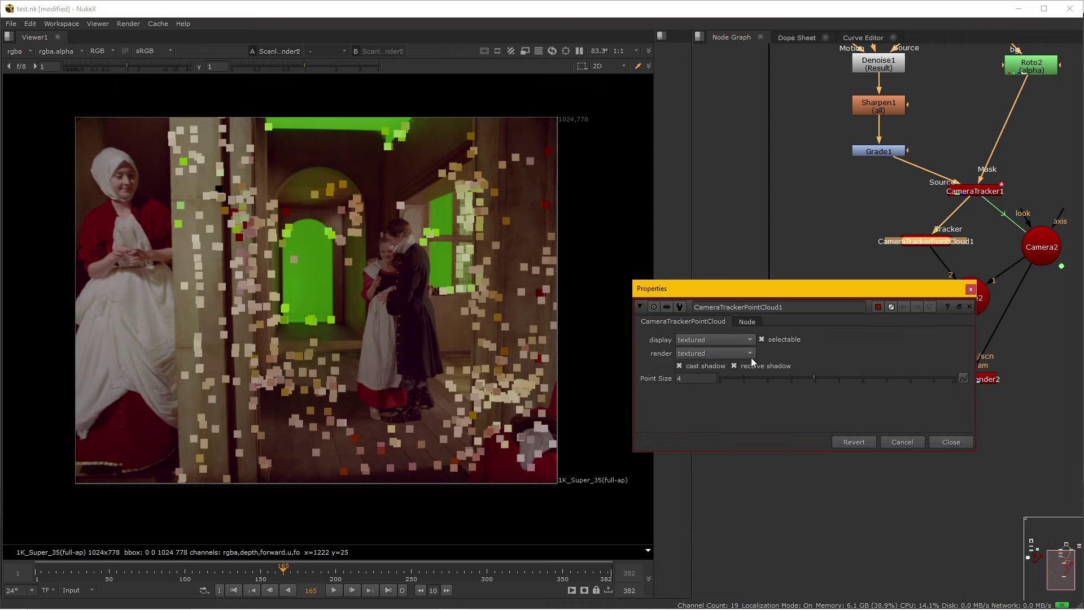
- Shrink CameraTrackerPointCloud1's point size from 4 to about 1.65, checking points at frames 115 and 255
left_click_drag(793, 386, 770, 388)
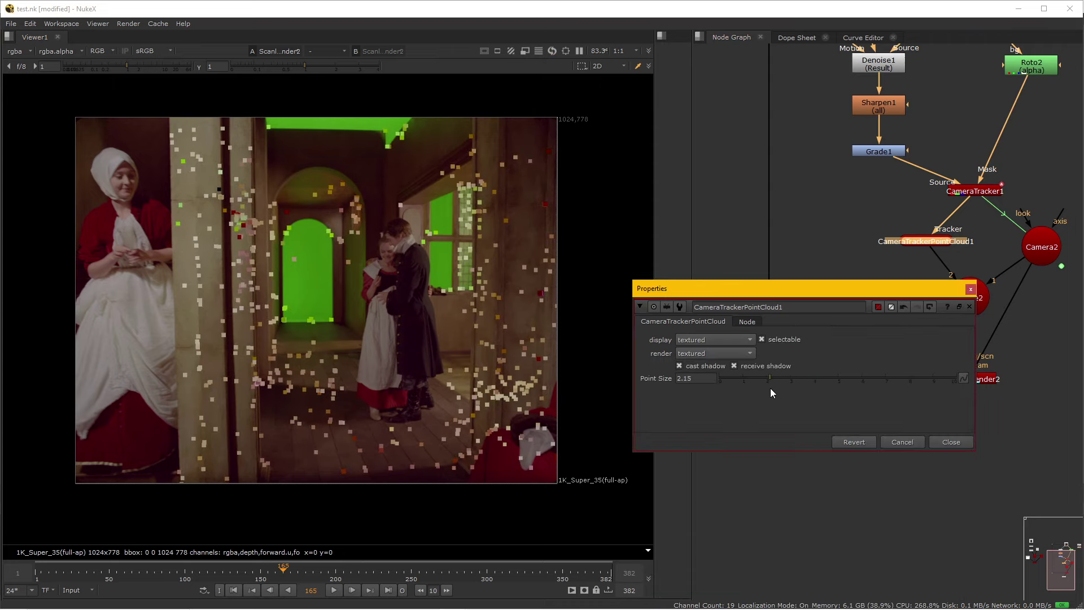
left_click(208, 575)
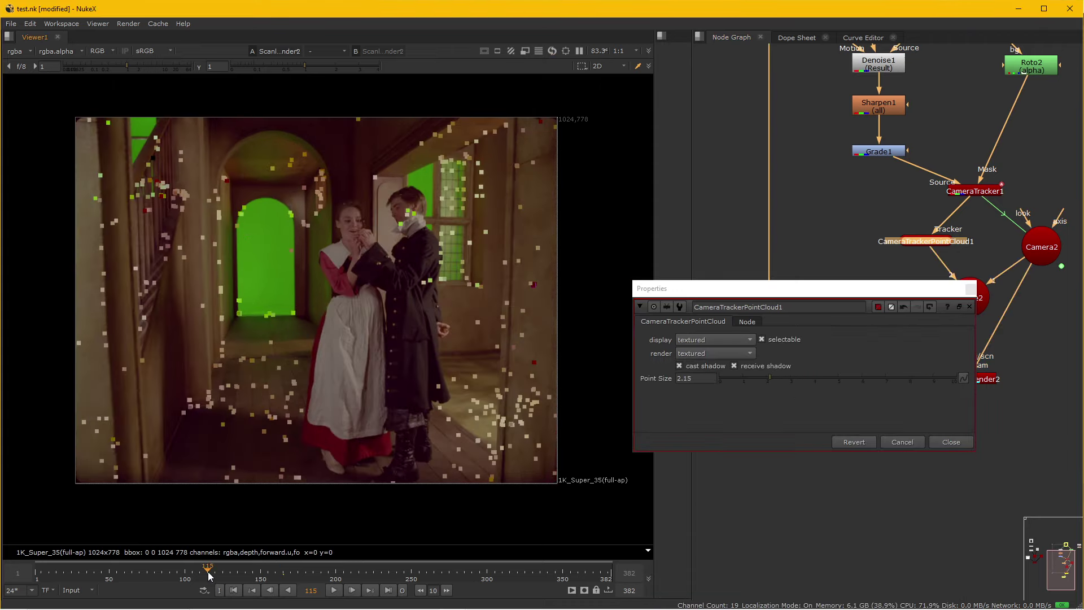
left_click_drag(270, 571, 454, 572)
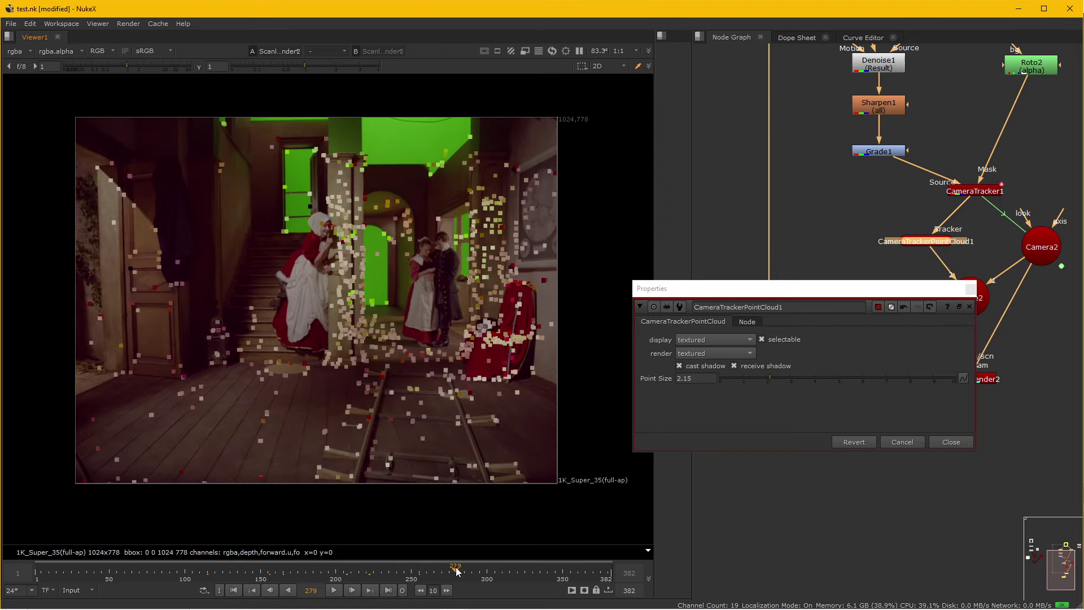
left_click(759, 377)
left_click(949, 443)
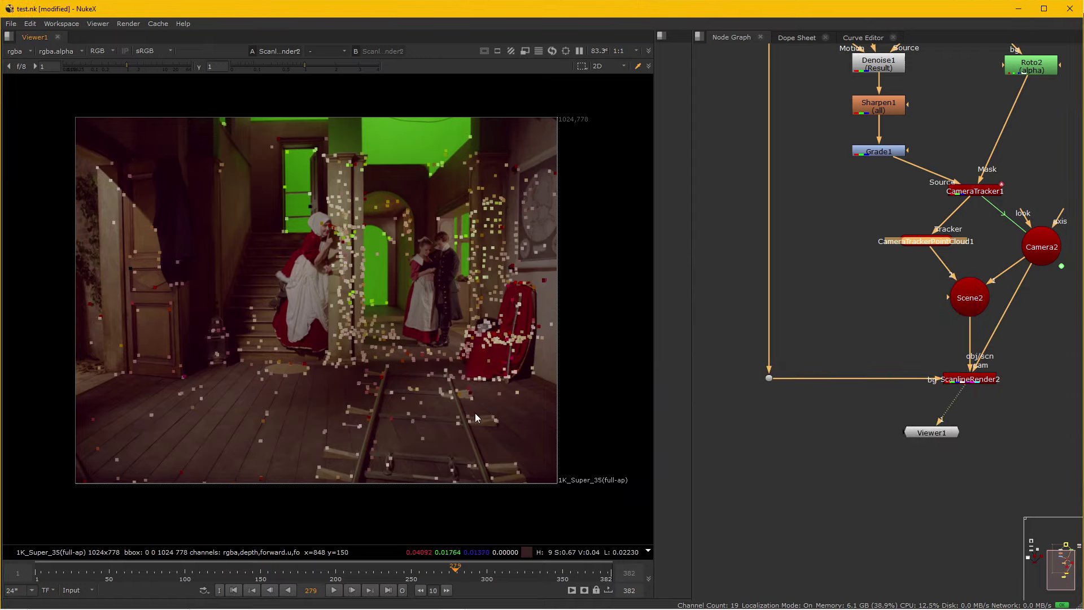
left_click_drag(475, 413, 422, 412)
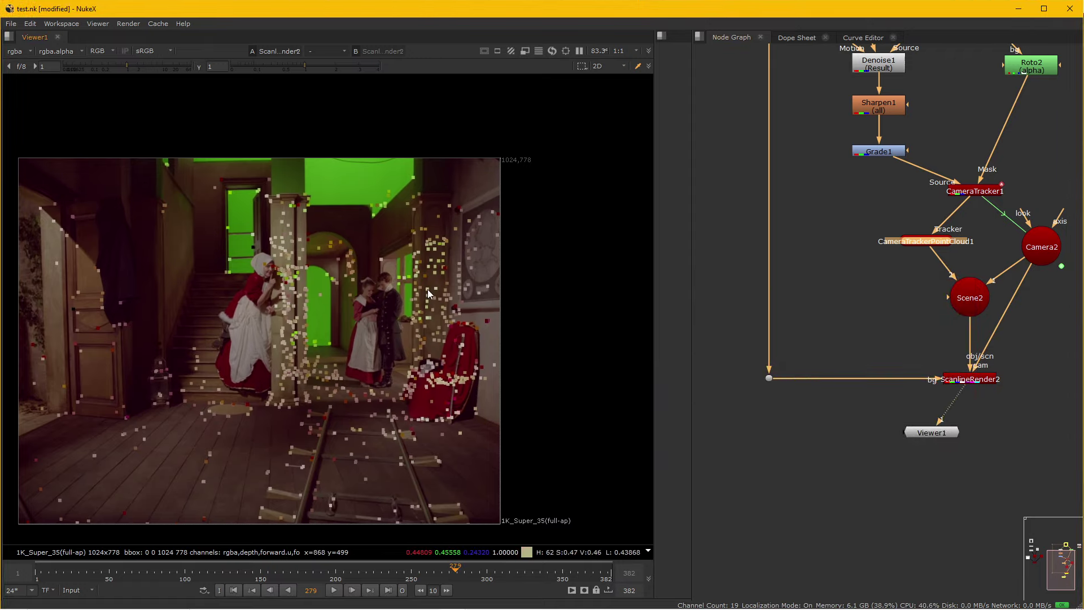
left_click_drag(853, 230, 863, 306)
scroll(839, 272, "up", 2)
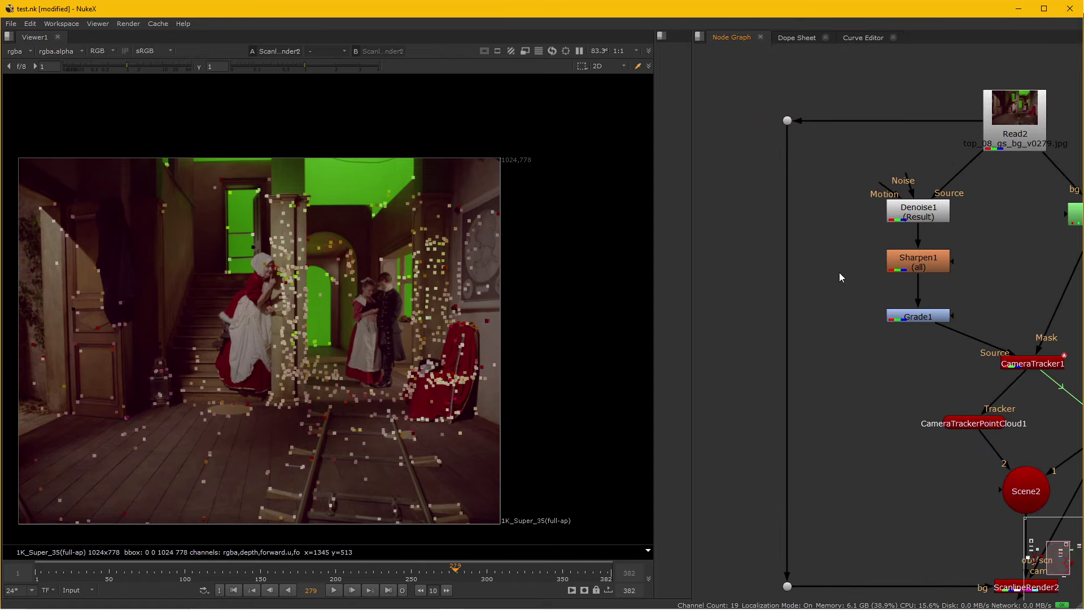
- Add a Keylight node fed from the Read2 plate through a Dot and view its output
key("Tab")
type("key")
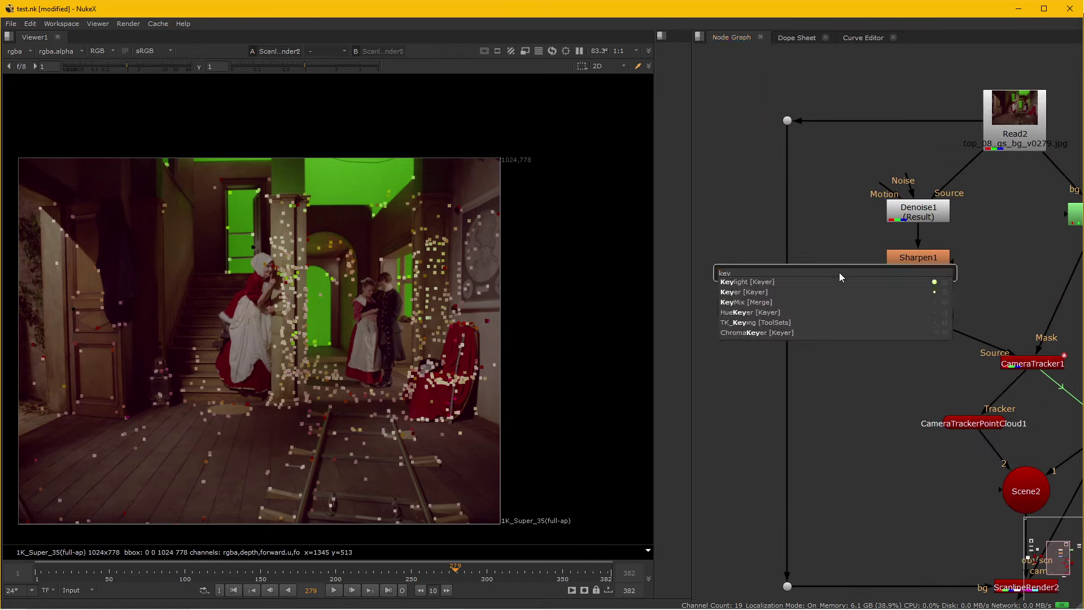
left_click(756, 281)
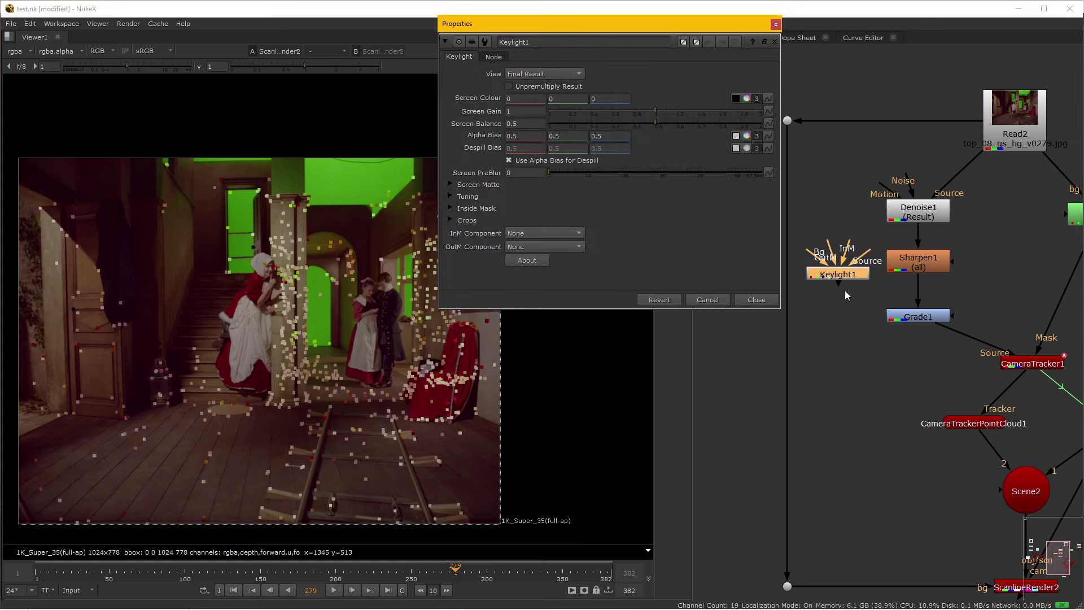
left_click_drag(861, 268, 1002, 136)
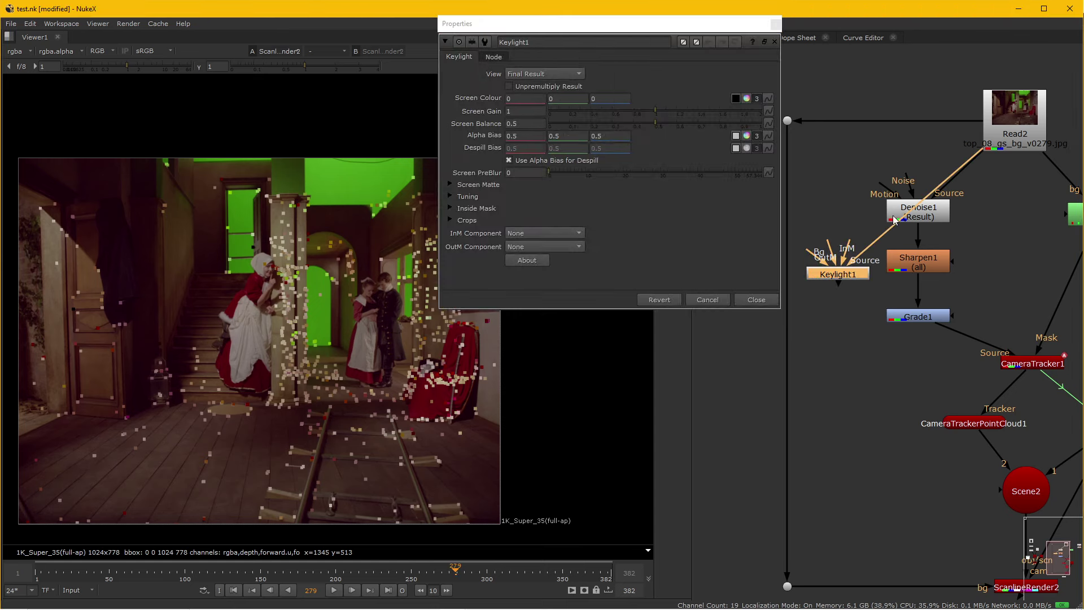
mouse_move(841, 274)
left_mouse_down()
mouse_move(845, 212)
mouse_move(887, 175)
mouse_move(835, 135)
left_mouse_up()
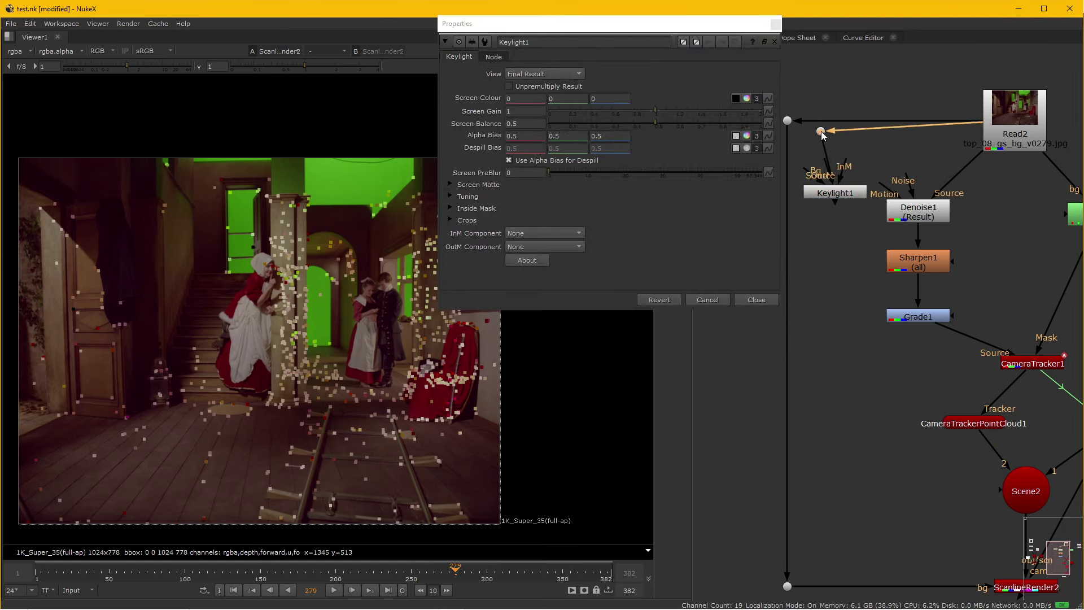
left_click_drag(835, 193, 849, 487)
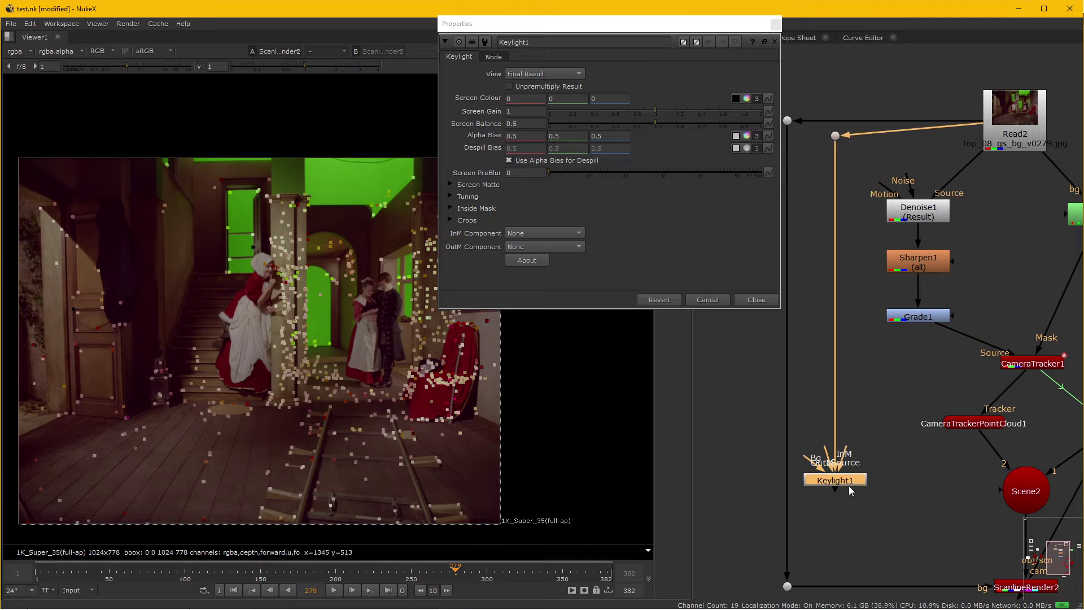
key("1")
- Sample the green backing as Keylight's Screen Colour (0.051269, 0.242281, 0.004025)
scroll(312, 394, "up", 3)
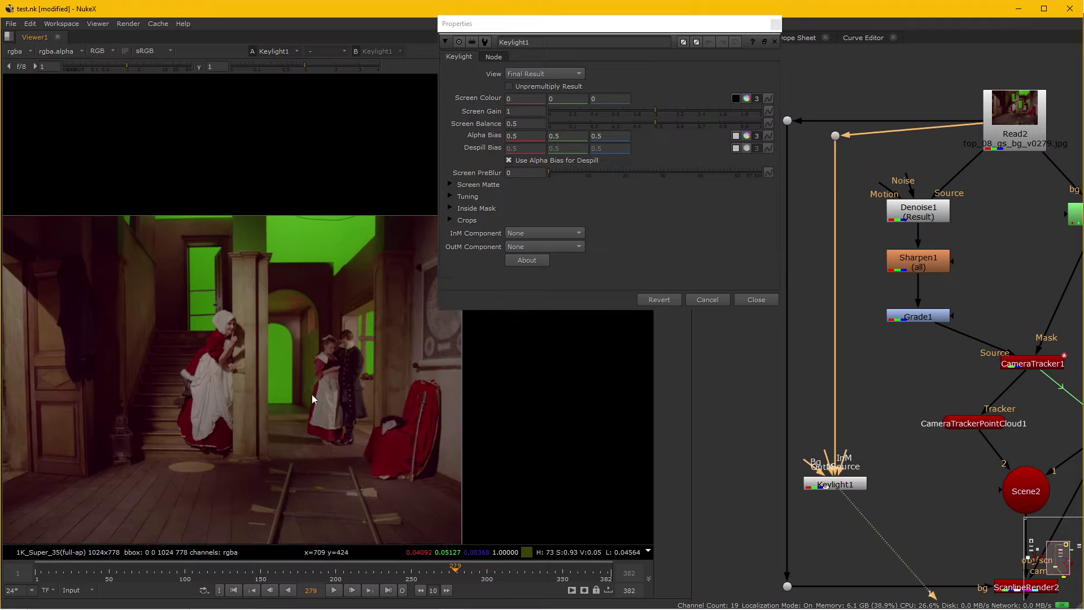
scroll(314, 385, "up", 2)
left_click(735, 99)
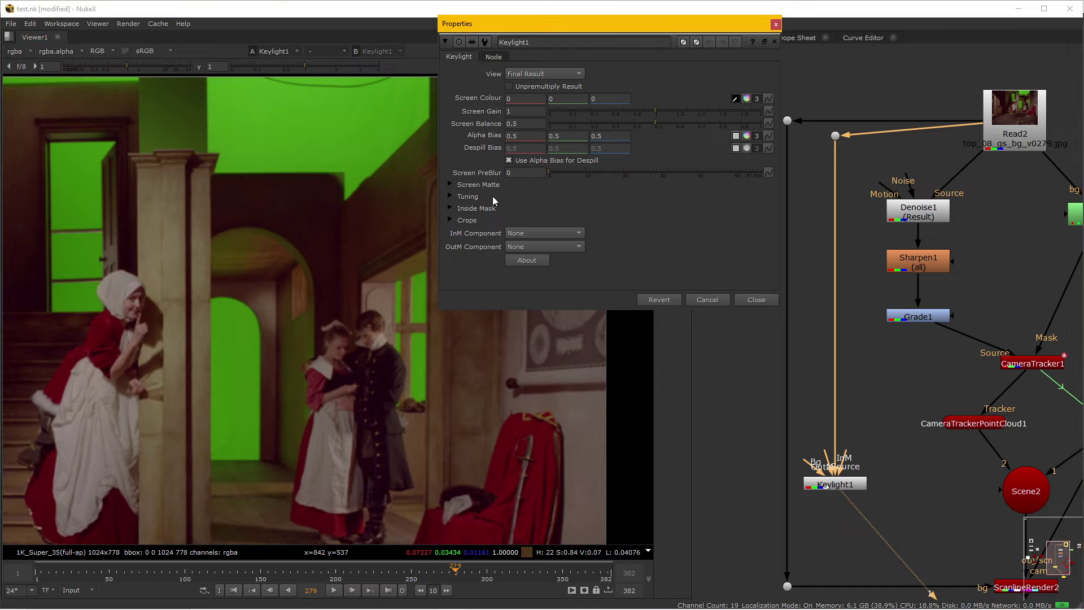
left_click(242, 324, "ctrl")
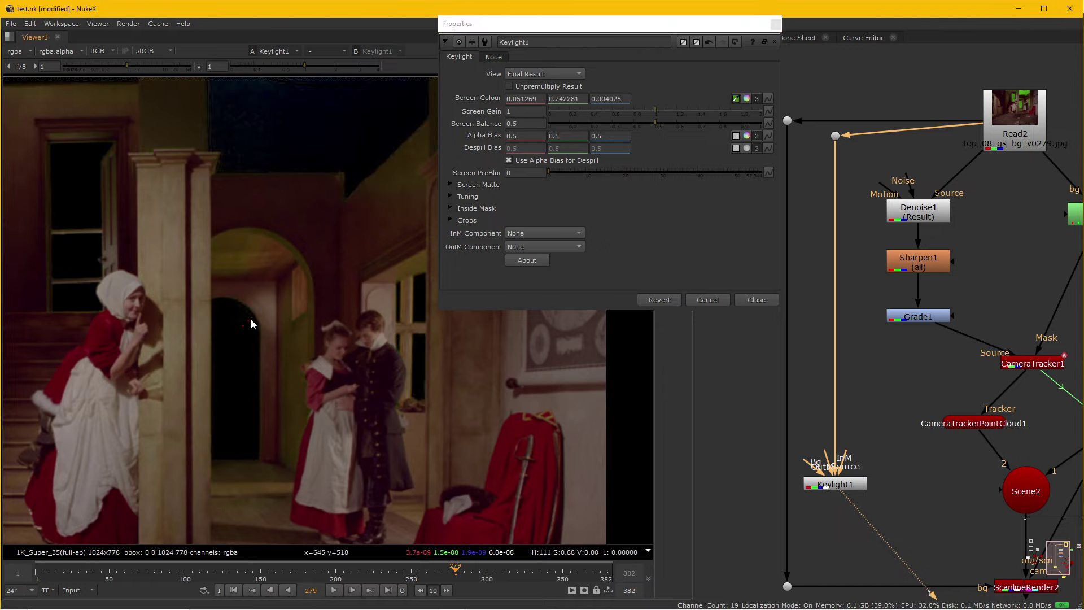
left_click(734, 99)
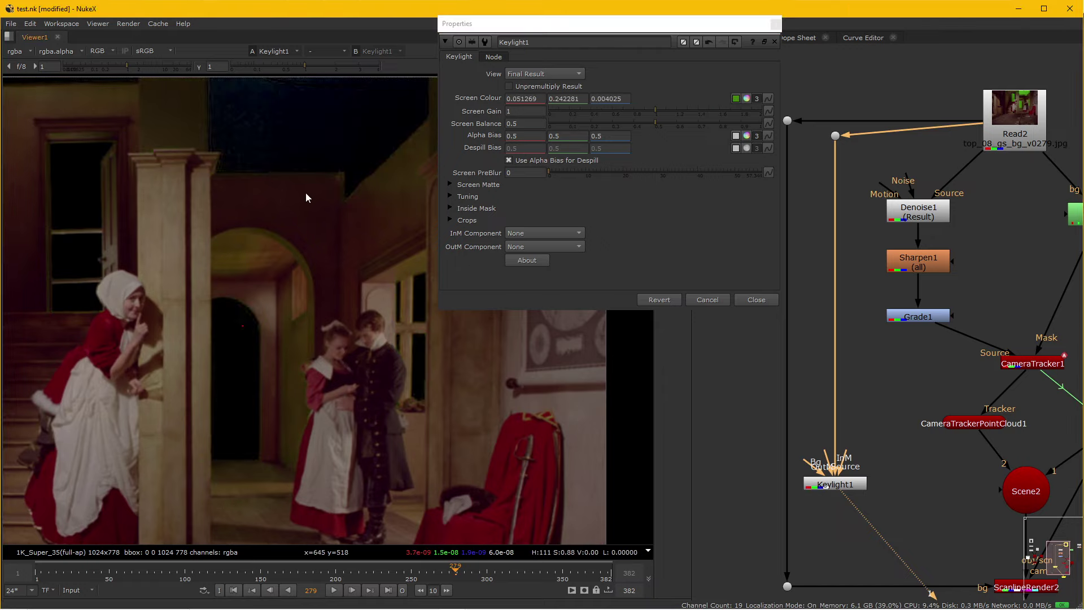
- Check the key's alpha and switch Keylight's View to Combined Matte
key("a")
left_click(553, 73)
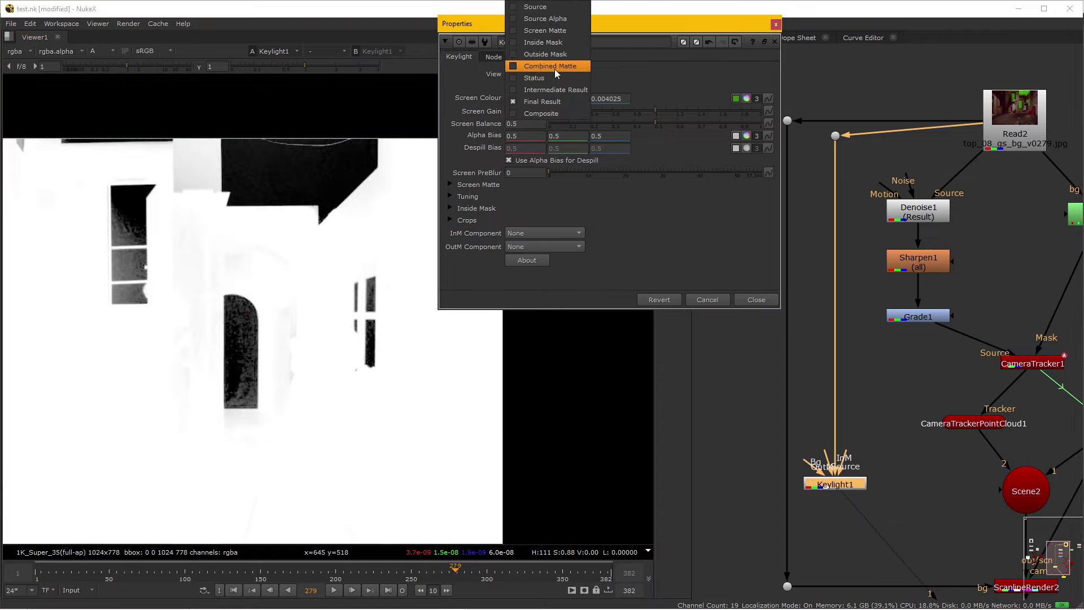
left_click(550, 66)
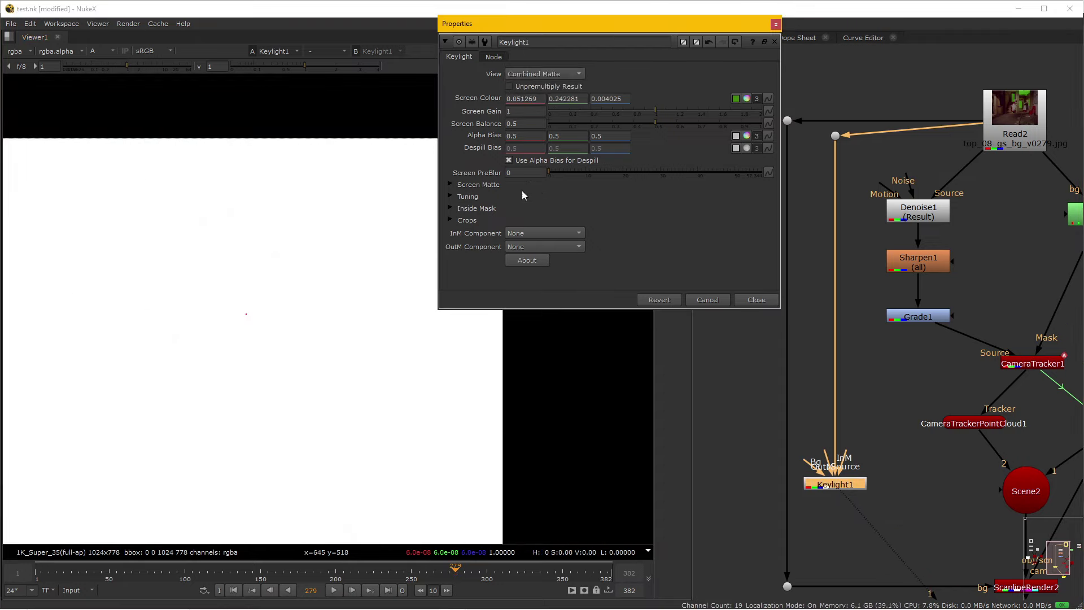
scroll(309, 271, "down", 1)
key("a")
scroll(314, 261, "up", 1)
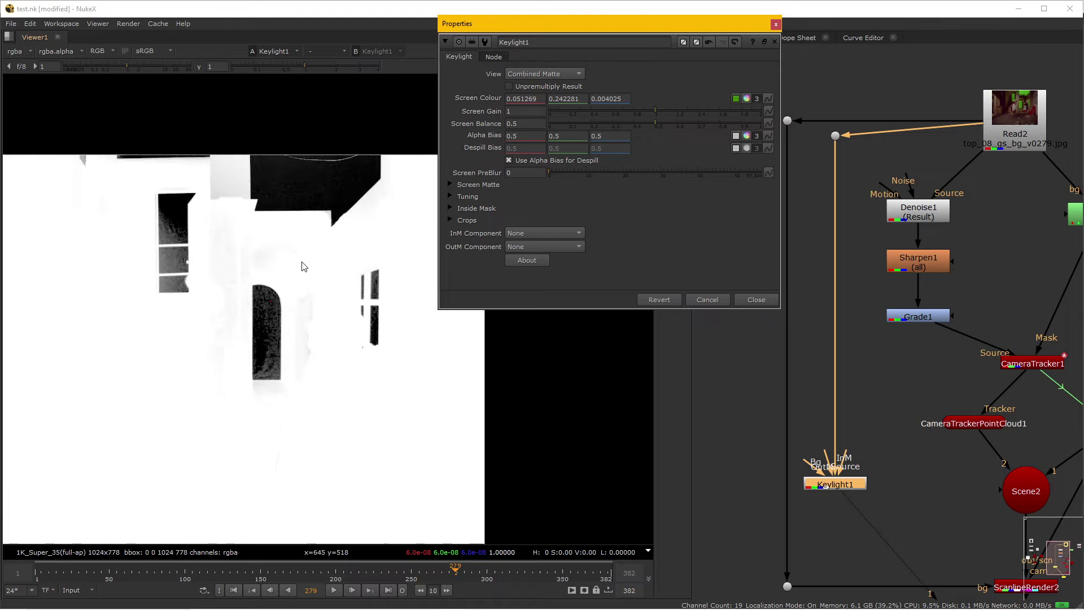
scroll(314, 261, "up", 1)
- Set the Screen Matte Clip Black to 0.215 and Clip White to 0.685
left_click(452, 184)
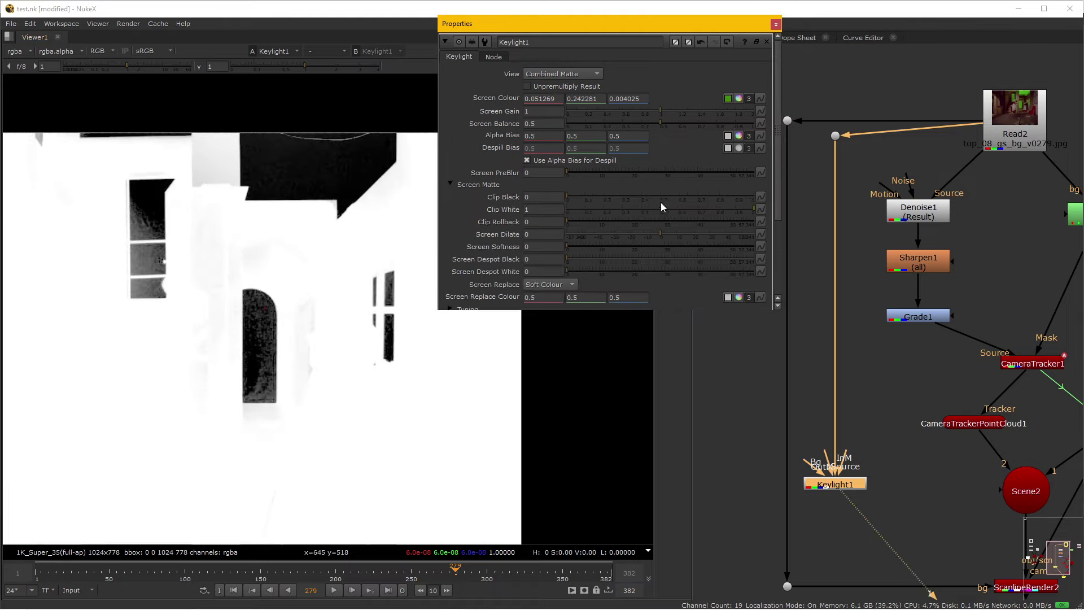
left_click_drag(568, 195, 581, 195)
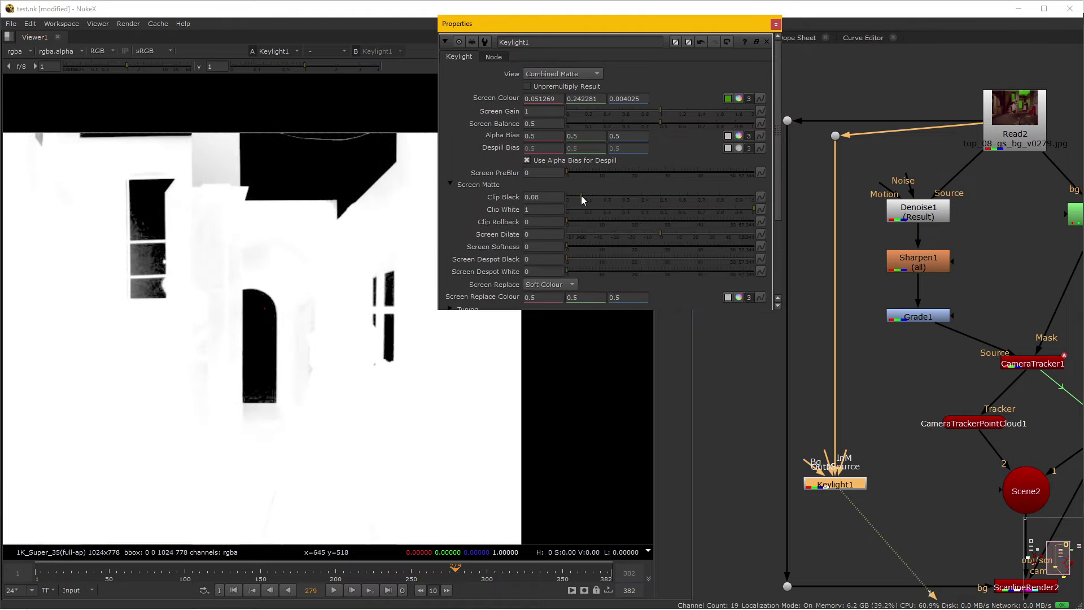
mouse_move(744, 211)
left_mouse_down()
mouse_move(711, 211)
mouse_move(728, 210)
left_mouse_up()
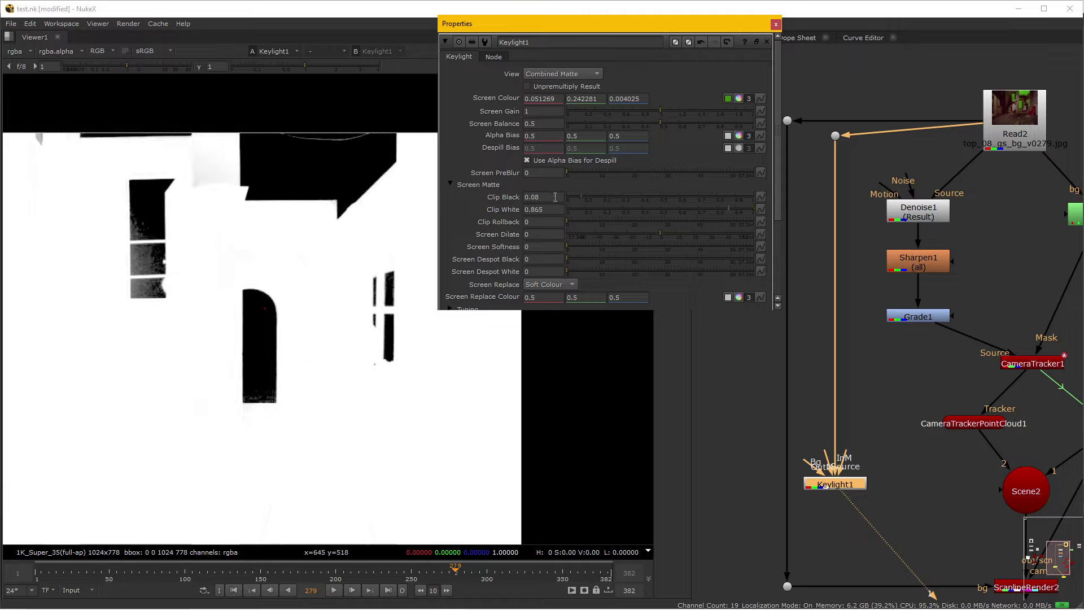
left_click_drag(581, 196, 622, 199)
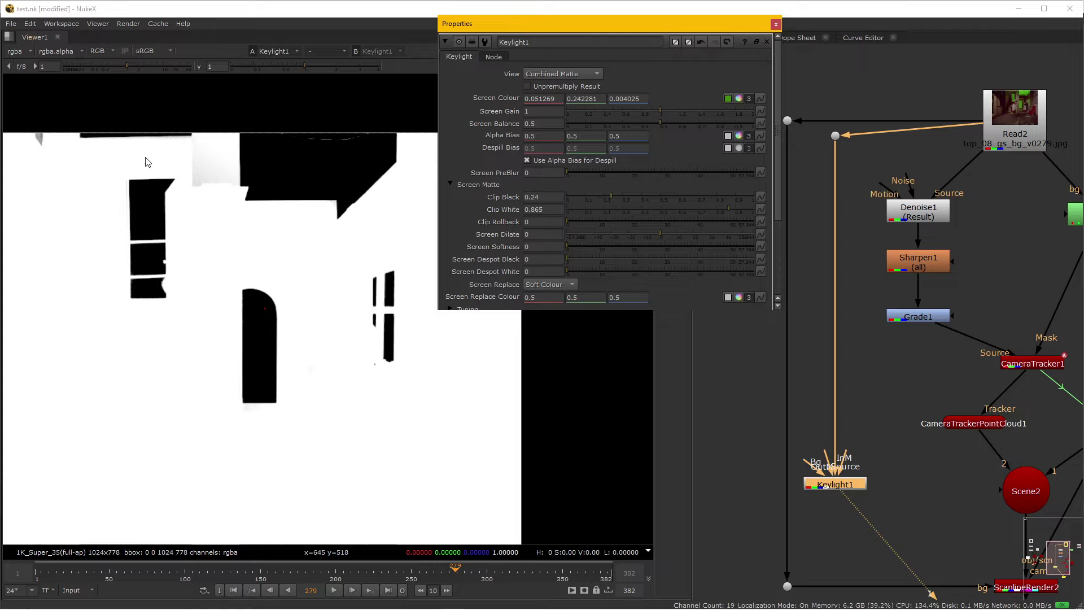
left_click_drag(121, 66, 111, 76)
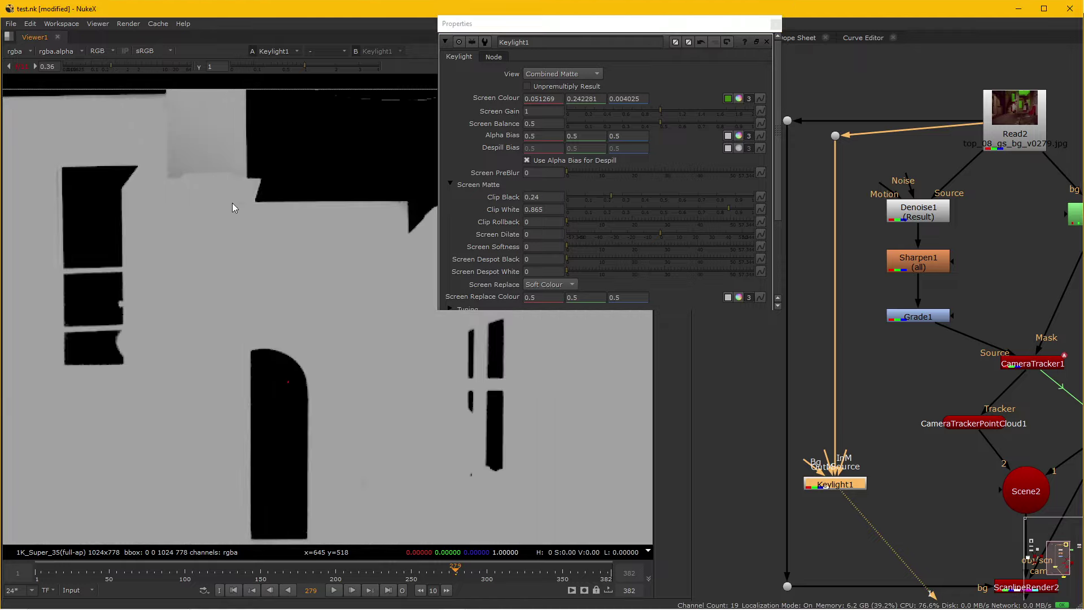
scroll(224, 198, "up", 3)
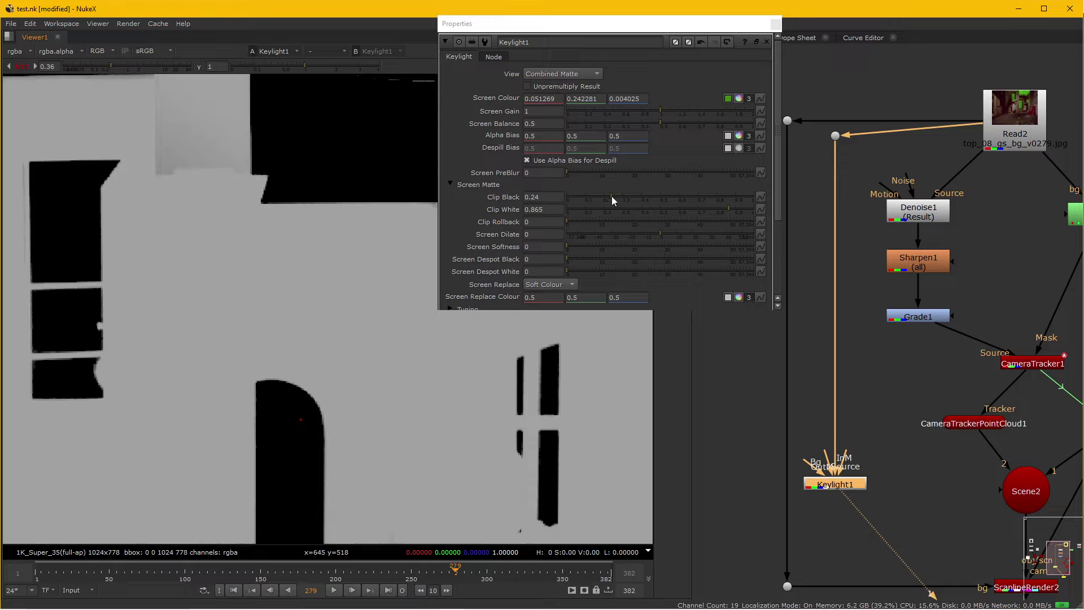
left_click_drag(611, 196, 606, 196)
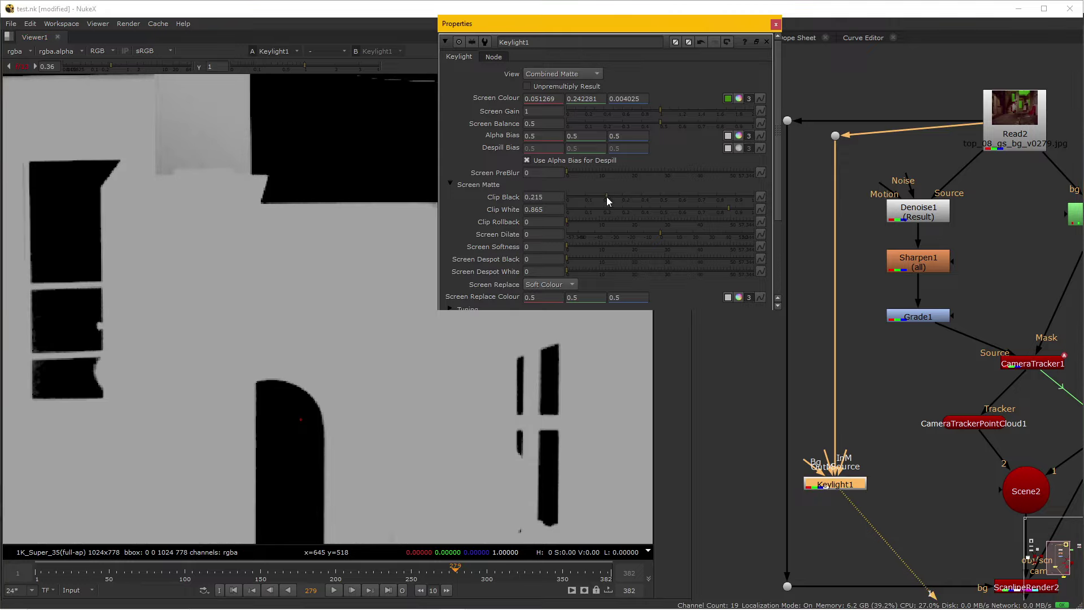
left_click_drag(725, 208, 696, 213)
scroll(328, 330, "down", 2)
scroll(260, 310, "down", 2)
scroll(254, 318, "down", 1)
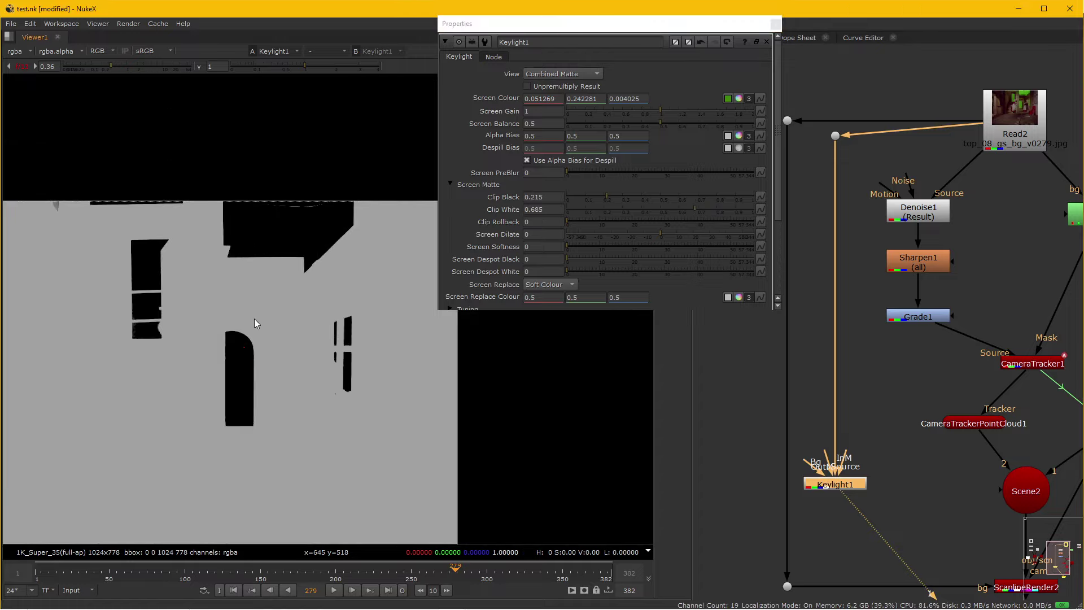
- Return Keylight's View to Final Result, reset viewer brightness, and close its properties
left_click(570, 75)
left_click(569, 115)
left_click(563, 75)
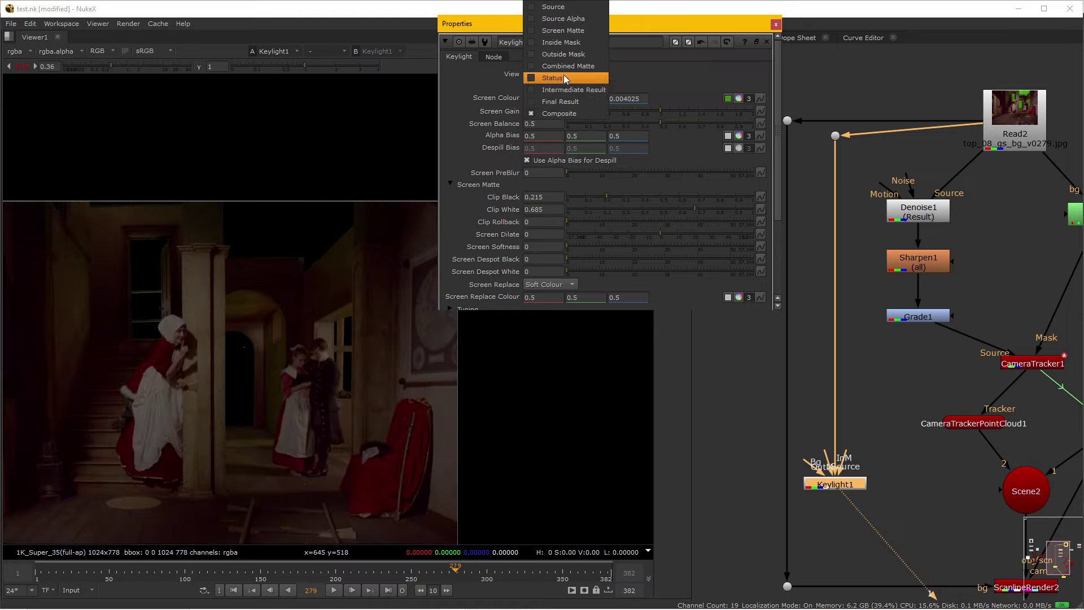
left_click(570, 102)
scroll(240, 405, "up", 2)
scroll(262, 380, "up", 1)
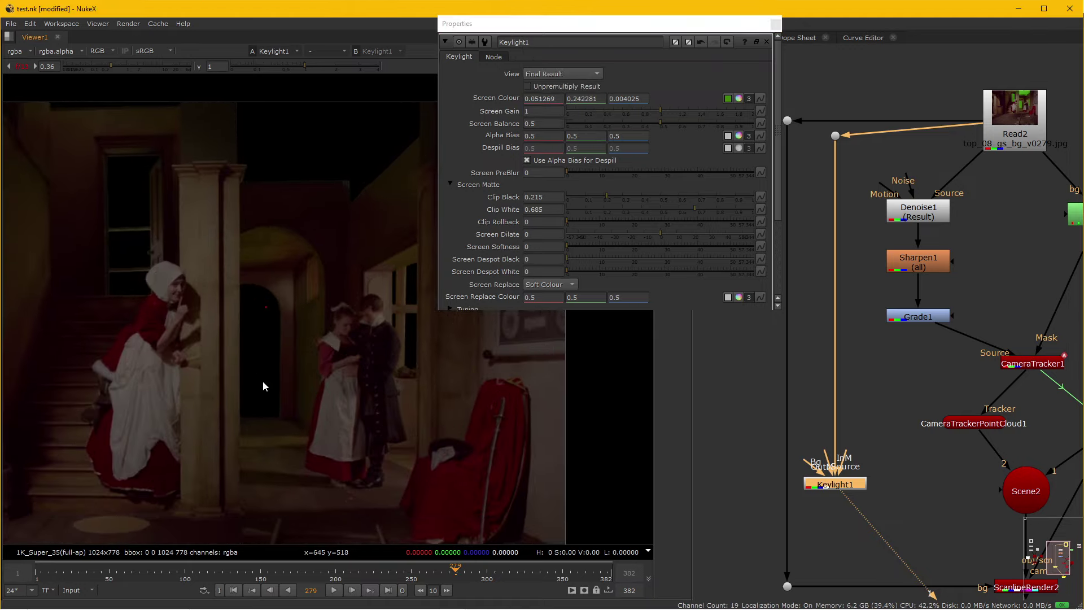
scroll(263, 381, "down", 1)
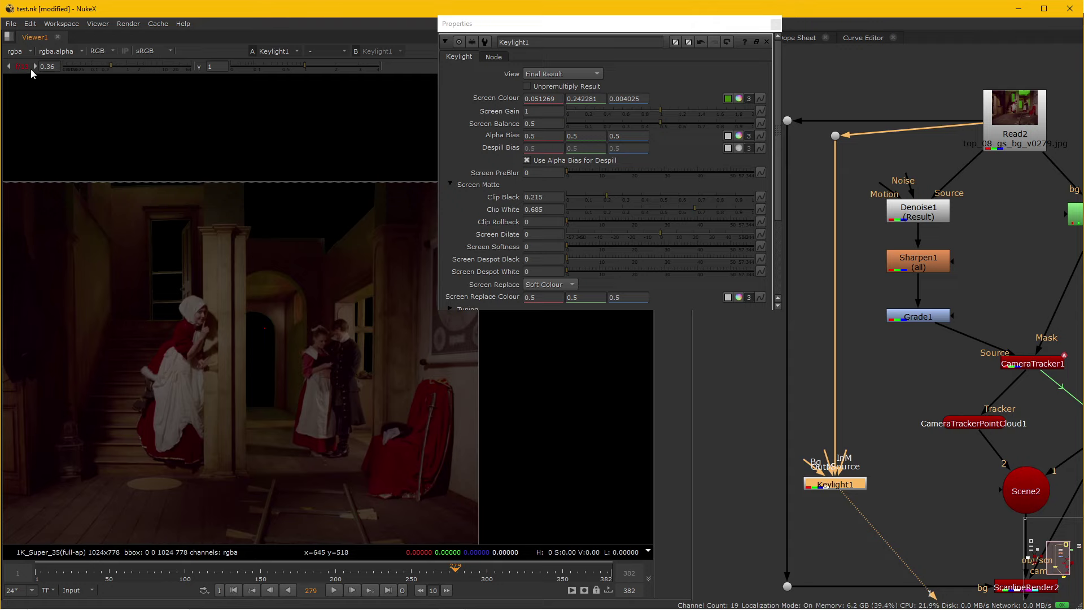
left_click(28, 67)
scroll(292, 366, "up", 1)
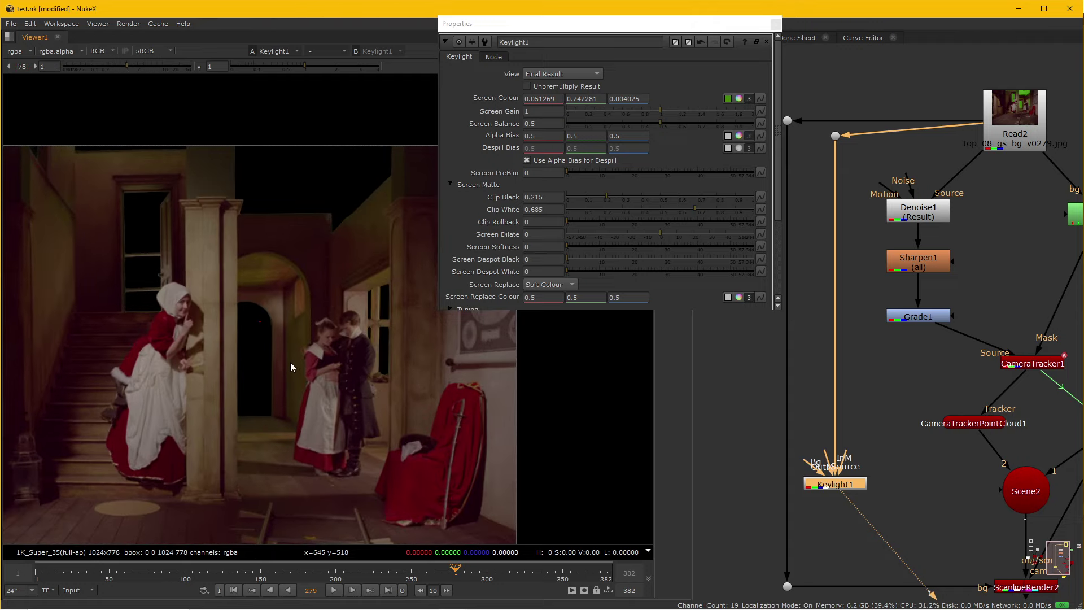
left_click(775, 25)
- Move Viewer1 lower in the graph and view ScanlineRender2's output in the 3D viewer
scroll(845, 324, "down", 2)
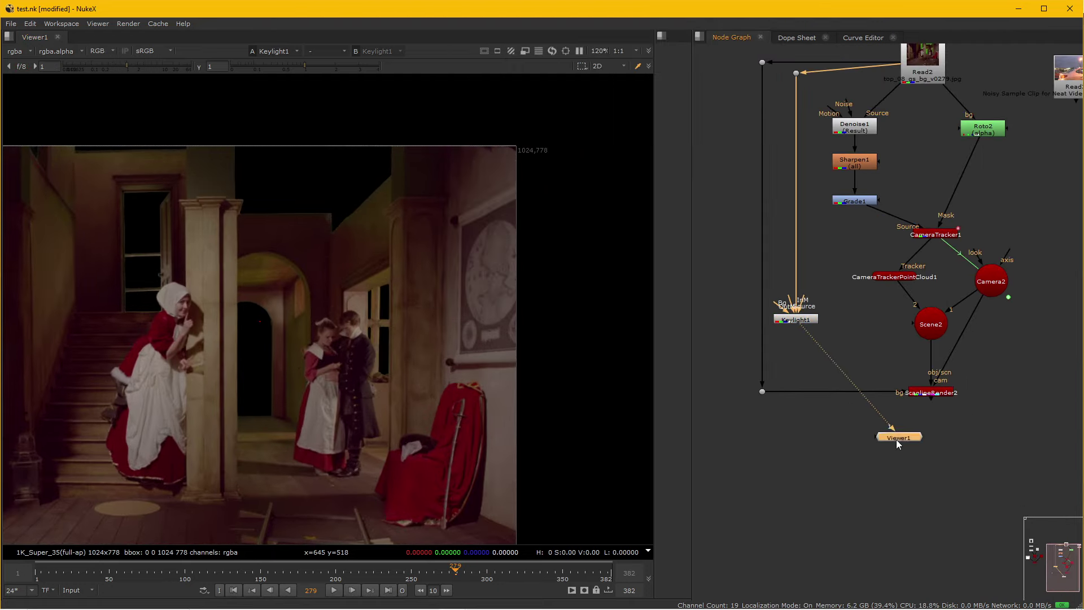
left_click_drag(897, 439, 839, 570)
scroll(872, 442, "up", 3)
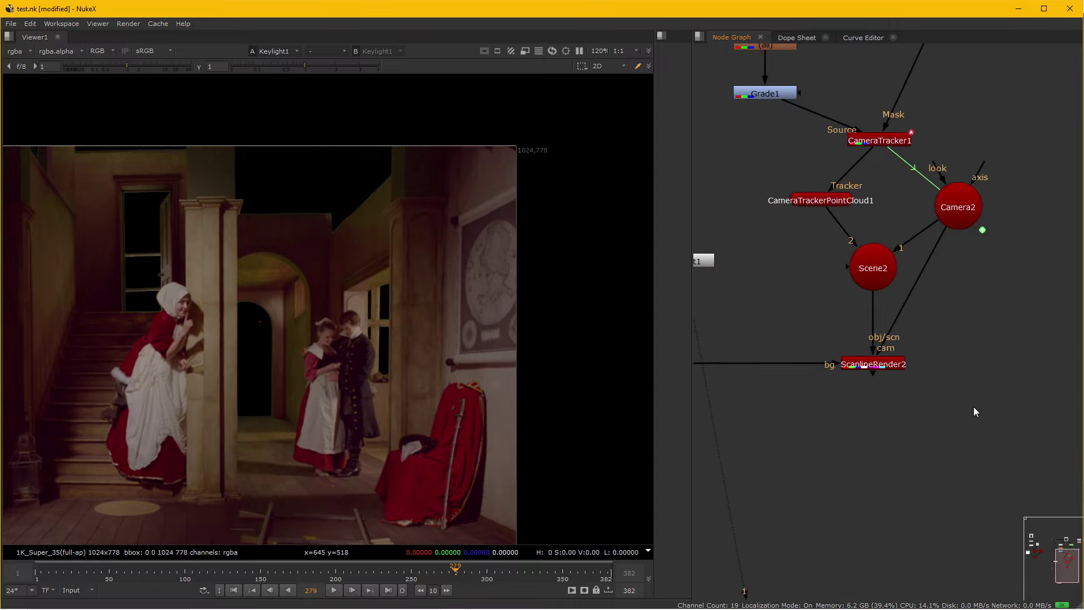
left_click_drag(975, 411, 906, 440)
scroll(951, 324, "down", 2)
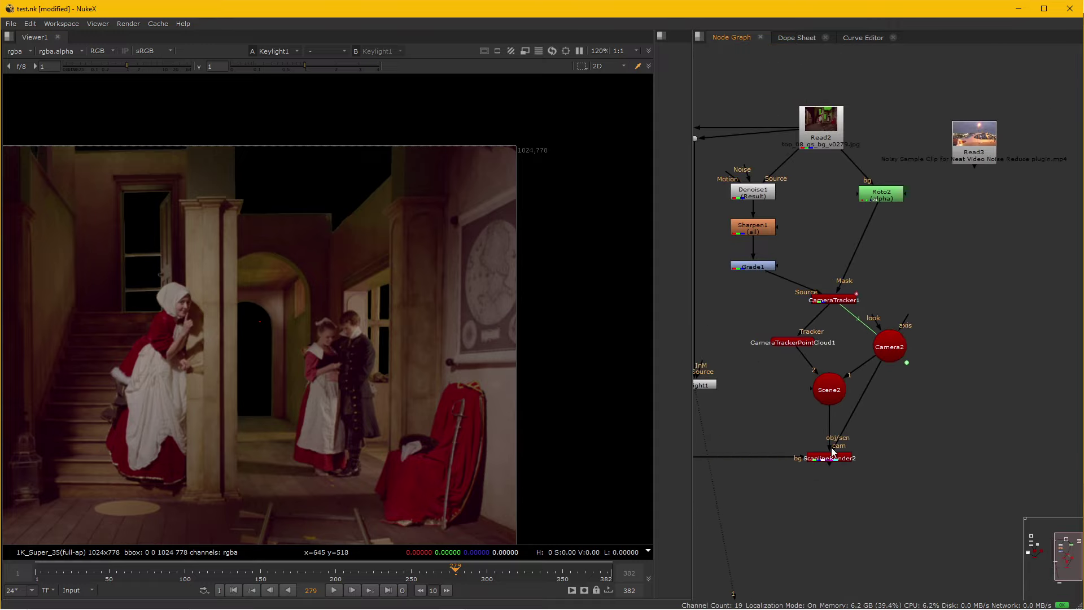
left_click(831, 452)
key("1")
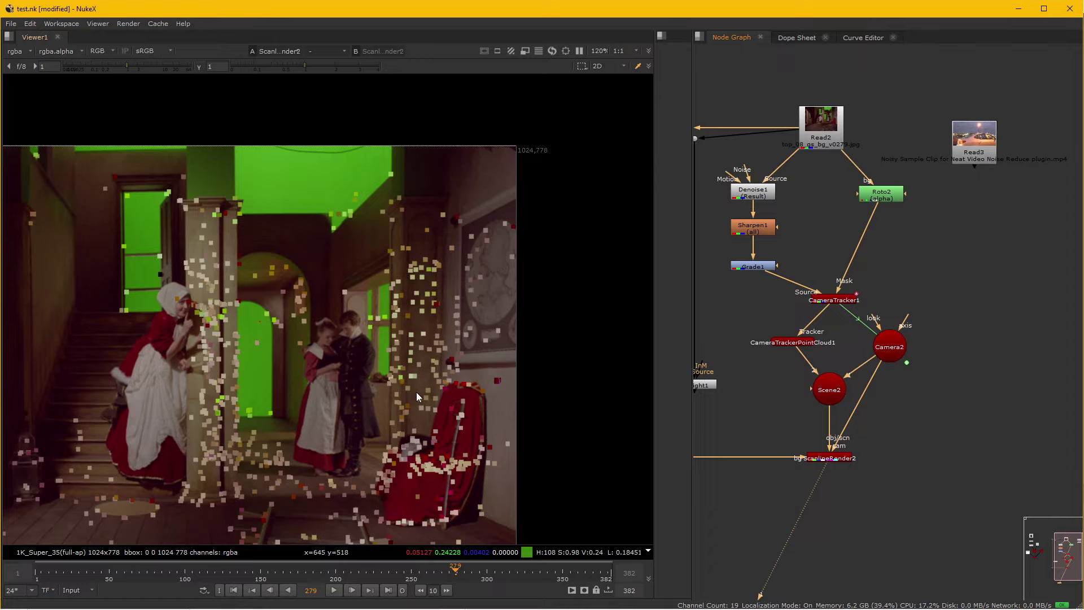
key("Tab")
- Orbit around CameraTrackerPointCloud1's points, then bring up the Read file browser
left_click(793, 342)
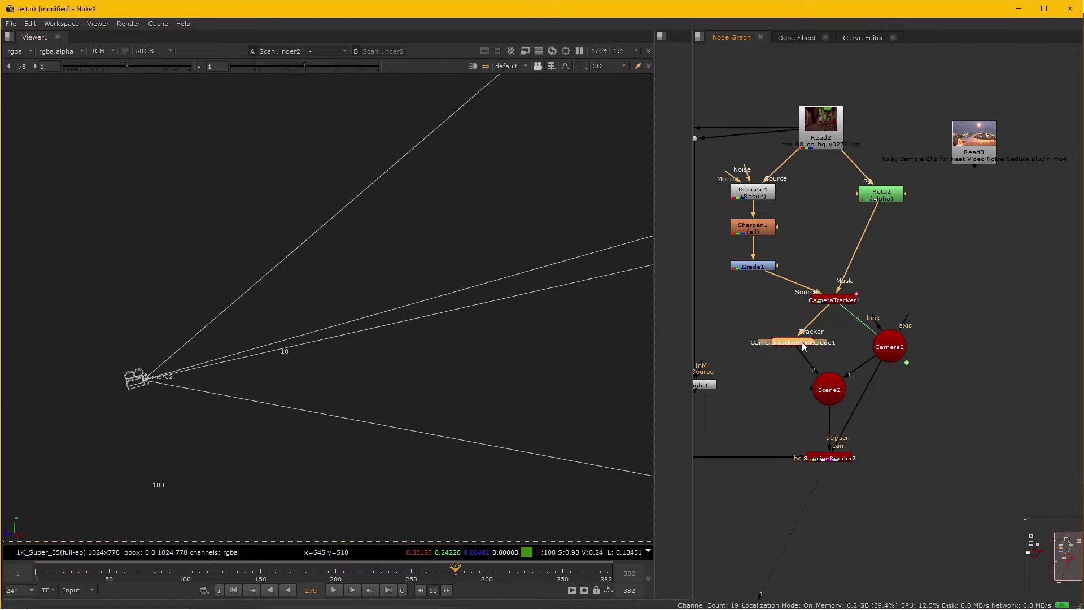
left_click_drag(326, 351, 343, 387)
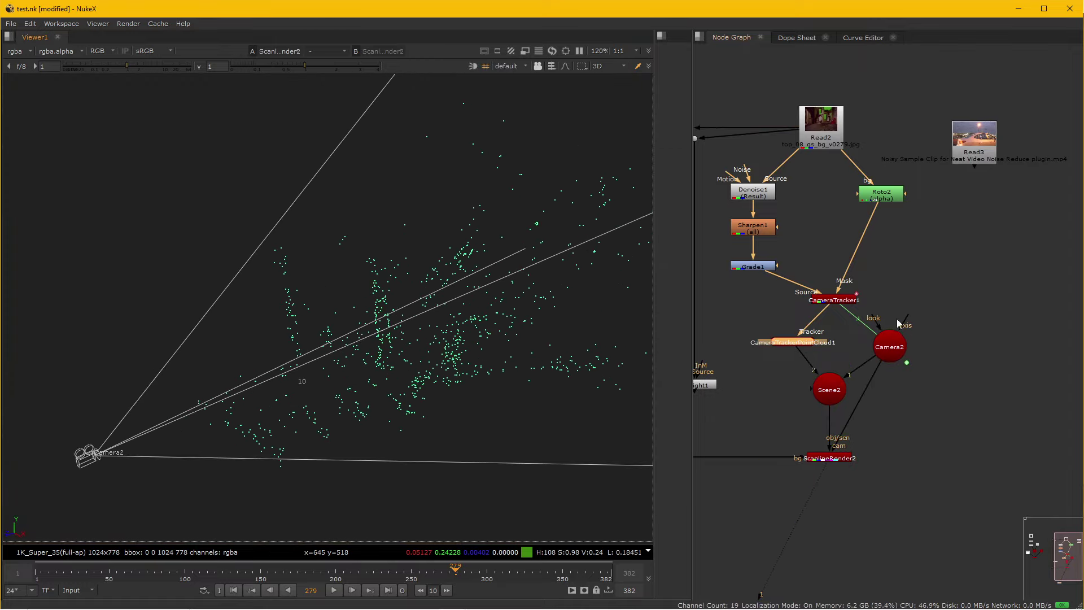
left_click(1002, 258)
key("r")
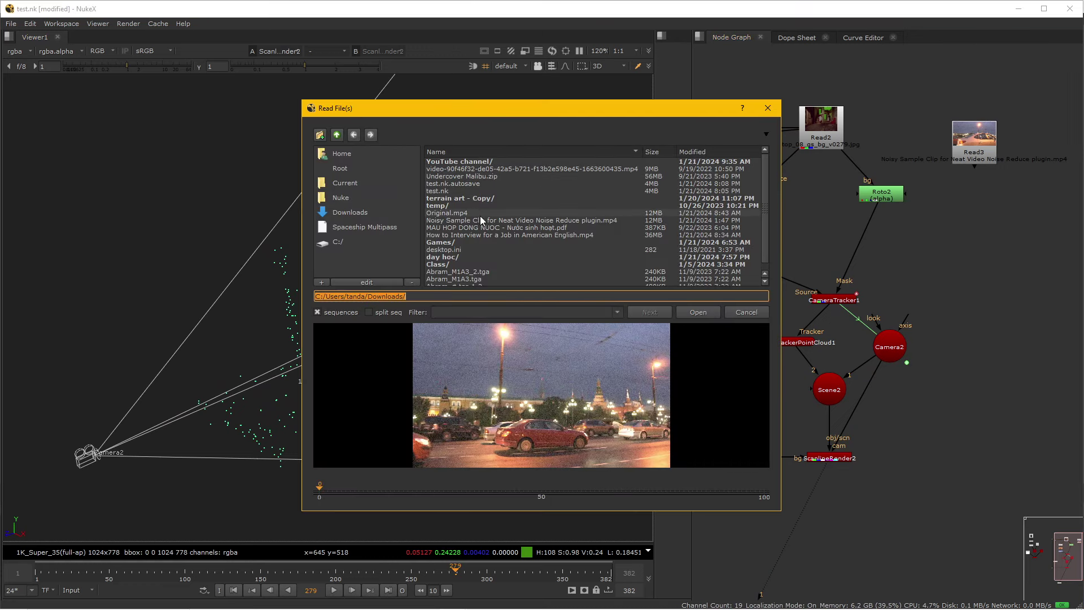
- In the 'day hoc' folder, select the medievalstreet jpg in the Read browser
scroll(477, 242, "down", 1)
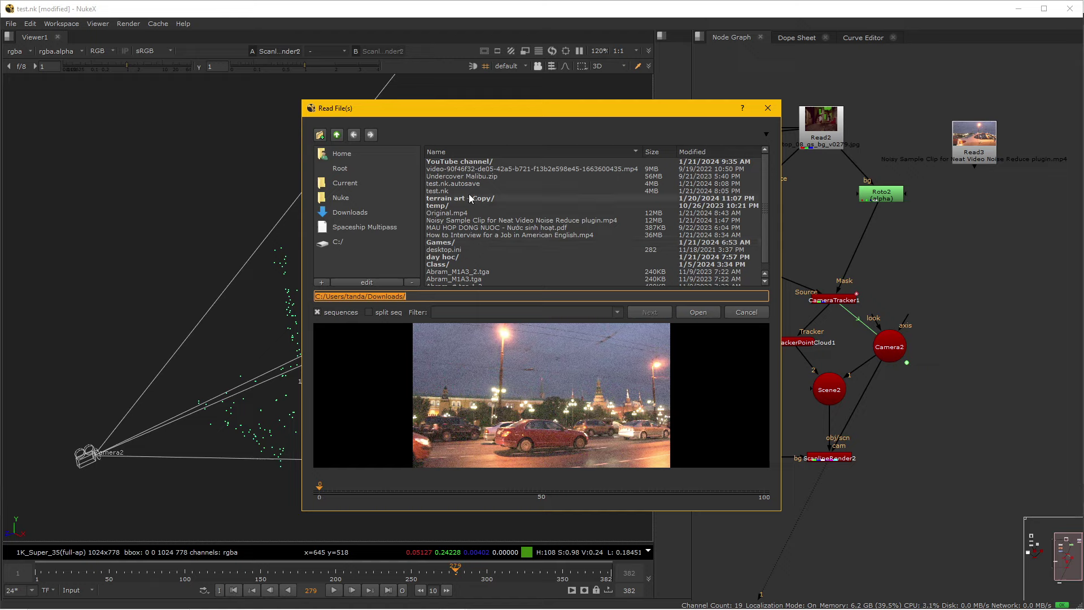
double_click(453, 257)
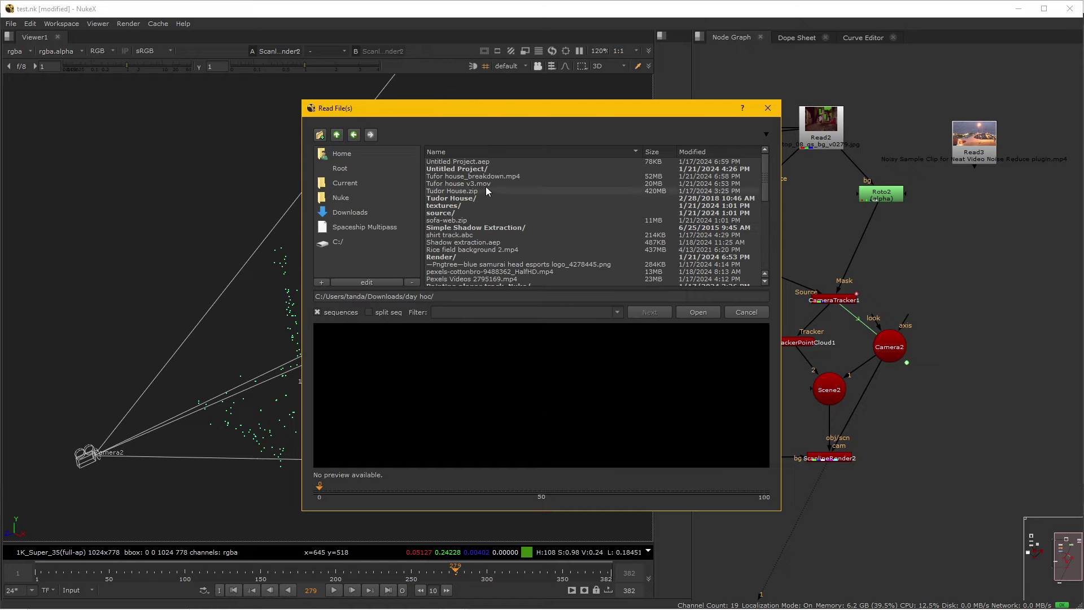
left_click(500, 264)
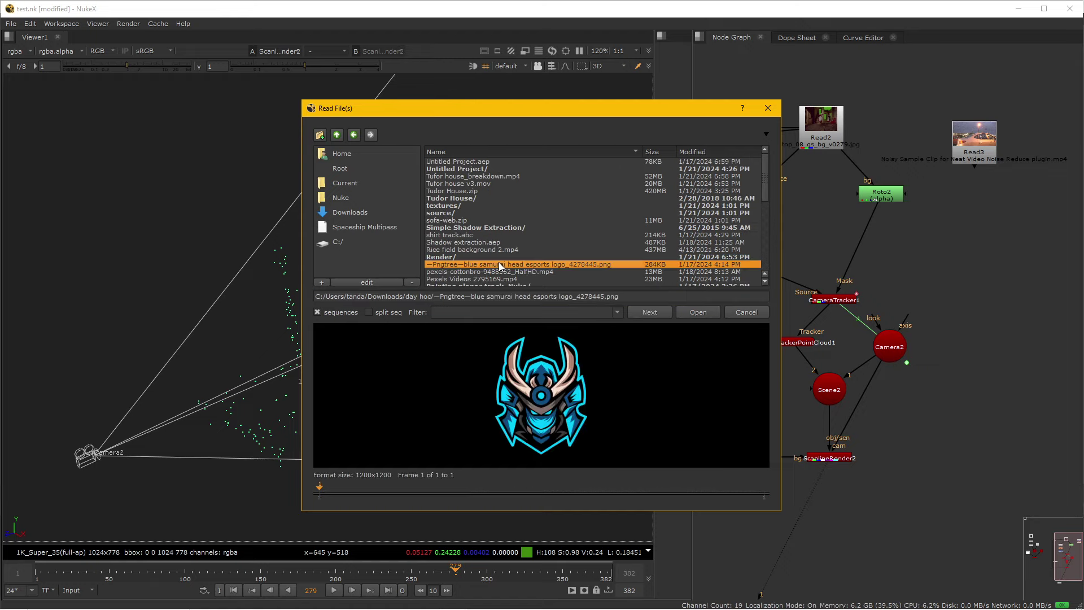
left_click(479, 272)
scroll(481, 274, "down", 3)
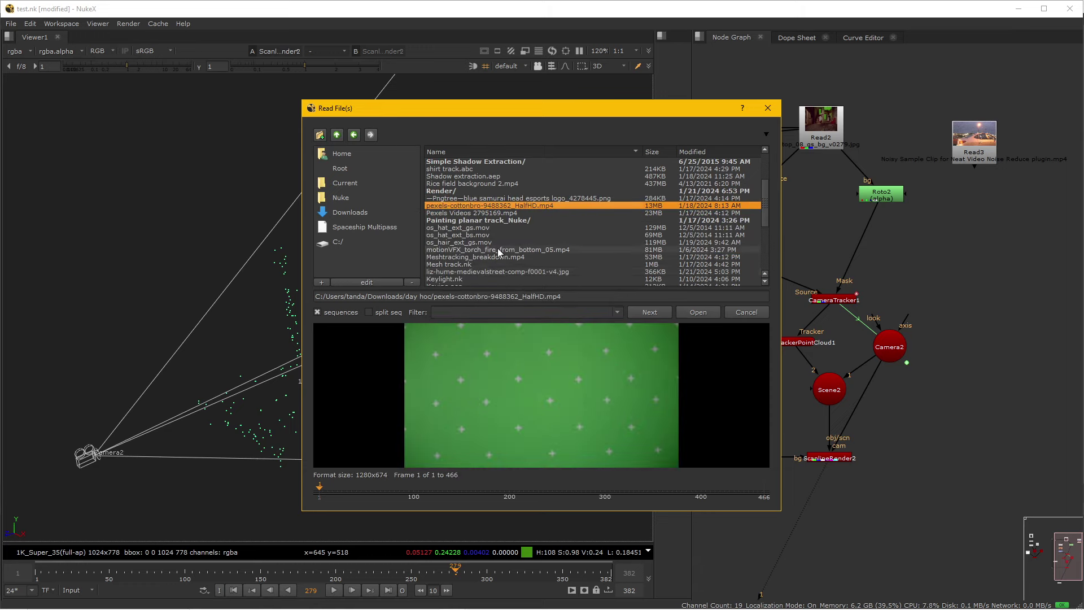
left_click(500, 272)
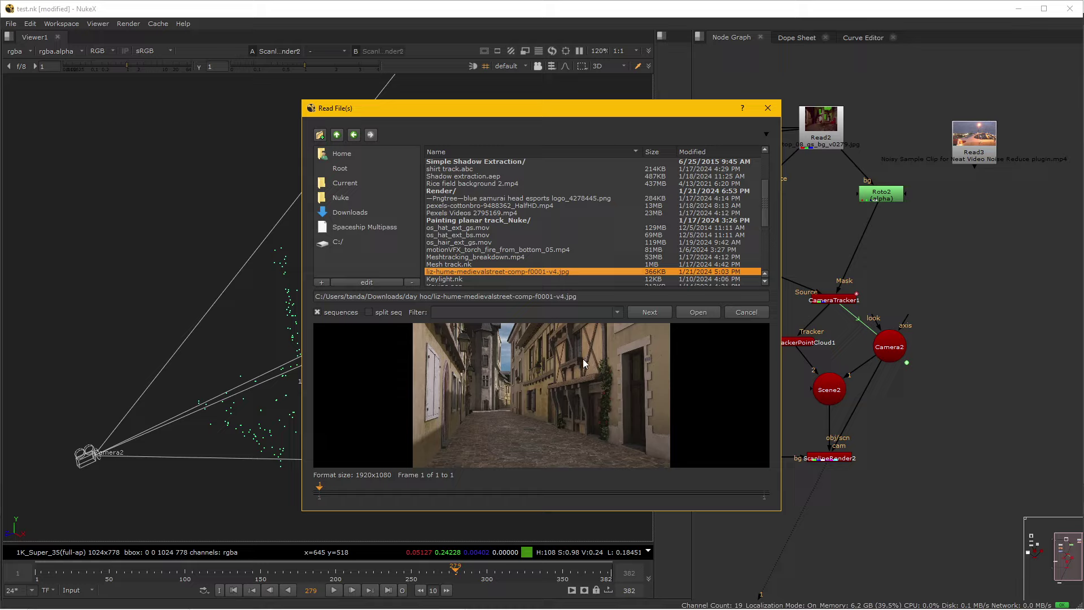
- Load the medieval street image as Read4 and place it in the node graph
left_click(697, 310)
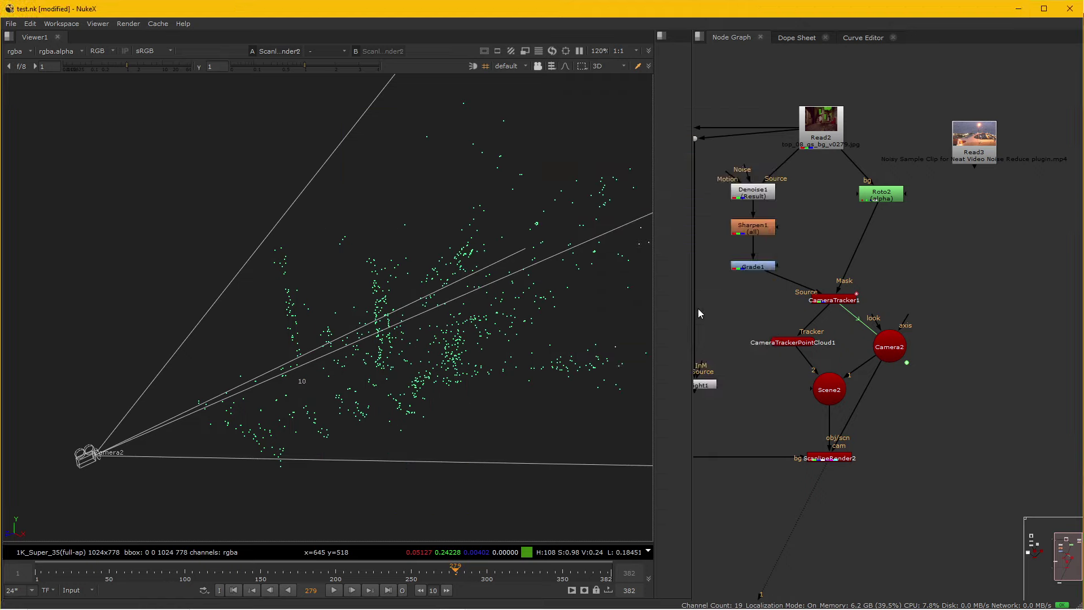
left_click(949, 382)
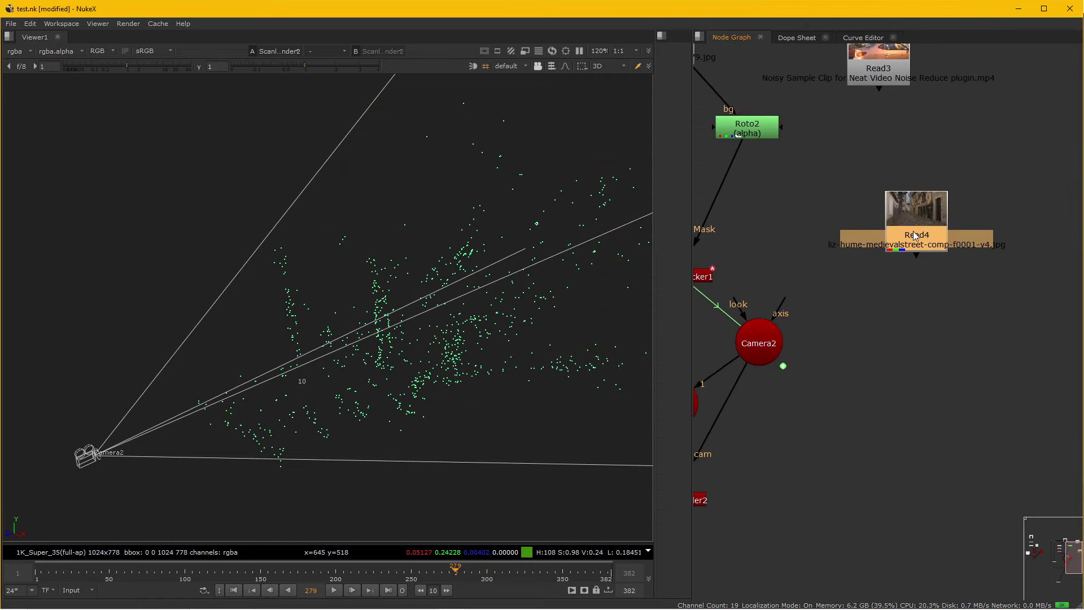
left_click(981, 305)
mouse_move(982, 308)
left_mouse_down()
mouse_move(1021, 278)
mouse_move(1004, 310)
left_mouse_up()
left_click(964, 411)
- Create Card1 under Read4 and connect it to Scene2's input 3
key("Tab")
type("ca")
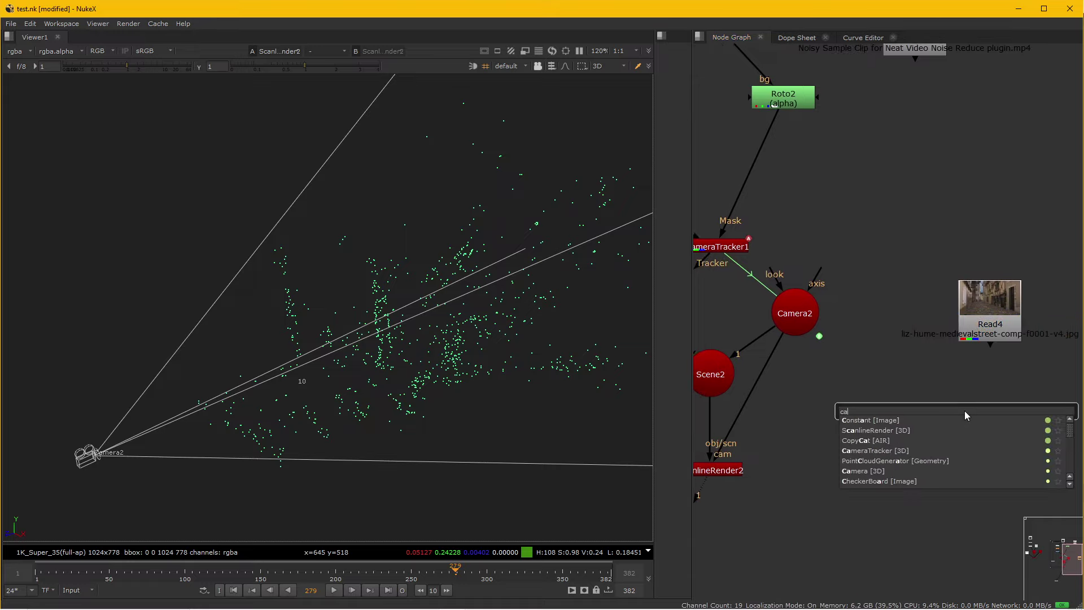
type("rd")
key("Return")
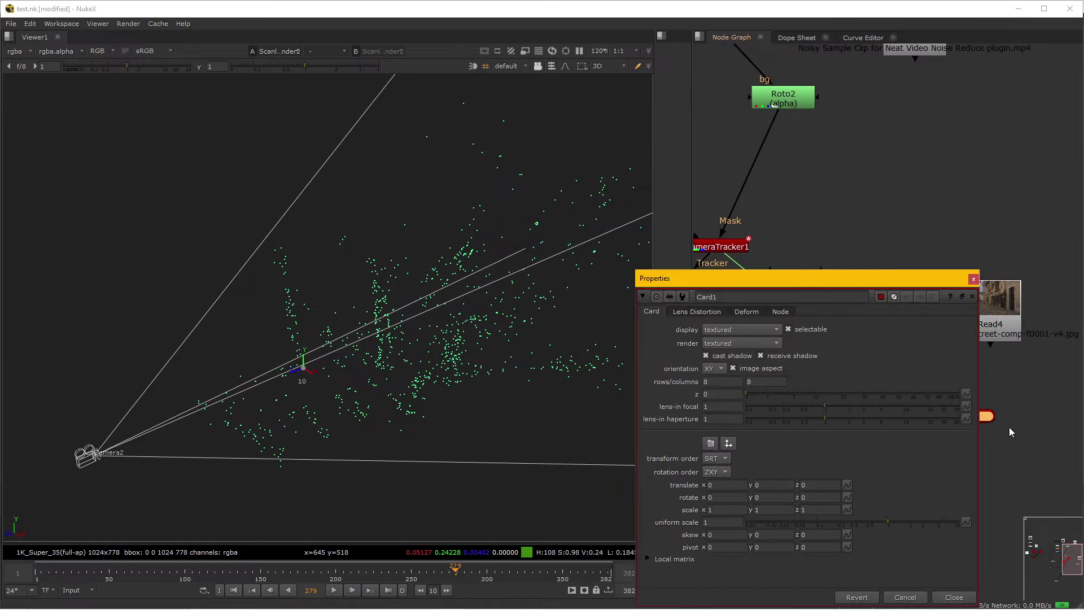
left_click(1006, 405)
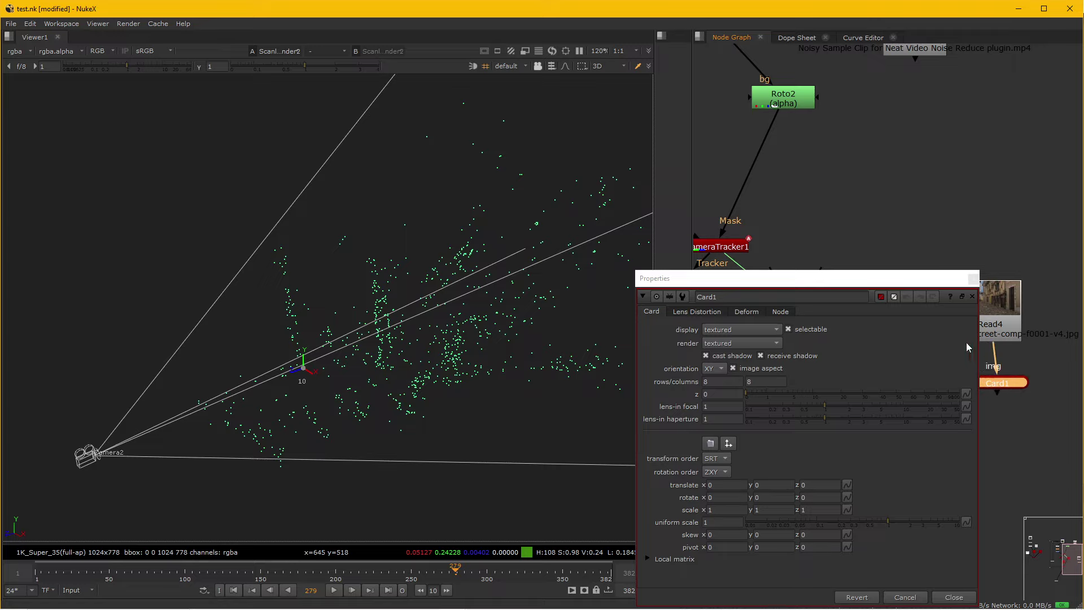
left_click_drag(954, 285, 889, 415)
left_click(907, 407)
left_click_drag(978, 311, 985, 293)
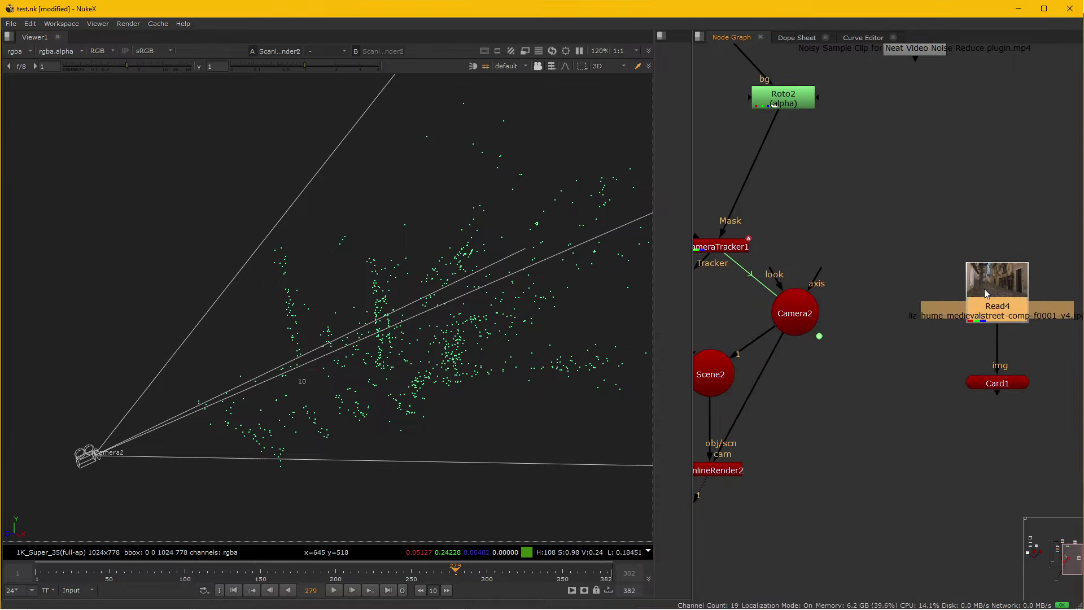
mouse_move(949, 392)
left_mouse_down()
mouse_move(966, 328)
mouse_move(959, 349)
mouse_move(734, 311)
left_mouse_up()
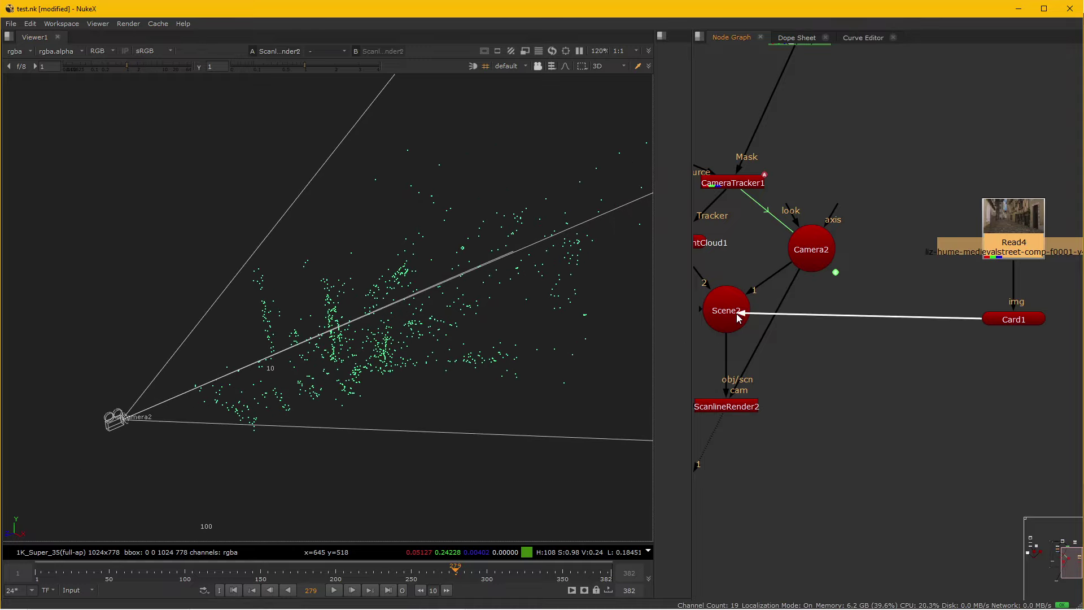
left_click(1029, 300)
left_click_drag(1028, 299, 1015, 309)
- Set Card1's uniform scale to 100
double_click(1042, 306)
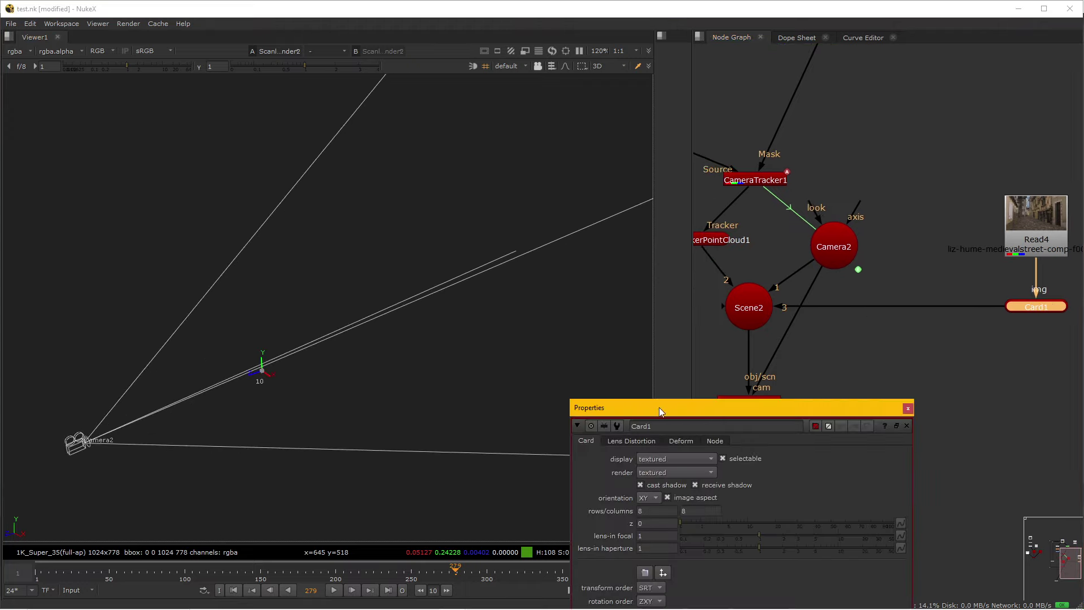
mouse_move(659, 408)
left_mouse_down()
mouse_move(734, 408)
mouse_move(686, 195)
left_mouse_up()
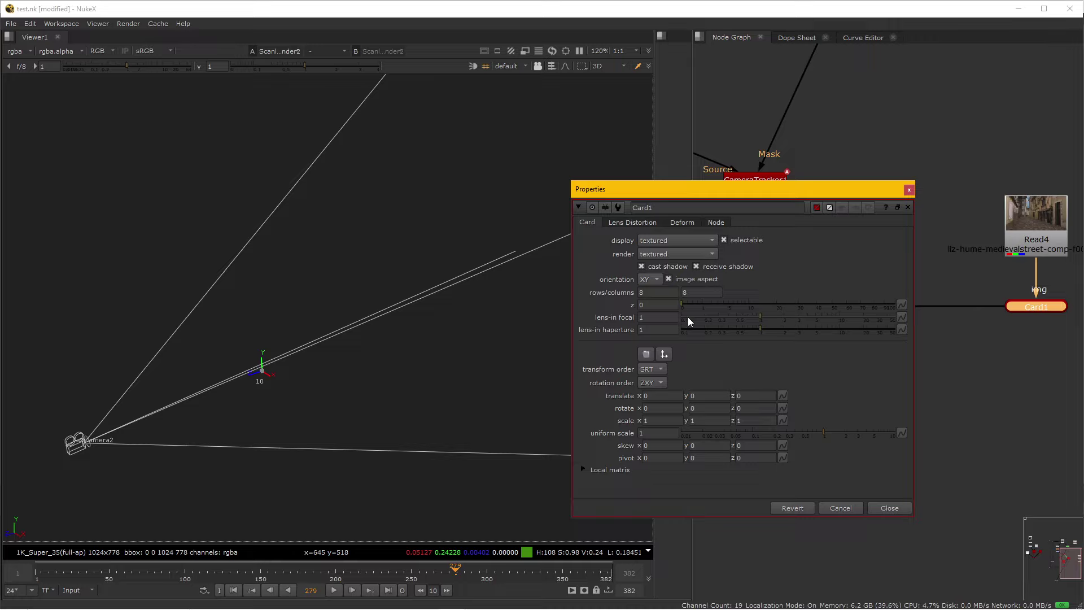
left_click(663, 433)
type("00")
key("Return")
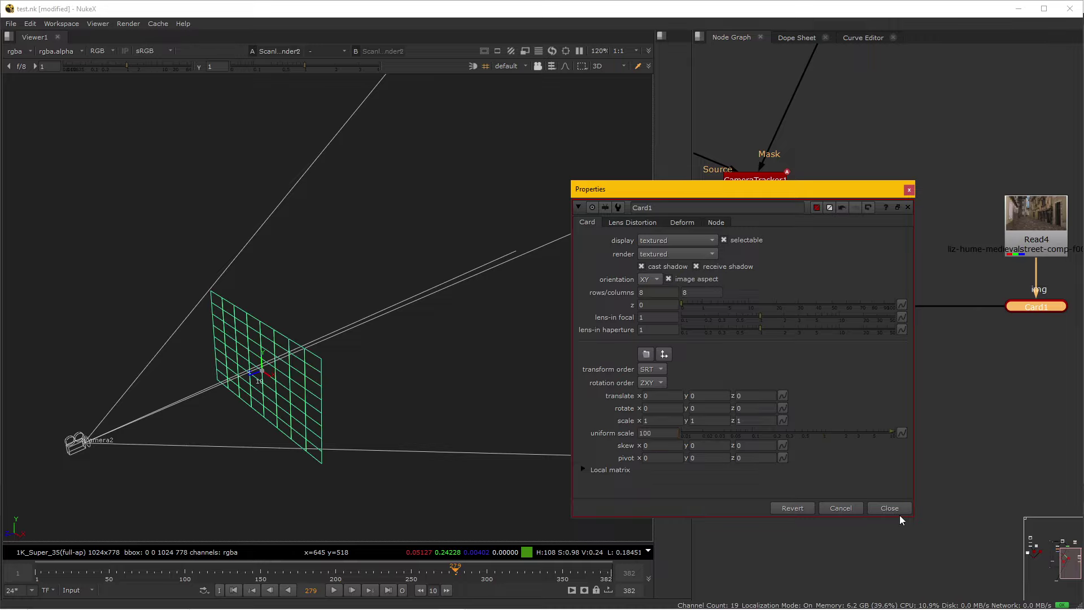
left_click(890, 508)
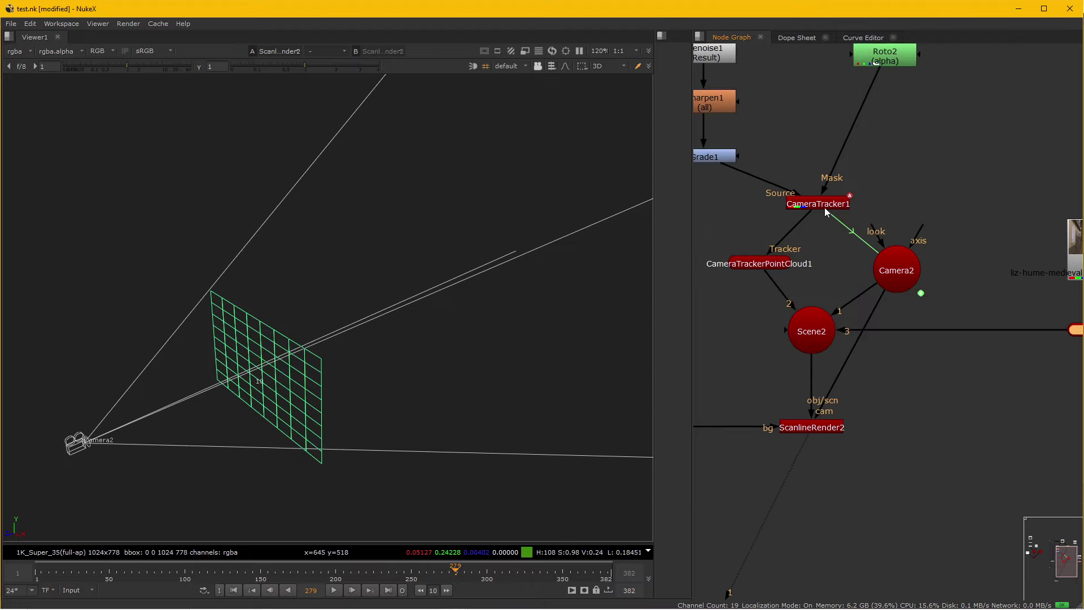
- Display the tracked point cloud in the 3D viewer and orbit around it
double_click(825, 206)
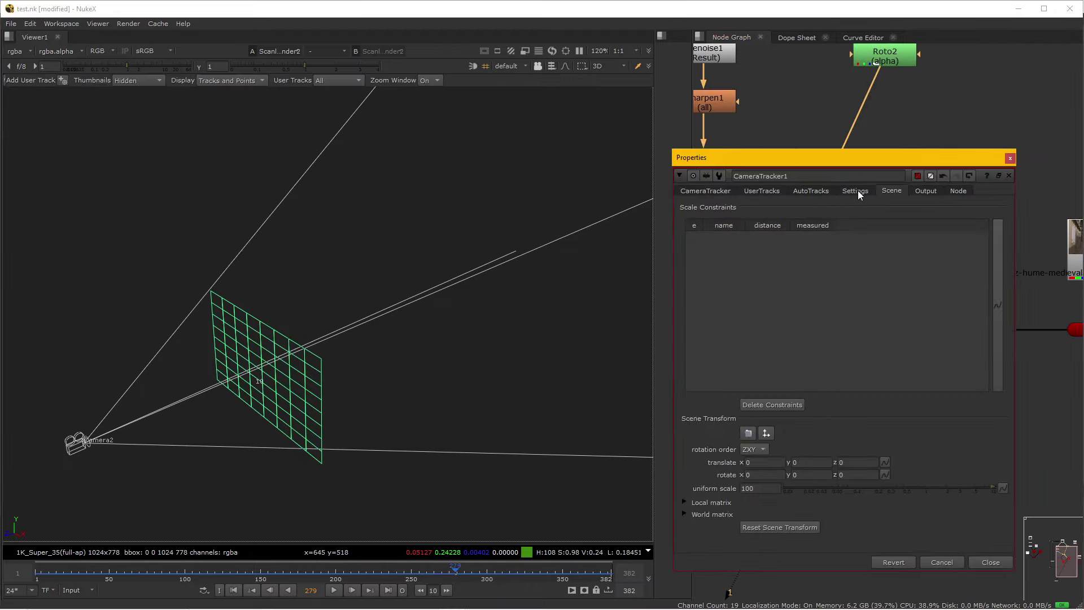
left_click(939, 559)
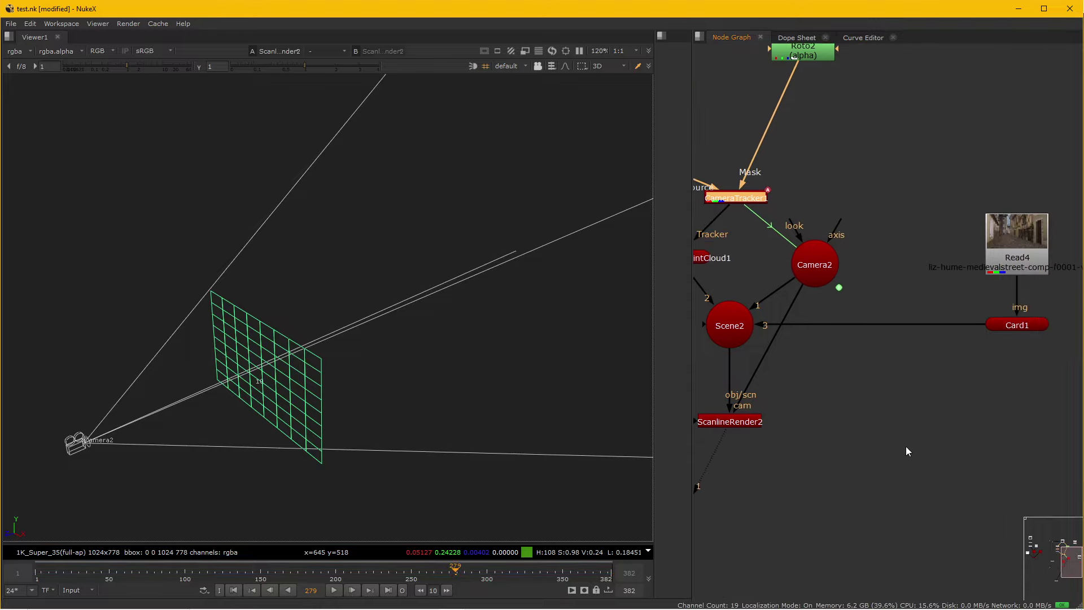
left_click_drag(333, 415, 433, 410)
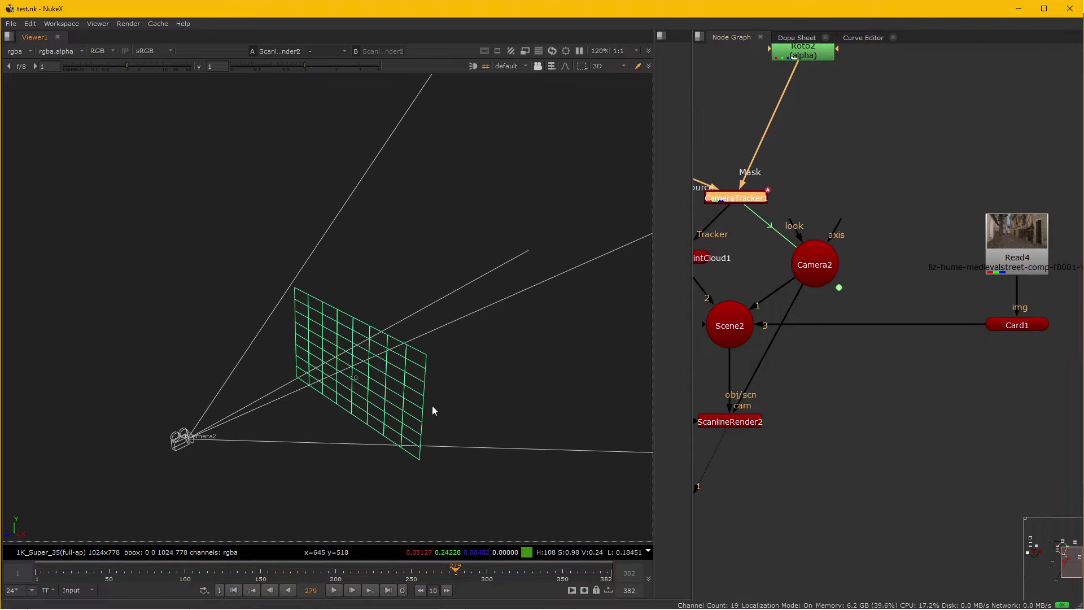
left_click(739, 263)
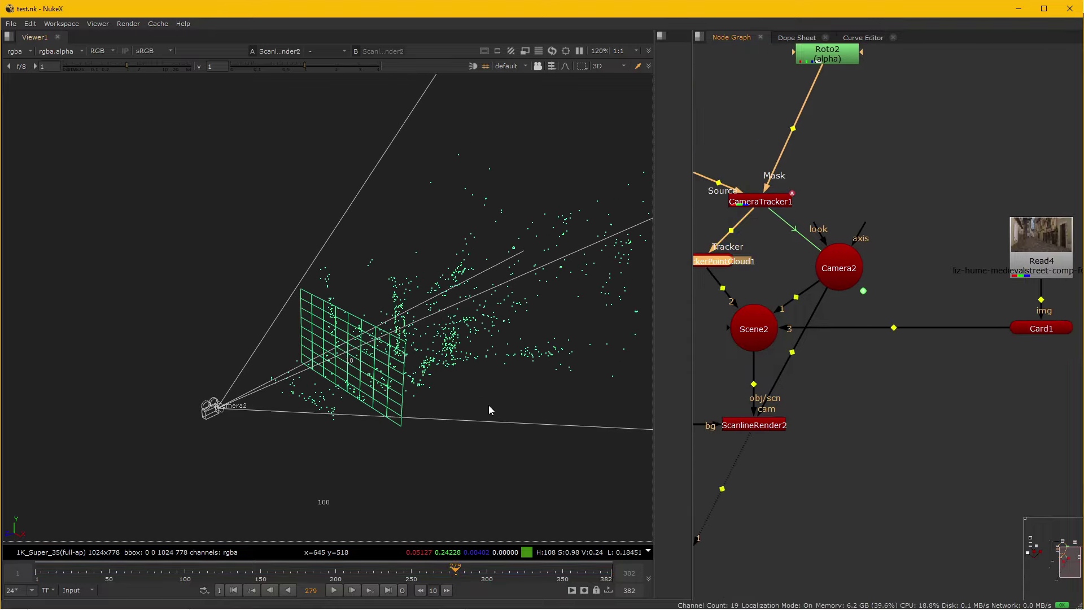
left_click_drag(489, 405, 439, 438)
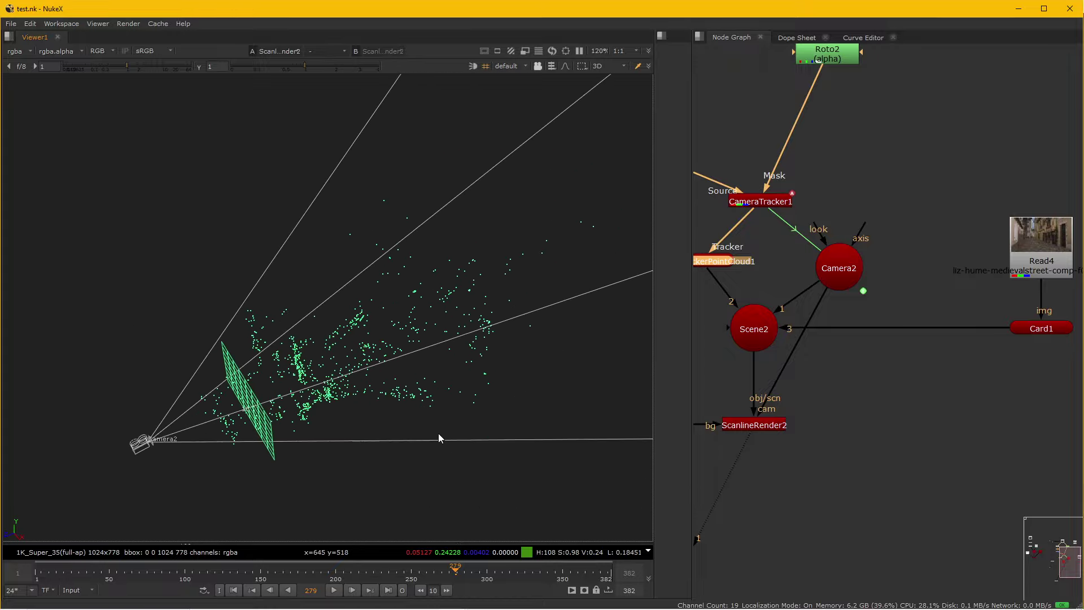
- Move Card1 out among the point cloud in front of Camera2, to translate z -206.5
left_click(1039, 332)
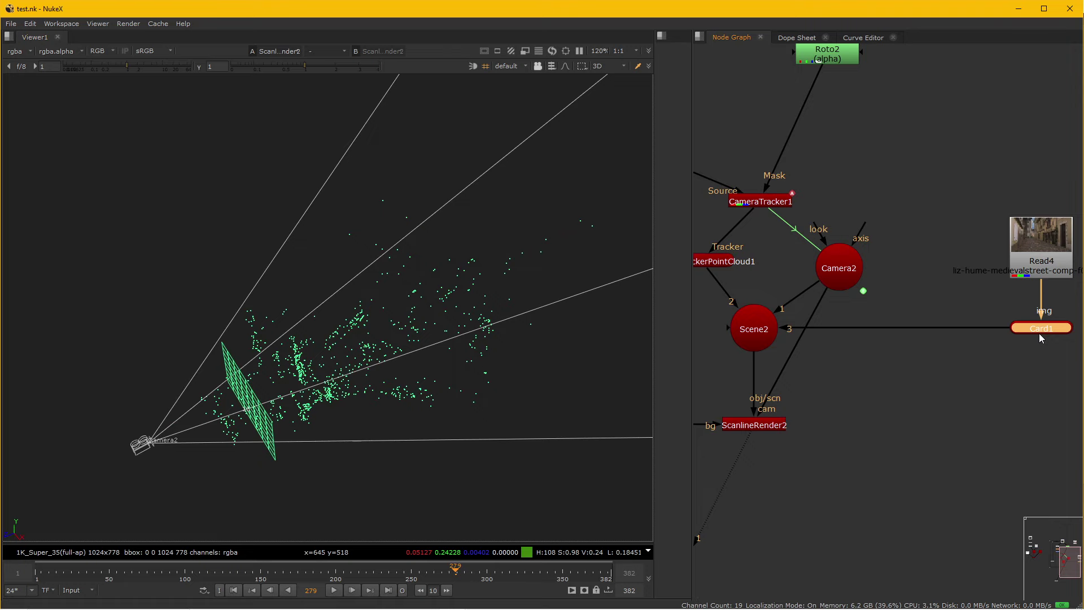
double_click(1042, 333)
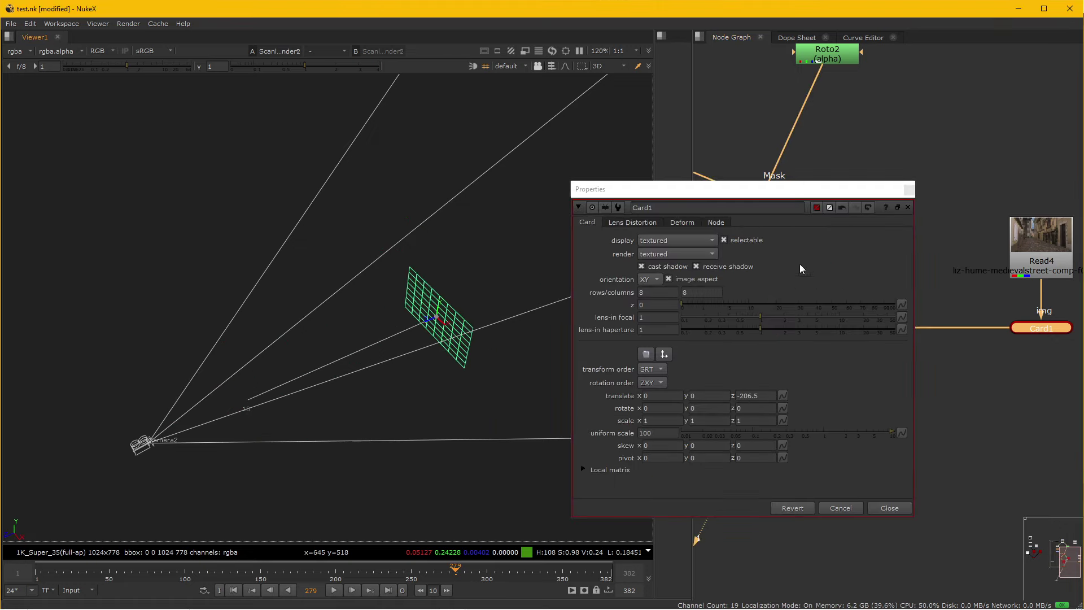
left_click_drag(785, 189, 901, 501)
left_click(724, 262)
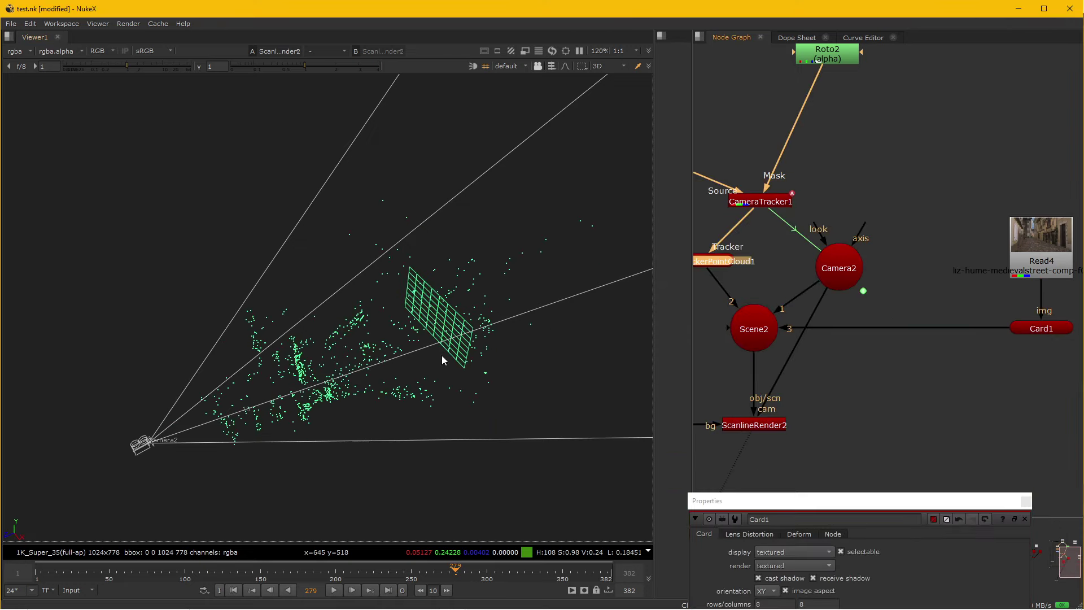
left_click(1022, 333)
mouse_move(454, 354)
left_mouse_down()
mouse_move(443, 387)
mouse_move(334, 380)
mouse_move(506, 358)
mouse_move(458, 402)
left_mouse_up()
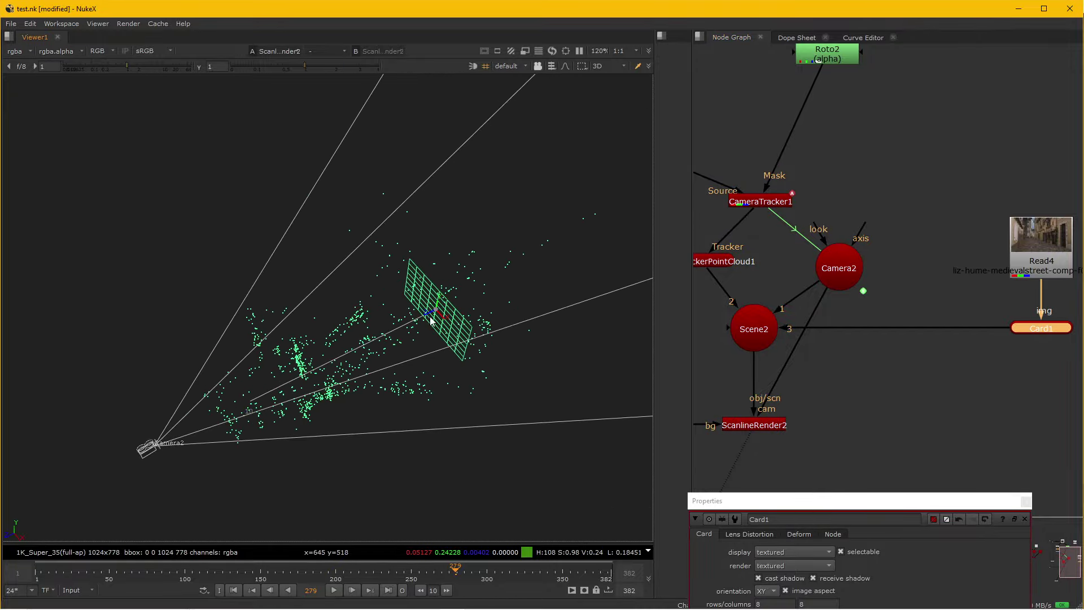
left_click_drag(434, 312, 474, 298)
mouse_move(475, 403)
left_mouse_down()
mouse_move(542, 313)
mouse_move(414, 318)
mouse_move(404, 372)
mouse_move(387, 287)
left_mouse_up()
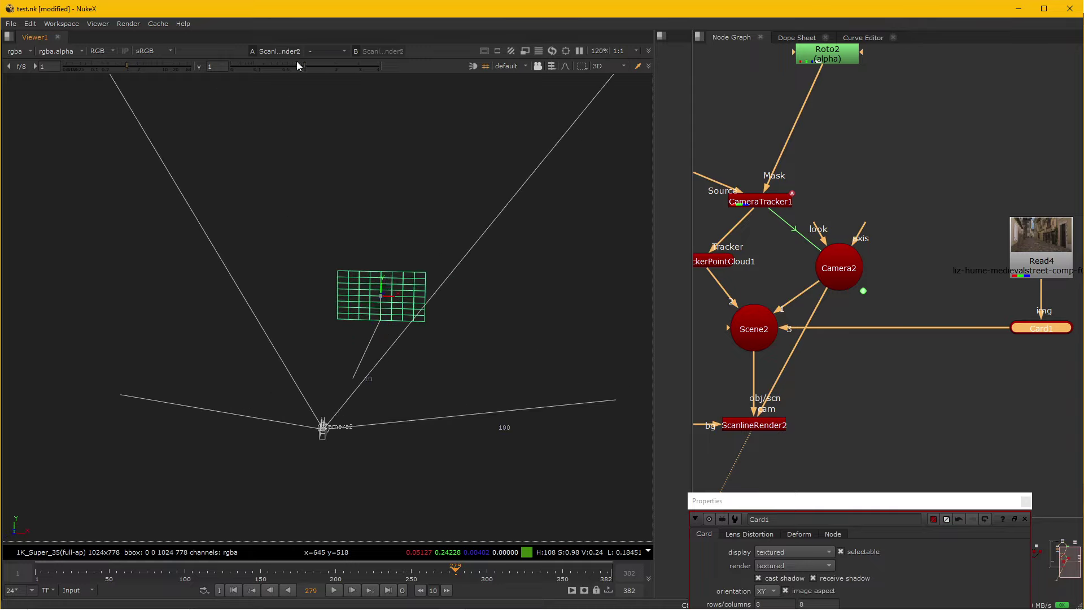
left_click(1025, 500)
- Create Viewer2 wired to ScanlineRender2 to show the street card over the plate
left_click_drag(940, 473, 966, 345)
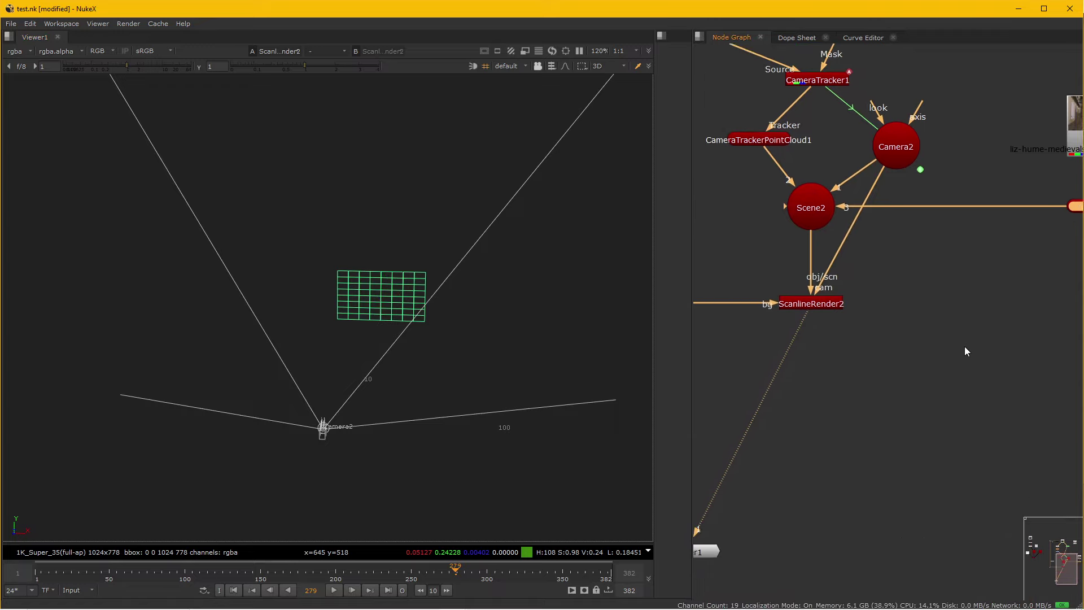
scroll(835, 435, "down", 3)
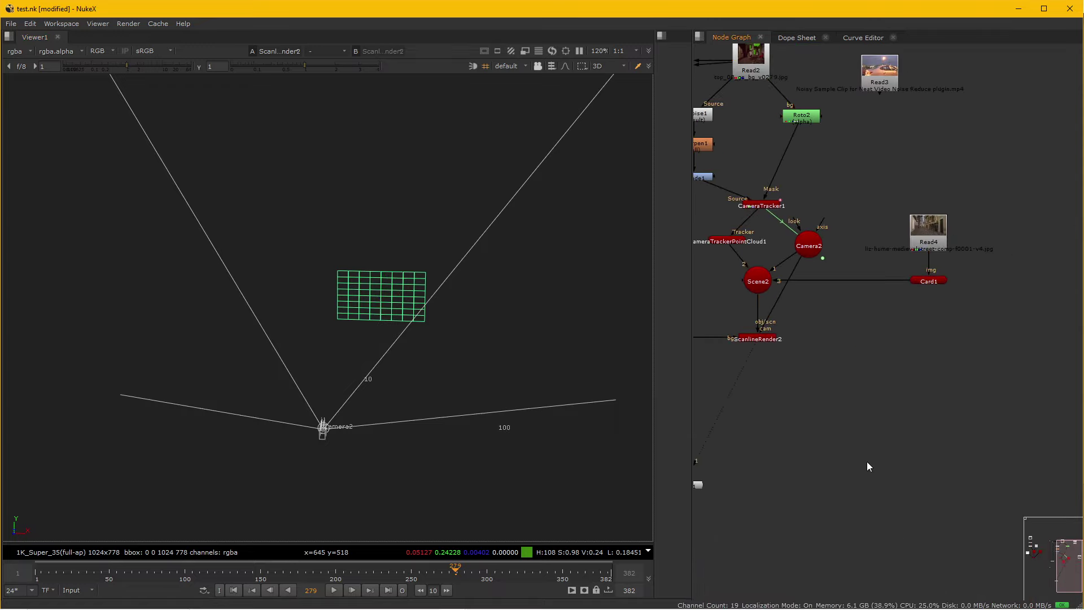
key("Tab")
type("viewer")
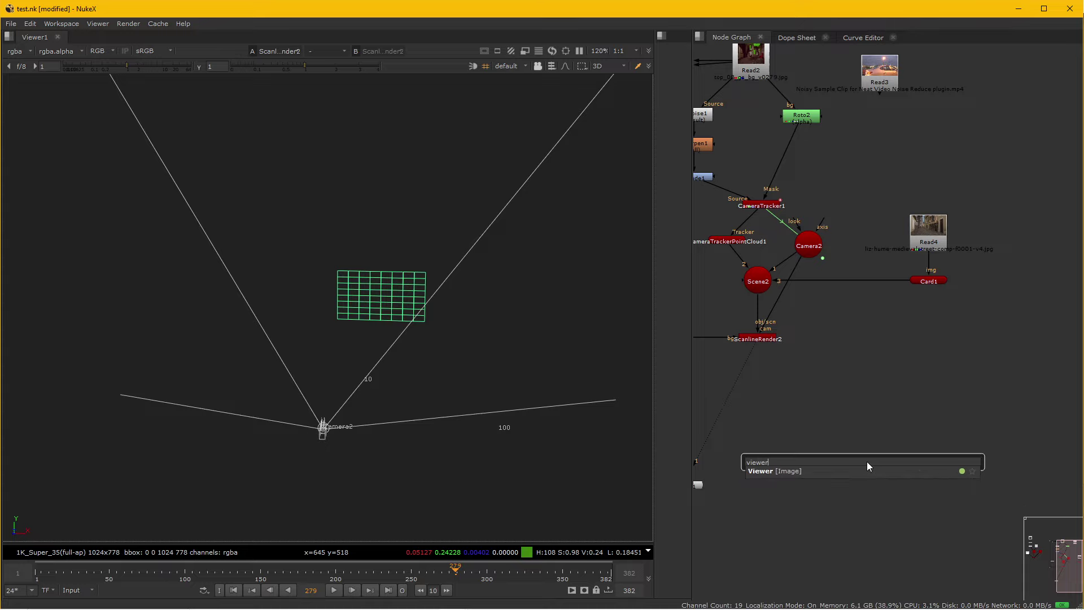
left_click(808, 472)
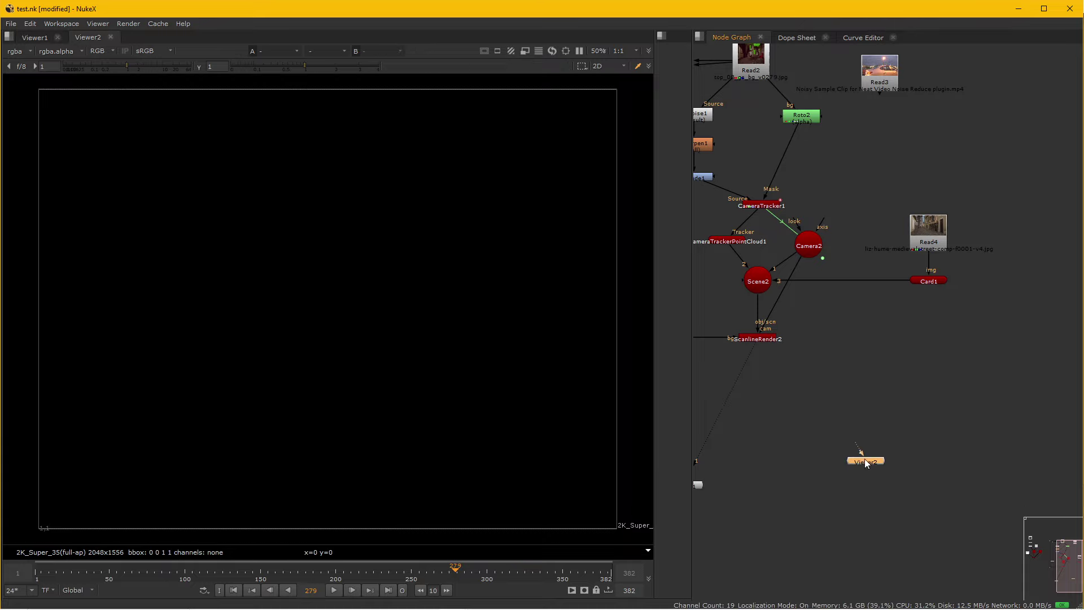
left_click_drag(867, 479, 757, 339)
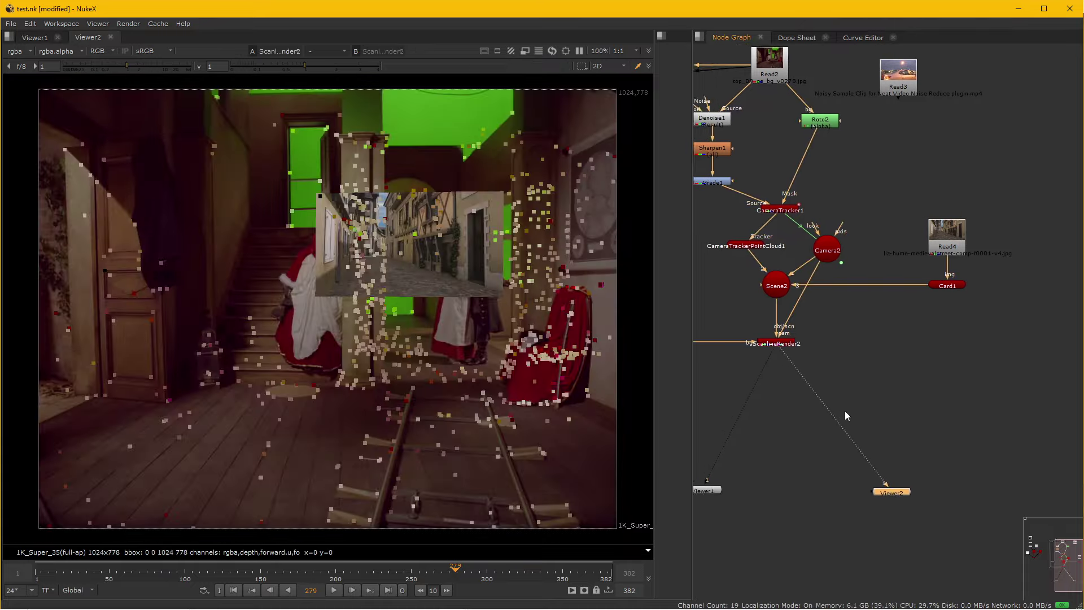
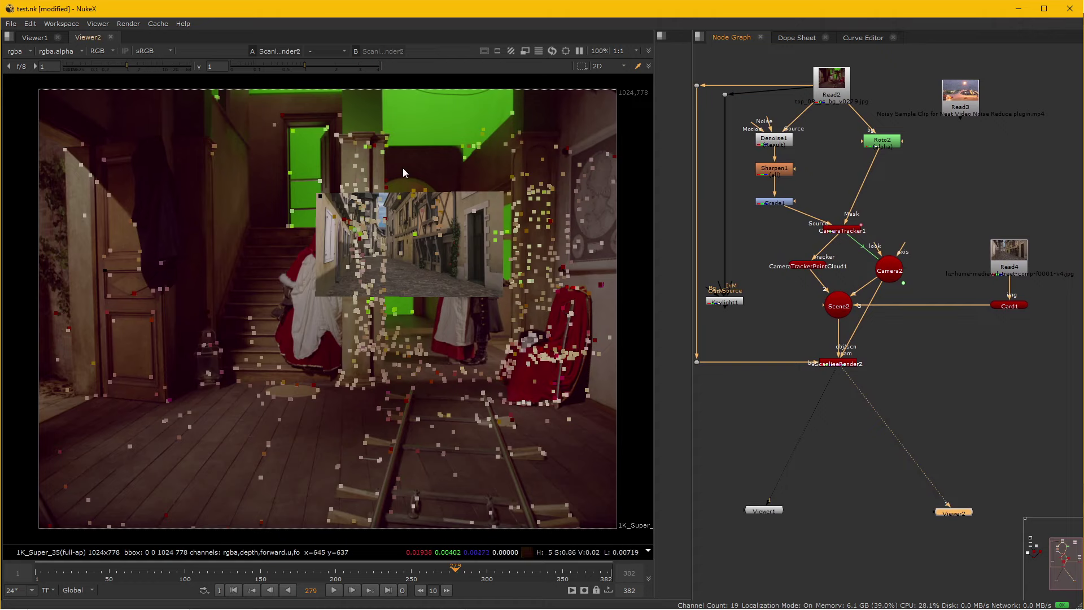
- Dock Viewer2 beside Viewer1 and close the leftover empty panes
left_click_drag(110, 43, 666, 96)
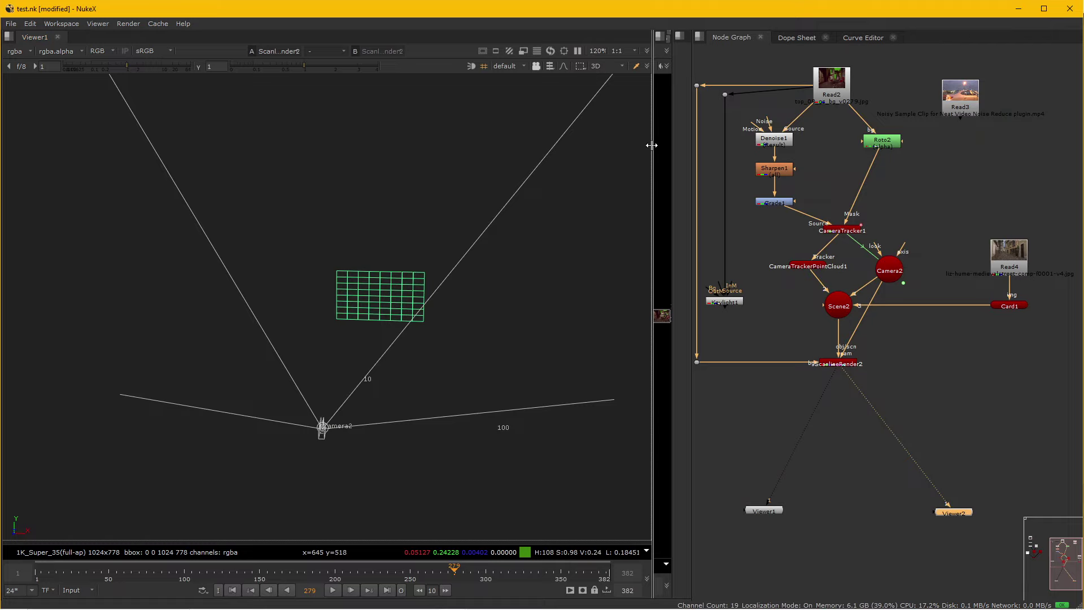
left_click_drag(652, 146, 427, 148)
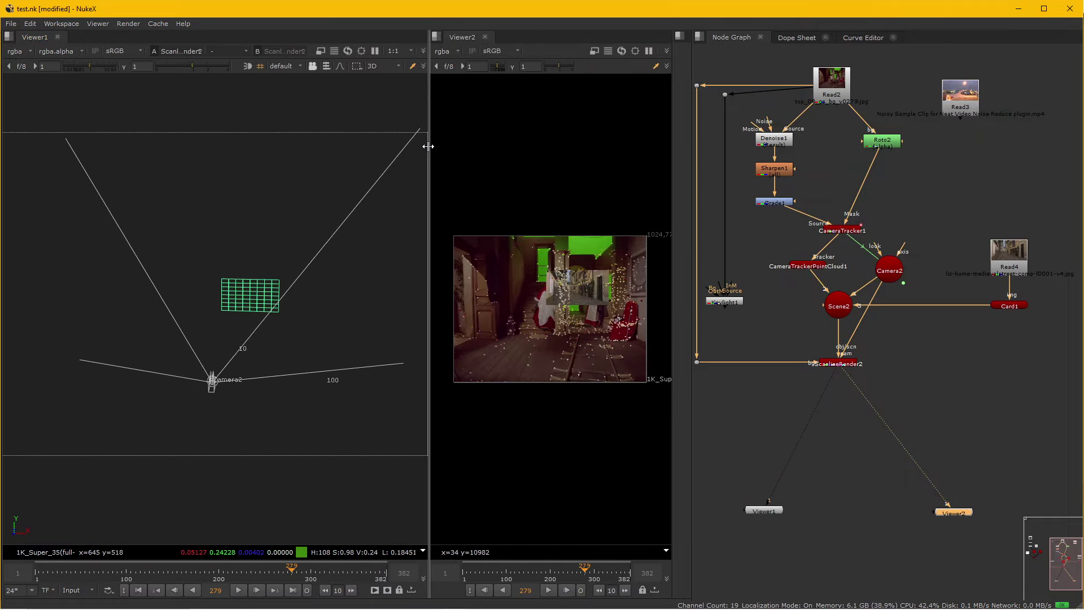
left_click(680, 38)
left_click(703, 75)
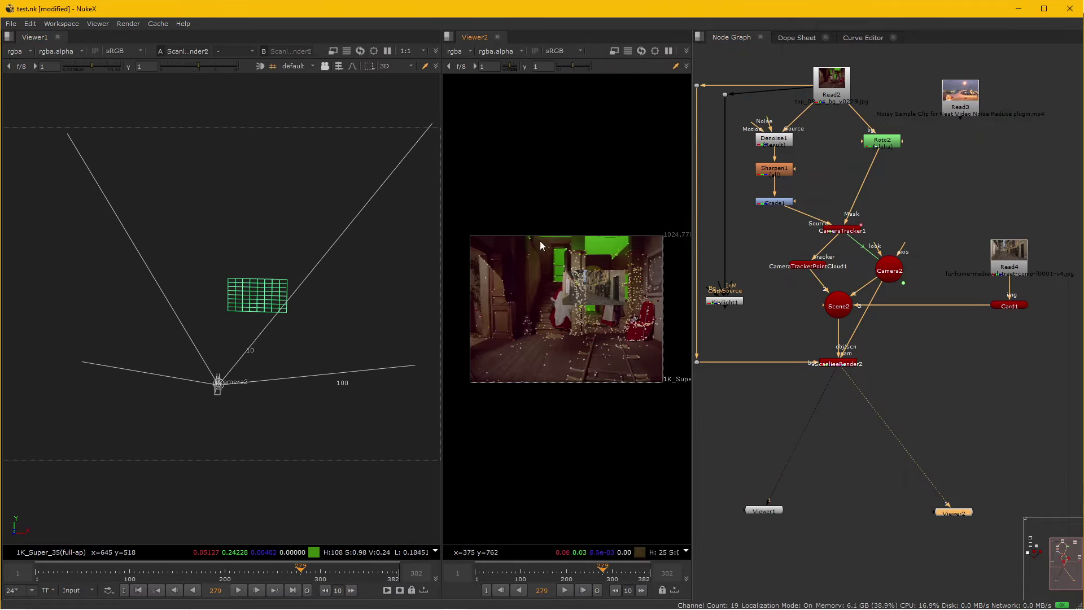
- Show the 3D scene in Viewer2 and the 2D render in Viewer1 at frame 283
key("Tab")
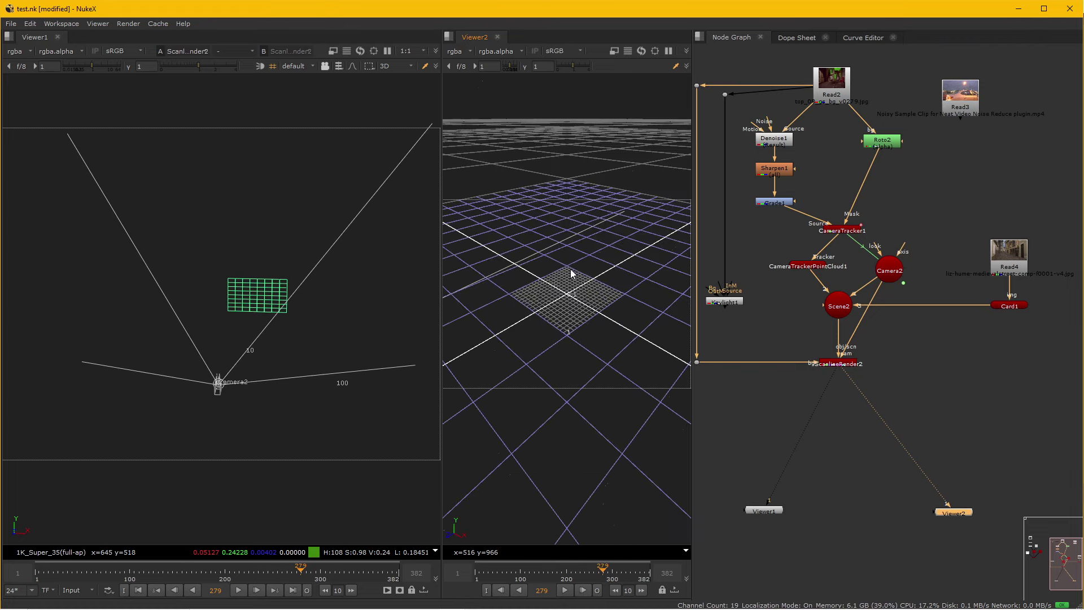
key("Right")
key("Right")
key("Right")
key("Right")
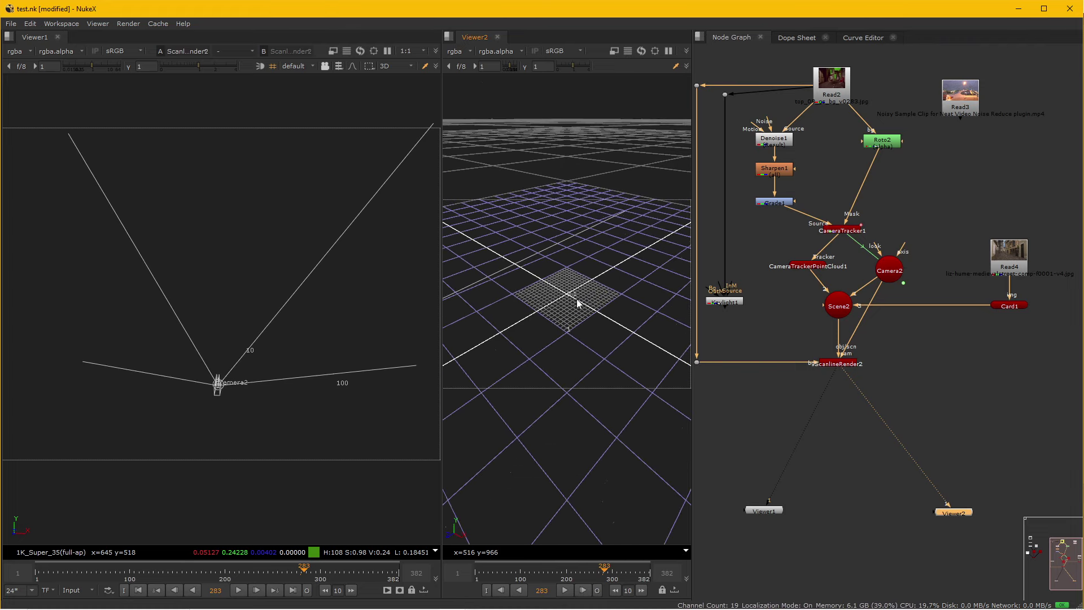
left_click(206, 259)
key("Tab")
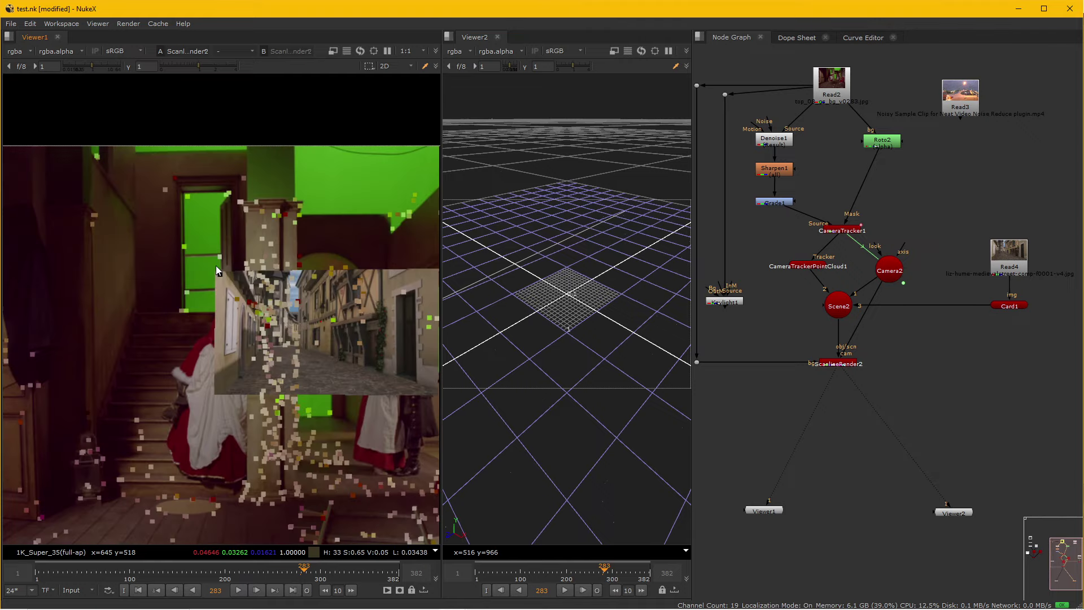
scroll(325, 367, "down", 3)
scroll(333, 356, "up", 2)
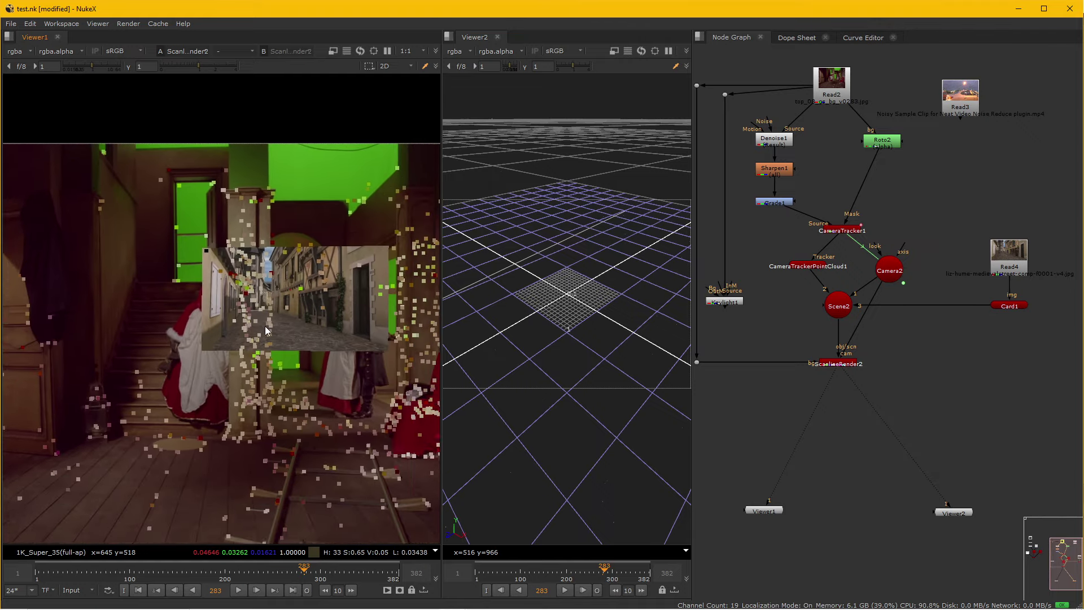
mouse_move(588, 289)
left_mouse_down()
mouse_move(585, 317)
mouse_move(573, 294)
left_mouse_up()
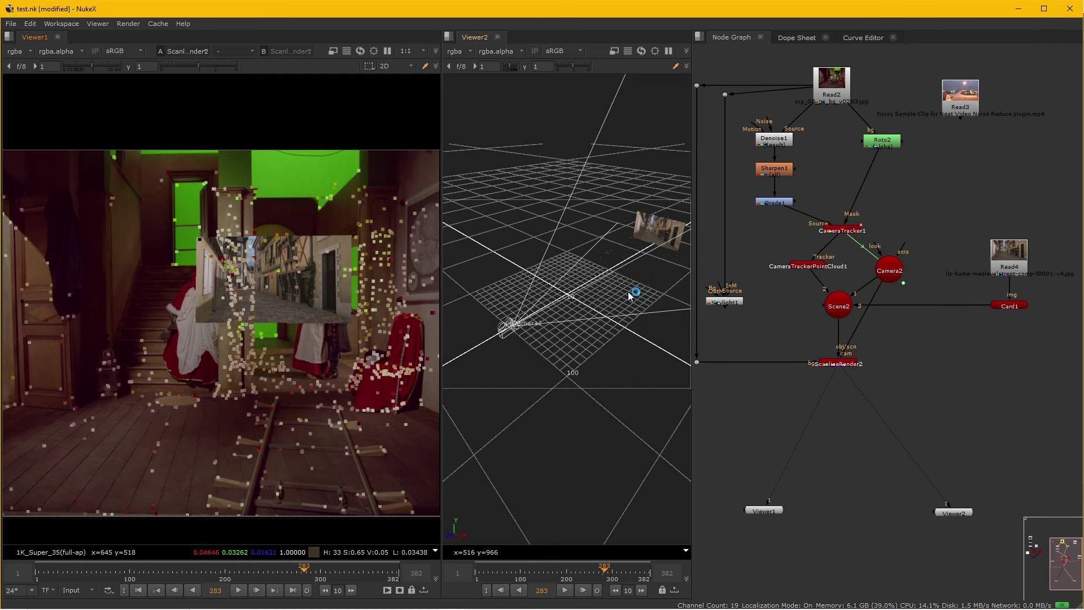
- Open Card1's properties and select the card in the 3D viewer
left_click(1011, 304)
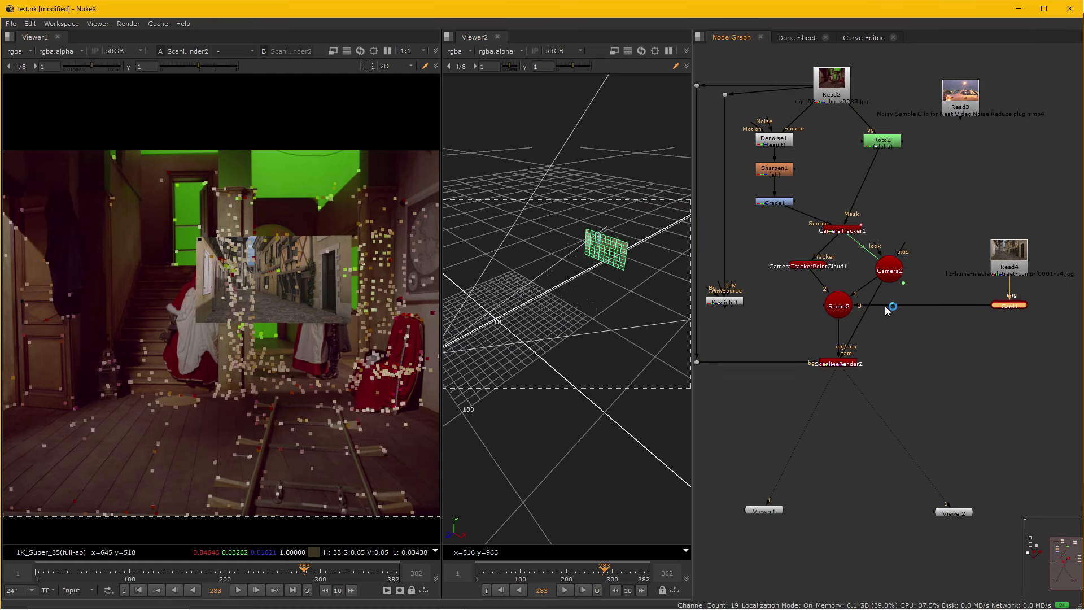
double_click(1013, 308)
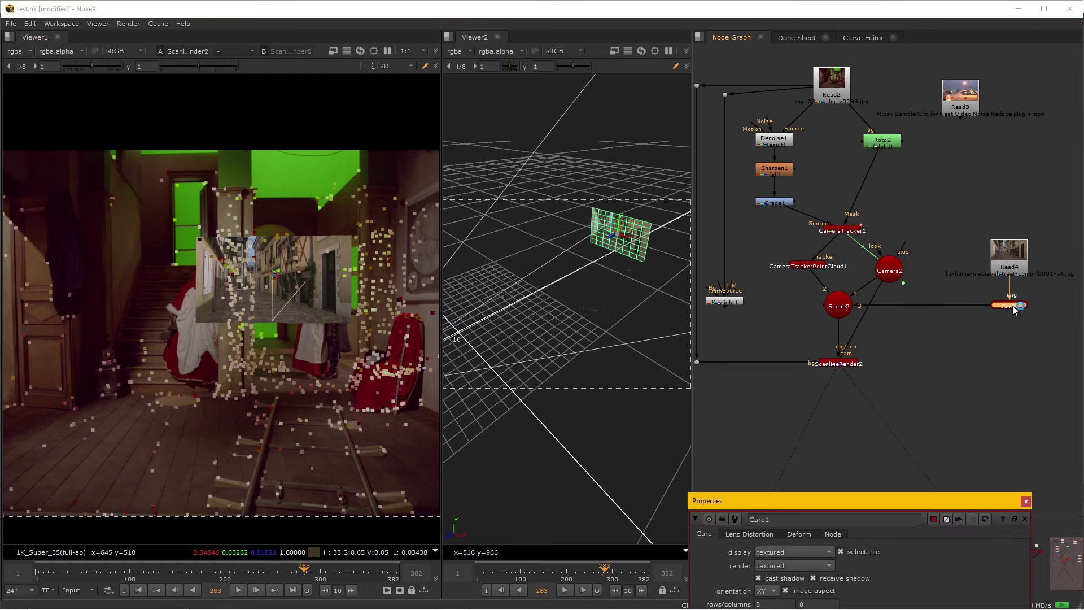
left_click(610, 240)
left_click_drag(610, 240, 613, 239)
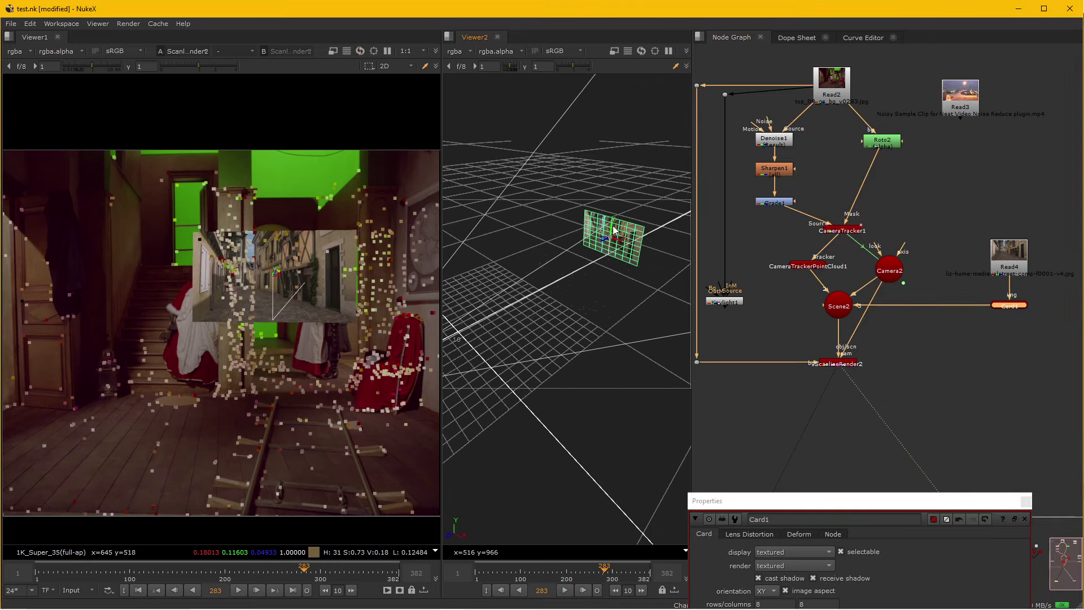
left_click_drag(784, 500, 783, 337)
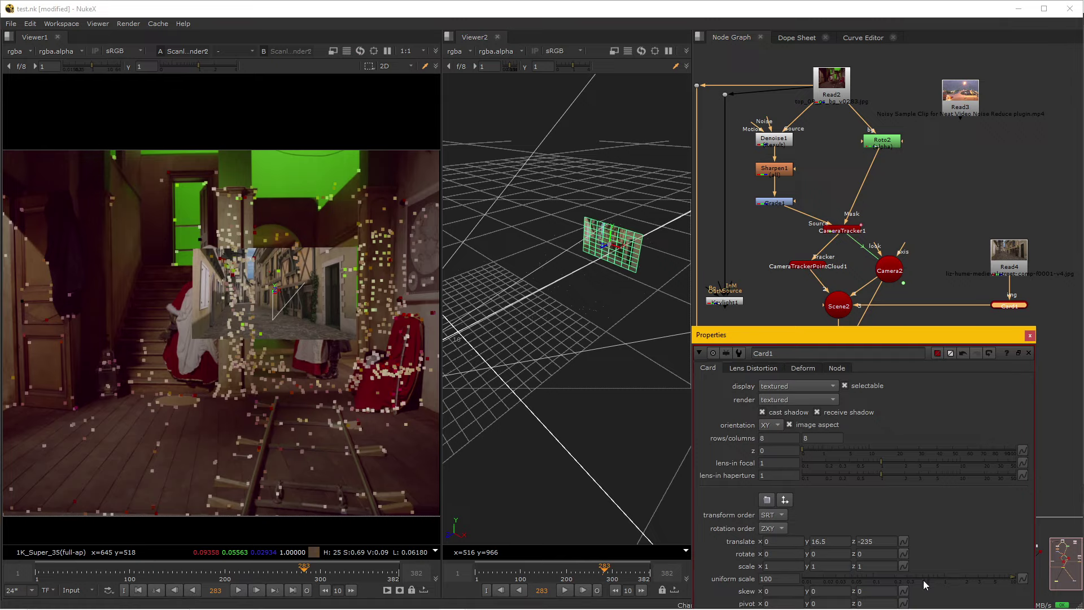
- Set Card1's uniform scale to 500 after trying 4000, 200 and 1000
left_click(768, 579)
key("BackSpace")
type("4000")
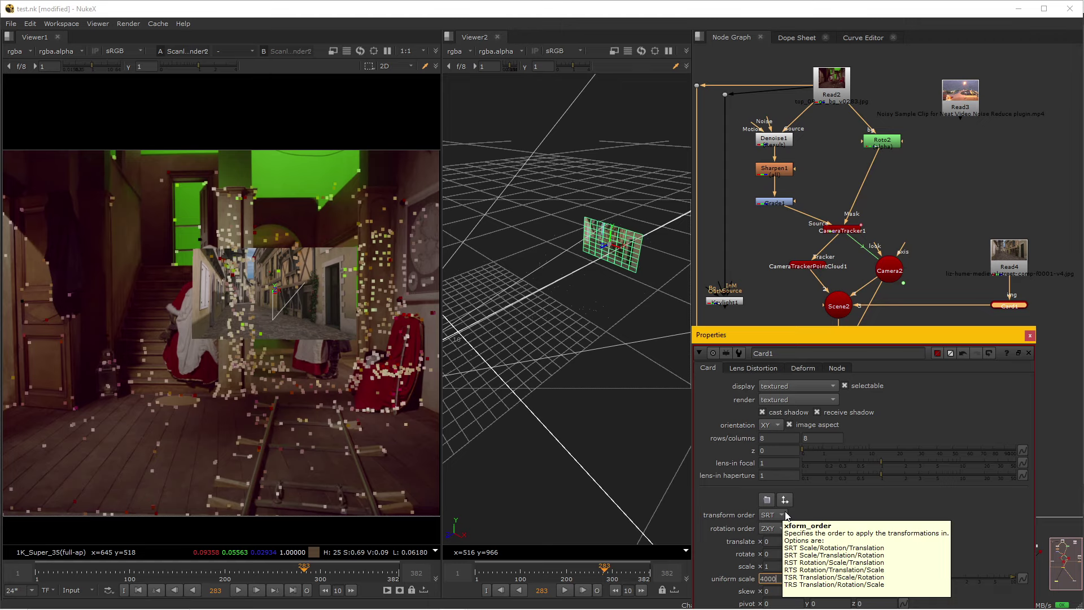
key("Return")
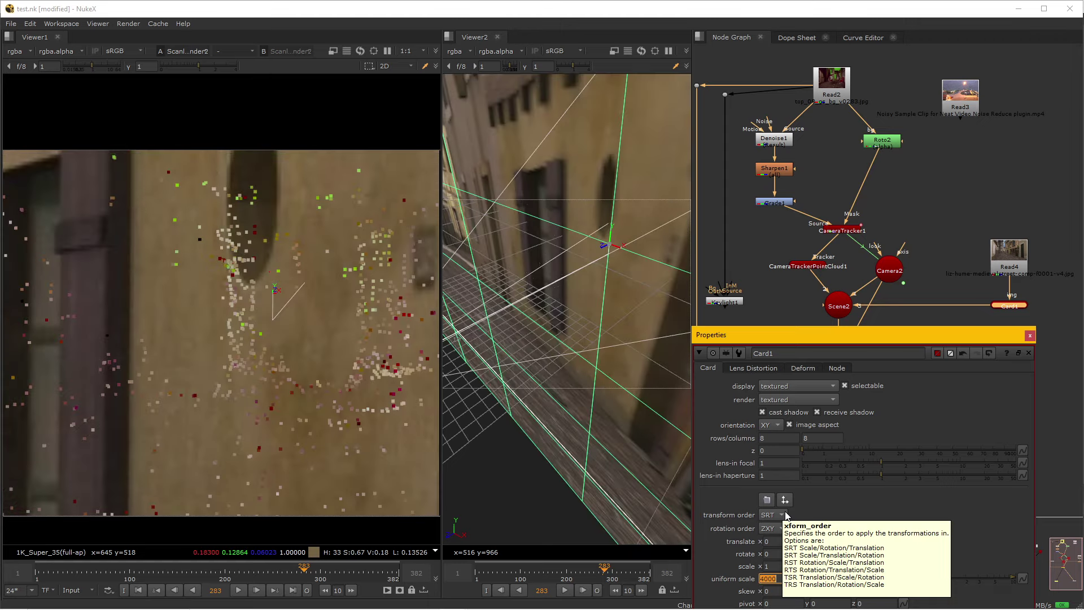
type("200")
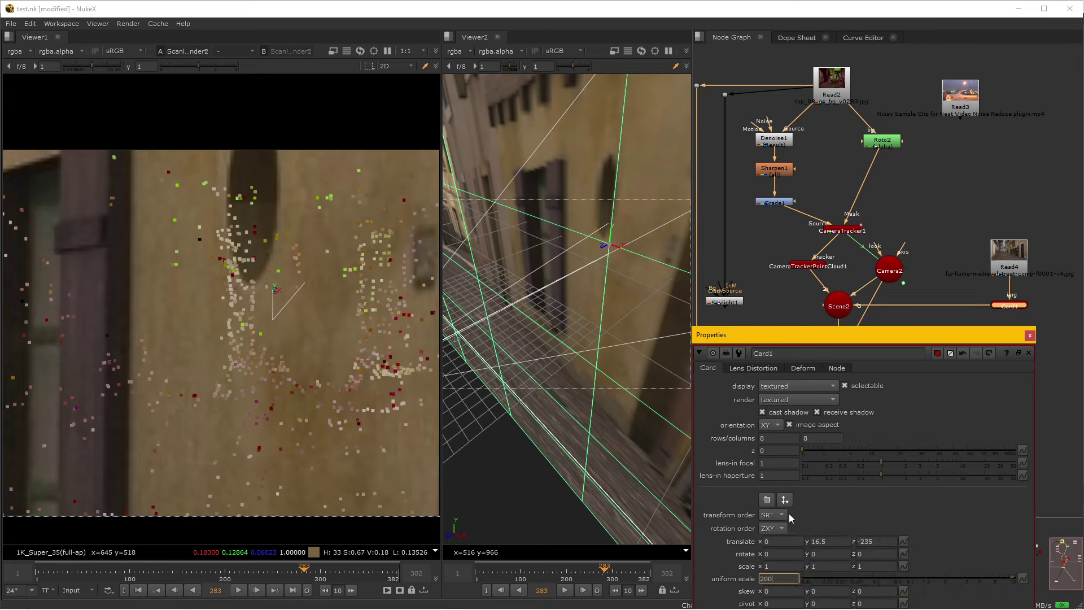
key("Return")
type("1")
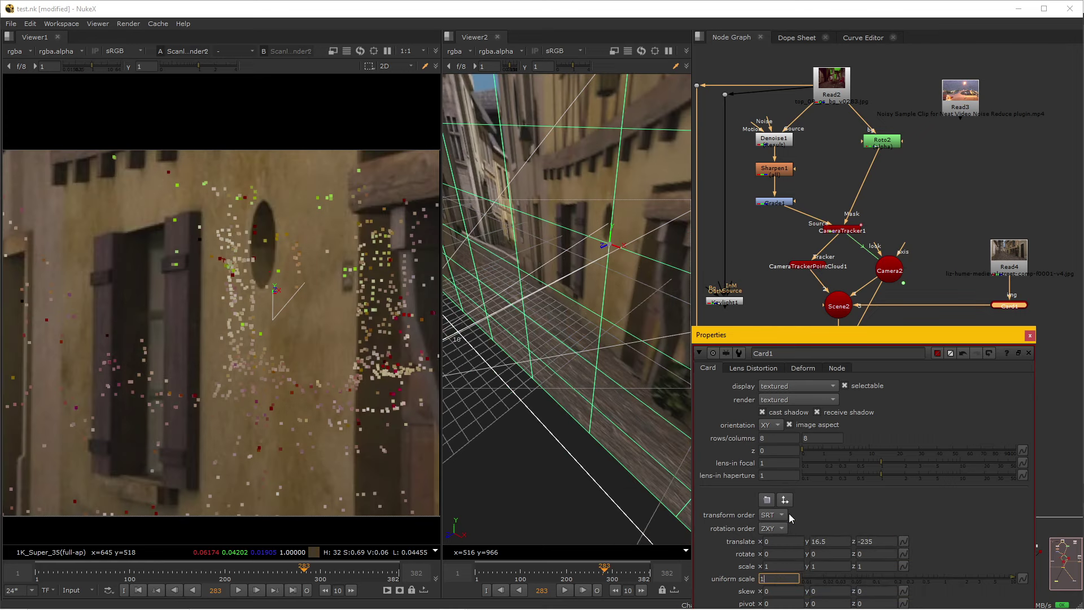
type("000")
key("Return")
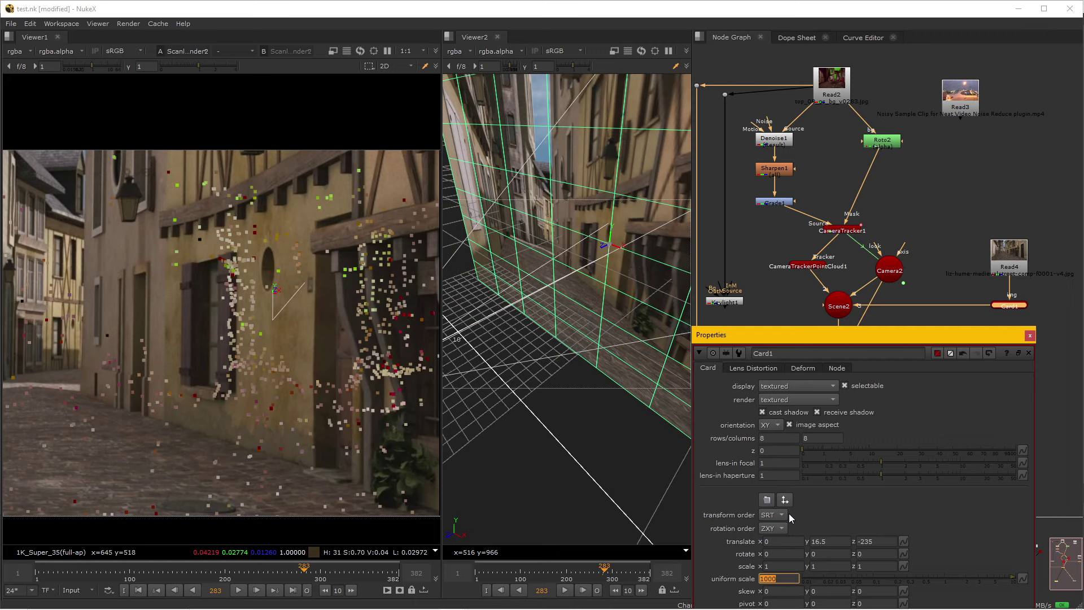
type("500")
key("Return")
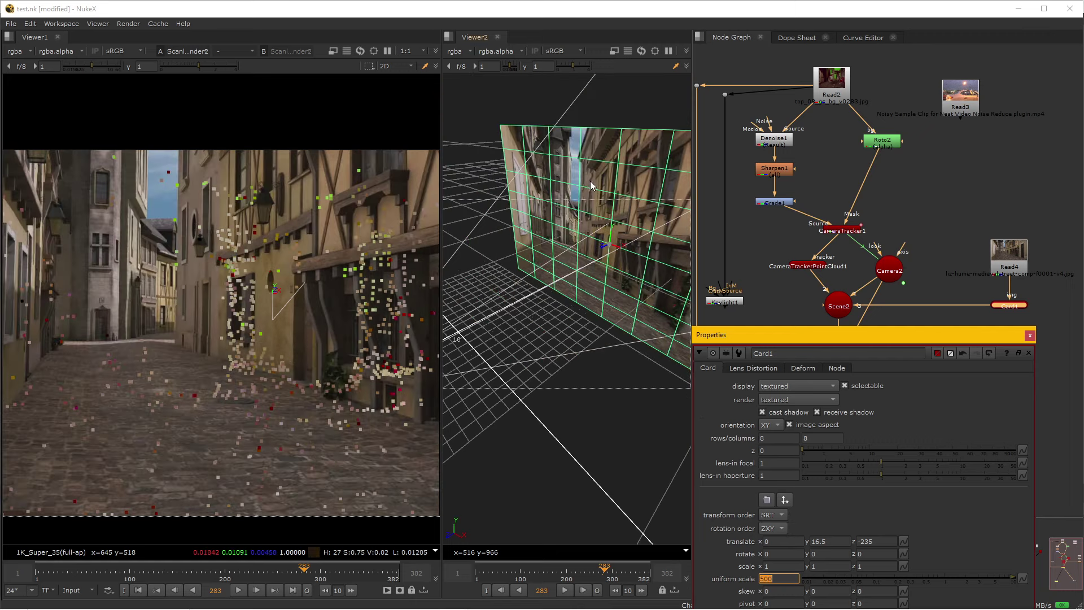
- Lower the card to about translate y -15 and close its properties
left_click_drag(611, 243, 611, 263)
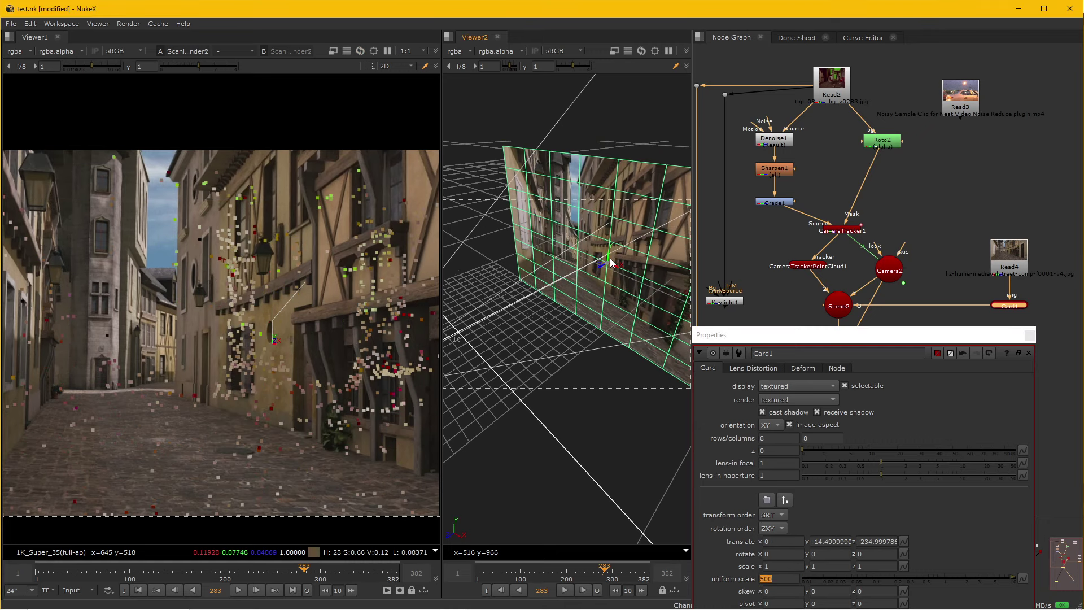
scroll(223, 401, "down", 2)
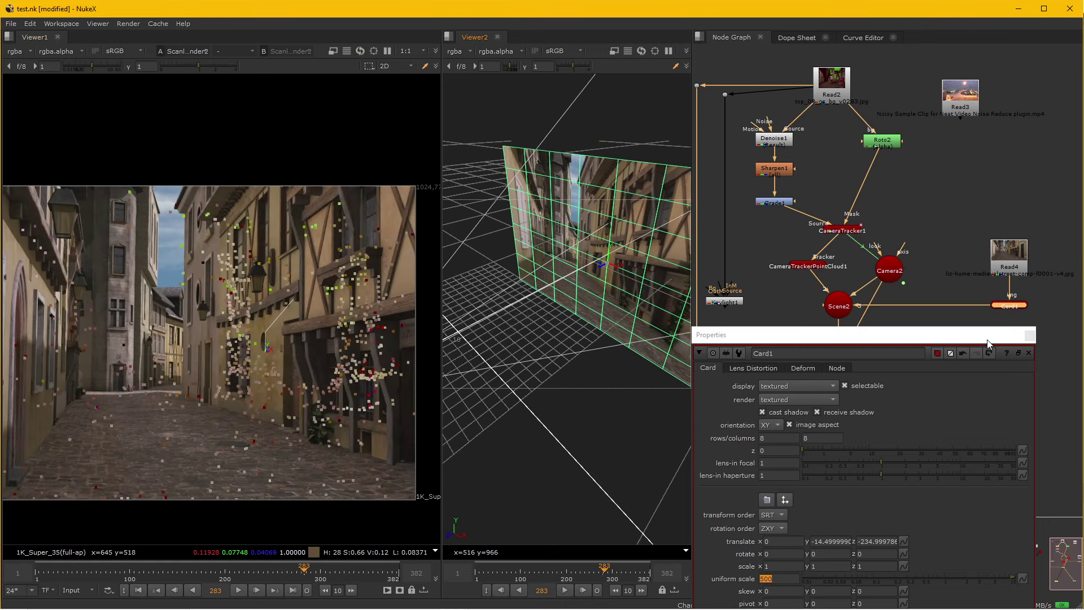
left_click(1030, 336)
- Add a Merge node to the node graph
scroll(346, 404, "up", 2)
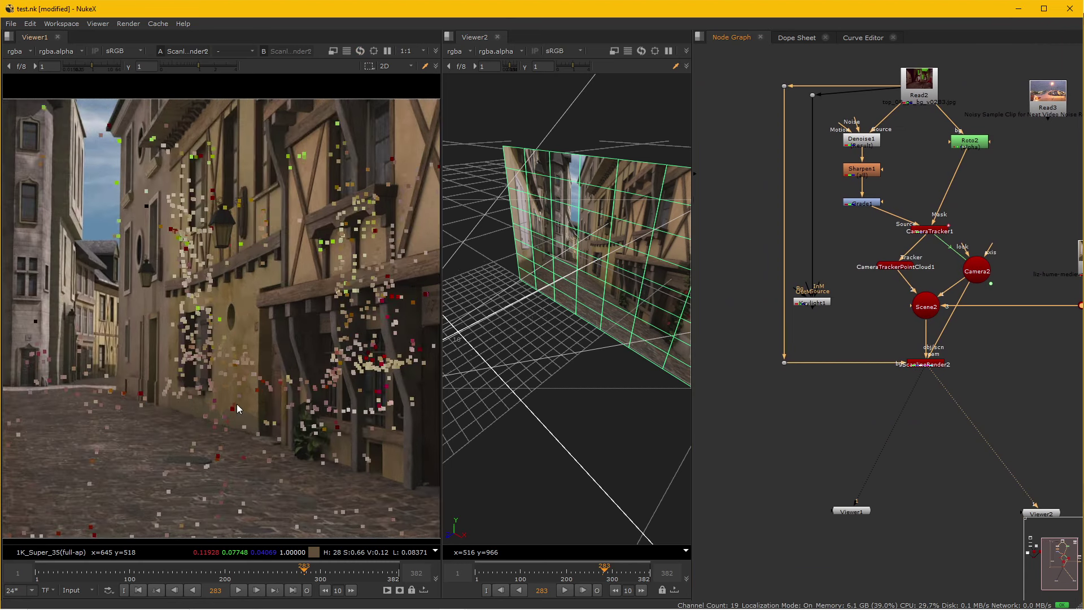
scroll(236, 404, "down", 2)
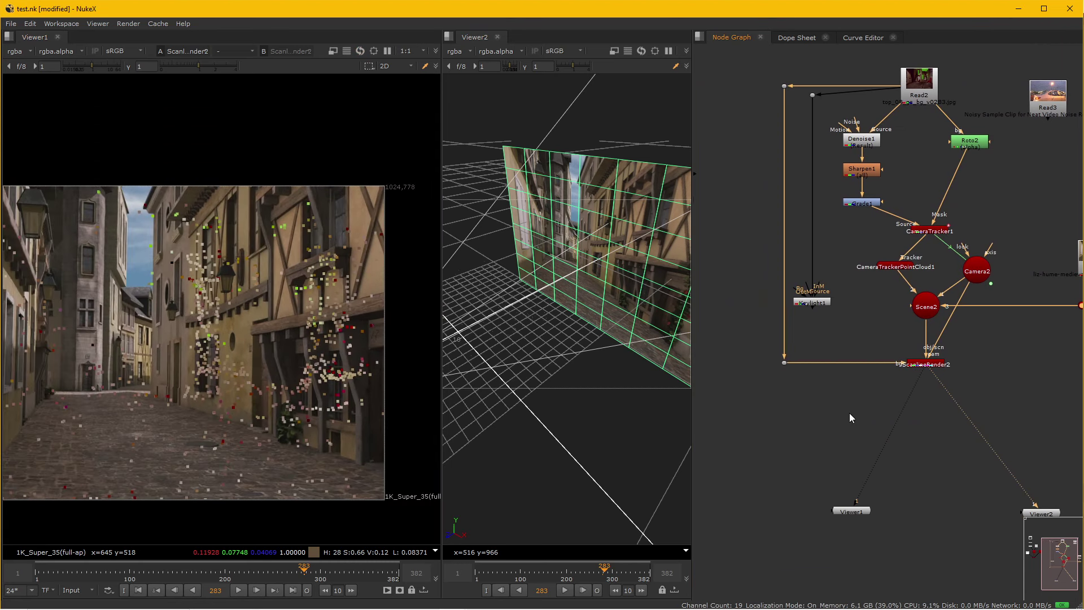
scroll(849, 412, "up", 1)
scroll(868, 386, "up", 1)
left_click(855, 363)
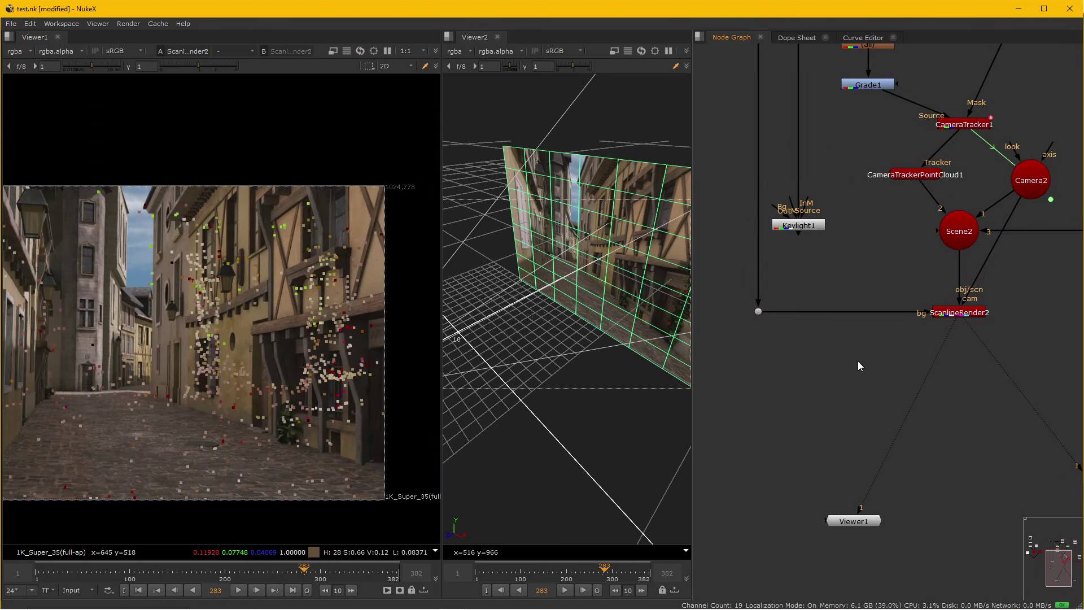
key("m")
left_click_drag(877, 385, 918, 430)
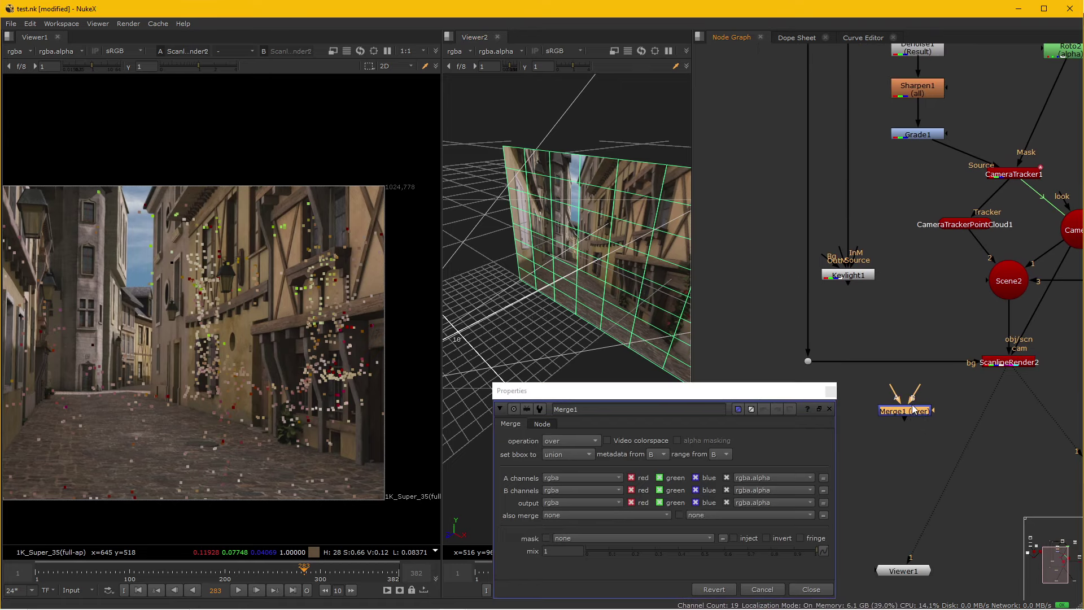
mouse_move(947, 381)
left_mouse_down()
mouse_move(889, 313)
mouse_move(917, 367)
left_mouse_up()
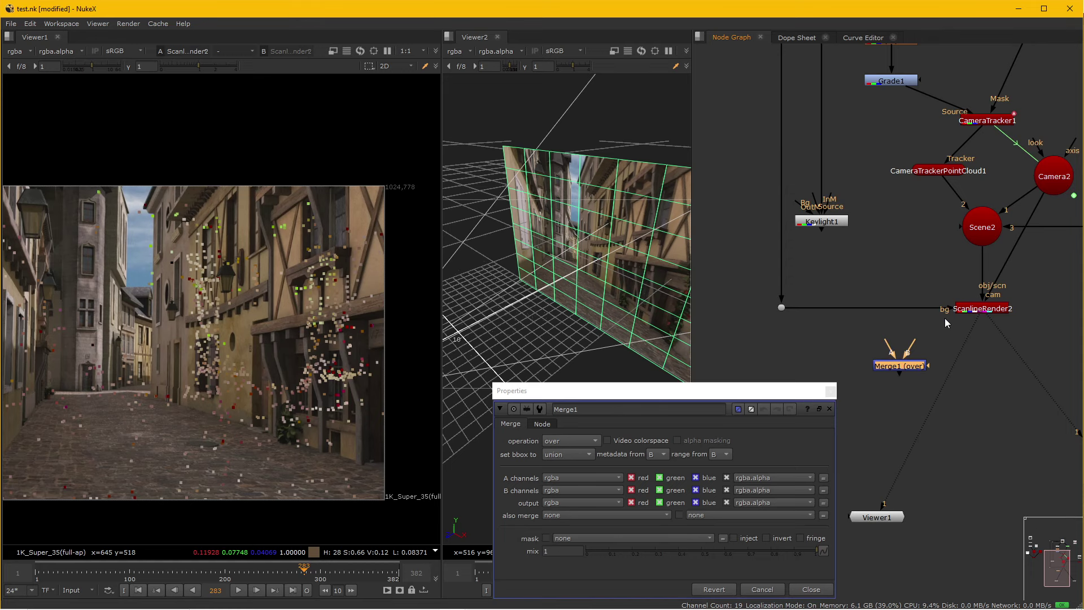
- Wire Merge1's B input to the dot branch and A to the 3D street render
left_click_drag(942, 309, 874, 310)
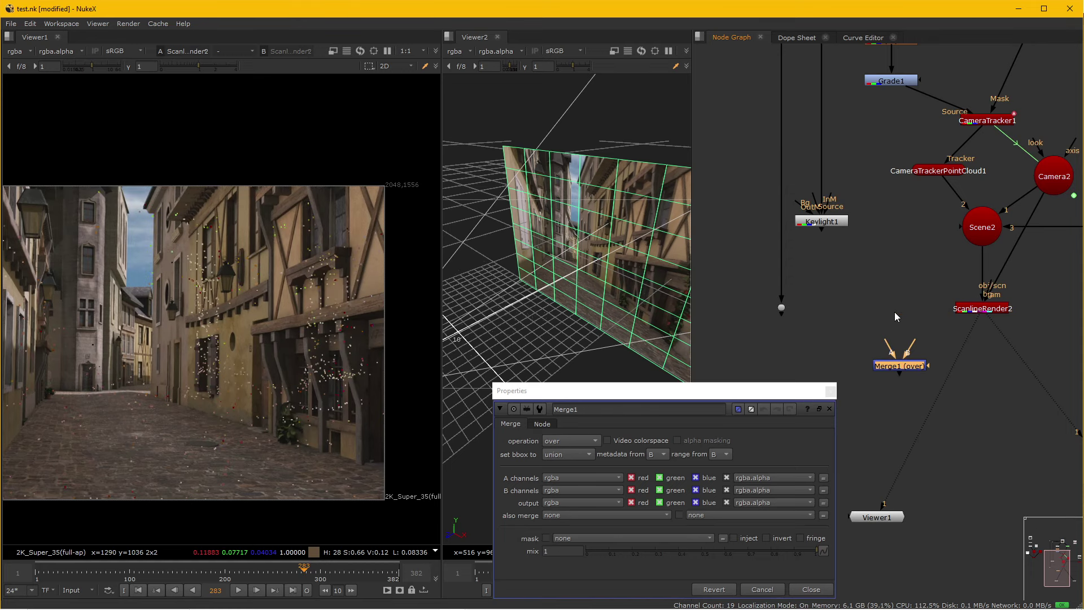
scroll(923, 317, "up", 2)
scroll(922, 351, "down", 2)
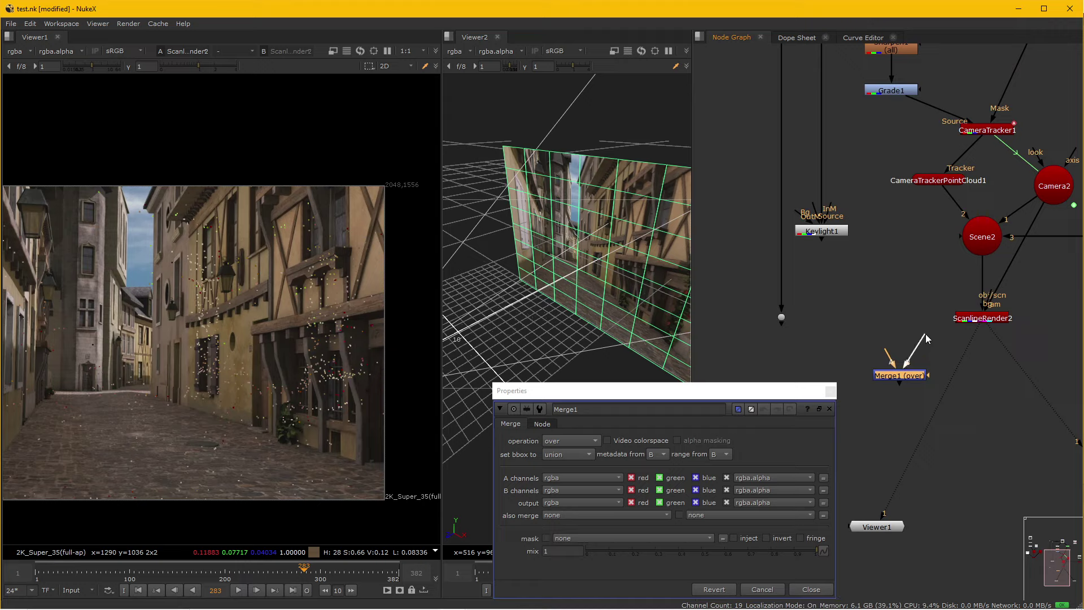
left_click_drag(926, 334, 782, 318)
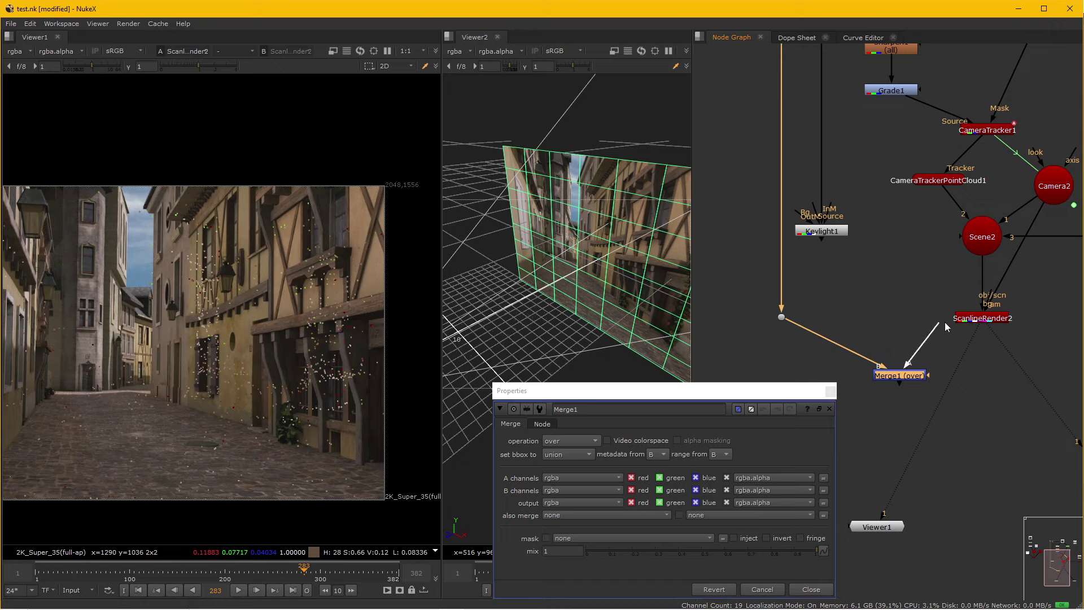
left_click_drag(885, 354, 975, 321)
- View Merge1 in Viewer1 and connect Keylight1's alpha matte to its mask input
key("1")
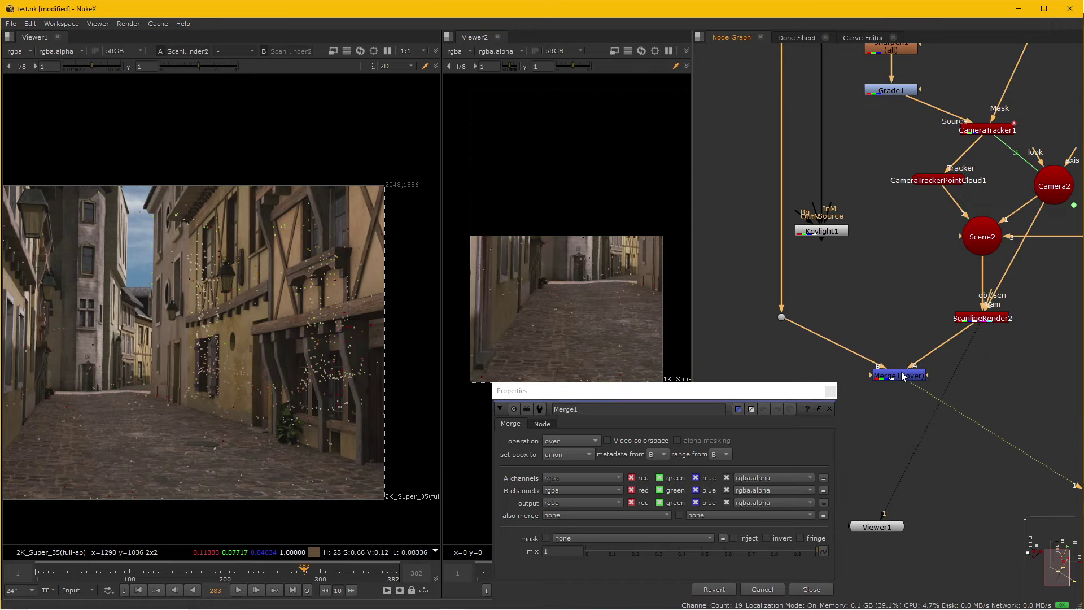
left_click_drag(976, 382, 870, 329)
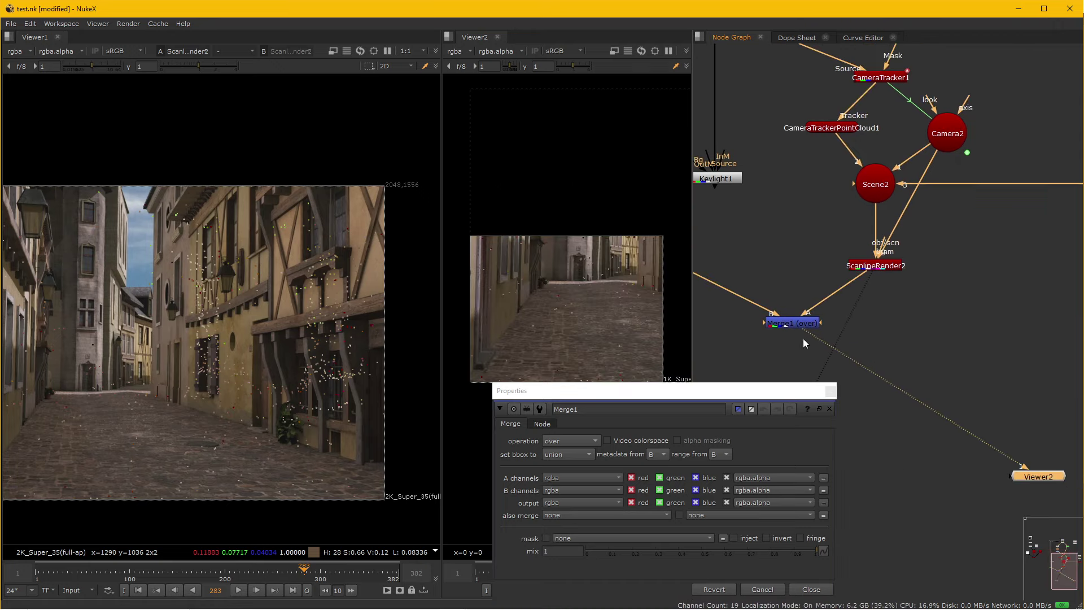
left_click_drag(804, 338, 886, 276)
left_click(796, 327)
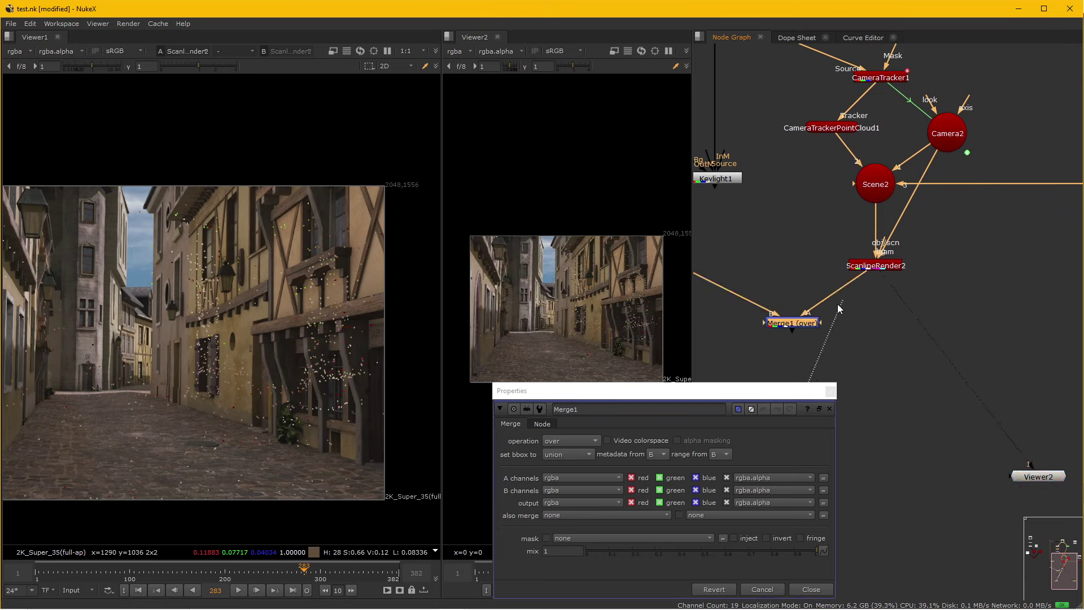
key("1")
mouse_move(785, 326)
left_mouse_down()
mouse_move(918, 346)
mouse_move(979, 306)
mouse_move(821, 148)
left_mouse_up()
scroll(918, 345, "up", 2)
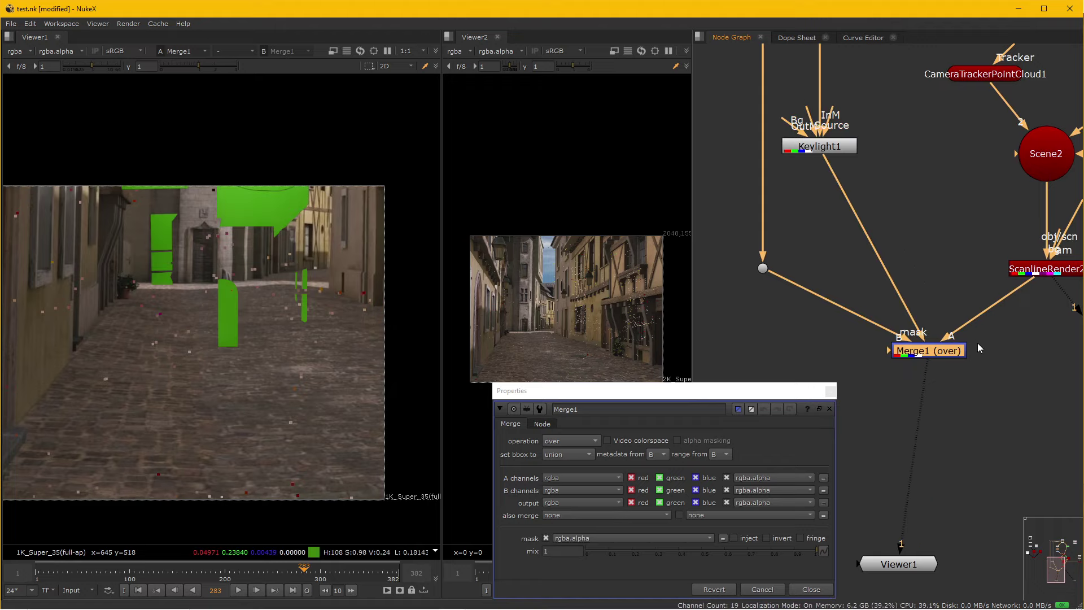
- Tick invert on Merge1's mask channel and close its settings
double_click(947, 349)
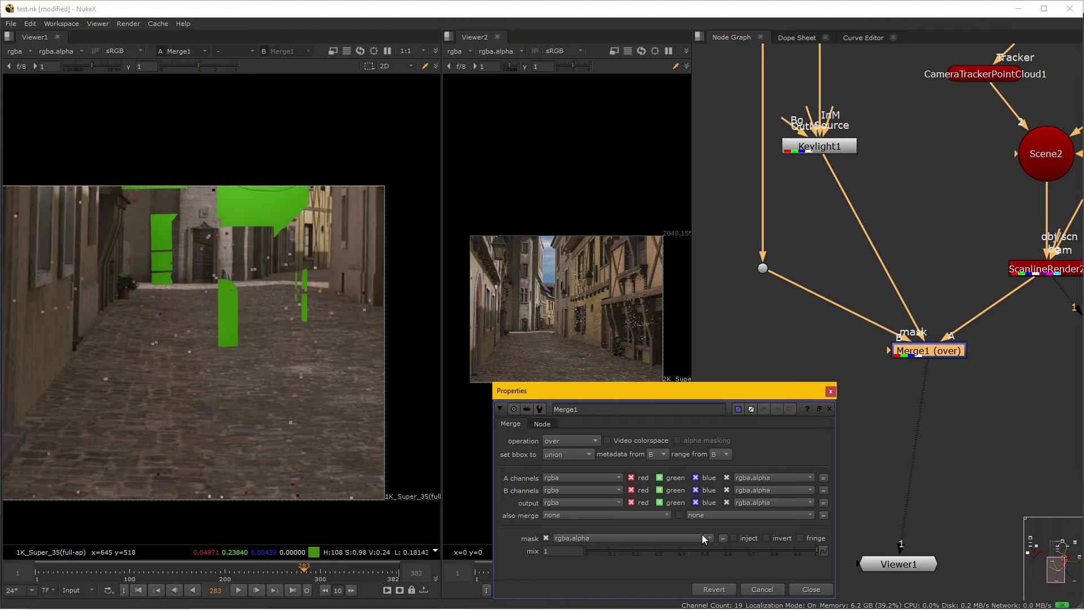
left_click(767, 537)
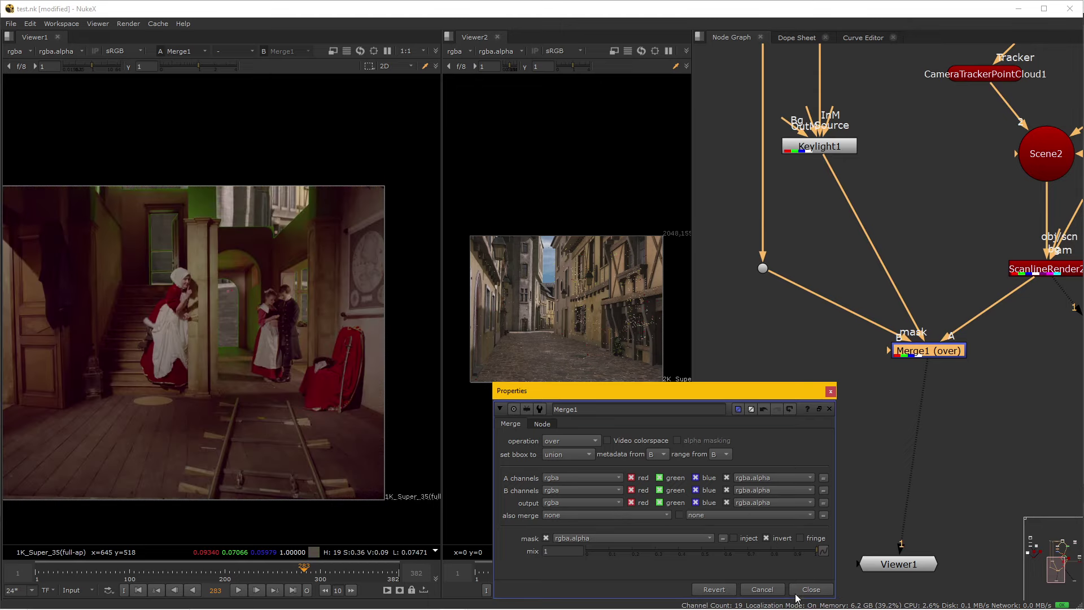
left_click(820, 587)
- Zoom and pan the node graph to bring the 3D node tree into view
scroll(301, 374, "up", 1)
scroll(245, 311, "up", 1)
scroll(288, 368, "up", 2)
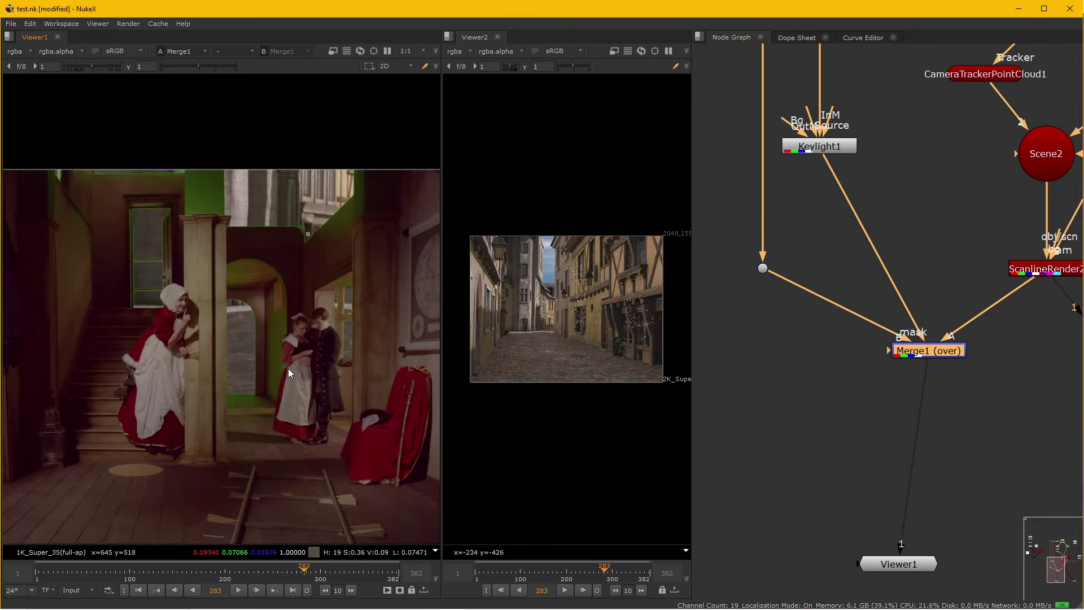
scroll(283, 355, "up", 1)
scroll(284, 340, "down", 1)
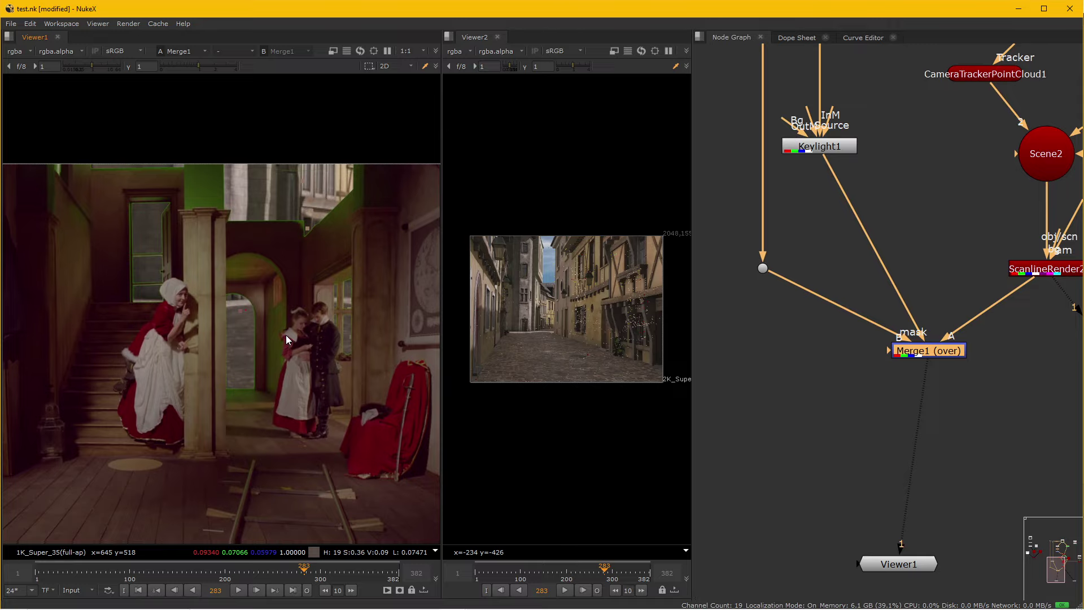
scroll(286, 334, "down", 1)
scroll(243, 292, "up", 2)
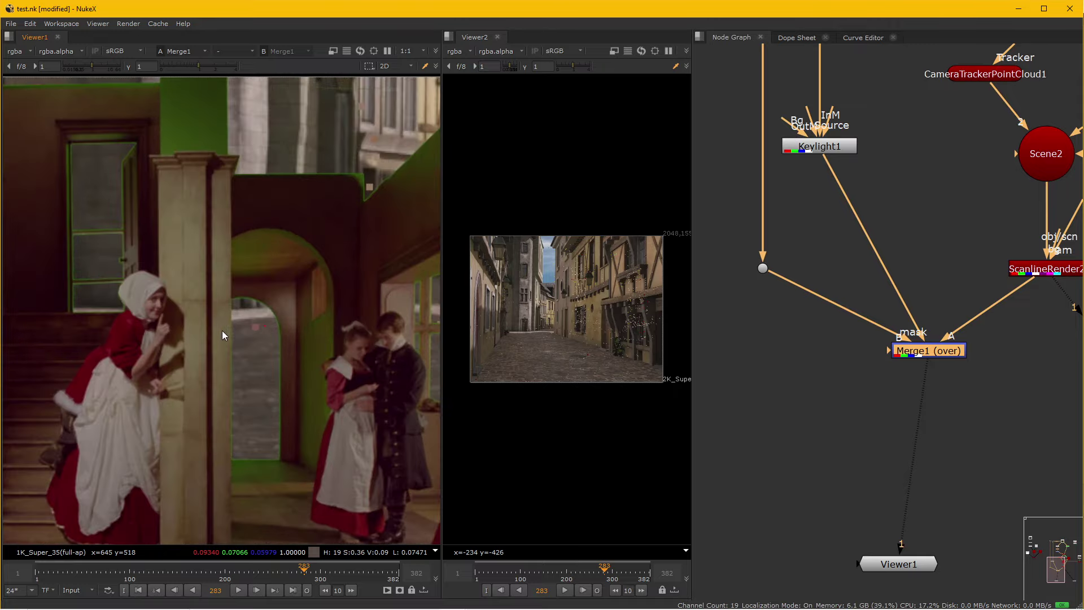
scroll(277, 300, "down", 1)
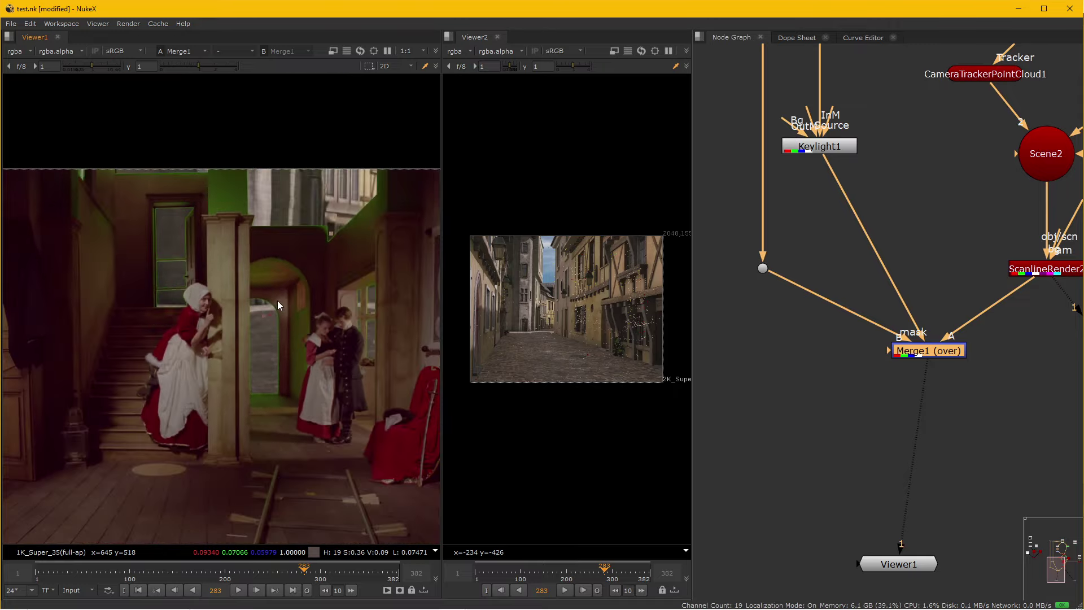
scroll(278, 305, "down", 1)
scroll(292, 303, "up", 1)
left_click_drag(905, 308, 809, 344)
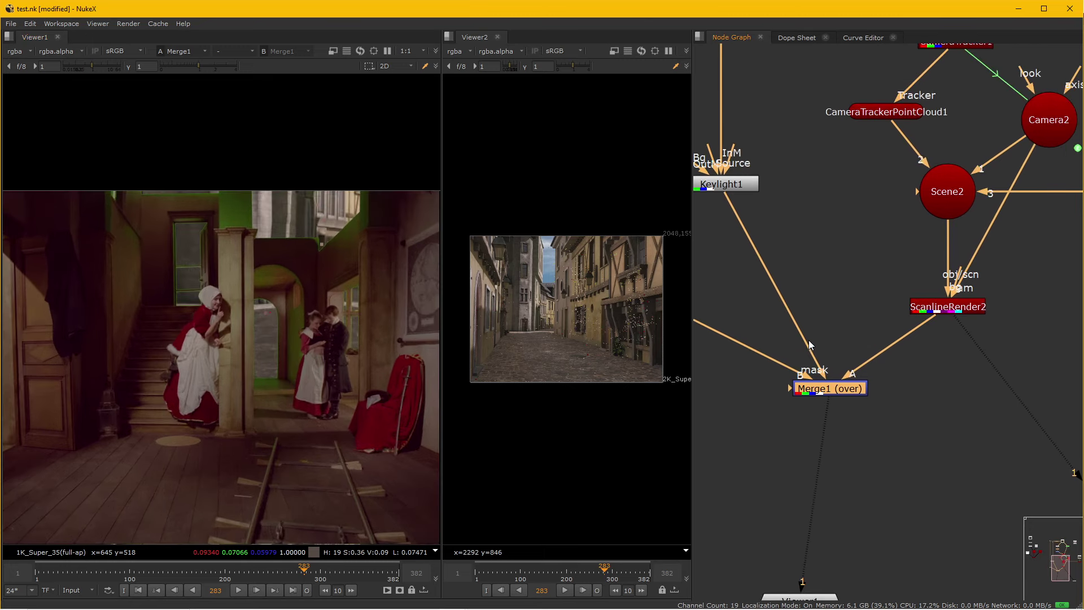
scroll(808, 340, "down", 2)
scroll(809, 340, "down", 1)
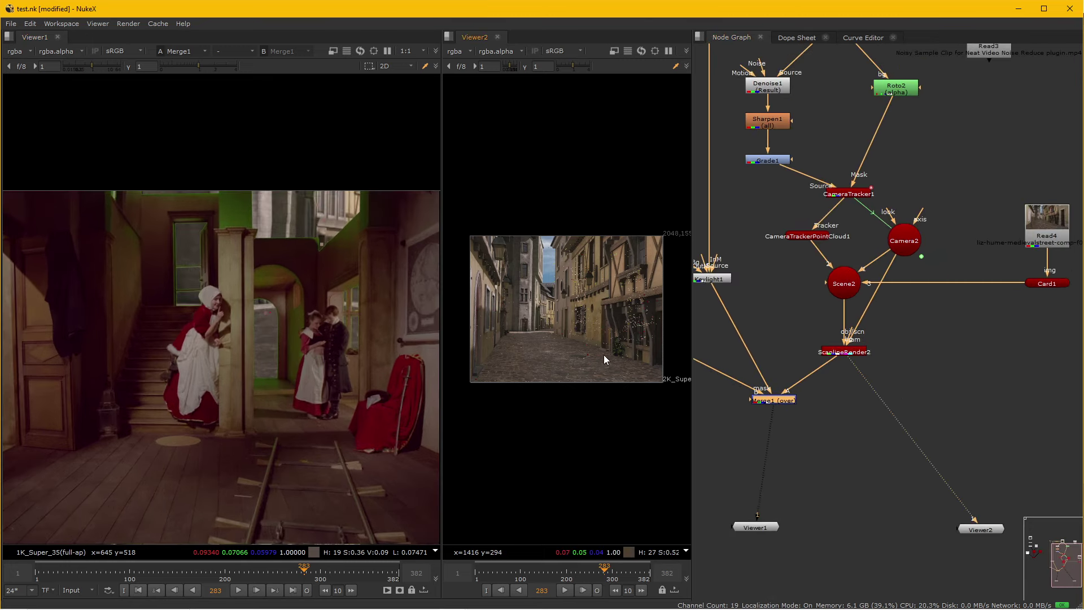
- Open Card1's properties in the 3D view and set its uniform scale to 200
key("Tab")
left_click(1044, 285)
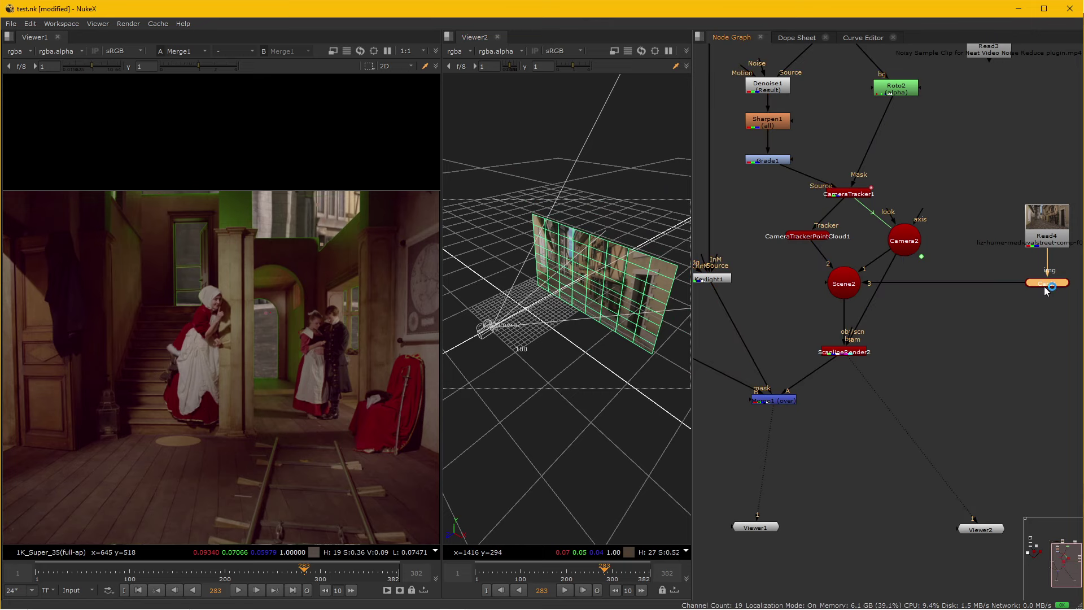
double_click(1045, 286)
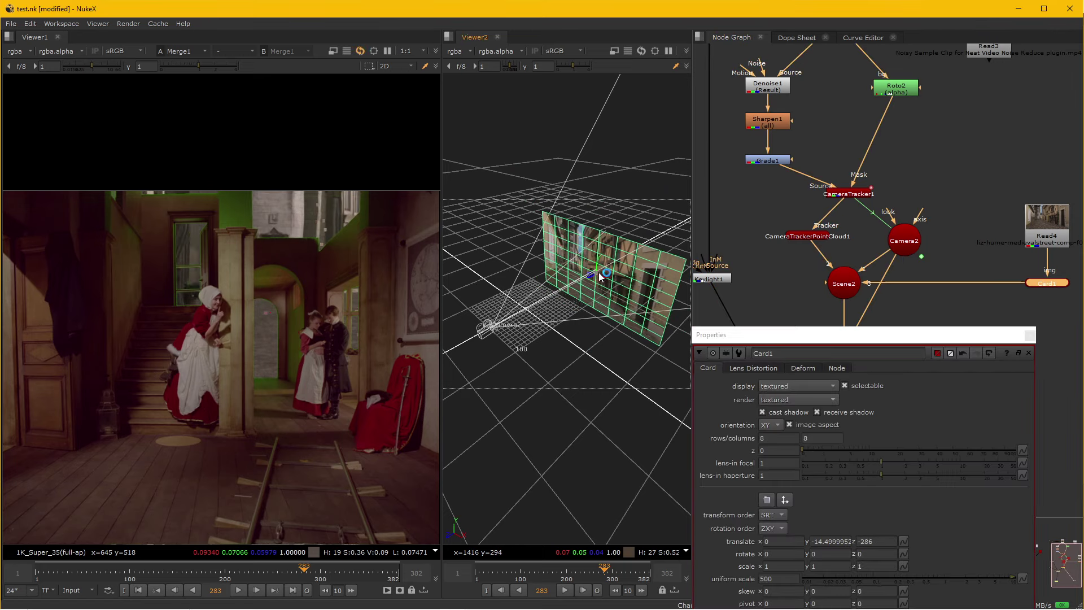
left_click_drag(600, 277, 613, 269)
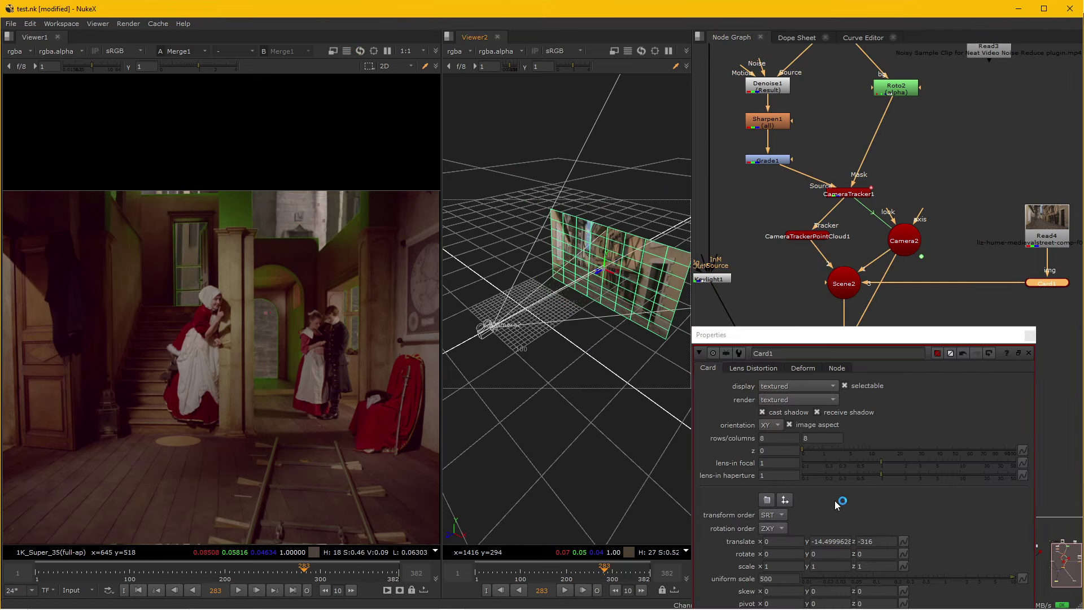
left_click(784, 573)
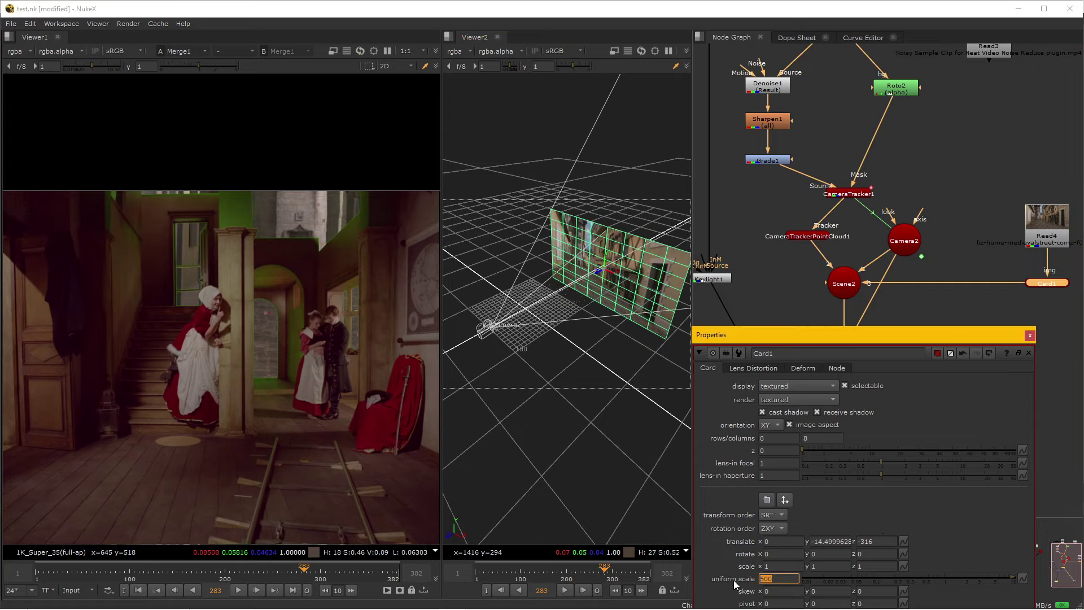
type("2")
key("Return")
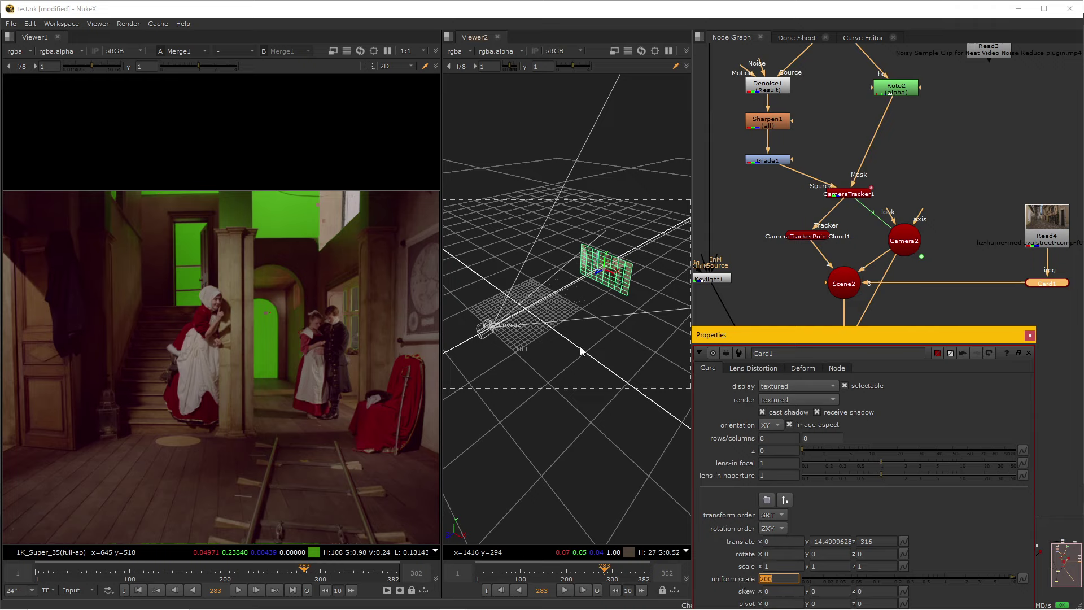
- Drag the card into the archway, near translate -56, -36, -316, checking at frame 122
left_click_drag(608, 284, 557, 275)
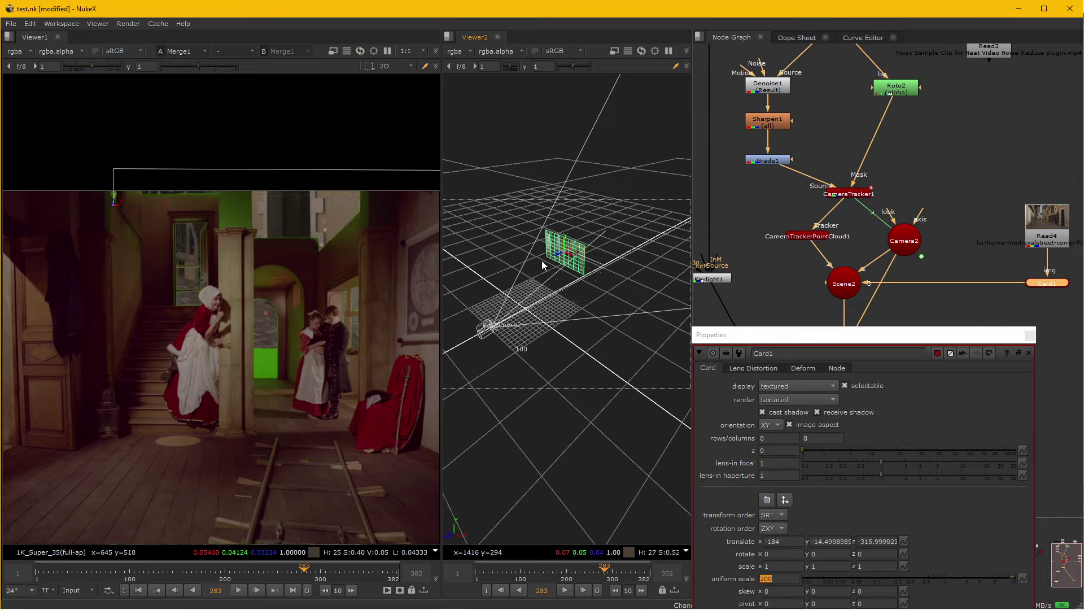
left_click_drag(557, 276, 540, 261)
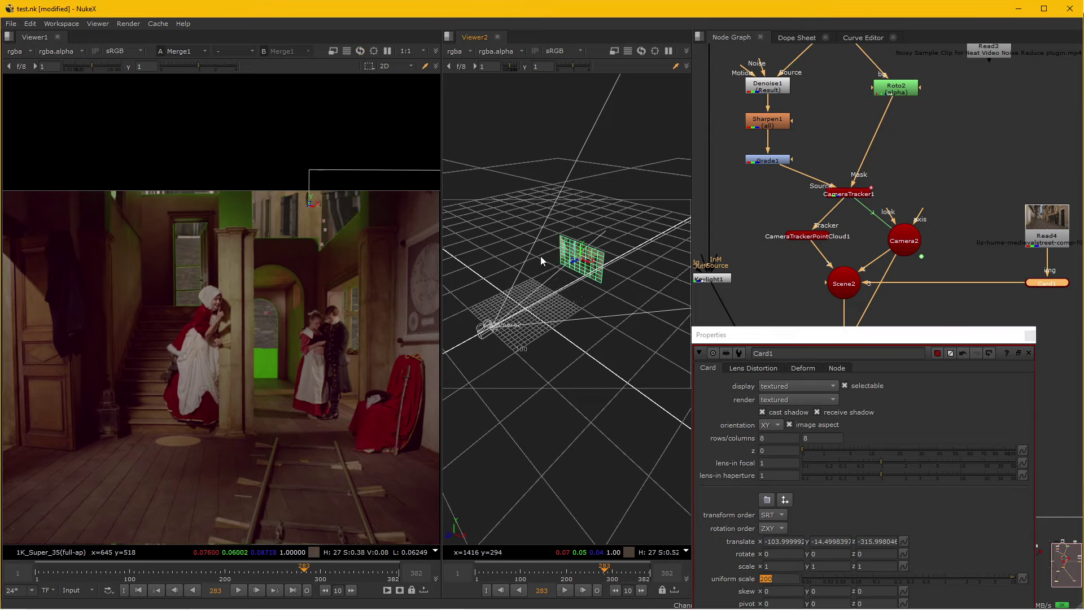
left_click_drag(310, 203, 315, 271)
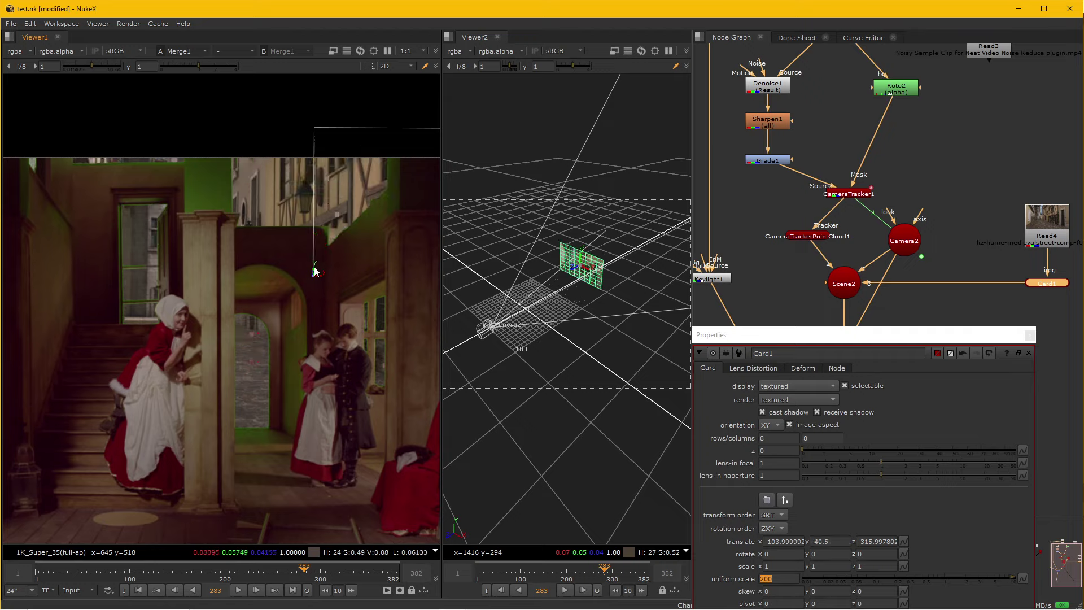
left_click_drag(586, 273, 590, 282)
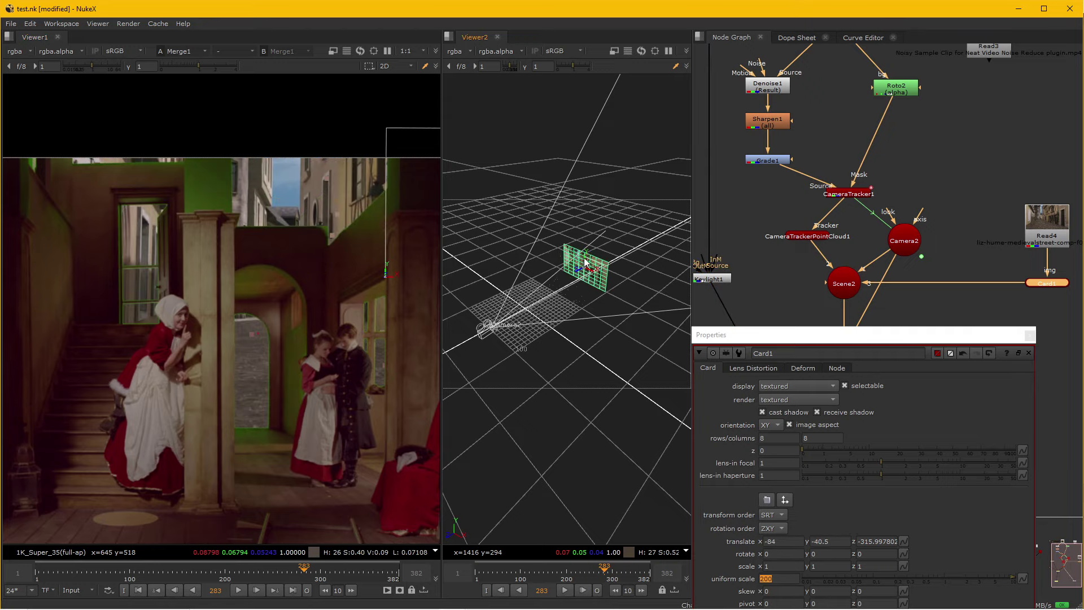
left_click_drag(586, 262, 585, 270)
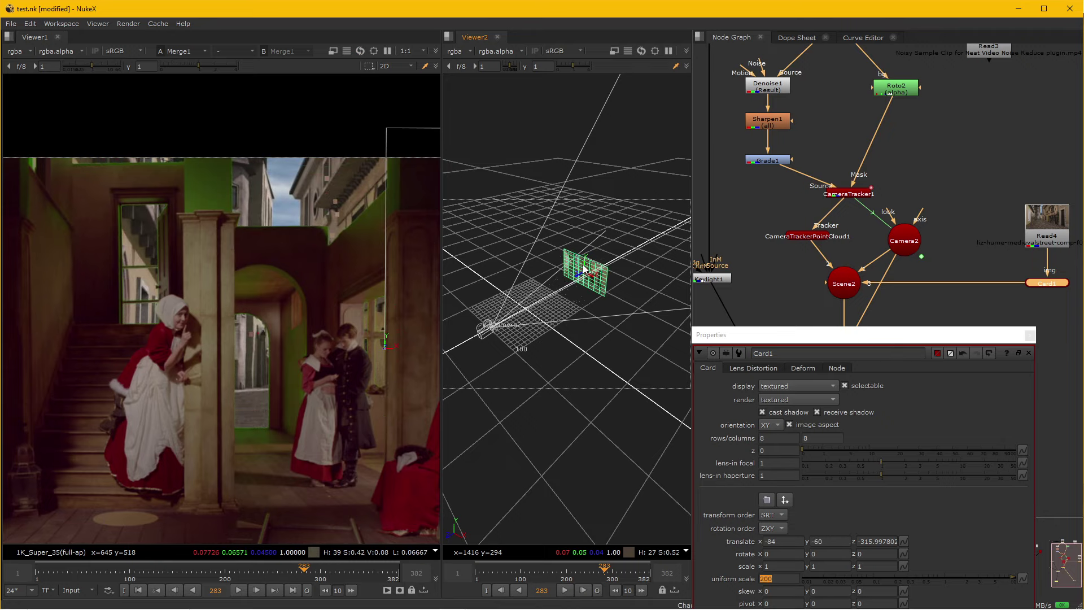
left_click_drag(595, 280, 588, 279)
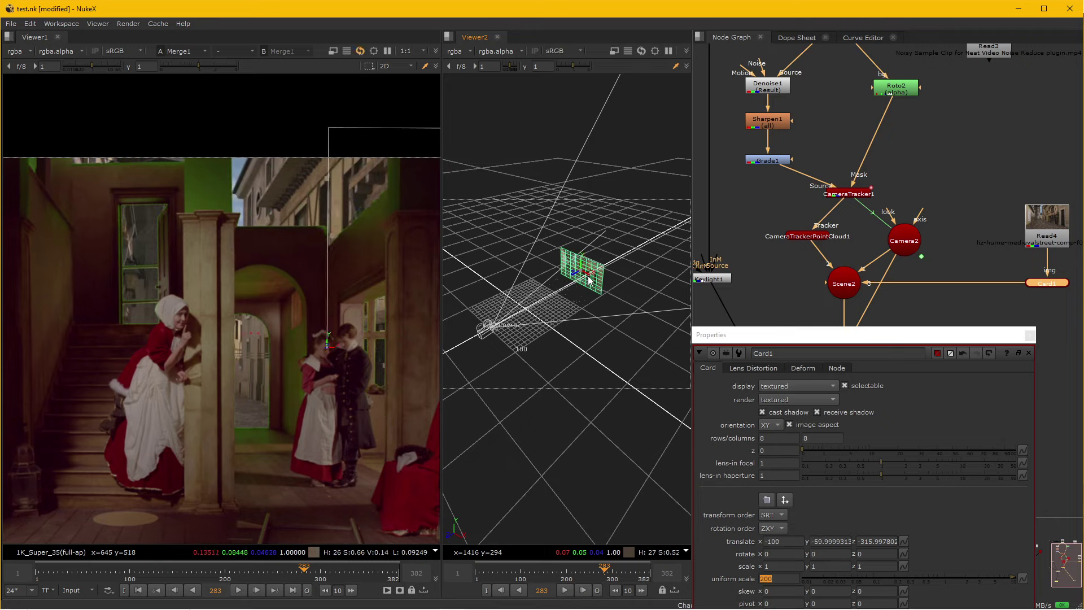
left_click(152, 571)
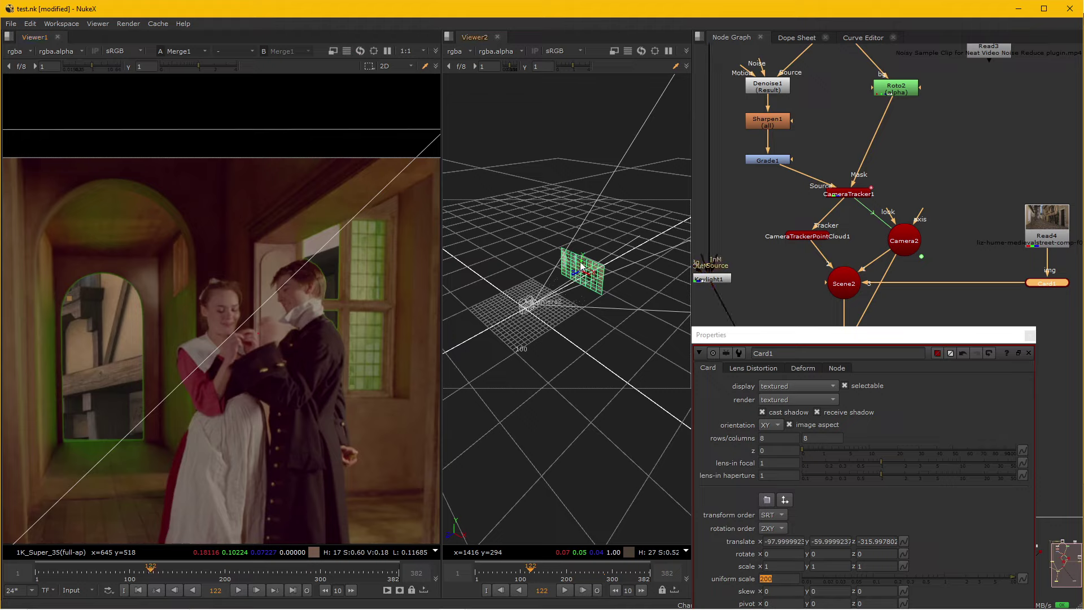
mouse_move(583, 271)
left_mouse_down()
mouse_move(586, 248)
mouse_move(602, 277)
left_mouse_up()
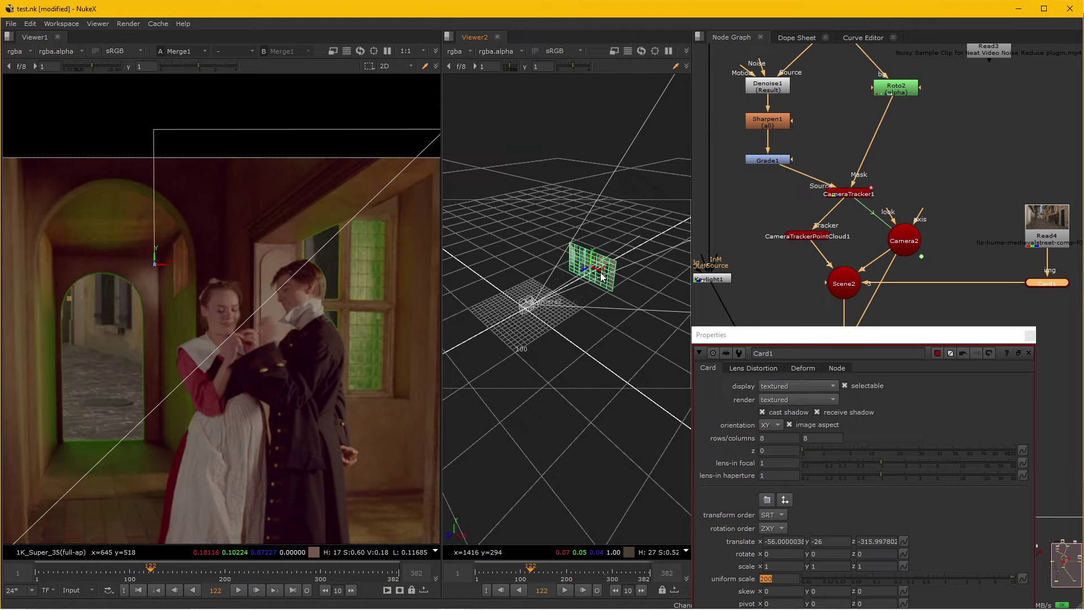
left_click_drag(592, 263, 593, 266)
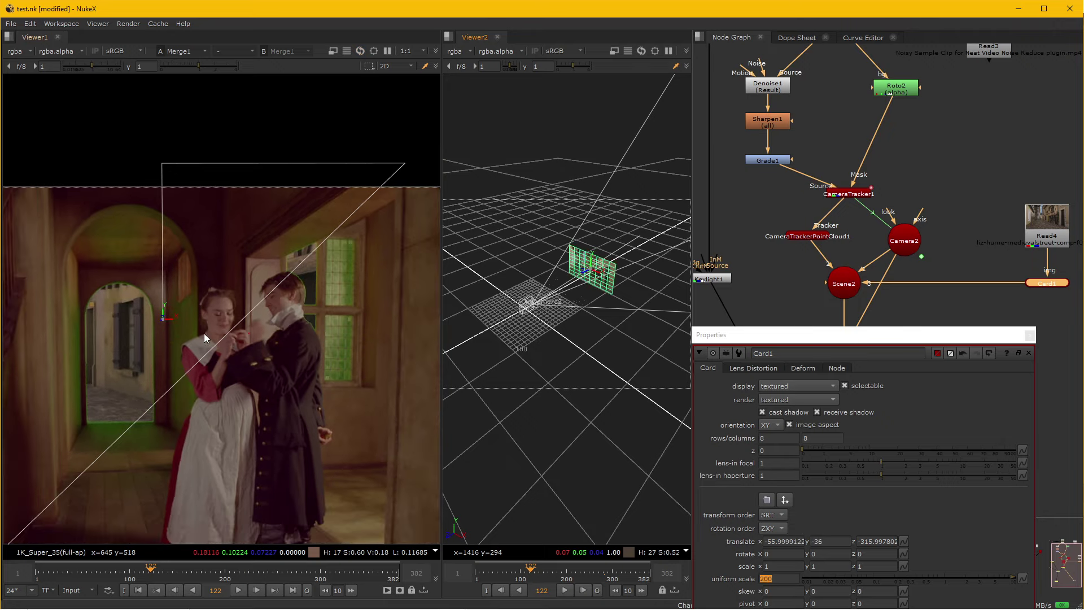
- Play through the shot to check the card's fit
mouse_move(210, 575)
left_mouse_down()
mouse_move(252, 572)
mouse_move(160, 576)
left_mouse_up()
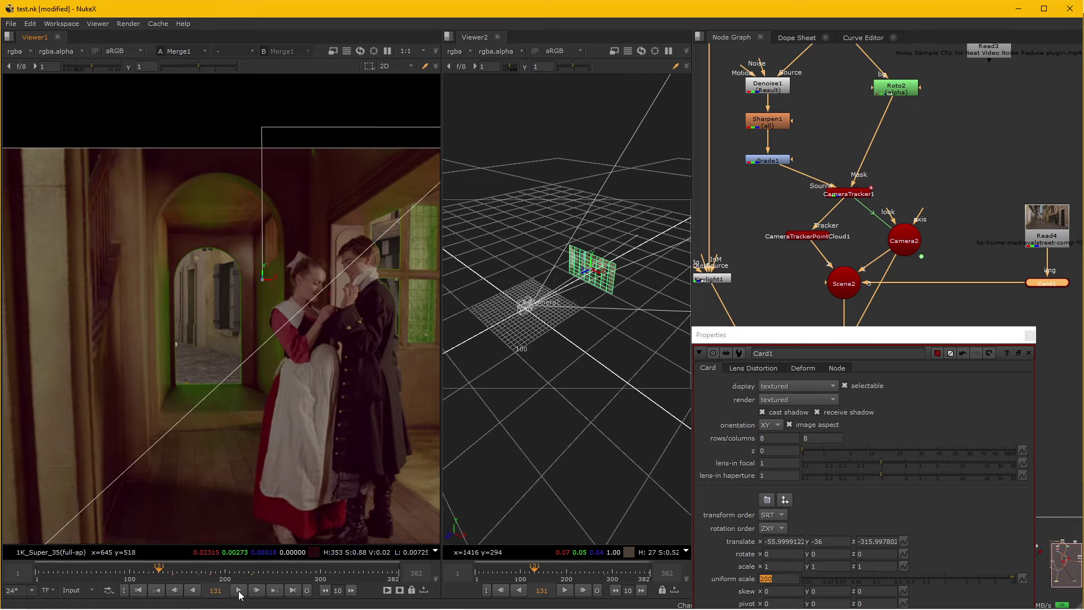
left_click(239, 591)
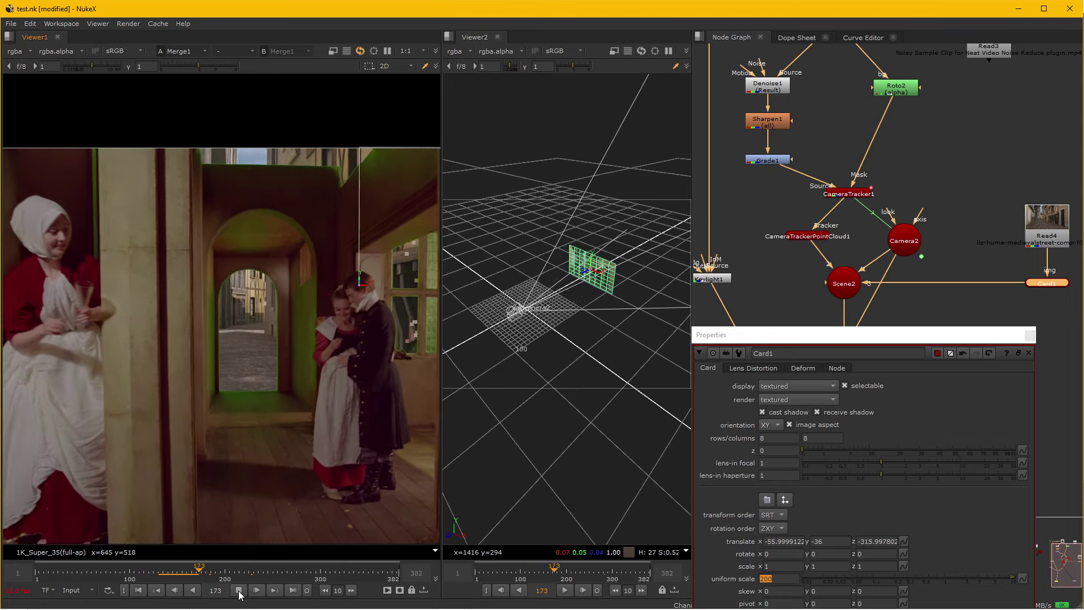
left_click(239, 591)
- Show the tracked point cloud in 3D, select the camera, and close the card settings
left_click_drag(870, 342, 553, 400)
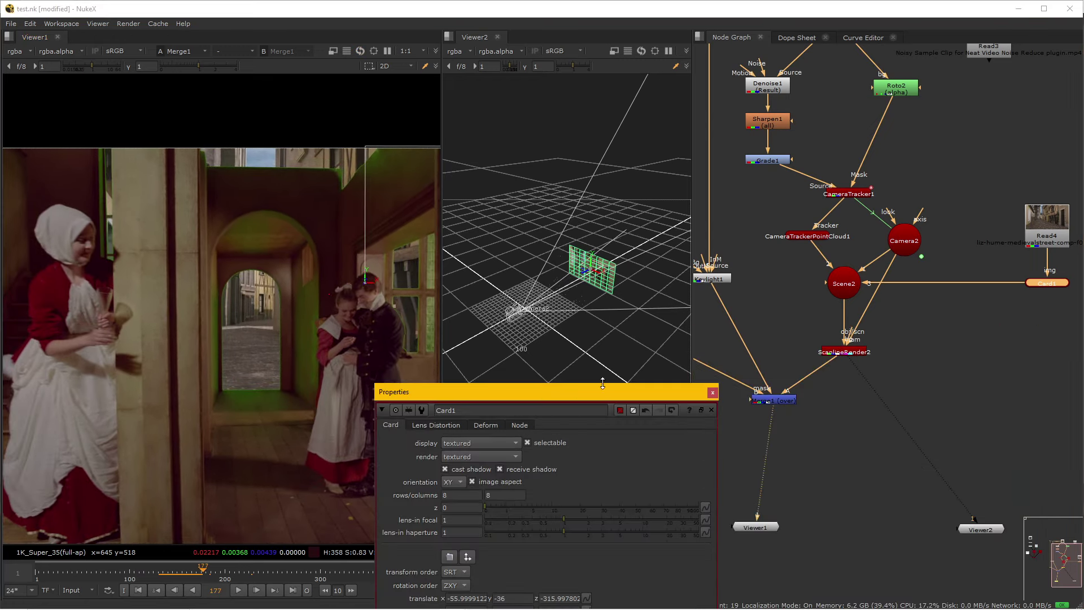
scroll(868, 405, "up", 2)
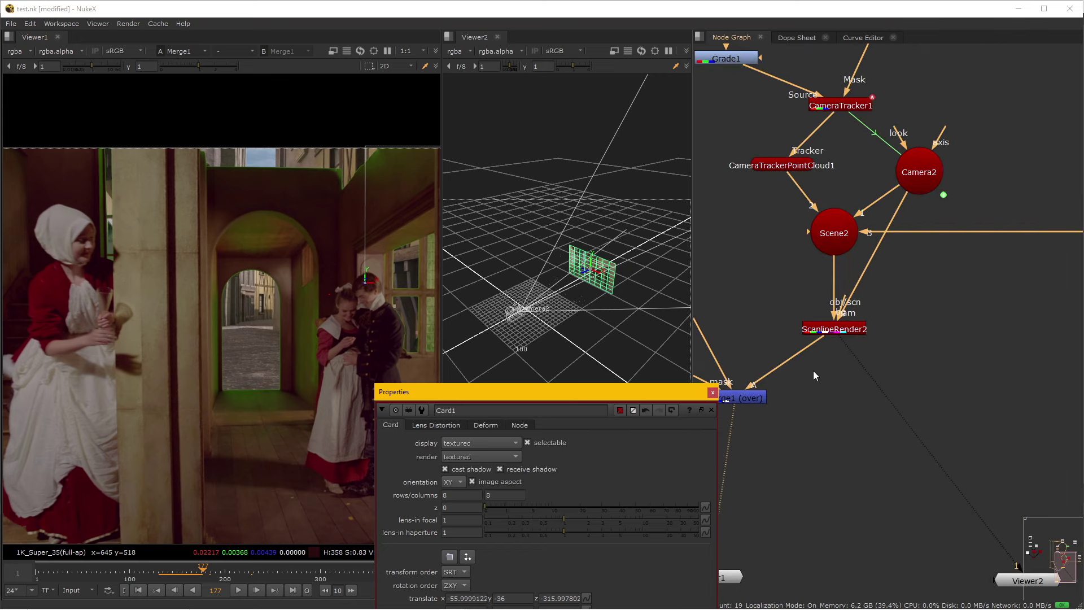
left_click_drag(819, 370, 896, 392)
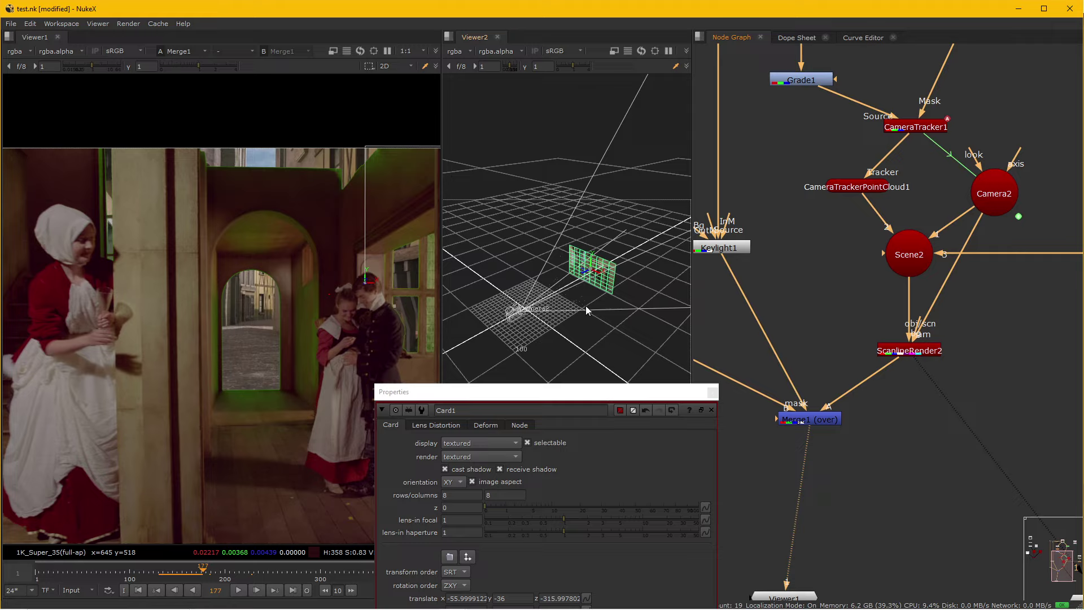
left_click(868, 192)
mouse_move(614, 330)
left_mouse_down()
mouse_move(564, 341)
mouse_move(719, 316)
left_mouse_up()
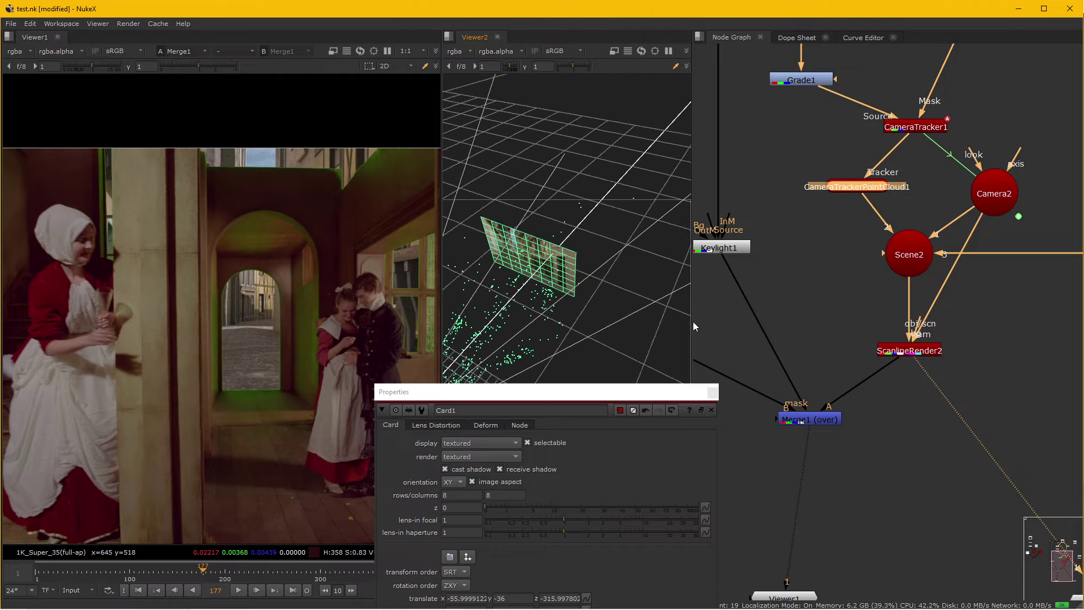
left_click(600, 321)
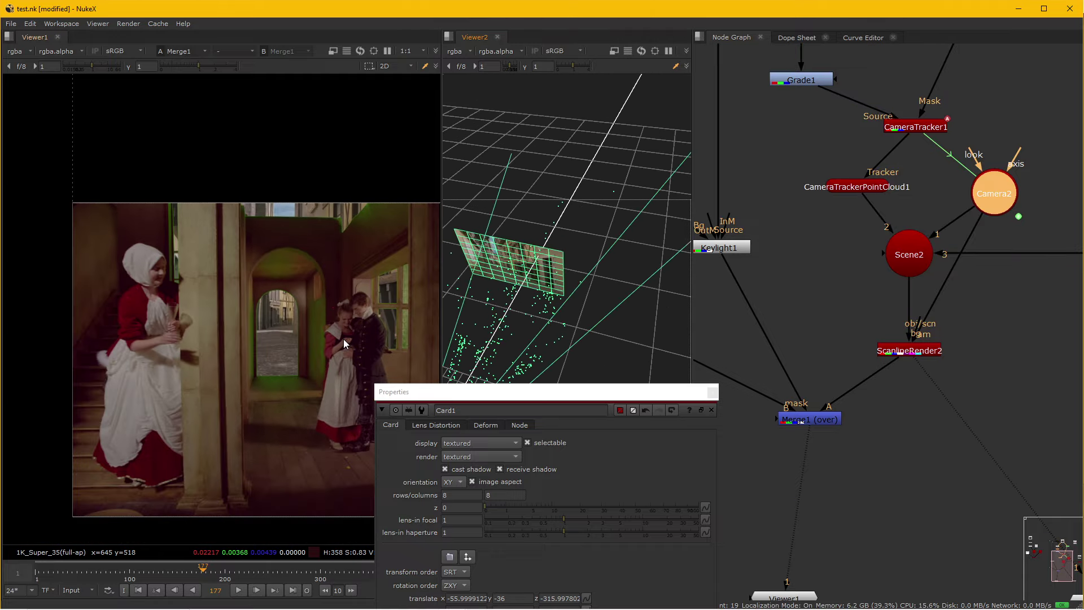
scroll(343, 338, "up", 2)
scroll(245, 338, "up", 2)
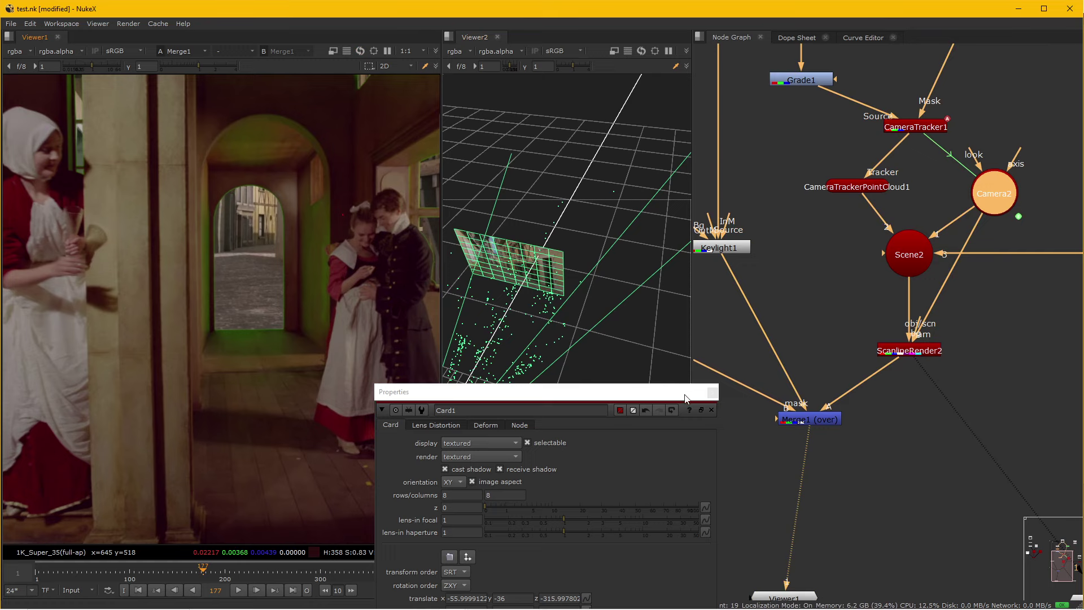
left_click(712, 392)
- Scrub through the shot and settle on frame 272
scroll(218, 343, "up", 1)
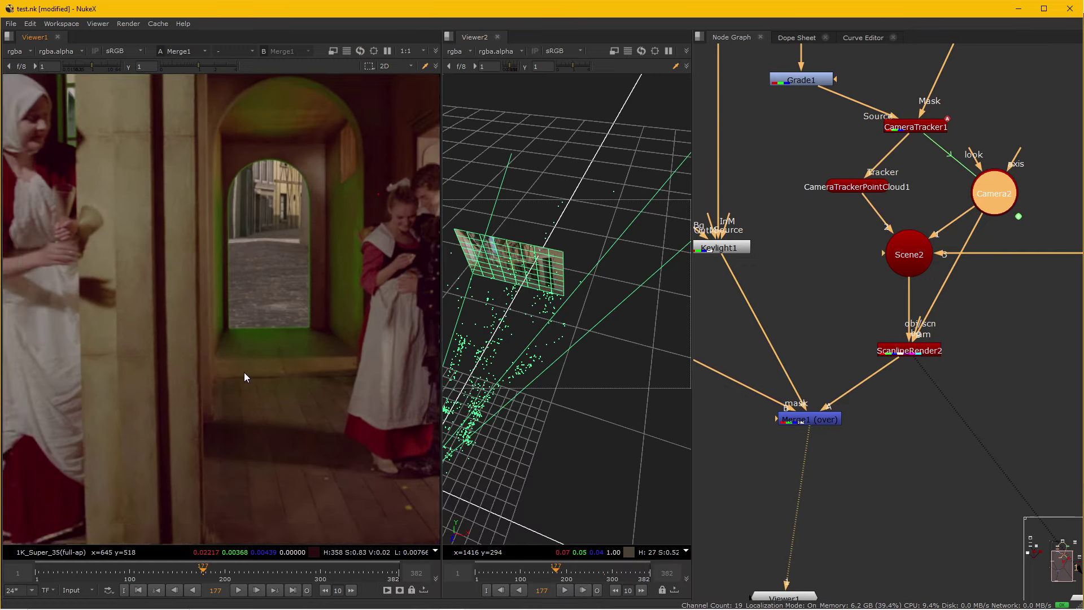
scroll(244, 377, "down", 2)
scroll(181, 467, "down", 1)
left_click_drag(778, 377, 823, 489)
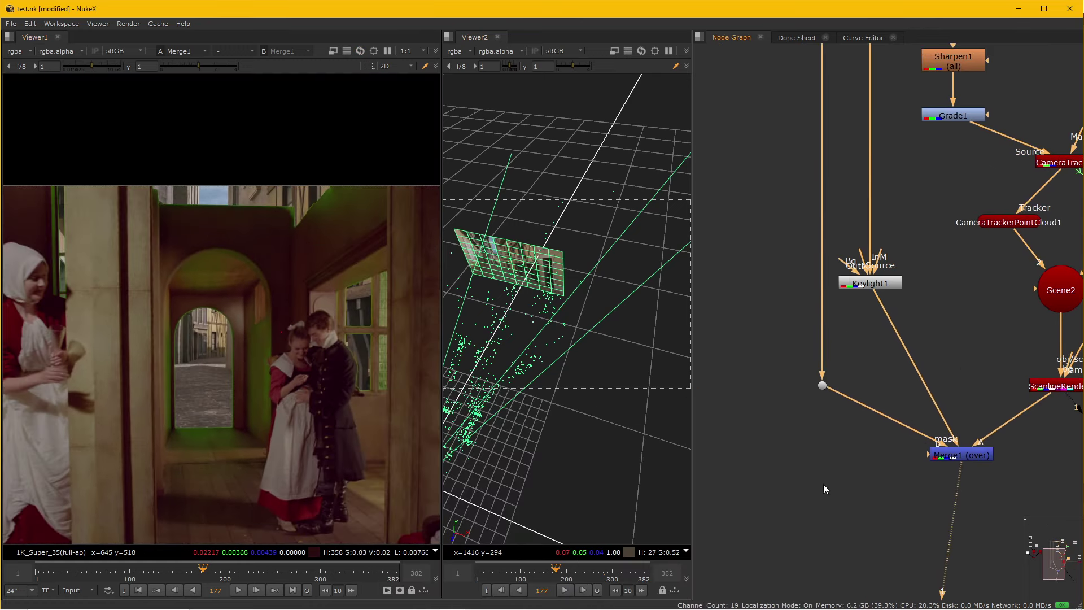
left_click_drag(170, 569, 314, 572)
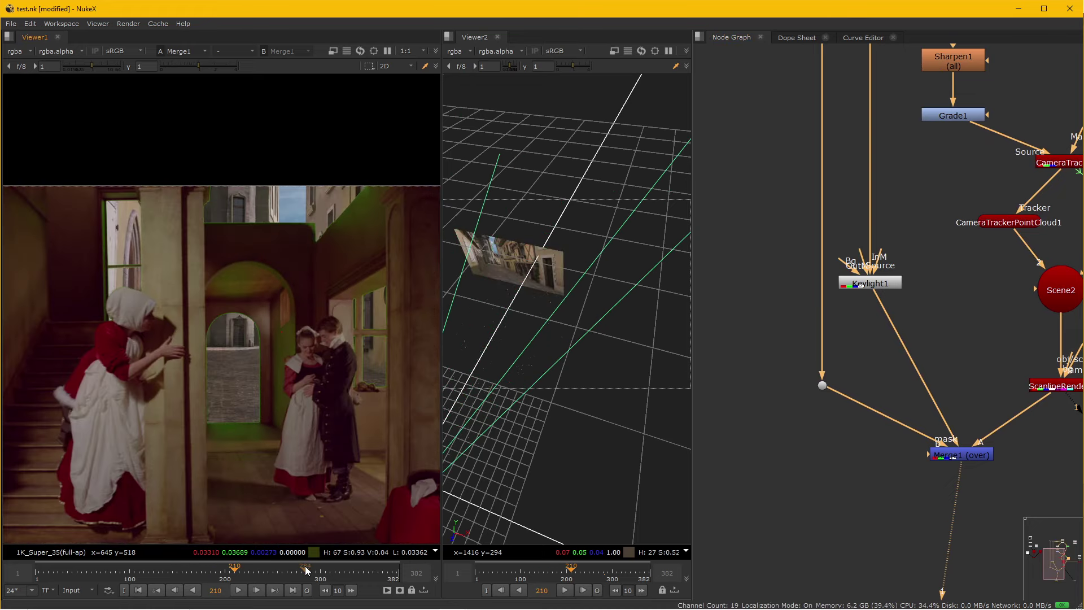
left_click(228, 570)
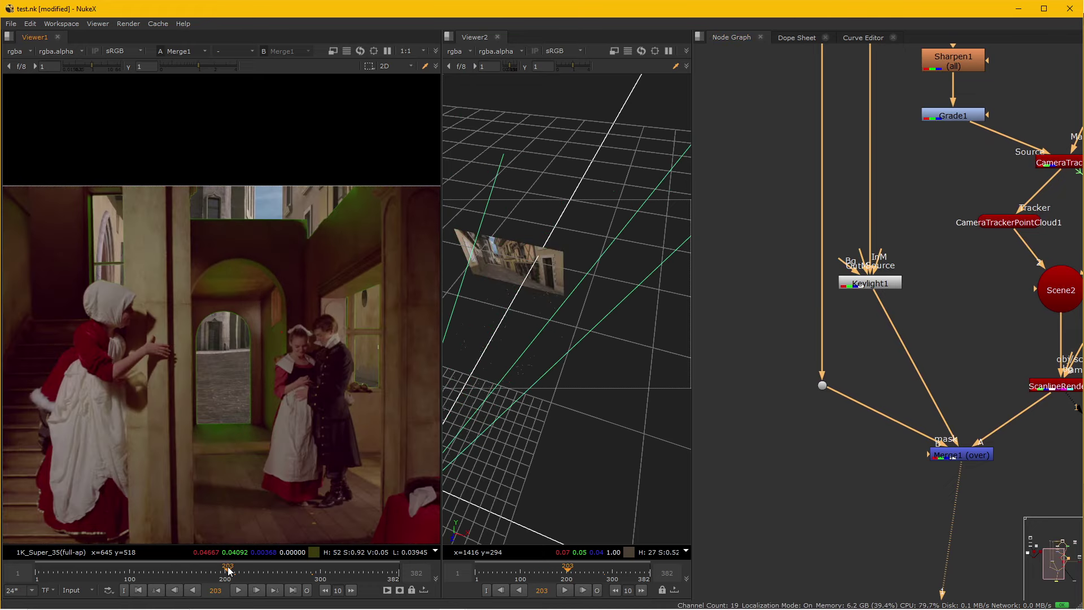
left_click(295, 571)
- Copy the despill expression line from the notes and return to the node graph
left_click(350, 597)
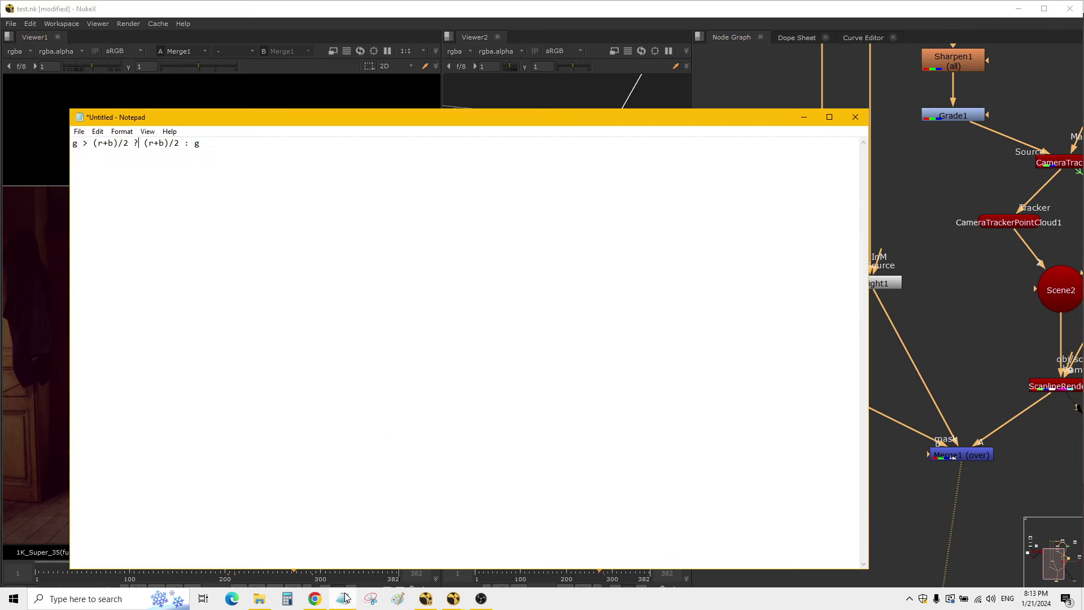
left_click_drag(224, 152, 3, 156)
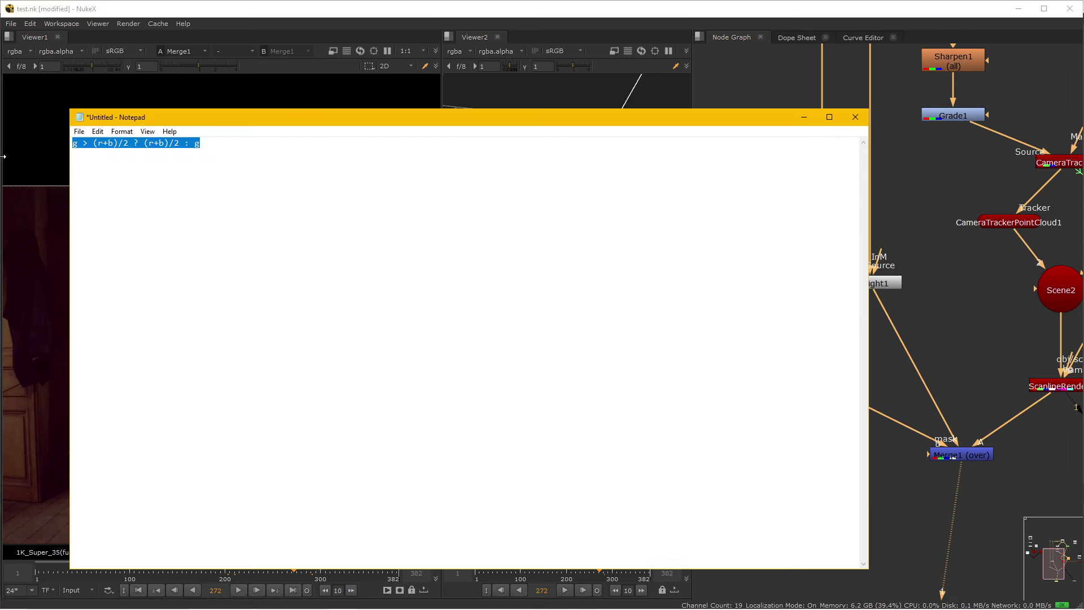
left_click(916, 338)
- Create an Expression node and insert it on Merge1's B input
key("Tab")
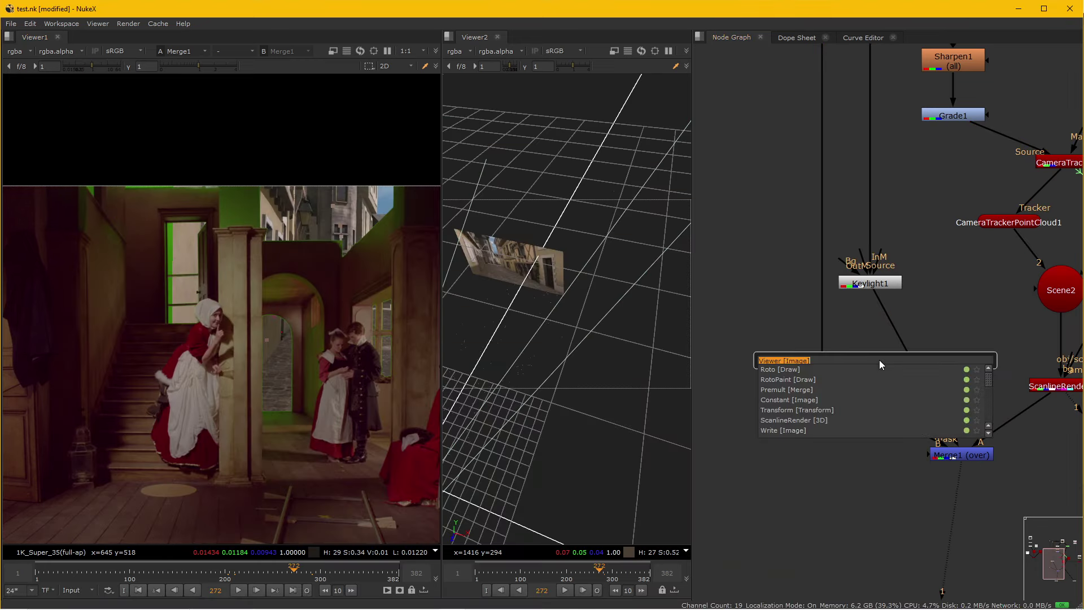
type("exore")
key("BackSpace")
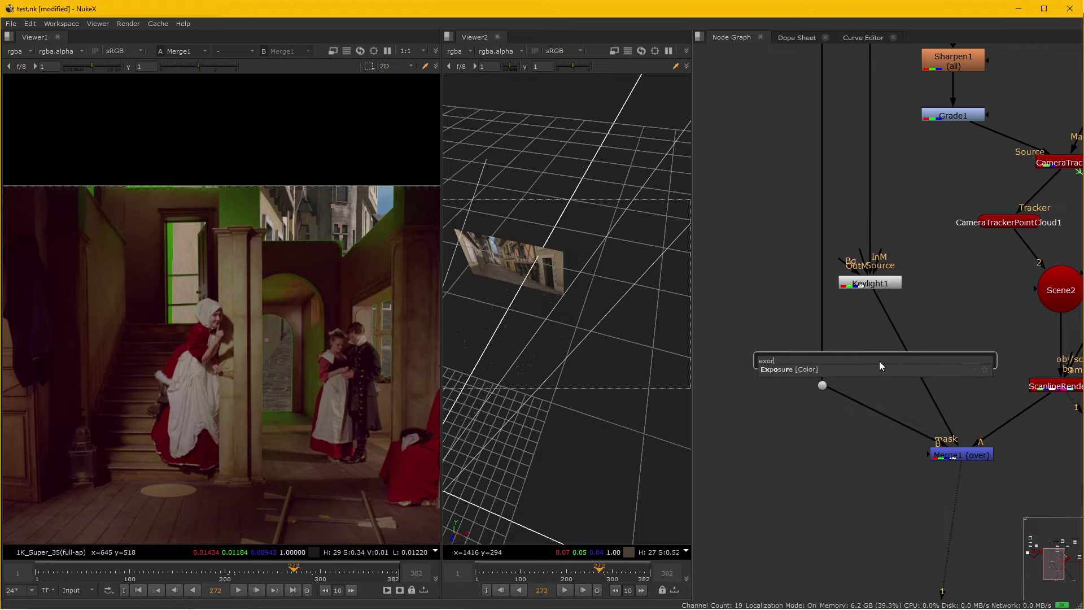
key("BackSpace")
key("BackSpace")
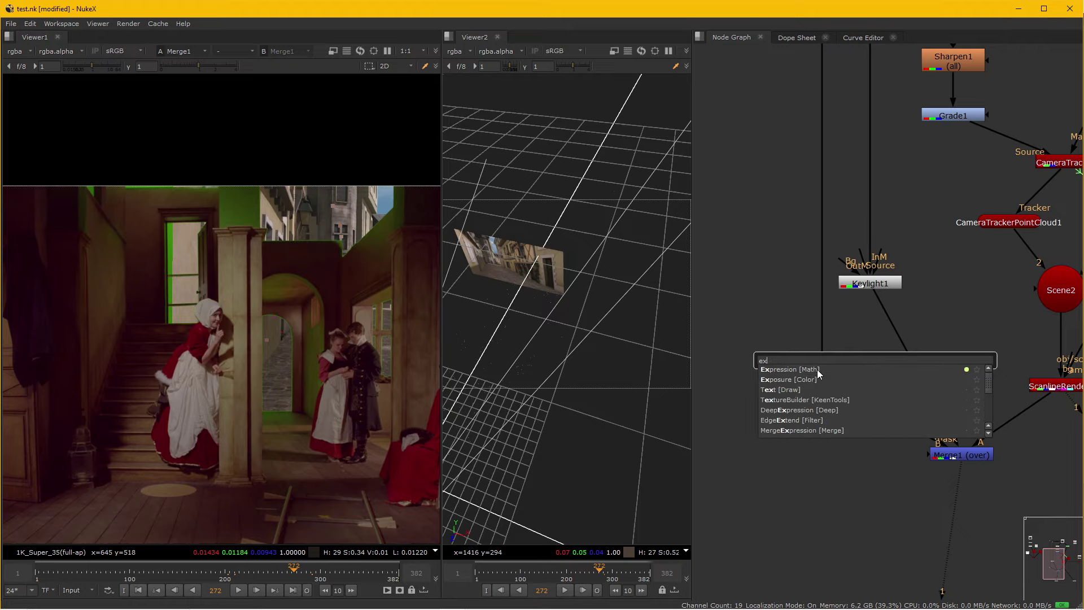
left_click(817, 370)
left_click_drag(884, 374, 838, 458)
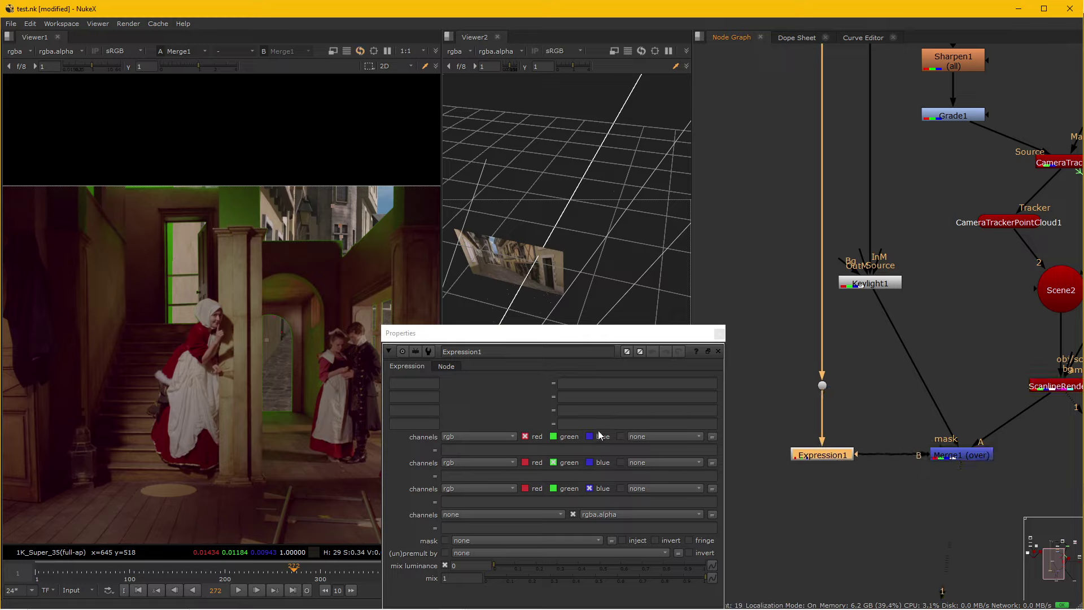
- Set its second channel to g > (r+b)/2 ? (r+b)/2 : g and toggle it to compare
left_click(462, 475)
type("g > (r+b)/2 ? (r+b)/2 : g")
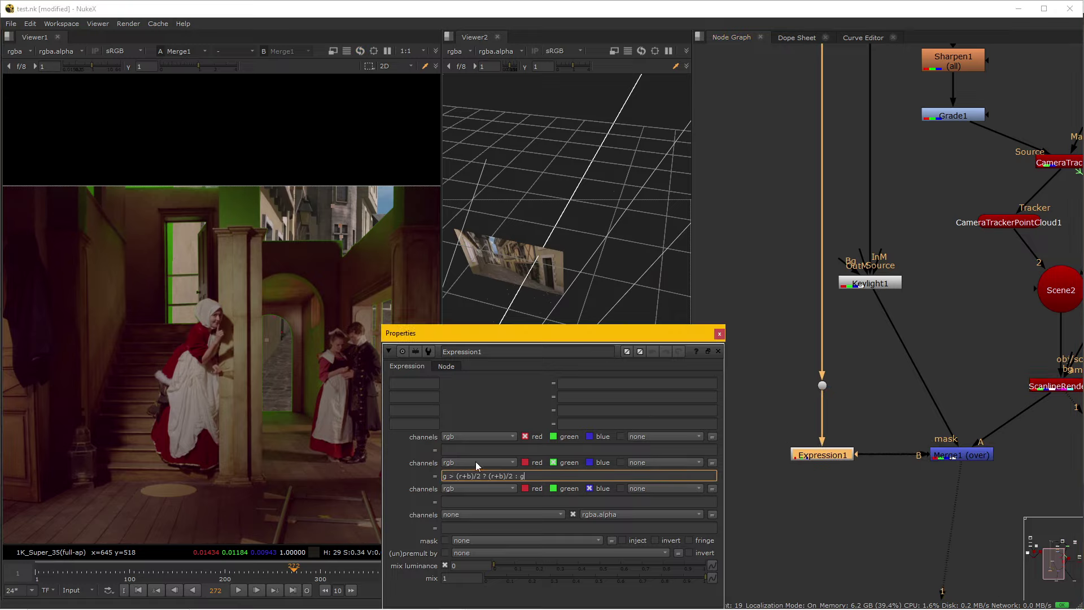
left_click_drag(583, 339, 633, 227)
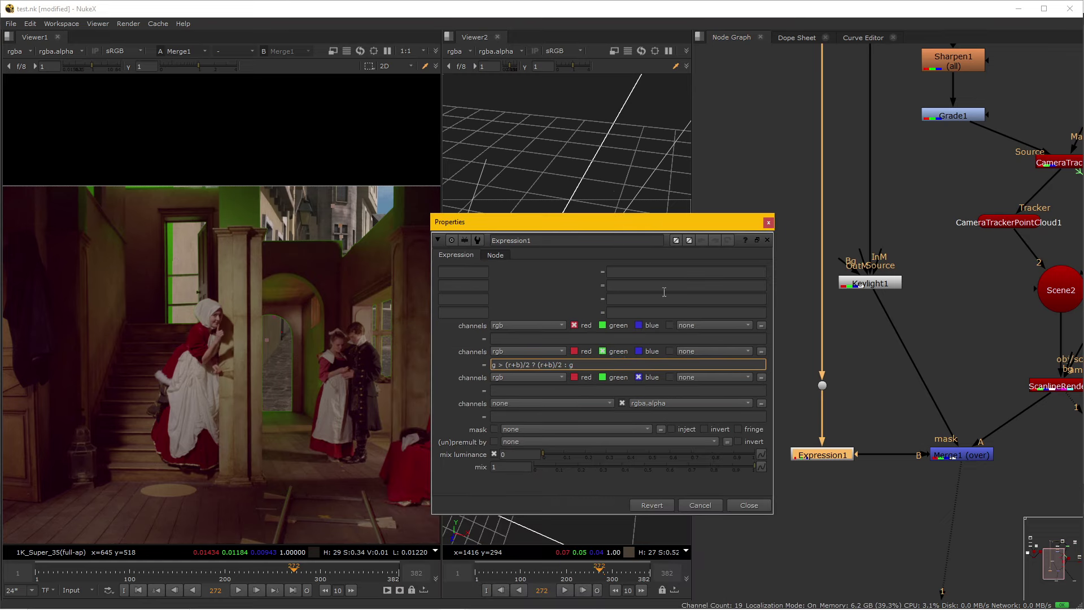
left_click(744, 507)
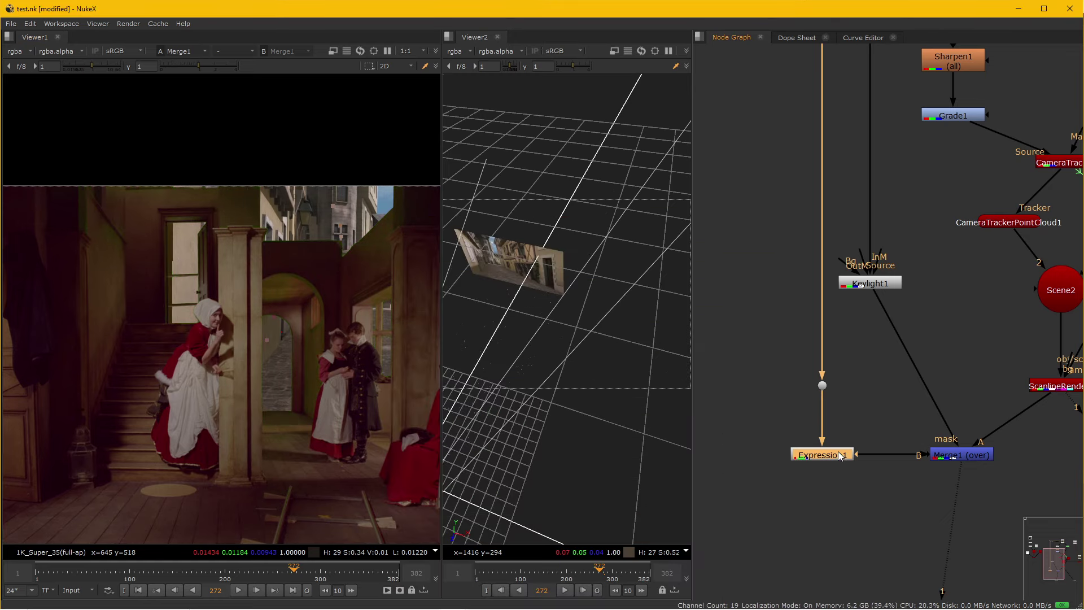
key("d")
key("d")
key("d")
key("d")
key("d")
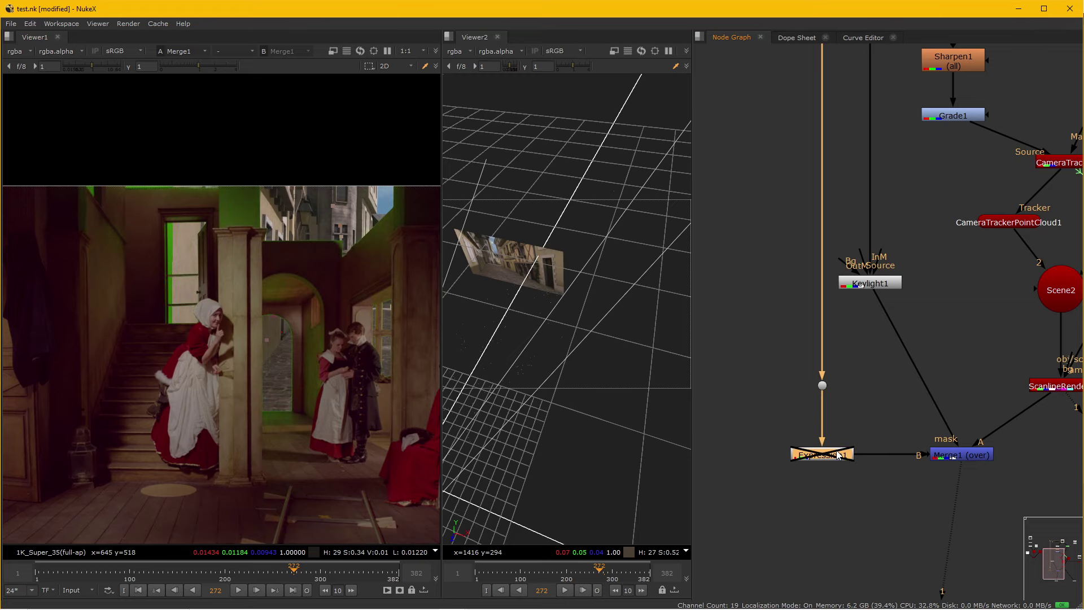
- Switch to the screen recorder, then bring NukeX back to the front
left_click(496, 601)
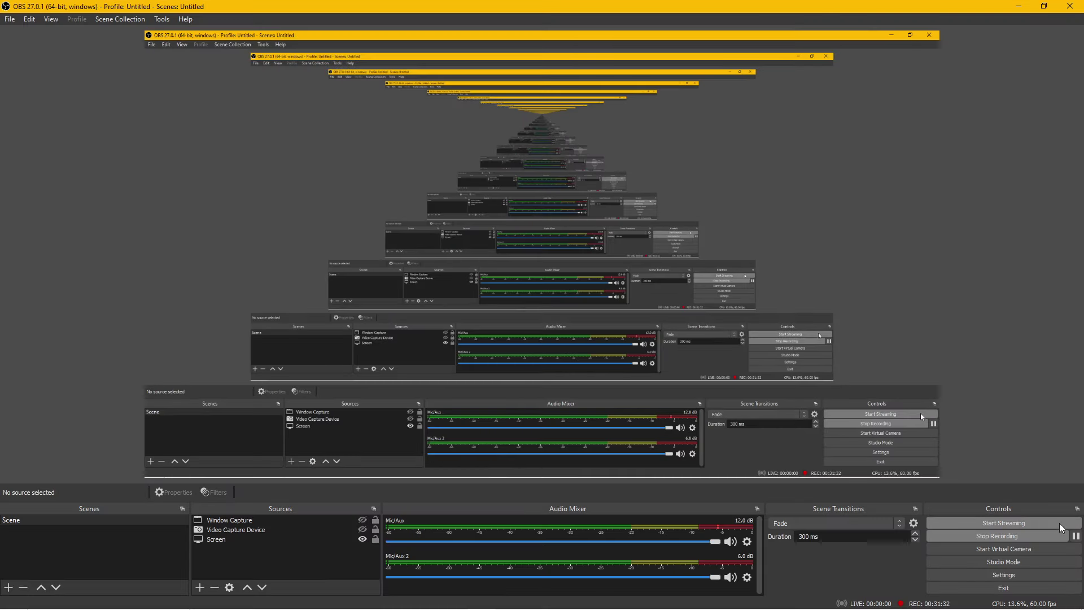
mouse_move(454, 598)
left_click(498, 564)
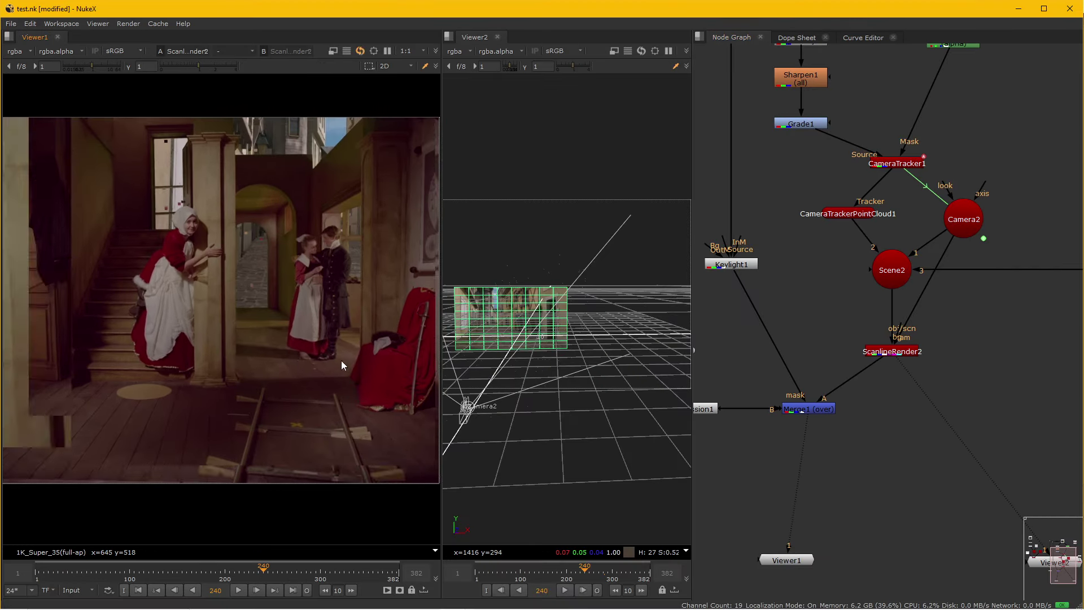
- Play back the despilled comp and stop at frame 141
left_click(240, 590)
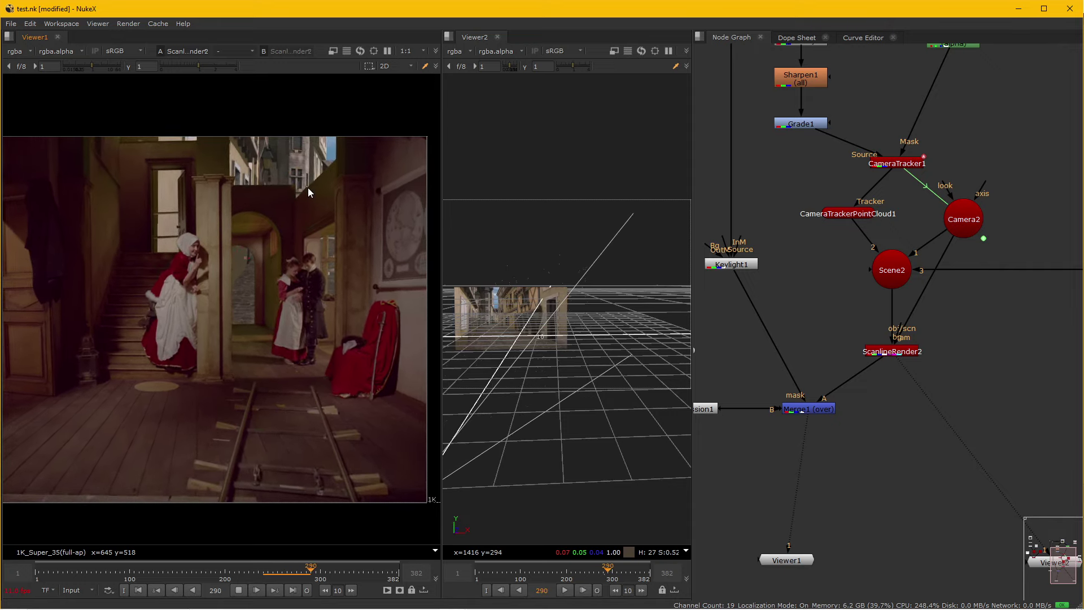
left_click(274, 575)
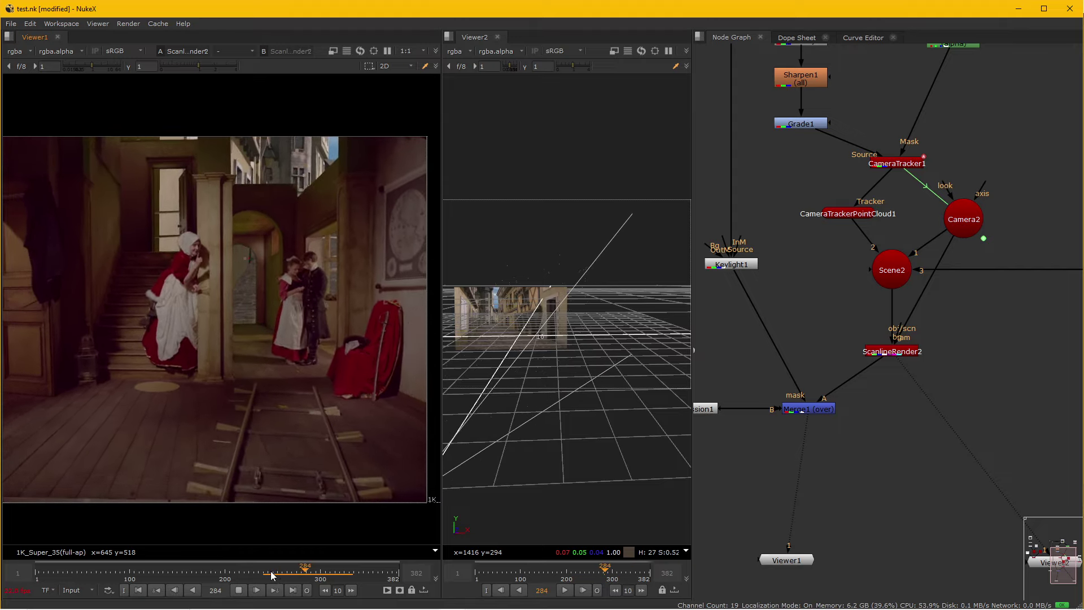
left_click(207, 573)
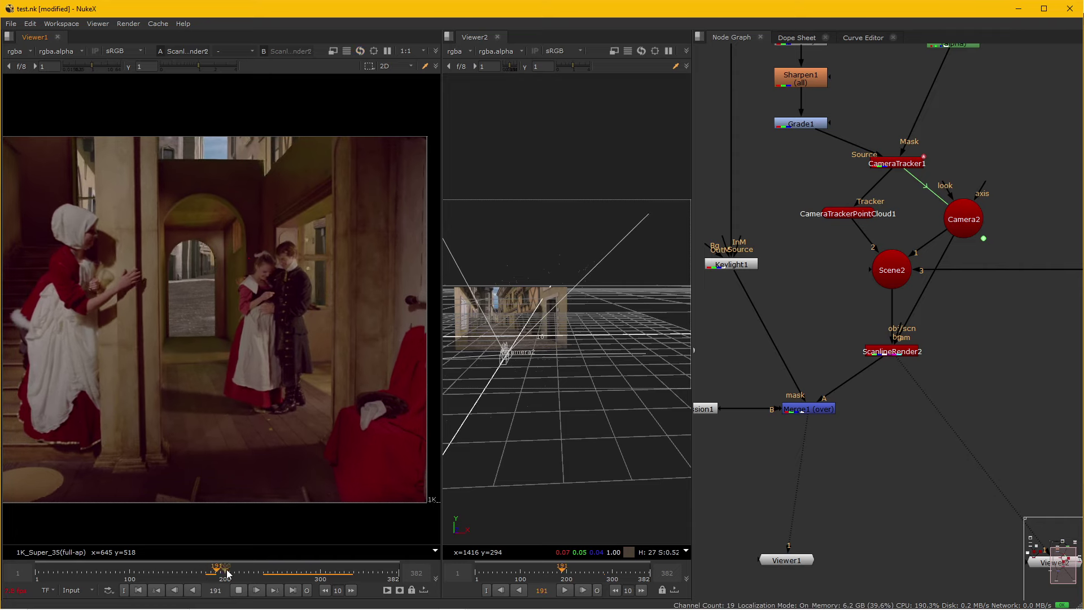
left_click(253, 589)
left_click(169, 573)
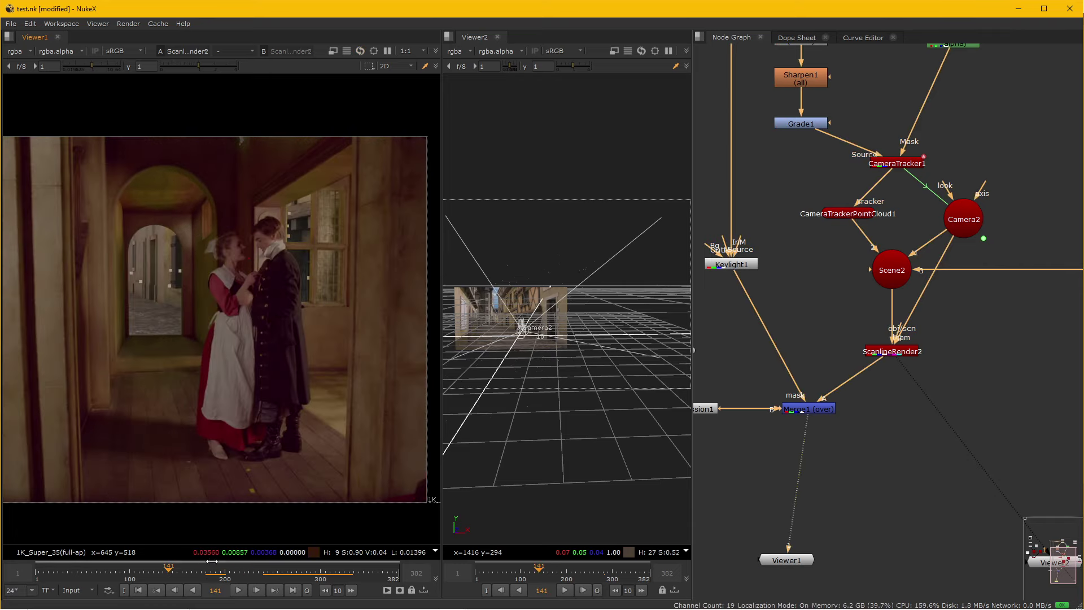
- Move ScanlineRender2 slightly up in the node graph
left_click_drag(950, 337, 747, 341)
left_click_drag(836, 321, 959, 294)
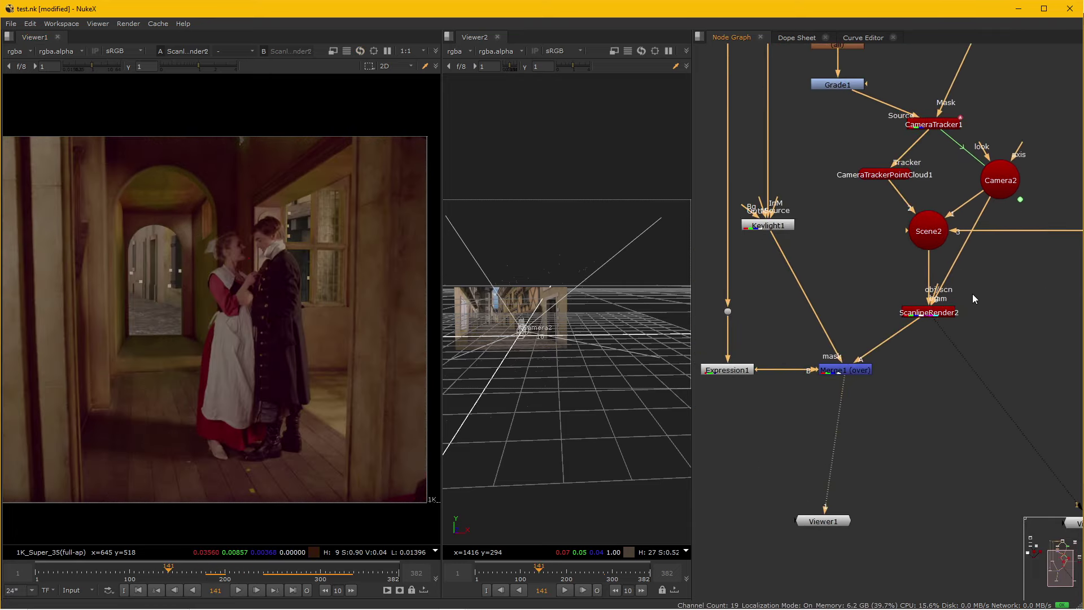
left_click(931, 312)
scroll(932, 317, "up", 2)
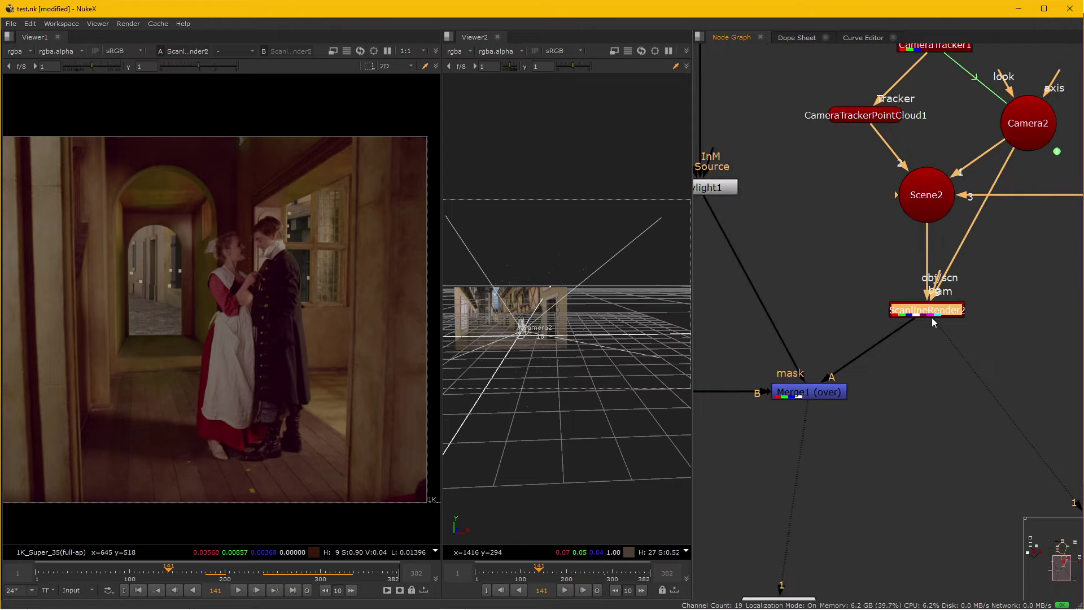
left_click_drag(933, 317, 933, 294)
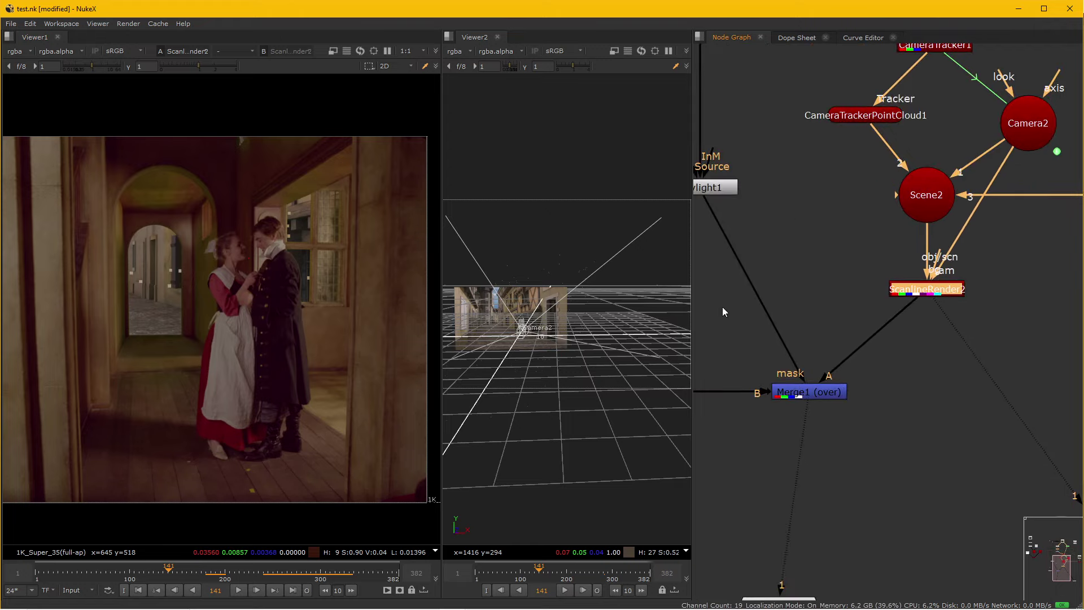
left_click_drag(724, 312, 744, 315)
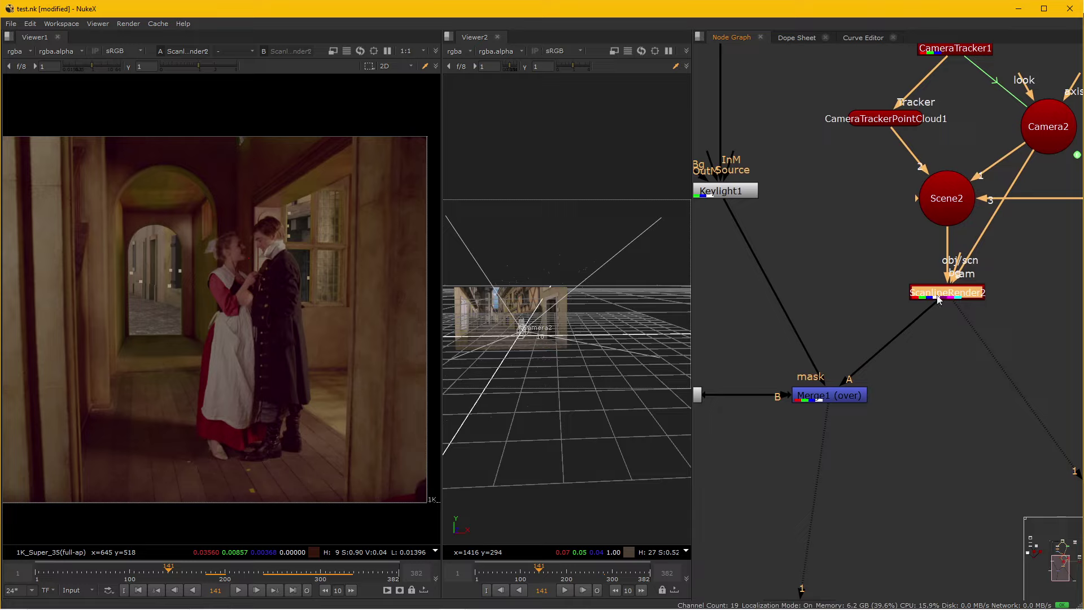
- Add a Reformat node under ScanlineRender2 with output format 1K_Super_35(full-ap)
key("Tab")
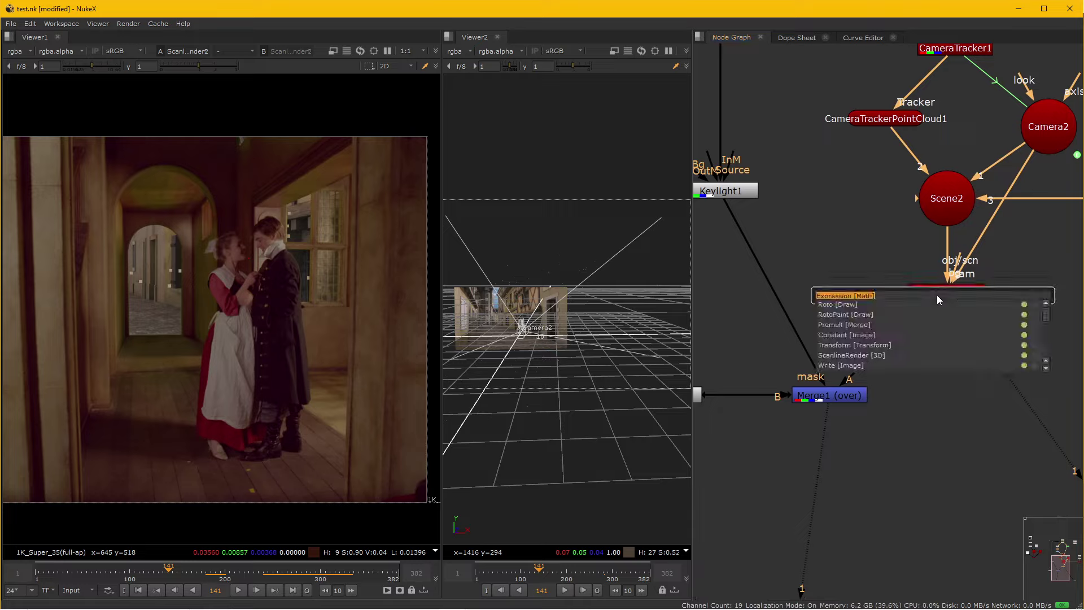
type("reform")
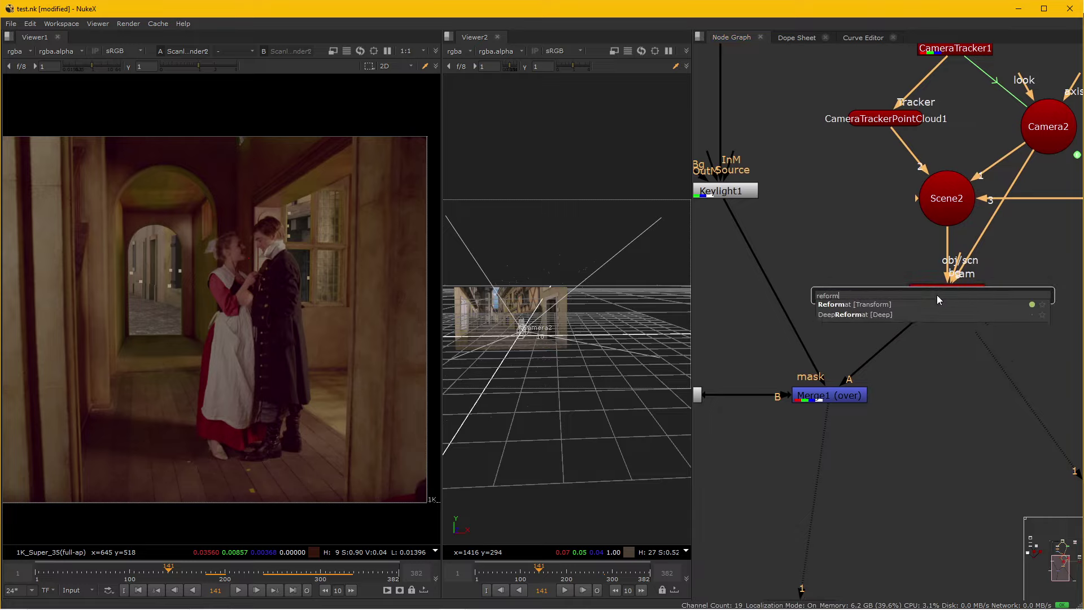
key("Return")
left_click_drag(953, 316, 953, 362)
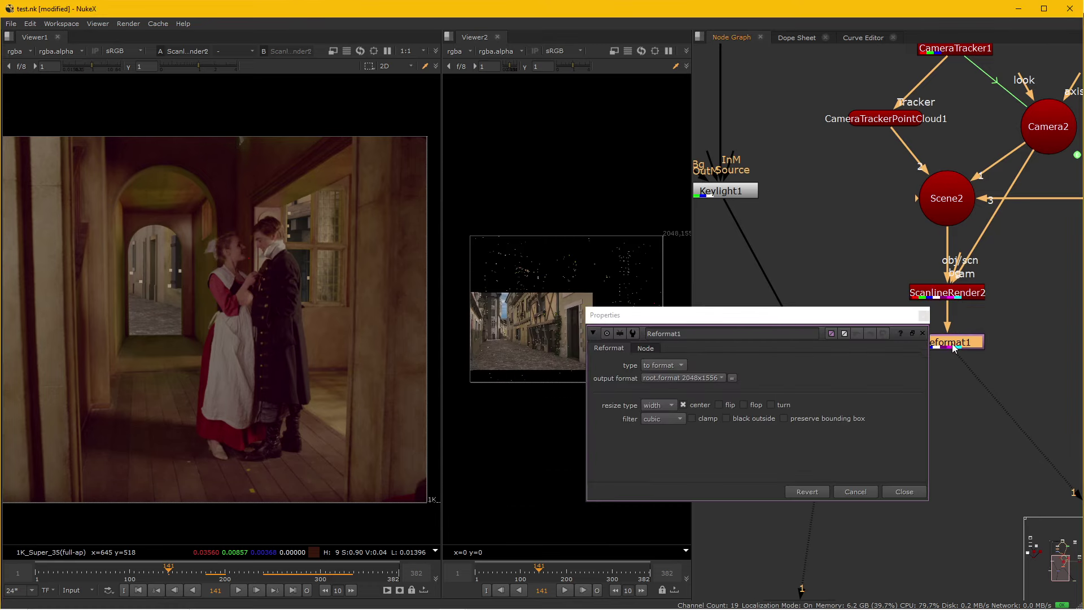
key("Tab")
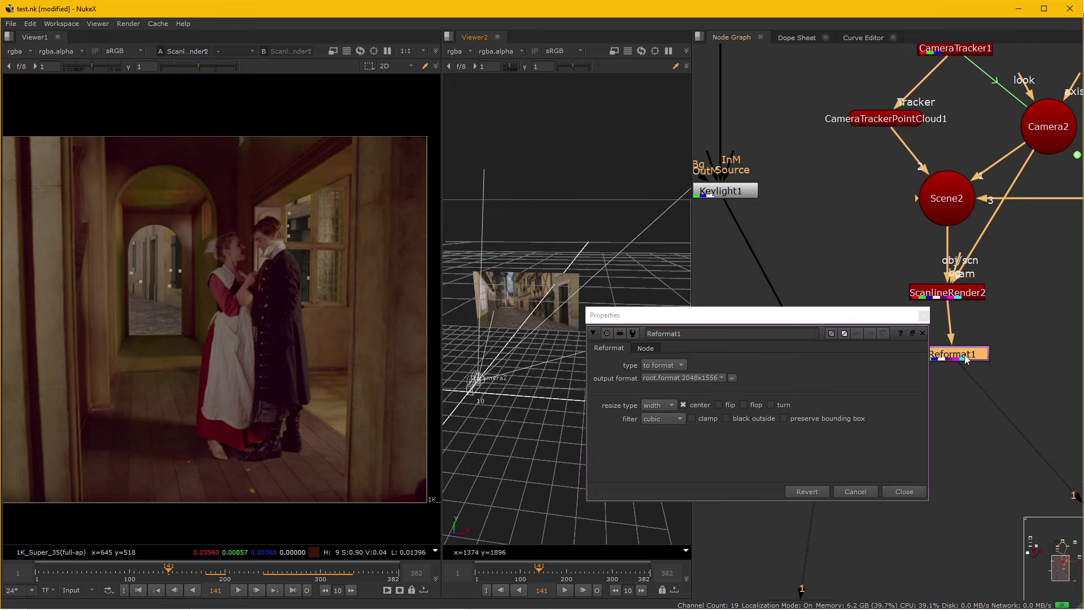
scroll(692, 374, "down", 15)
left_click(692, 374)
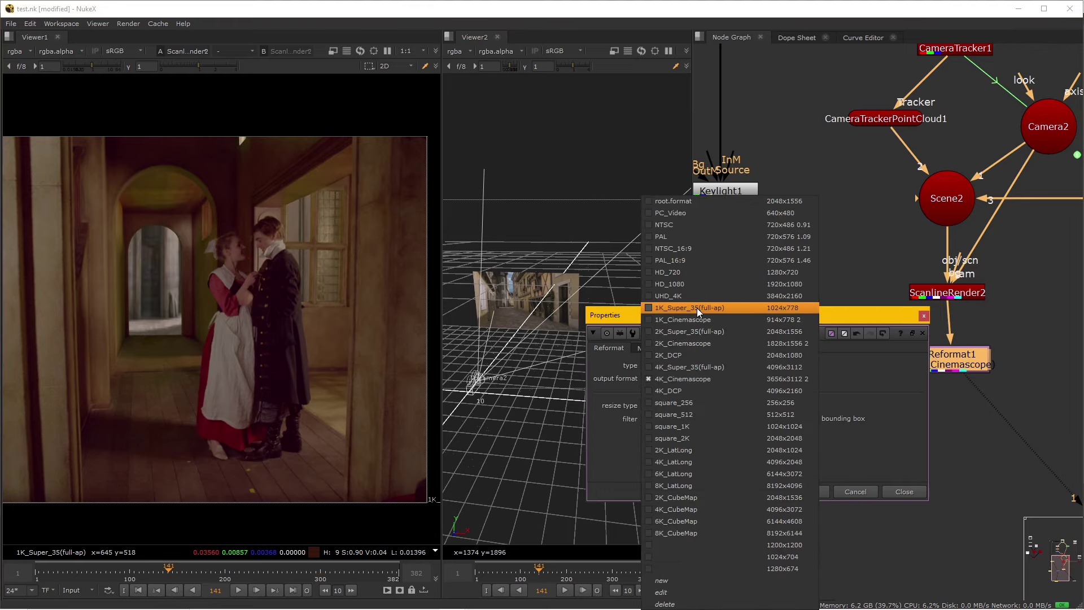
left_click(768, 307)
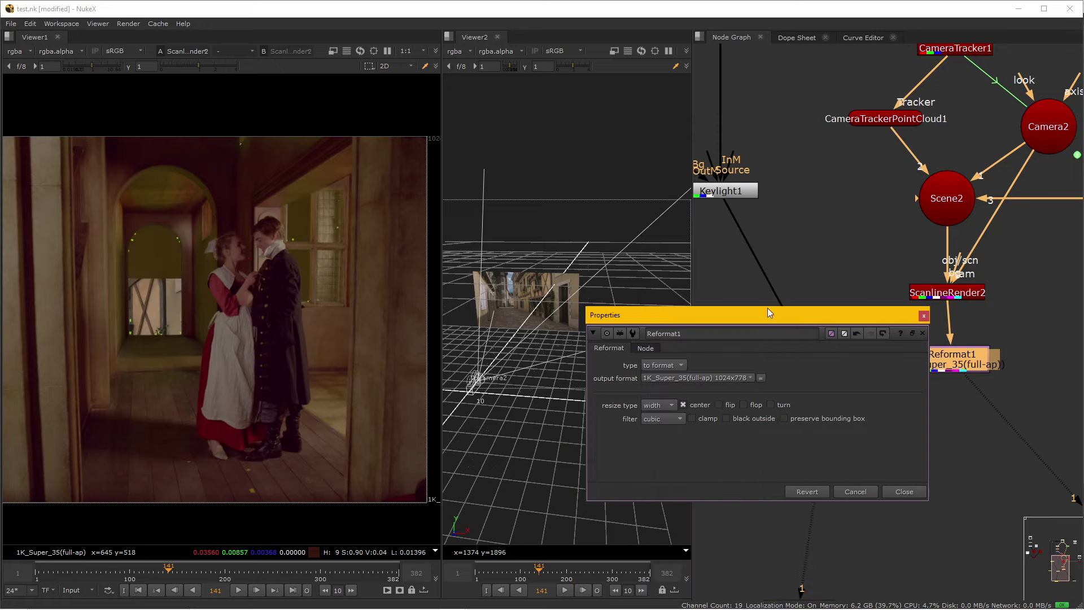
- Close the properties, go to frame 72, and bring Read4 and Card1 into view
left_click(903, 492)
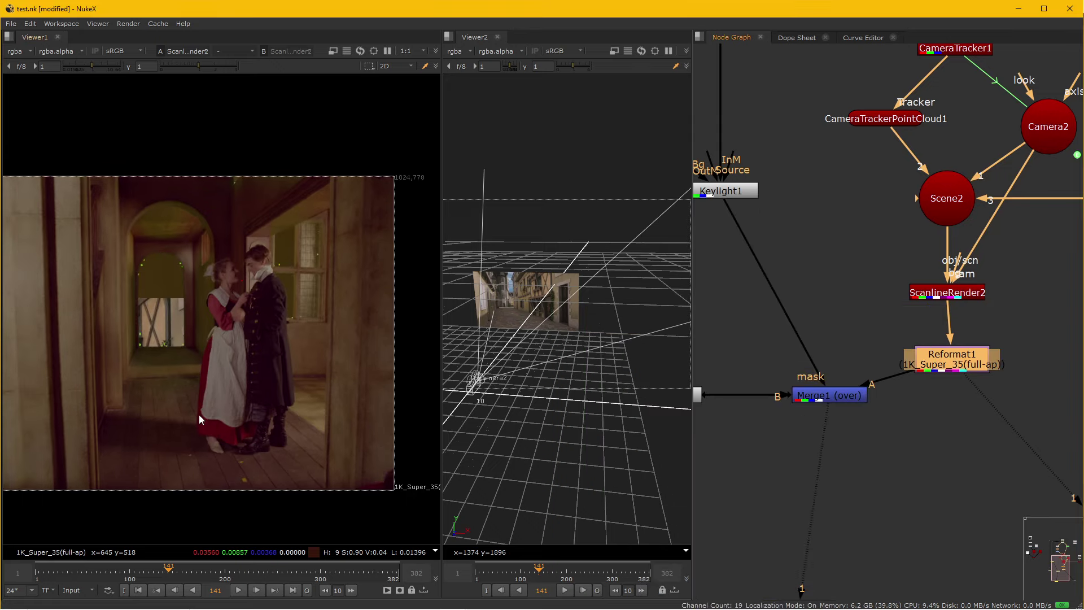
scroll(889, 393, "down", 1)
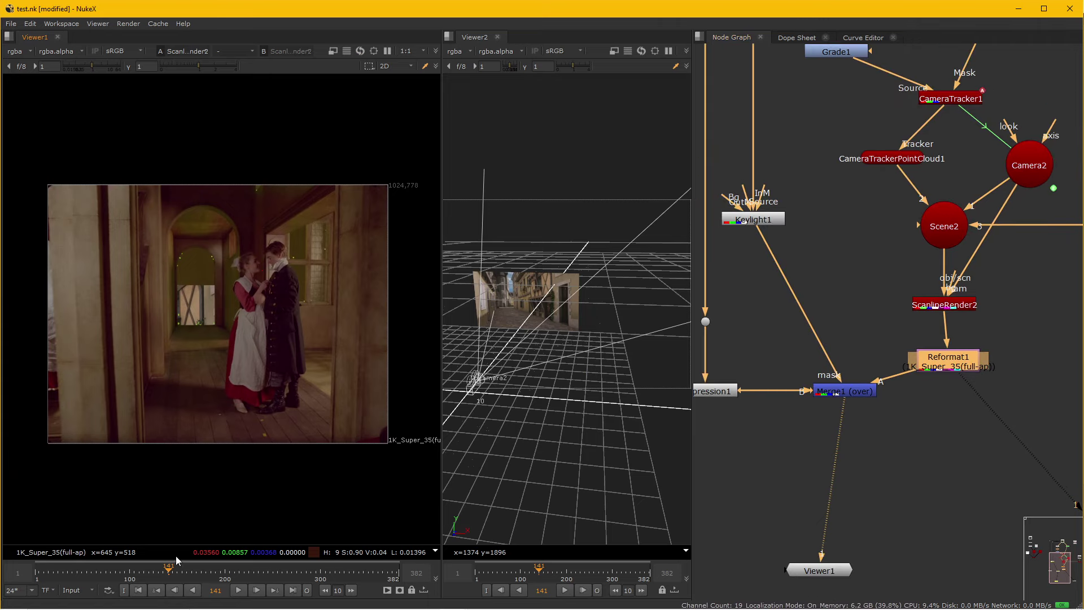
left_click(105, 576)
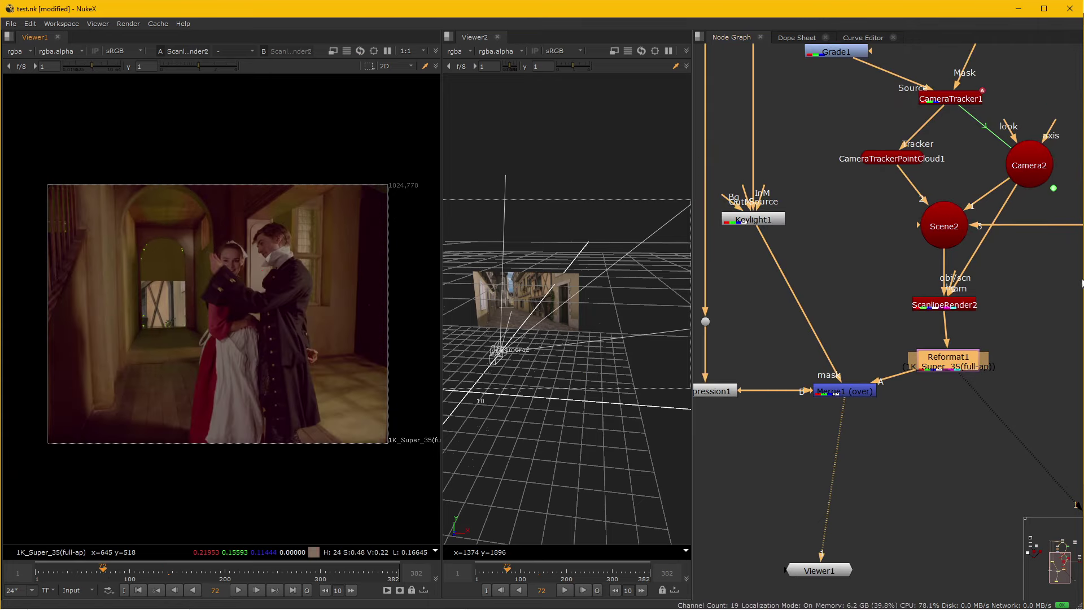
left_click_drag(1030, 325, 839, 365)
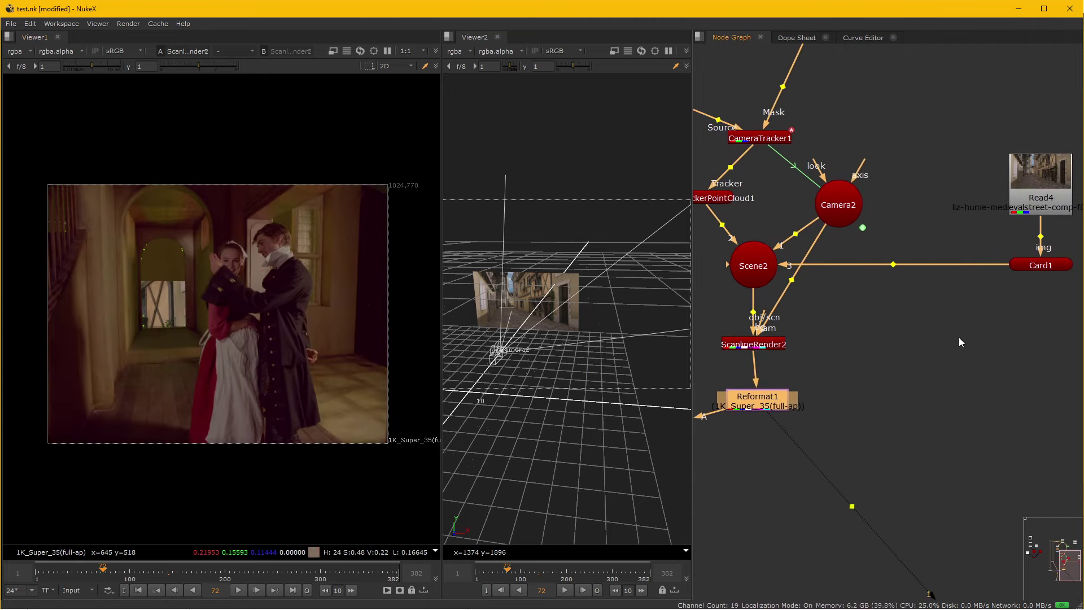
- Set Card1's uniform scale to 300
double_click(1050, 263)
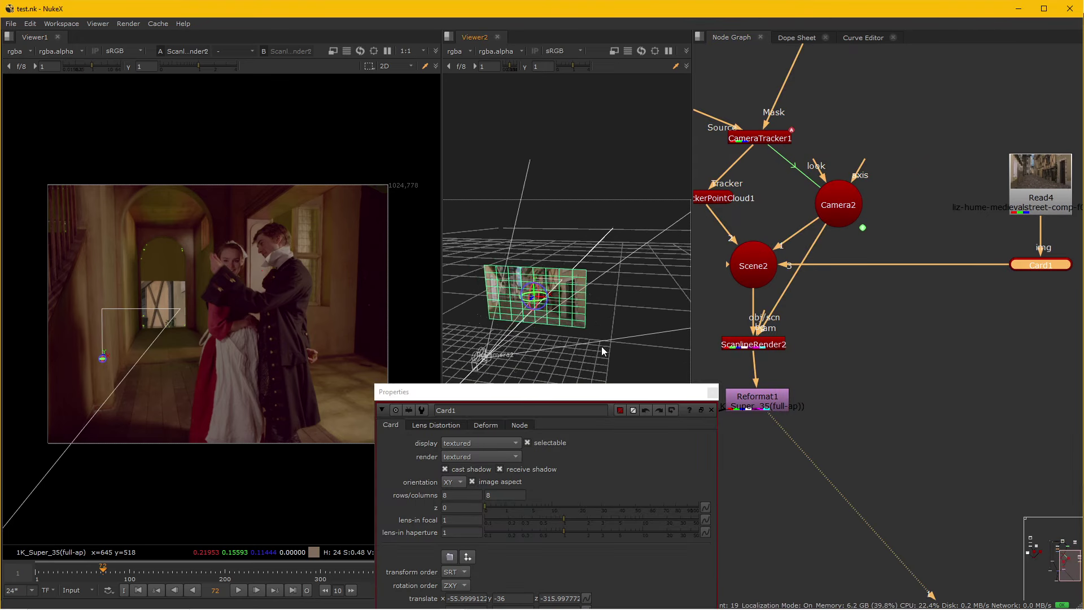
left_click_drag(629, 325, 519, 492)
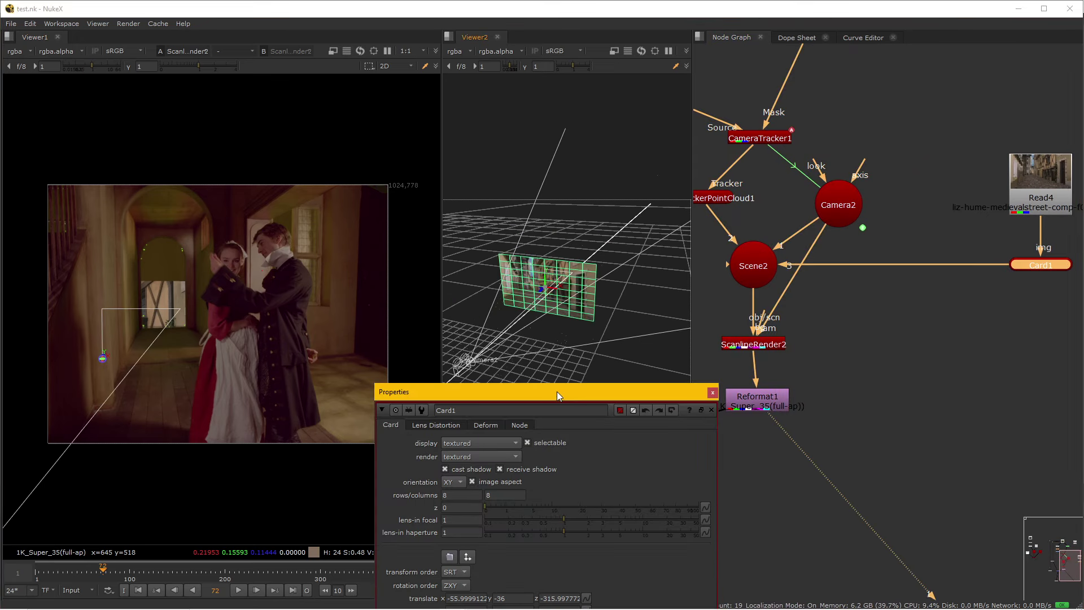
left_click_drag(557, 391, 906, 246)
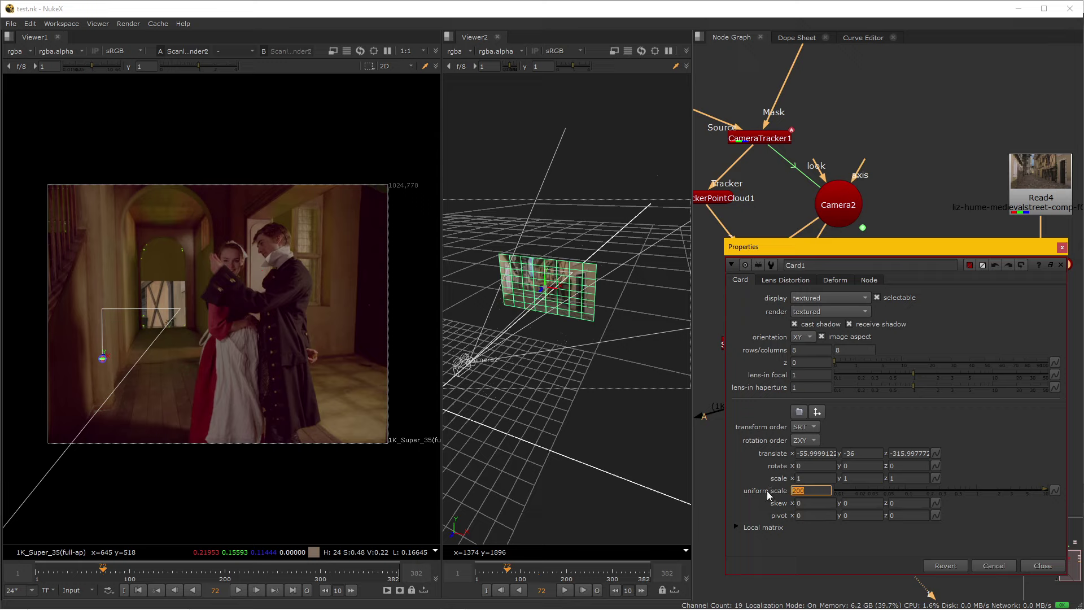
key("Up")
key("Return")
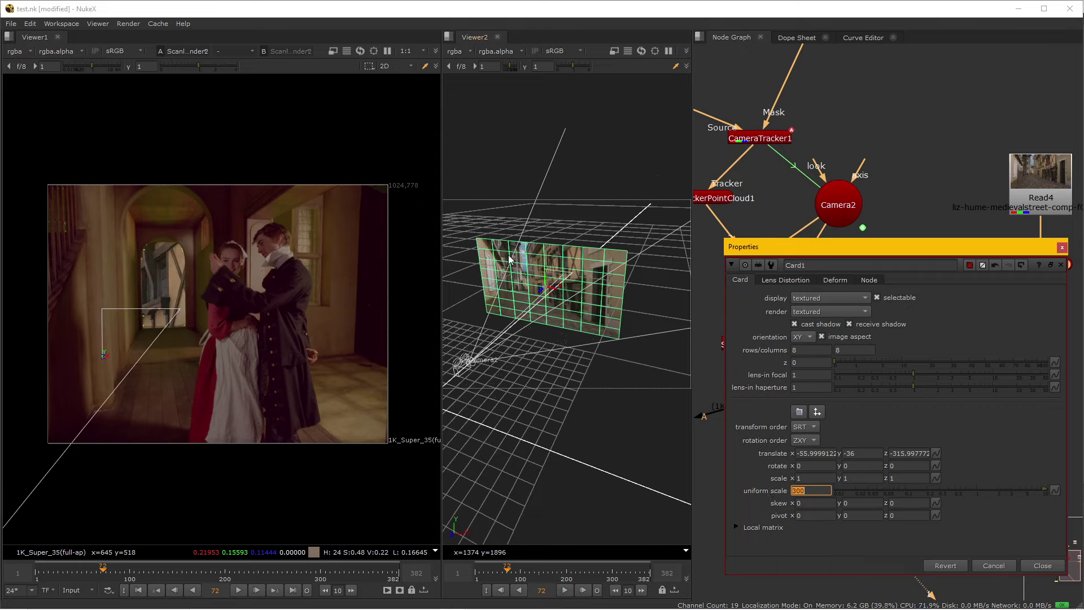
- Raise the card to about translate -2, 28, -316 and play the shot to check it
mouse_move(549, 283)
left_mouse_down()
mouse_move(562, 246)
mouse_move(549, 222)
mouse_move(565, 266)
mouse_move(597, 261)
mouse_move(580, 260)
left_mouse_up()
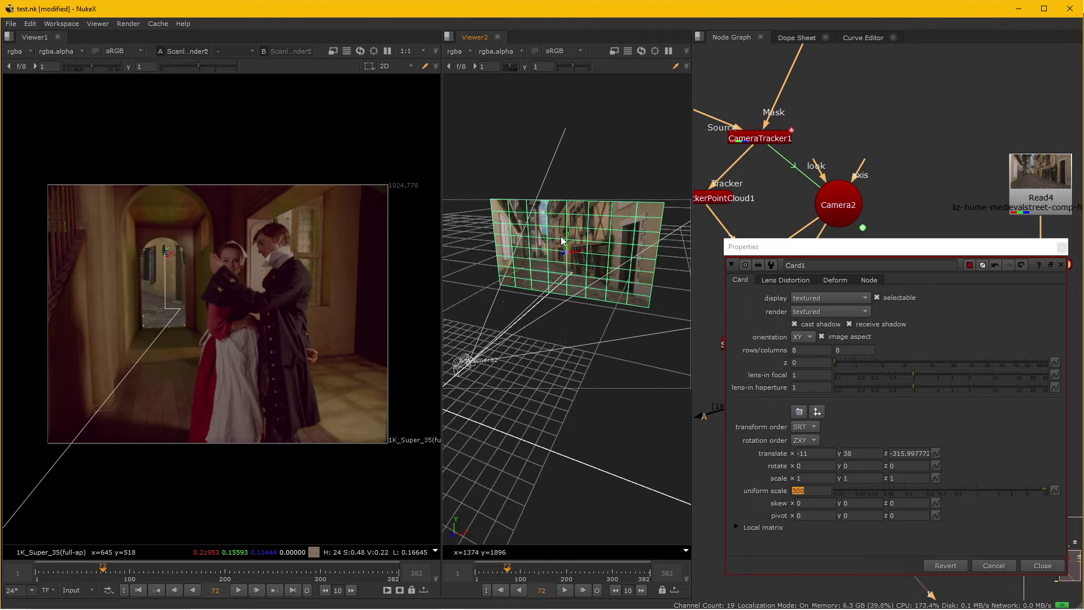
left_click_drag(567, 245, 569, 255)
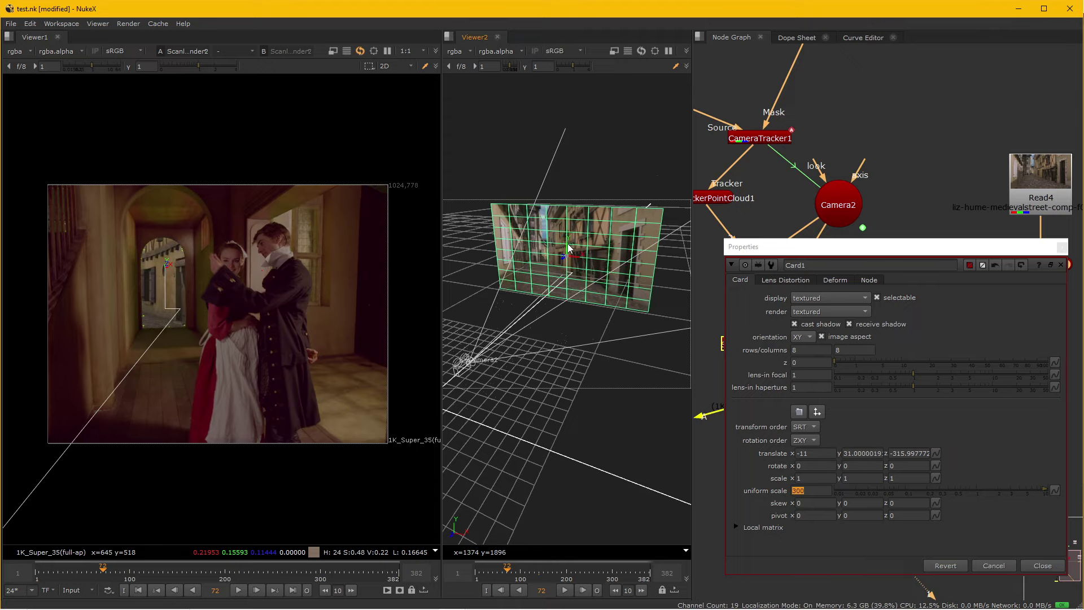
mouse_move(569, 253)
left_mouse_down()
mouse_move(585, 260)
mouse_move(569, 252)
left_mouse_up()
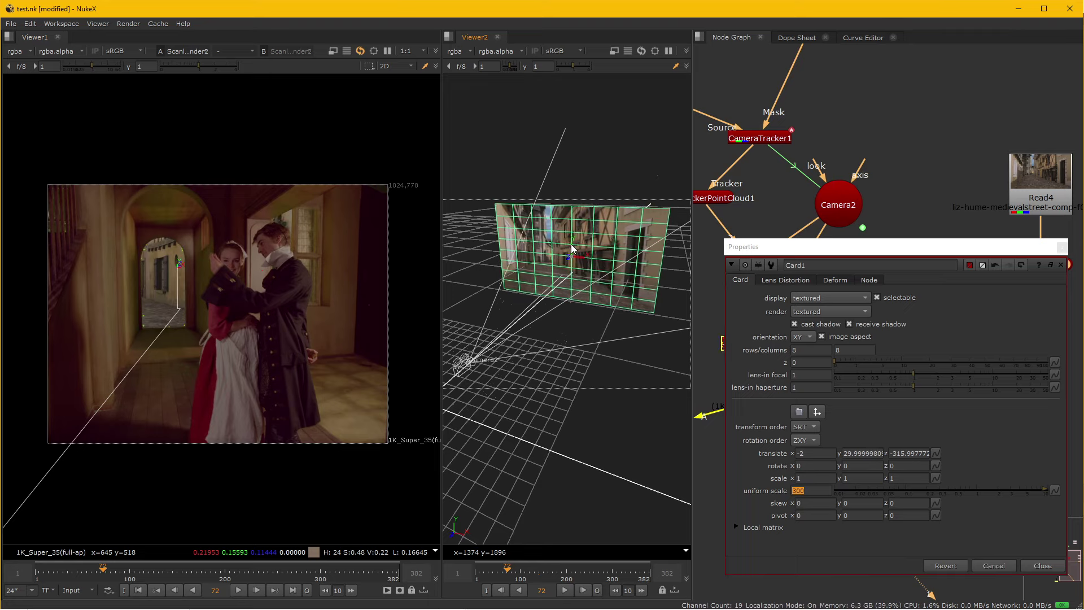
scroll(199, 364, "down", 1)
key("l")
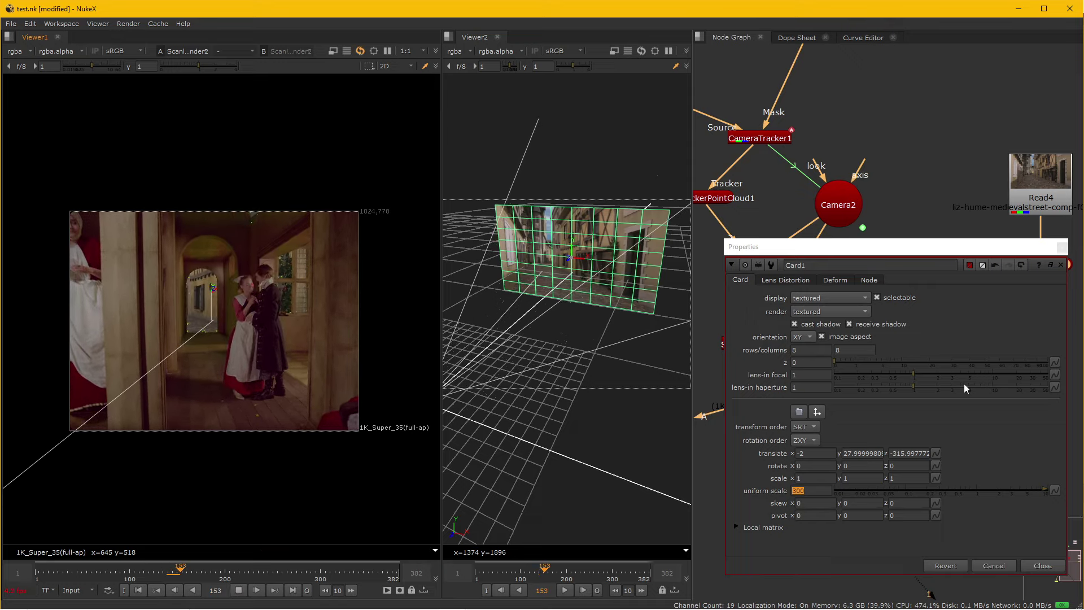
- Disable the CameraTrackerPointCloud1 node and stop playback at frame 238
left_click(1062, 247)
left_click_drag(825, 299, 929, 351)
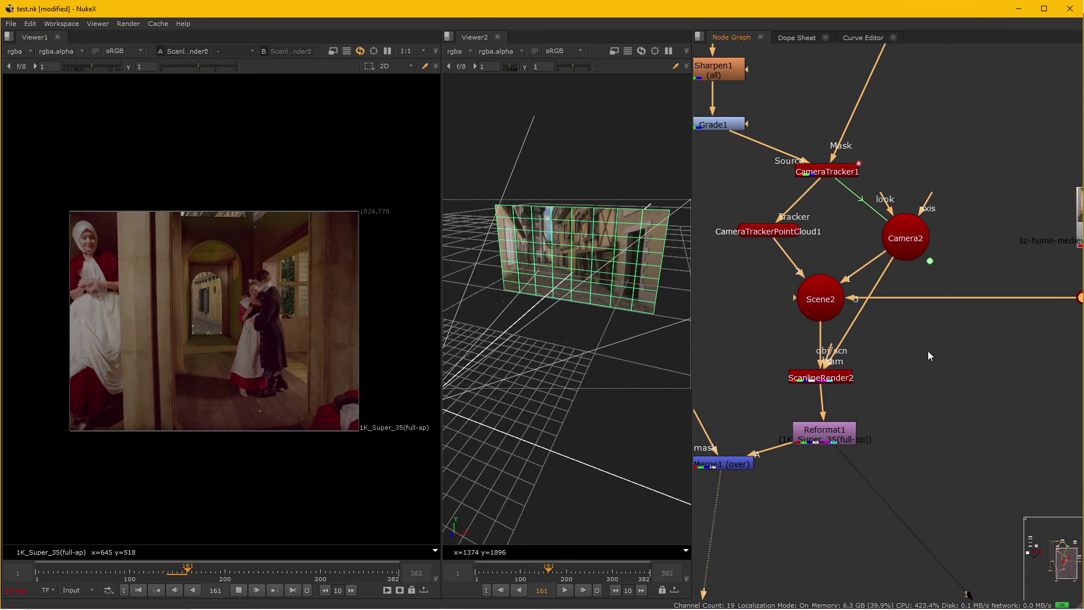
left_click(809, 251)
key("d")
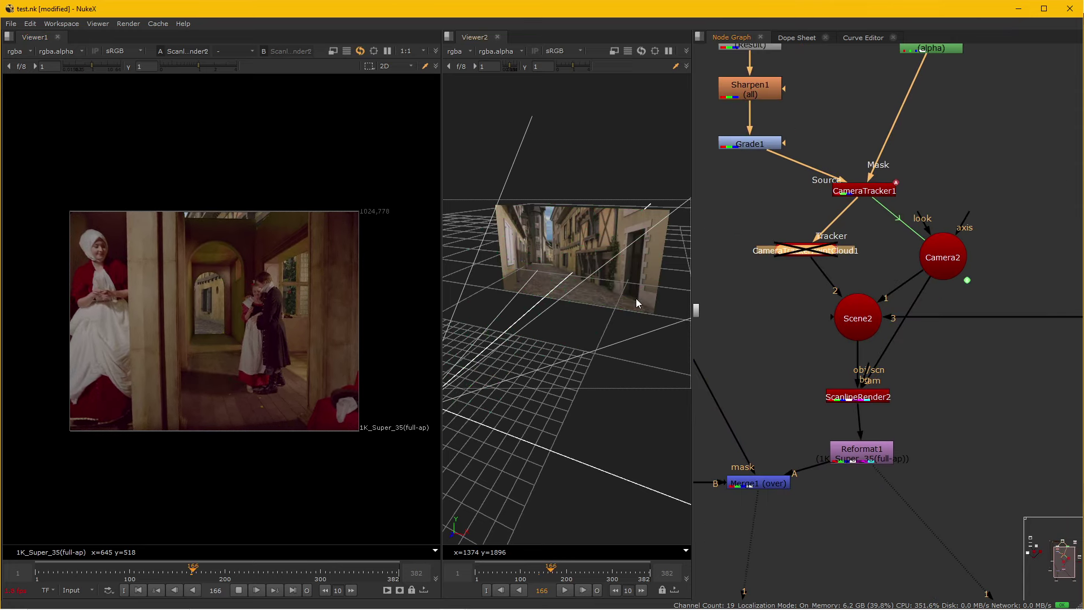
scroll(187, 395, "up", 1)
scroll(187, 395, "up", 1)
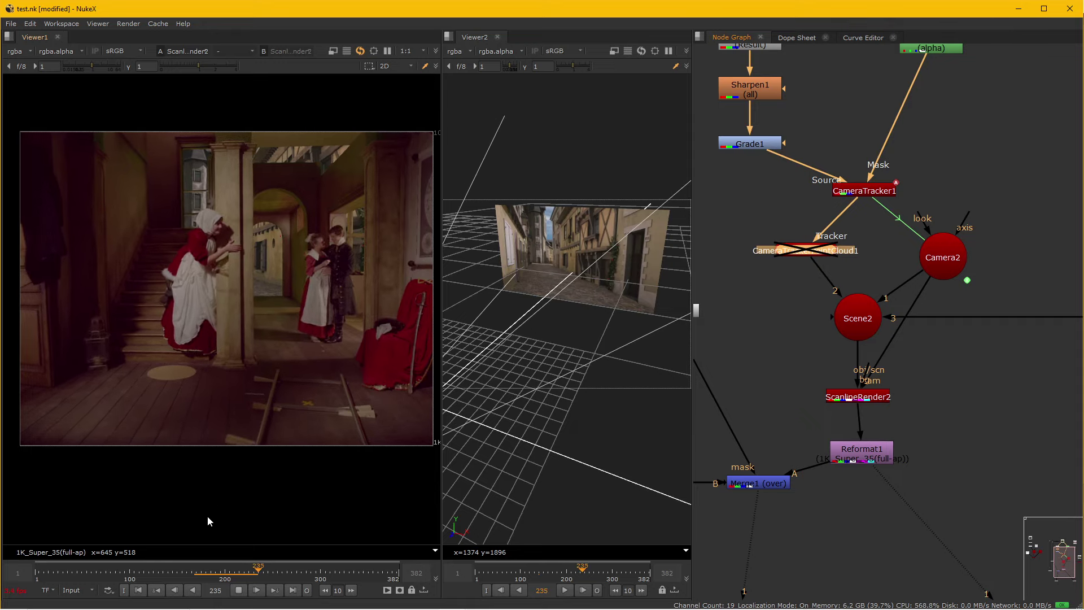
left_click(239, 589)
mouse_move(762, 414)
left_mouse_down()
mouse_move(829, 386)
mouse_move(859, 338)
left_mouse_up()
scroll(828, 386, "down", 2)
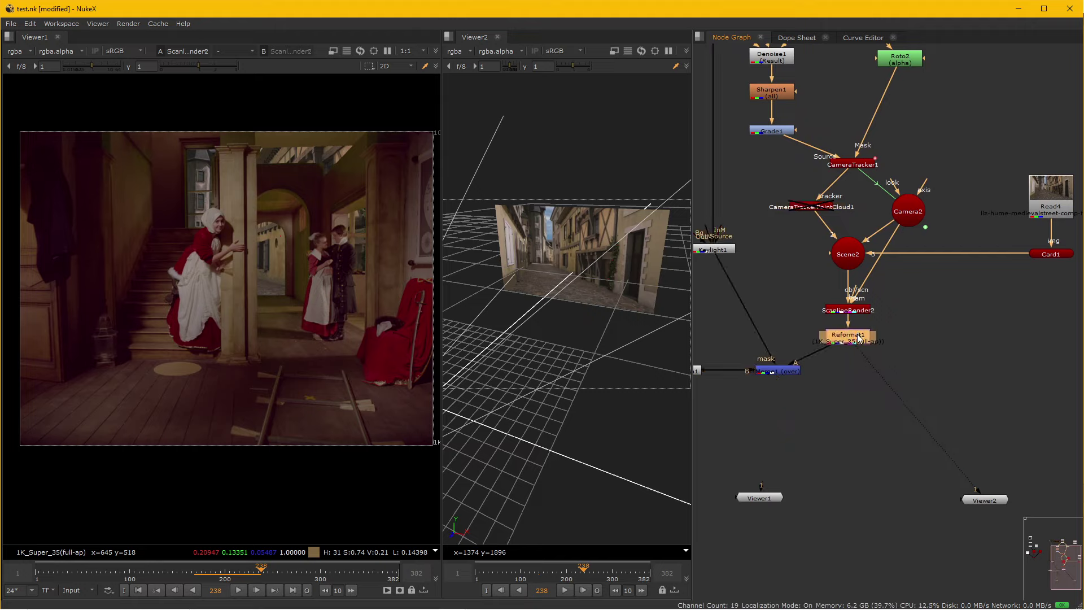
- Copy and paste the Scene2, ScanlineRender2, Reformat1 chain into empty graph space as Scene3
left_click(856, 257)
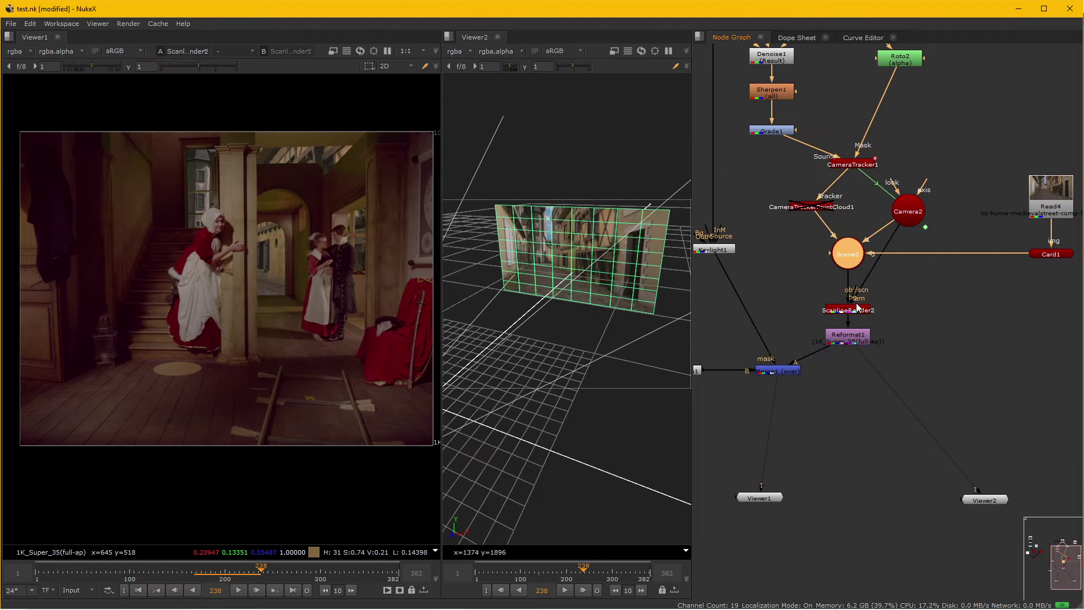
double_click(855, 341)
left_click(923, 315)
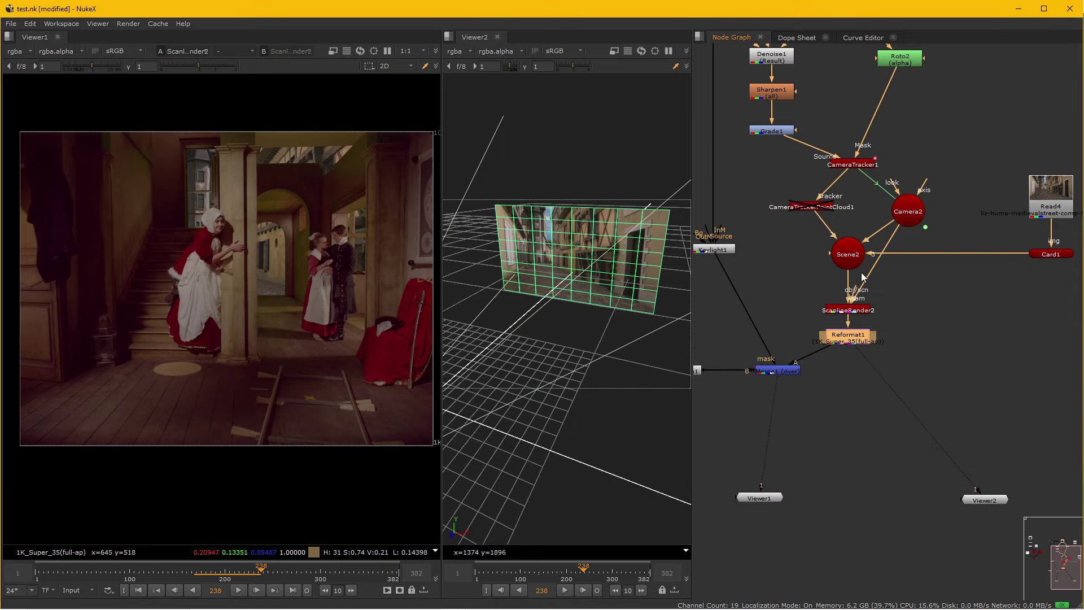
left_click(854, 306)
left_click(848, 335, "shift")
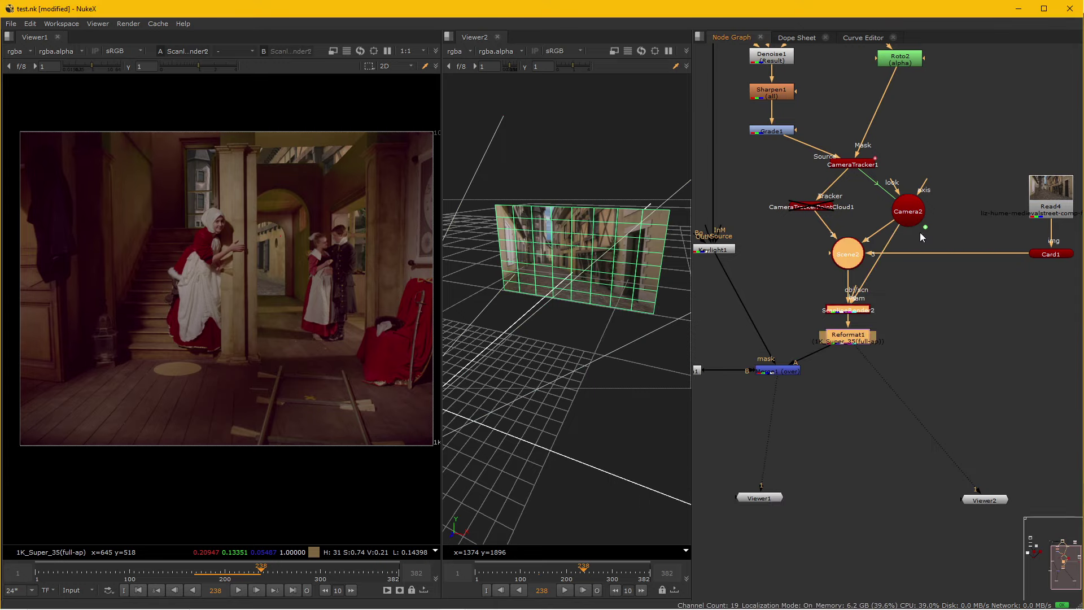
left_click_drag(1021, 259, 1025, 220)
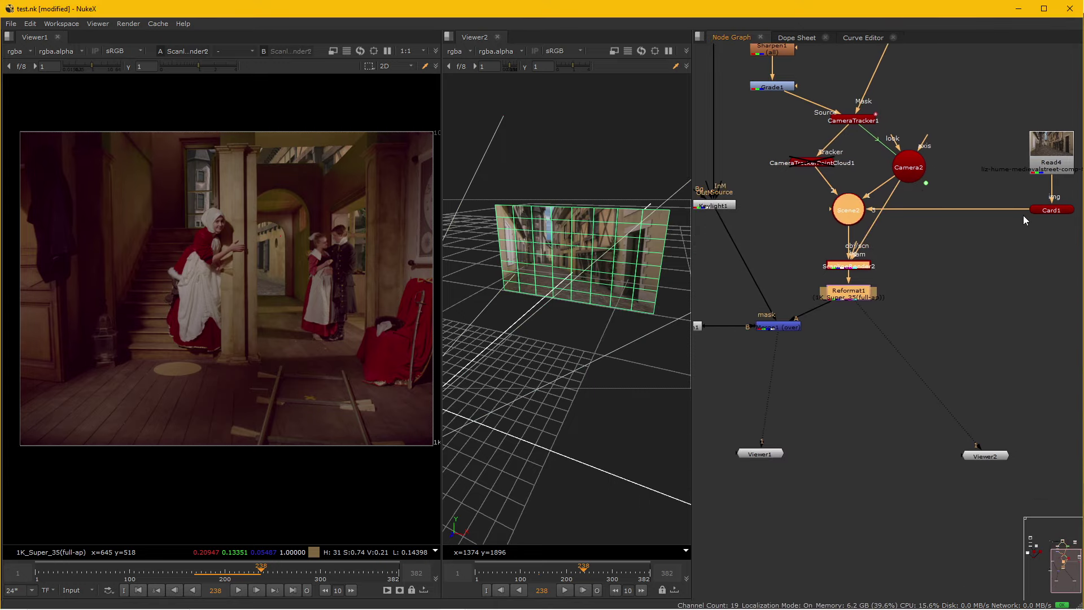
key("ctrl+c")
key("ctrl+v")
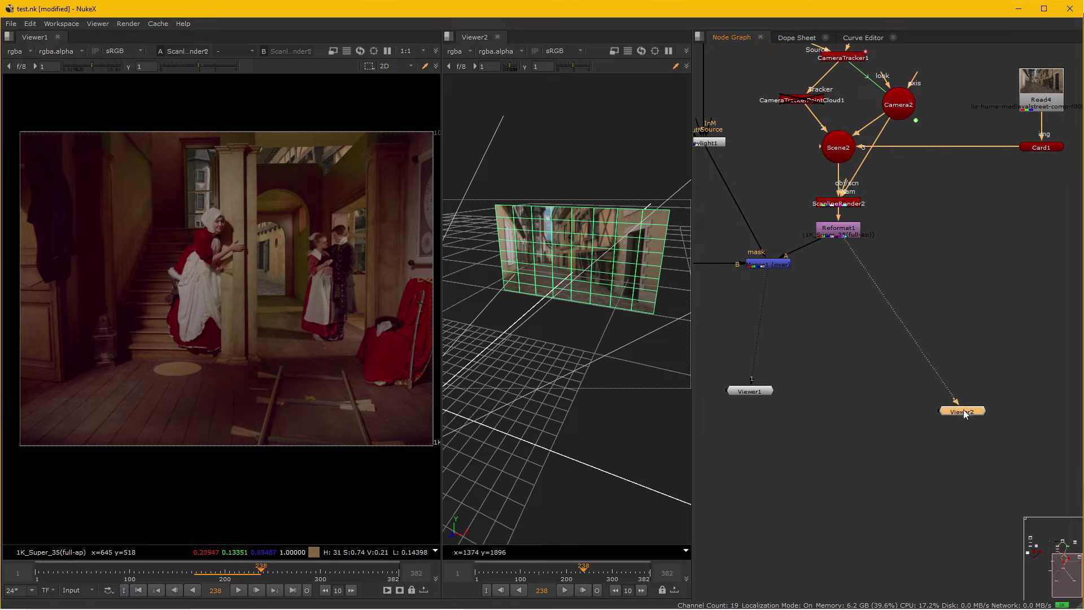
mouse_move(952, 320)
left_mouse_down()
mouse_move(946, 359)
mouse_move(950, 204)
left_mouse_up()
left_click(754, 296)
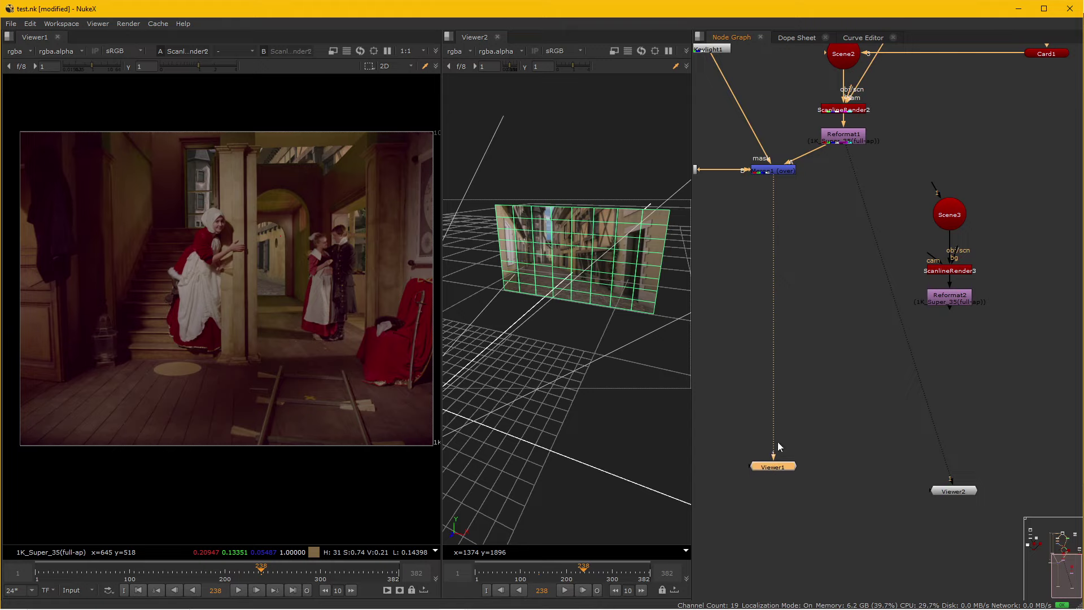
- Select the sofa's Read1, Phong1 and ReadGeo1 nodes
left_click_drag(777, 447, 888, 396)
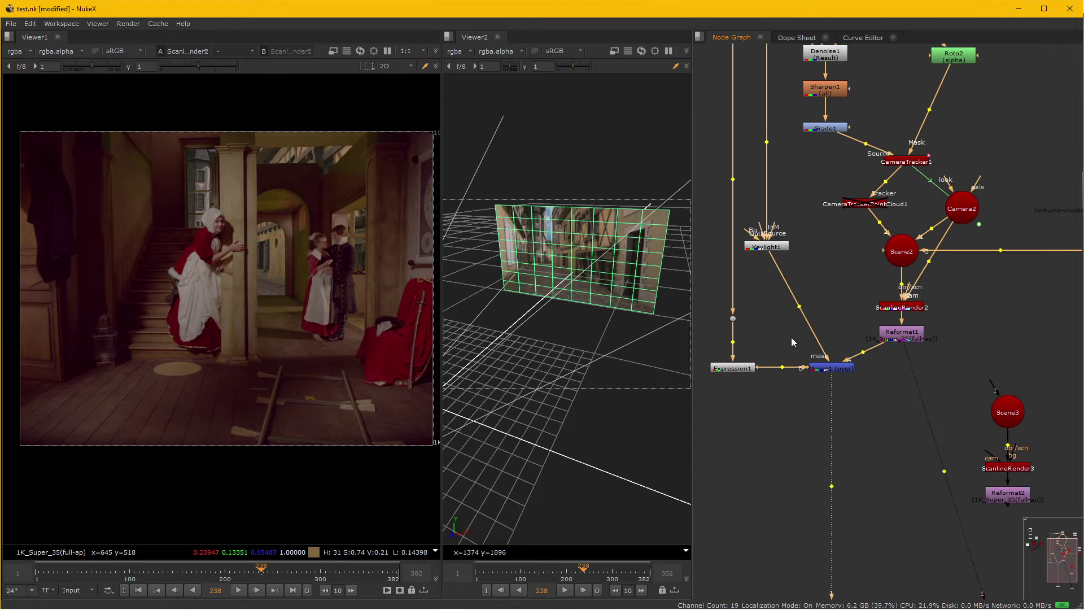
mouse_move(766, 340)
left_mouse_down()
mouse_move(873, 440)
mouse_move(959, 361)
left_mouse_up()
mouse_move(879, 371)
left_mouse_down()
mouse_move(947, 335)
mouse_move(929, 286)
left_mouse_up()
scroll(884, 358, "up", 3)
left_click_drag(748, 127, 845, 347)
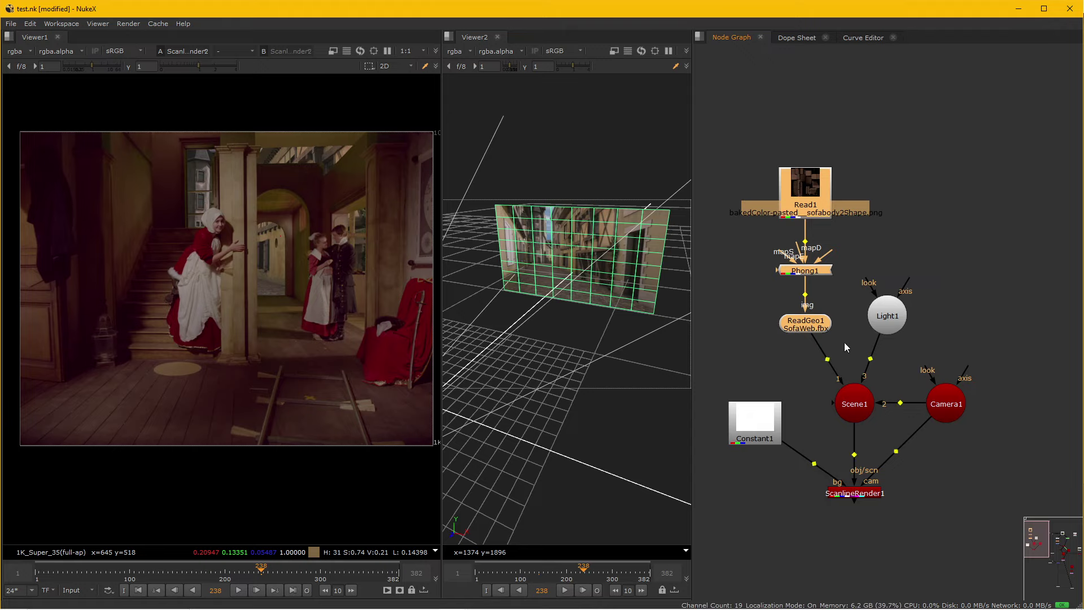
- Paste copies of the sofa texture, shader and geometry beside Scene3 and connect ReadGeo2 into it
left_click_drag(984, 373, 867, 258)
mouse_move(983, 474)
left_mouse_down()
mouse_move(869, 339)
mouse_move(875, 371)
left_mouse_up()
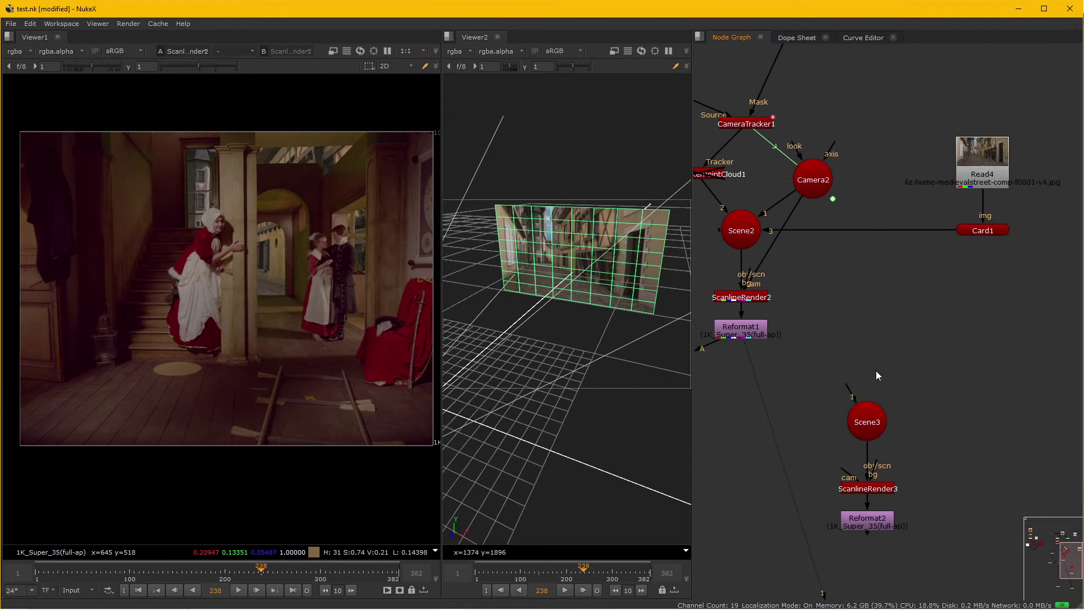
key("ctrl+v")
left_click_drag(977, 385, 982, 319)
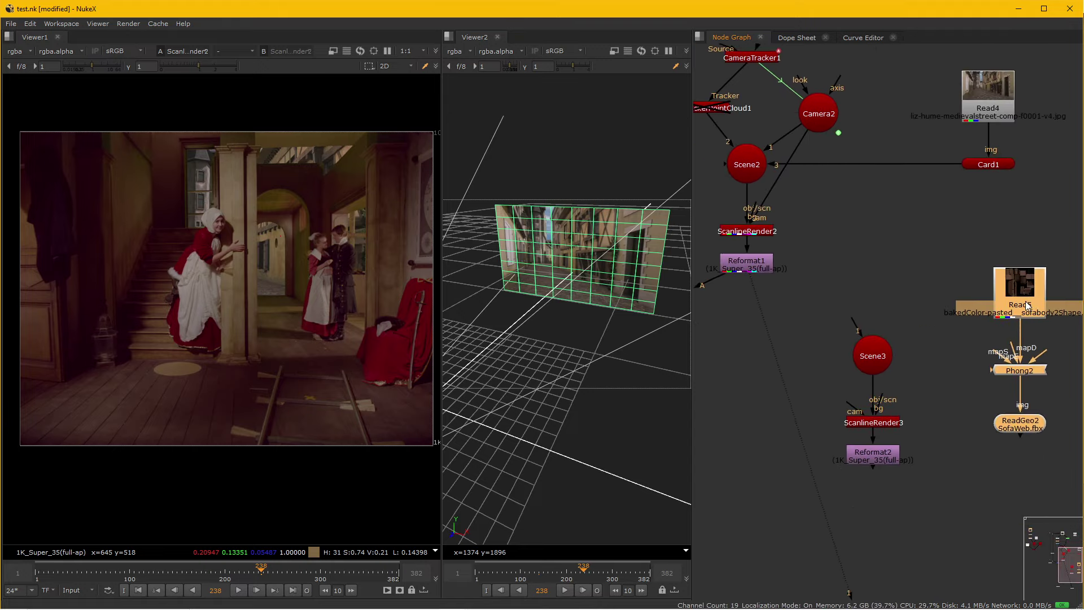
left_click(977, 416)
left_click_drag(1021, 439, 878, 361)
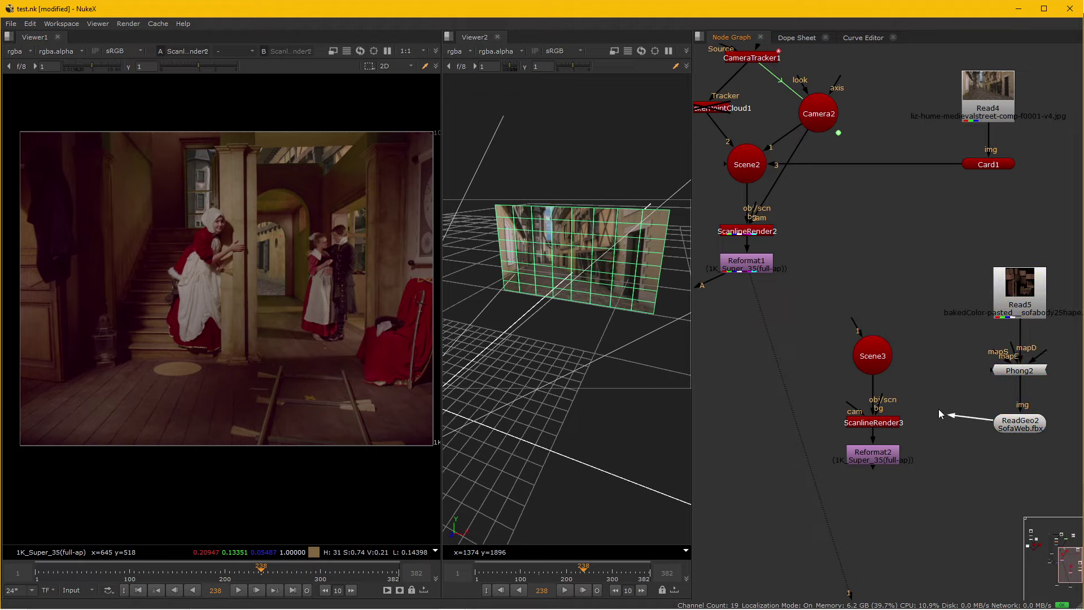
- Connect Camera2 to ScanlineRender3's cam and Scene3, shift both nodes right, and detach the old camera link
left_click_drag(818, 310, 906, 491)
left_click_drag(880, 371, 880, 423)
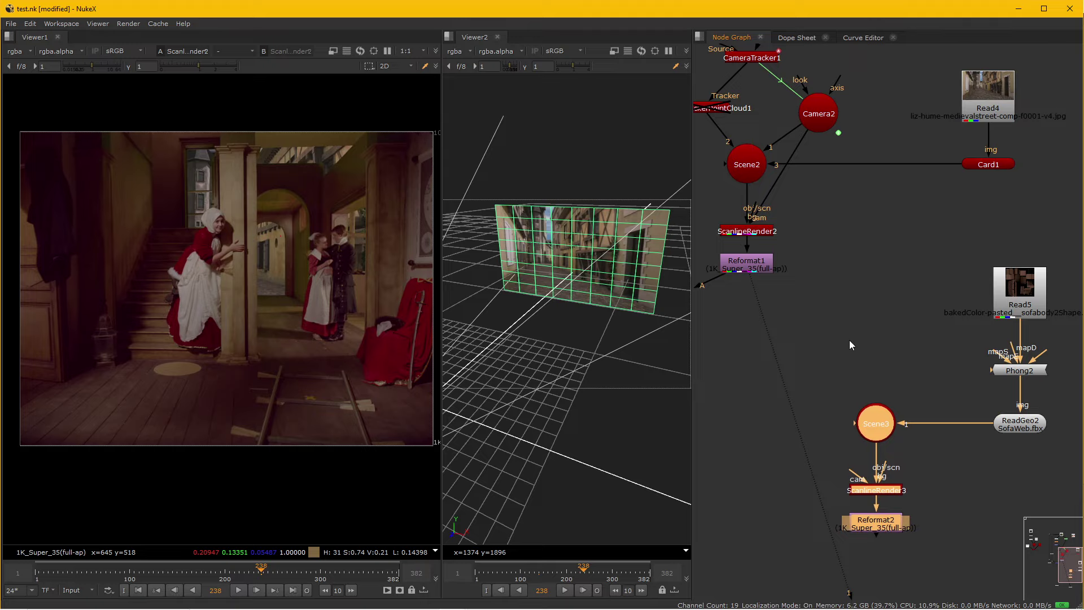
left_click_drag(849, 340, 919, 344)
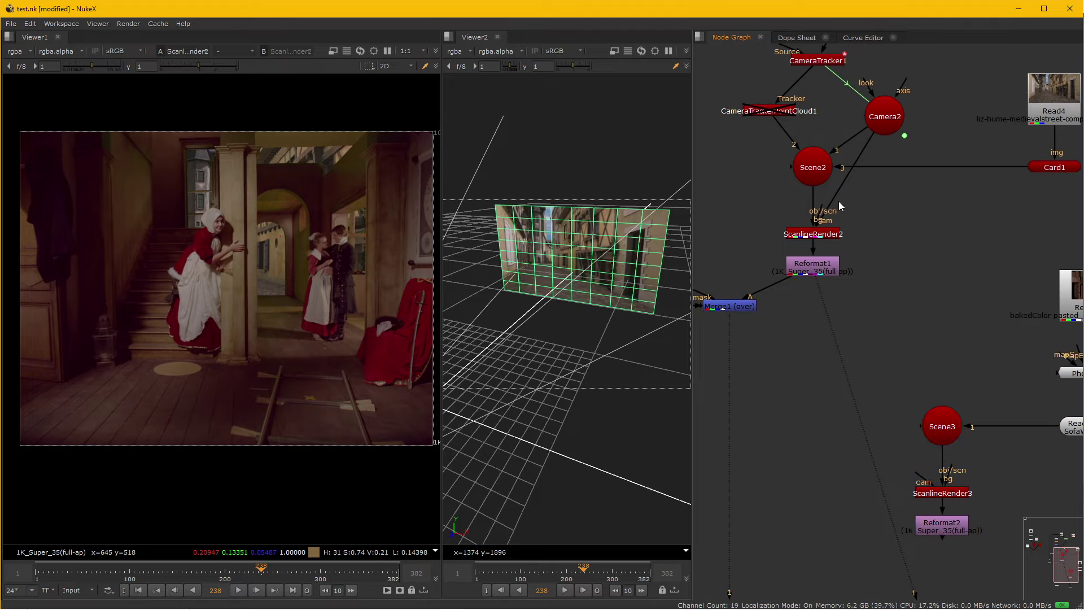
left_click_drag(917, 476, 896, 119)
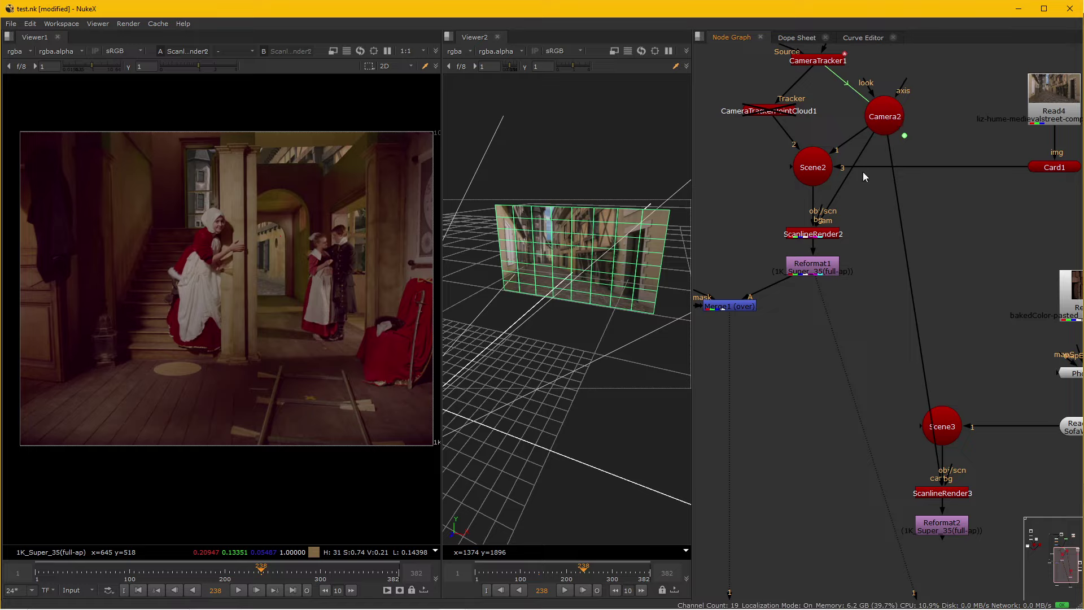
left_click_drag(911, 416, 898, 127)
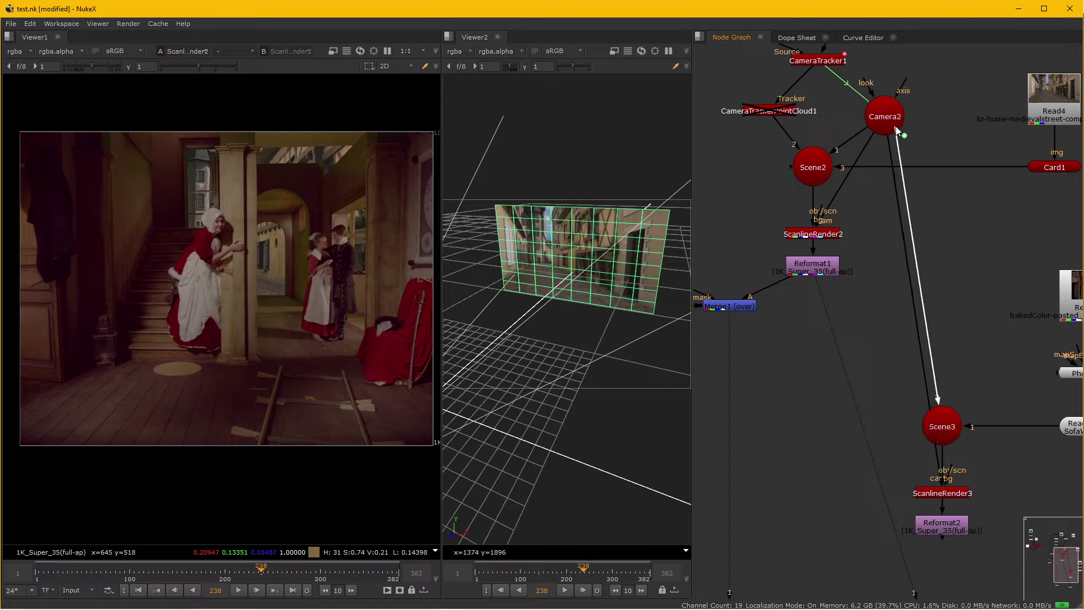
left_click_drag(947, 450, 979, 450)
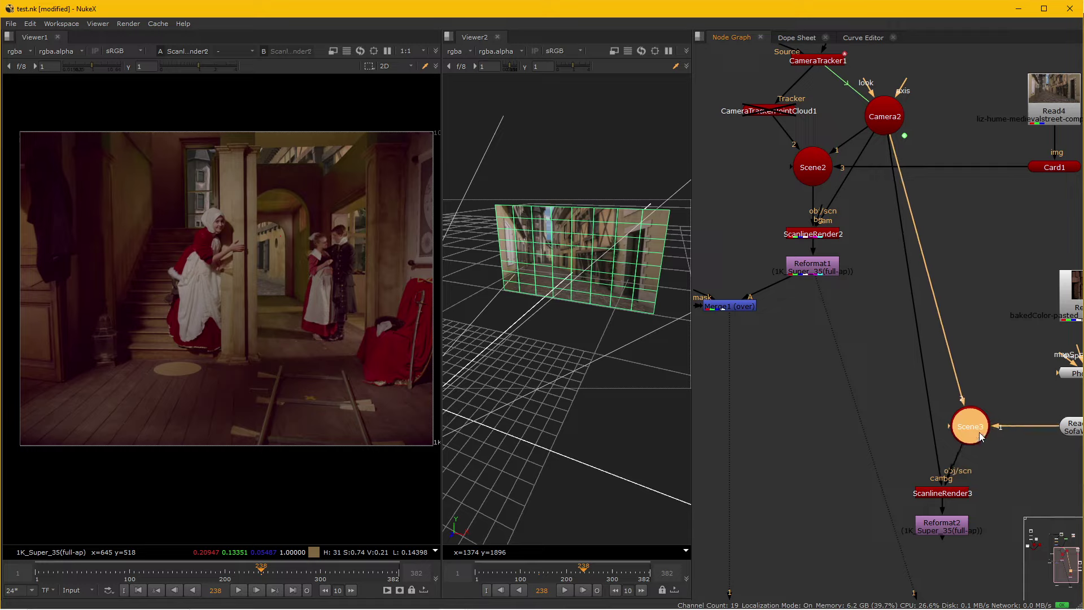
left_click_drag(950, 493, 972, 498)
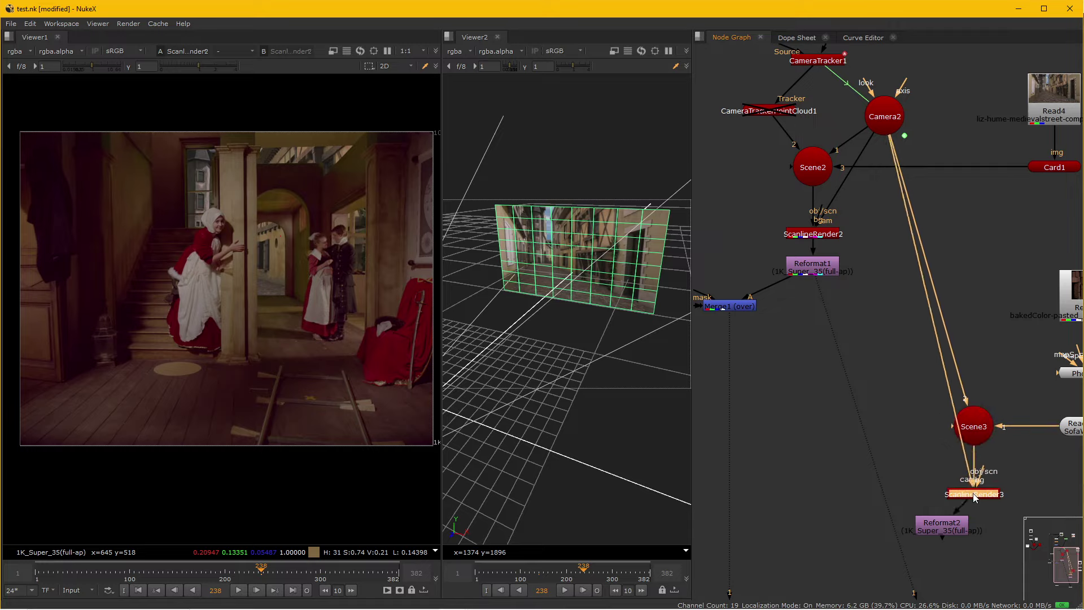
left_click_drag(926, 314, 902, 493)
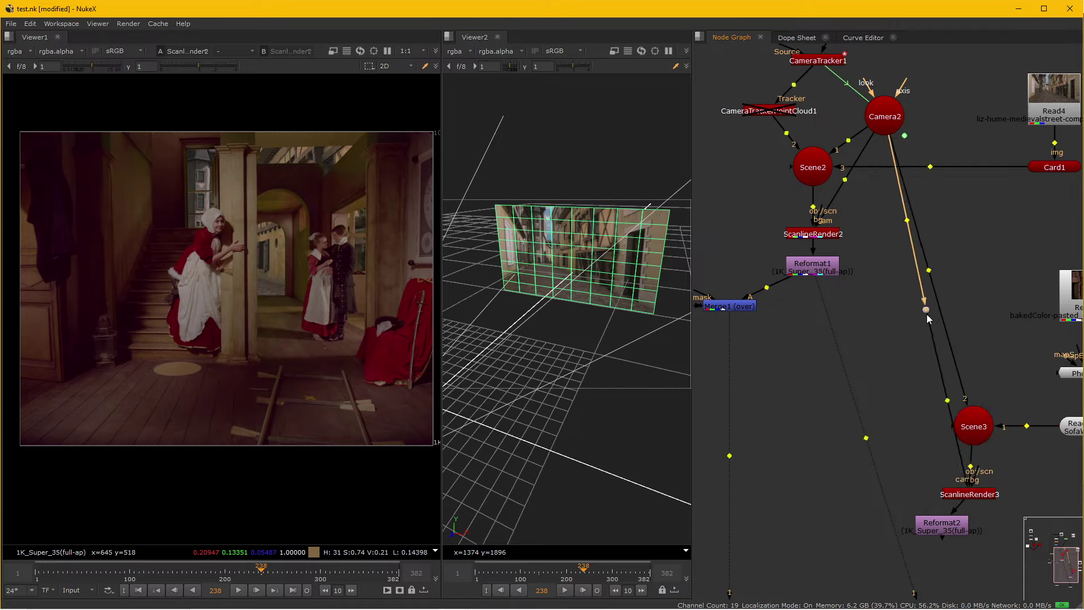
key("ctrl")
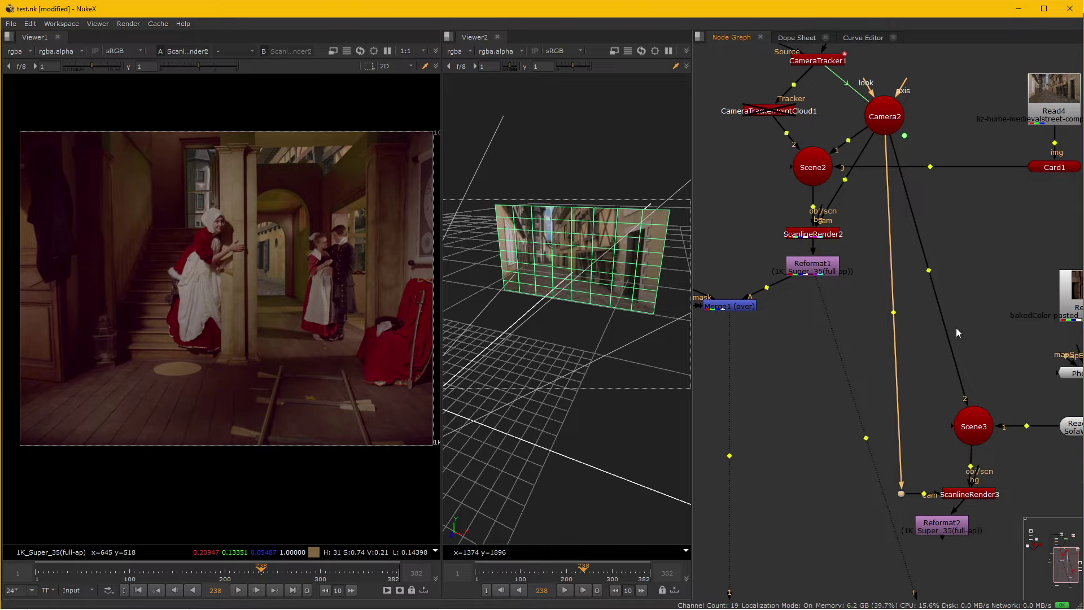
- Add a dot on the Camera2-to-Scene3 pipe and move Merge1 down toward Viewer1
mouse_move(929, 272)
left_mouse_down()
mouse_move(973, 226)
mouse_move(931, 126)
left_mouse_up()
left_click_drag(900, 402, 929, 415)
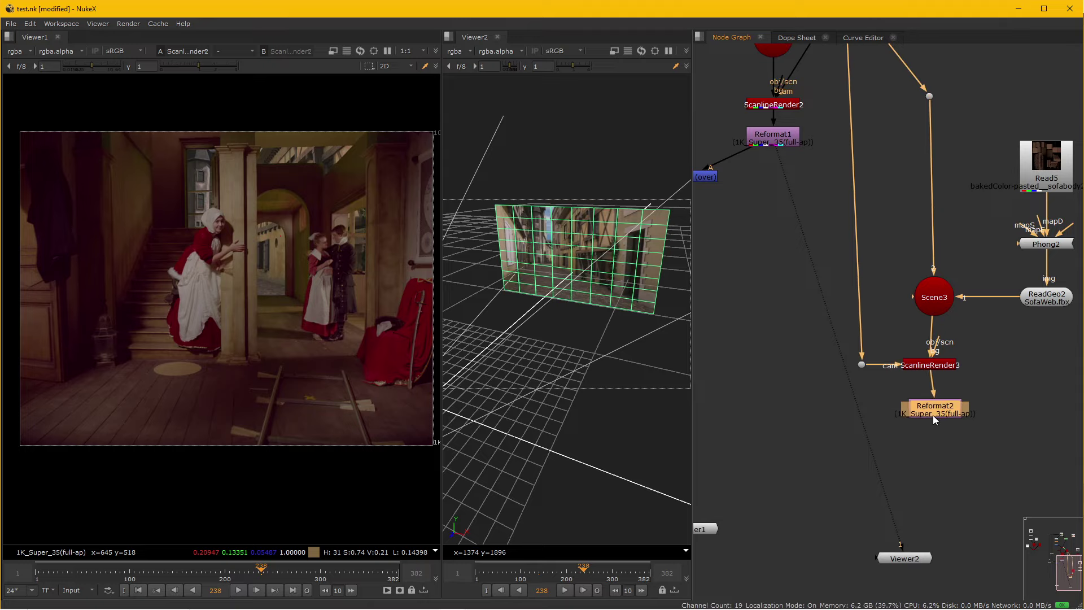
left_click_drag(701, 410, 784, 407)
mouse_move(780, 178)
left_mouse_down()
mouse_move(782, 350)
mouse_move(778, 265)
left_mouse_up()
left_click(848, 422)
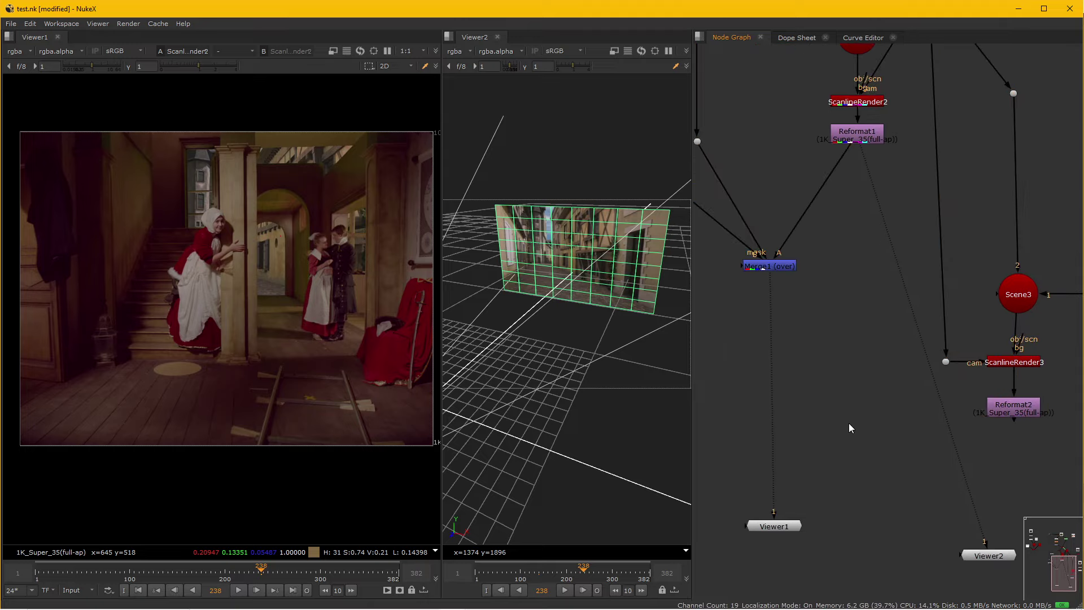
- Add Merge2 with Merge1 on B and Reformat2's sofa render on A, viewing it in Viewer1
key("m")
left_click_drag(935, 425, 1011, 304)
left_click_drag(898, 321, 686, 461)
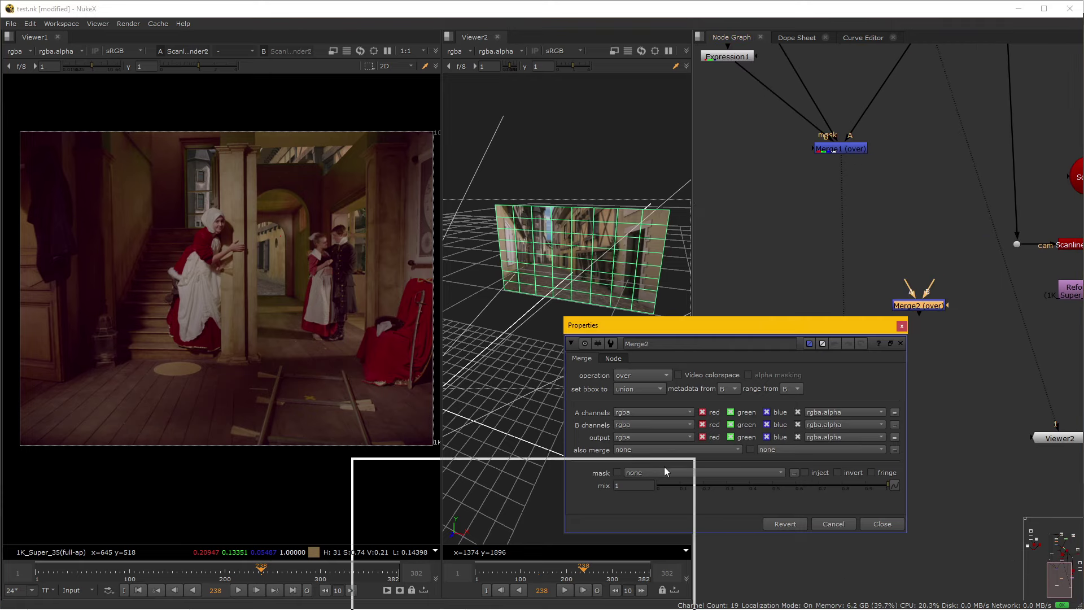
mouse_move(937, 314)
left_mouse_down()
mouse_move(877, 378)
mouse_move(781, 220)
left_mouse_up()
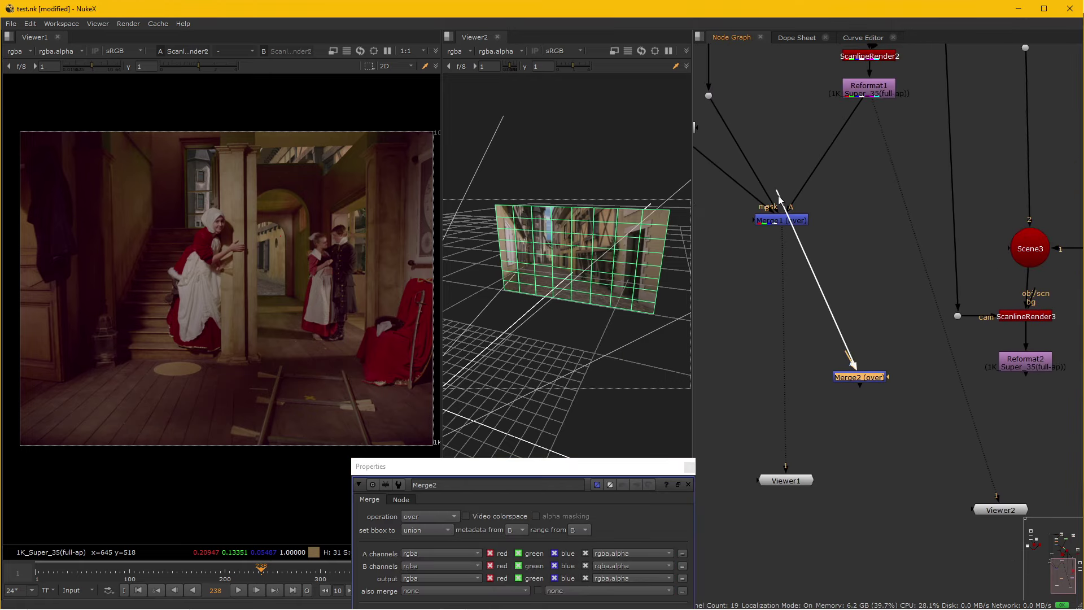
mouse_move(864, 379)
left_mouse_down()
mouse_move(797, 396)
mouse_move(793, 387)
mouse_move(1031, 368)
left_mouse_up()
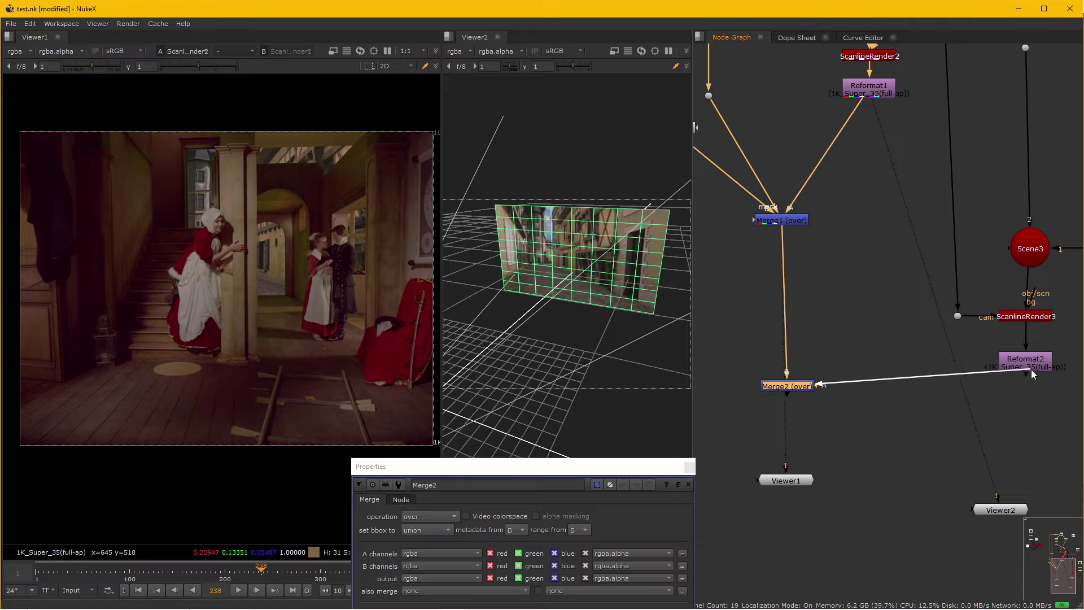
left_click_drag(804, 387, 801, 370)
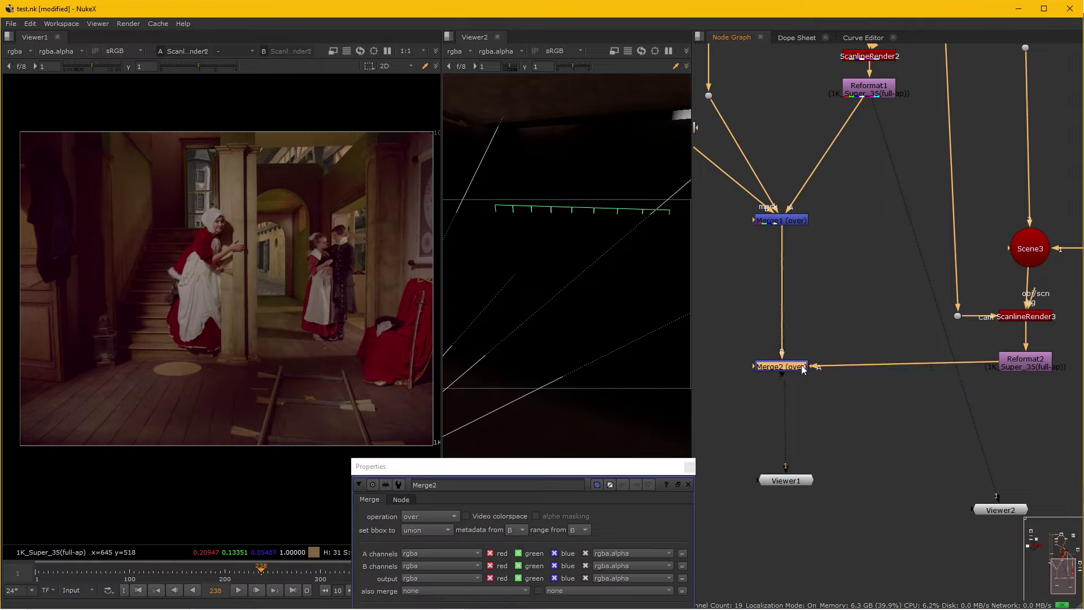
left_click(801, 373)
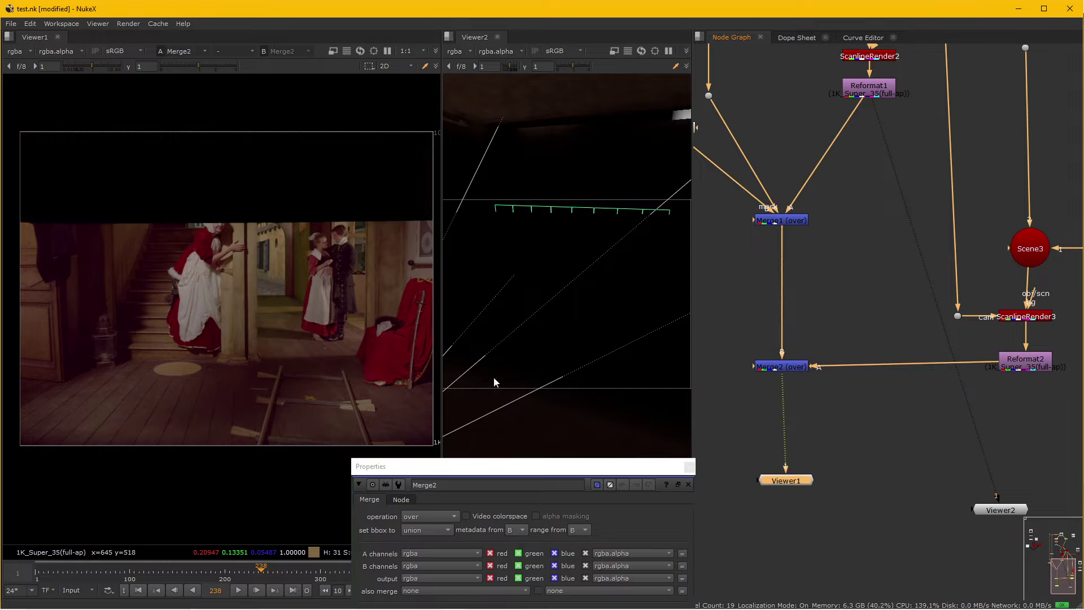
scroll(161, 317, "up", 1)
scroll(198, 303, "down", 2)
scroll(186, 290, "up", 1)
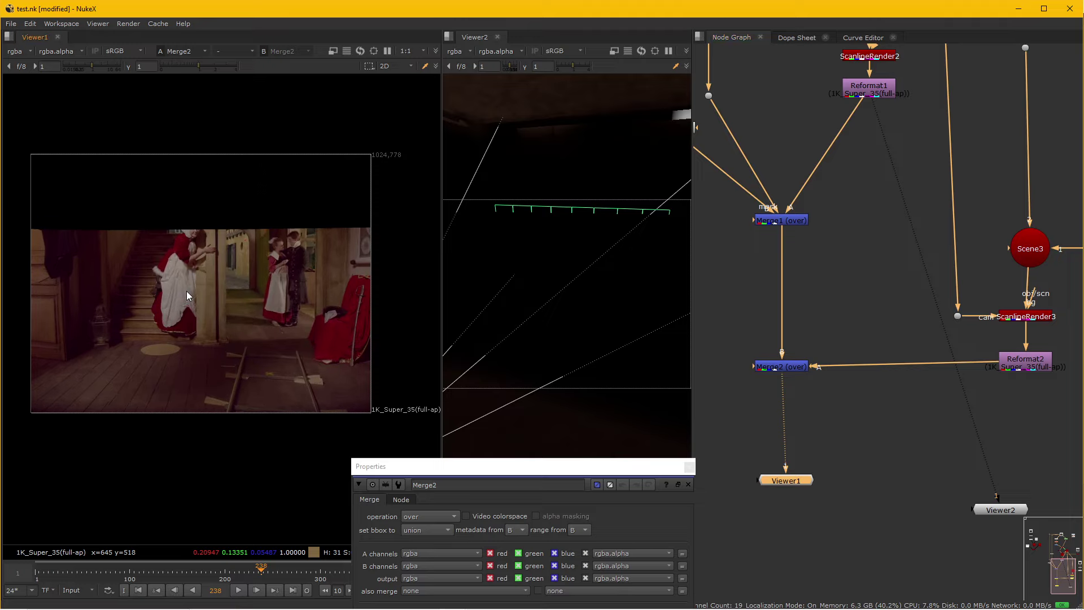
- Add a TransformGeo node after the sofa's ReadGeo2 using the 'tran' node search
left_click_drag(435, 229, 689, 290)
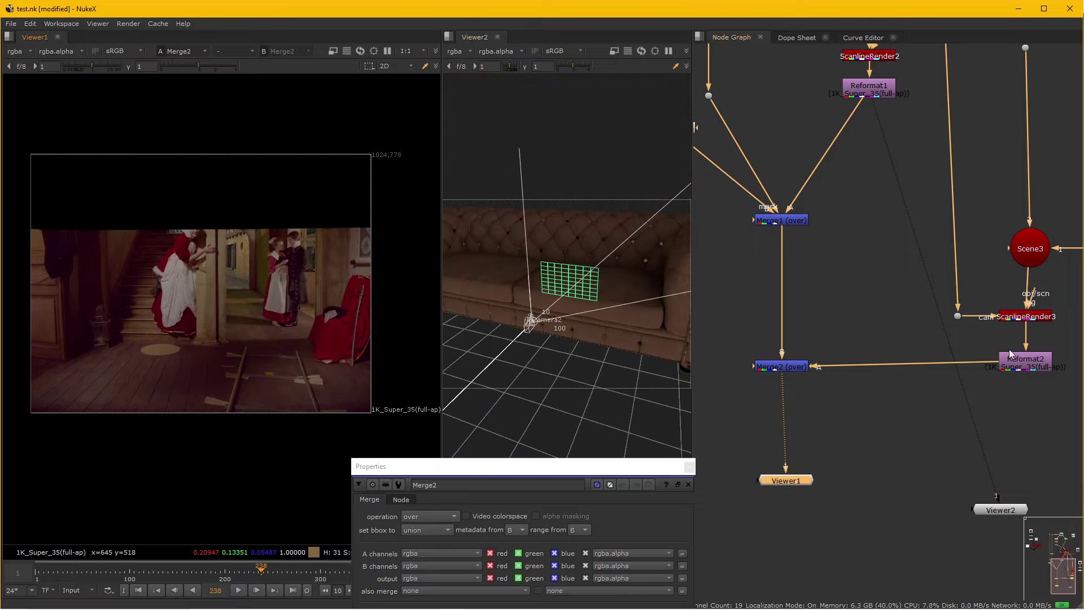
left_click_drag(1010, 354, 844, 372)
left_click(971, 271)
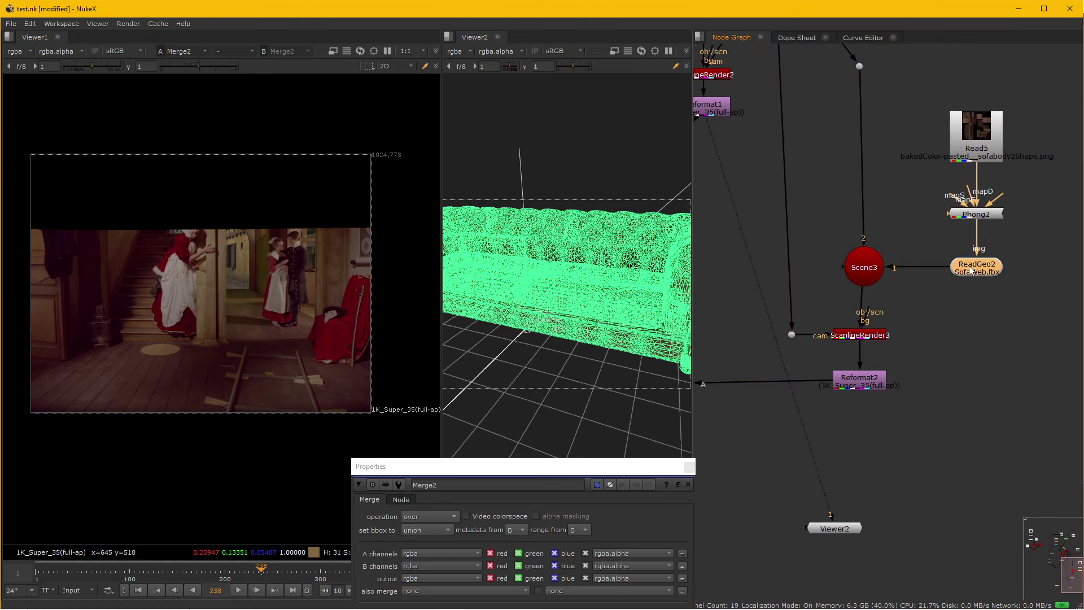
left_click(689, 468)
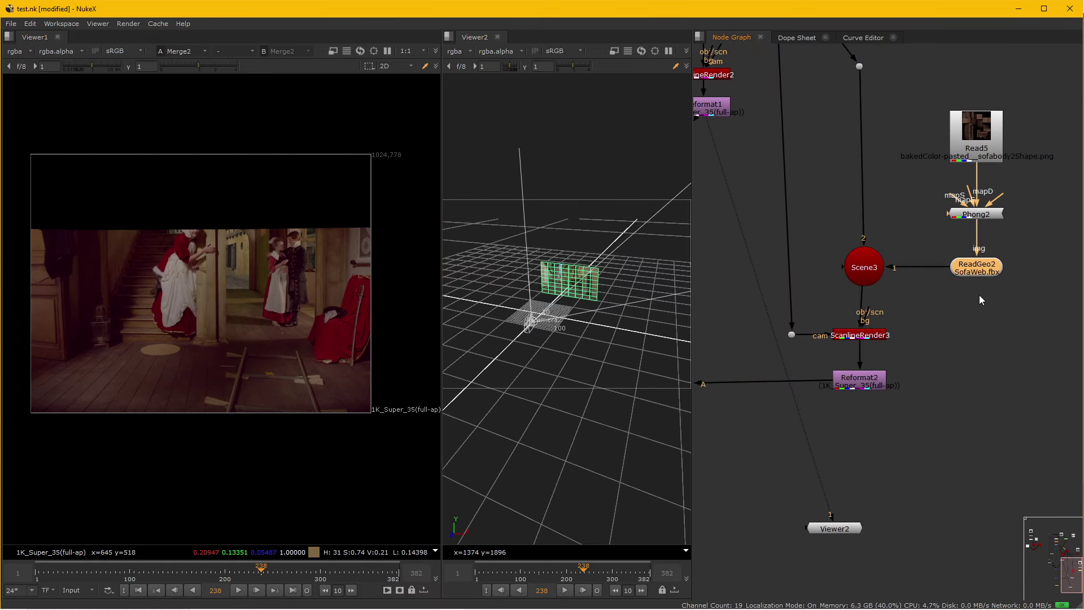
key("Tab")
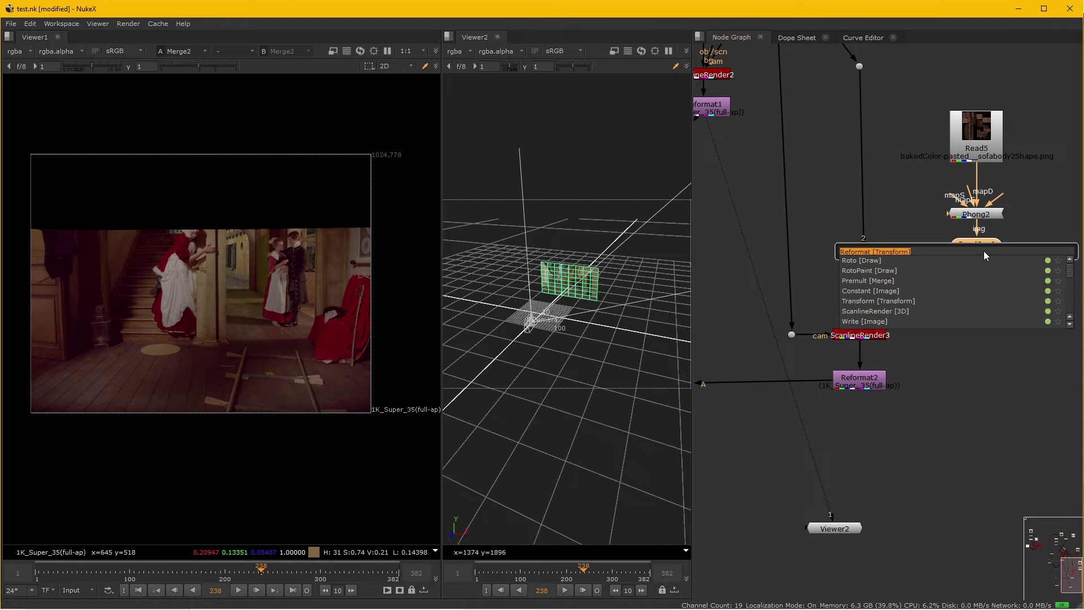
type("tran")
left_click(926, 269)
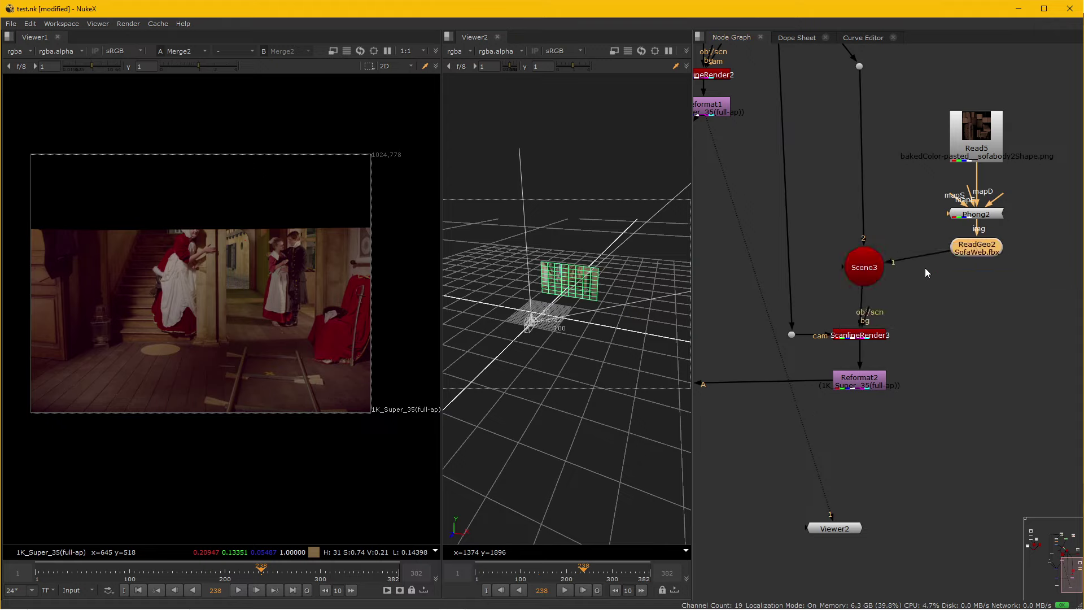
left_click(1024, 430)
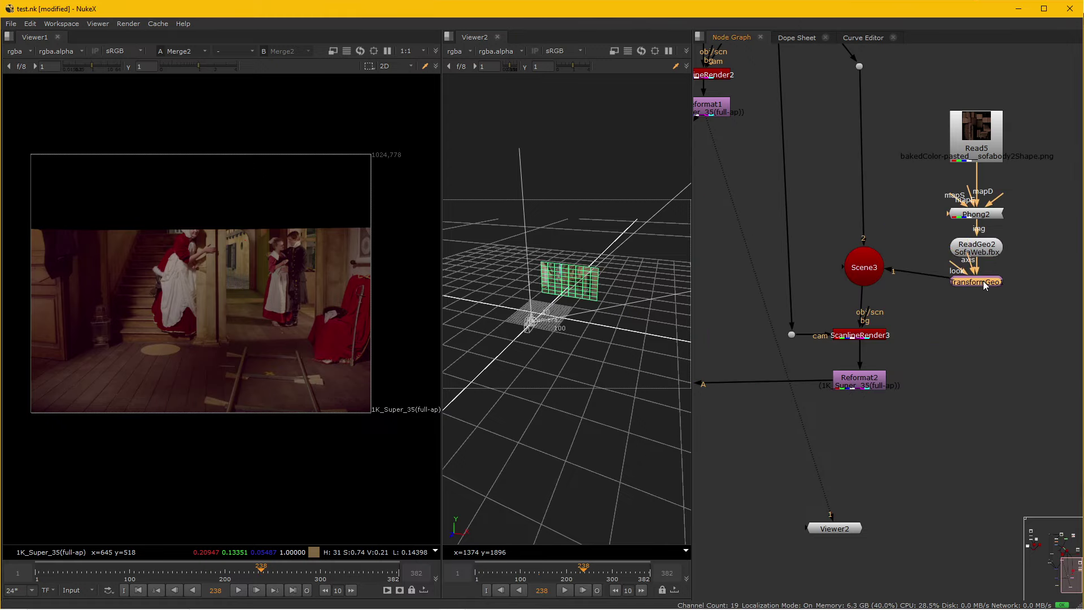
- Set TransformGeo1's uniform scale to 0.115, passing through 0.215
left_click(872, 287)
left_click(976, 284)
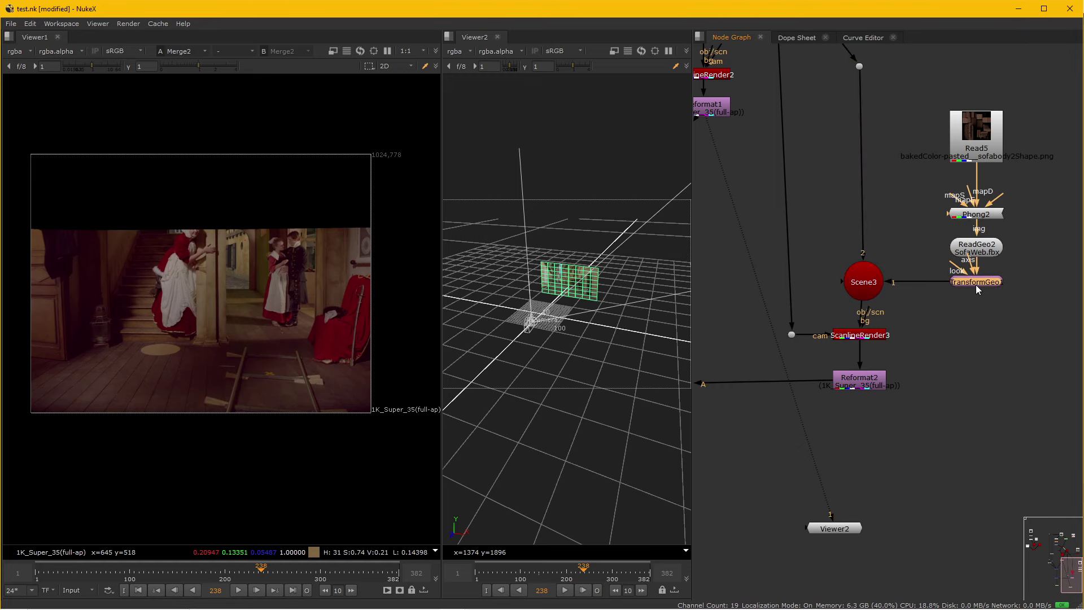
double_click(977, 284)
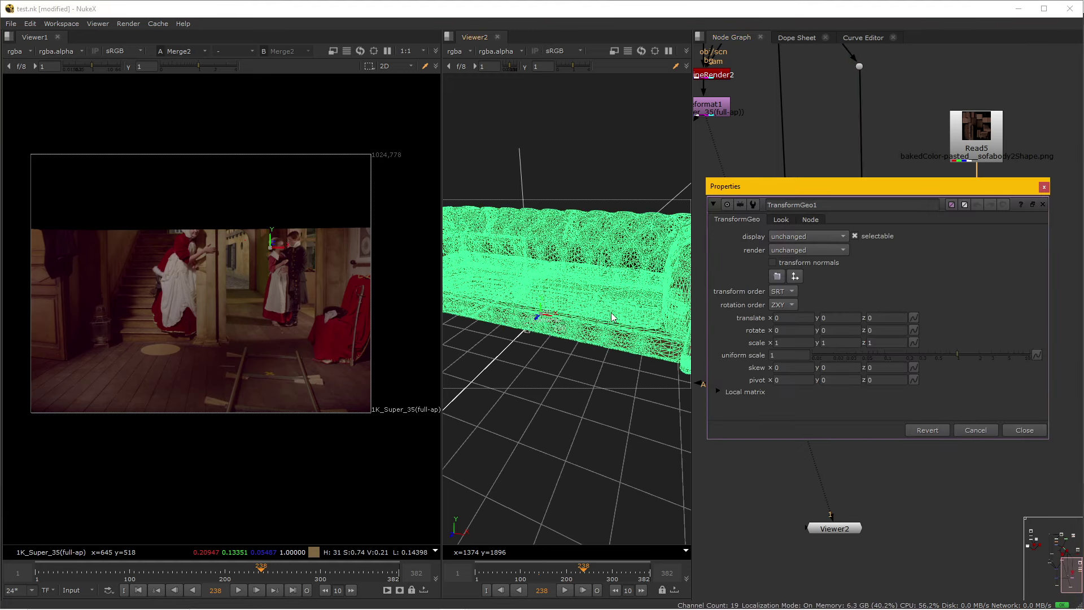
scroll(571, 339, "up", 2)
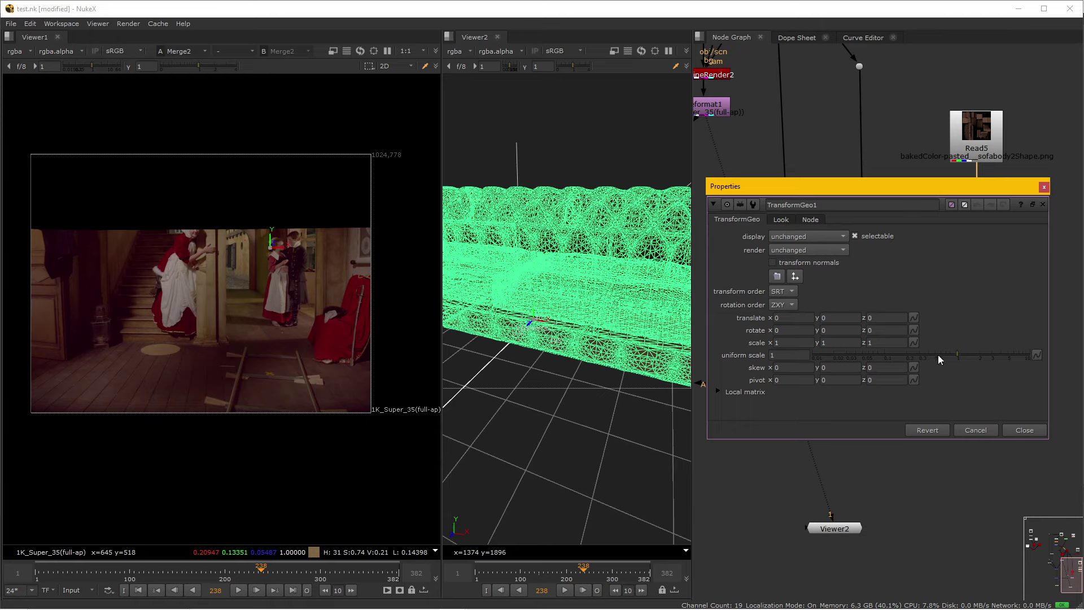
left_click_drag(937, 355, 889, 362)
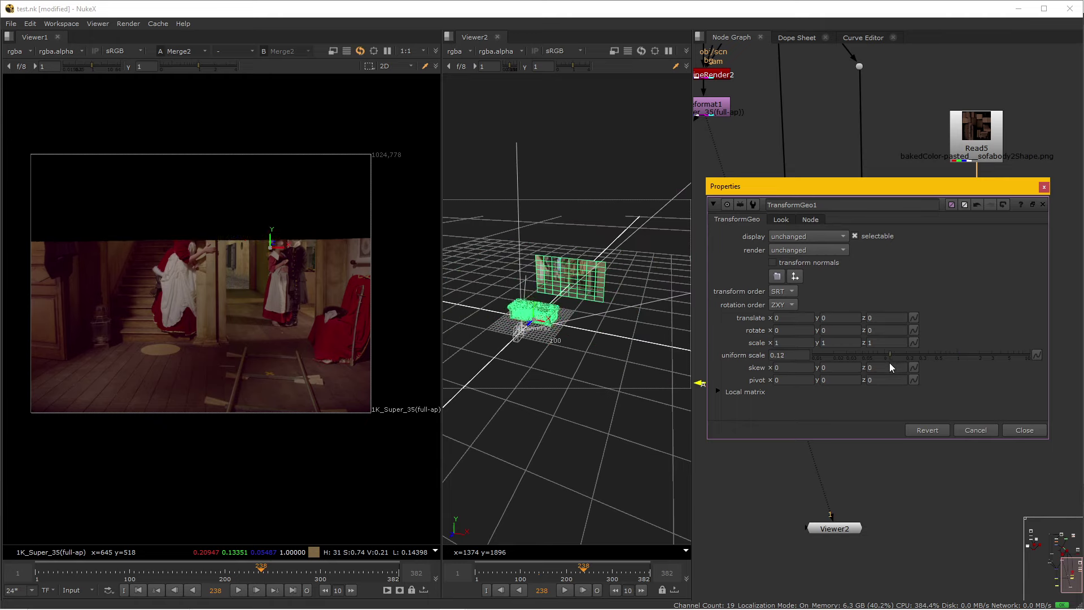
left_click_drag(826, 190, 825, 227)
scroll(809, 219, "down", 2)
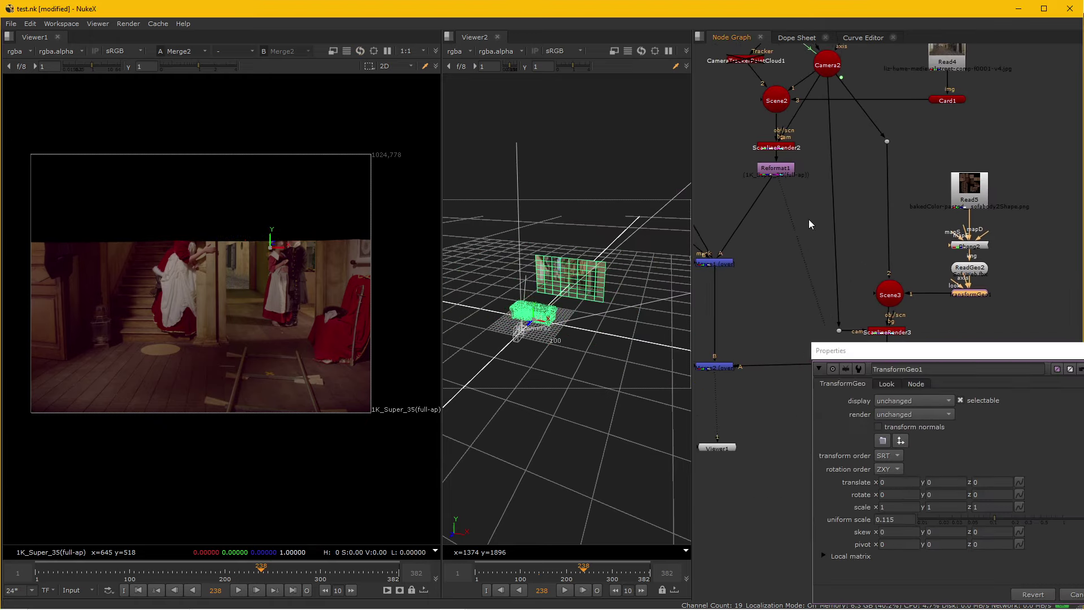
- Display the camera-track point cloud in 3D and view the sofa from a side-on angle
left_click(805, 96)
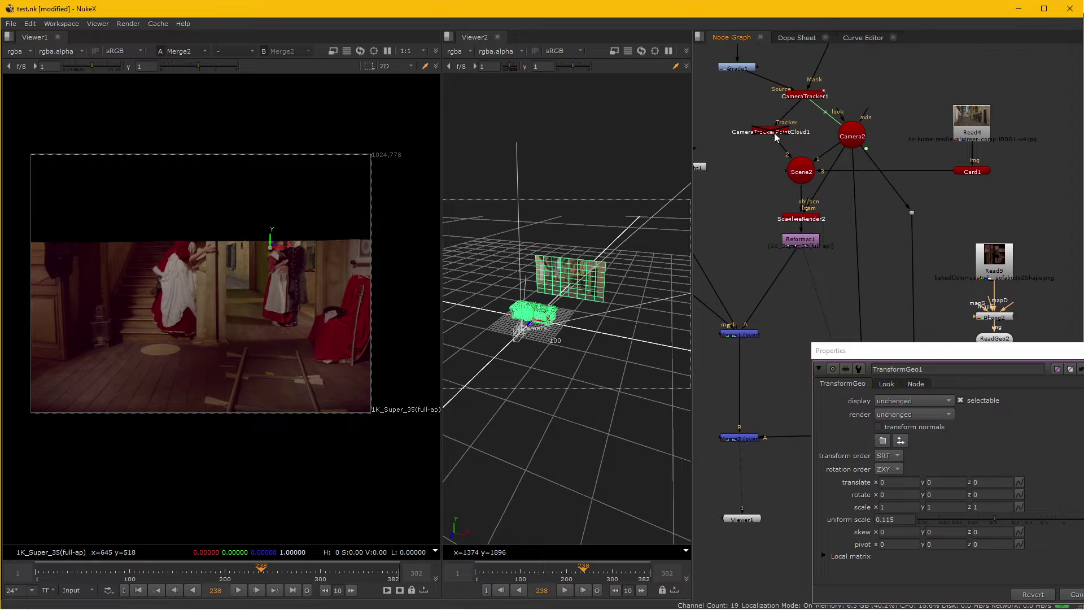
left_click(774, 132, "shift")
left_click_drag(527, 306, 537, 367)
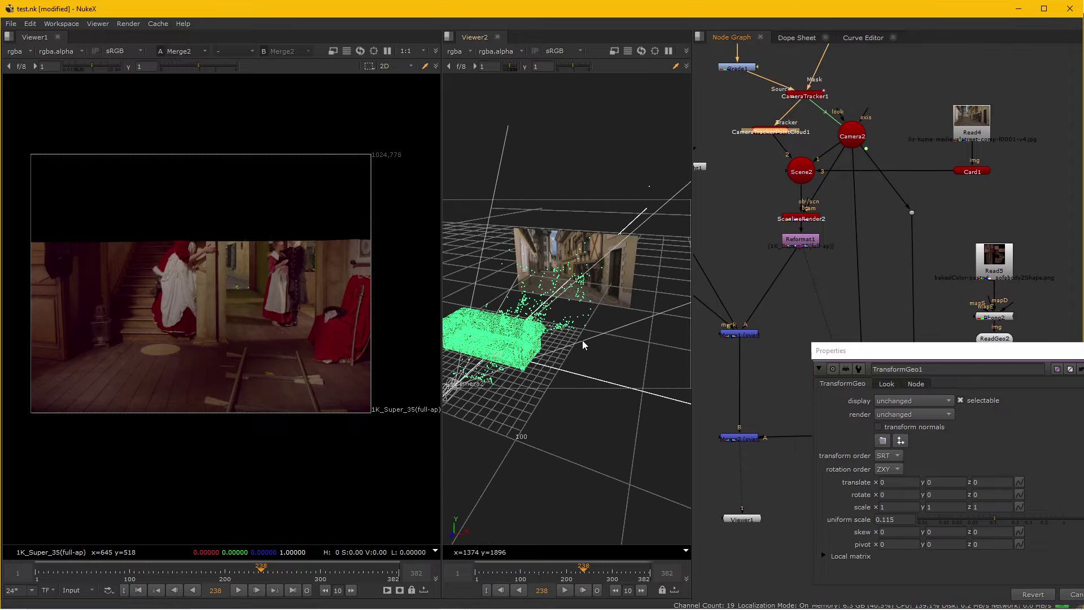
scroll(551, 356, "up", 3)
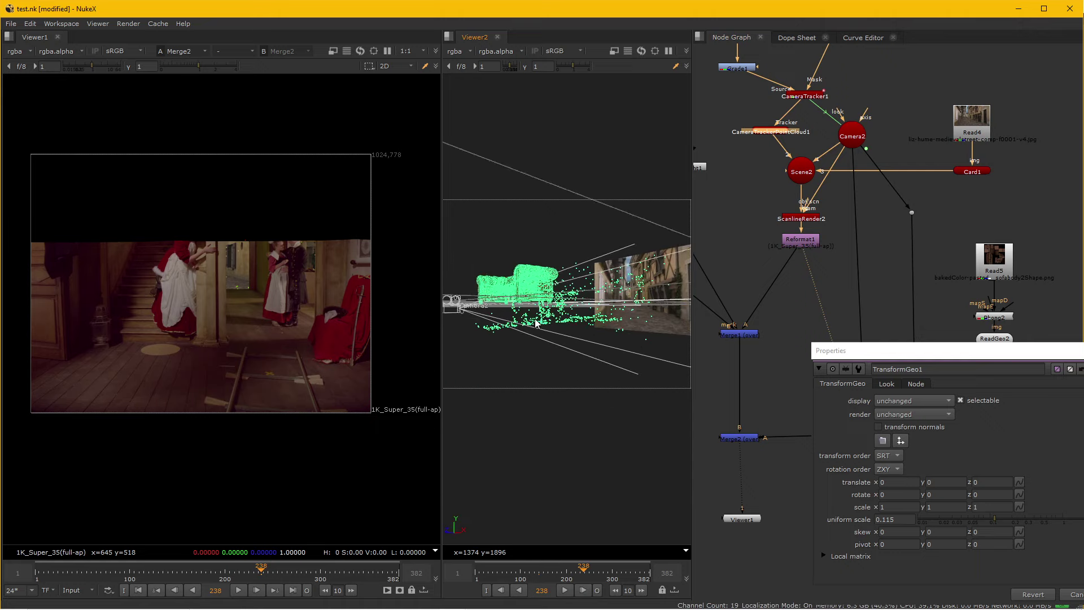
scroll(565, 346, "up", 3)
scroll(580, 335, "up", 3)
left_click_drag(584, 359, 542, 362)
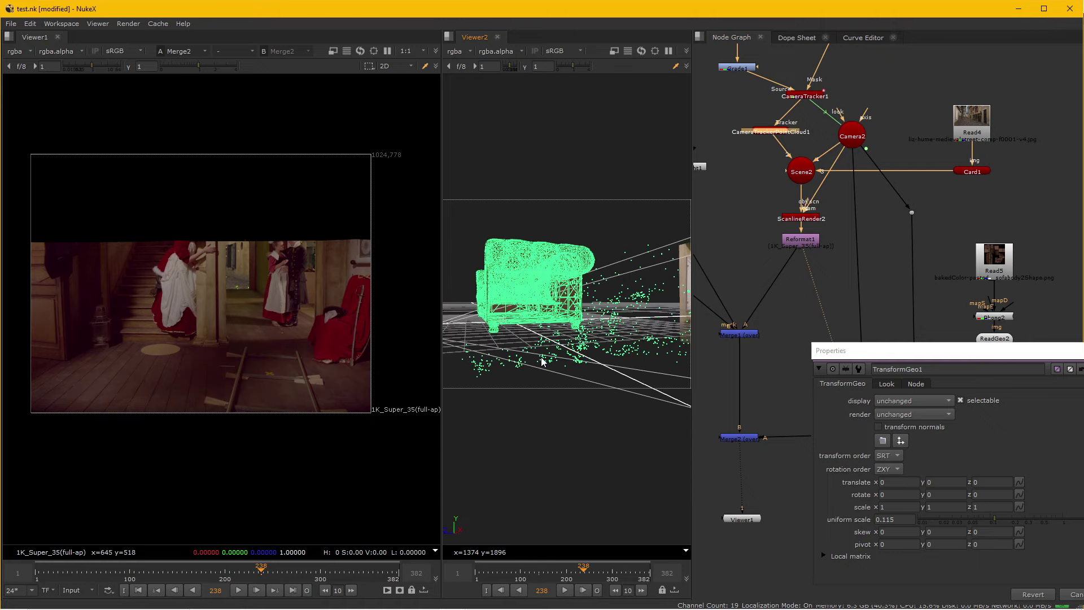
left_click_drag(1054, 352, 889, 502)
- Move the sofa down toward the ground with TransformGeo1's handles
left_click(988, 366)
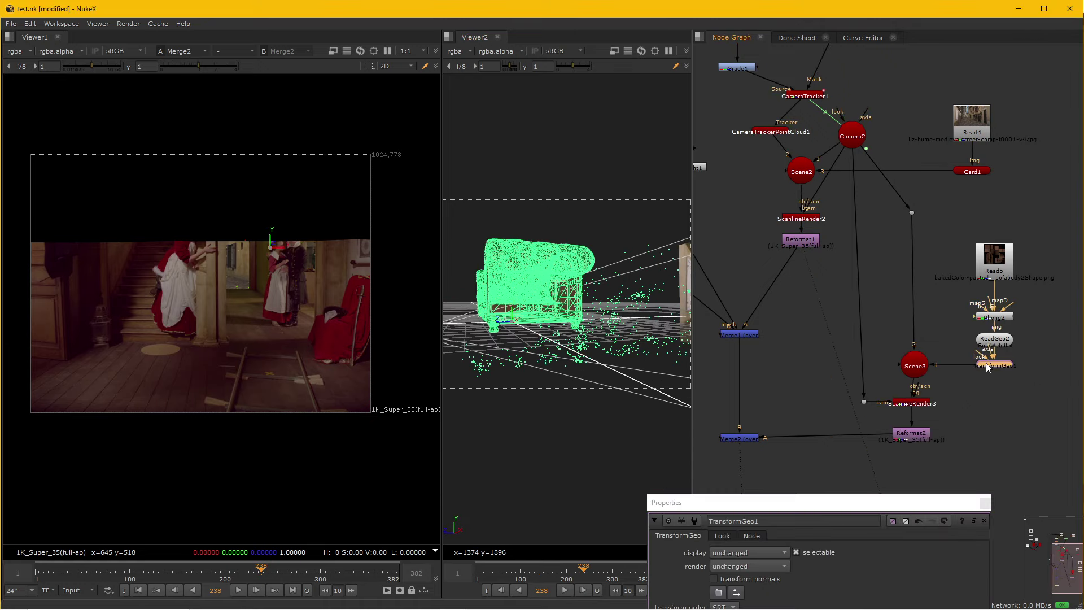
mouse_move(507, 320)
left_mouse_down()
mouse_move(541, 358)
mouse_move(567, 325)
mouse_move(569, 369)
left_mouse_up()
scroll(567, 319, "down", 3)
scroll(573, 321, "down", 2)
left_click_drag(819, 502, 858, 302)
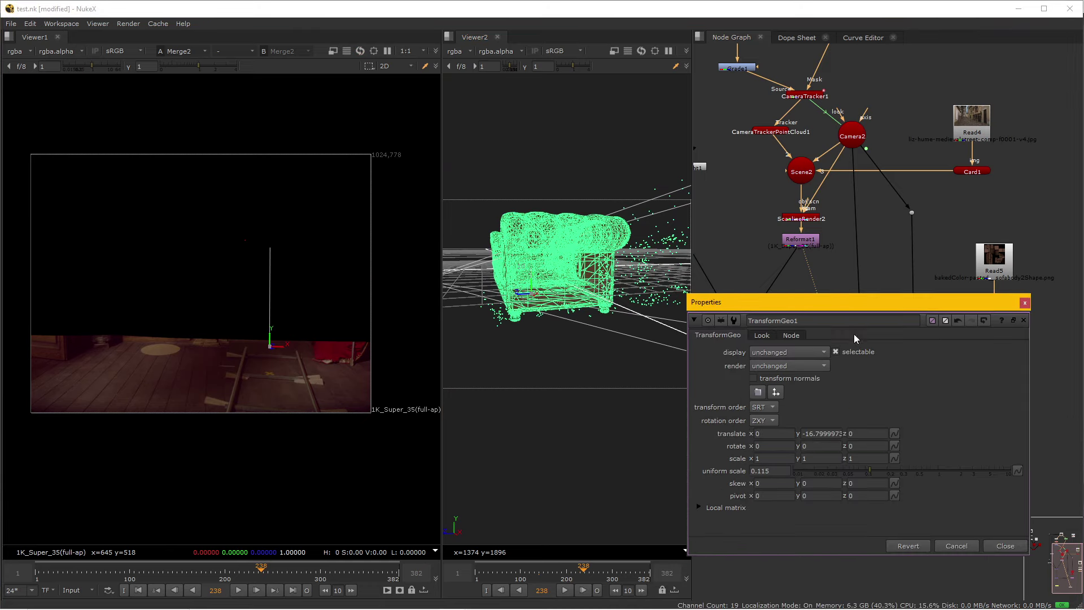
- Reduce the sofa's uniform scale from 0.05 to about 0.024 and slide it to x 4.83
left_click_drag(870, 469, 835, 472)
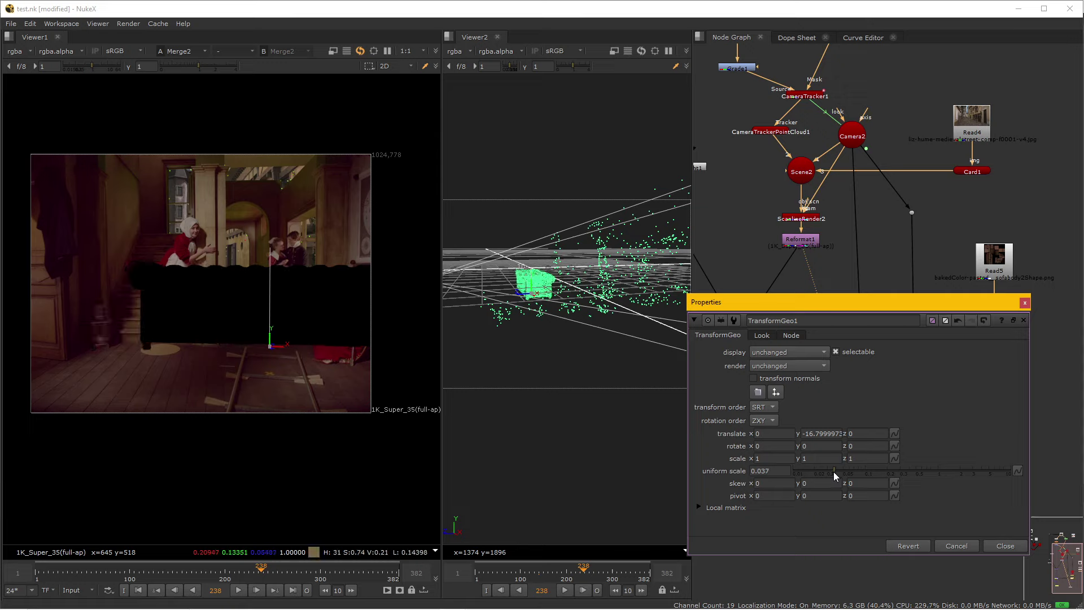
left_click_drag(833, 472, 831, 473)
mouse_move(570, 339)
left_mouse_down()
mouse_move(553, 356)
mouse_move(591, 375)
mouse_move(615, 361)
left_mouse_up()
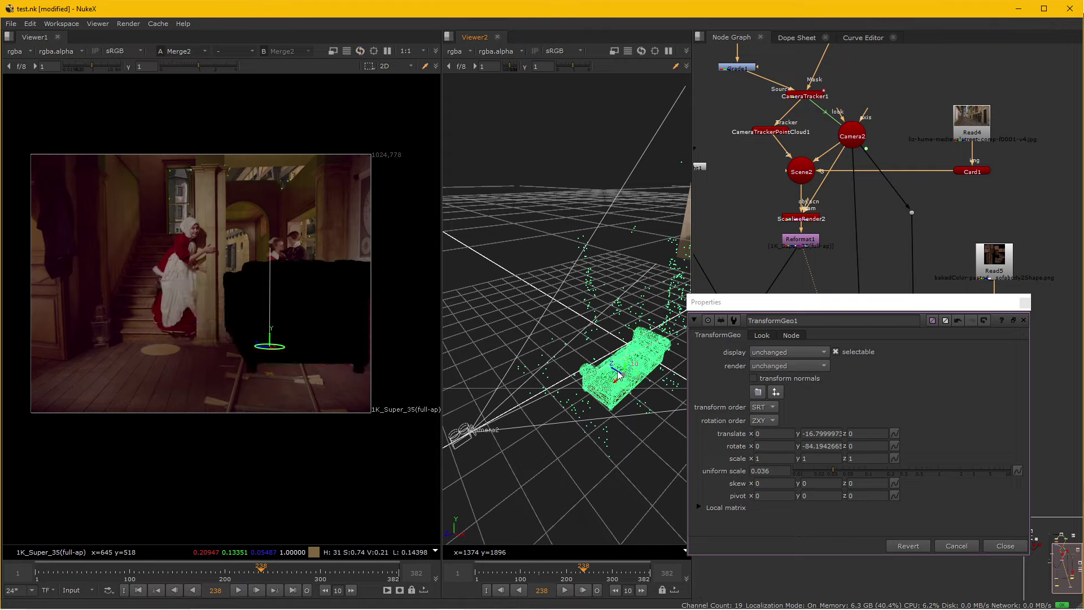
mouse_move(618, 374)
left_mouse_down()
mouse_move(627, 384)
mouse_move(585, 421)
mouse_move(594, 392)
left_mouse_up()
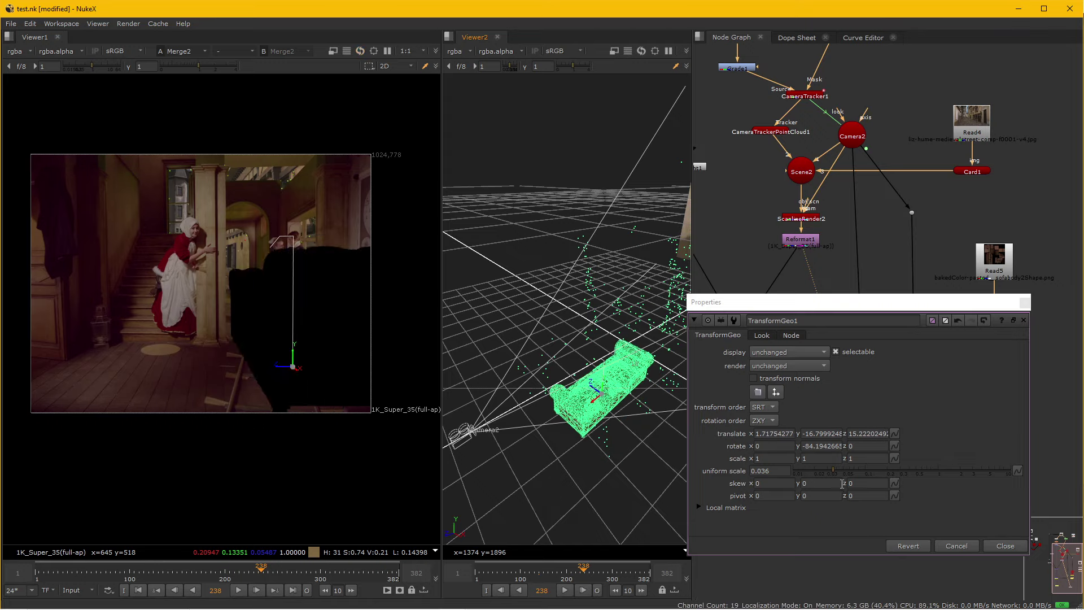
left_click_drag(834, 471, 819, 469)
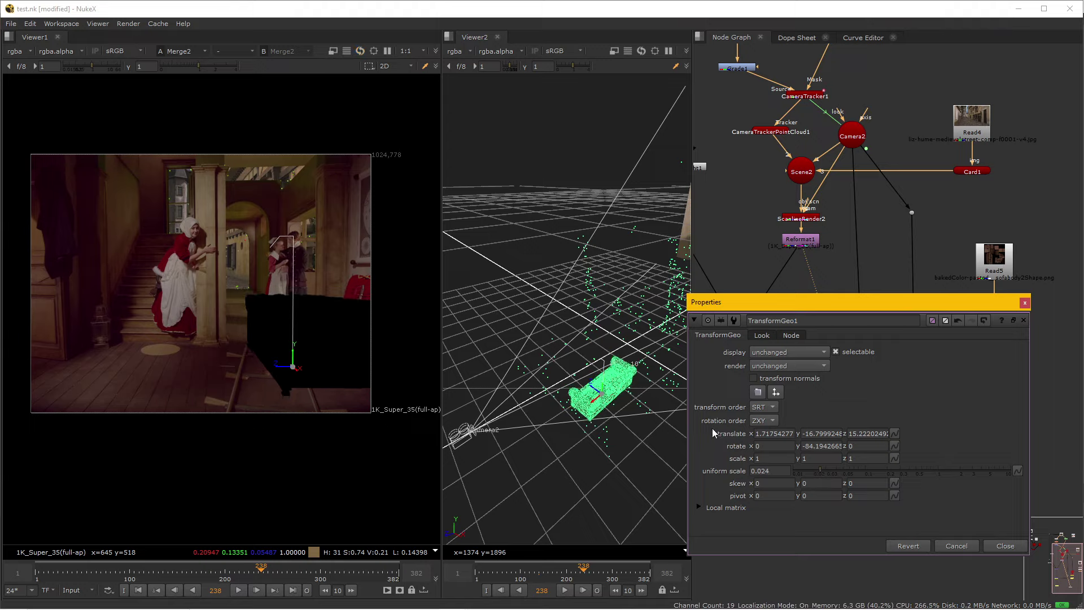
left_click(1023, 320)
scroll(994, 377, "up", 3)
- Create a point light, Light2, via the 'light' node search and connect it into Scene3
scroll(969, 412, "up", 2)
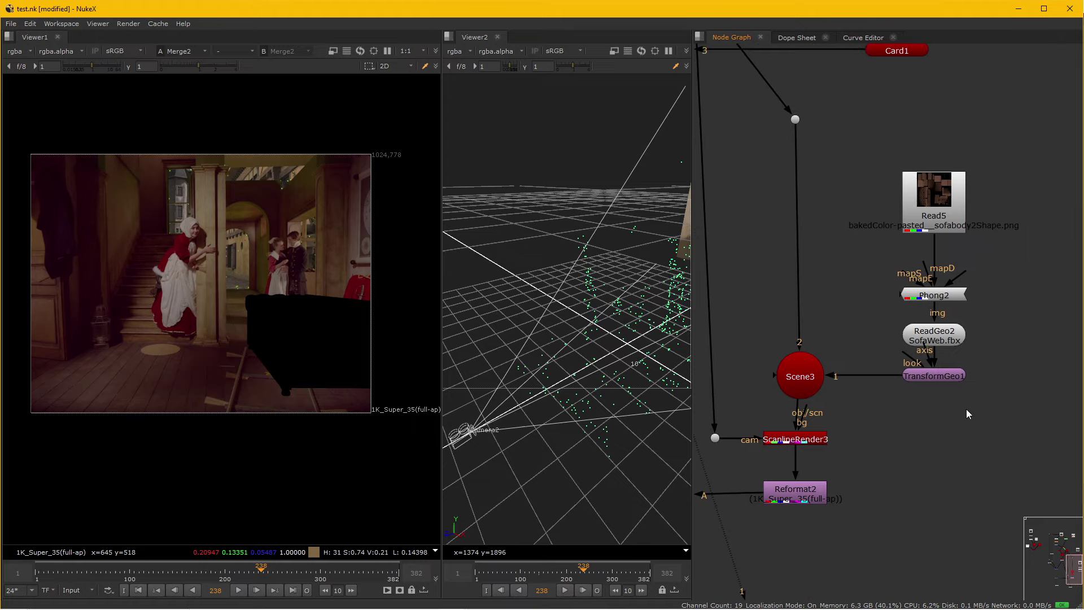
key("Tab")
type("lig")
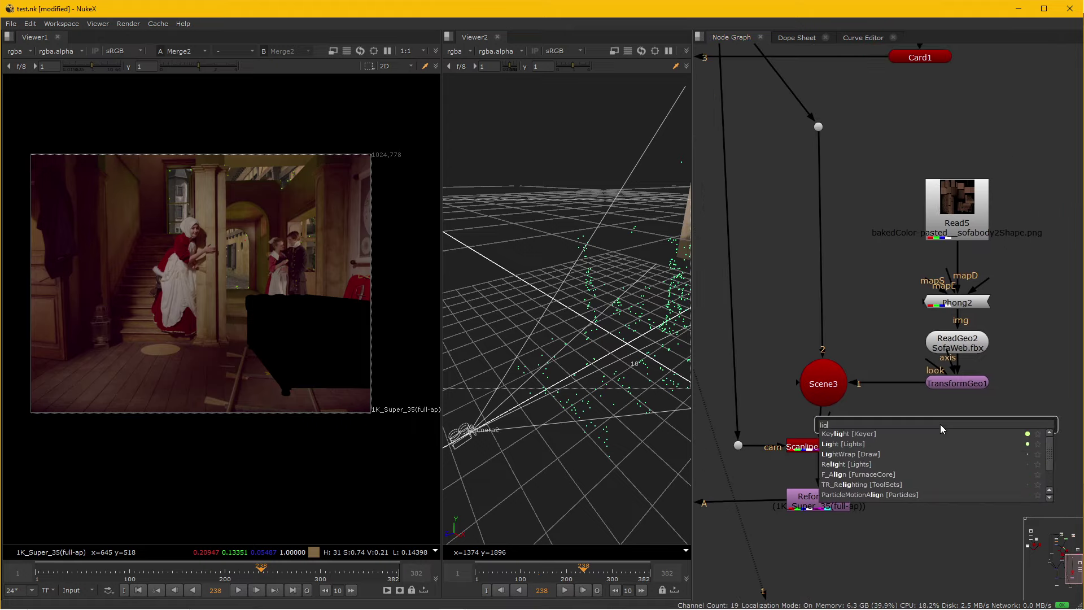
type("ht")
key("Return")
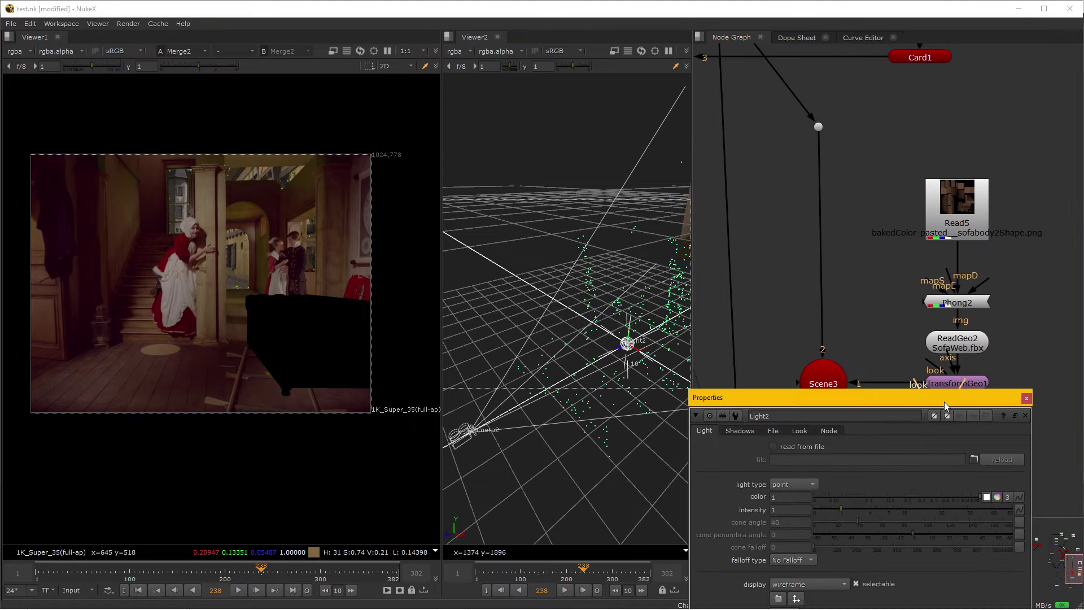
left_click_drag(944, 401, 905, 491)
left_click_drag(940, 449, 878, 329)
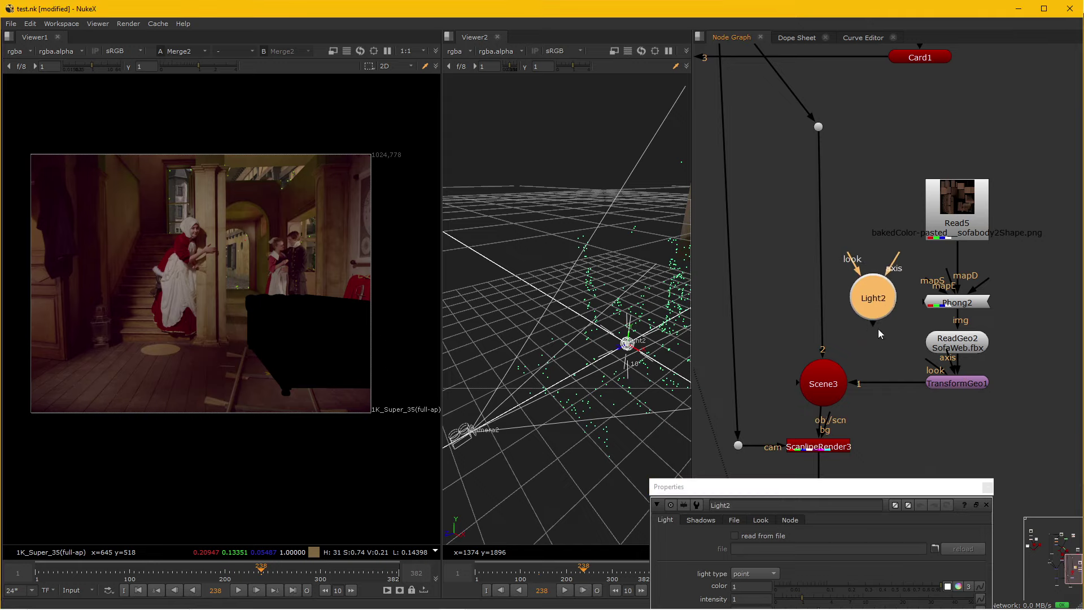
left_click_drag(828, 368, 828, 373)
left_click_drag(738, 445, 726, 446)
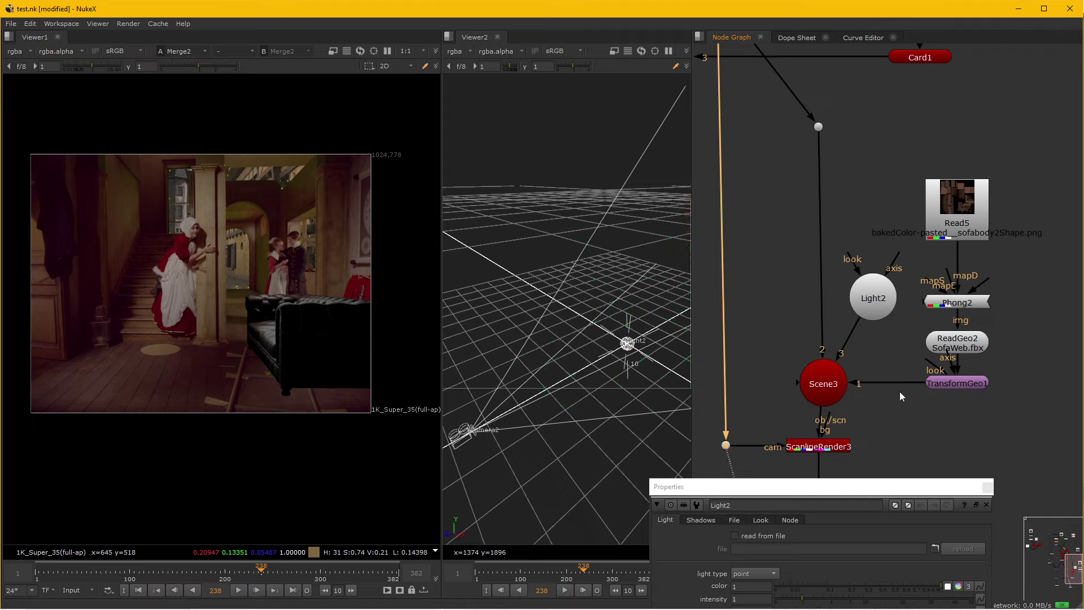
- Raise Light2 high above the room and copy the light node
left_click(875, 298)
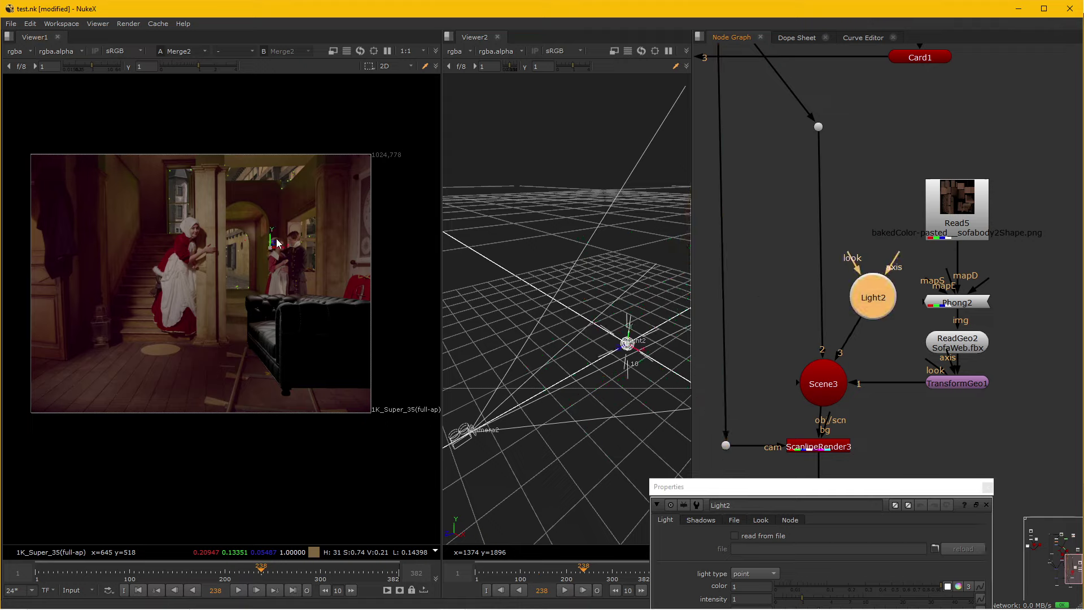
mouse_move(277, 243)
left_mouse_down()
mouse_move(284, 175)
mouse_move(206, 172)
left_mouse_up()
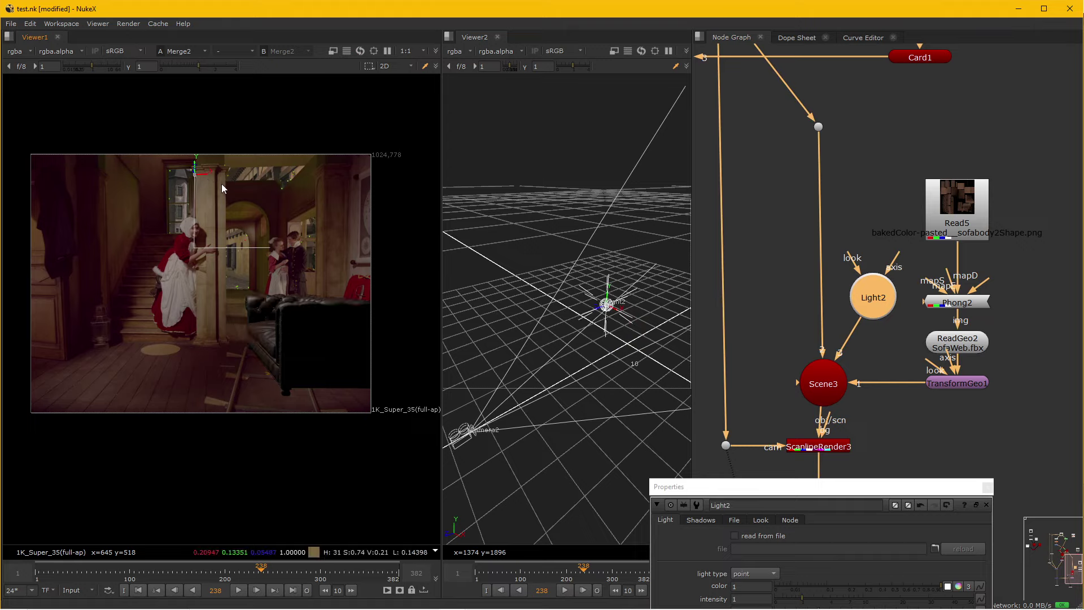
scroll(216, 218, "up", 2)
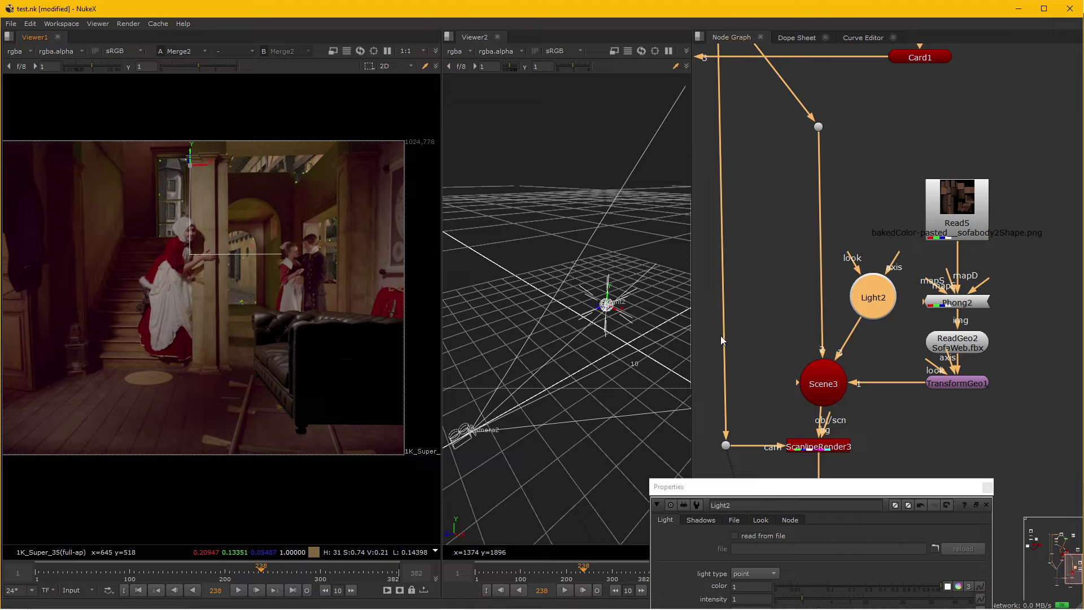
left_click_drag(872, 297, 860, 225)
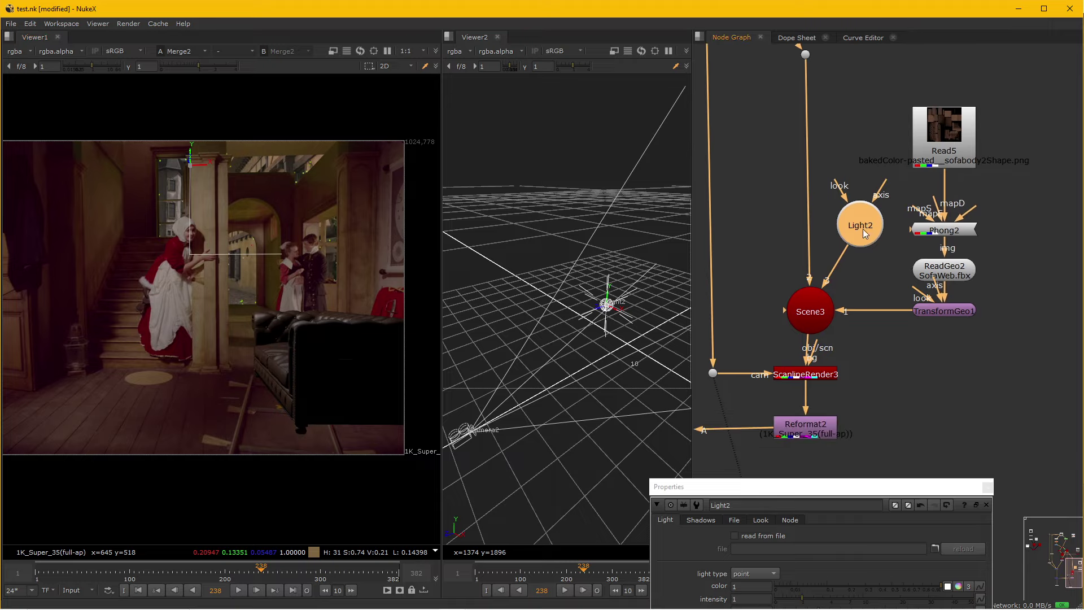
key("ctrl+c")
- Paste a second light, Light3, and move it to a position off to one side
left_click(888, 371)
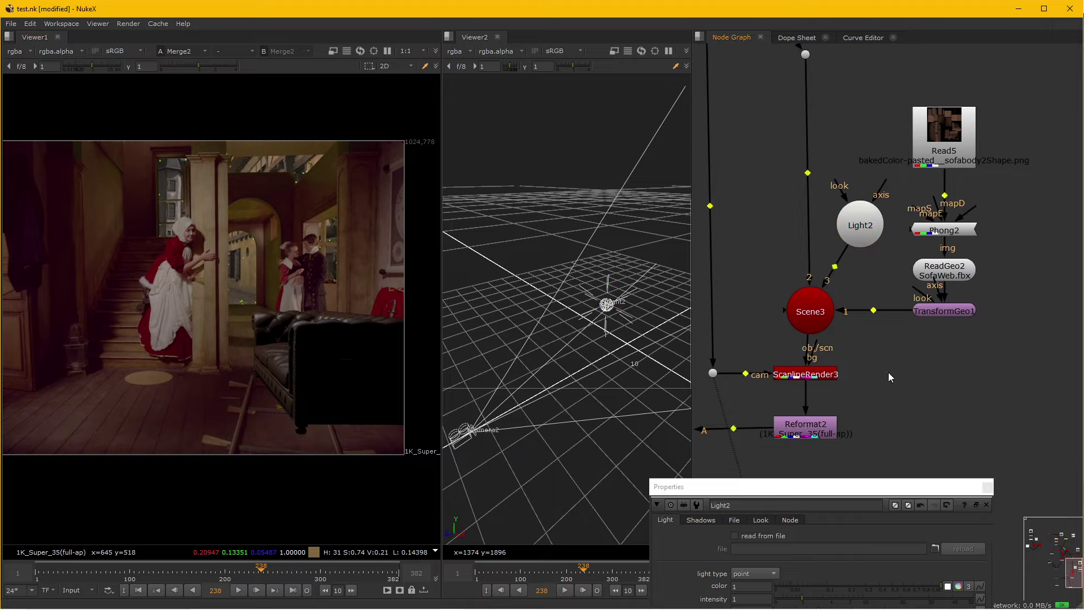
key("ctrl+v")
mouse_move(890, 373)
left_mouse_down()
mouse_move(775, 234)
mouse_move(802, 312)
left_mouse_up()
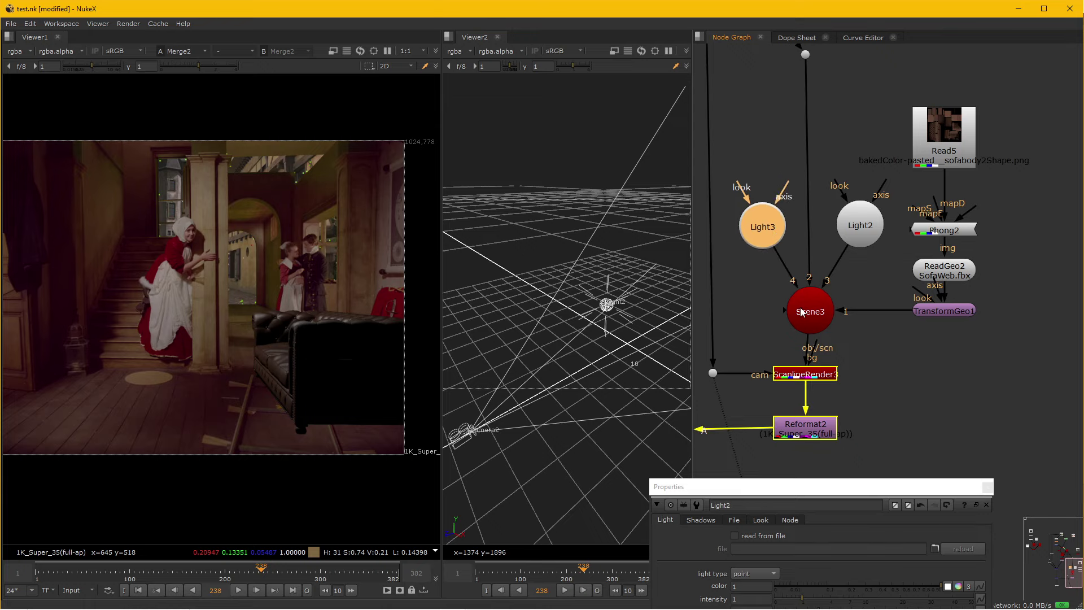
double_click(775, 226)
left_click_drag(591, 128, 938, 212)
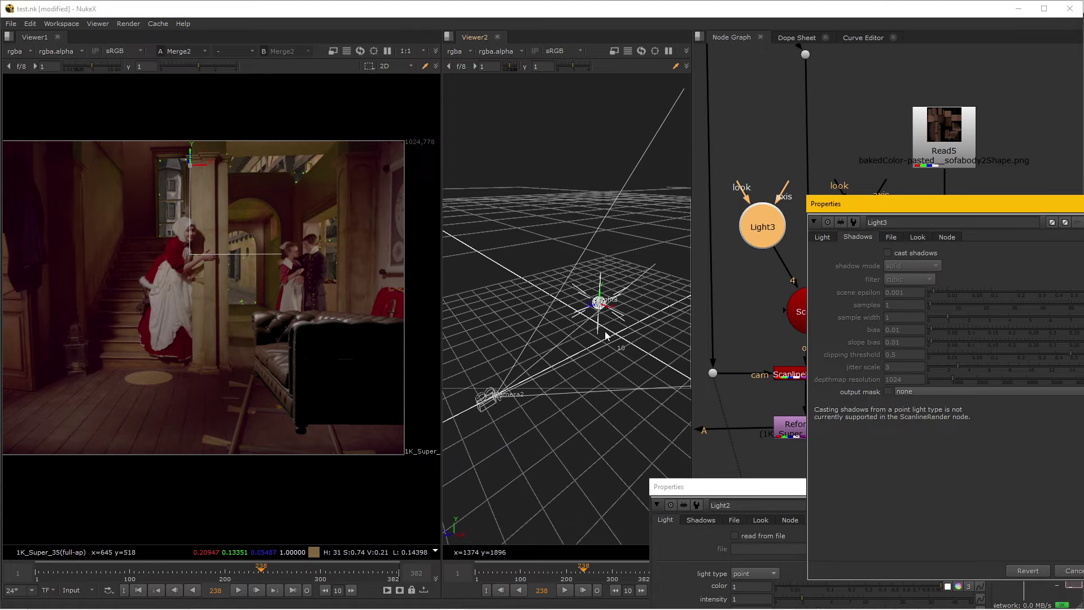
mouse_move(605, 335)
left_mouse_down()
mouse_move(604, 396)
mouse_move(614, 390)
mouse_move(563, 357)
left_mouse_up()
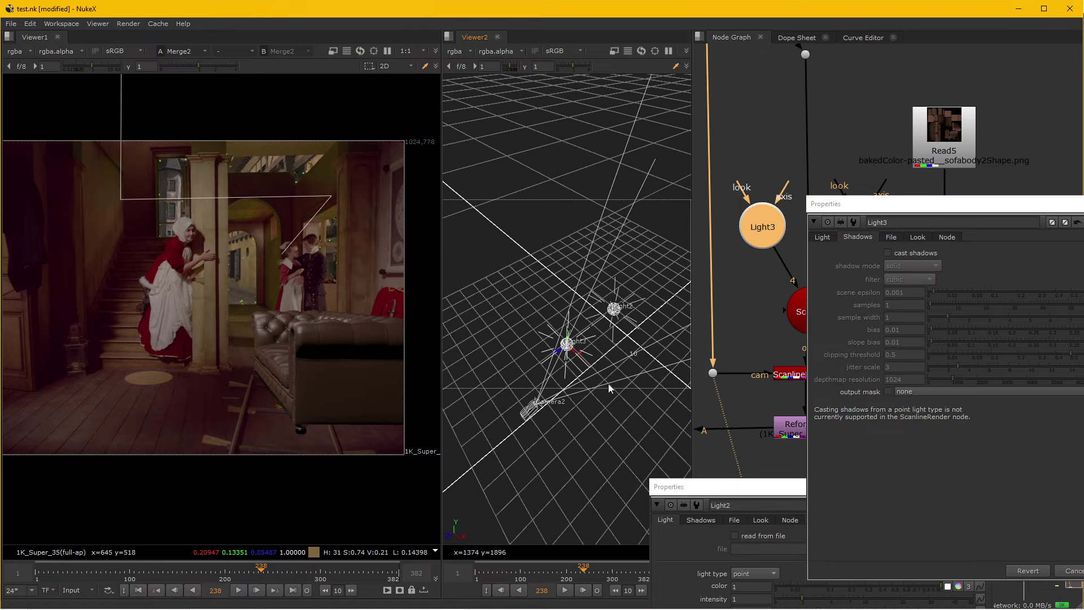
mouse_move(610, 388)
left_mouse_down()
mouse_move(624, 392)
mouse_move(611, 380)
mouse_move(666, 270)
mouse_move(664, 251)
left_mouse_up()
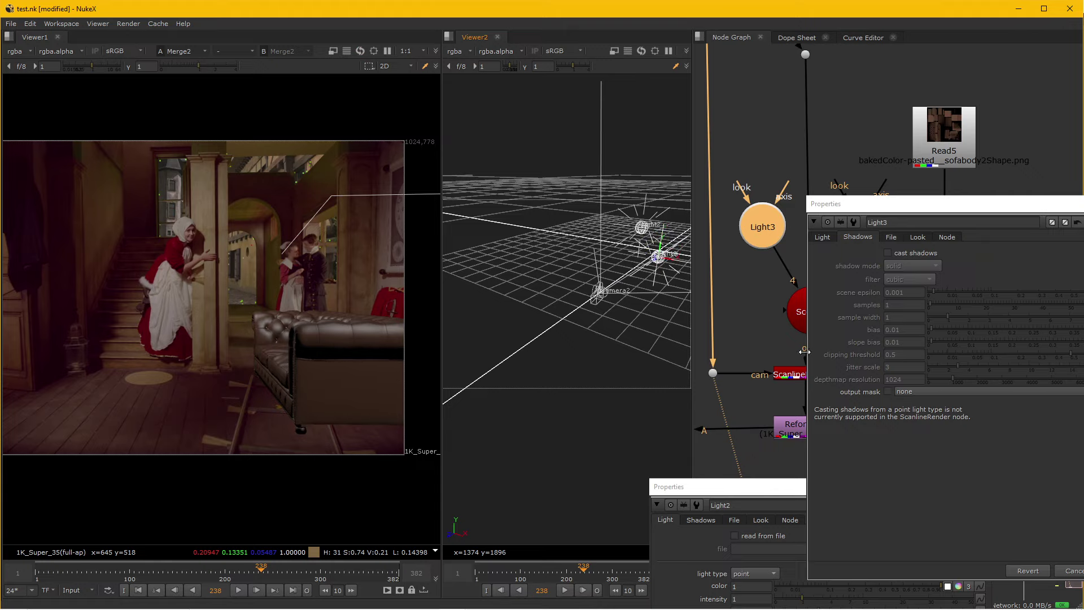
- Dim Light3 to intensity 0.24 and slide it to about translate 17, -0.2, 45
left_click_drag(892, 205, 808, 200)
left_click(744, 230)
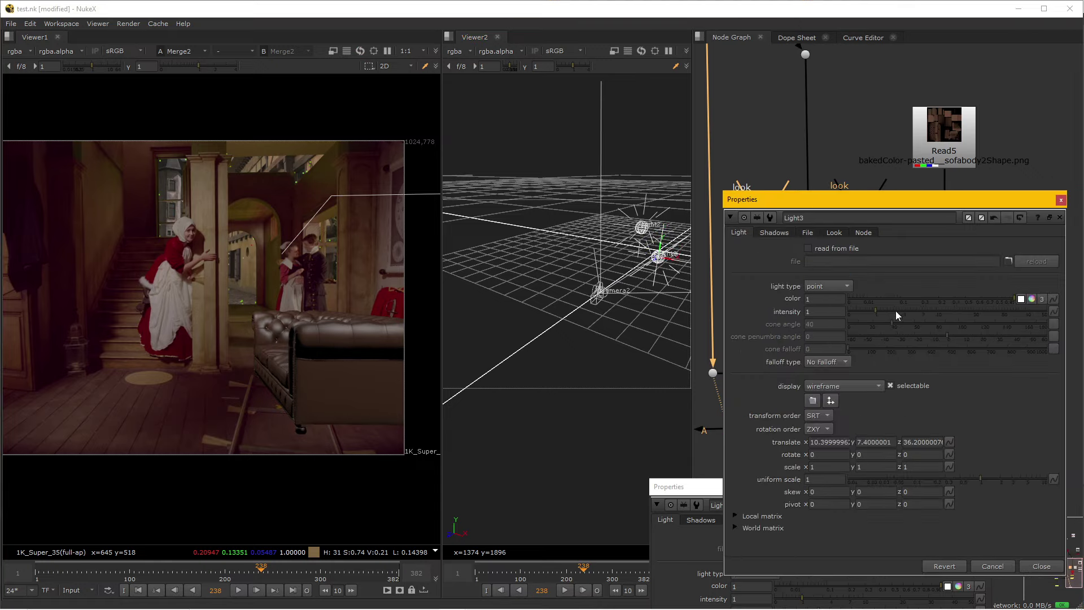
left_click_drag(874, 314, 866, 315)
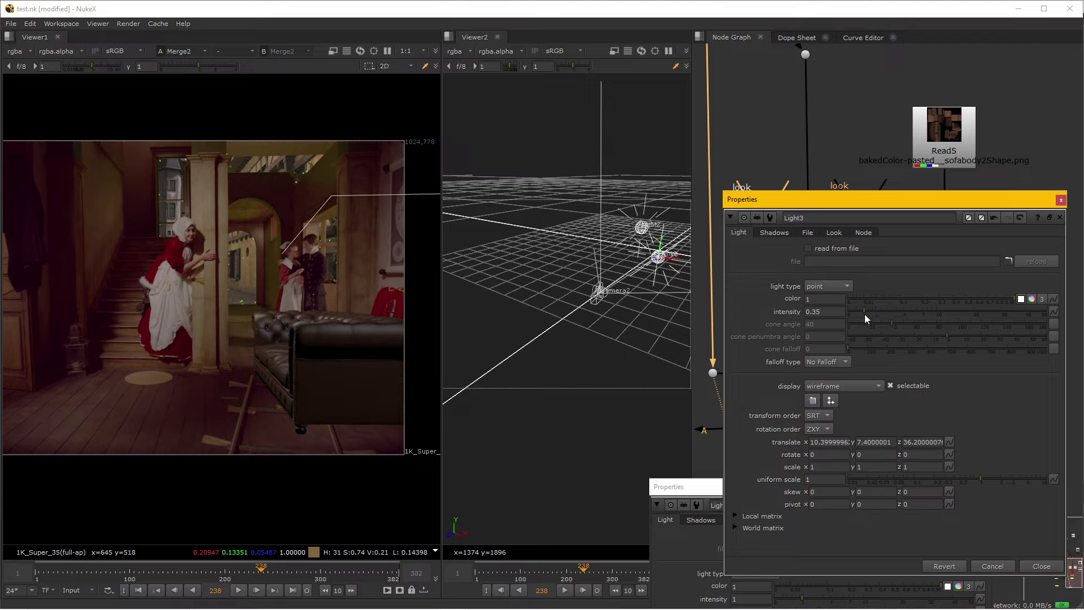
left_click_drag(625, 304, 536, 281)
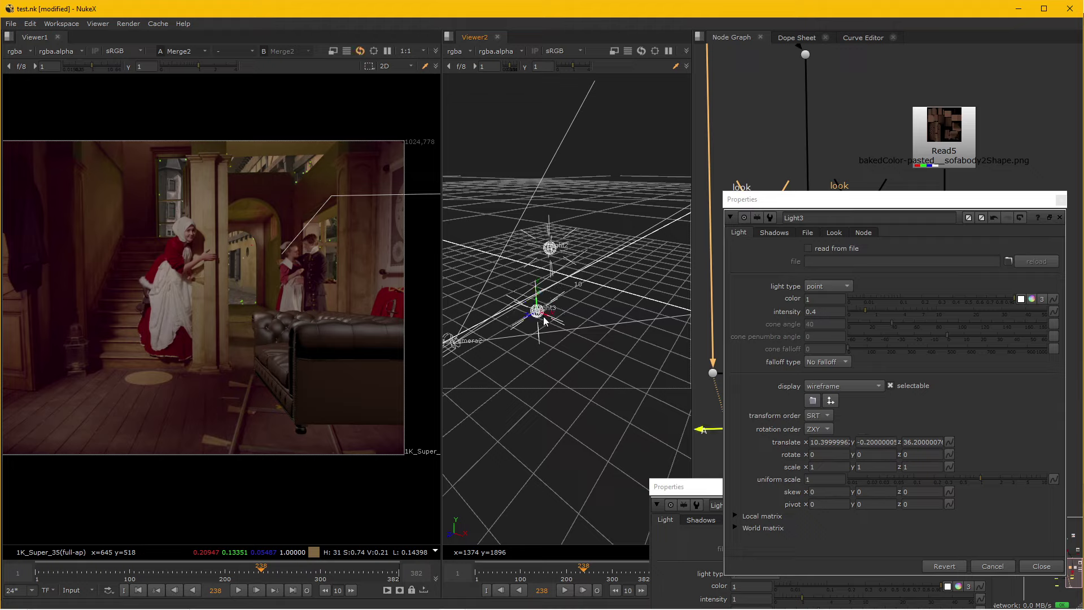
left_click_drag(545, 320, 555, 325)
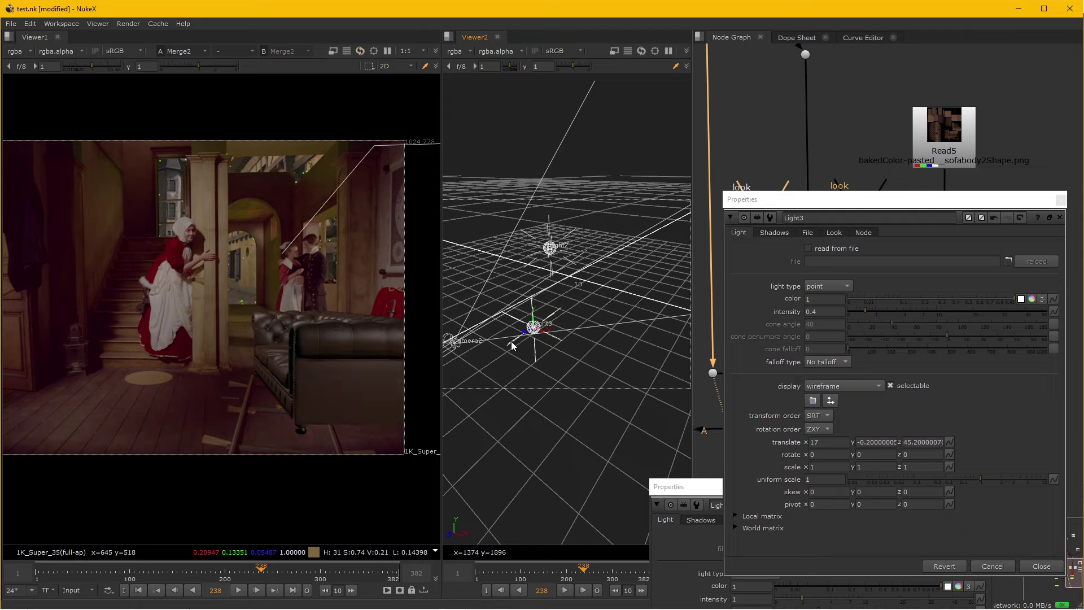
left_click_drag(859, 313, 858, 313)
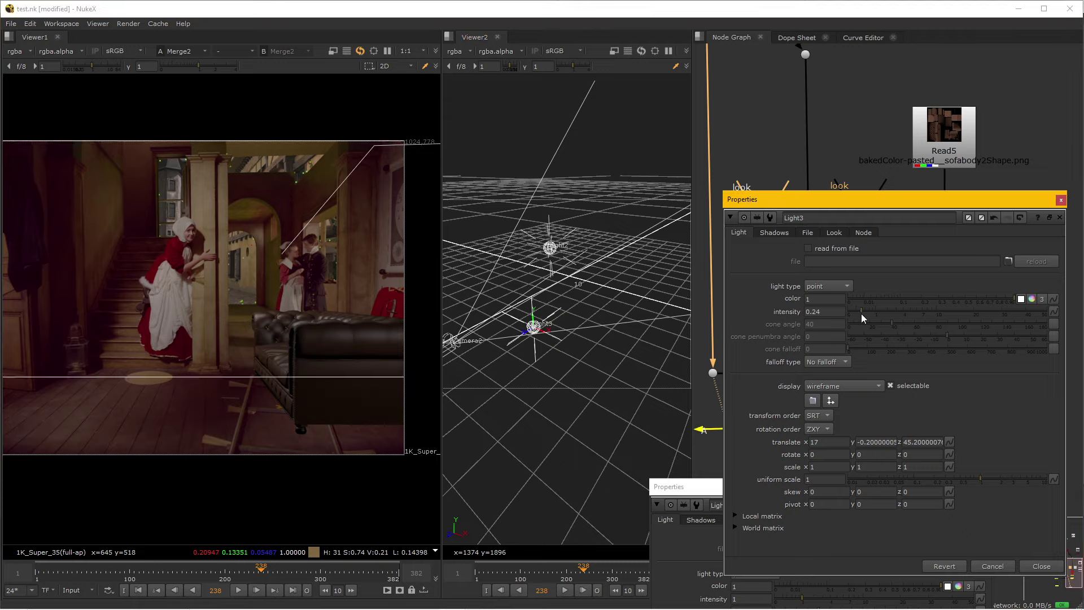
left_click(1061, 200)
- Close the light's settings, bring the whole node tree into view and play back the composite
left_click(988, 487)
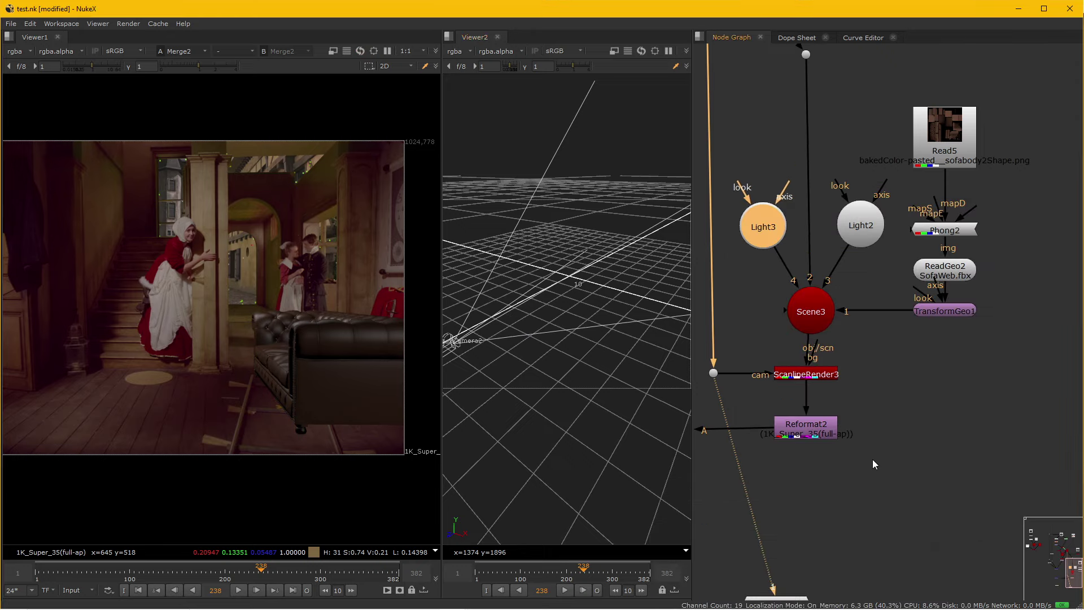
scroll(988, 458, "down", 5)
scroll(922, 459, "down", 2)
scroll(925, 452, "down", 2)
left_click_drag(929, 438, 902, 469)
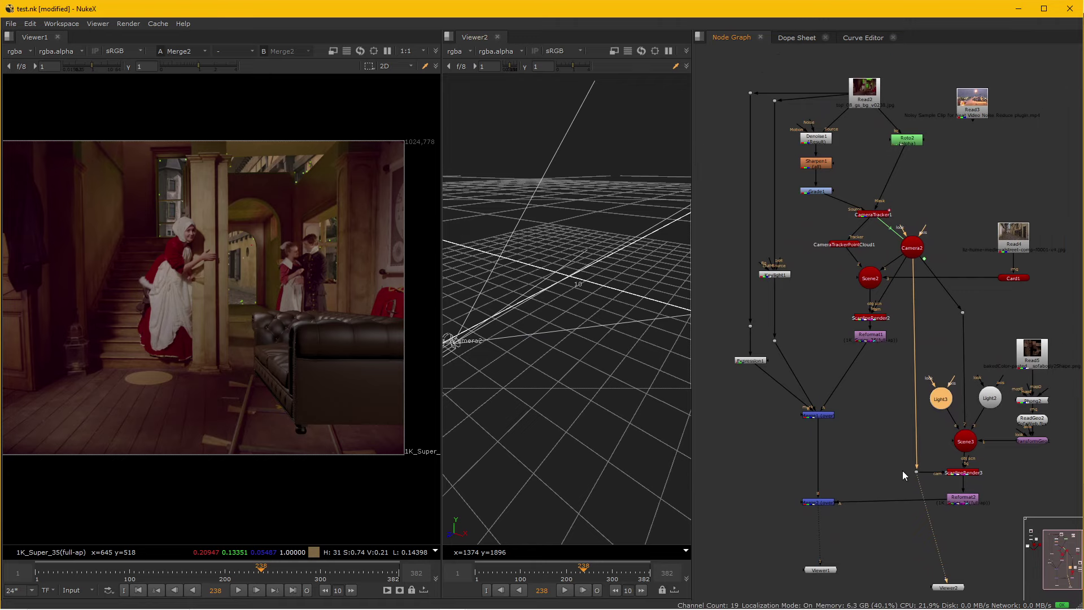
left_click(237, 591)
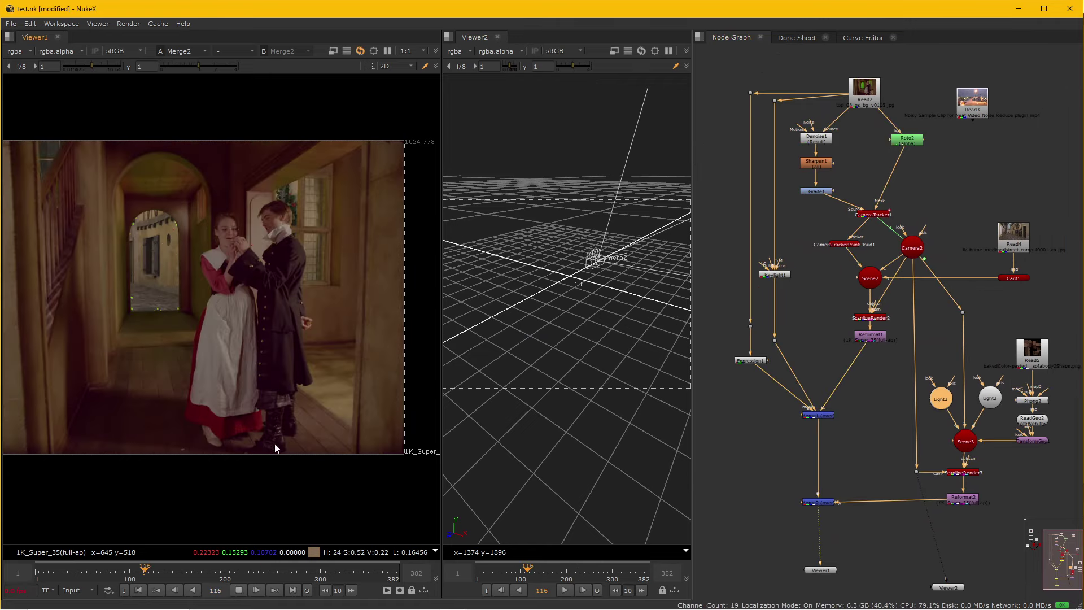
- Close the 3D viewer and its pane, then disable CameraTrackerPointCloud1
left_click(497, 37)
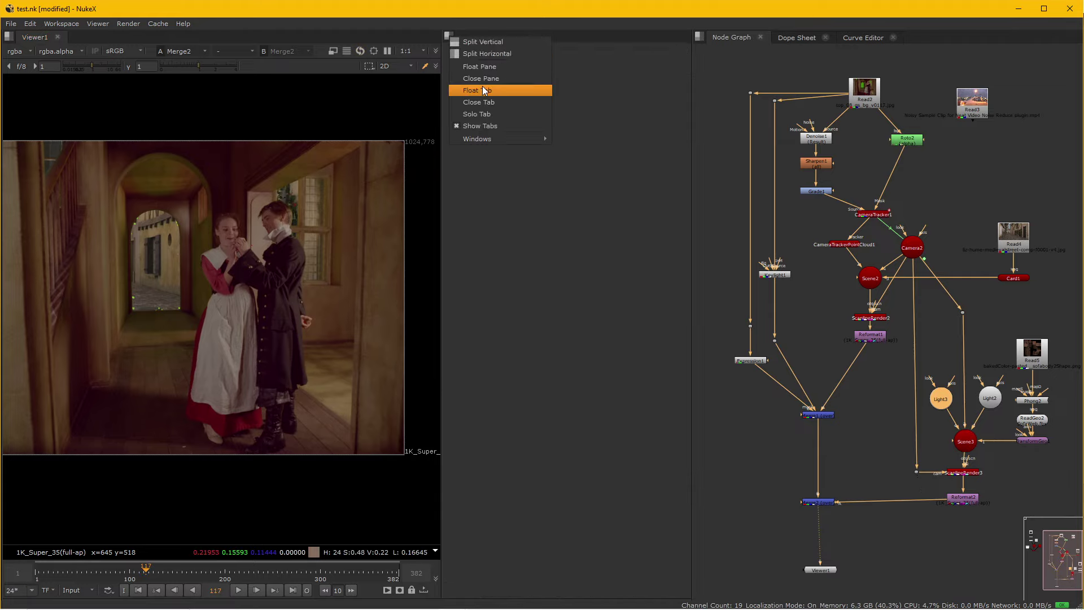
left_click(485, 78)
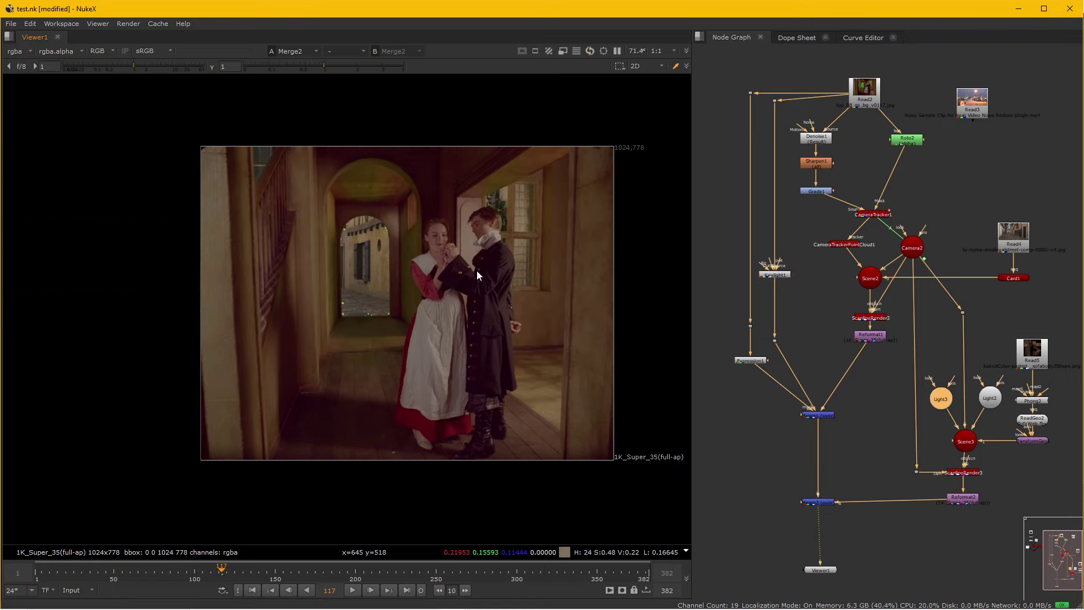
left_click(846, 246)
key("d")
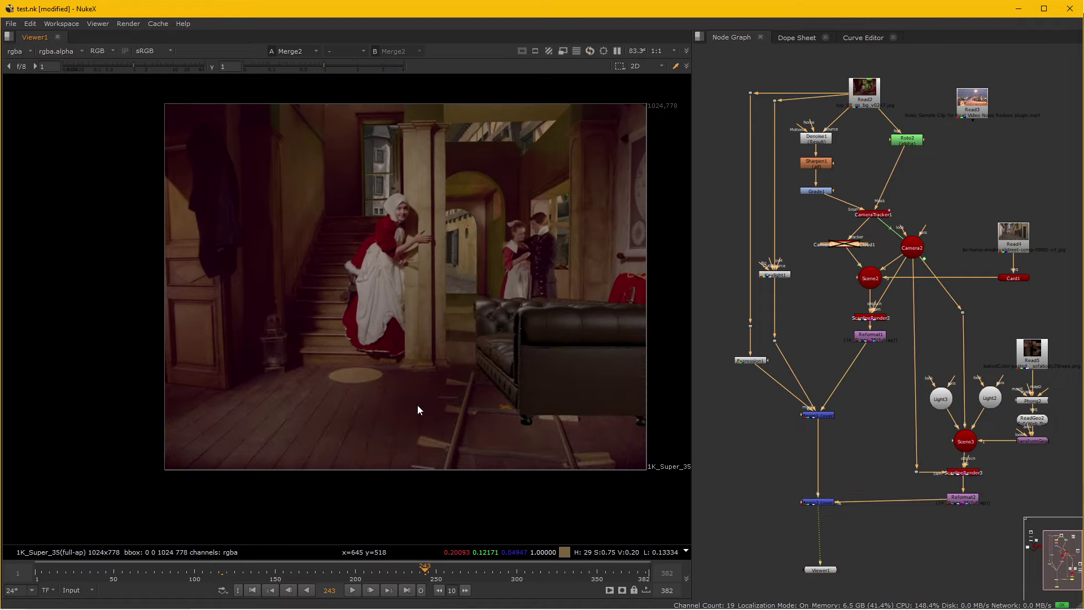
- Open the Downloads 'day hoc' folder holding the Tufor house_breakdown video
scroll(384, 395, "up", 1)
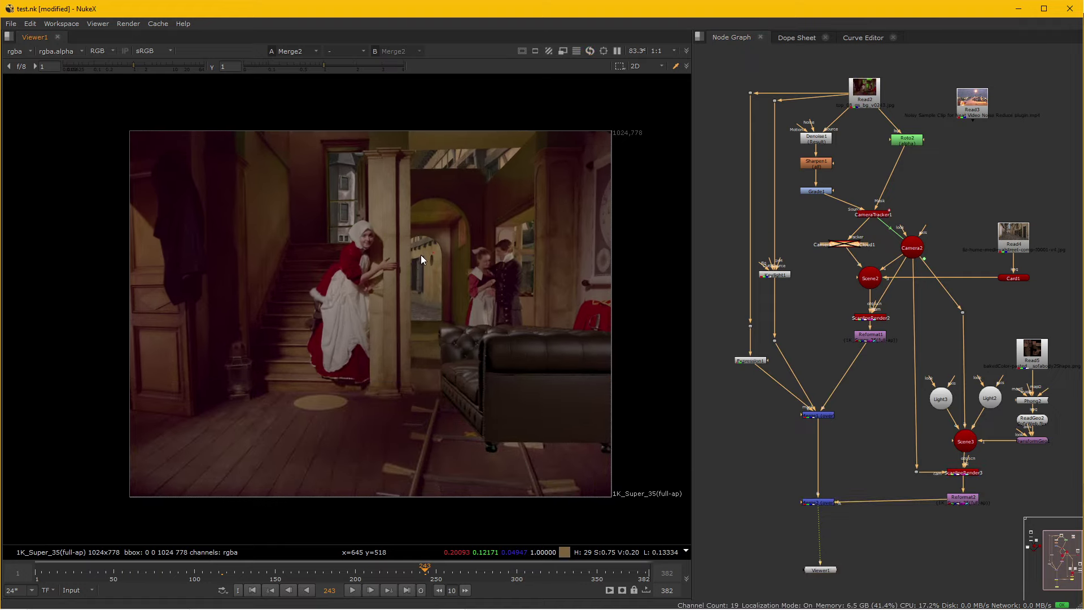
mouse_move(396, 599)
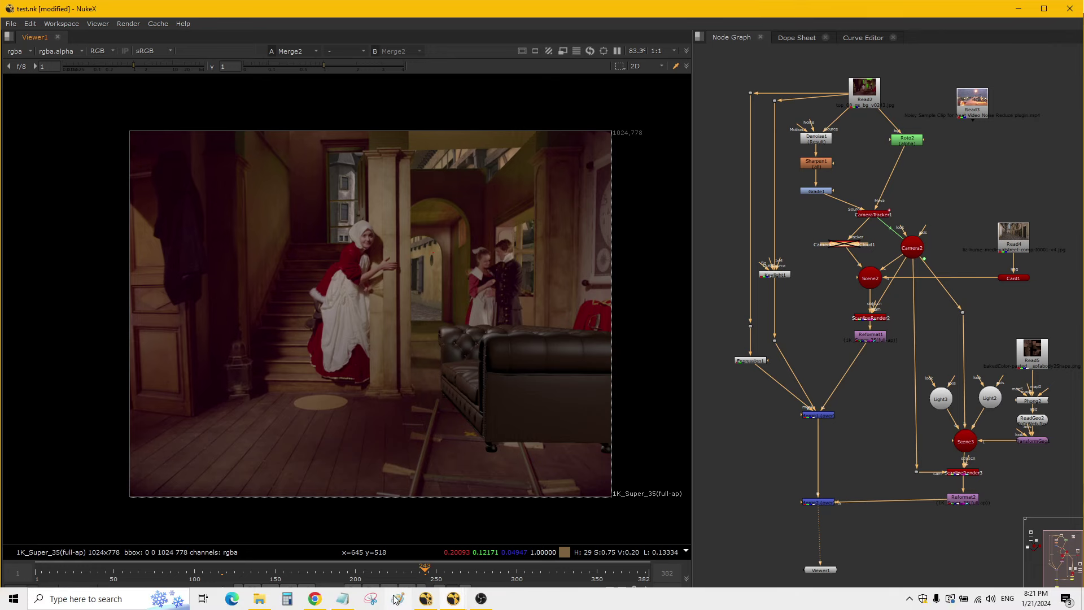
left_click(261, 599)
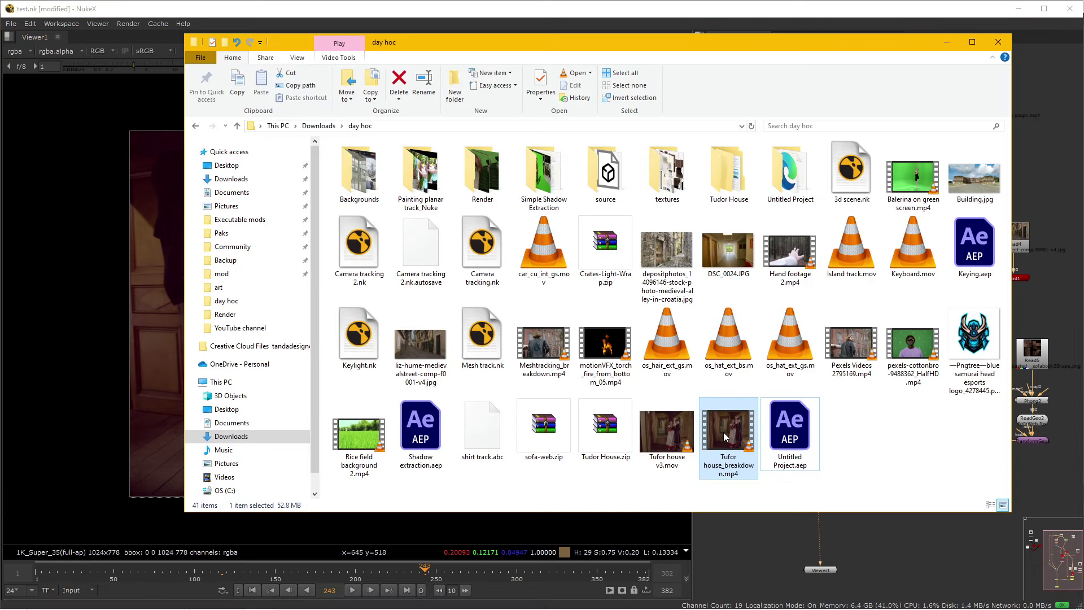